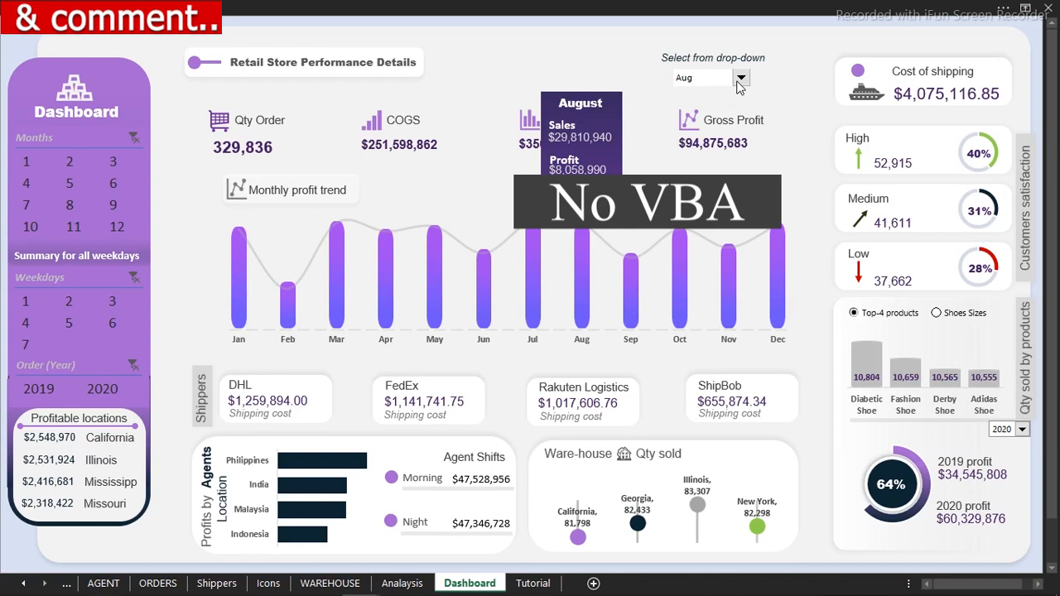
# - Show the October and April details on the monthly profit trend chart using the month selector
pyautogui.click(708, 111)
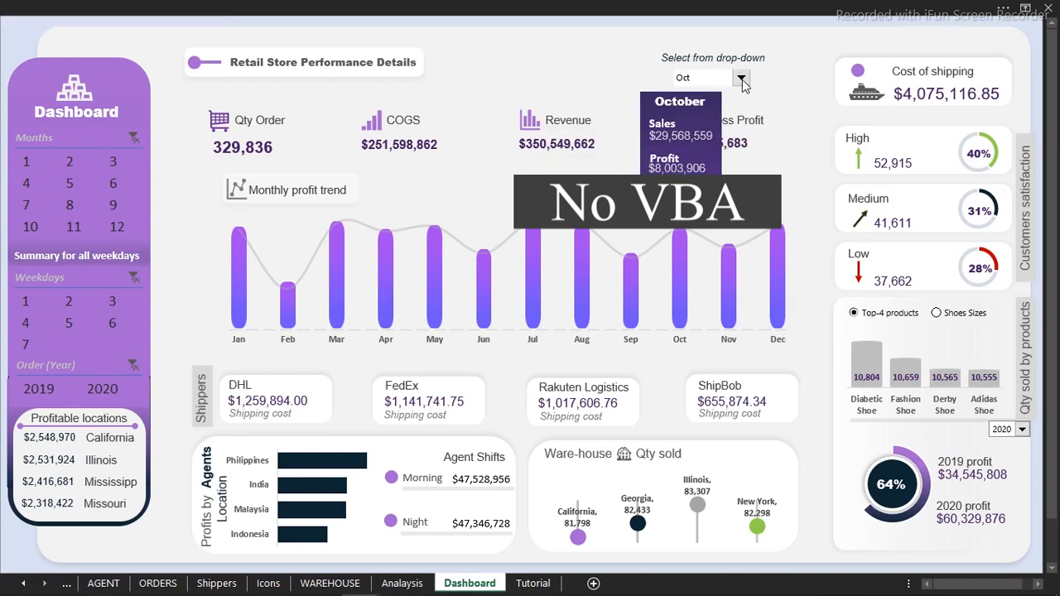
pyautogui.click(743, 83)
pyautogui.click(742, 97)
pyautogui.click(743, 97)
pyautogui.click(743, 96)
pyautogui.click(743, 97)
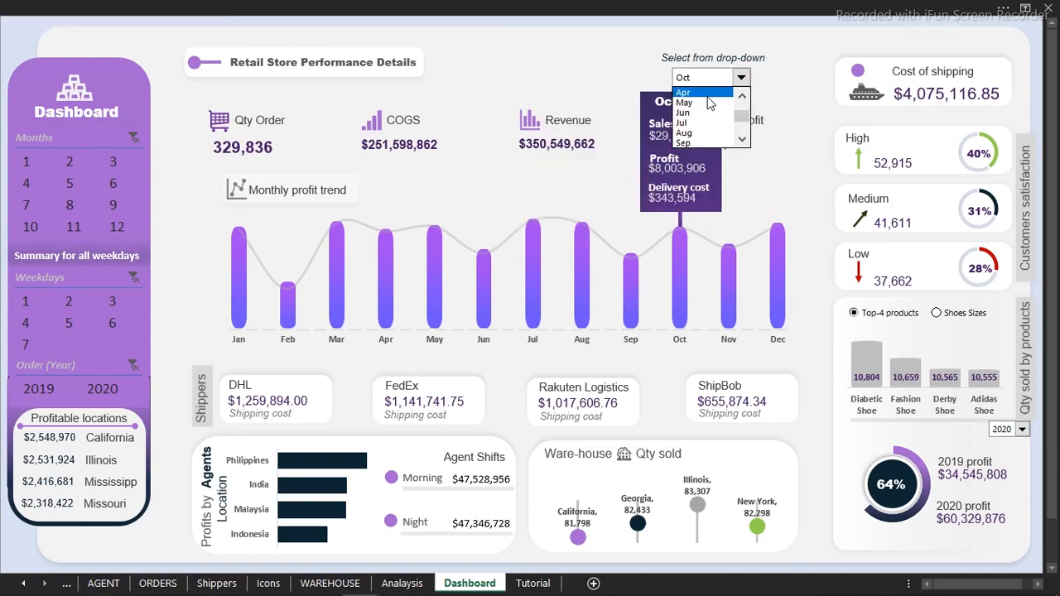
pyautogui.click(708, 93)
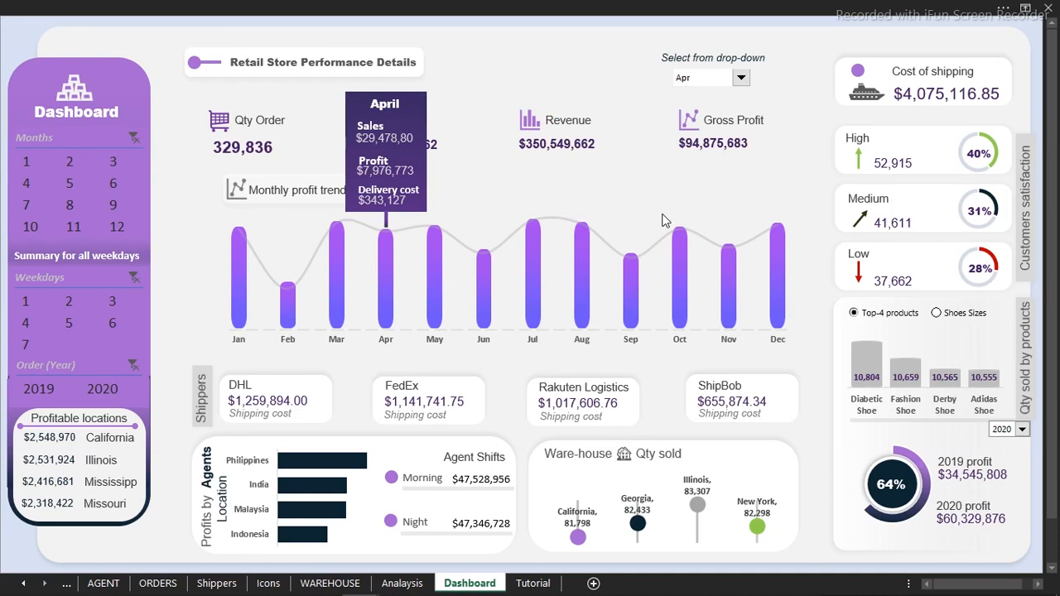
# - Filter the dashboard by month 8 and weekday 2, and switch the quantity sold chart to Shoes Sizes
pyautogui.click(71, 205)
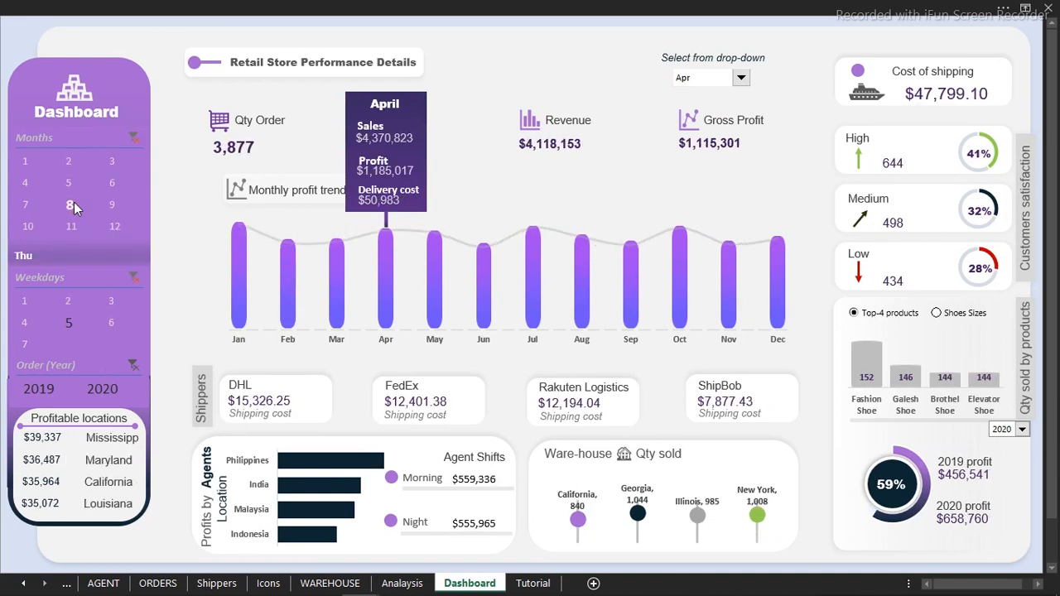
pyautogui.click(113, 303)
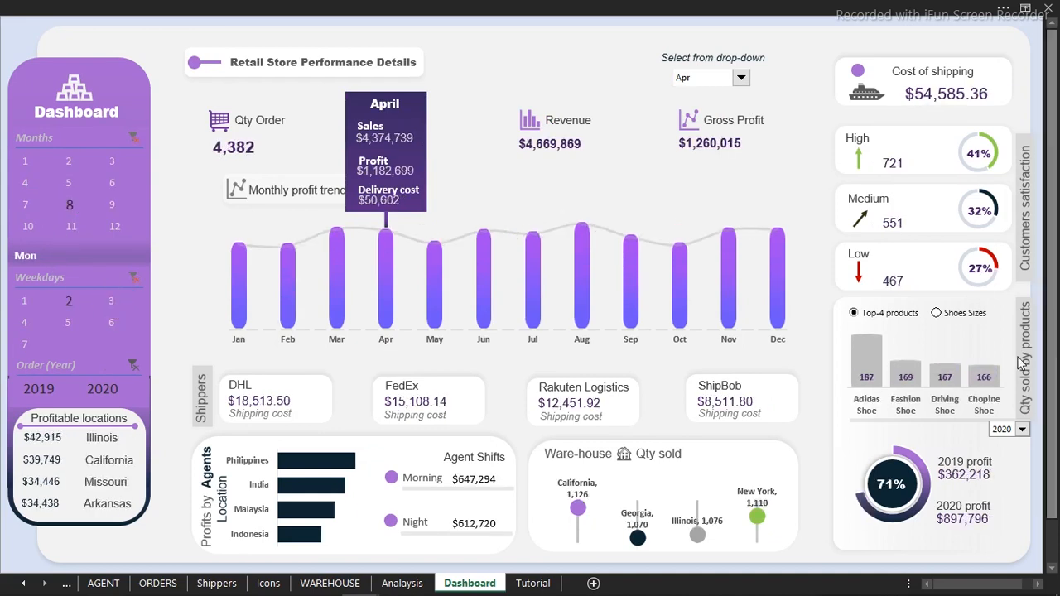
pyautogui.click(936, 313)
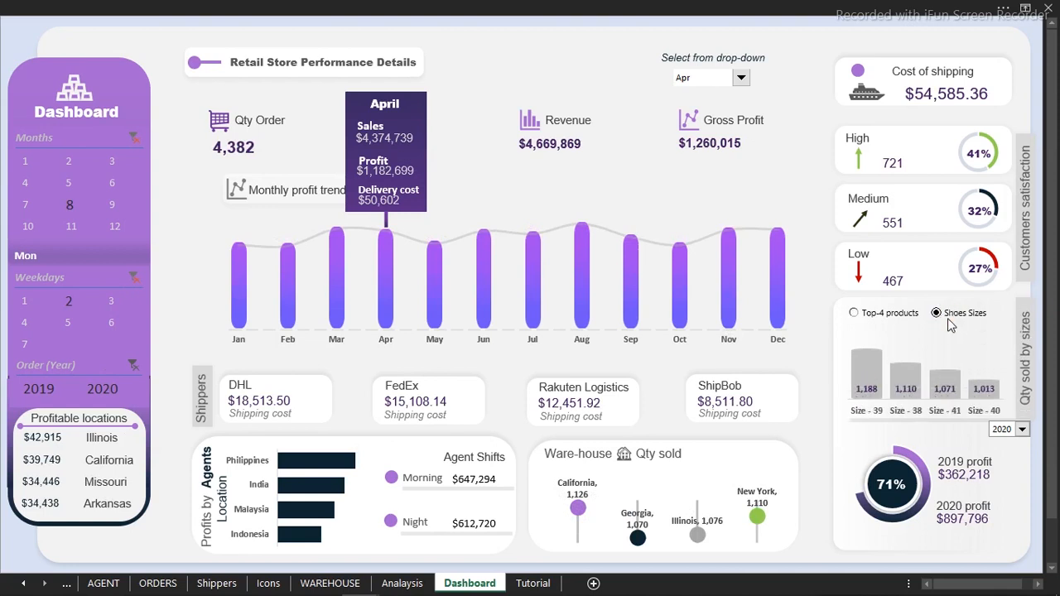
pyautogui.click(1023, 430)
pyautogui.click(1004, 443)
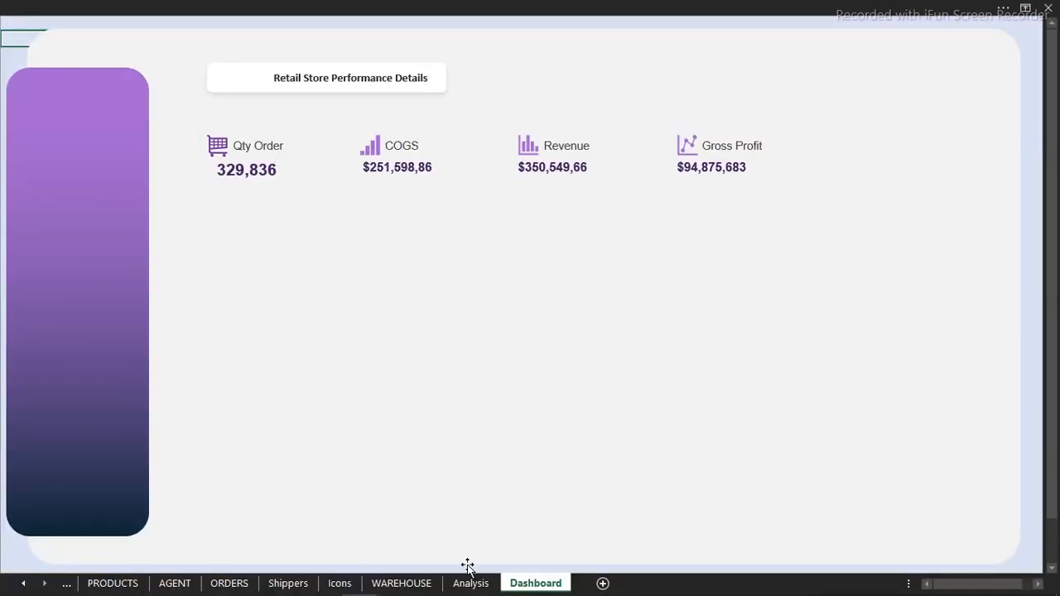
# - Copy the PivotTable in B3:F4 of the Analysis sheet and paste the copy at cell I3
pyautogui.click(471, 581)
pyautogui.moveTo(99, 71); pyautogui.dragTo(380, 83)
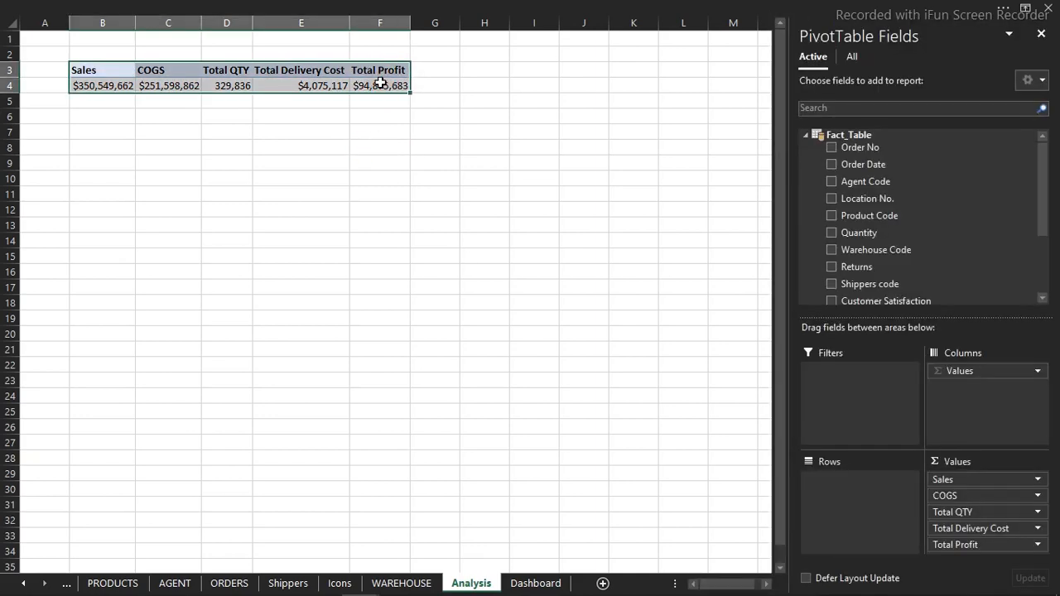
pyautogui.click(538, 74)
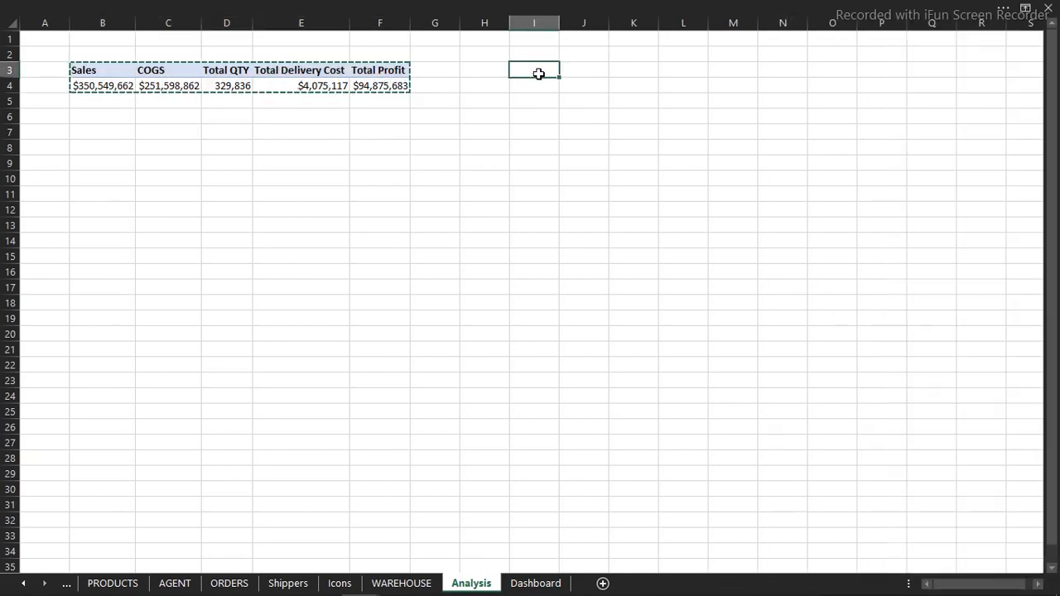
pyautogui.hotkey('ctrl', 'v')
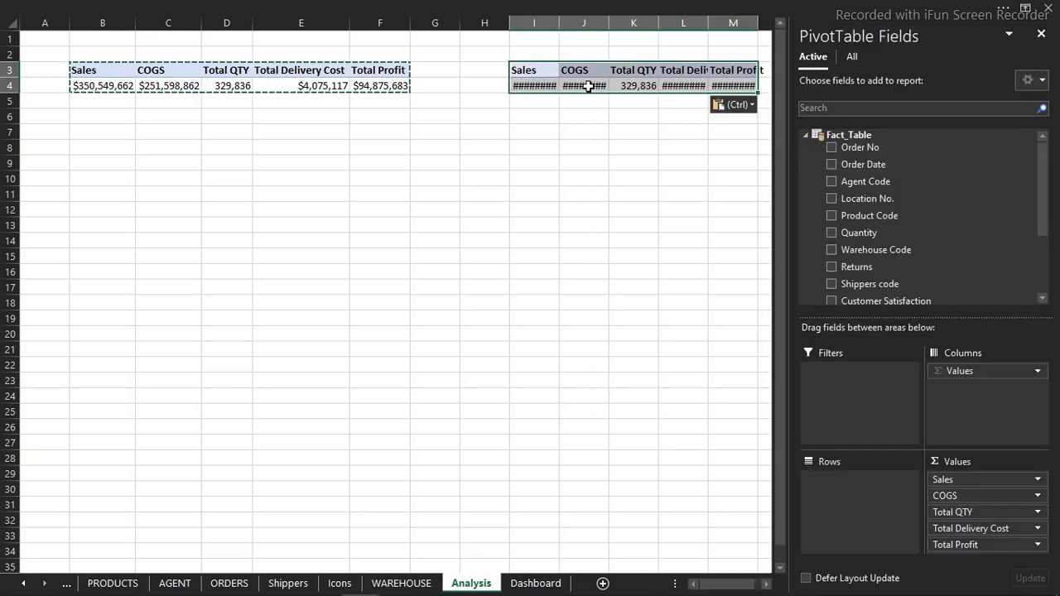
# - Remove Sales, COGS, Total QTY and Total Delivery Cost from the pasted PivotTable, leaving only Total Profit
pyautogui.click(586, 87)
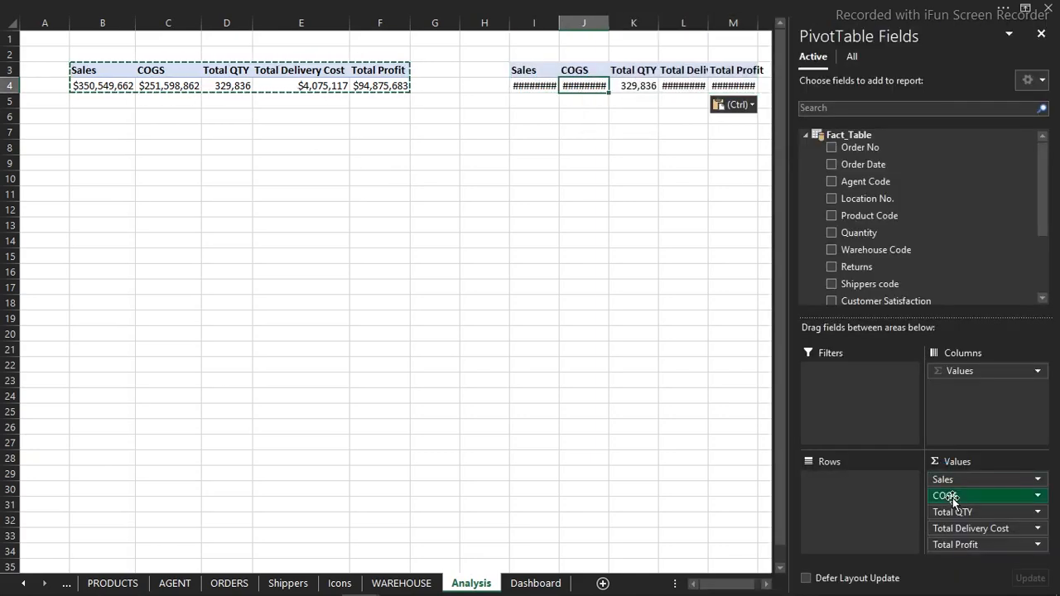
pyautogui.moveTo(962, 485); pyautogui.dragTo(560, 460)
pyautogui.moveTo(958, 483); pyautogui.dragTo(539, 518)
pyautogui.moveTo(966, 482); pyautogui.dragTo(671, 496)
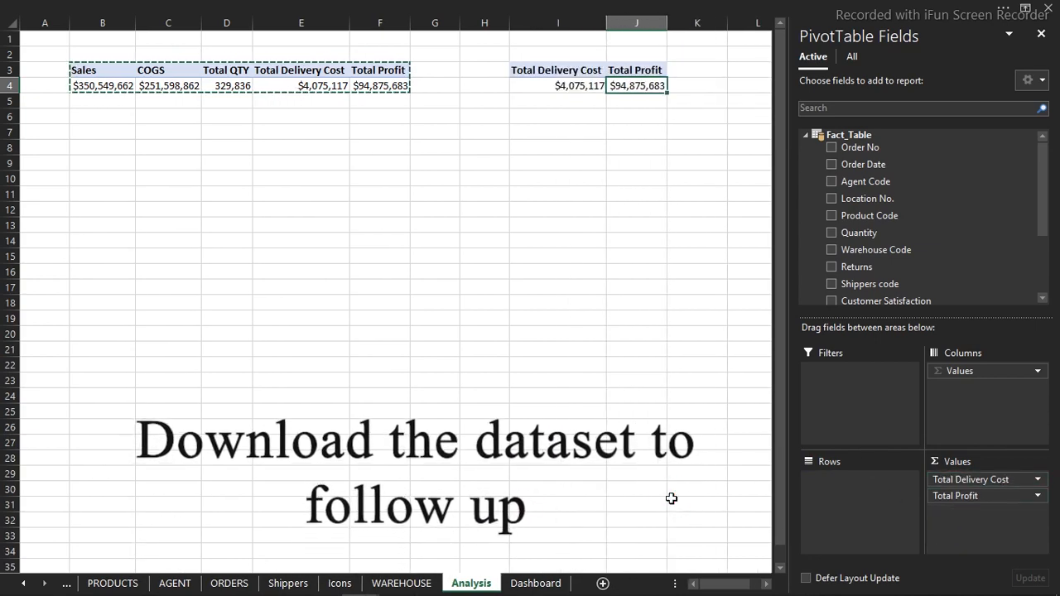
pyautogui.moveTo(950, 482); pyautogui.dragTo(713, 465)
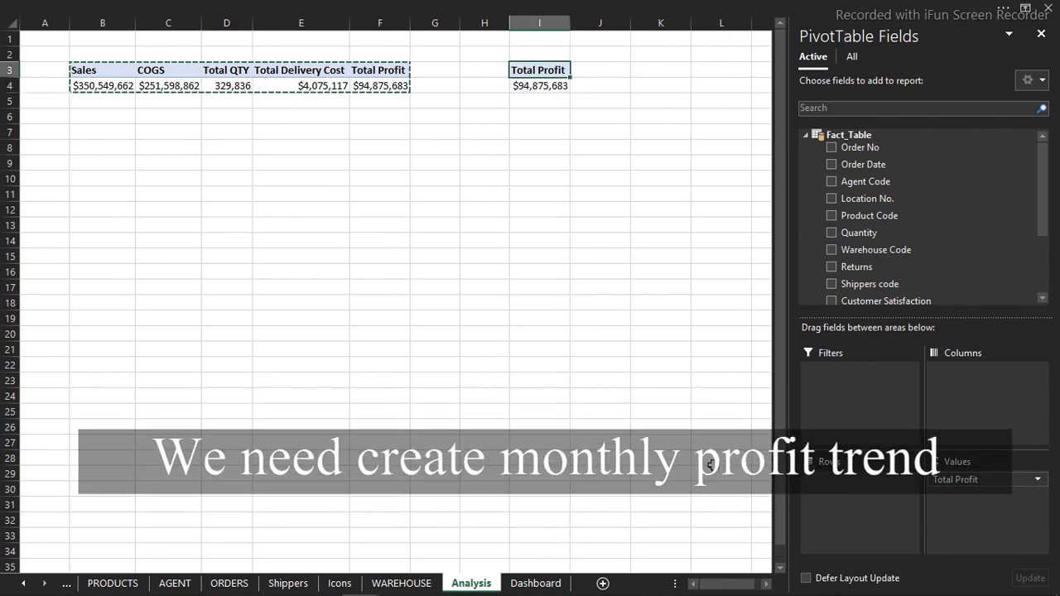
pyautogui.click(547, 162)
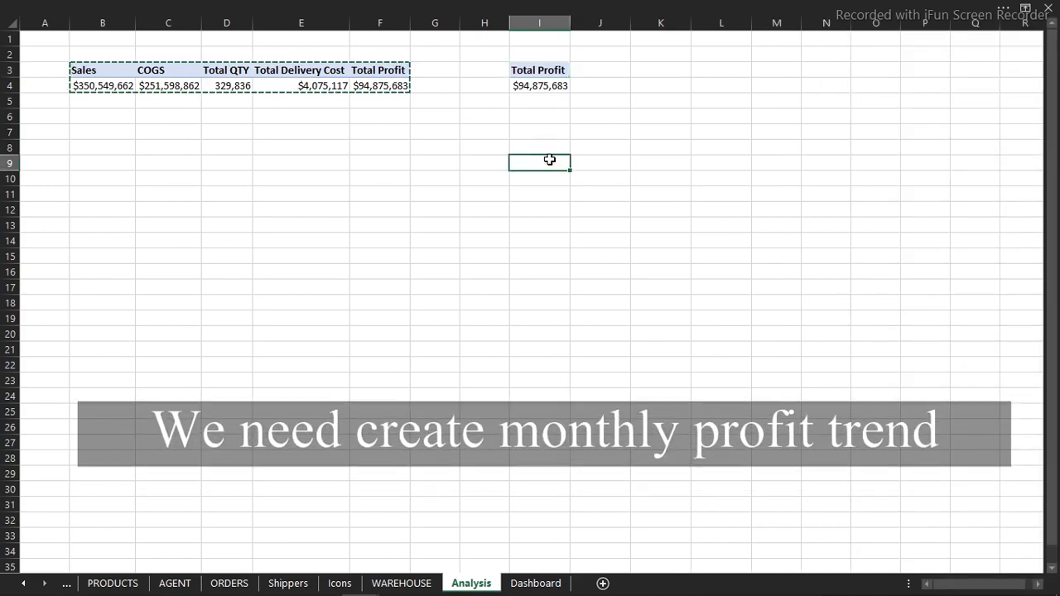
pyautogui.click(563, 87)
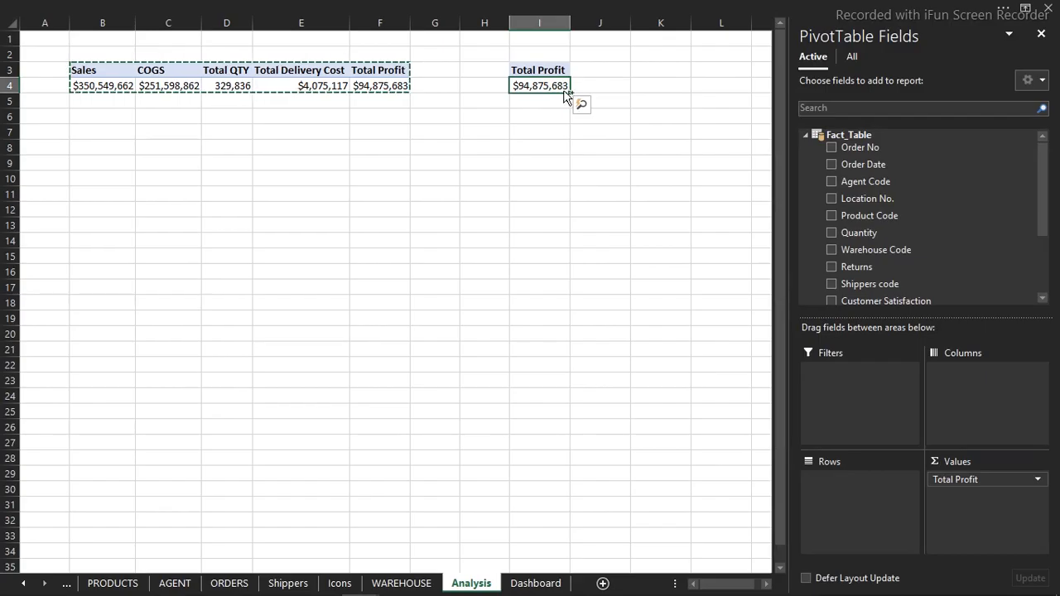
pyautogui.click(581, 104)
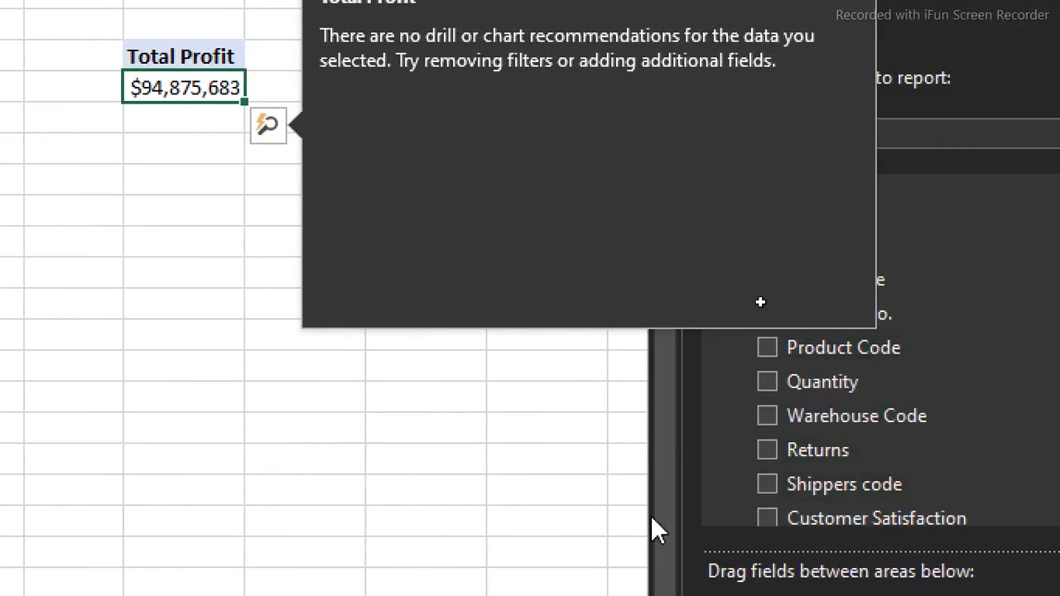
pyautogui.click(746, 294)
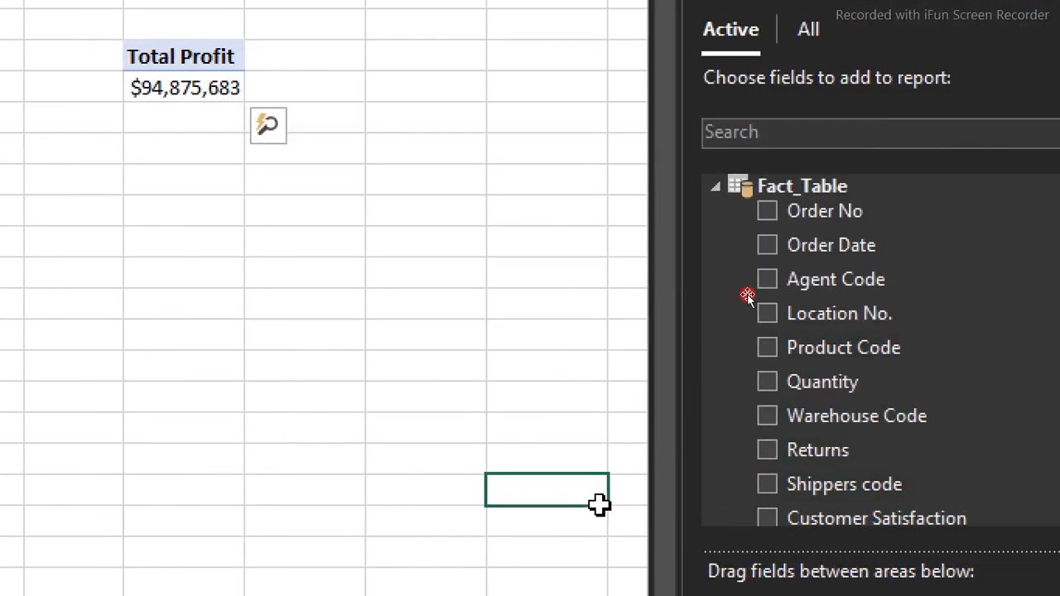
# - Add Order Date to the rows of the Total Profit PivotTable and group the dates by days, months, quarters and years
pyautogui.click(171, 86)
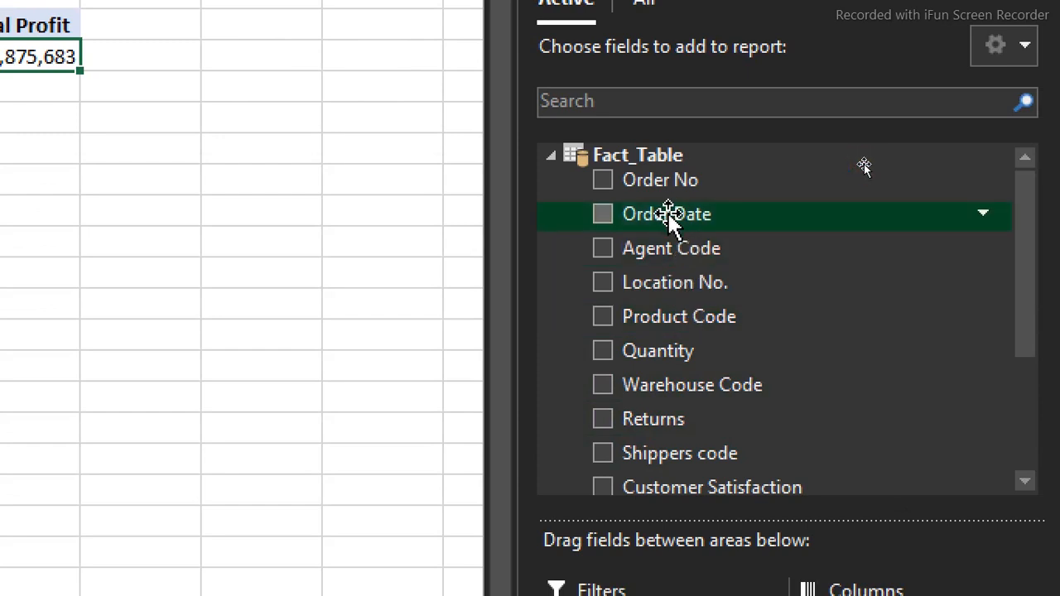
pyautogui.moveTo(669, 217); pyautogui.dragTo(687, 380)
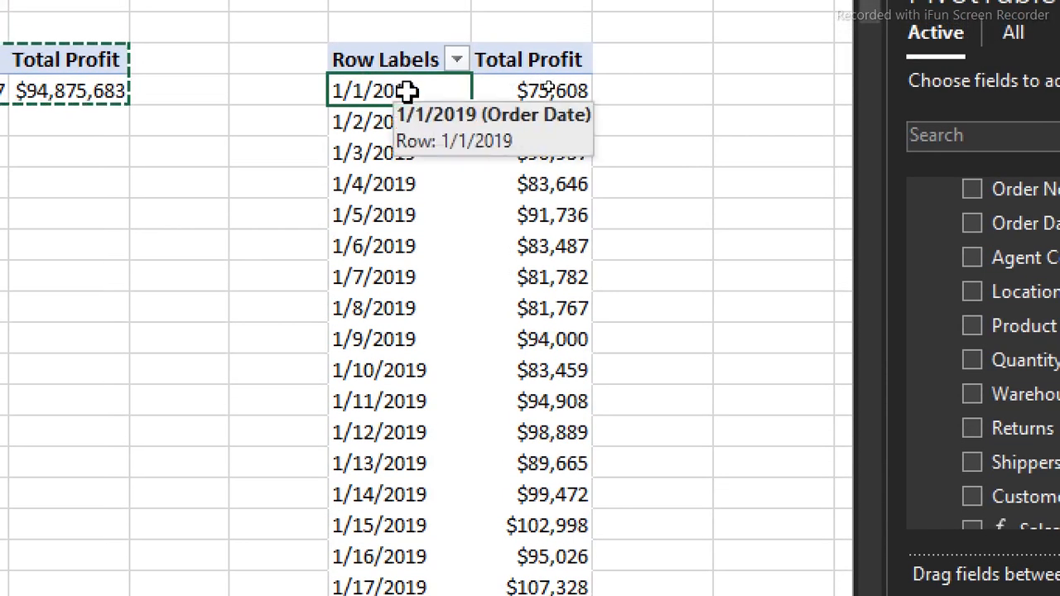
pyautogui.rightClick(407, 91)
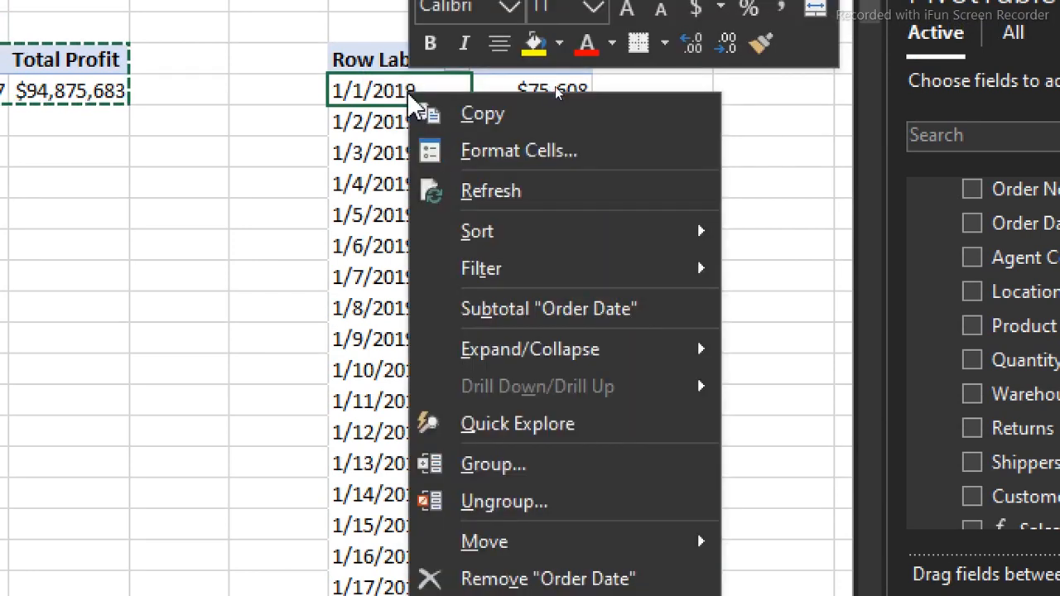
pyautogui.click(522, 466)
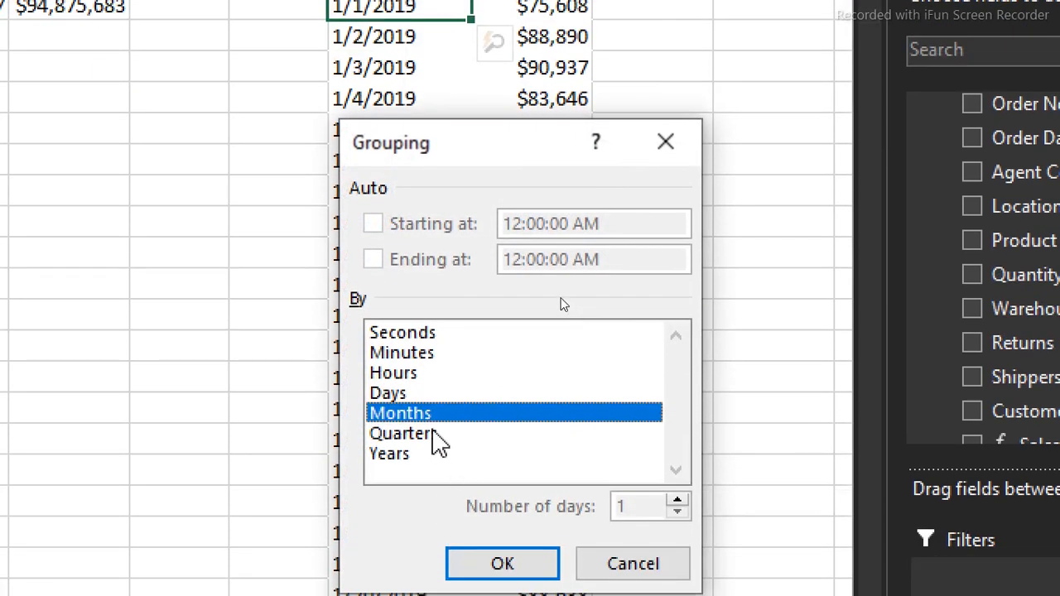
pyautogui.click(437, 439)
pyautogui.click(403, 455)
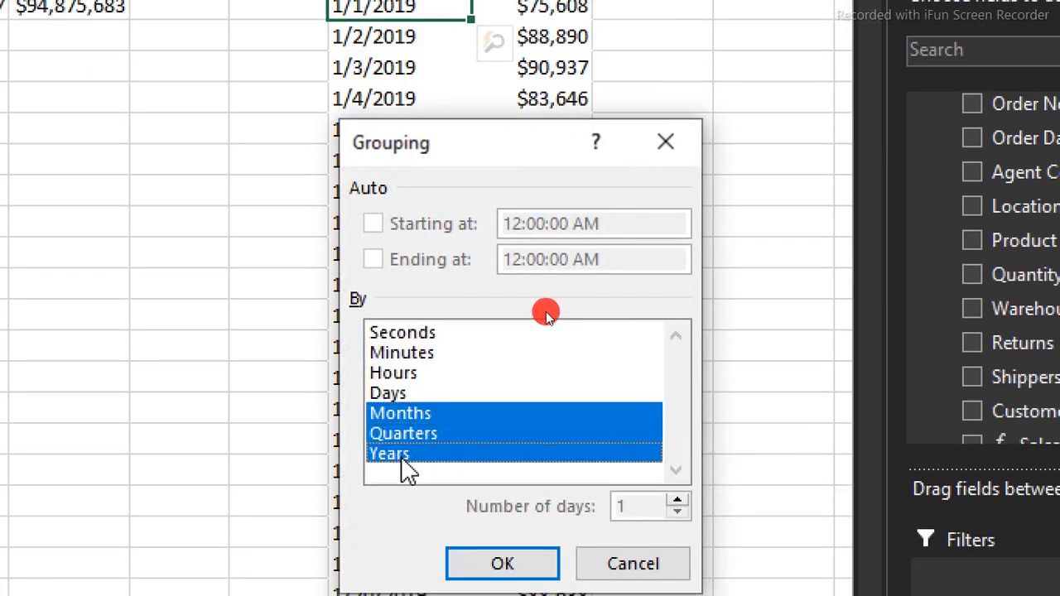
pyautogui.click(399, 394)
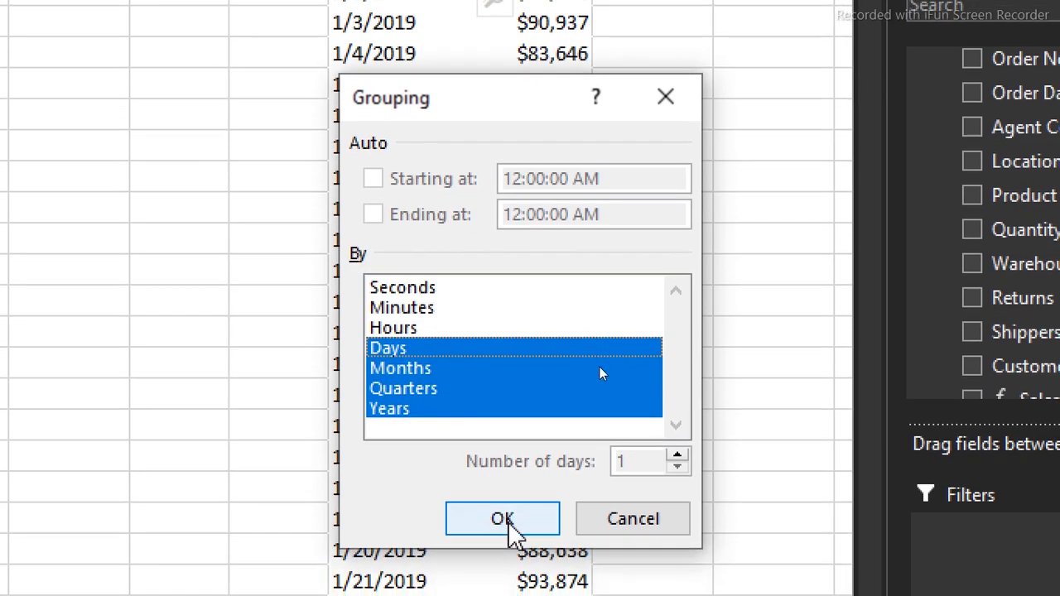
pyautogui.click(505, 522)
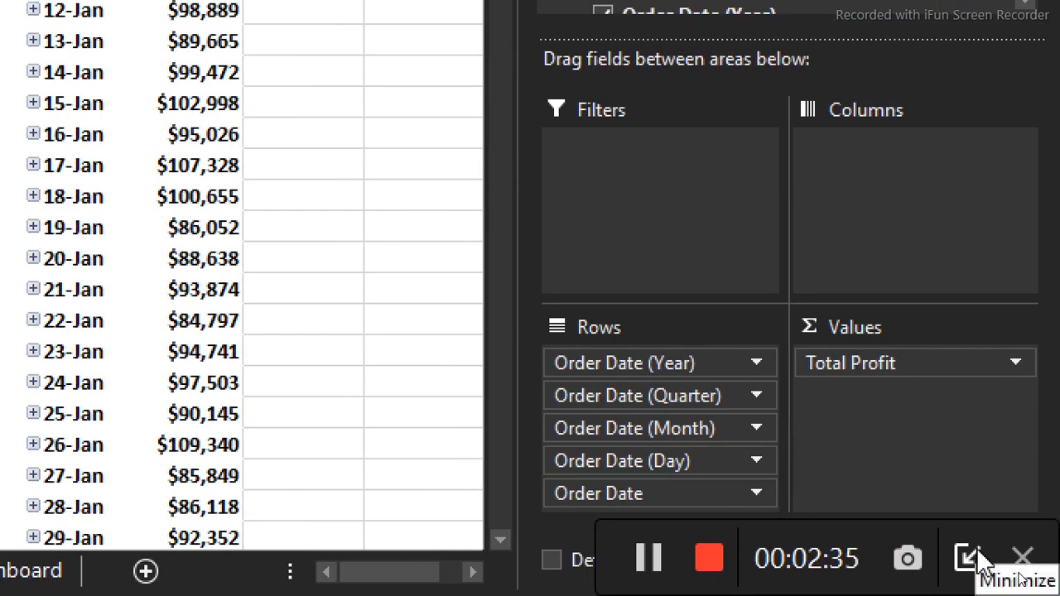
# - Remove every order date field from the PivotTable's rows except Order Date (Month)
pyautogui.click(965, 558)
pyautogui.moveTo(713, 403); pyautogui.dragTo(409, 355)
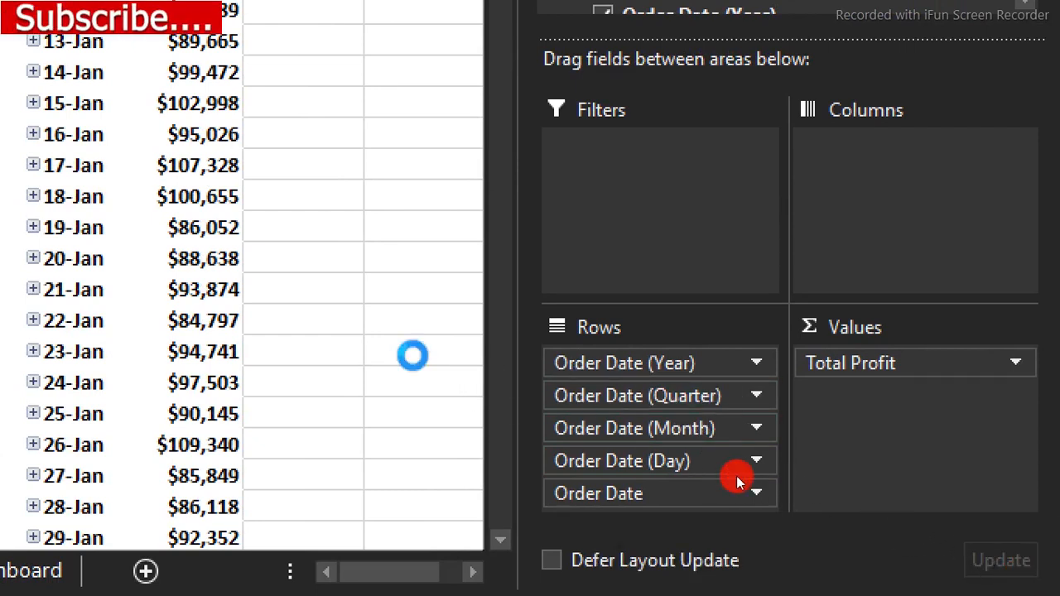
pyautogui.moveTo(604, 372); pyautogui.dragTo(419, 357)
pyautogui.moveTo(607, 396); pyautogui.dragTo(364, 370)
pyautogui.moveTo(600, 394); pyautogui.dragTo(389, 410)
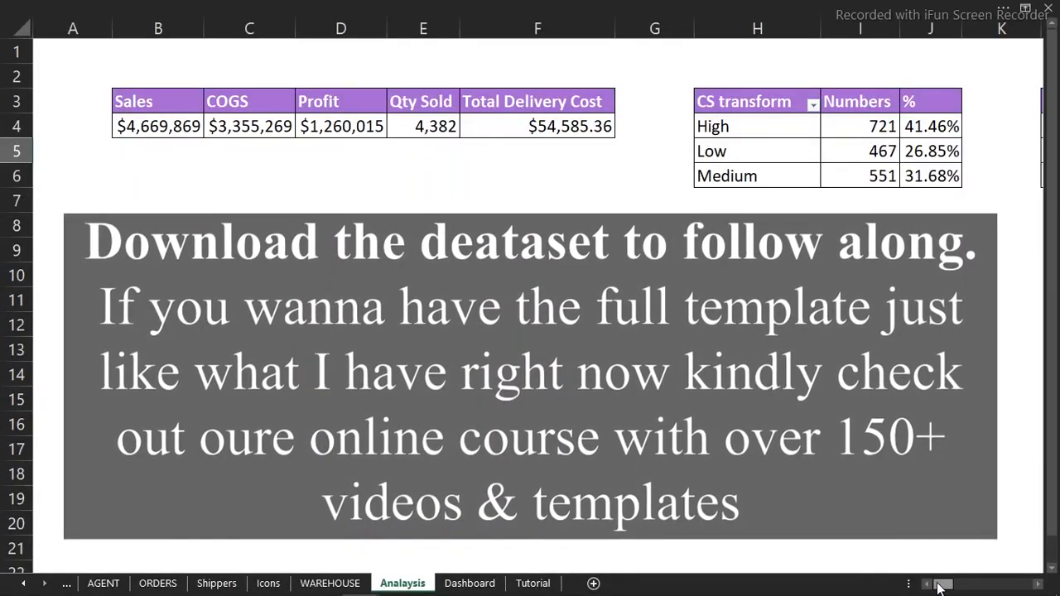
# - Enter the heading "Monthly profit Trend" in cell I2 above the monthly Total Profit PivotTable
pyautogui.moveTo(942, 584)
pyautogui.mouseDown()
pyautogui.moveTo(1016, 585)
pyautogui.moveTo(939, 586)
pyautogui.mouseUp()
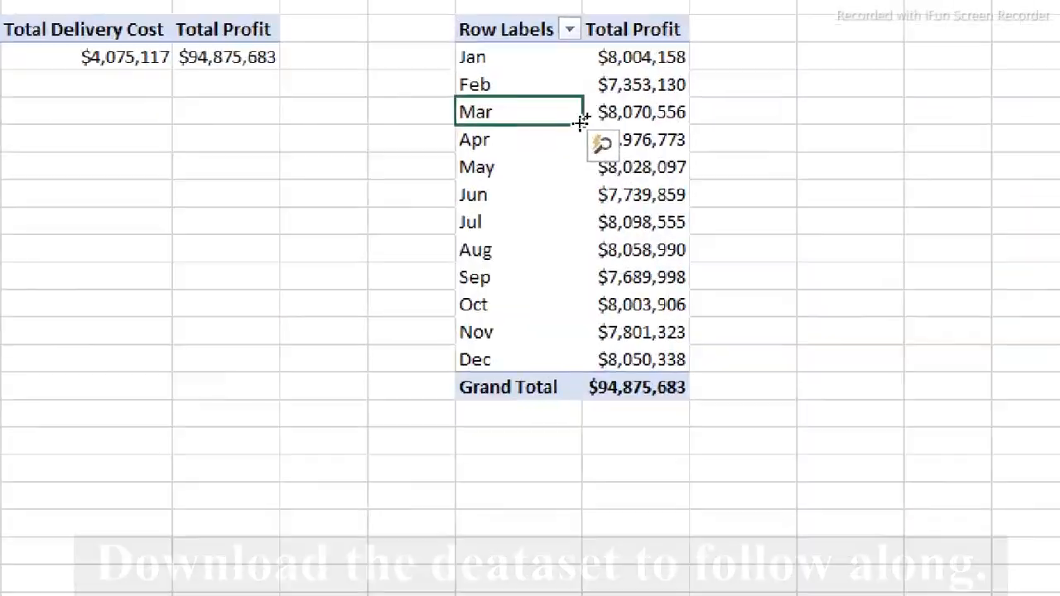
pyautogui.click(586, 147)
pyautogui.click(528, 83)
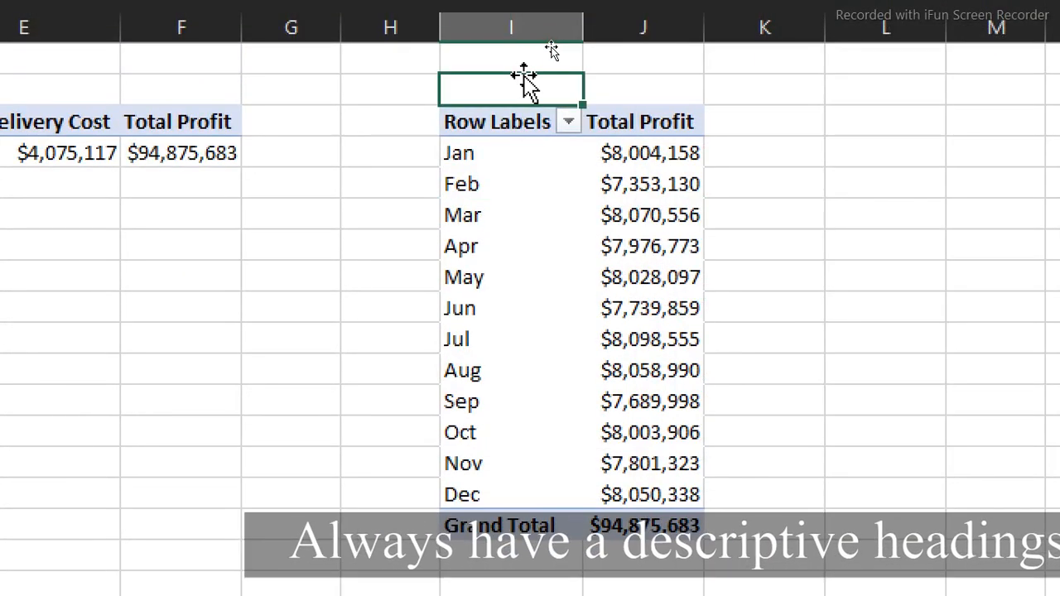
pyautogui.write('Mon')
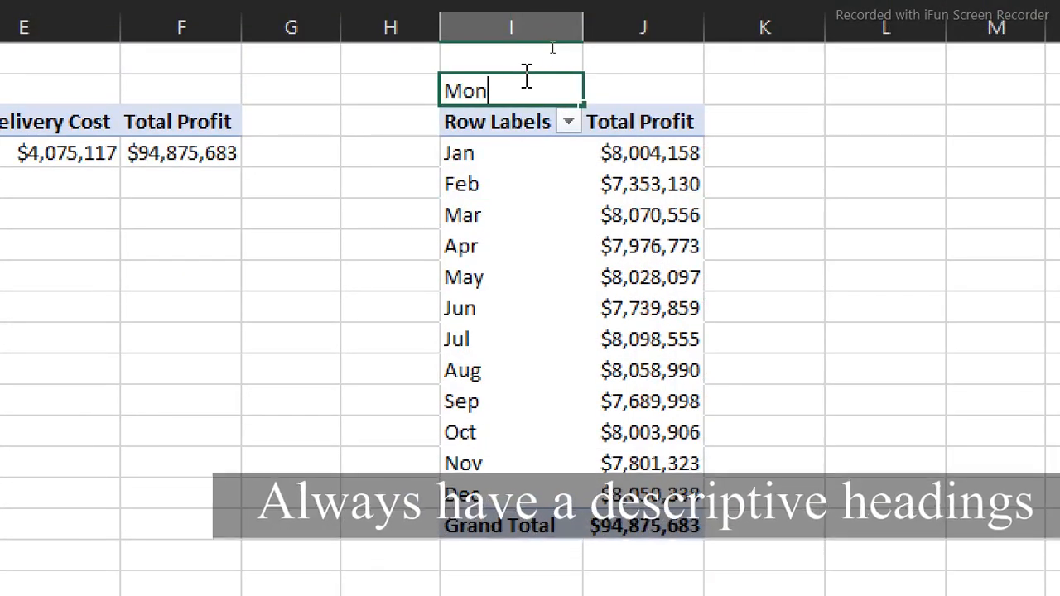
pyautogui.write('thly tr')
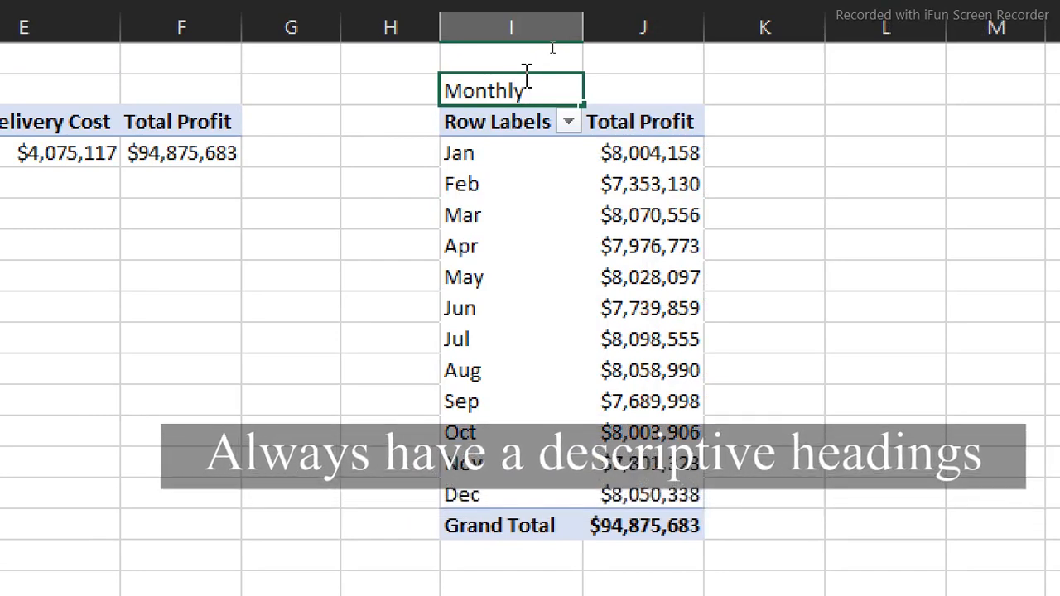
pyautogui.press('BackSpace')
pyautogui.press('BackSpace')
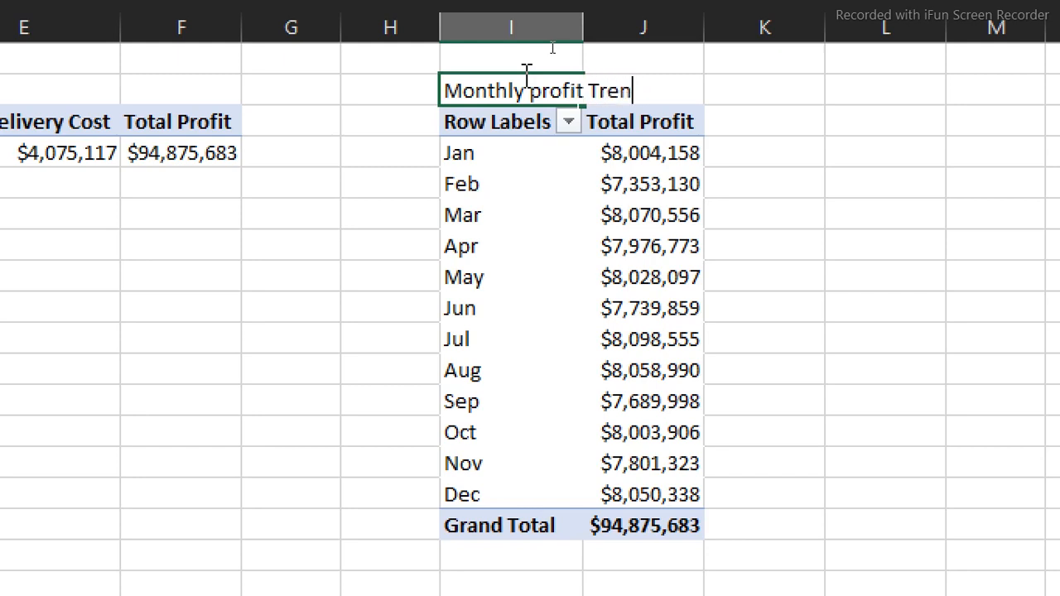
pyautogui.press('Return')
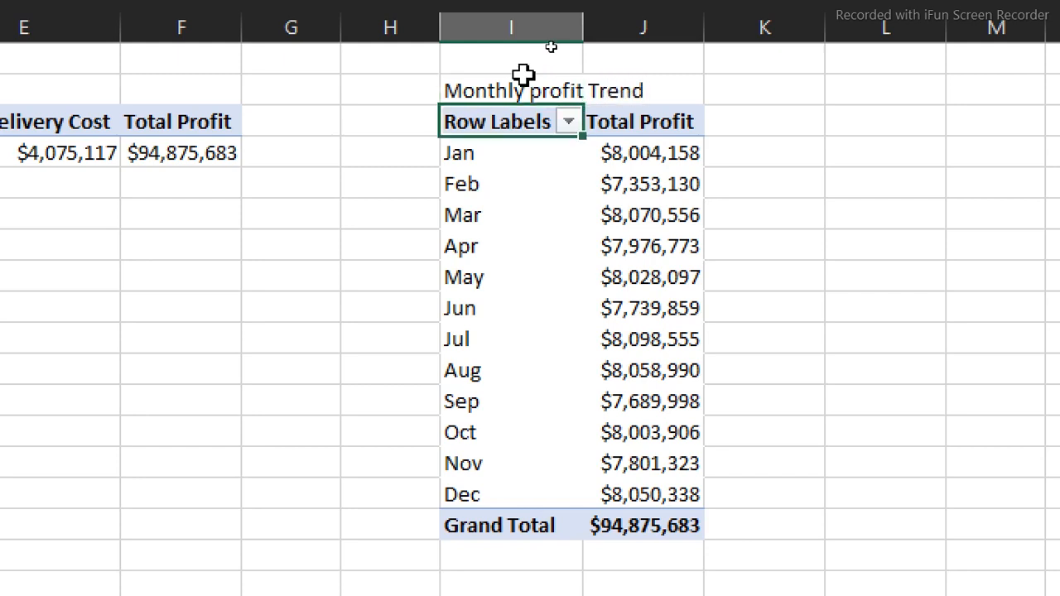
# - Turn off the grand totals in the monthly Total Profit PivotTable
pyautogui.click(507, 228)
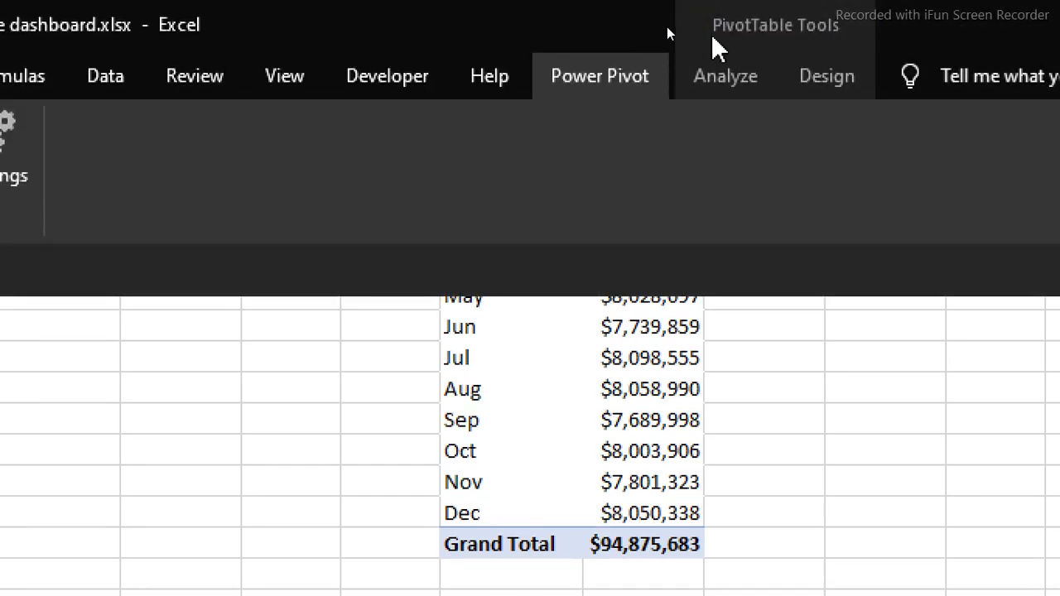
pyautogui.click(820, 83)
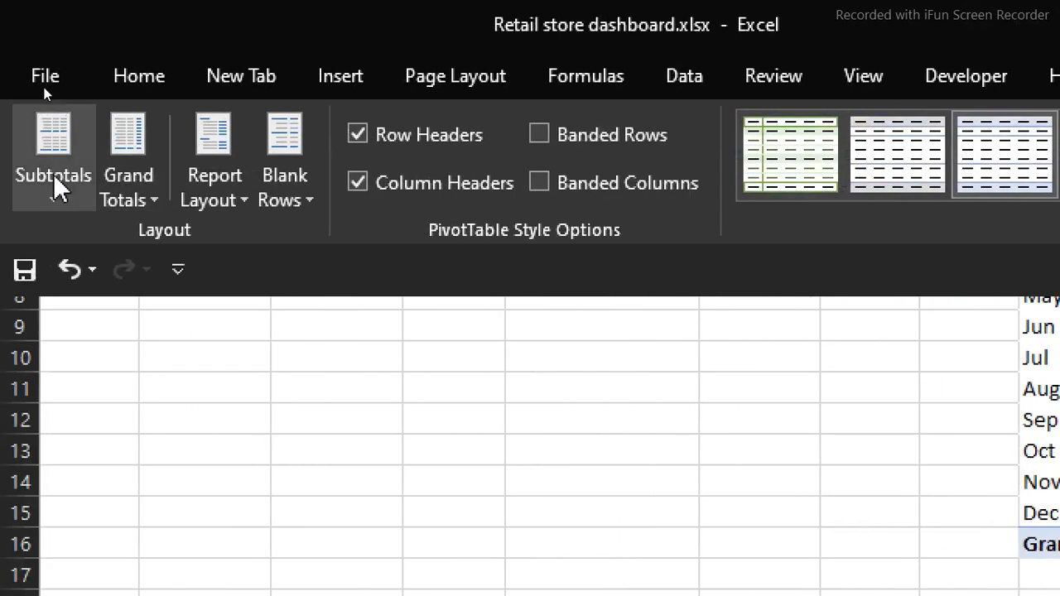
pyautogui.click(134, 202)
pyautogui.click(286, 263)
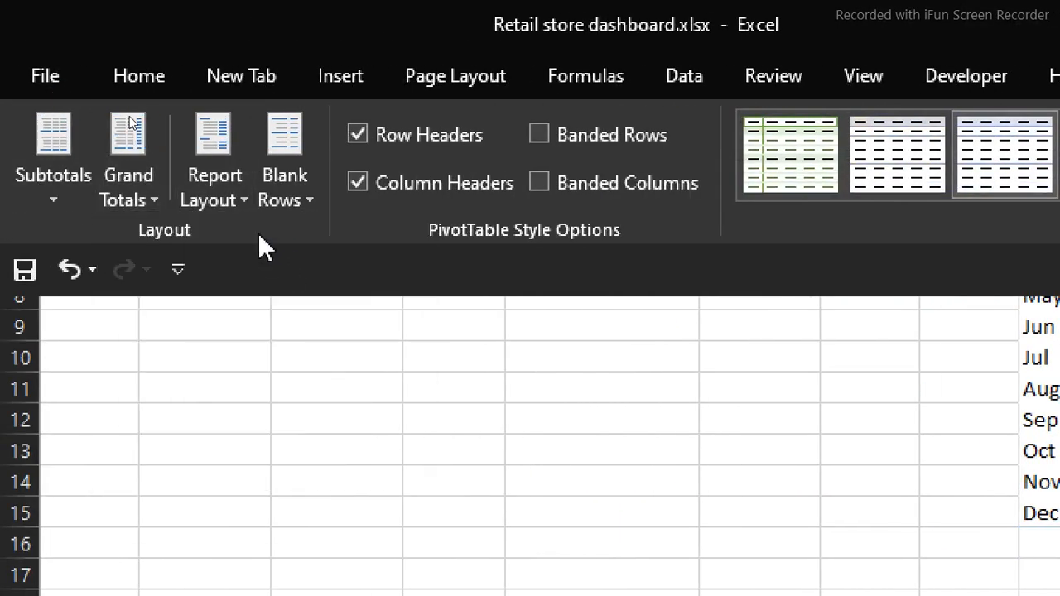
# - Show the monthly Total Profit PivotTable in tabular form
pyautogui.click(231, 201)
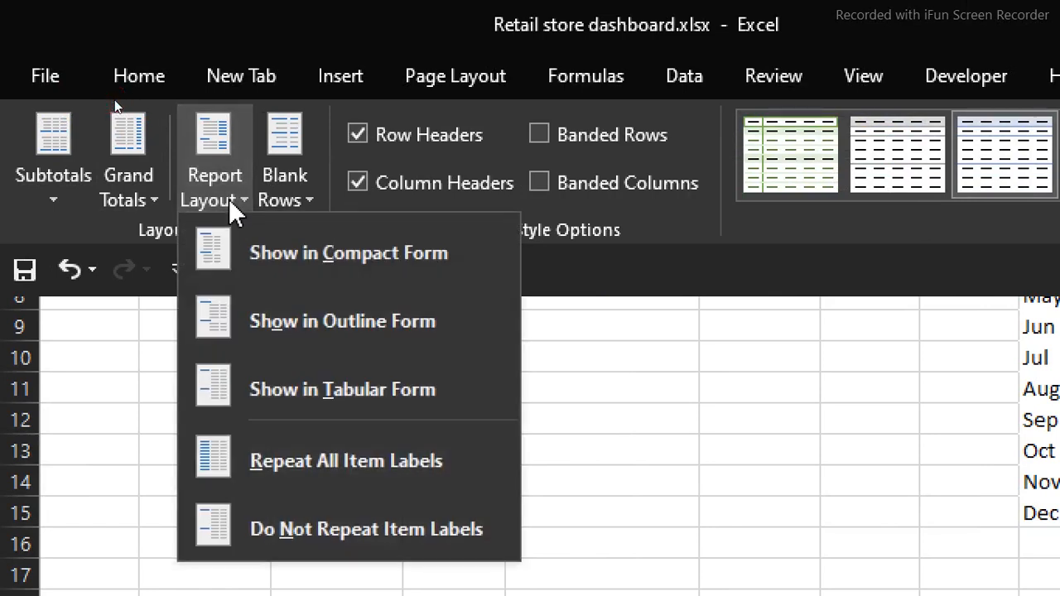
pyautogui.click(335, 418)
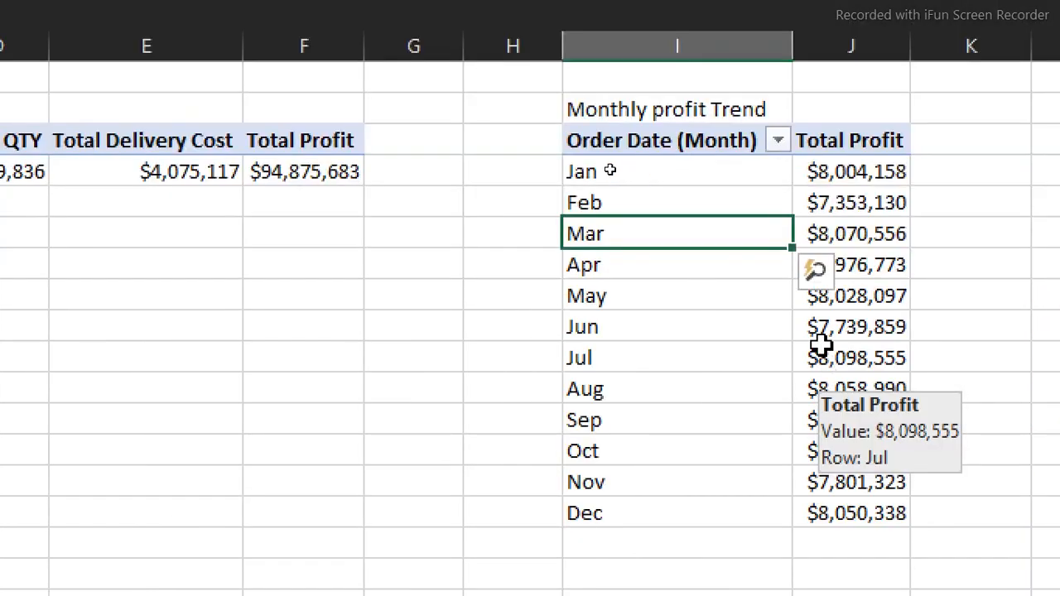
pyautogui.click(672, 129)
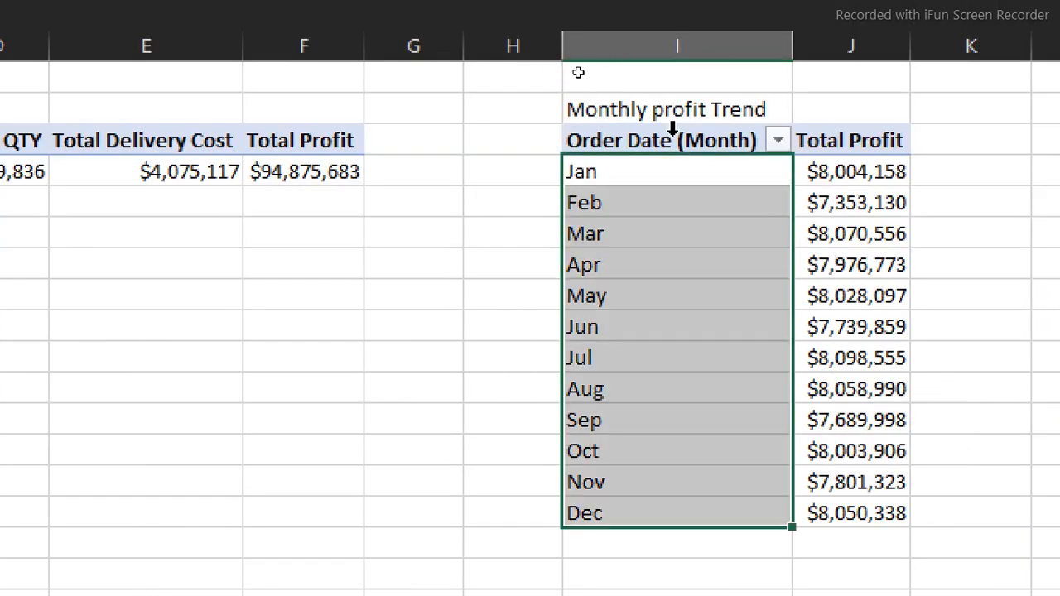
pyautogui.click(761, 250)
# - Insert a 2-D stacked line PivotChart of the monthly Total Profit and place it below the summary PivotTable of sales, COGS and quantity
pyautogui.click(804, 236)
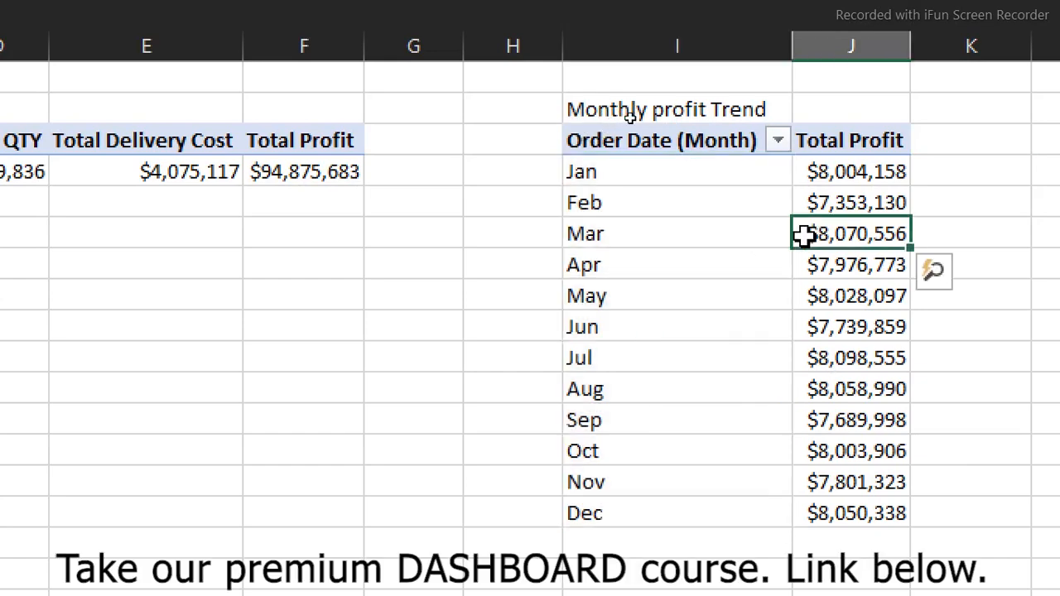
pyautogui.click(736, 7)
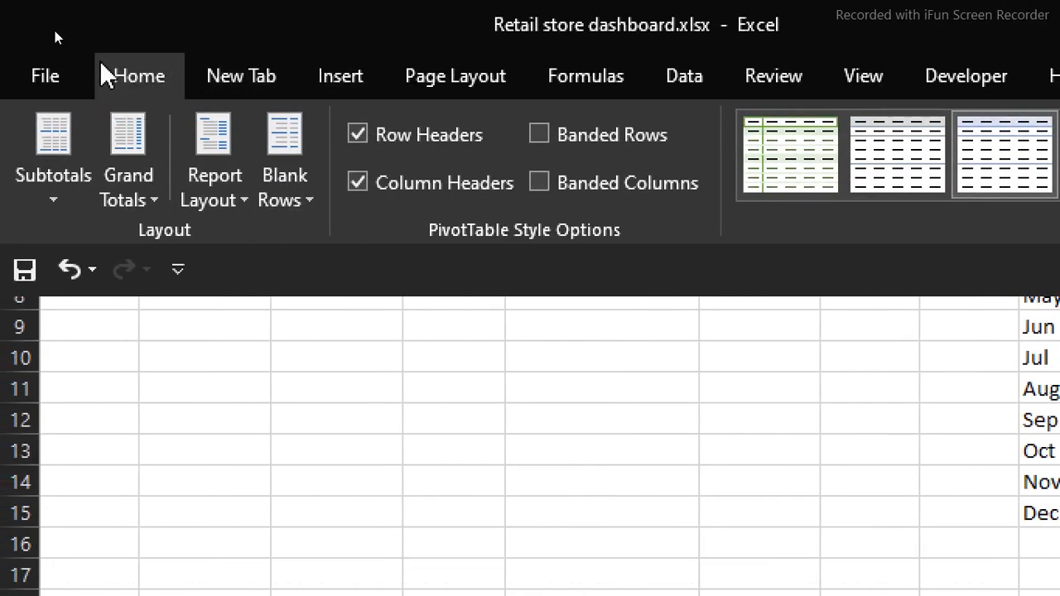
pyautogui.click(347, 60)
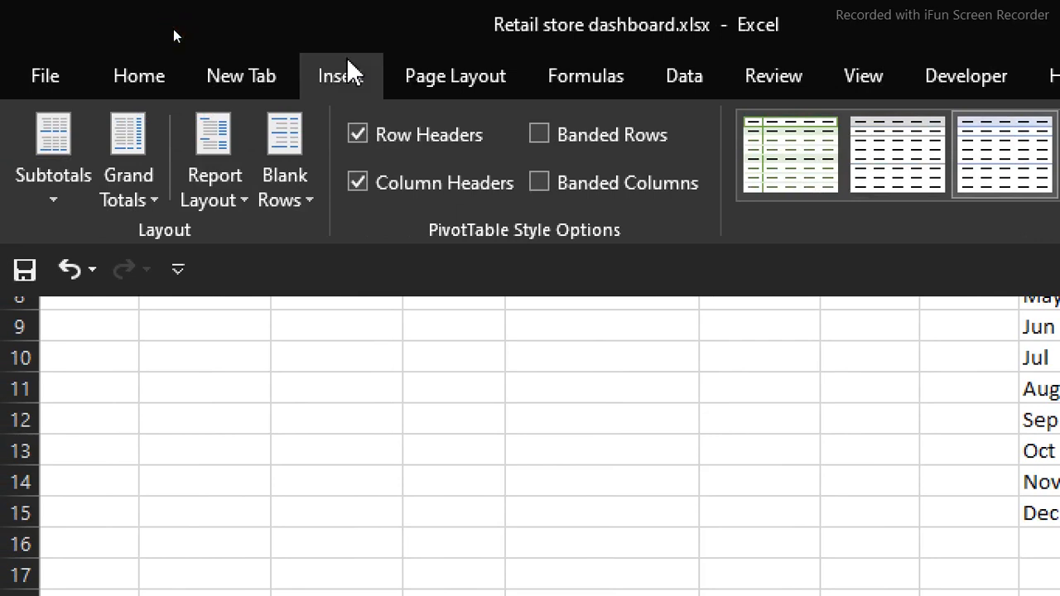
pyautogui.click(347, 60)
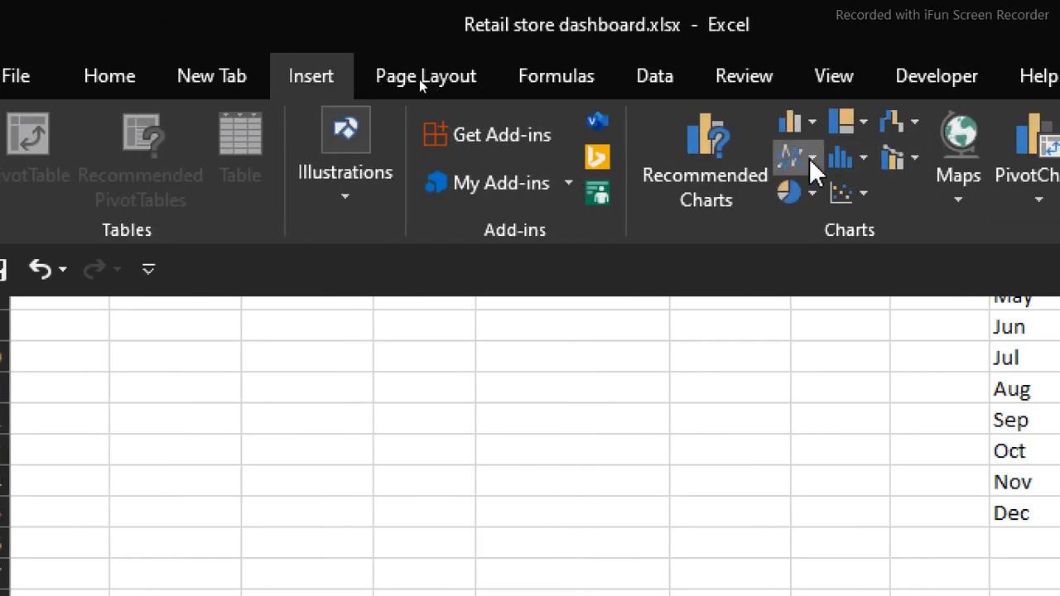
pyautogui.click(811, 159)
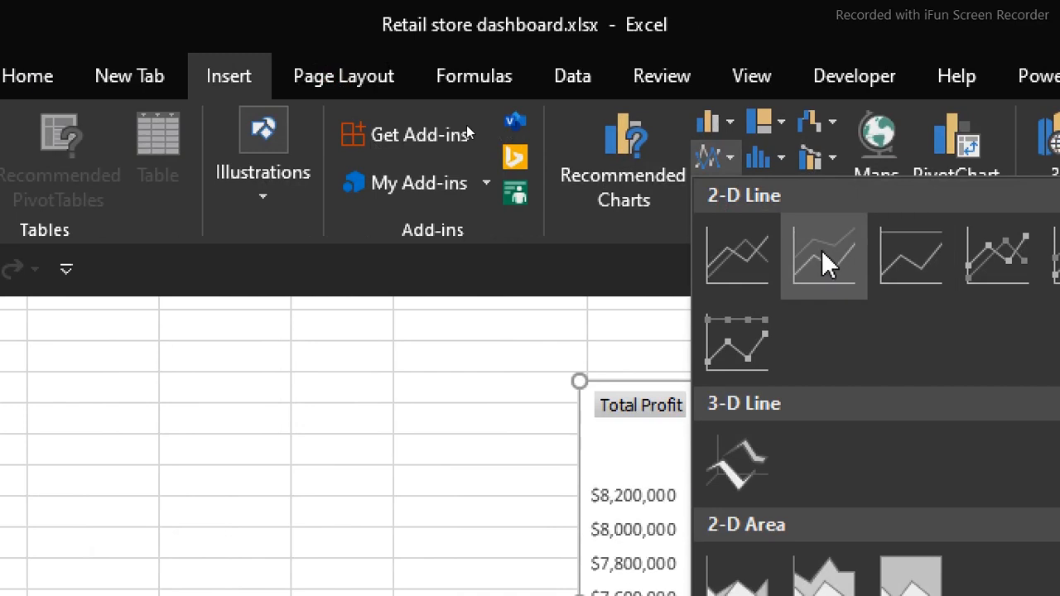
pyautogui.click(828, 263)
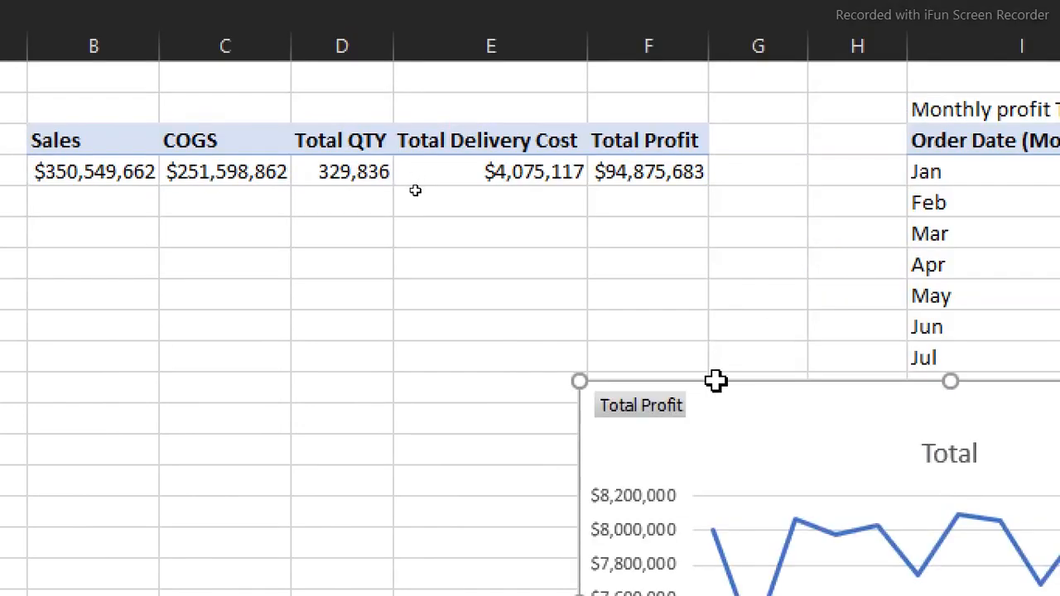
pyautogui.moveTo(784, 393); pyautogui.dragTo(144, 260)
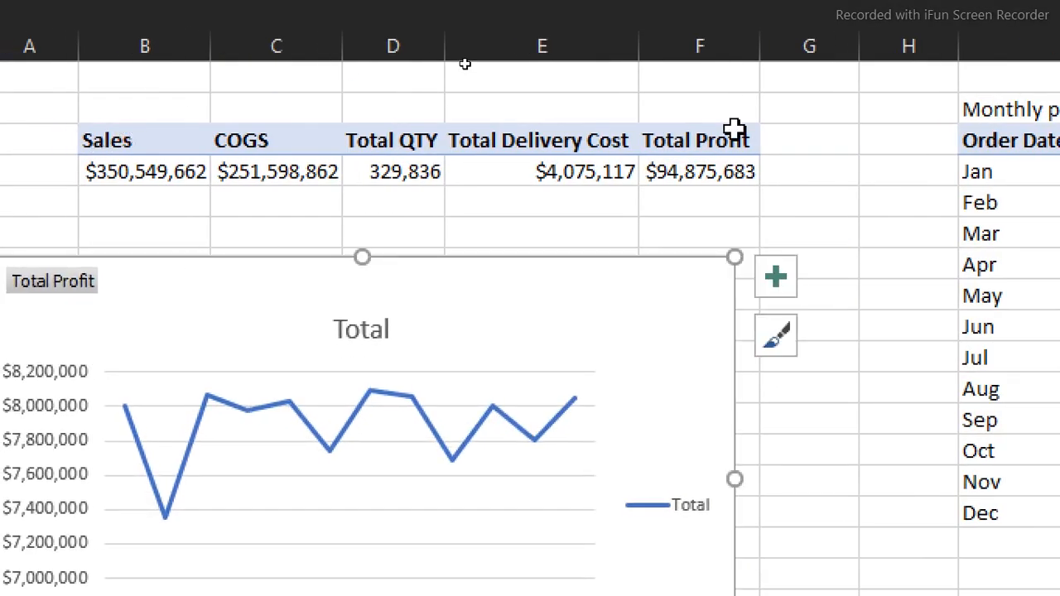
# - Insert a 2-D clustered column PivotChart from the monthly Total Profit PivotTable and place it beside the line chart
pyautogui.click(1022, 174)
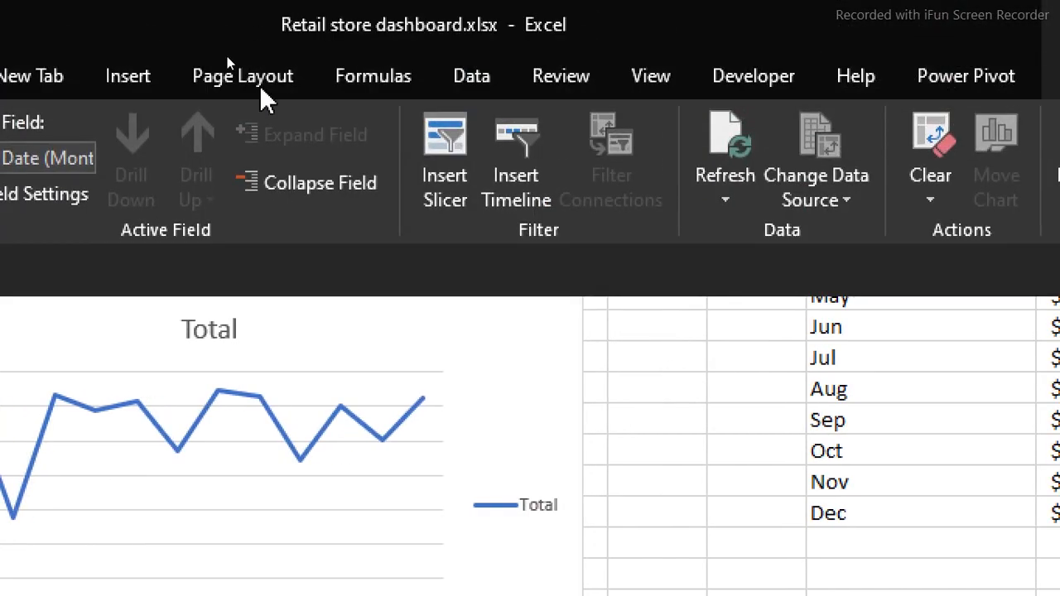
pyautogui.click(72, 16)
pyautogui.click(222, 75)
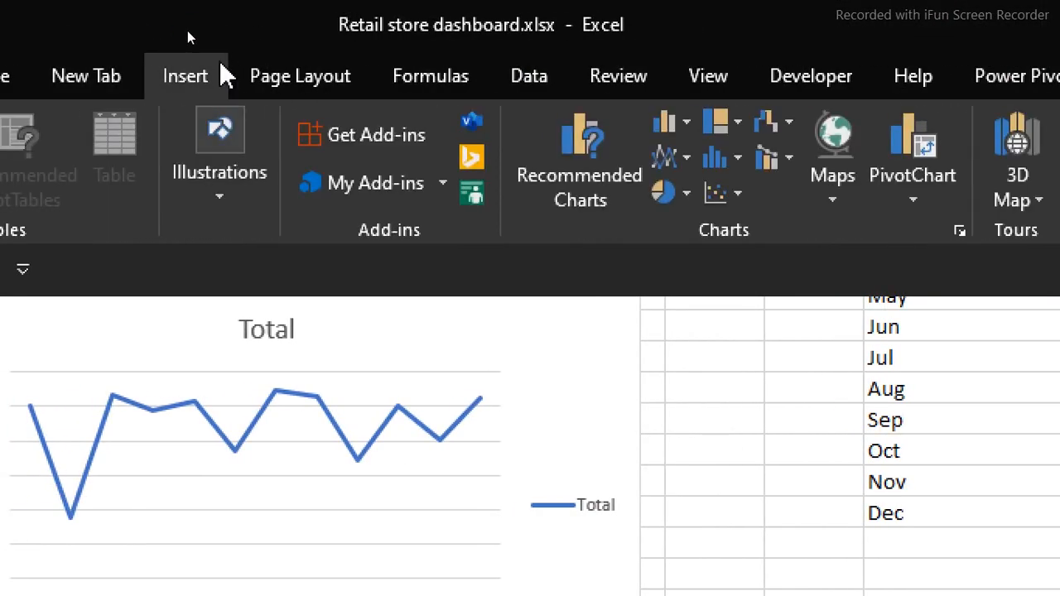
pyautogui.click(688, 124)
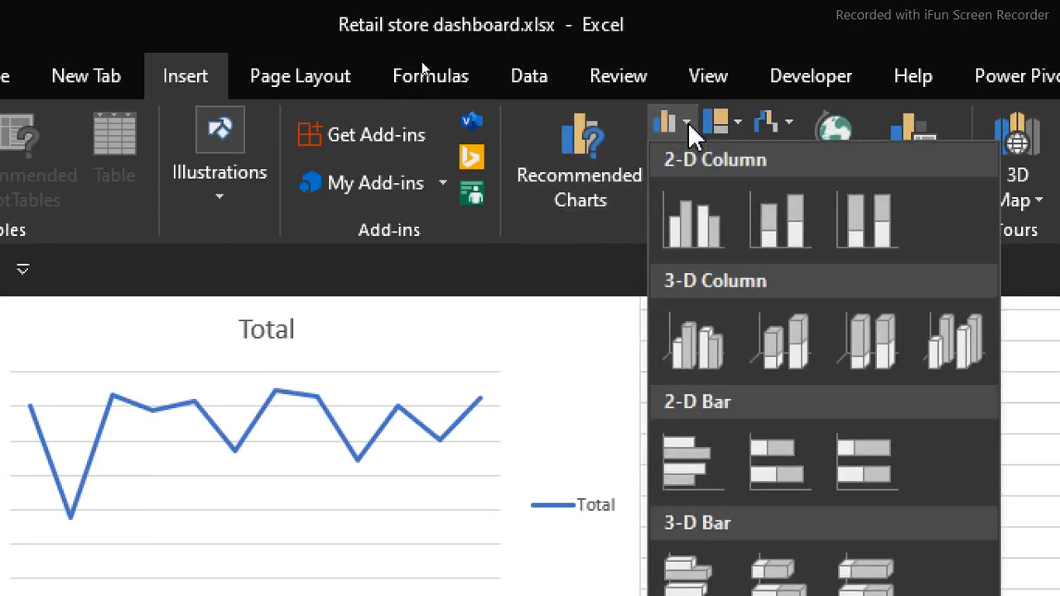
pyautogui.click(696, 221)
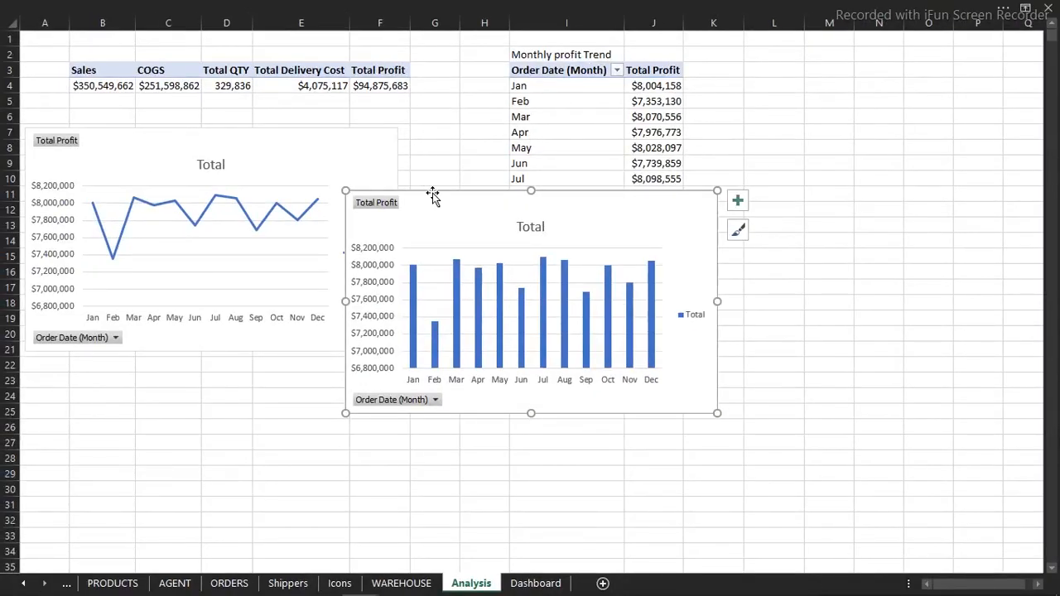
pyautogui.moveTo(432, 195); pyautogui.dragTo(564, 166)
pyautogui.moveTo(318, 134); pyautogui.dragTo(399, 179)
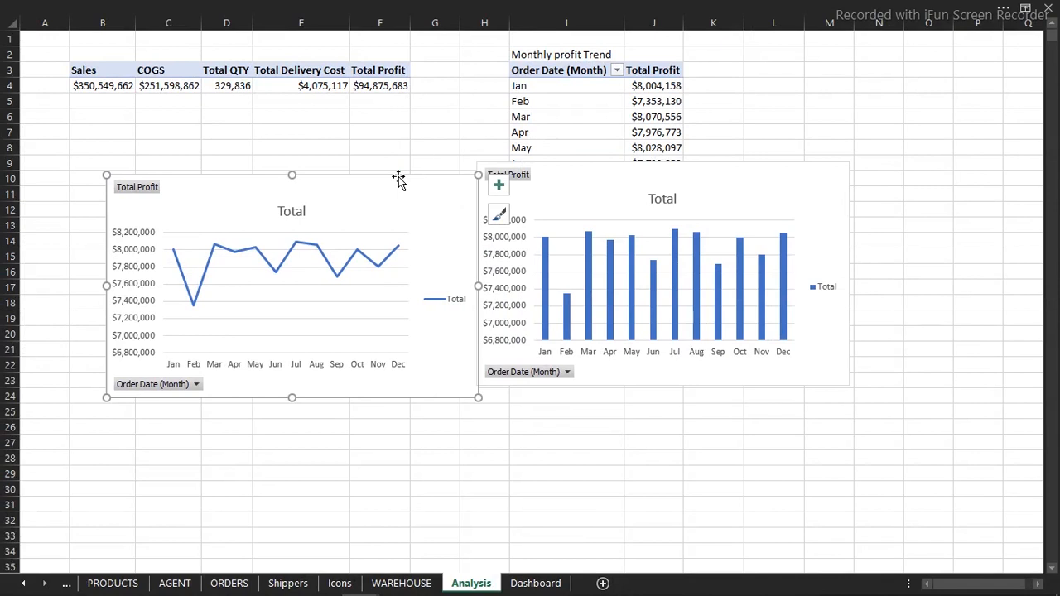
# - Cut both monthly profit charts from the Analysis sheet and paste them on the Dashboard sheet below the KPI figures
pyautogui.keyDown('ctrl'); pyautogui.click(591, 177); pyautogui.keyUp('ctrl')
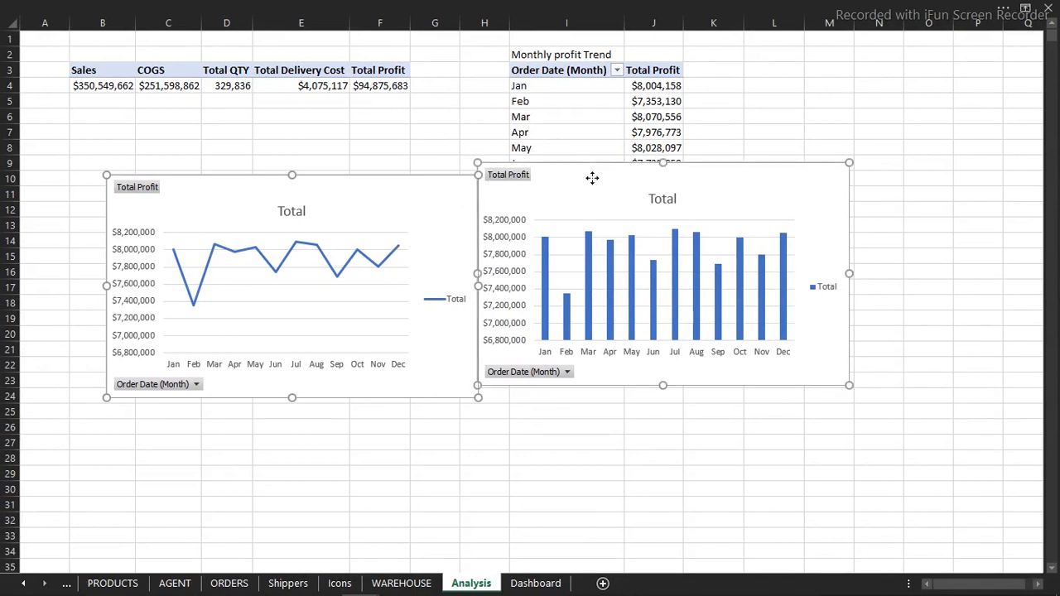
pyautogui.press('Delete')
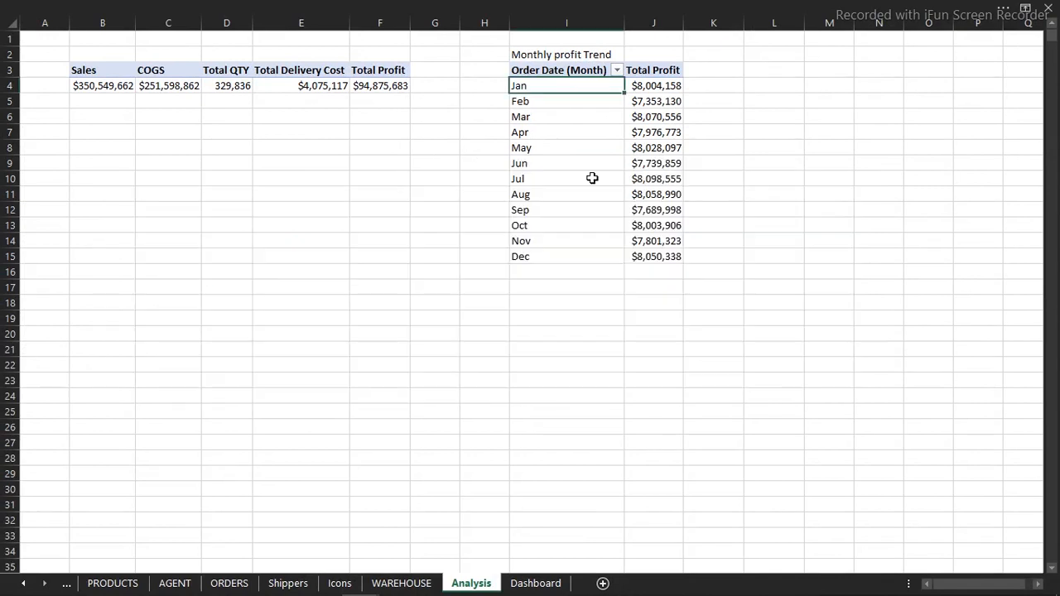
pyautogui.click(530, 582)
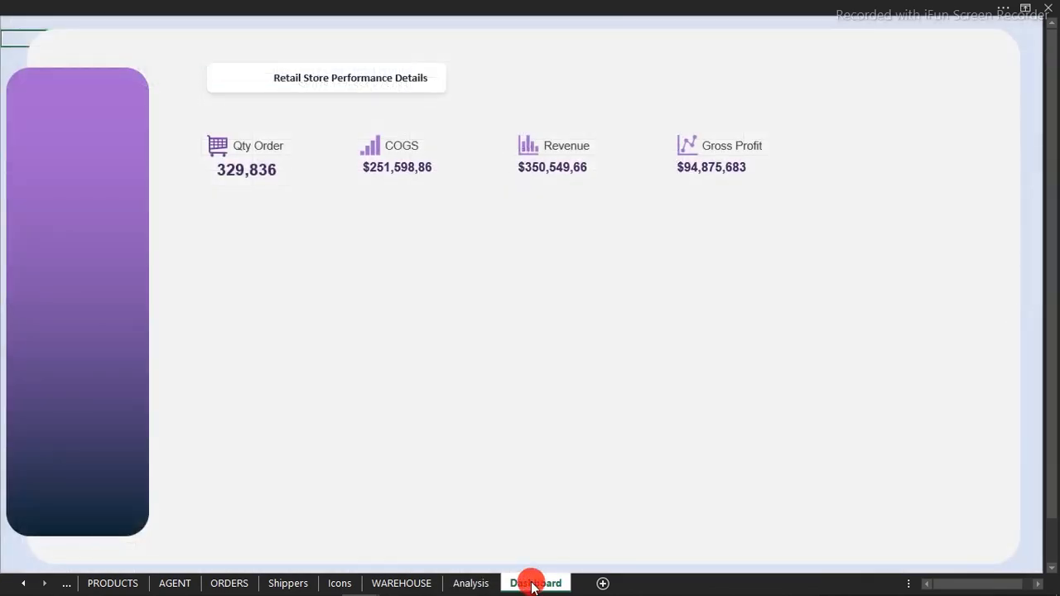
pyautogui.hotkey('ctrl', 'v')
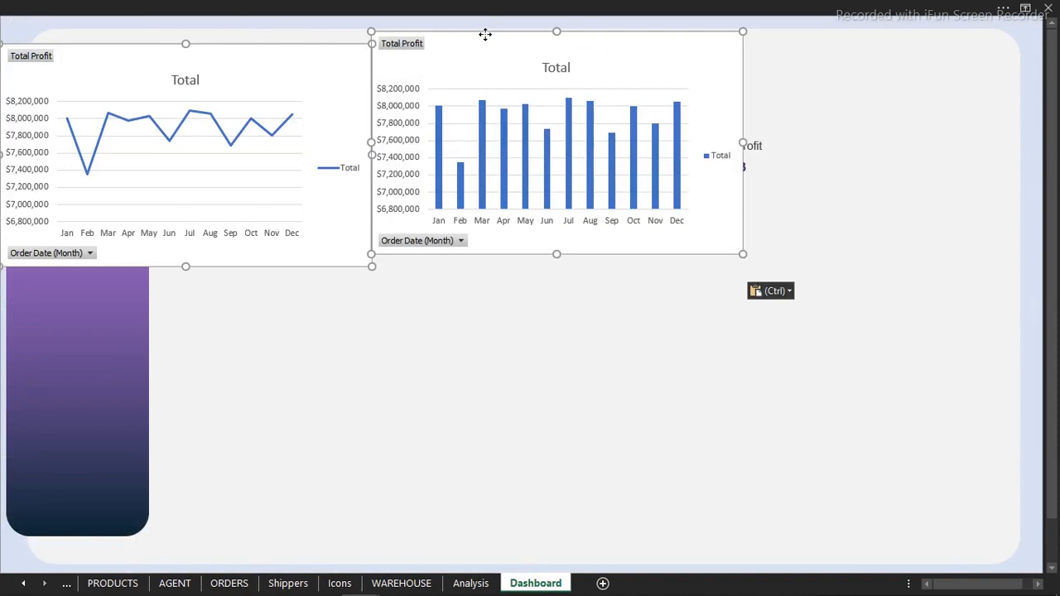
pyautogui.moveTo(485, 33); pyautogui.dragTo(548, 287)
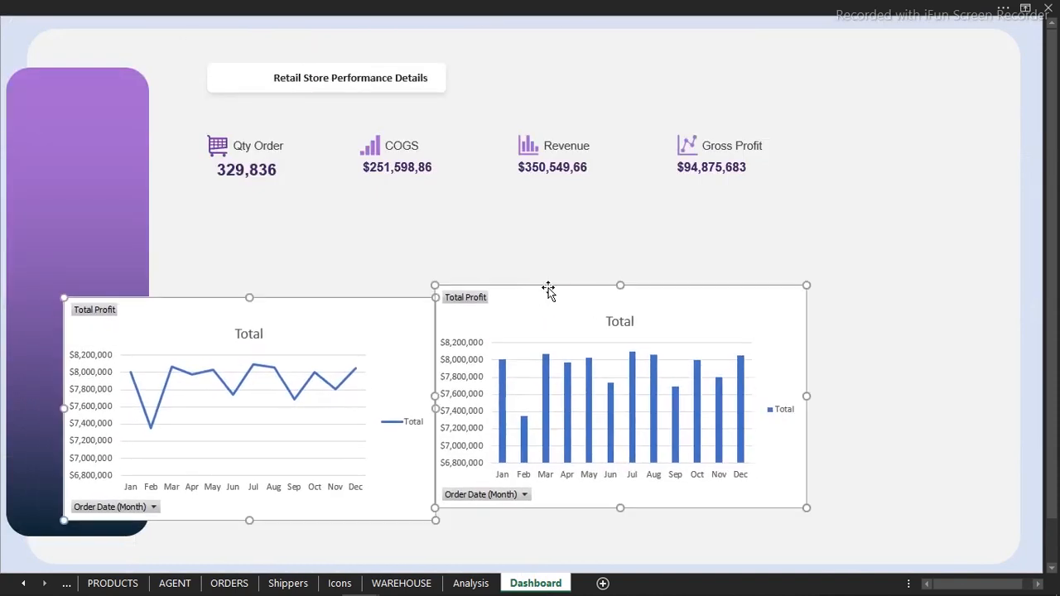
pyautogui.click(13, 47)
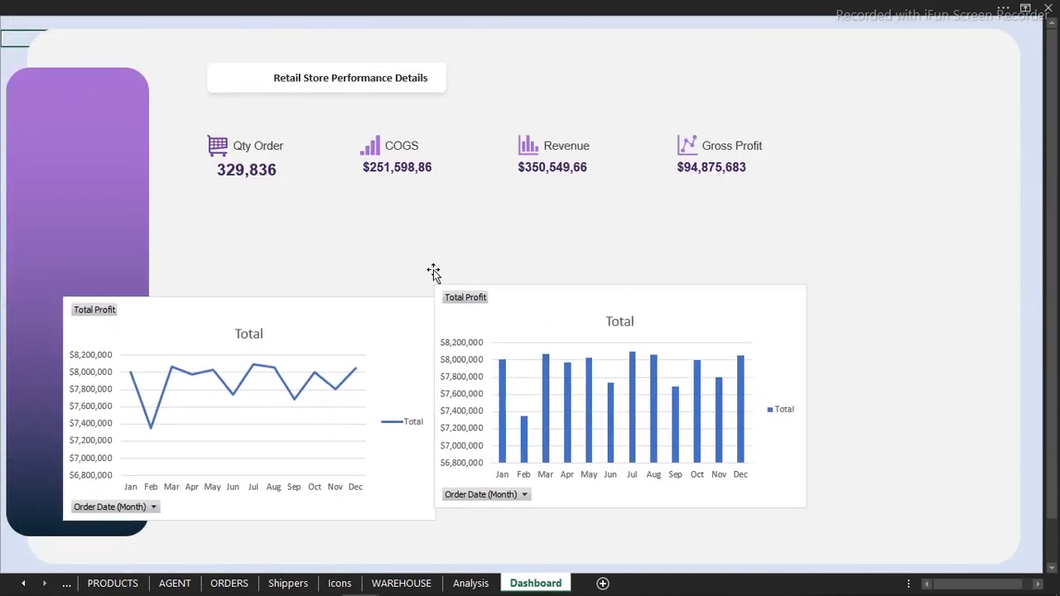
# - Separate the two dashboard charts, moving the line chart down over the foot of the purple panel and the column chart directly under the KPI figures
pyautogui.click(471, 321)
pyautogui.click(379, 301)
pyautogui.moveTo(378, 300); pyautogui.dragTo(329, 432)
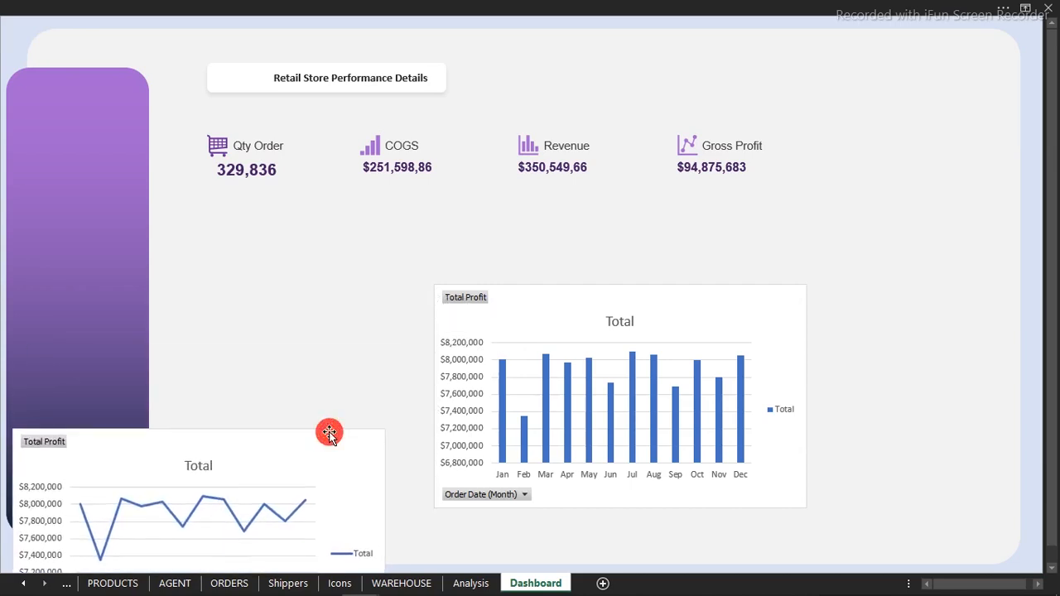
pyautogui.click(575, 287)
pyautogui.moveTo(575, 287); pyautogui.dragTo(545, 200)
# - Delete the column chart's vertical axis and hide all of its field buttons
pyautogui.click(446, 286)
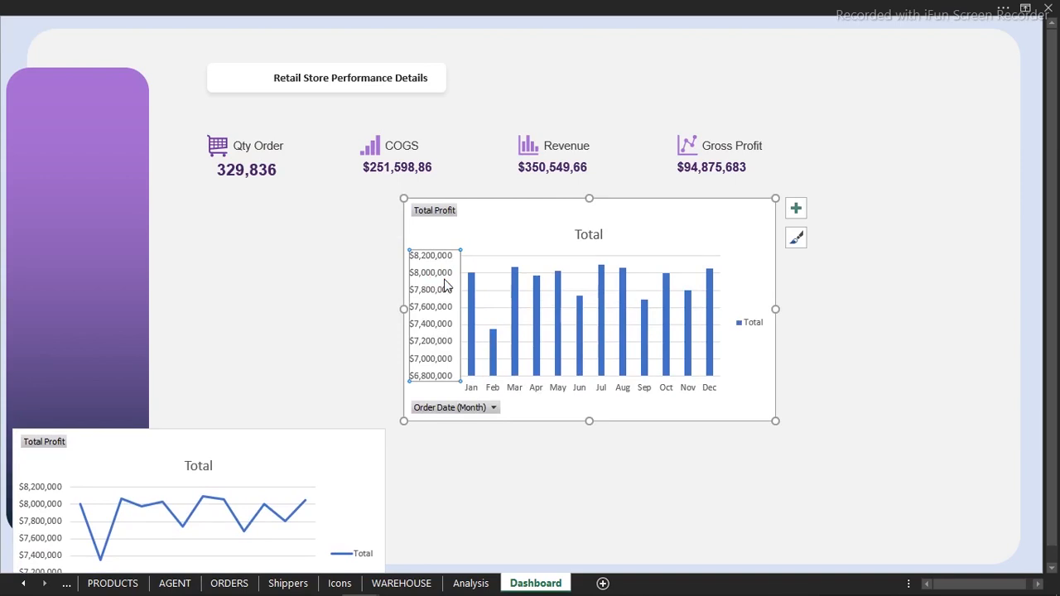
pyautogui.press('Delete')
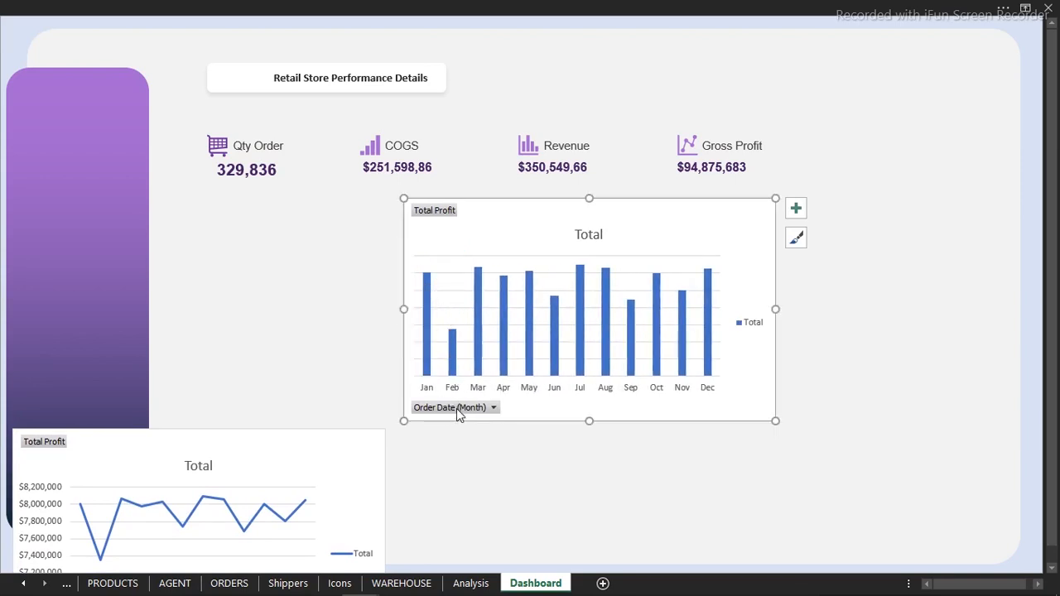
pyautogui.rightClick(456, 408)
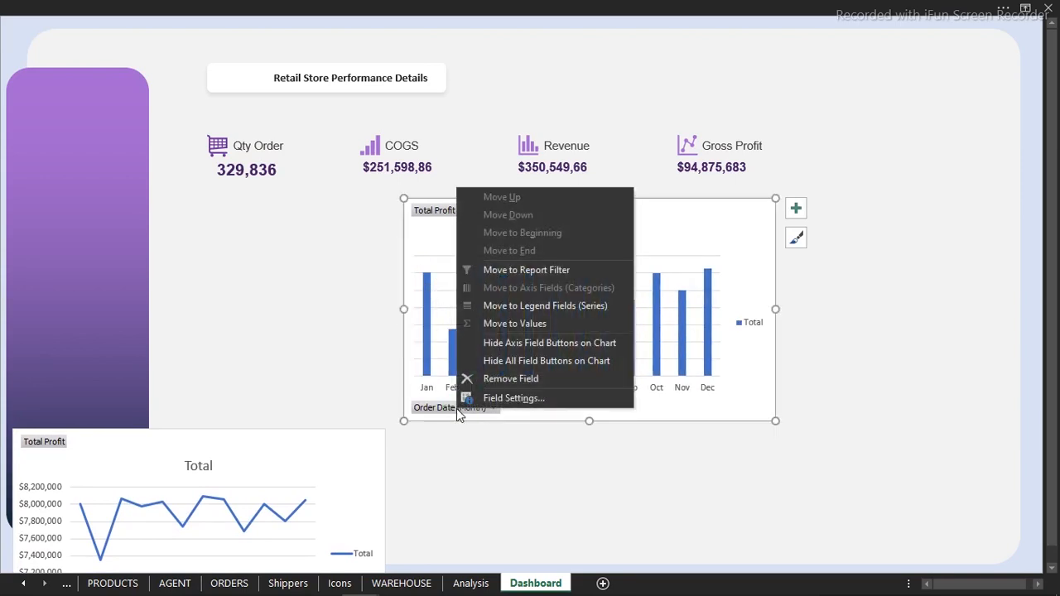
pyautogui.click(498, 361)
# - Delete the title and the legend of the column chart
pyautogui.click(603, 213)
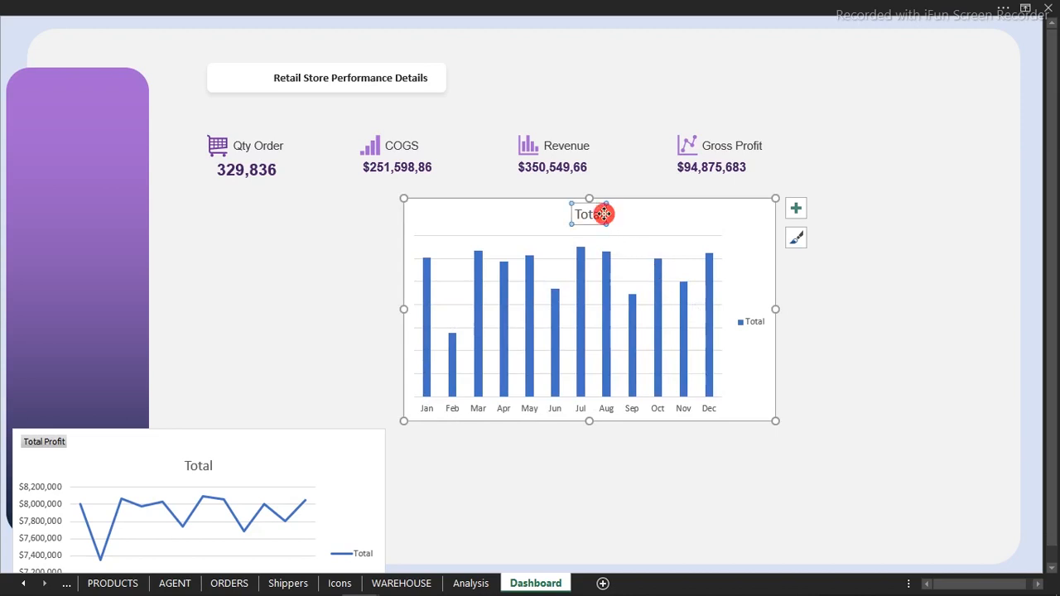
pyautogui.press('Delete')
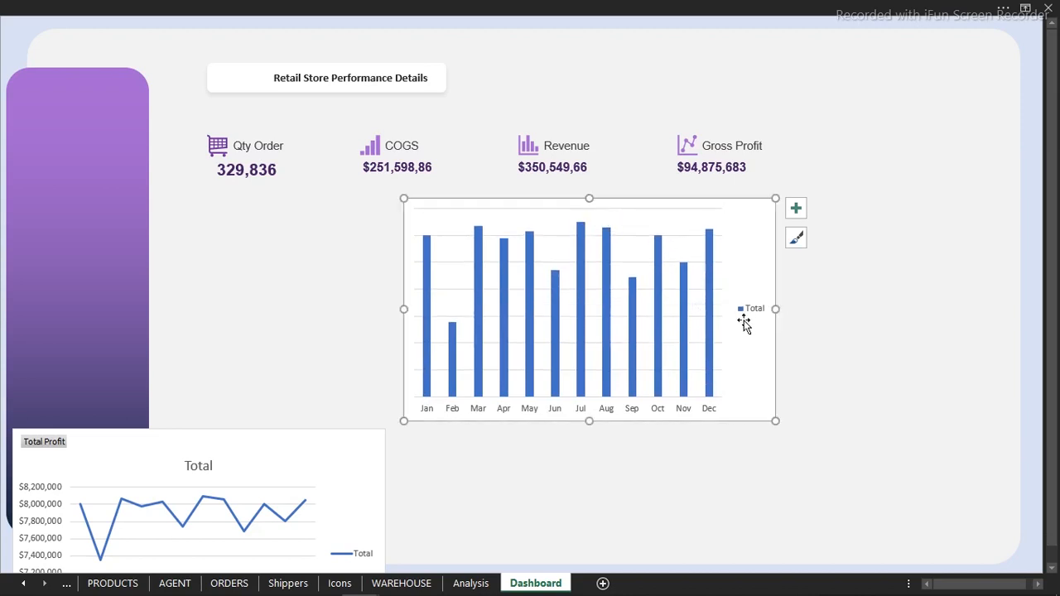
pyautogui.press('Delete')
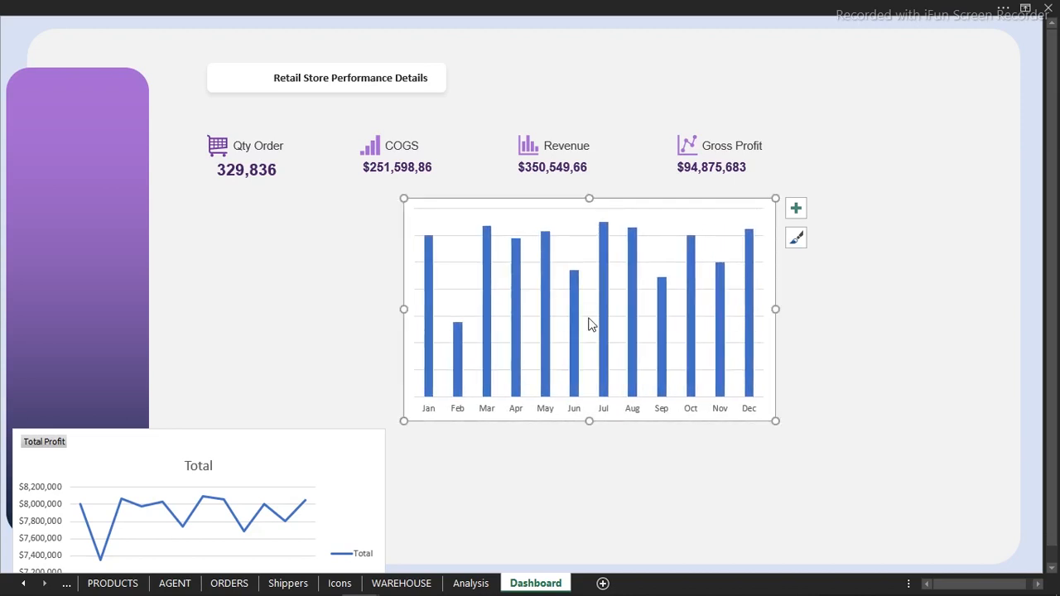
# - Resize the column chart to about 7.62" wide and 2.1" high so it spans the row of KPI figures
pyautogui.moveTo(403, 308); pyautogui.dragTo(212, 308)
pyautogui.moveTo(775, 308)
pyautogui.mouseDown()
pyautogui.moveTo(788, 306)
pyautogui.moveTo(778, 303)
pyautogui.mouseUp()
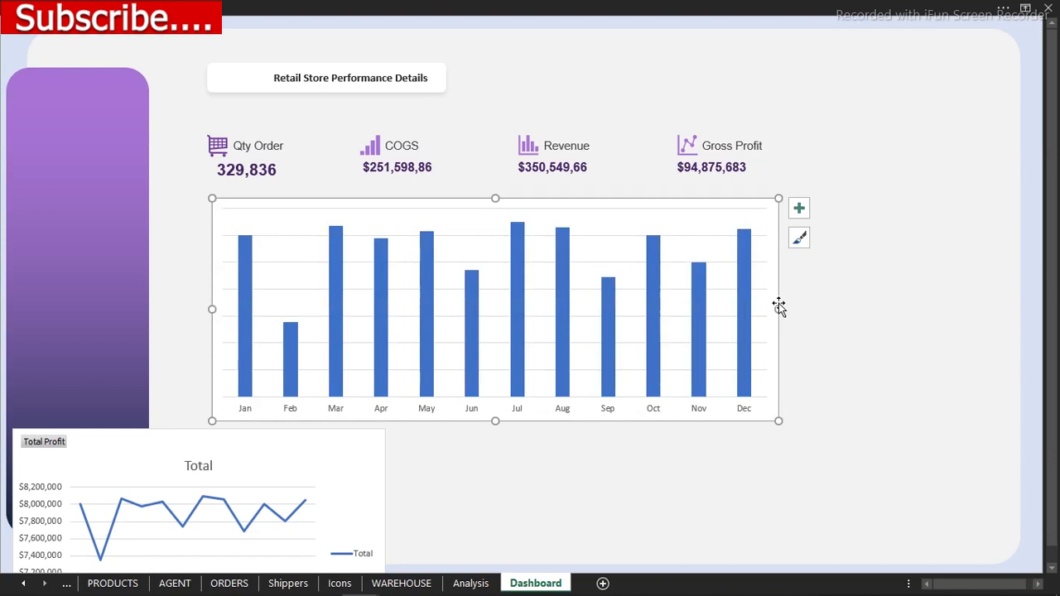
pyautogui.moveTo(650, 391)
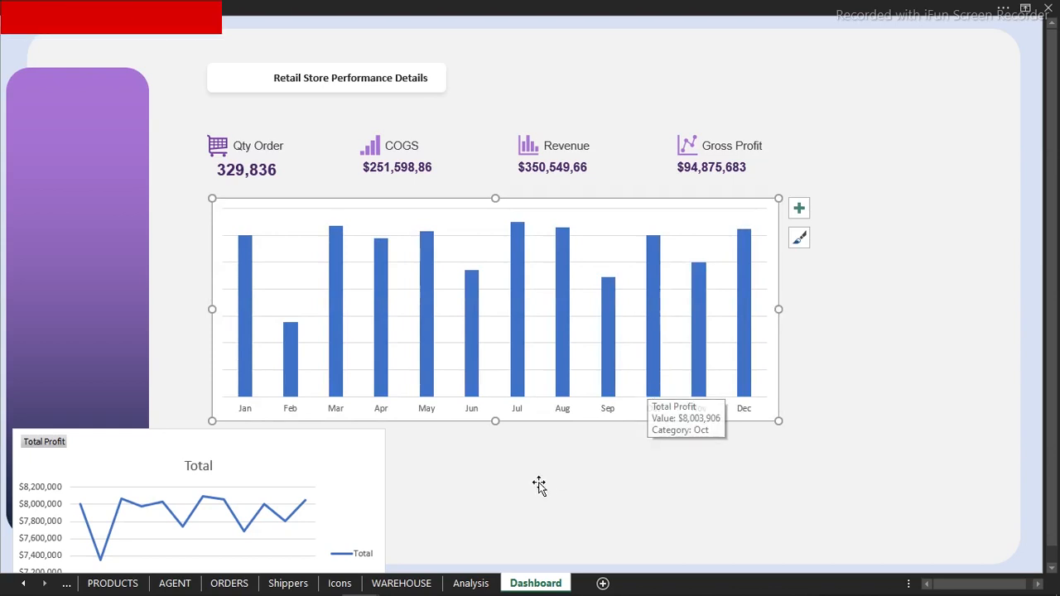
pyautogui.moveTo(495, 419); pyautogui.dragTo(495, 355)
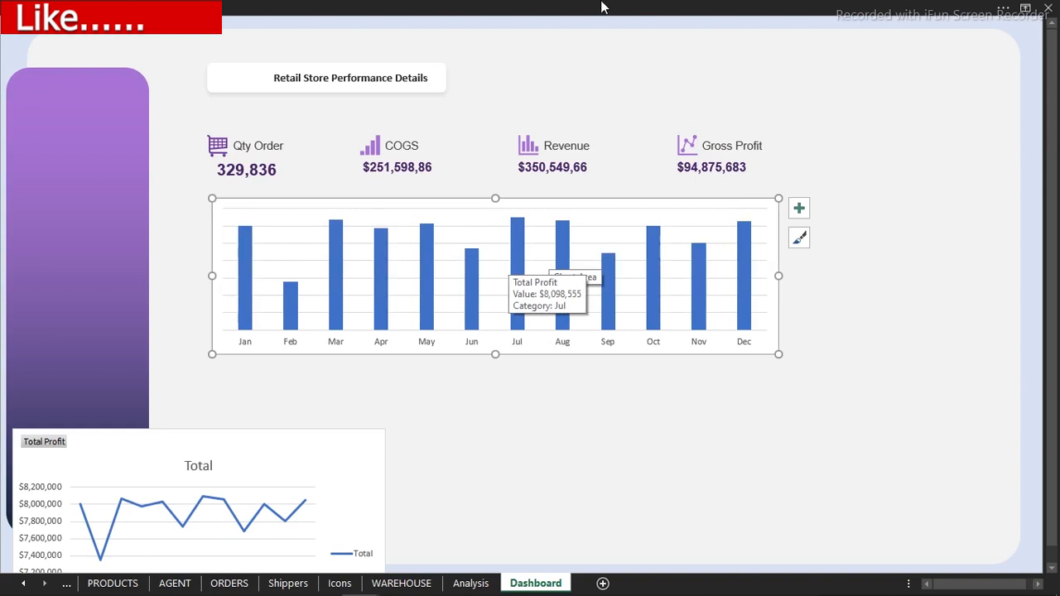
# - Set the column chart's height to 2.05" and its width to 8.2"
pyautogui.click(696, 8)
pyautogui.click(749, 39)
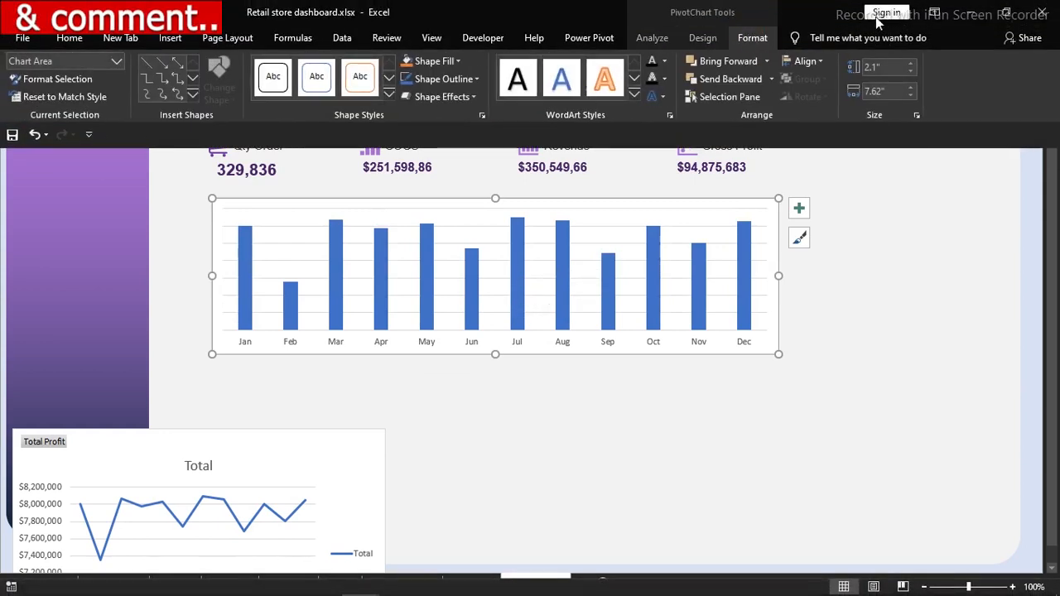
pyautogui.click(886, 66)
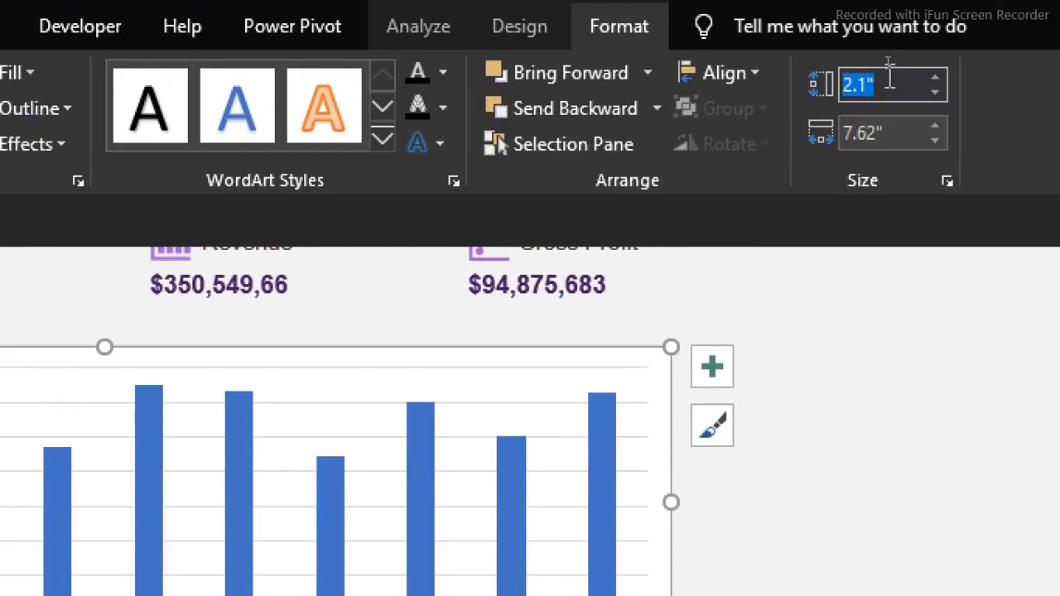
pyautogui.write('2.05"')
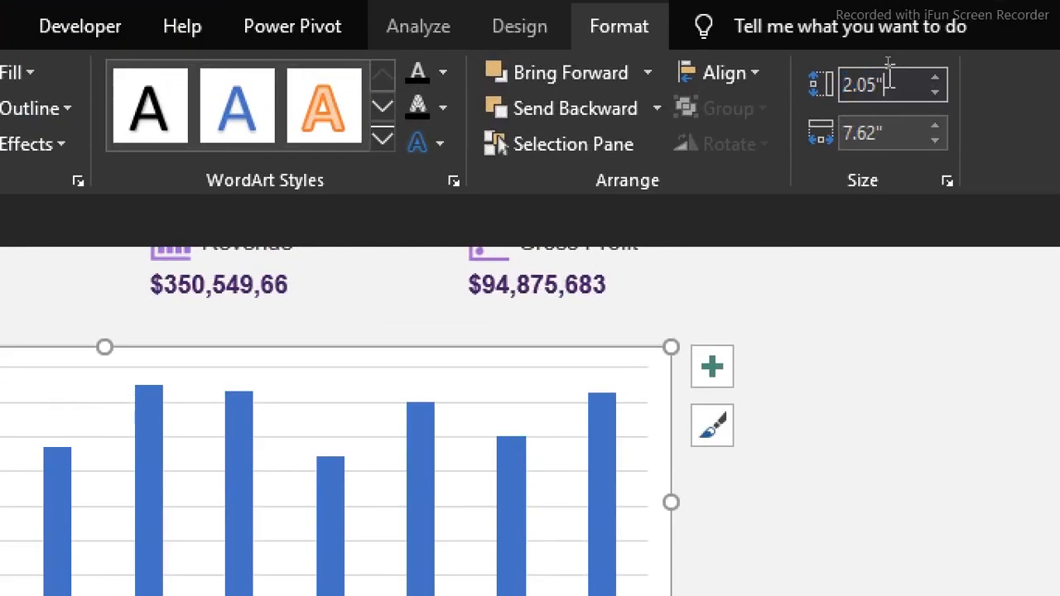
pyautogui.click(893, 133)
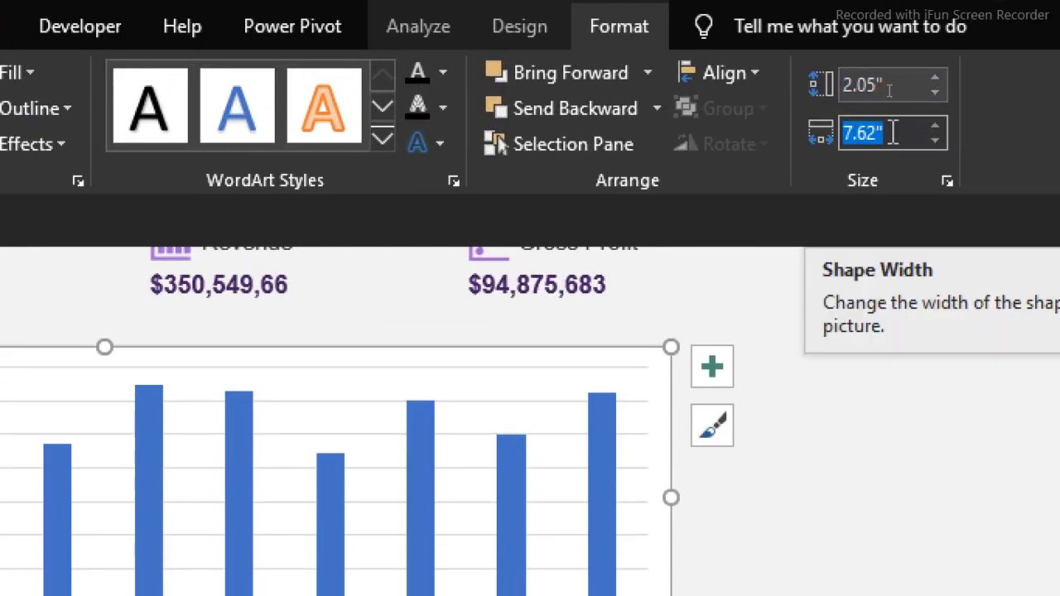
pyautogui.write('8')
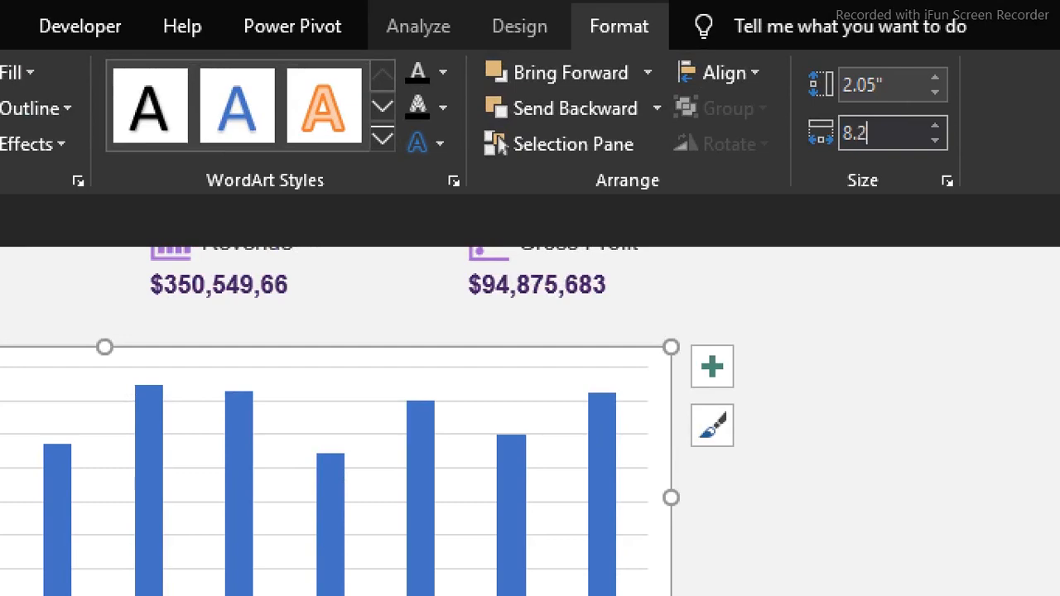
pyautogui.write('.2')
pyautogui.press('Return')
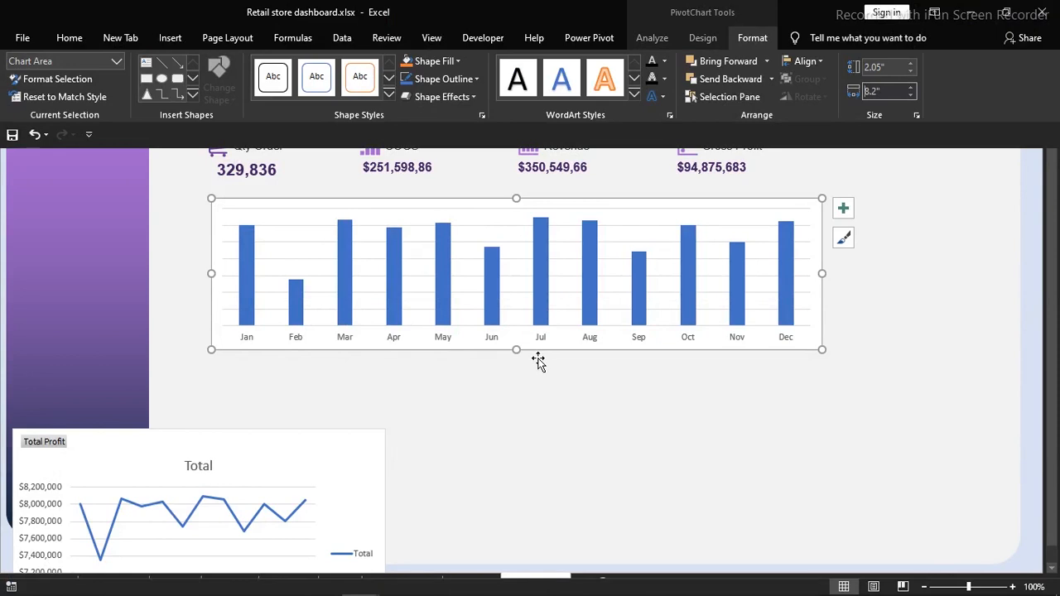
# - Duplicate the purple gradient panel, shrink the copy to a small narrow bar and place it over the column chart's lower edge near August
pyautogui.click(436, 404)
pyautogui.click(106, 322)
pyautogui.hotkey('ctrl', 'd')
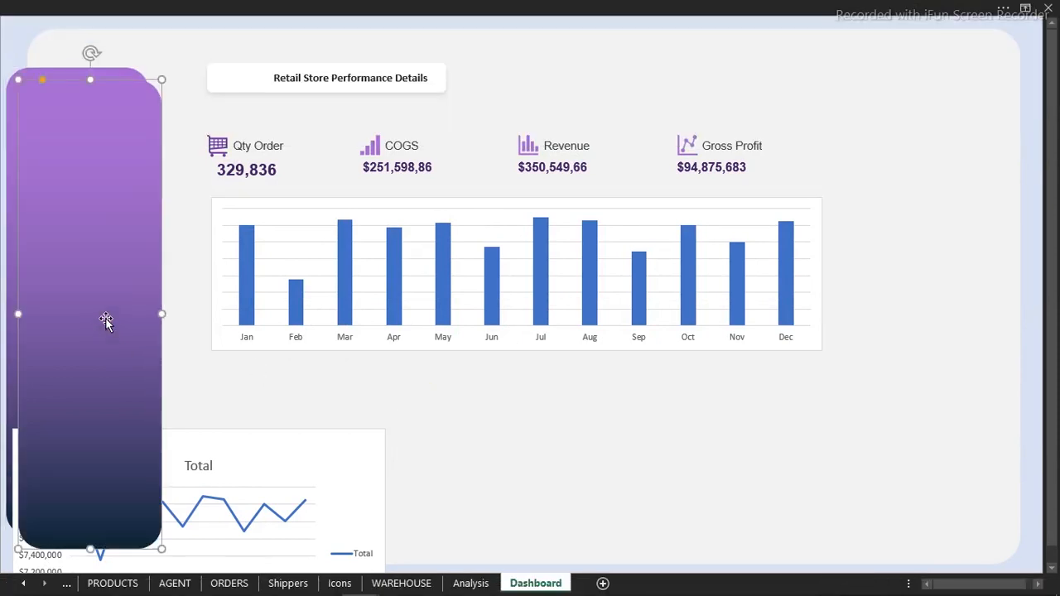
pyautogui.moveTo(106, 318); pyautogui.dragTo(568, 306)
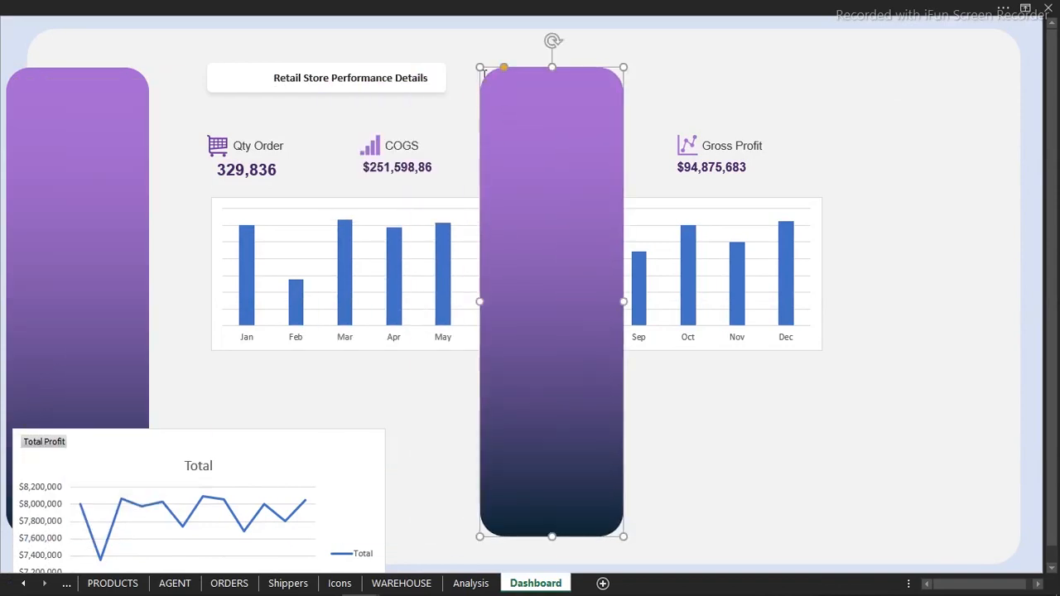
pyautogui.moveTo(515, 145); pyautogui.dragTo(595, 418)
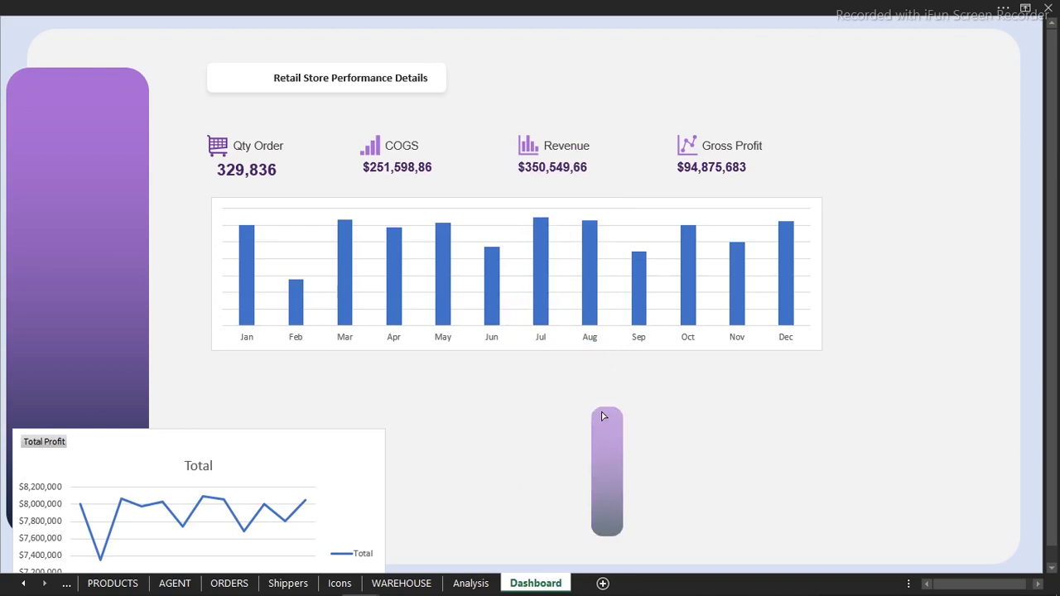
pyautogui.moveTo(607, 414); pyautogui.dragTo(578, 347)
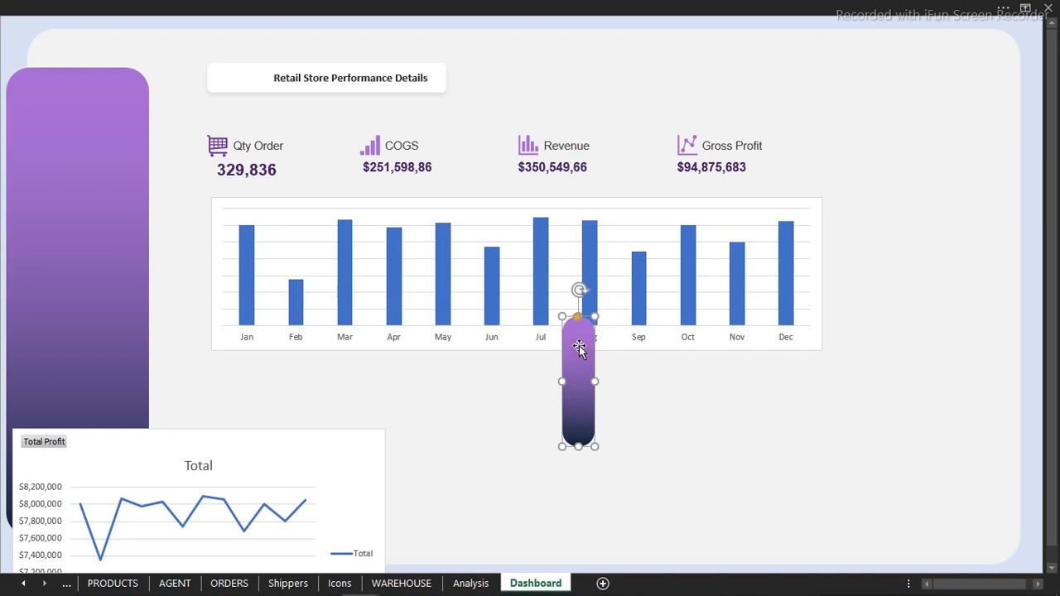
# - Format the column chart's area with no fill and no border line
pyautogui.click(425, 208)
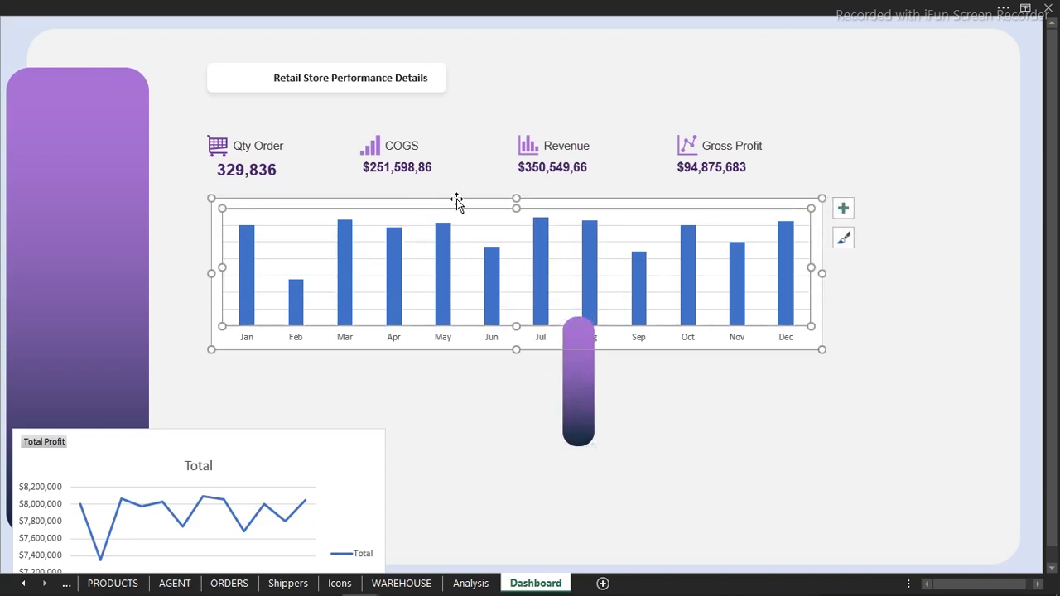
pyautogui.click(457, 199)
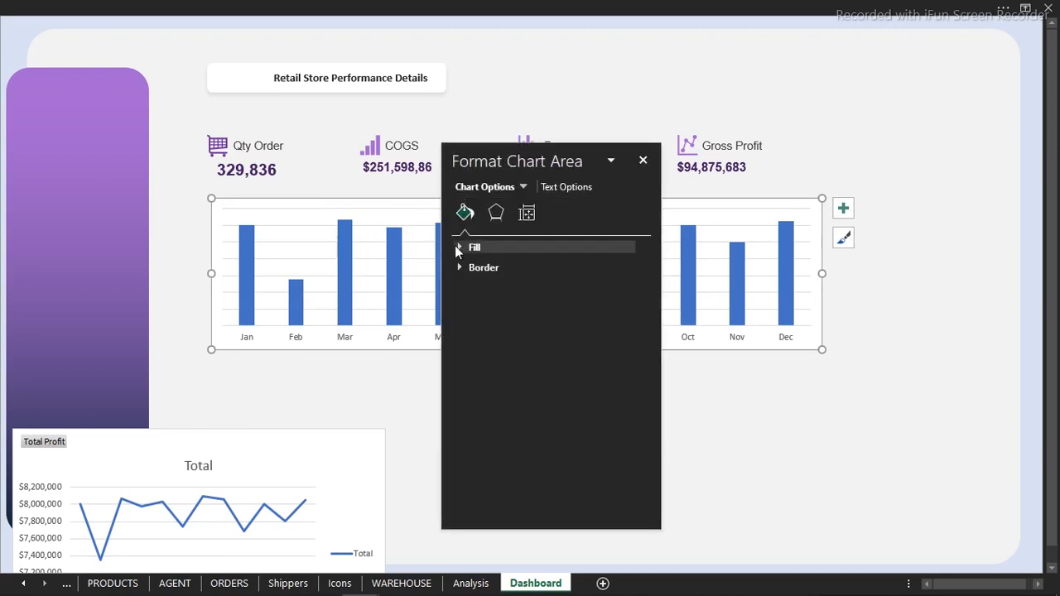
pyautogui.click(459, 267)
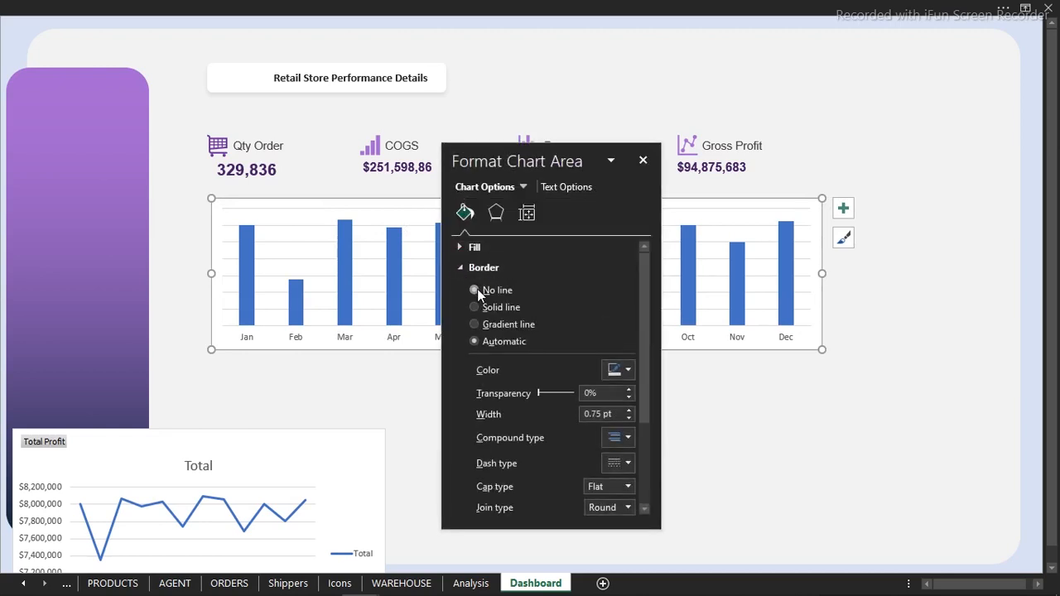
pyautogui.click(475, 289)
pyautogui.click(474, 247)
pyautogui.click(477, 269)
pyautogui.moveTo(544, 151); pyautogui.dragTo(618, 87)
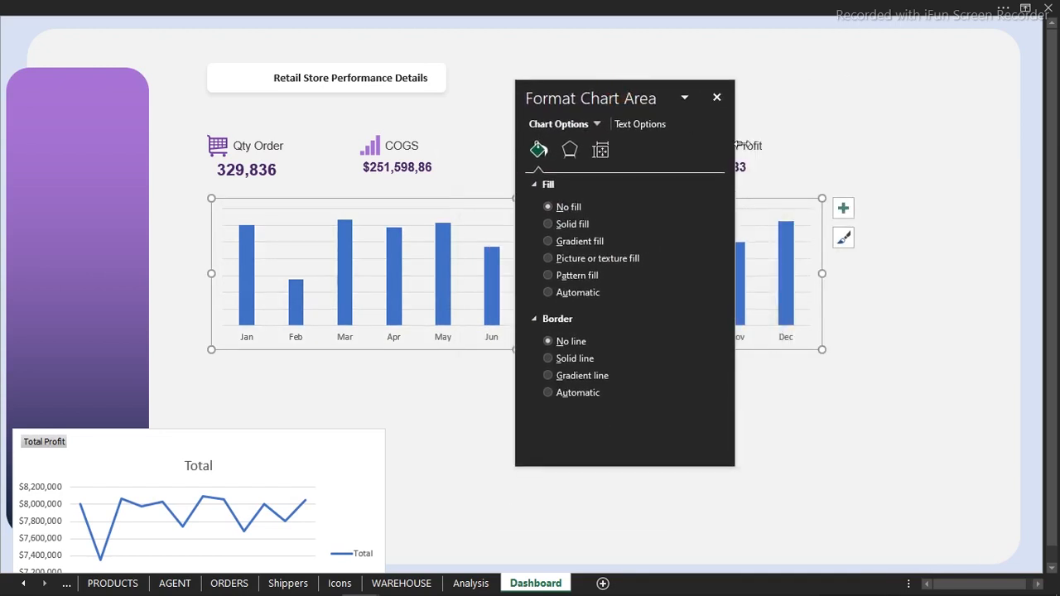
# - Remove the gridlines from the column chart and move the formatting pane off the middle of the chart
pyautogui.click(843, 210)
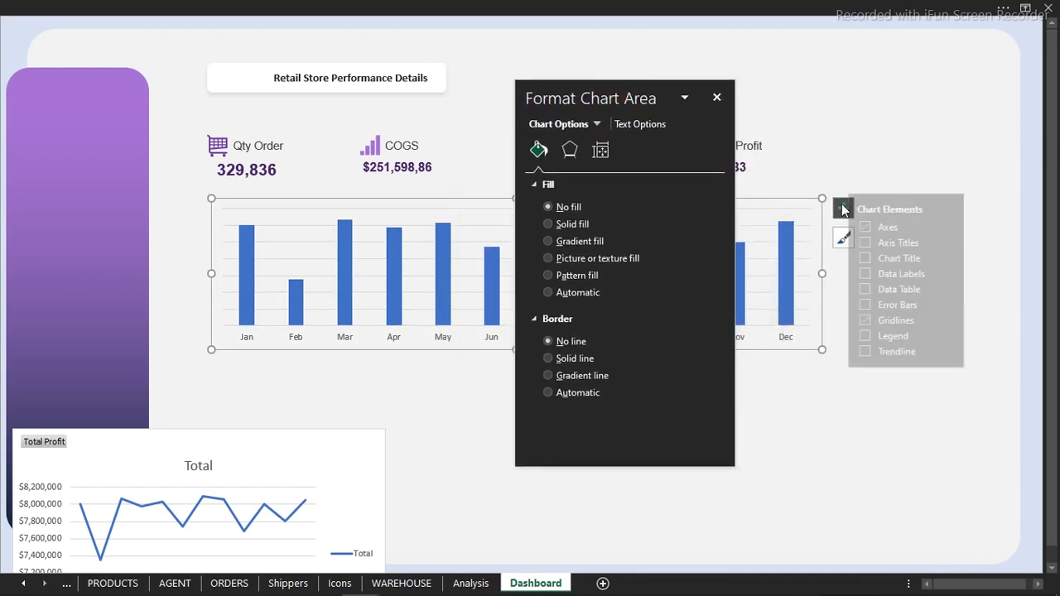
pyautogui.click(880, 320)
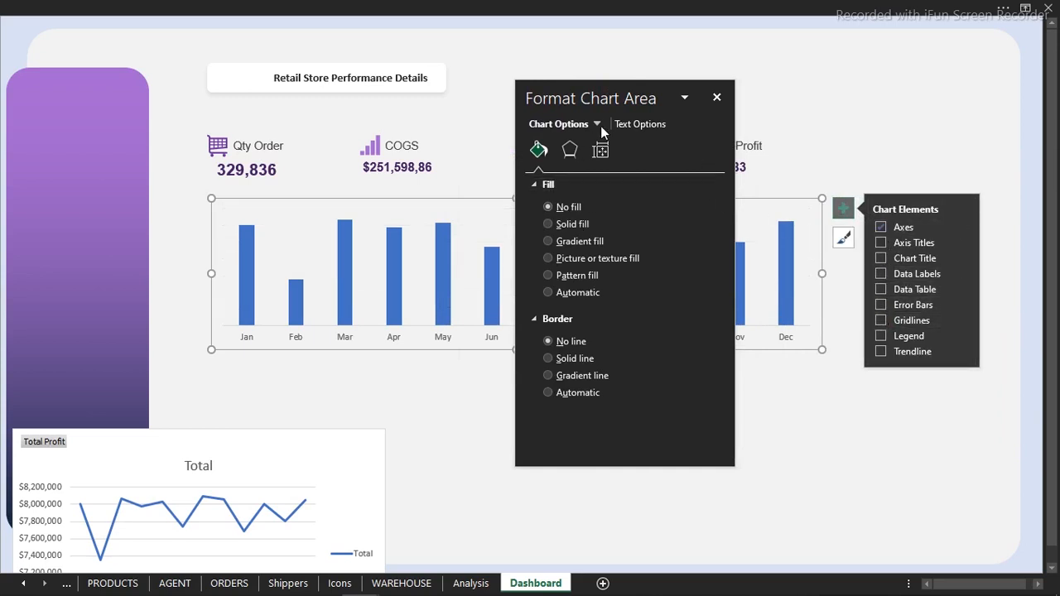
pyautogui.moveTo(591, 98); pyautogui.dragTo(799, 96)
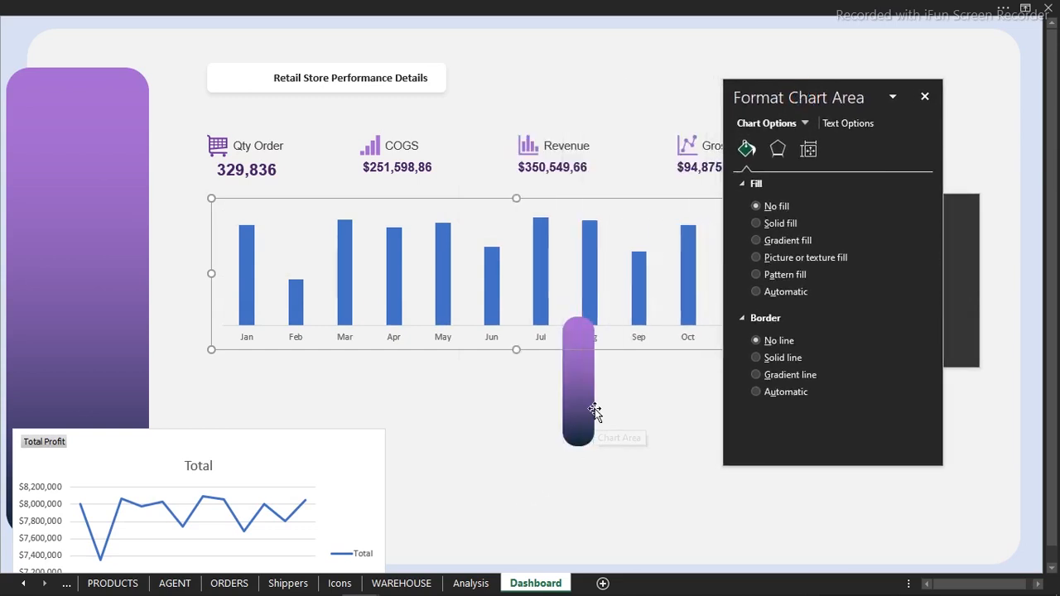
# - Change the small purple bar's fill to a picture fill taken from the clipboard
pyautogui.click(588, 414)
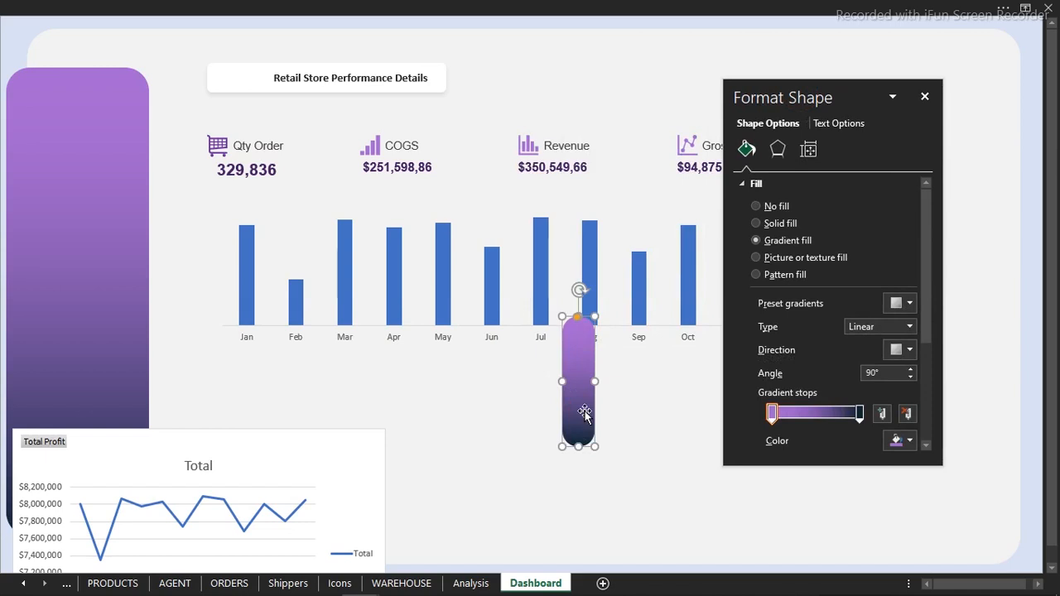
pyautogui.click(756, 258)
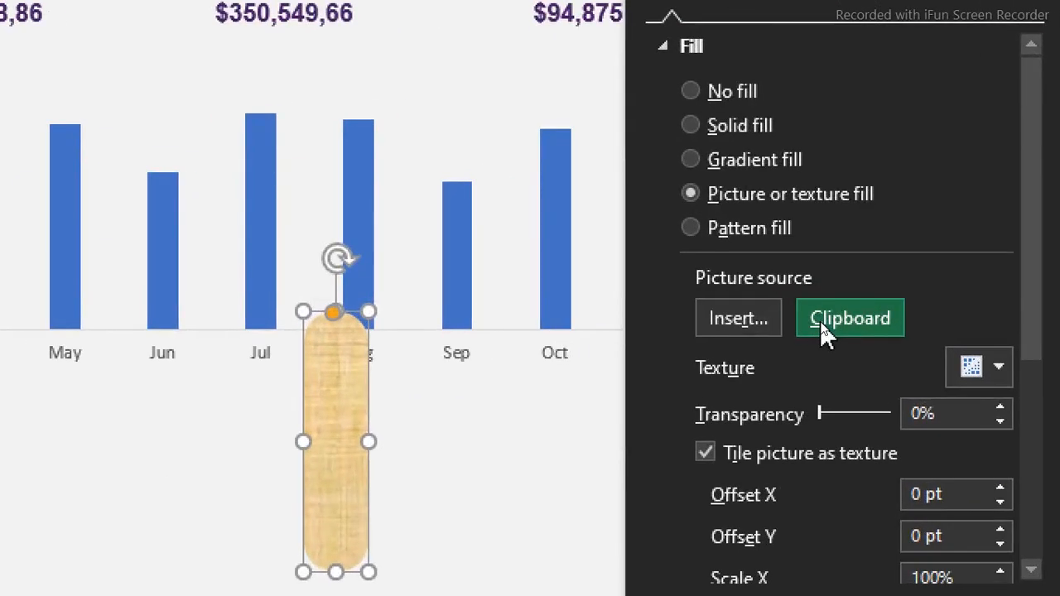
pyautogui.click(822, 325)
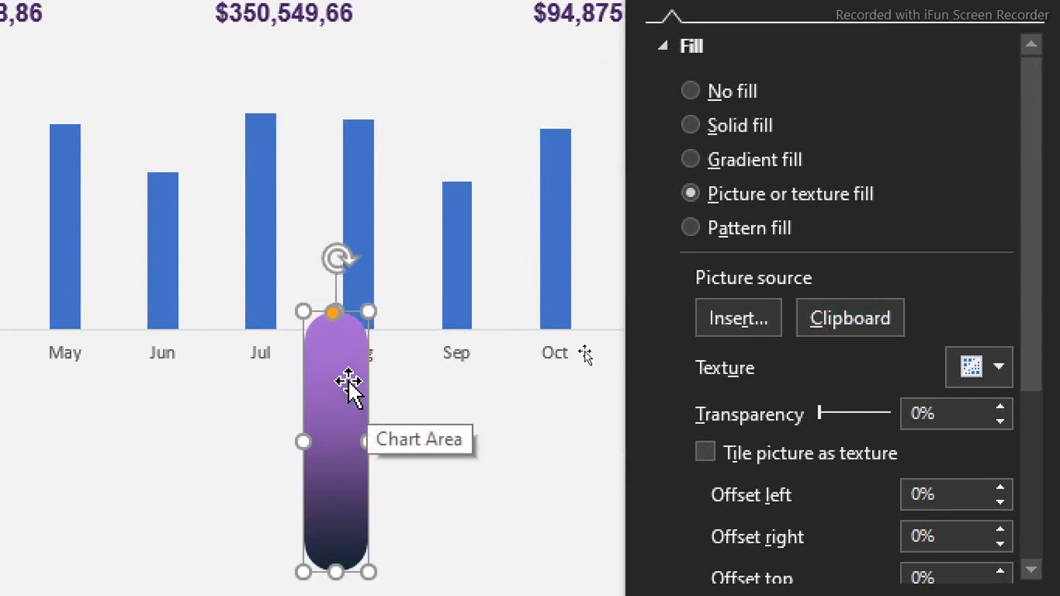
# - Apply a picture or texture fill to the column chart's data series so the columns use the rounded purple bar
pyautogui.click(364, 161)
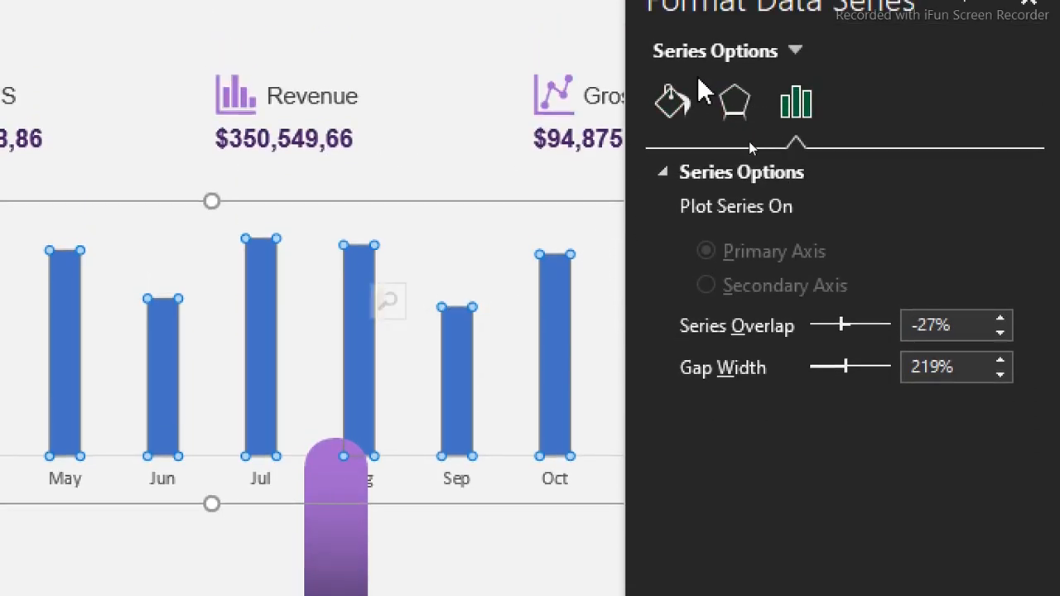
pyautogui.click(672, 69)
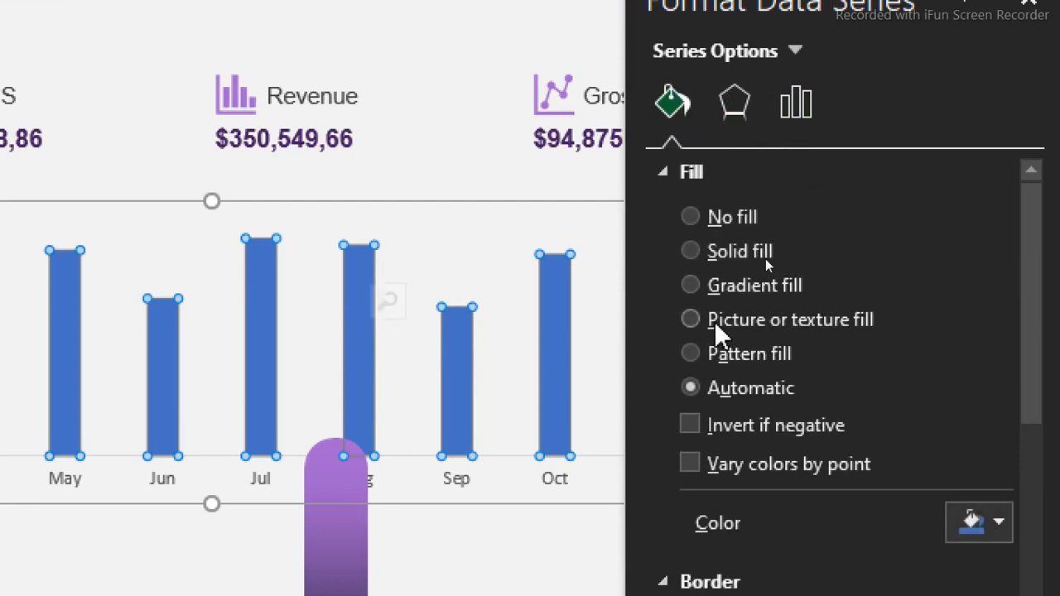
pyautogui.click(690, 319)
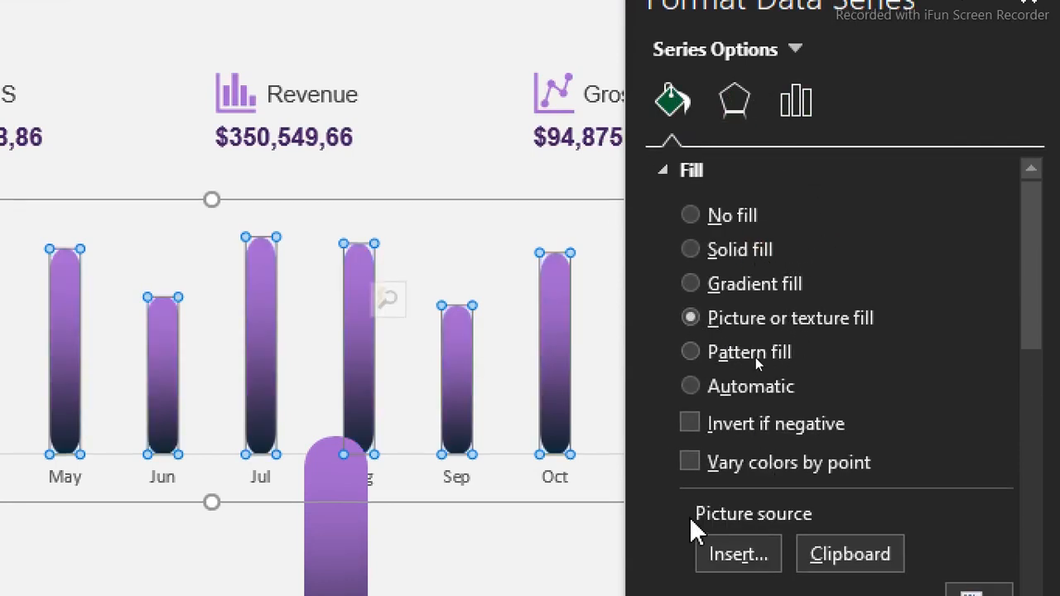
# - Delete the small purple helper bar and close the formatting pane
pyautogui.click(339, 576)
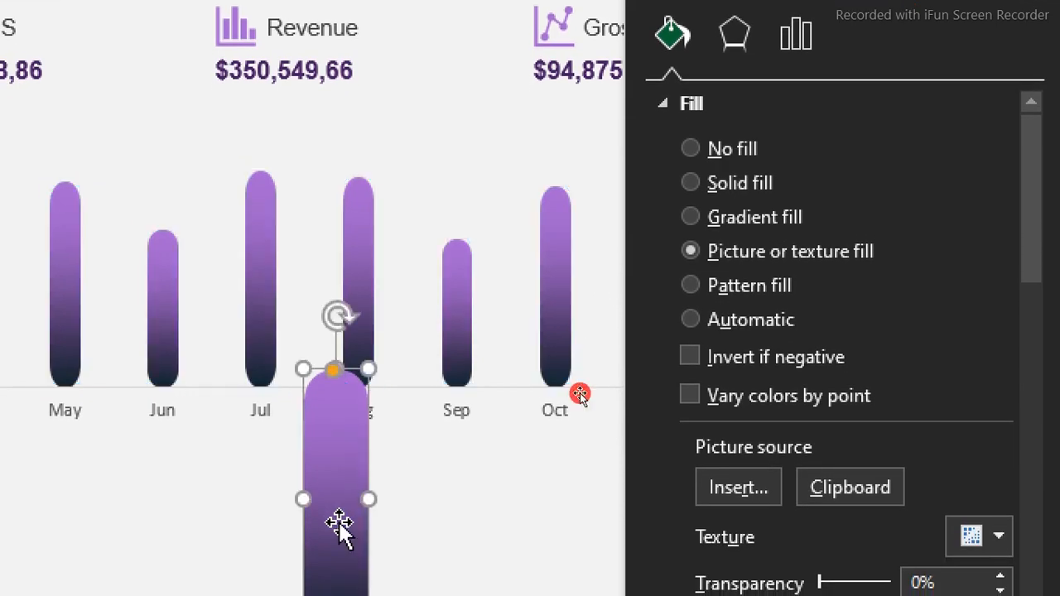
pyautogui.press('Delete')
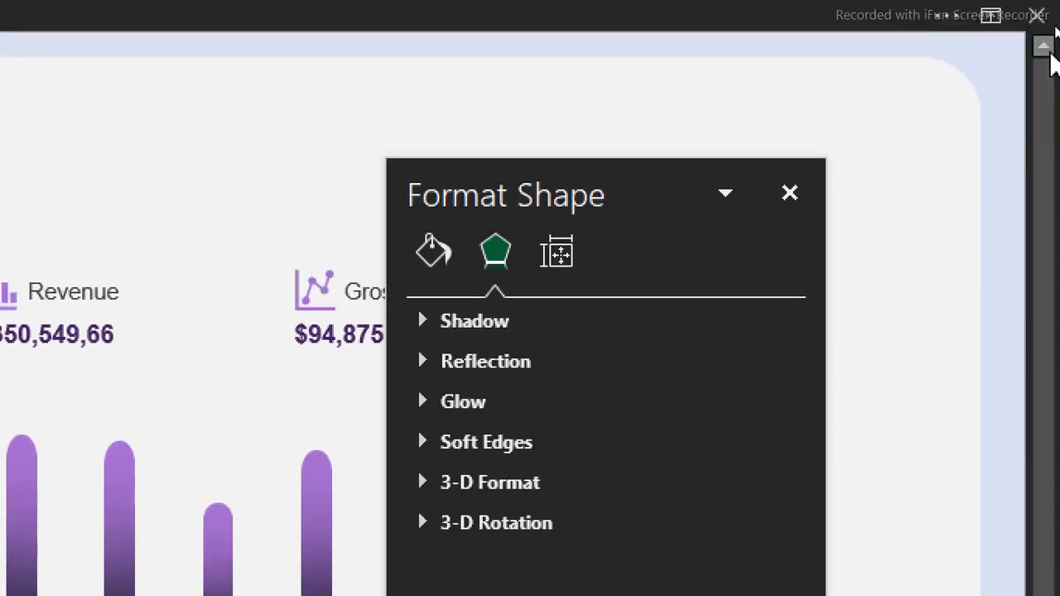
pyautogui.click(789, 194)
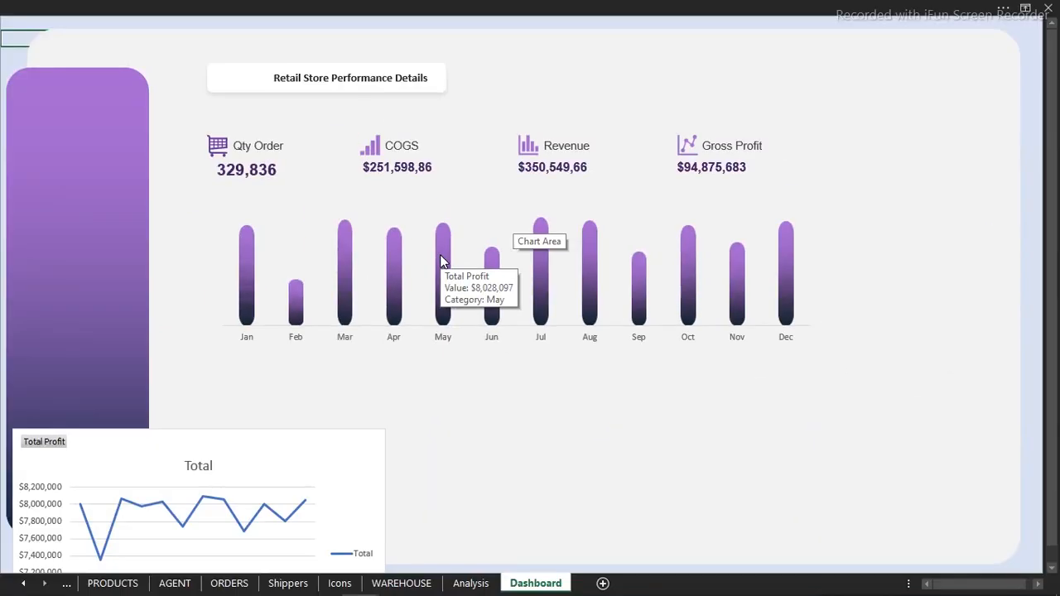
pyautogui.click(611, 441)
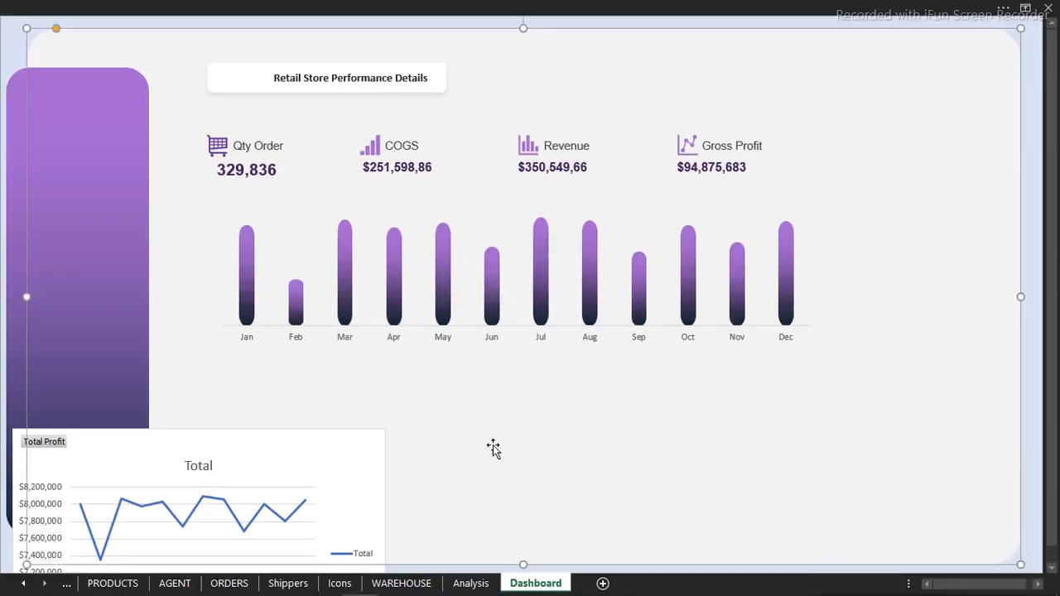
# - Move the line chart off the purple panel to just below the column chart and bring it to the front
pyautogui.click(372, 435)
pyautogui.moveTo(348, 430); pyautogui.dragTo(519, 392)
pyautogui.moveTo(628, 345); pyautogui.dragTo(648, 355)
pyautogui.rightClick(647, 355)
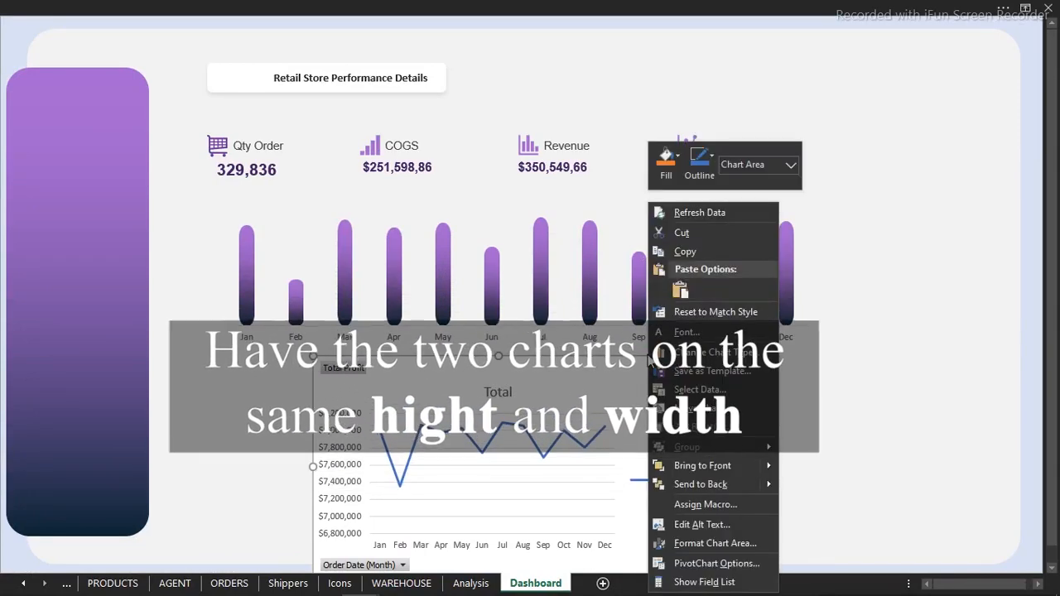
pyautogui.click(694, 465)
# - Delete the line chart's vertical axis and hide all of its field buttons
pyautogui.click(348, 448)
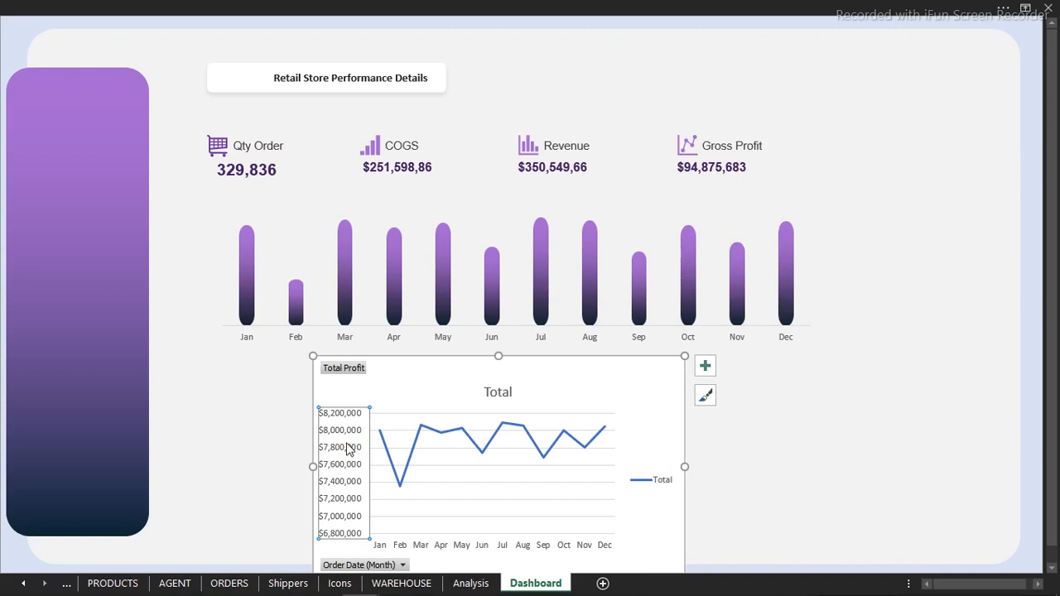
pyautogui.press('Delete')
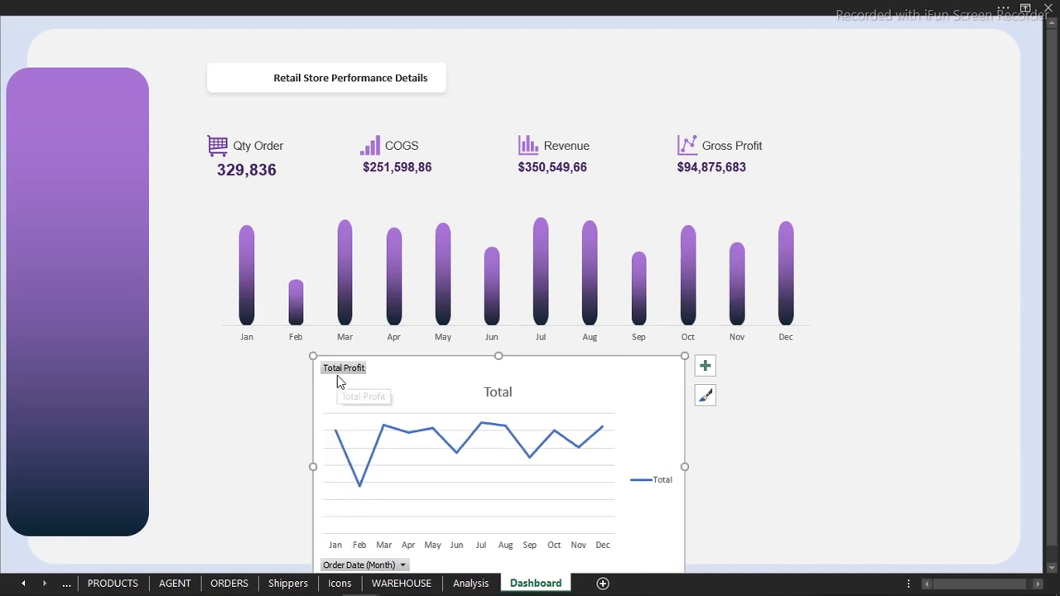
pyautogui.rightClick(337, 376)
pyautogui.click(404, 327)
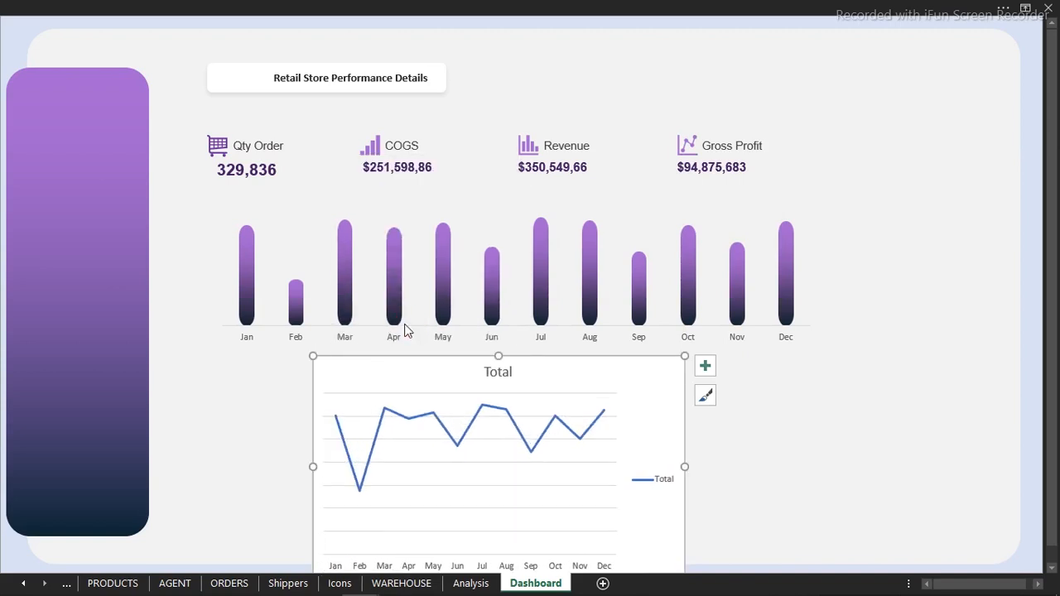
# - Delete the title and the legend of the line chart
pyautogui.click(498, 375)
pyautogui.press('Delete')
pyautogui.click(665, 469)
pyautogui.press('Delete')
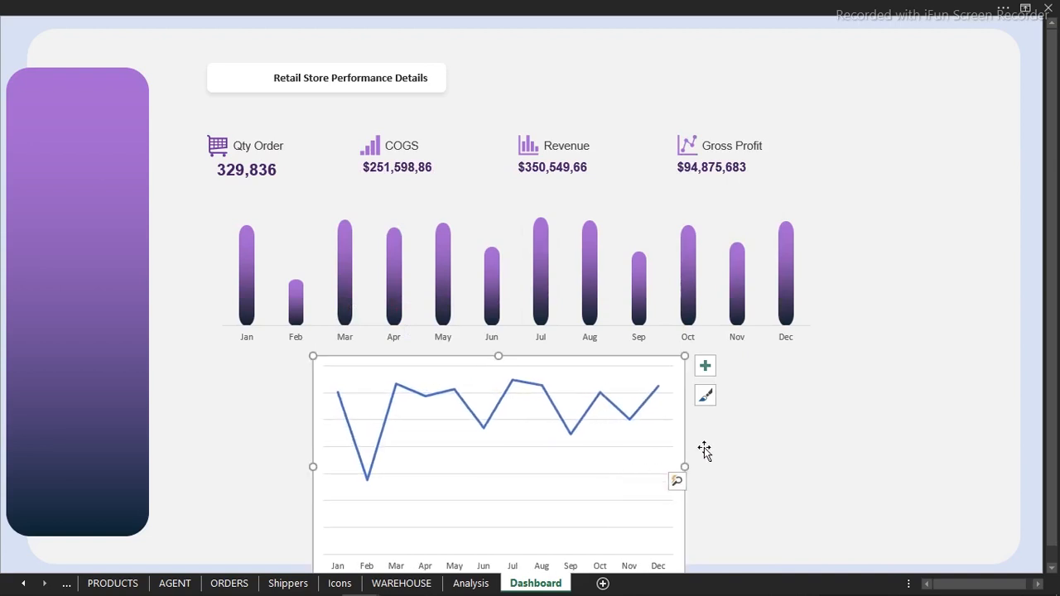
# - Move the line chart further down the dashboard and make the column chart's month labels bold
pyautogui.moveTo(684, 447); pyautogui.dragTo(672, 523)
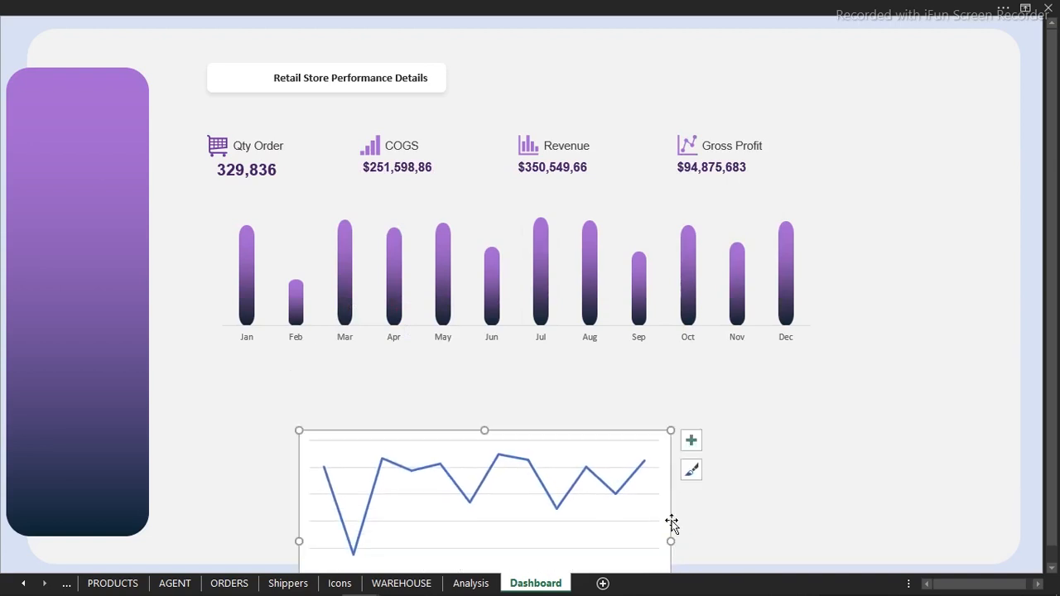
pyautogui.click(490, 343)
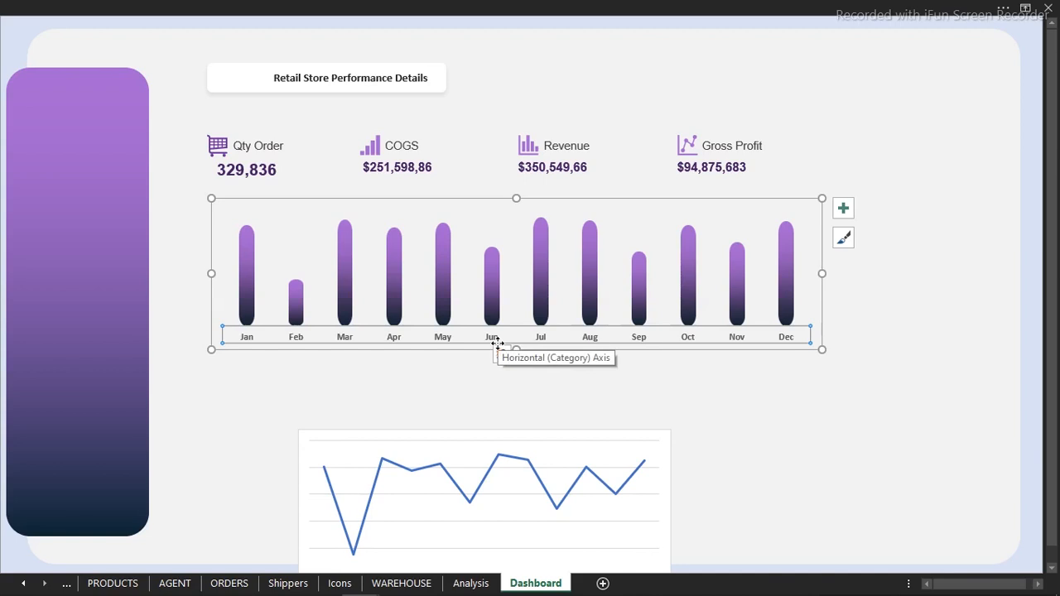
pyautogui.click(525, 437)
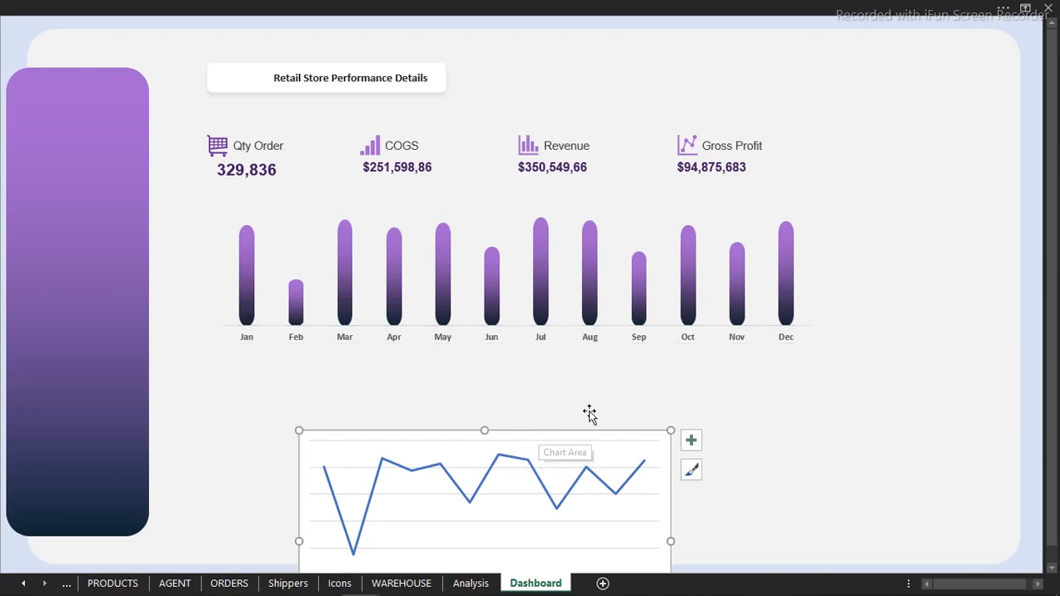
# - Move the line chart up over the column chart, make its month labels bold and remove its gridlines
pyautogui.moveTo(582, 432); pyautogui.dragTo(692, 158)
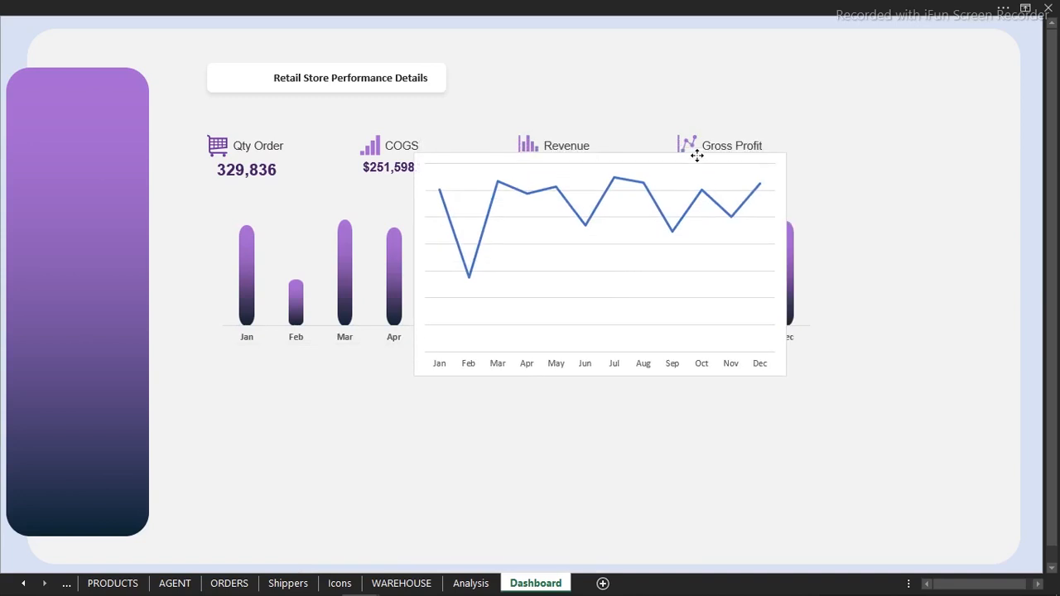
pyautogui.click(616, 369)
pyautogui.hotkey('ctrl', 'b')
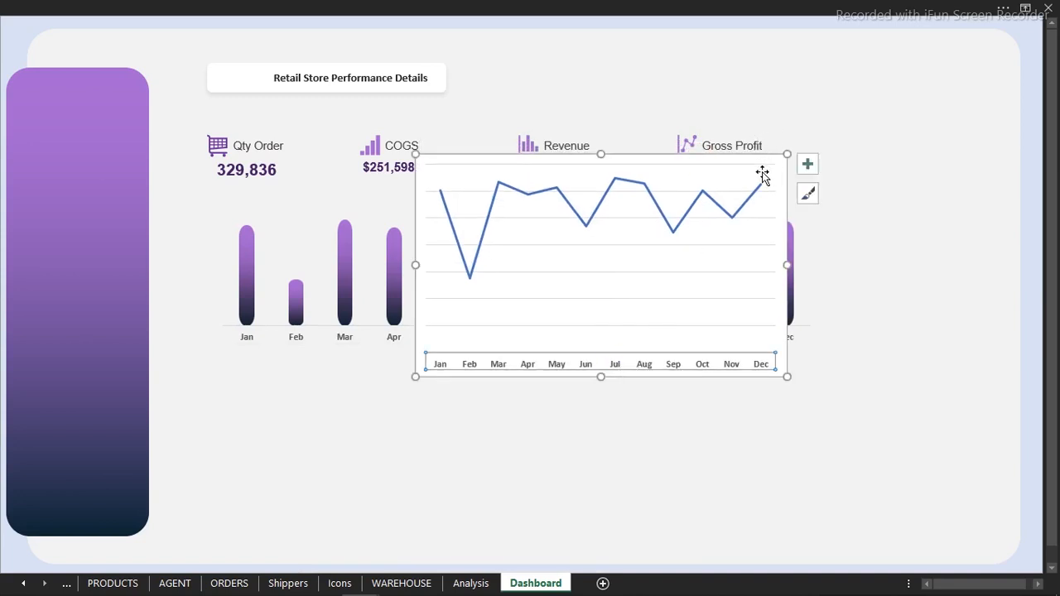
pyautogui.click(809, 166)
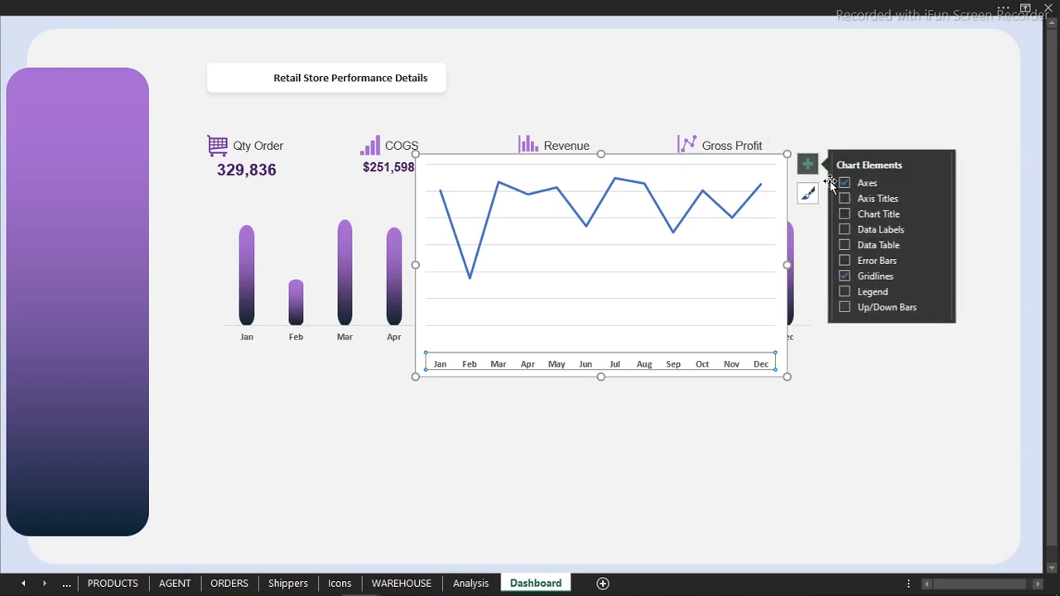
pyautogui.click(844, 276)
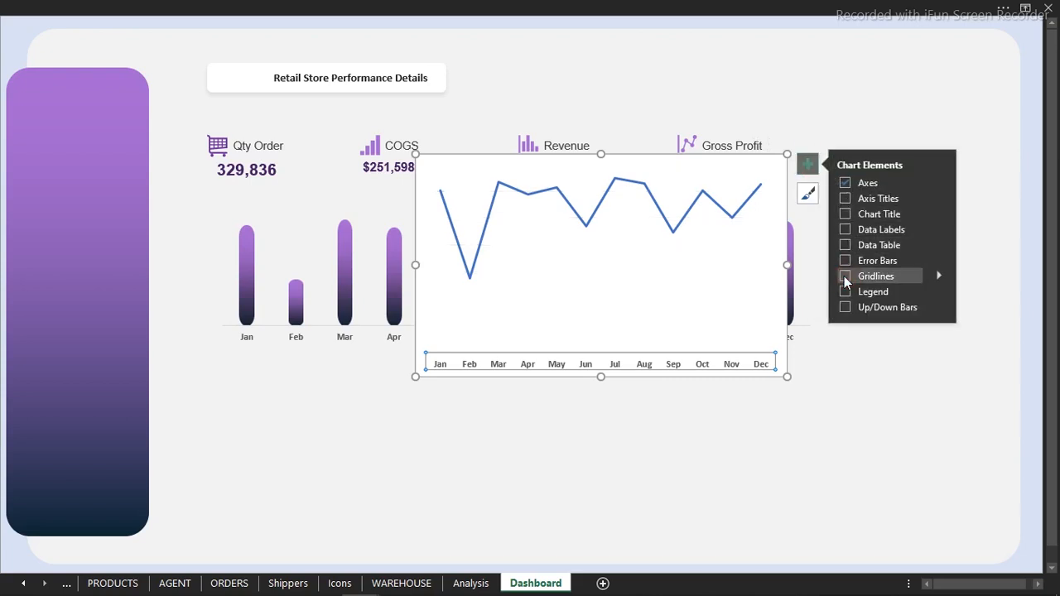
pyautogui.click(729, 406)
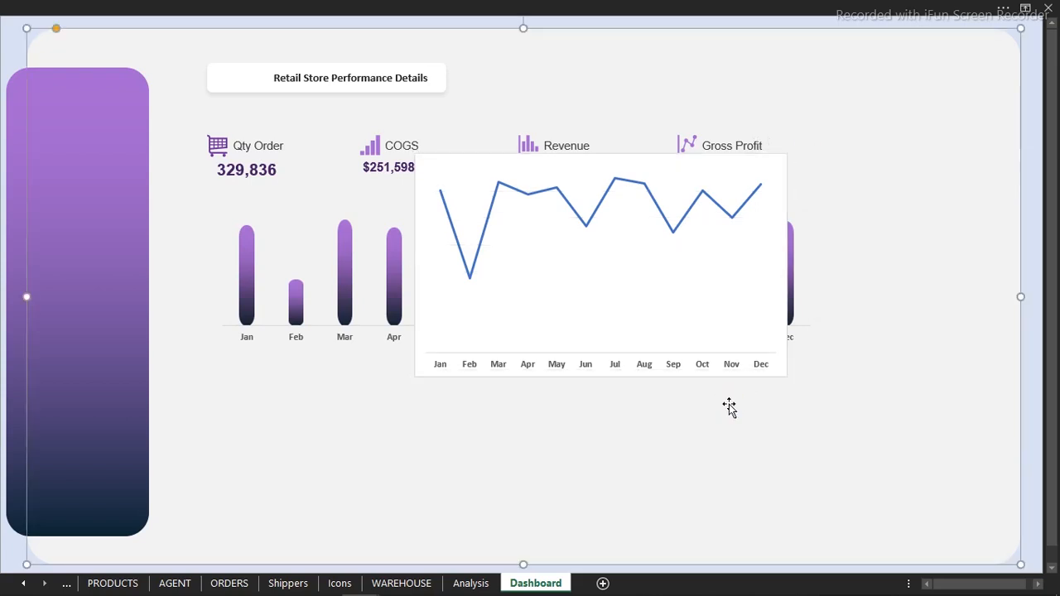
# - Set the line chart's size to 2.05" high and 8.2" wide
pyautogui.click(729, 6)
pyautogui.click(755, 39)
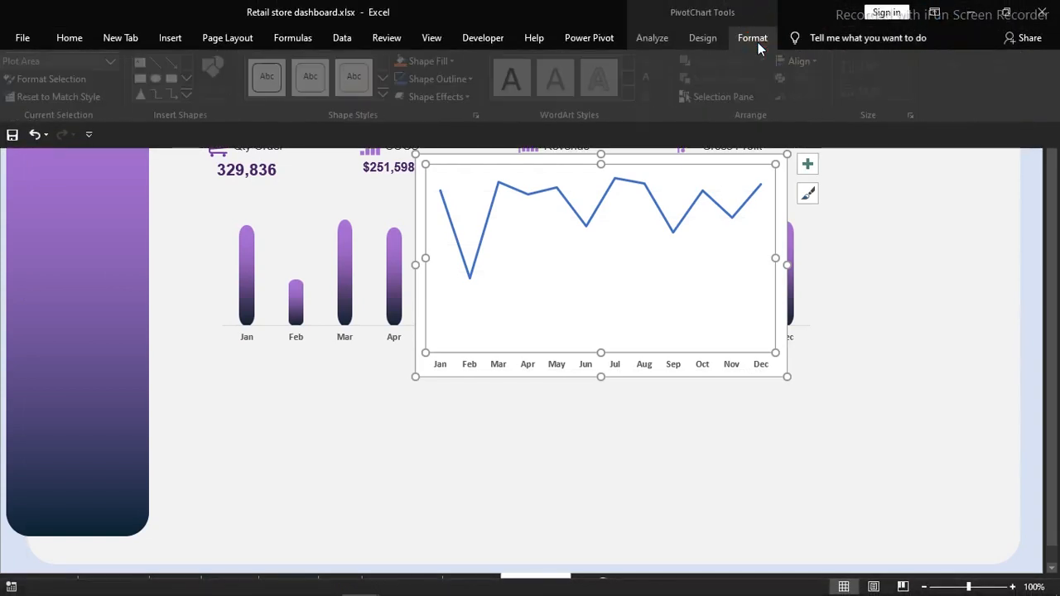
pyautogui.click(682, 227)
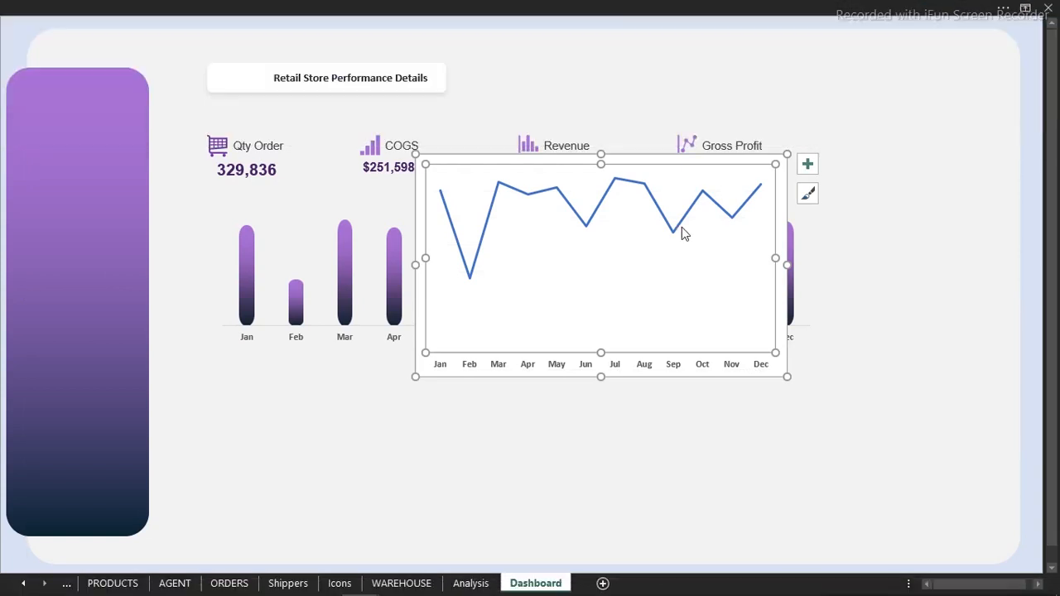
pyautogui.click(728, 161)
pyautogui.click(662, 7)
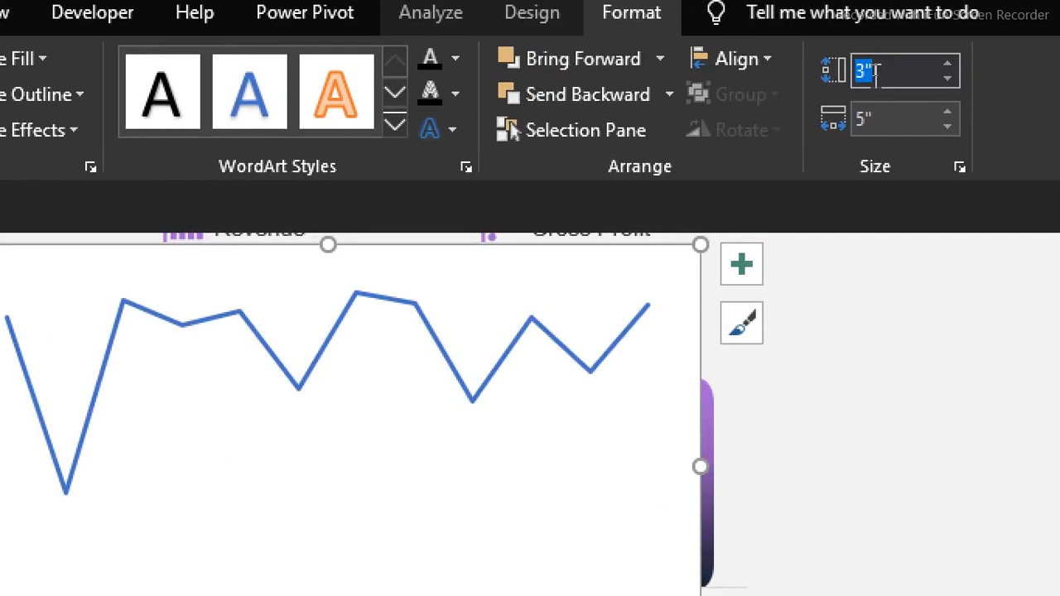
pyautogui.write('2.05"')
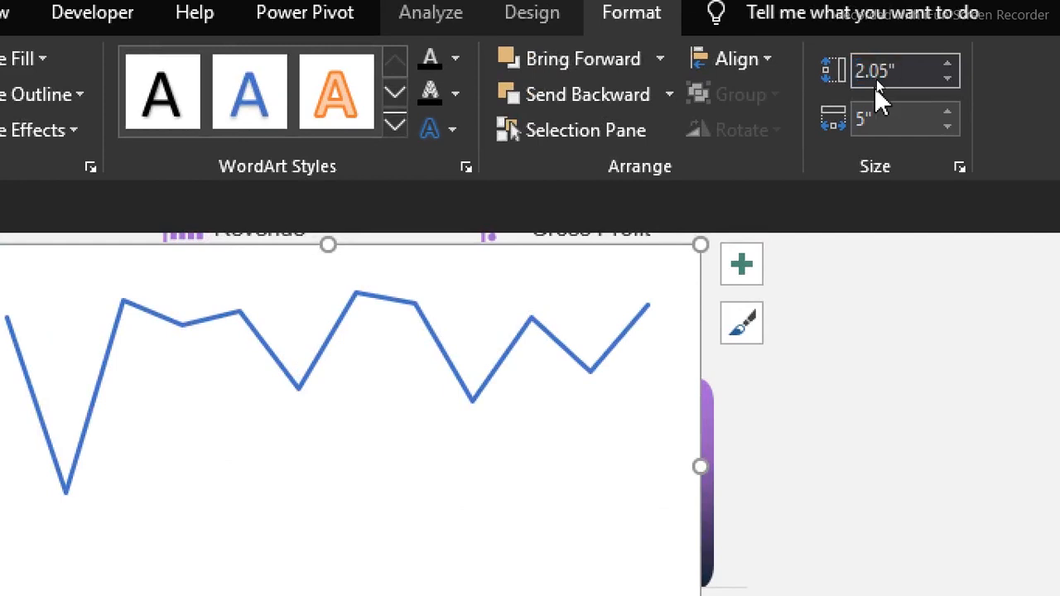
pyautogui.click(886, 119)
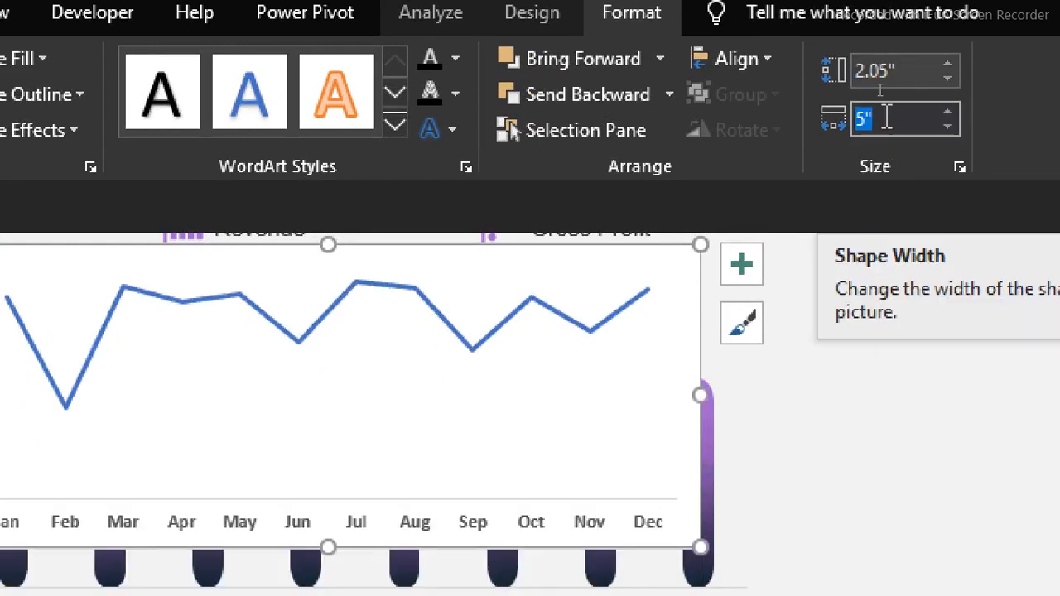
pyautogui.write('8')
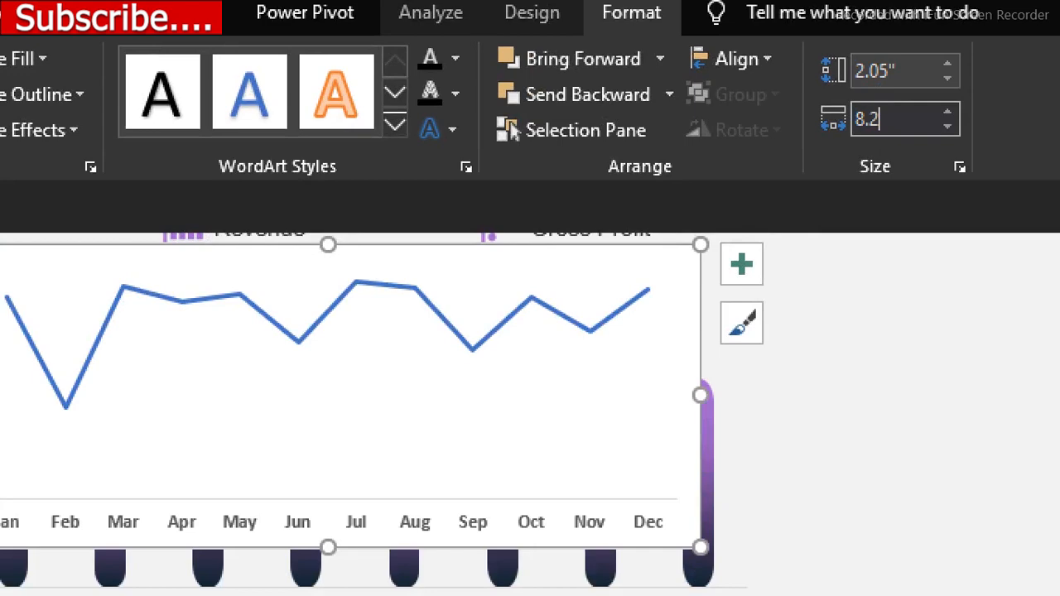
pyautogui.write('.2')
pyautogui.press('Return')
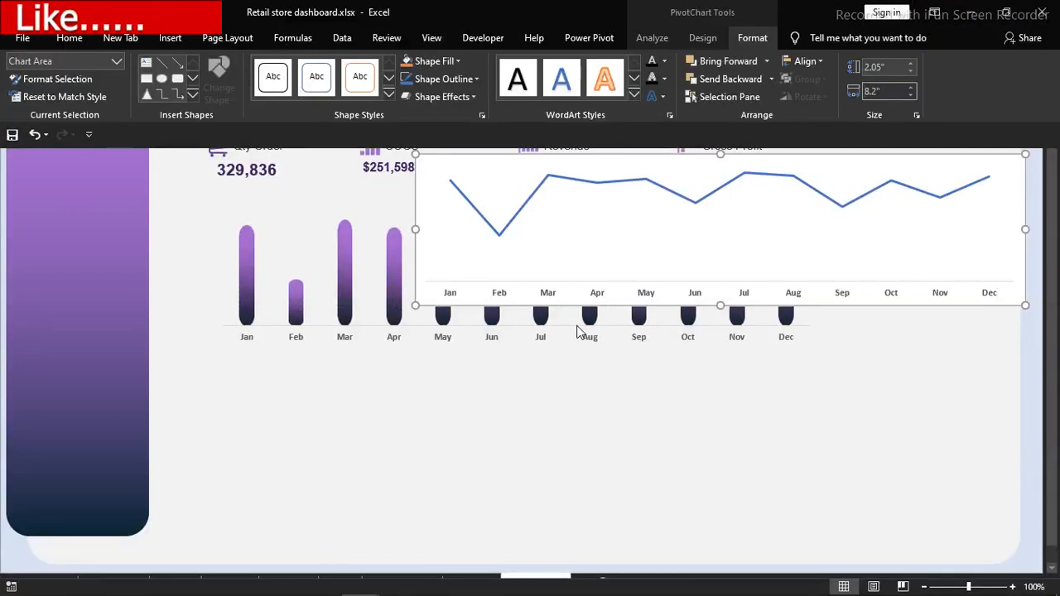
# - Shift the line chart back within the dashboard over the columns and give its chart area no fill and no border line
pyautogui.click(603, 323)
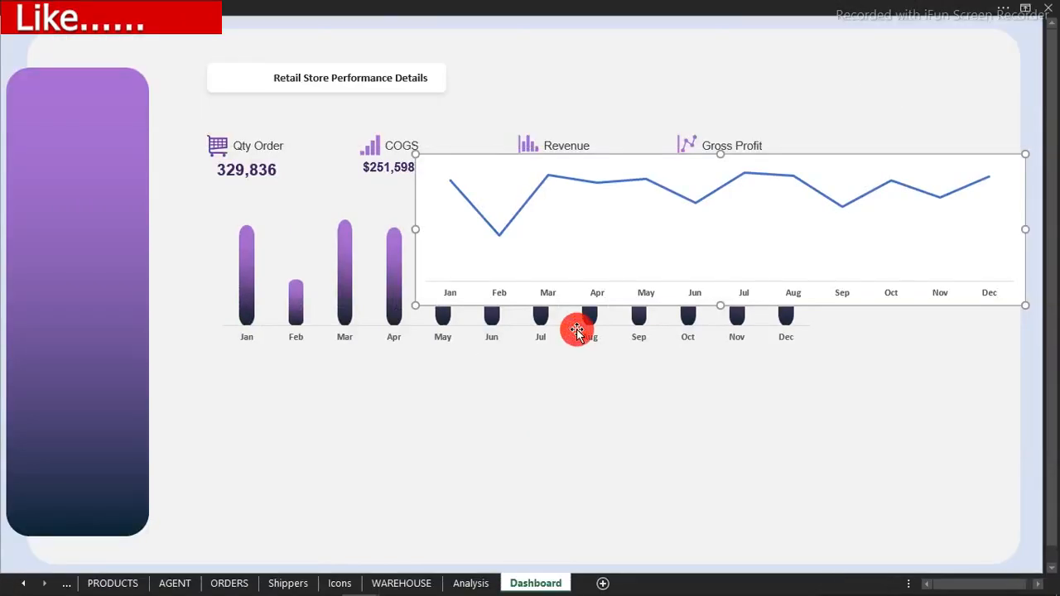
pyautogui.moveTo(622, 311); pyautogui.dragTo(448, 348)
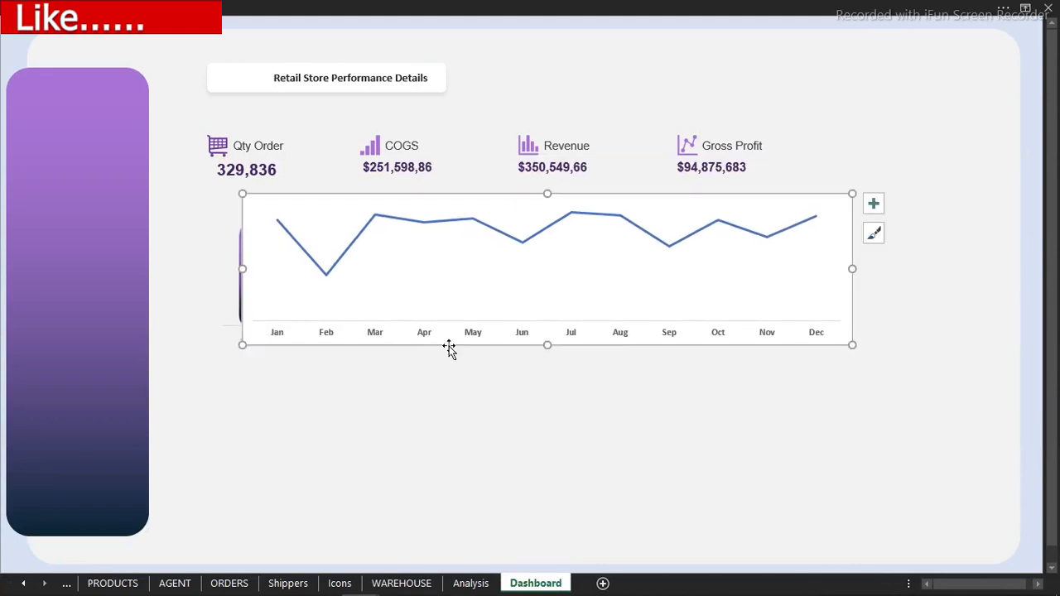
pyautogui.doubleClick(448, 348)
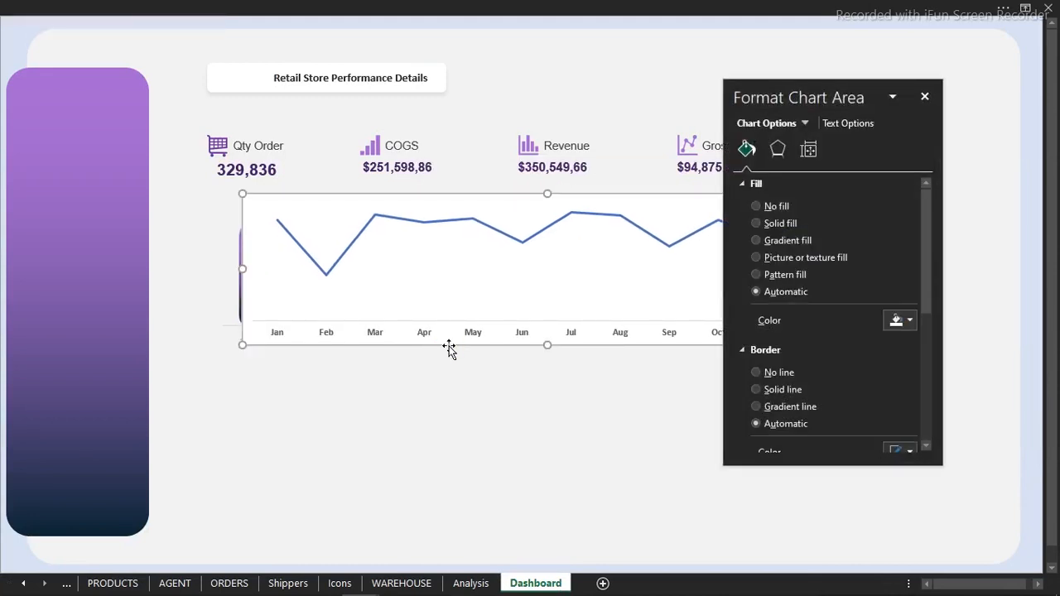
pyautogui.click(765, 205)
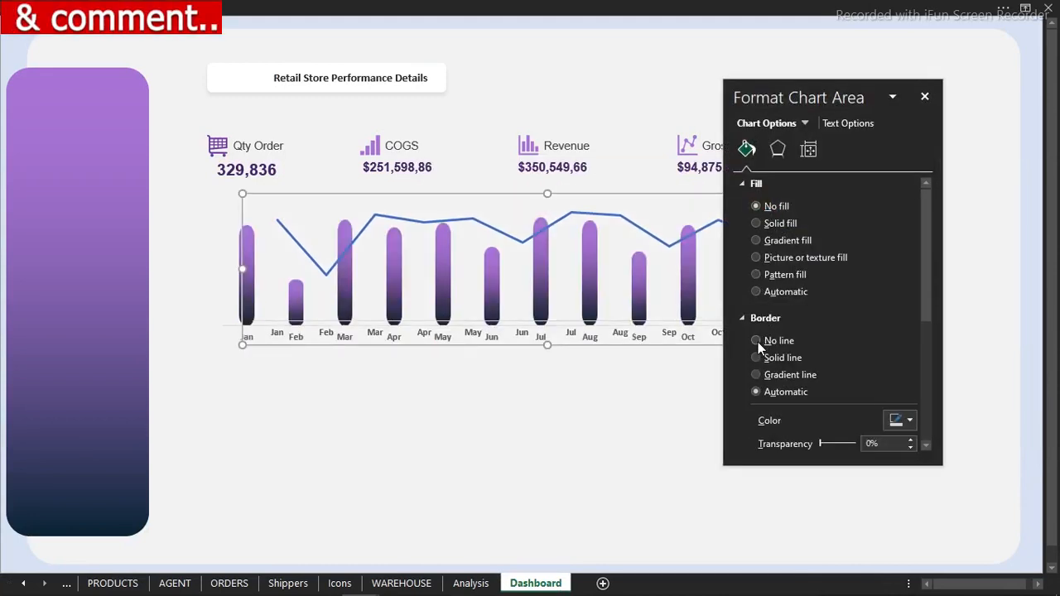
pyautogui.click(758, 342)
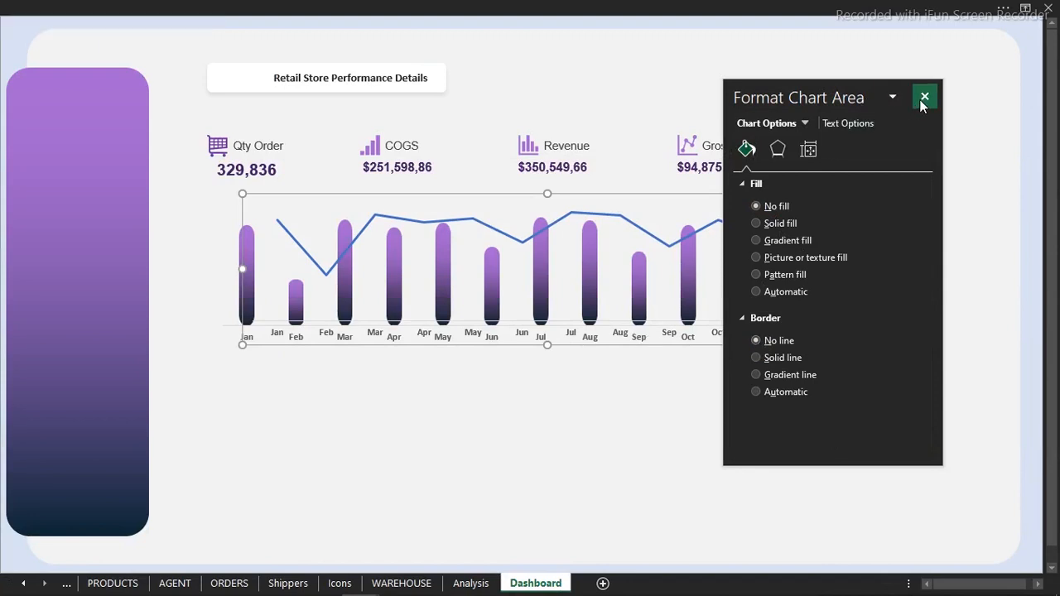
# - Select the line chart together with the column chart and align them by top, middle and center so they overlap exactly
pyautogui.moveTo(857, 88); pyautogui.dragTo(819, 406)
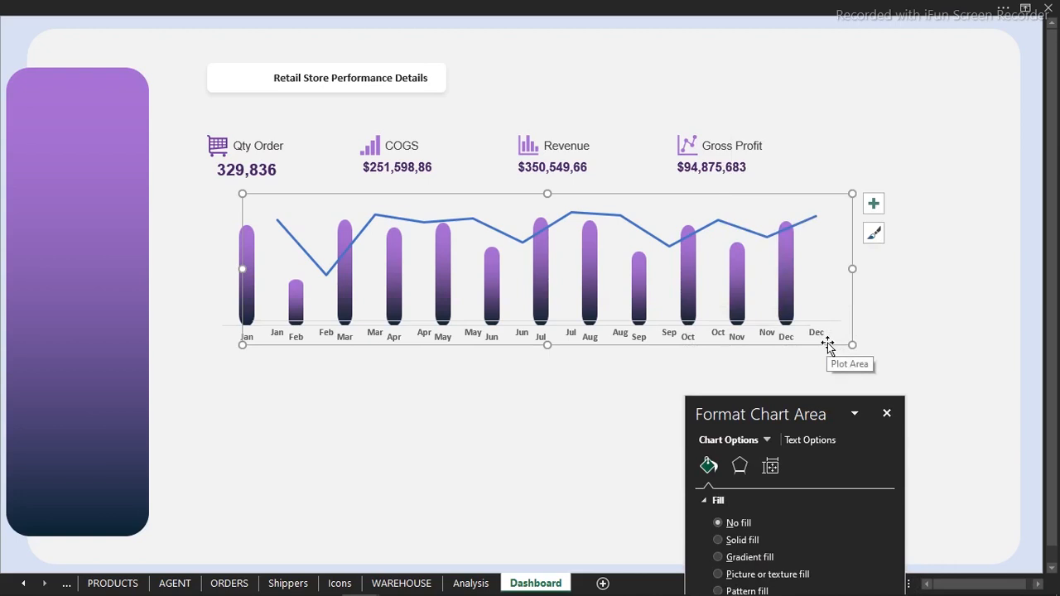
pyautogui.moveTo(820, 335); pyautogui.dragTo(791, 396)
pyautogui.keyDown('ctrl'); pyautogui.click(581, 220); pyautogui.keyUp('ctrl')
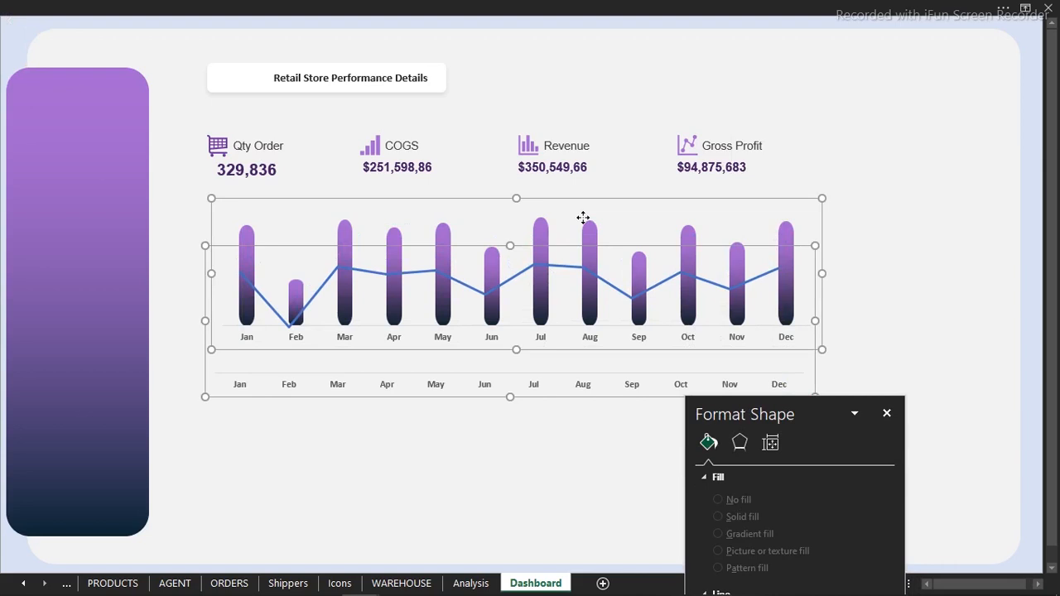
pyautogui.click(663, 9)
pyautogui.click(653, 37)
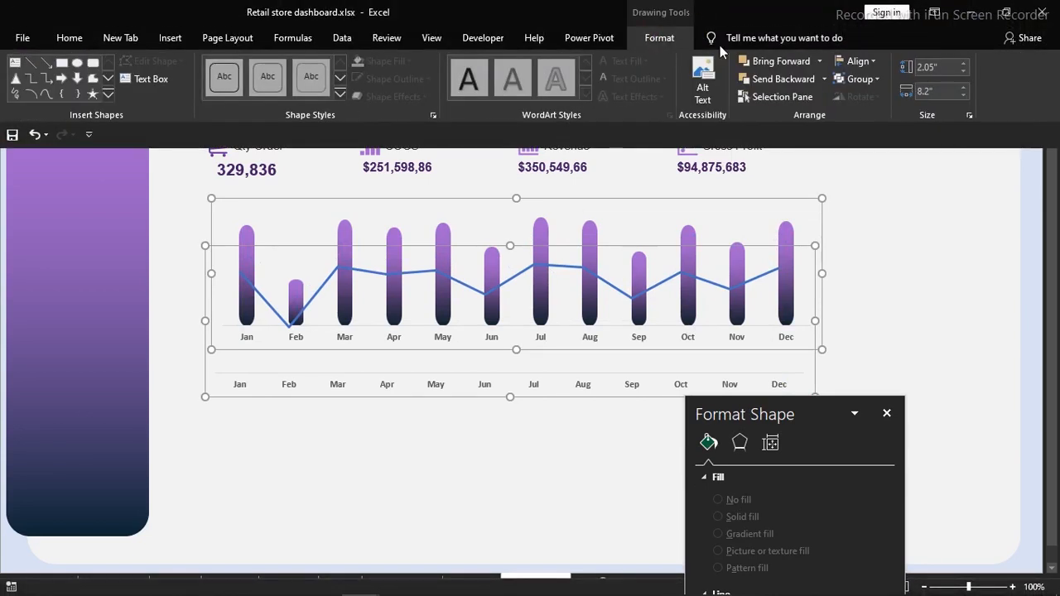
pyautogui.click(861, 62)
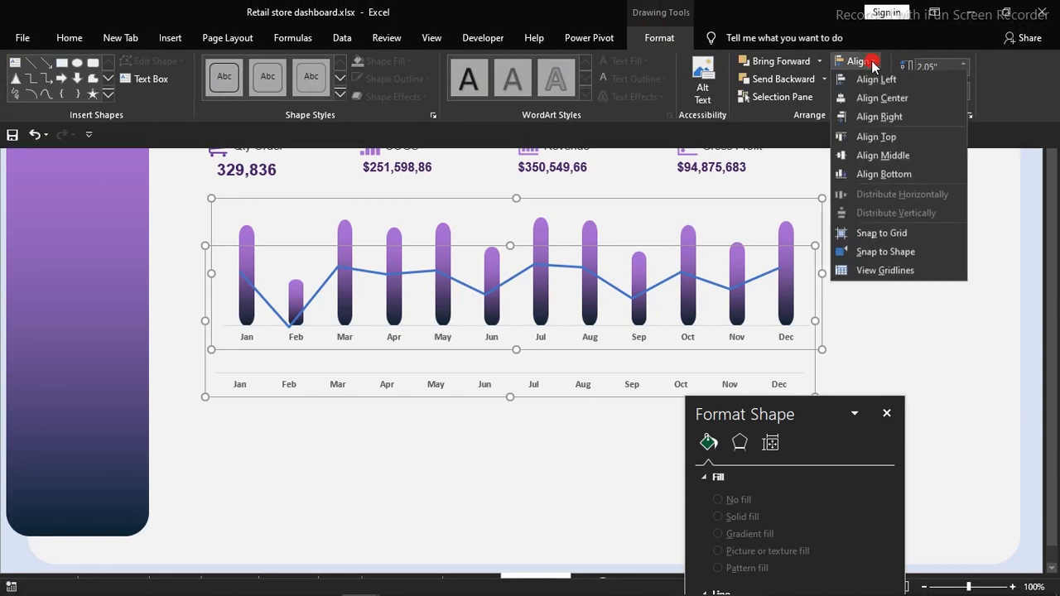
pyautogui.click(879, 136)
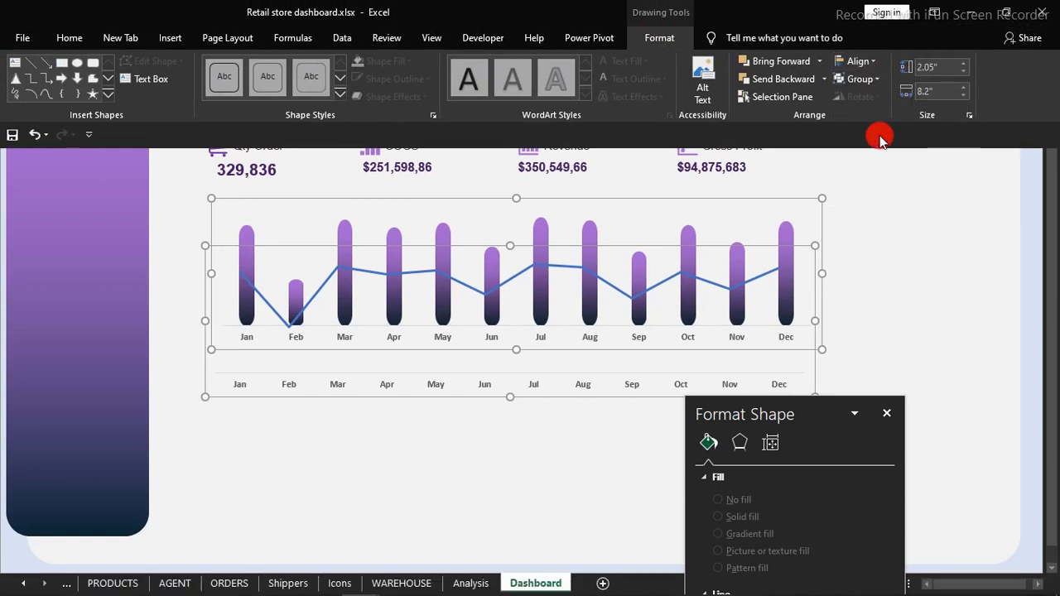
pyautogui.click(871, 62)
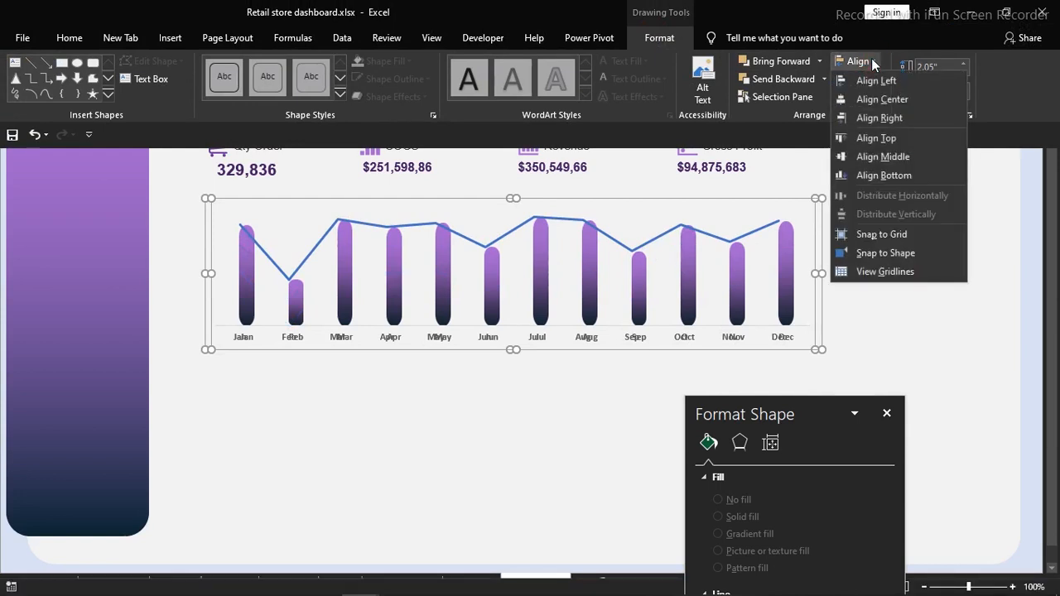
pyautogui.click(878, 157)
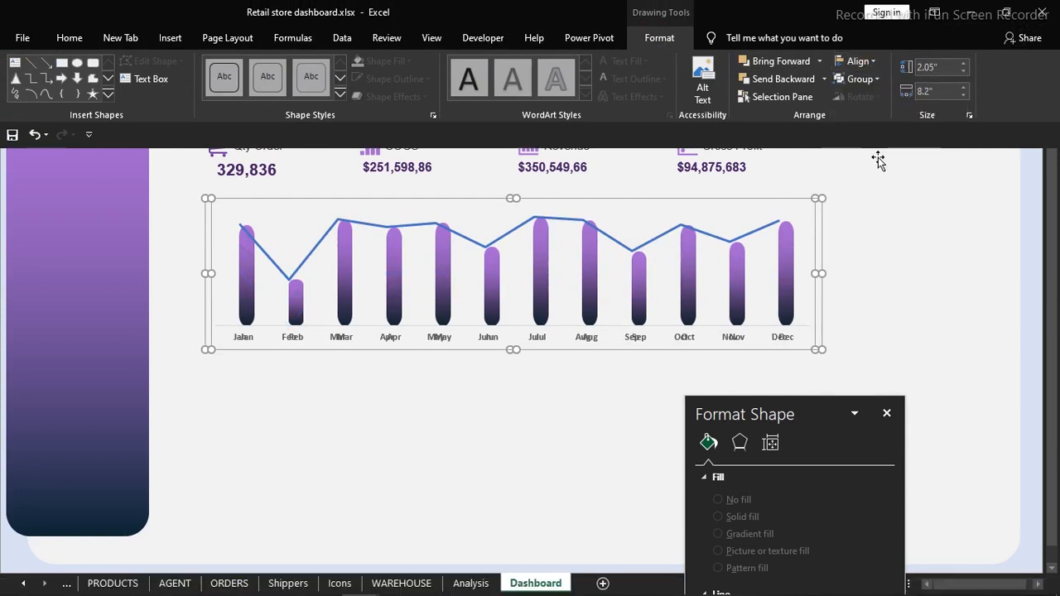
pyautogui.click(869, 60)
pyautogui.click(882, 99)
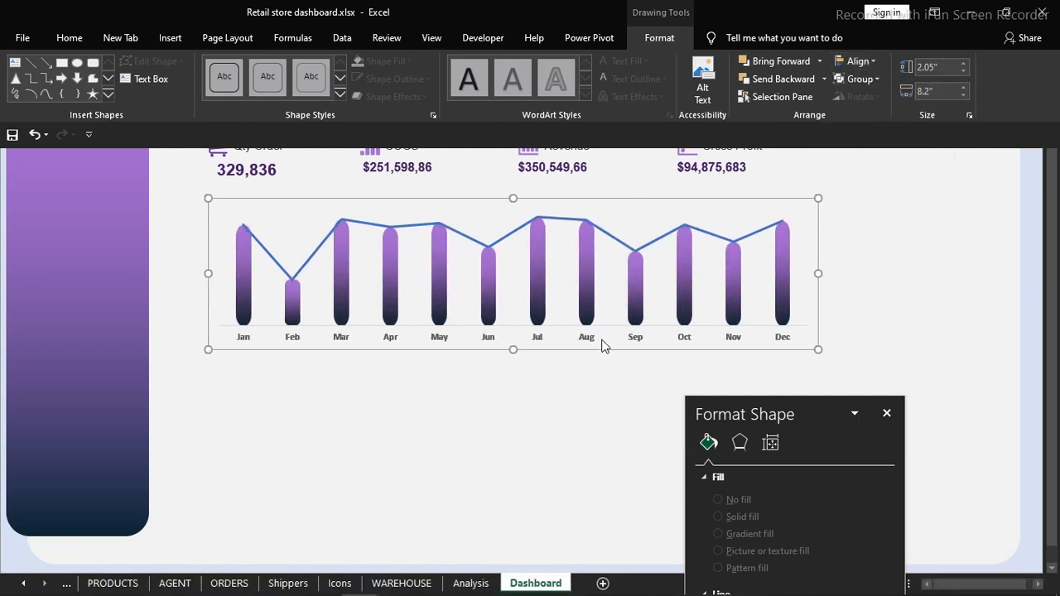
# - Group the overlapping line and column charts, and ungroup them again
pyautogui.click(875, 78)
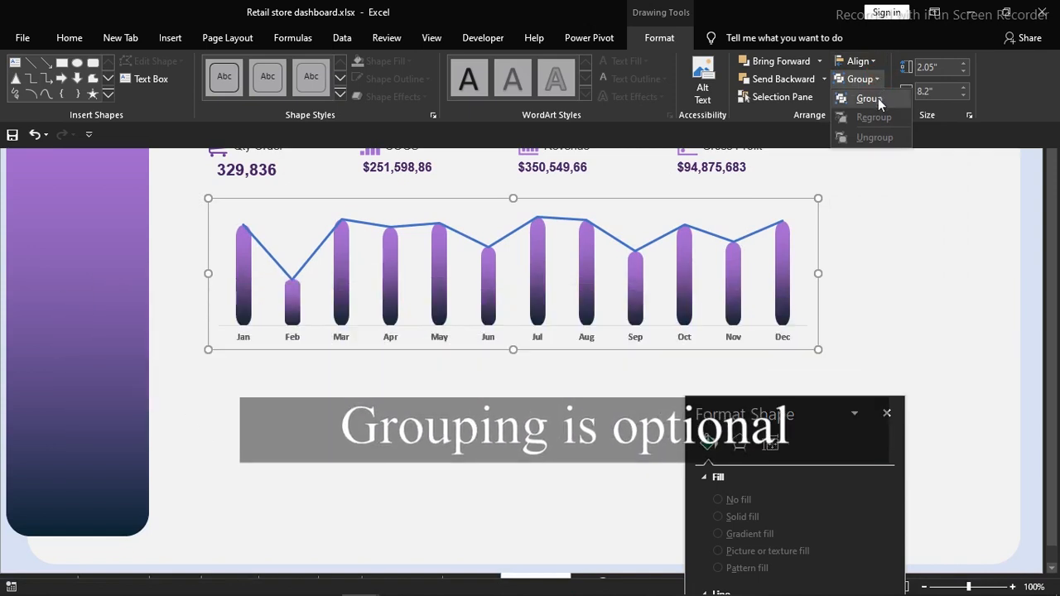
pyautogui.click(878, 97)
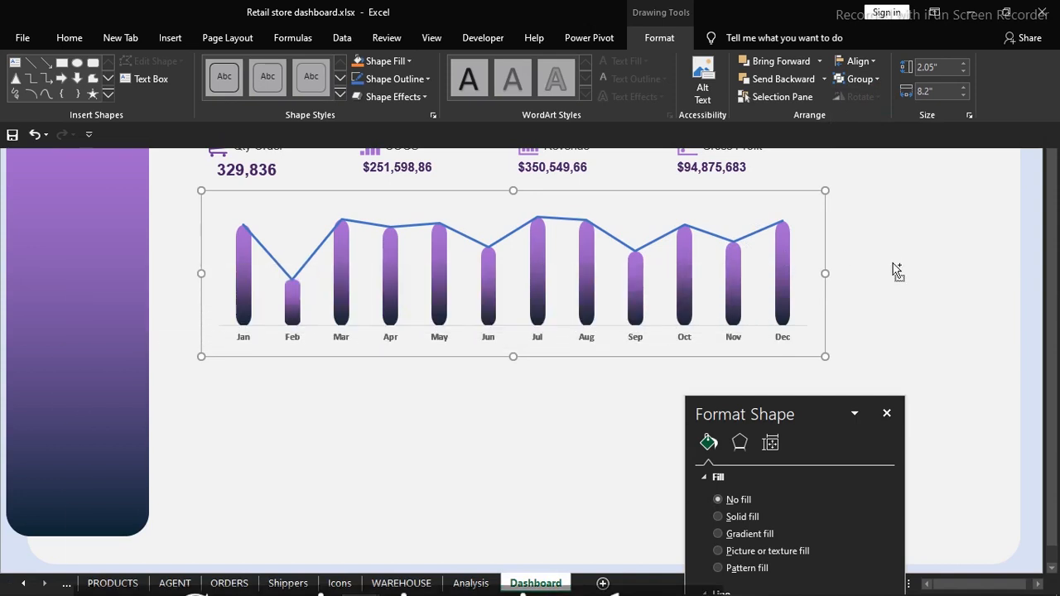
pyautogui.click(874, 79)
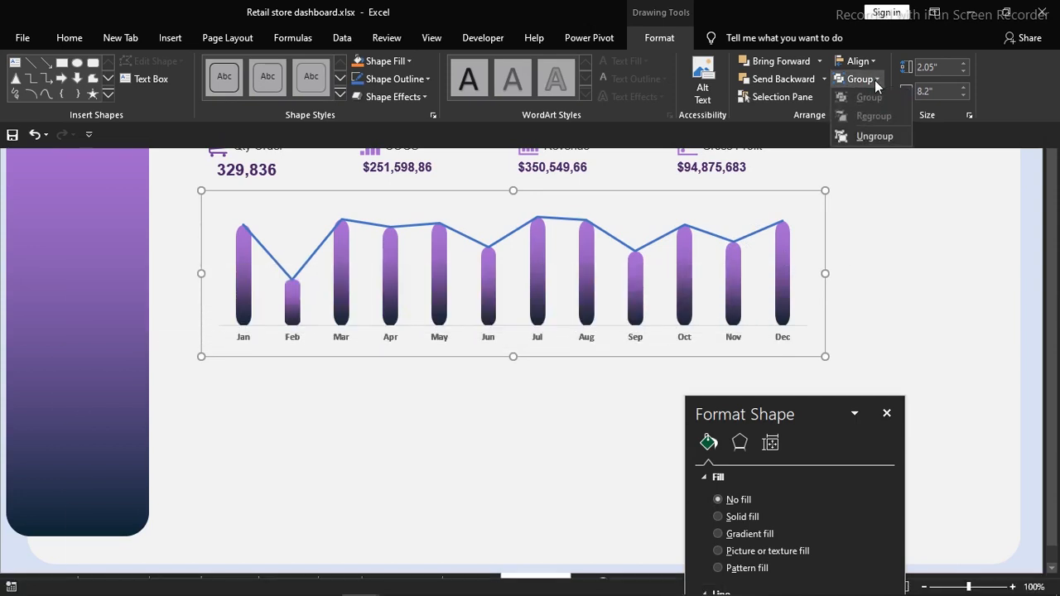
pyautogui.click(878, 141)
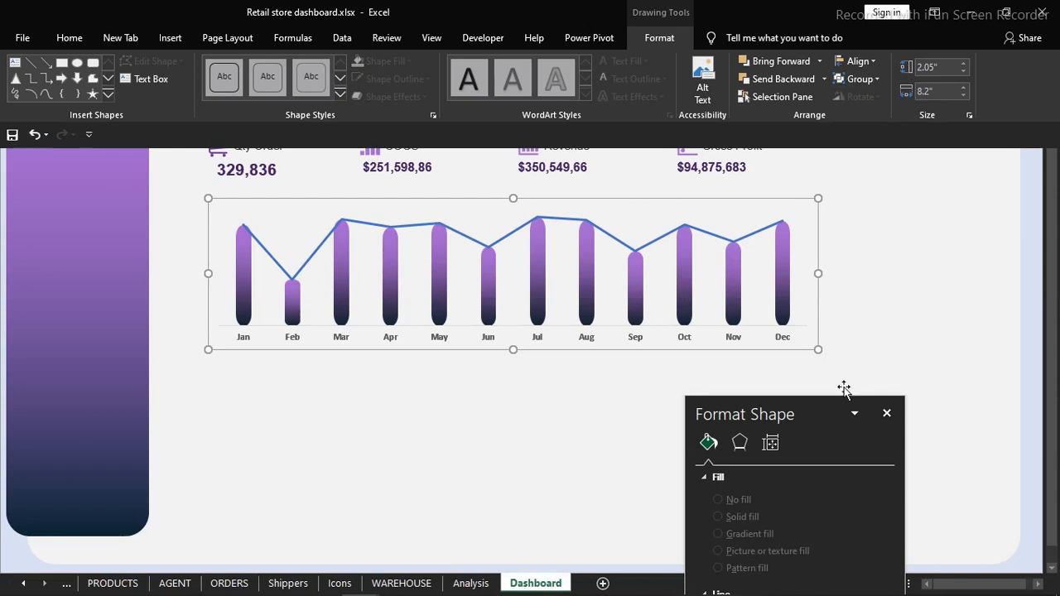
# - Turn the line chart's data series into a smoothed line
pyautogui.moveTo(833, 404); pyautogui.dragTo(955, 176)
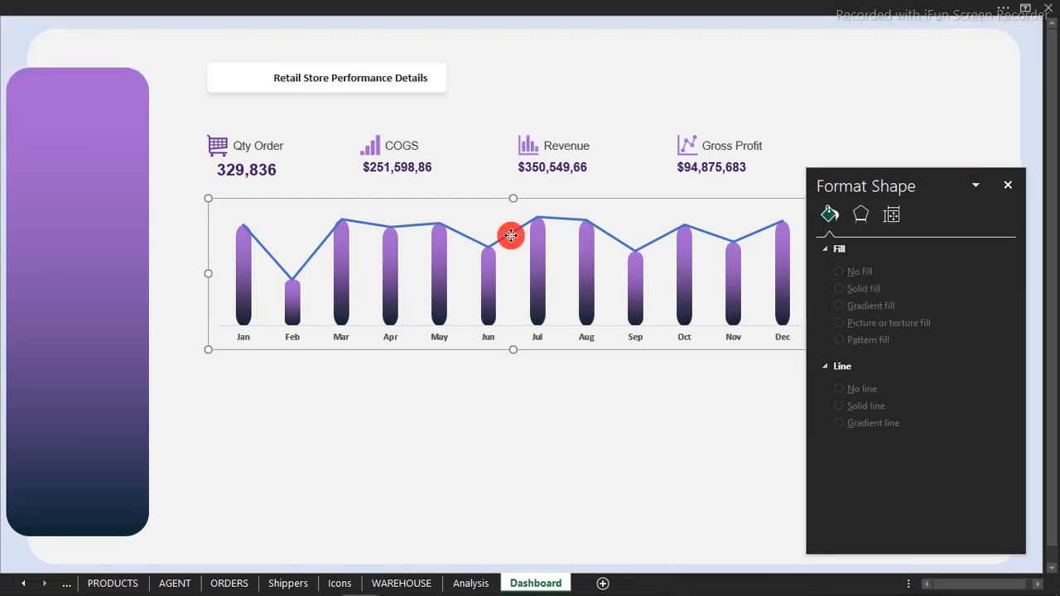
pyautogui.click(494, 428)
pyautogui.click(507, 241)
pyautogui.click(891, 238)
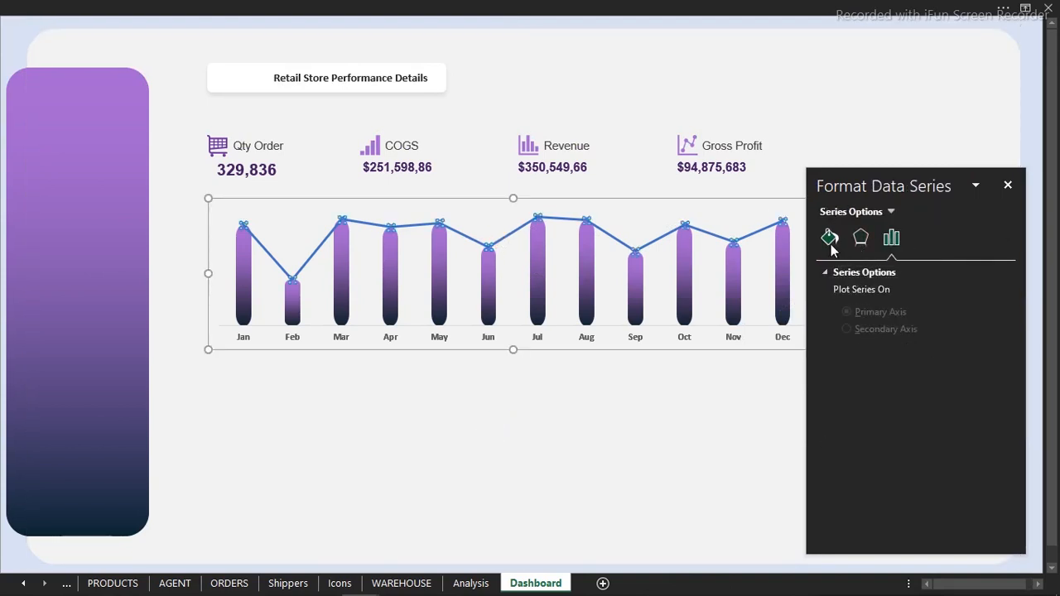
pyautogui.click(830, 238)
pyautogui.moveTo(1008, 329); pyautogui.dragTo(1019, 450)
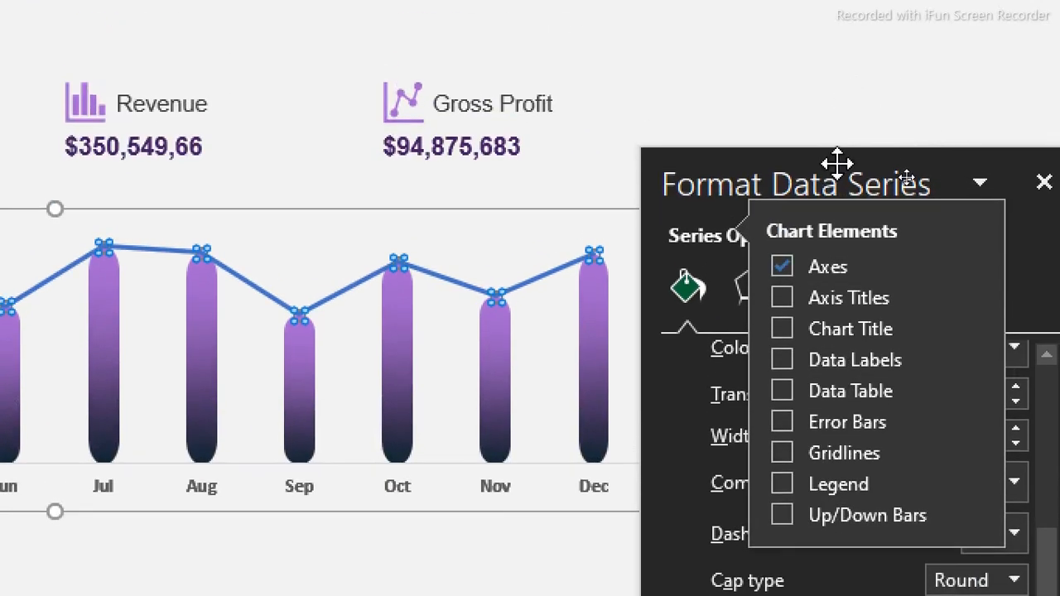
pyautogui.moveTo(846, 170); pyautogui.dragTo(832, 75)
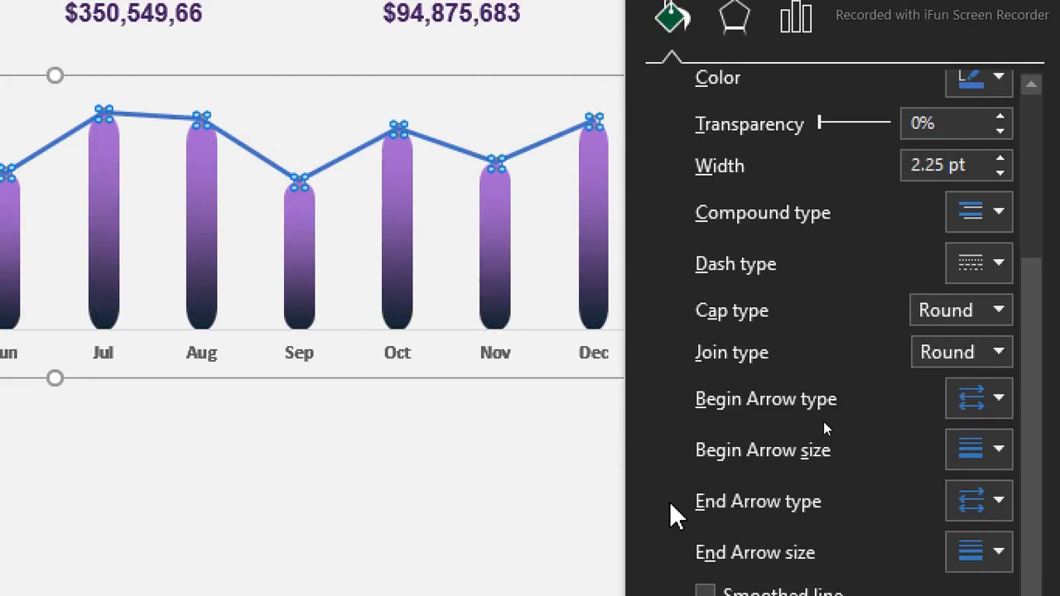
pyautogui.click(703, 533)
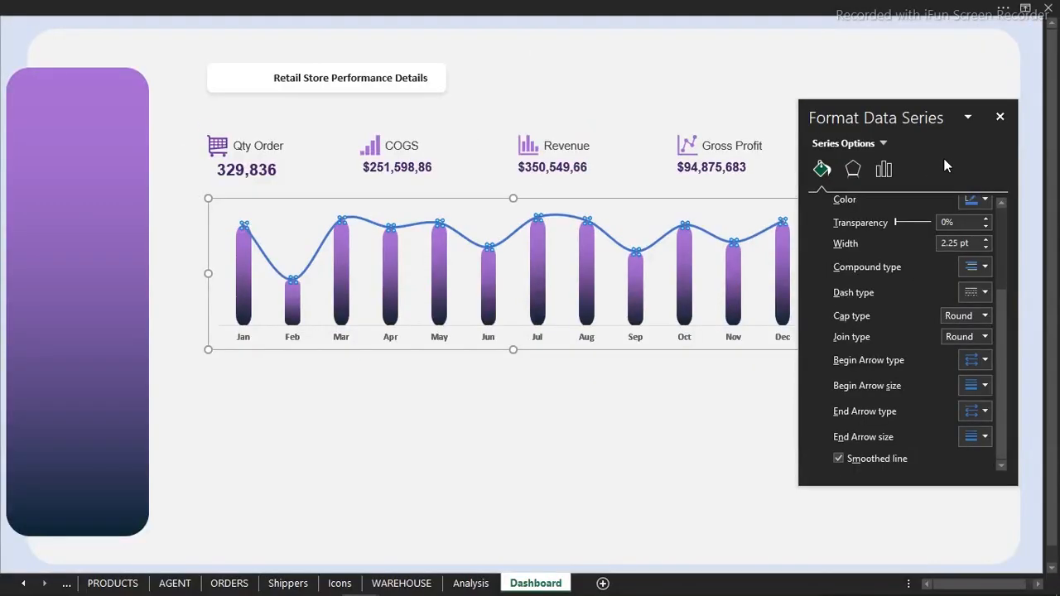
pyautogui.scroll(3, 903, 387)
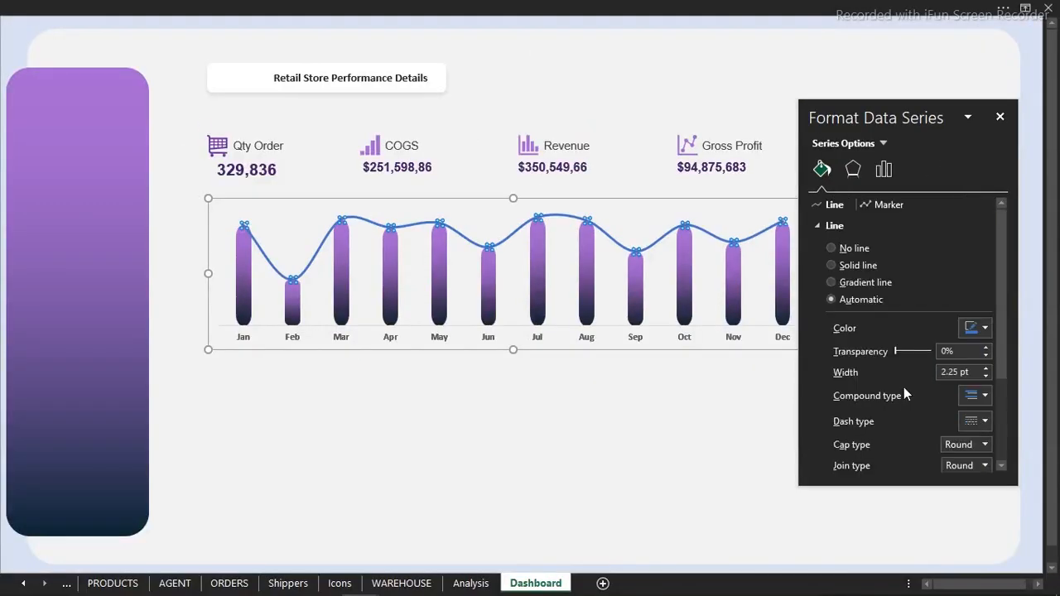
# - Recolor the smoothed profit line to a solid light gray, and close the series formatting settings
pyautogui.click(985, 328)
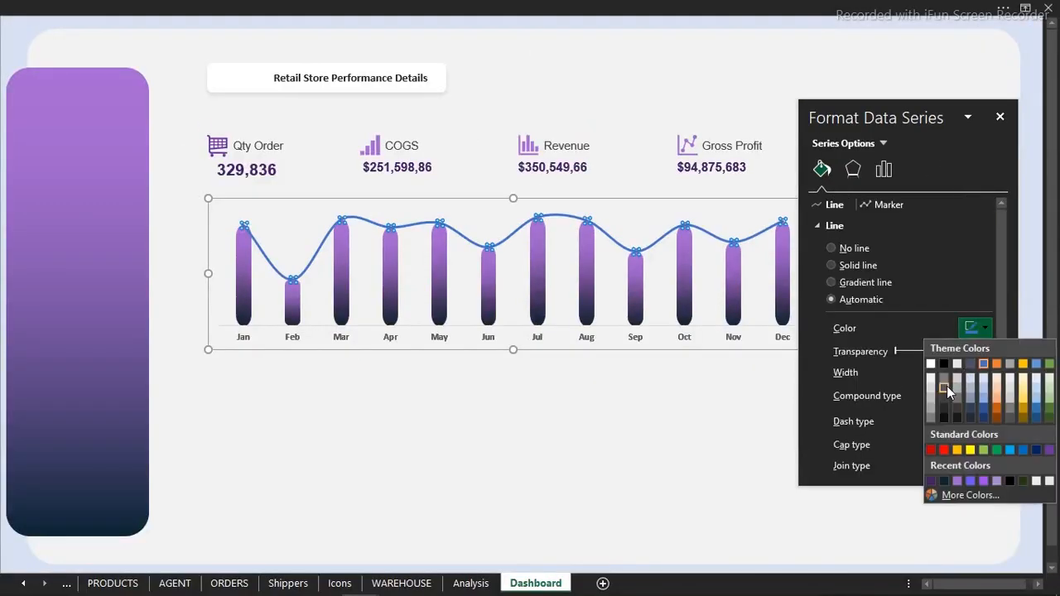
pyautogui.click(929, 398)
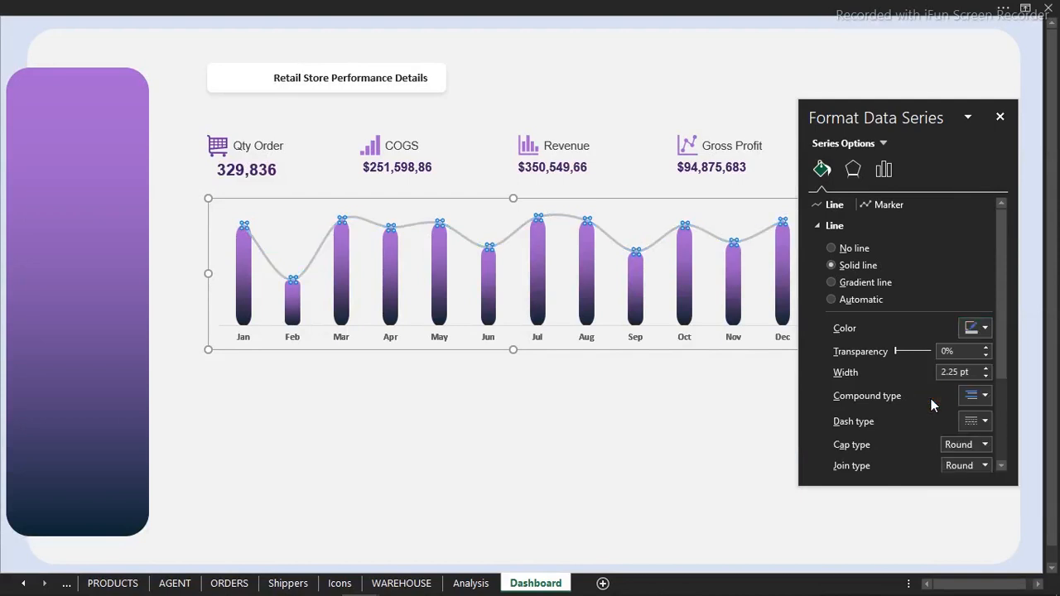
pyautogui.click(776, 423)
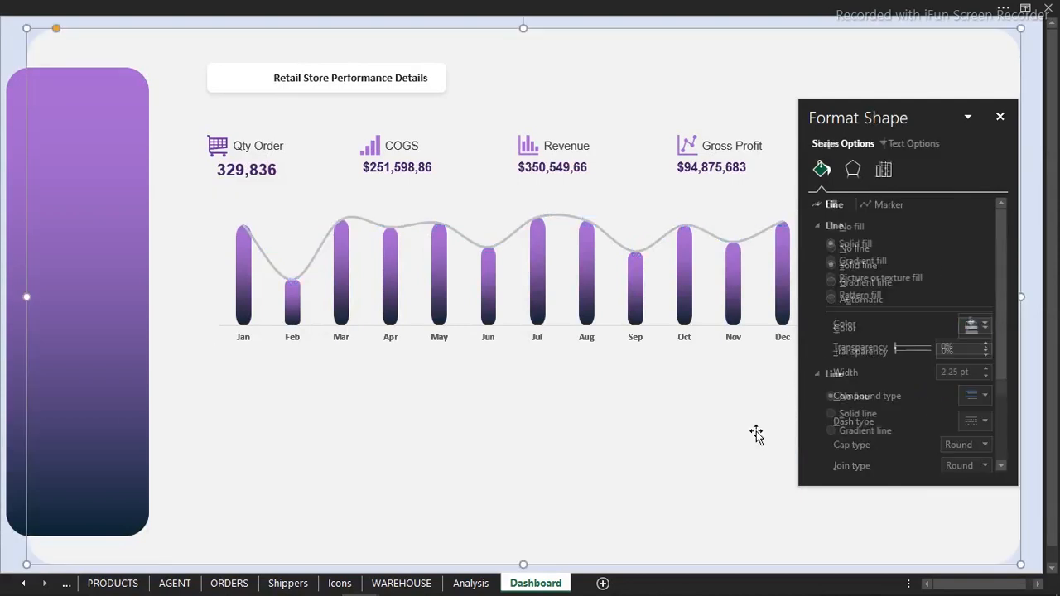
pyautogui.click(999, 118)
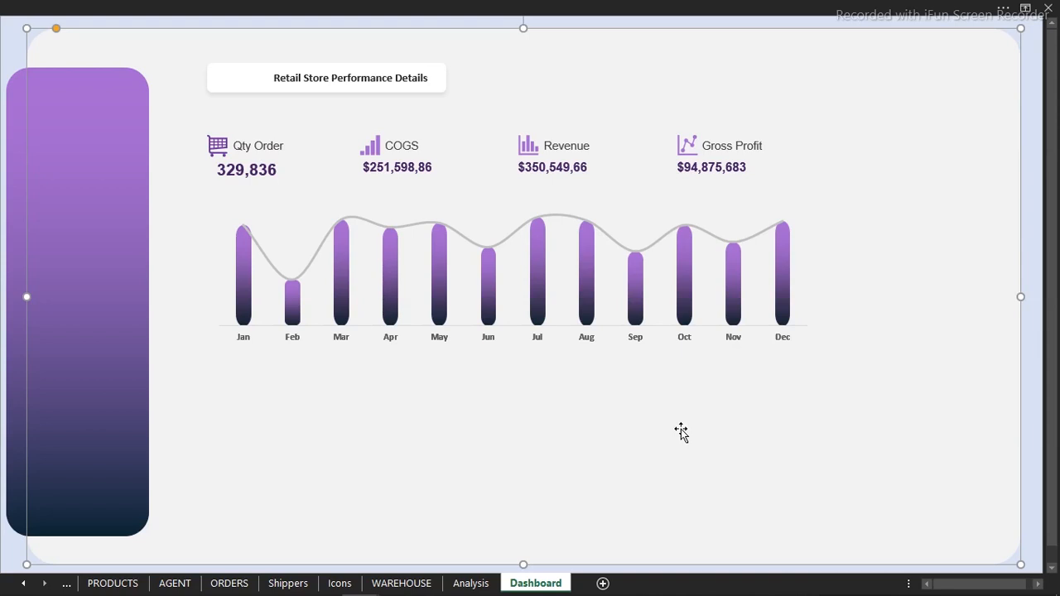
# - Examine the shipper cost cards in the finished Order and shipping dashboard workbook, and return to the Retail store dashboard workbook
pyautogui.moveTo(356, 579)
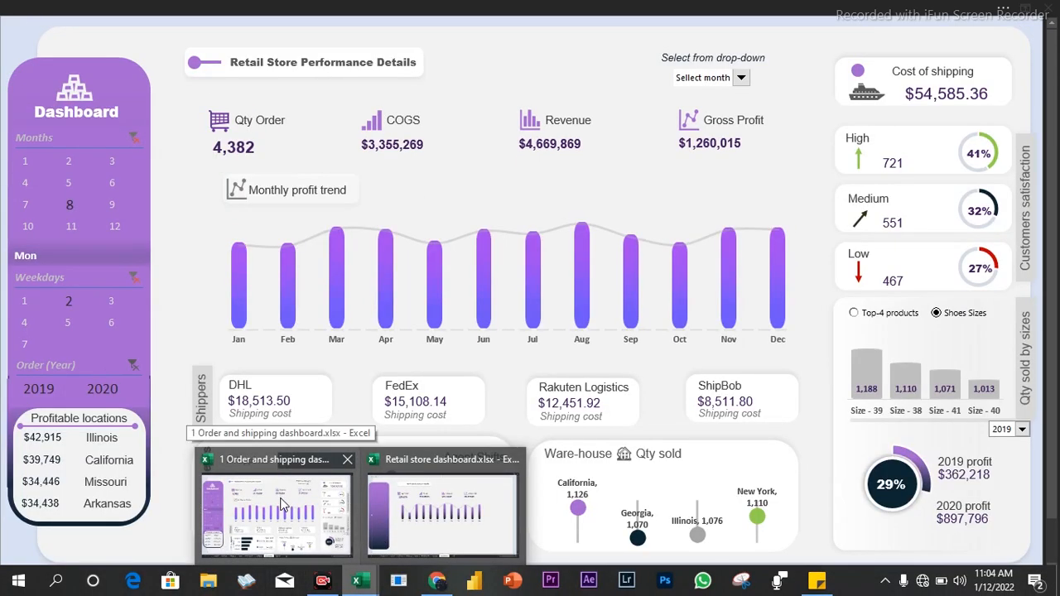
pyautogui.click(282, 504)
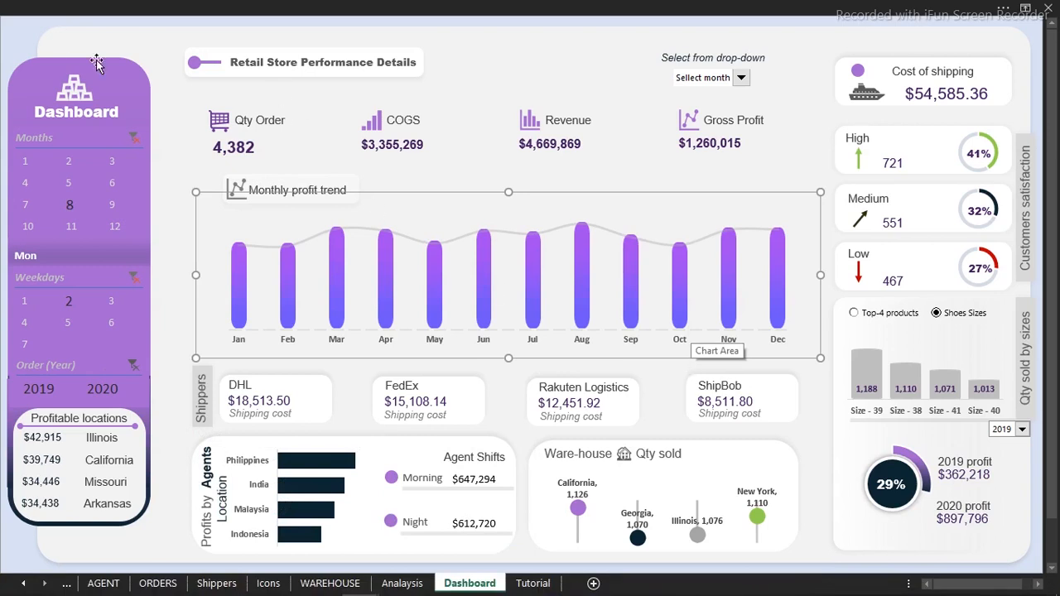
pyautogui.click(24, 37)
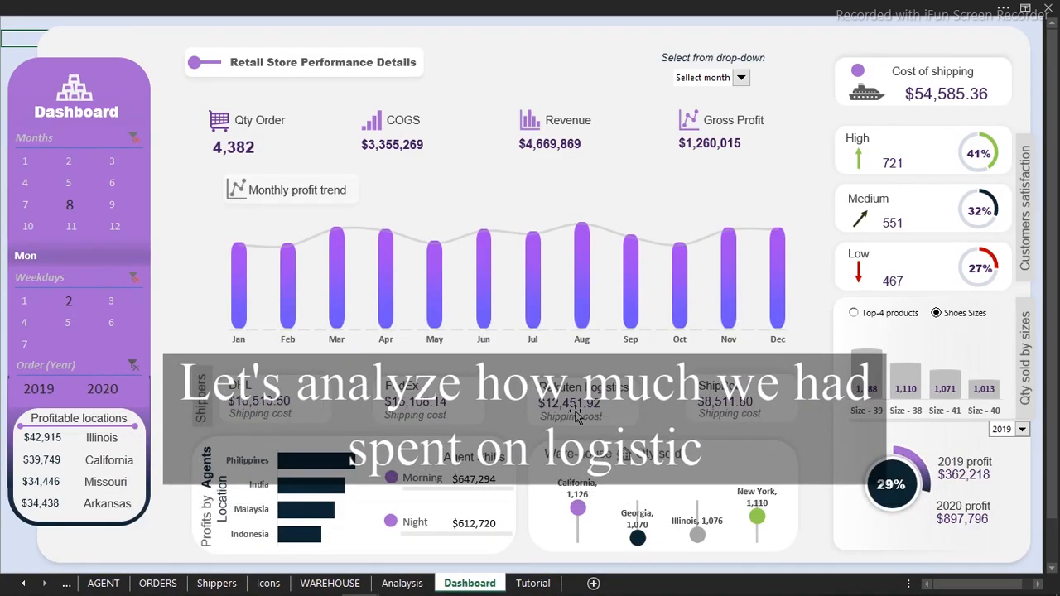
pyautogui.moveTo(398, 582)
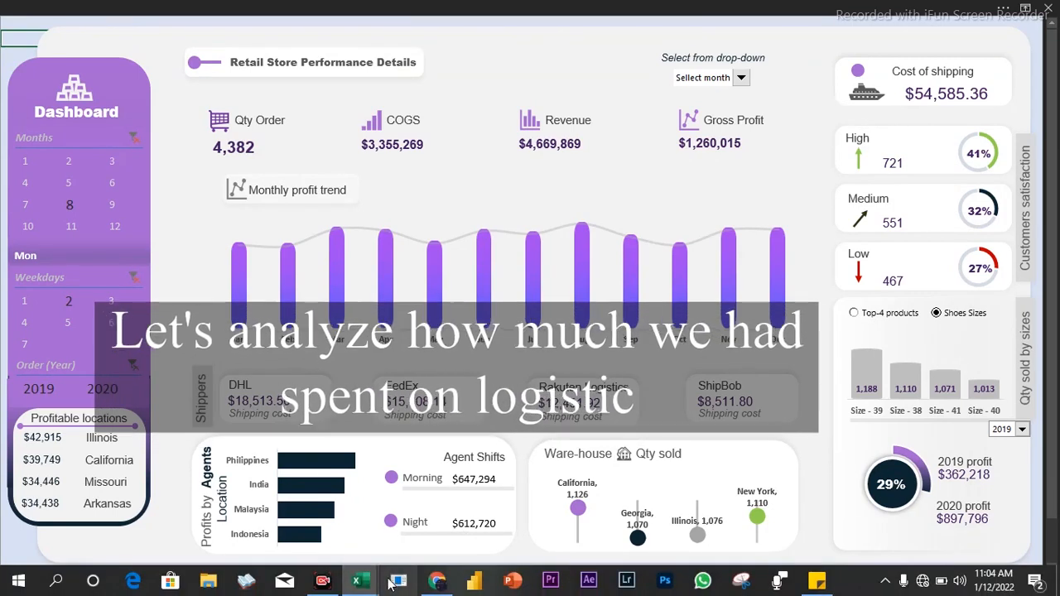
pyautogui.moveTo(365, 583)
pyautogui.click(468, 503)
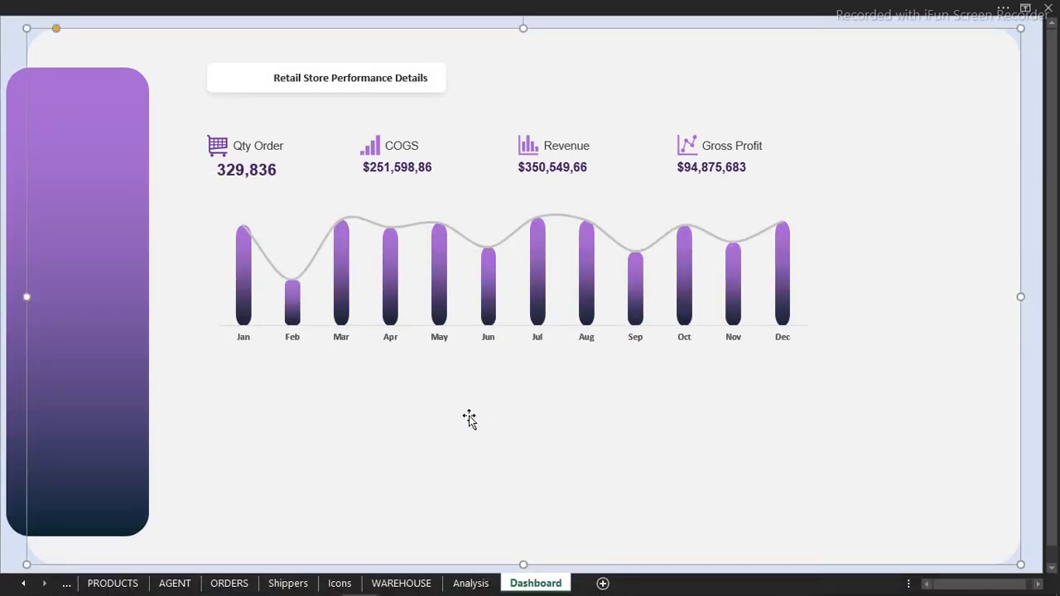
# - Duplicate the large rounded background panel and shrink the copy to a smaller rectangle over the chart area
pyautogui.hotkey('ctrl', 'd')
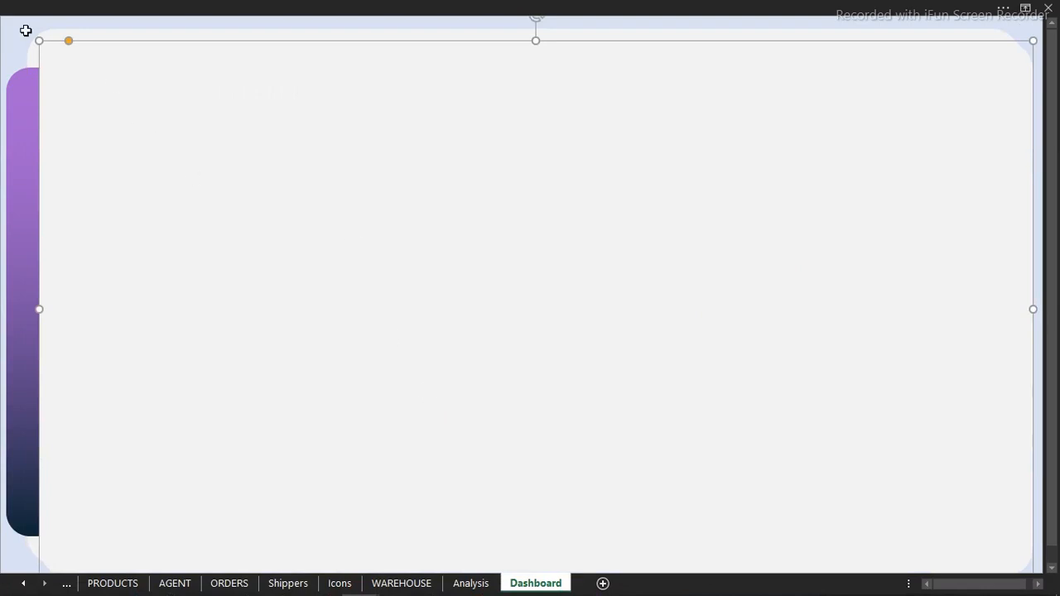
pyautogui.moveTo(38, 38); pyautogui.dragTo(511, 256)
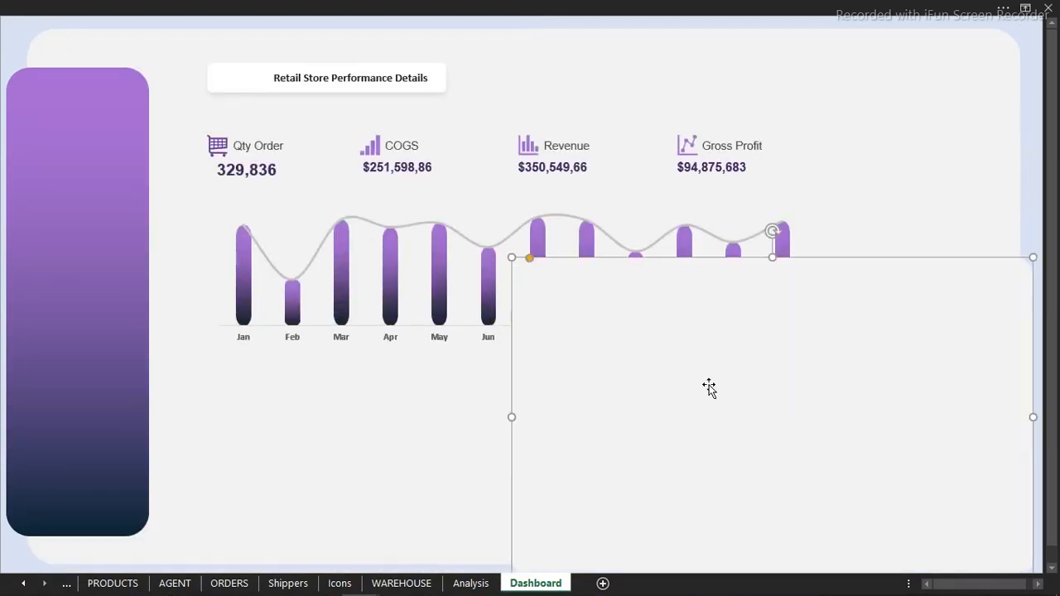
pyautogui.moveTo(707, 386); pyautogui.dragTo(406, 246)
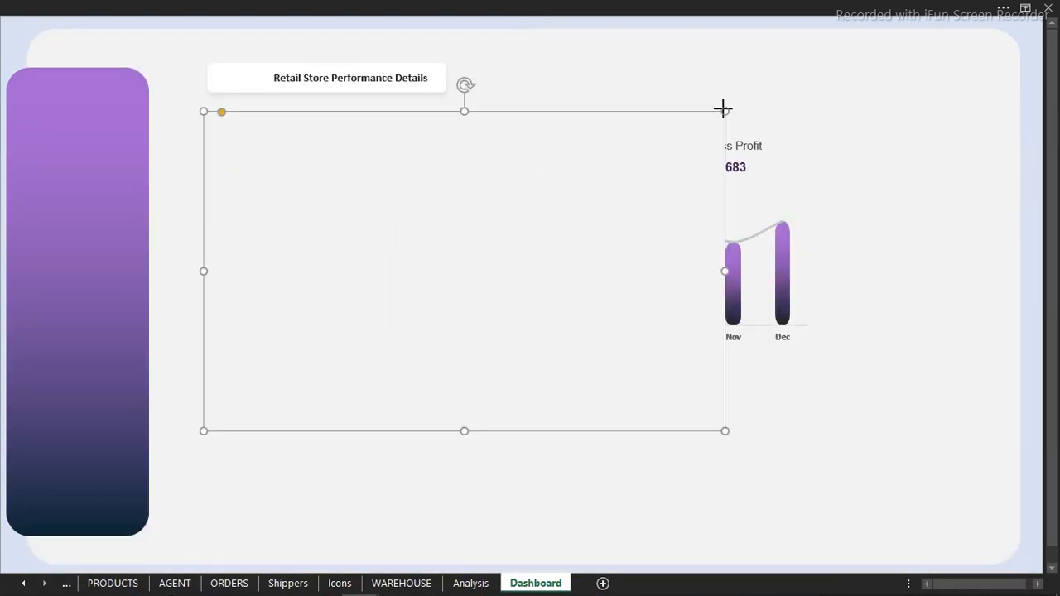
pyautogui.moveTo(722, 108); pyautogui.dragTo(597, 209)
# - Fill the duplicated rectangle with white and move it down over the lower part of the chart
pyautogui.click(345, 7)
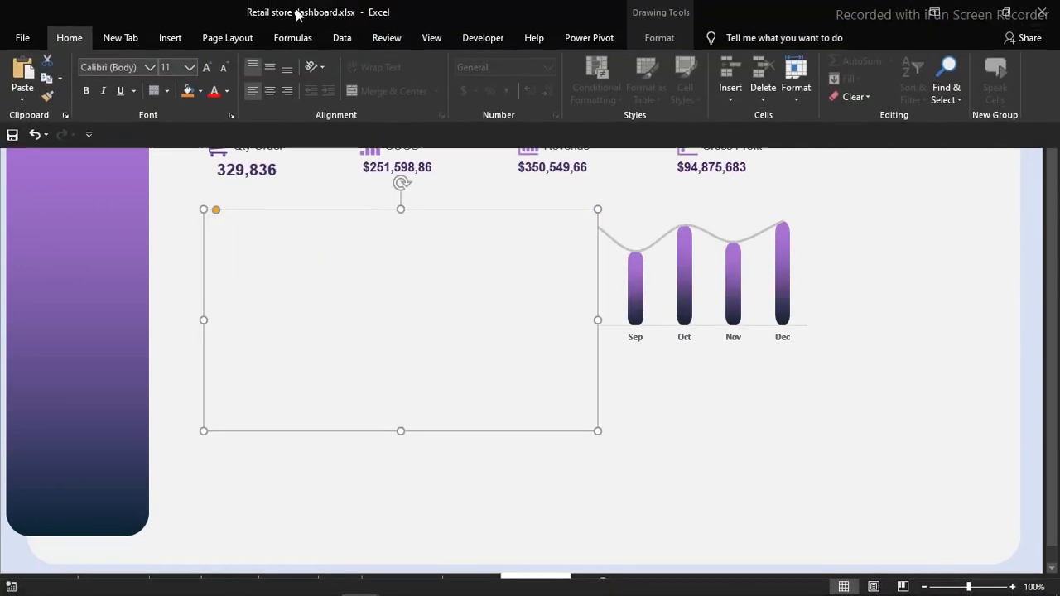
pyautogui.click(199, 92)
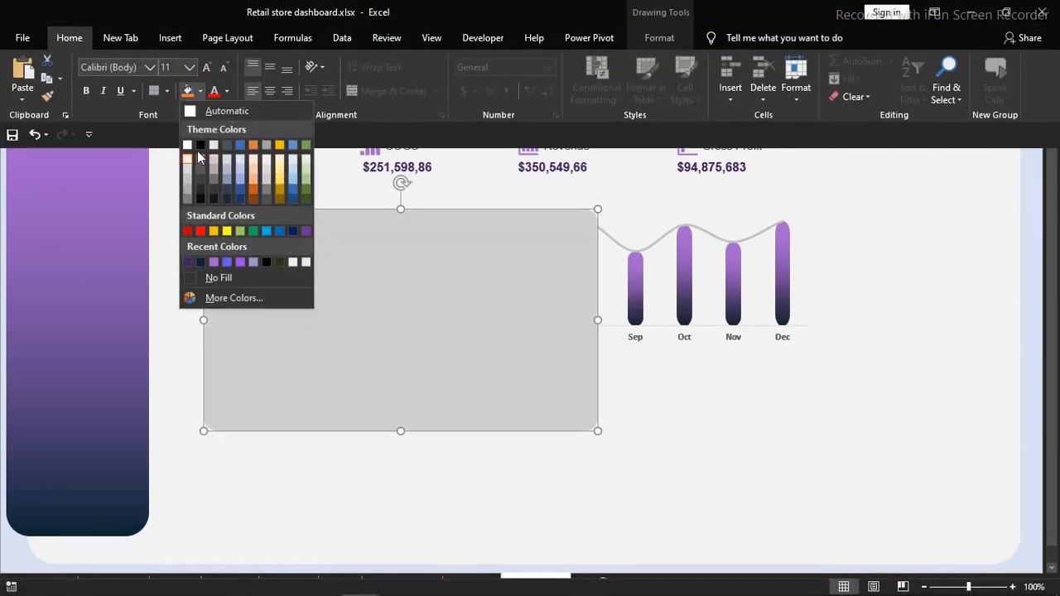
pyautogui.click(188, 146)
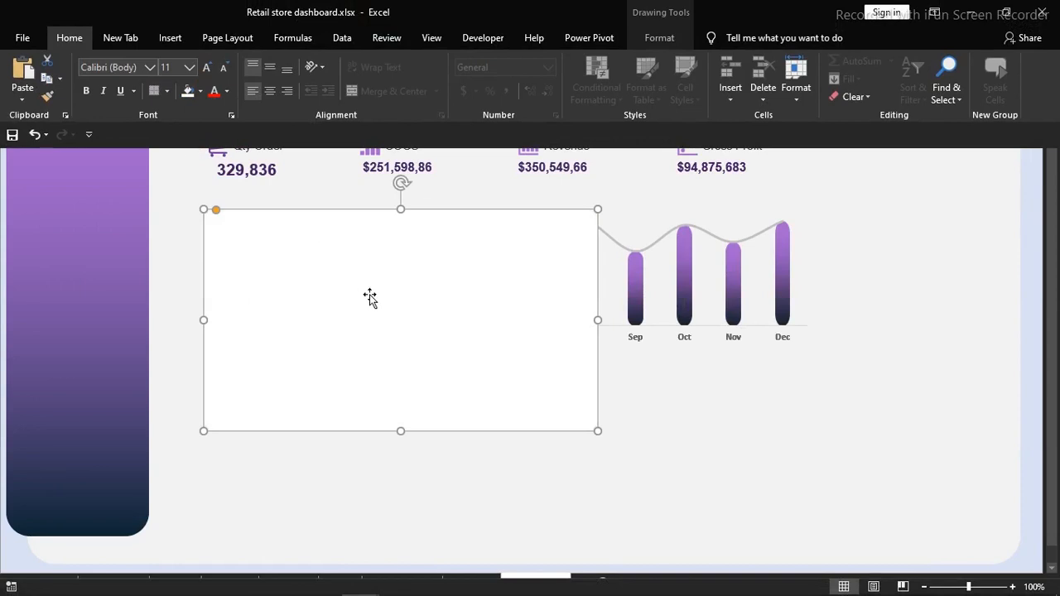
pyautogui.moveTo(409, 312); pyautogui.dragTo(403, 413)
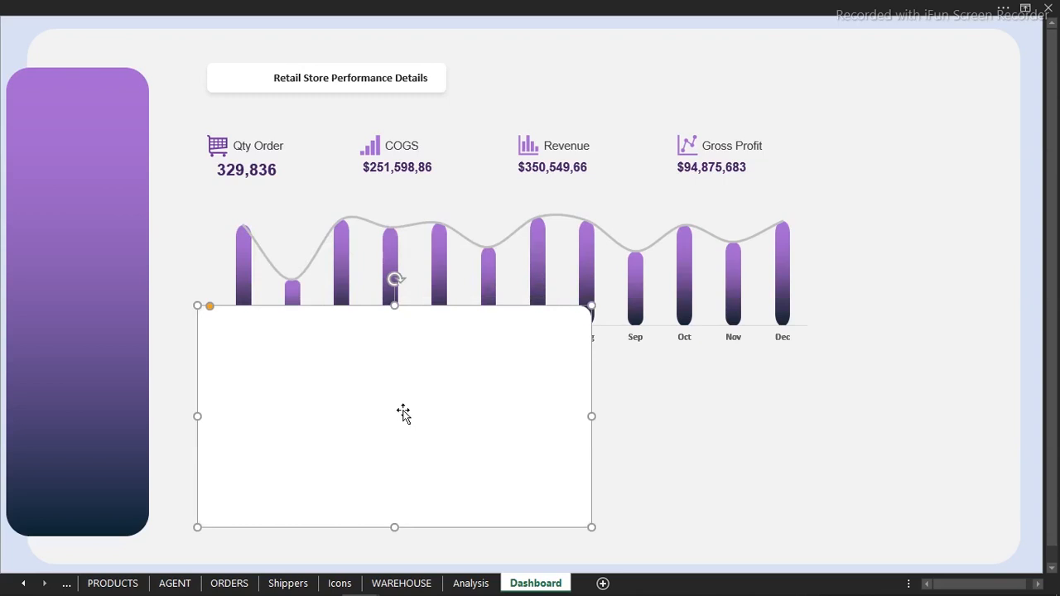
# - Size the white card to 0.65" high by 1.51" wide and place it below the chart's Jan and Feb columns
pyautogui.click(769, 8)
pyautogui.click(660, 38)
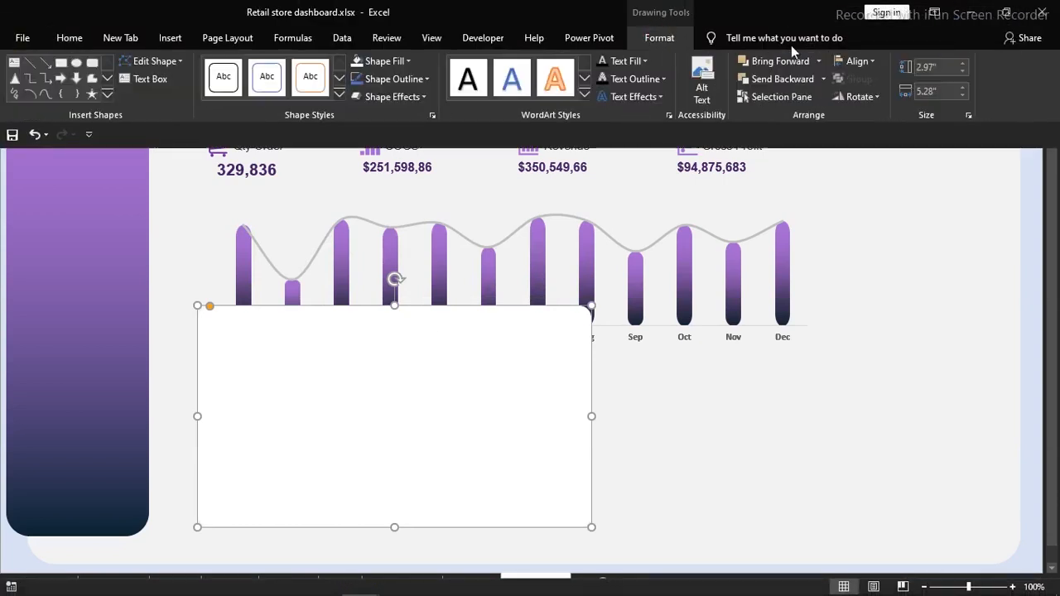
pyautogui.click(940, 68)
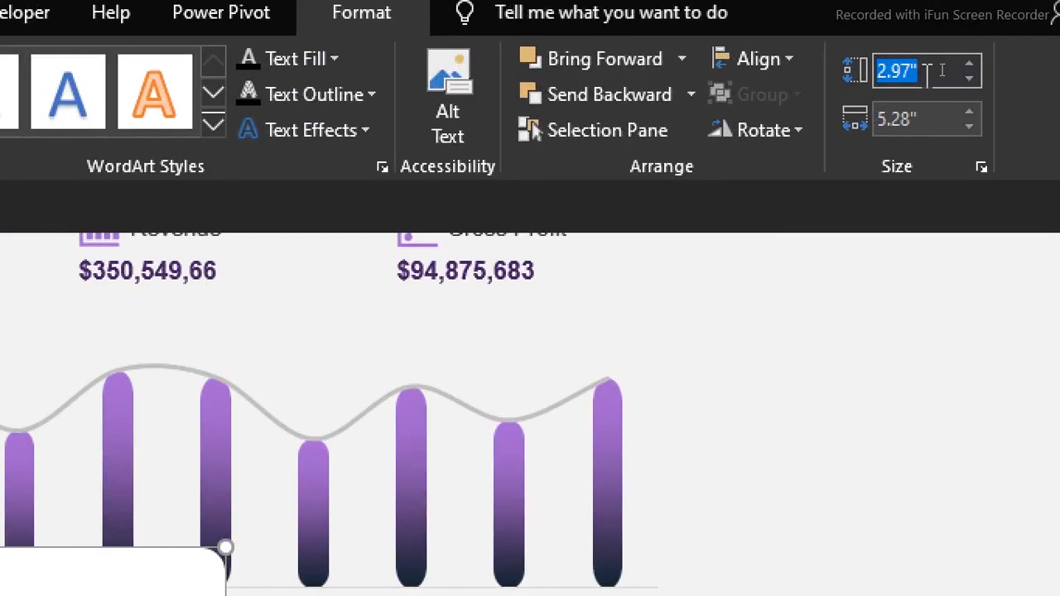
pyautogui.write('0.65')
pyautogui.click(909, 121)
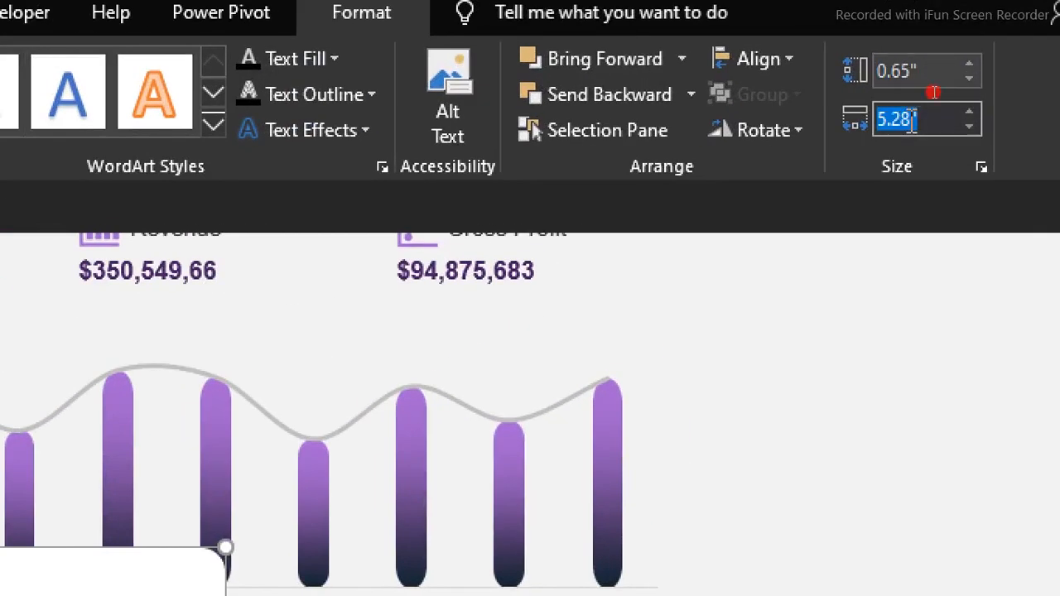
pyautogui.write('1.51"')
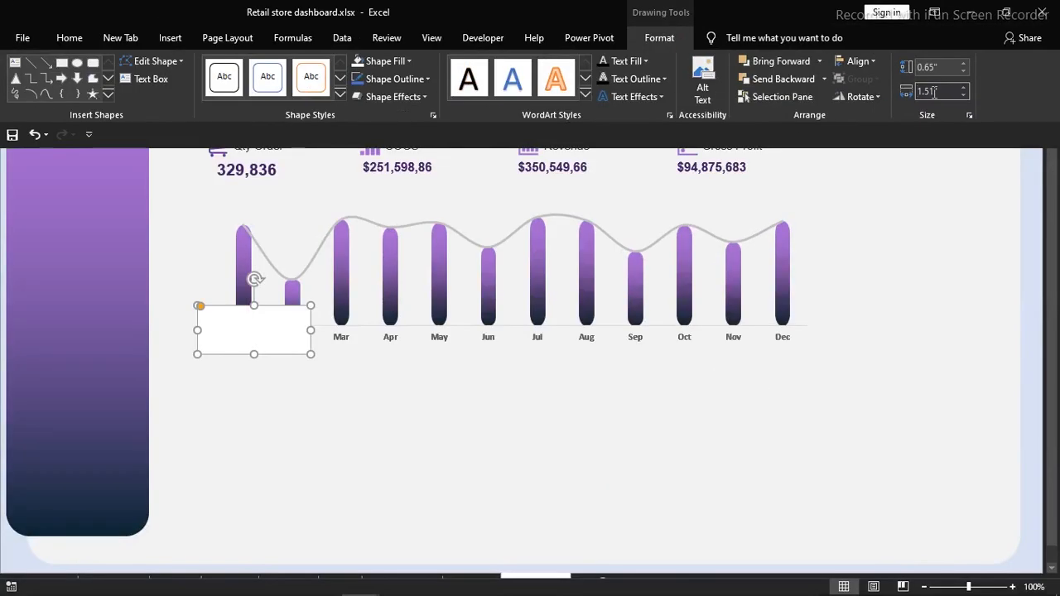
pyautogui.click(271, 339)
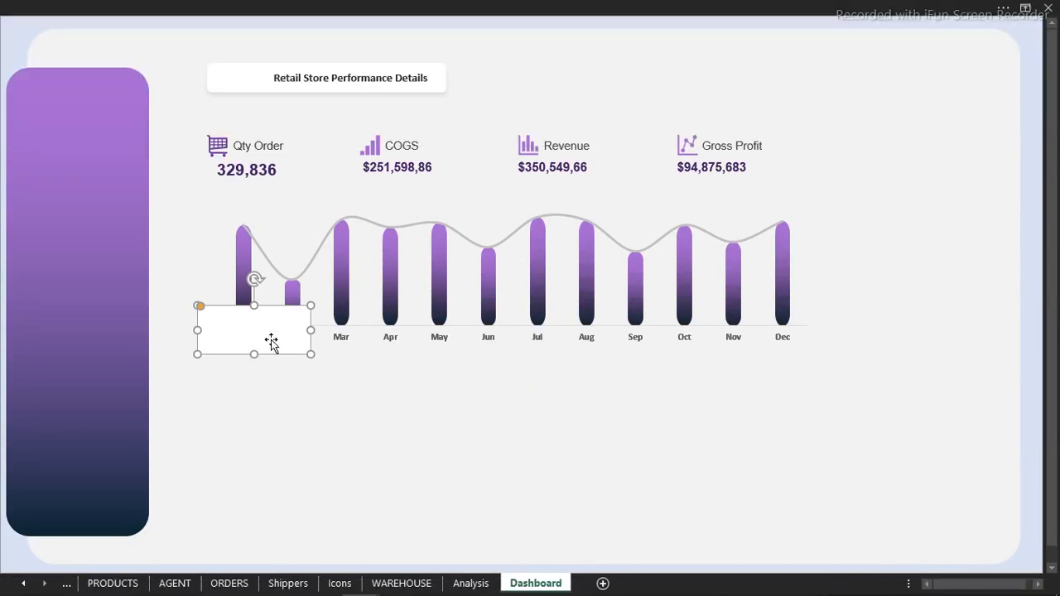
pyautogui.moveTo(266, 336); pyautogui.dragTo(287, 411)
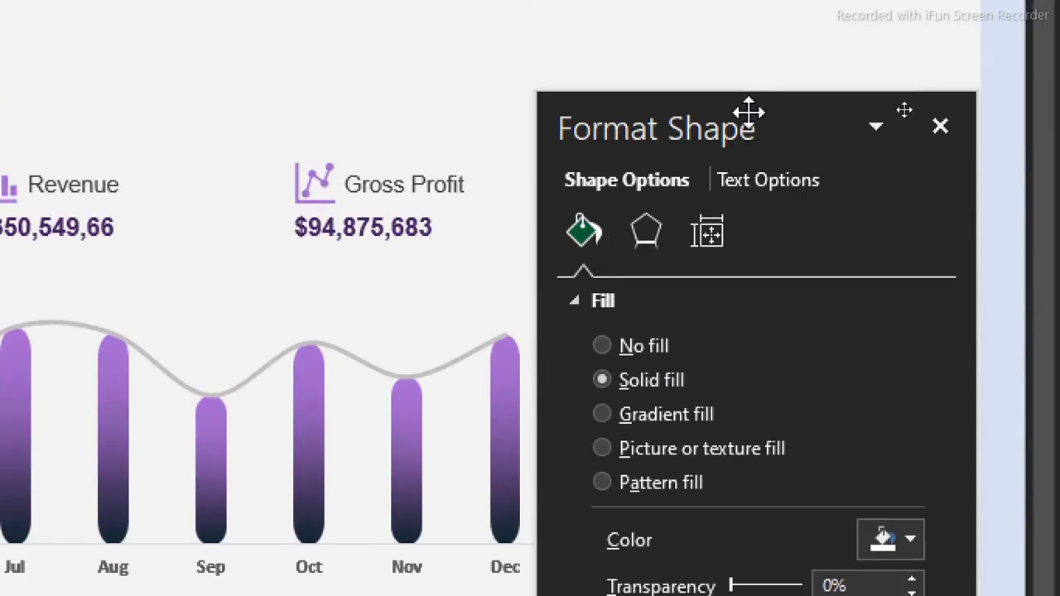
# - Apply the outer Offset: Top shadow preset to the white card so that it stands out
pyautogui.moveTo(749, 111); pyautogui.dragTo(49, 403)
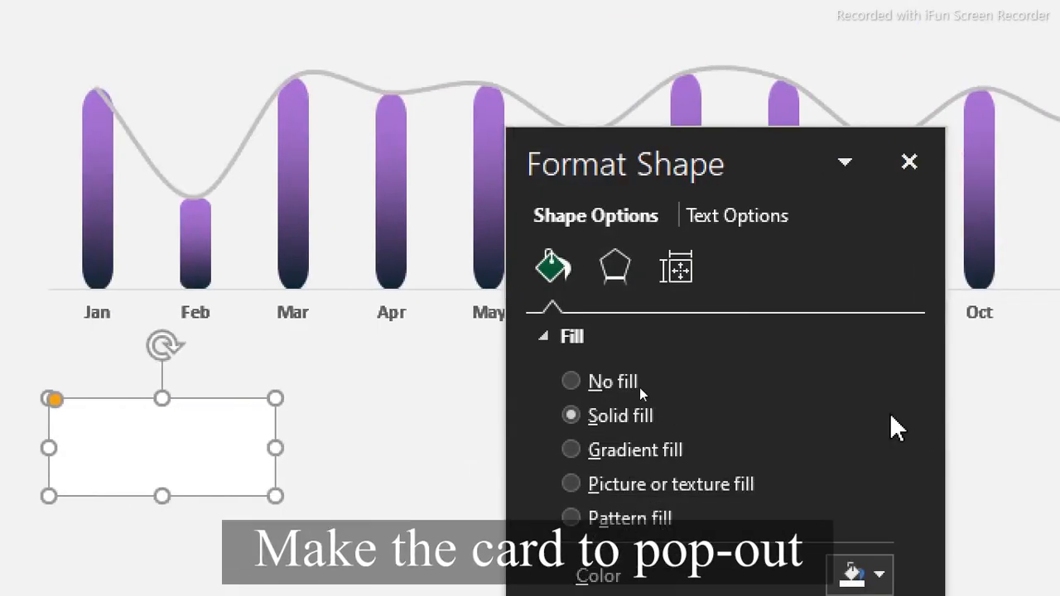
pyautogui.click(885, 266)
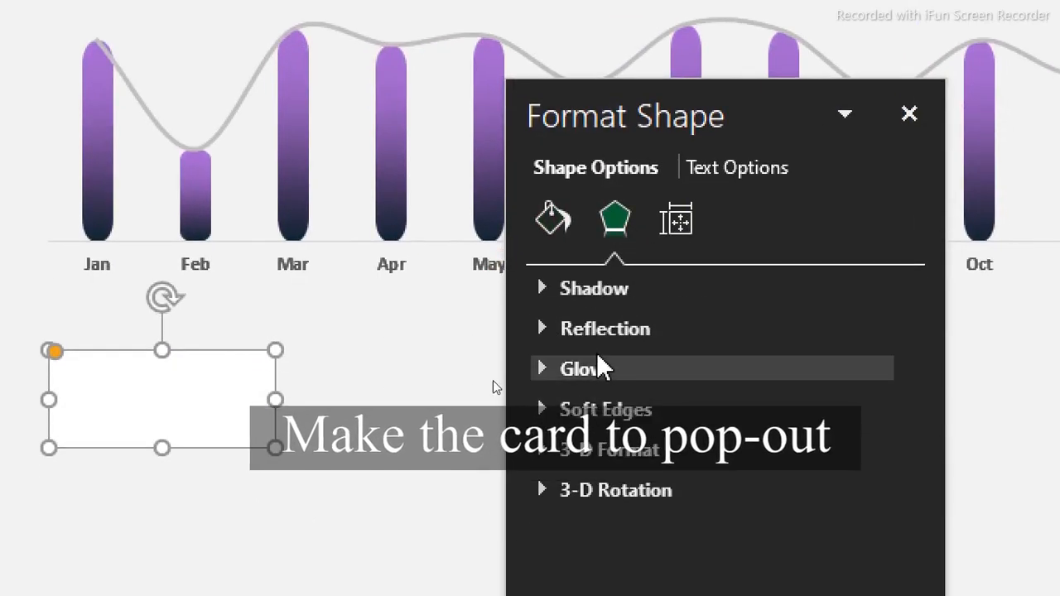
pyautogui.click(586, 289)
pyautogui.click(882, 332)
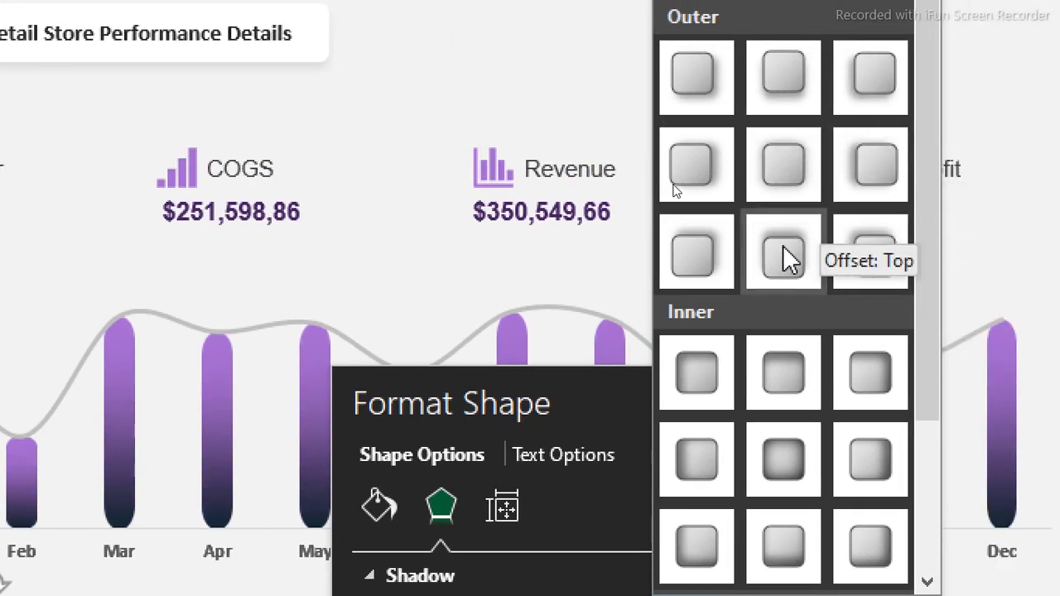
pyautogui.click(782, 247)
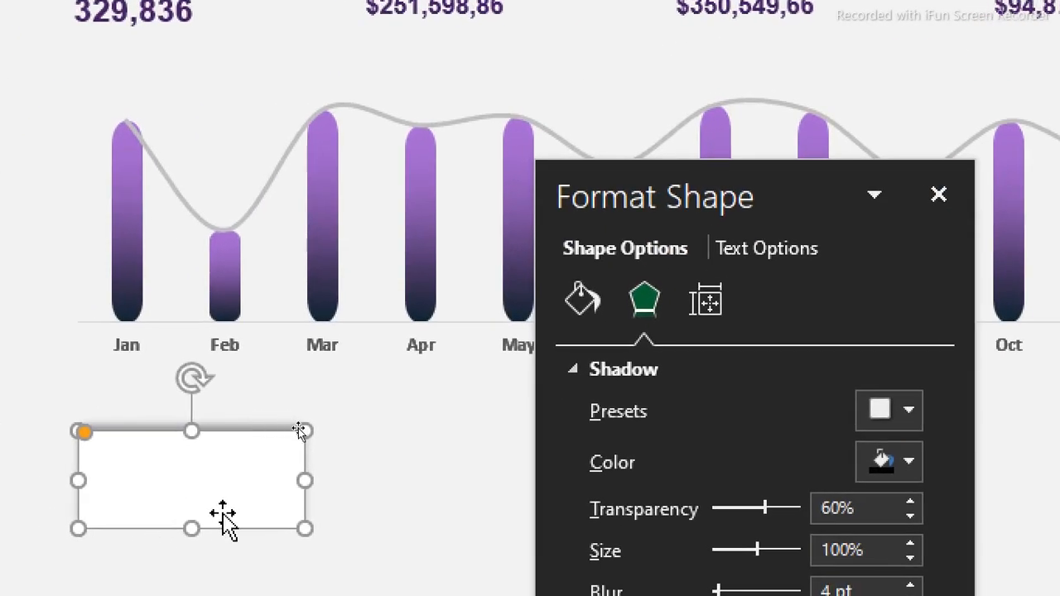
pyautogui.click(272, 562)
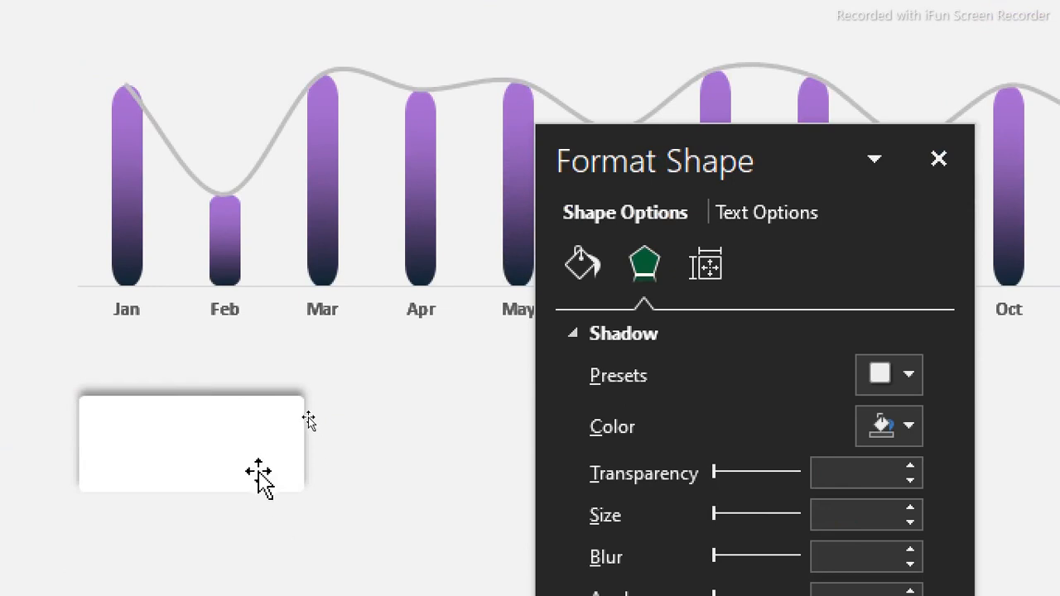
# - Try shadow transparencies of 93% and 94% on the white card
pyautogui.click(250, 447)
pyautogui.moveTo(767, 473); pyautogui.dragTo(795, 481)
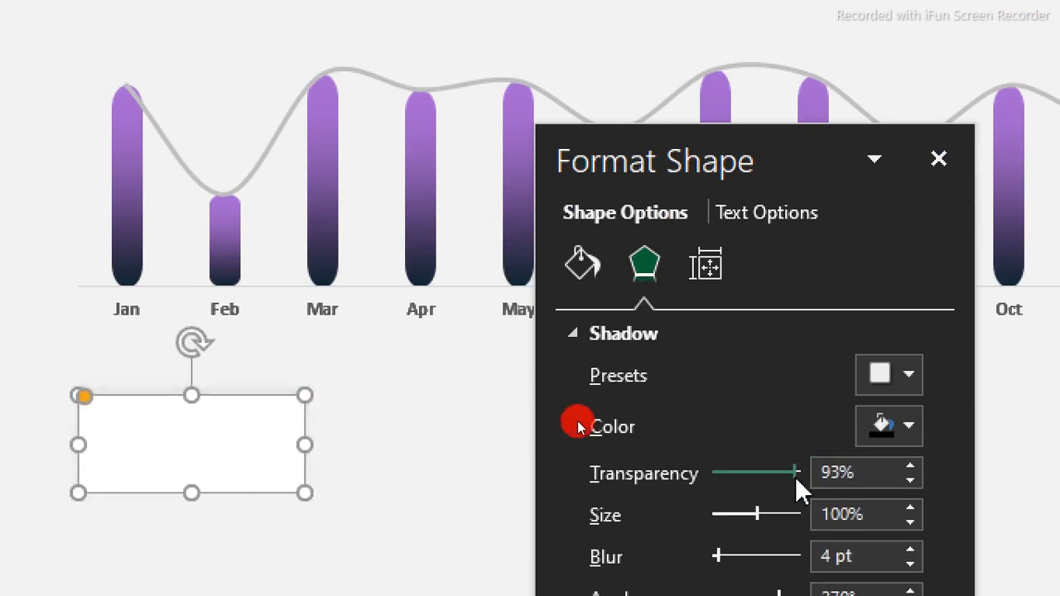
pyautogui.click(370, 546)
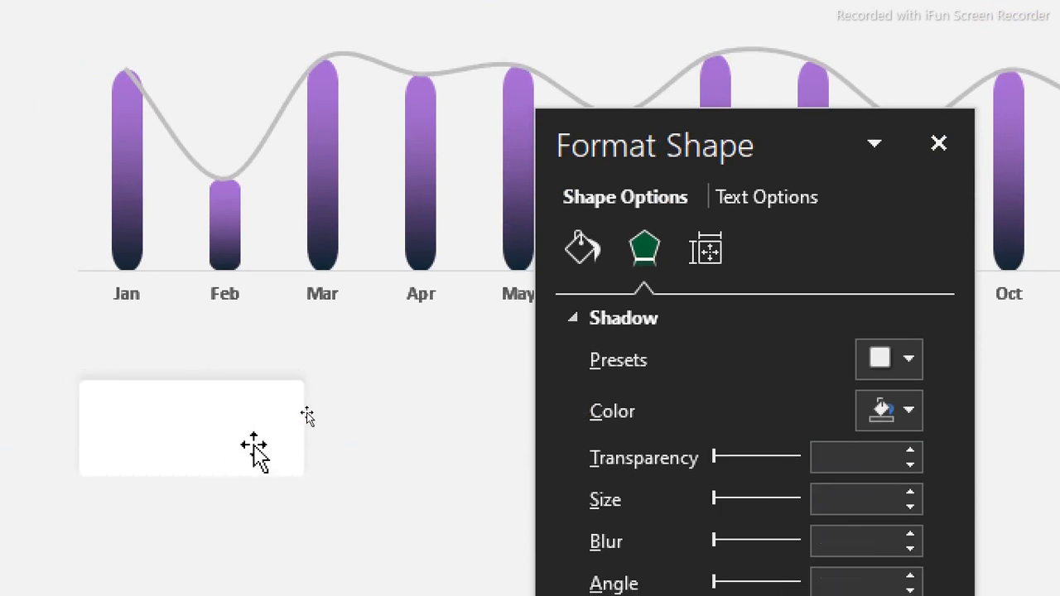
pyautogui.click(179, 439)
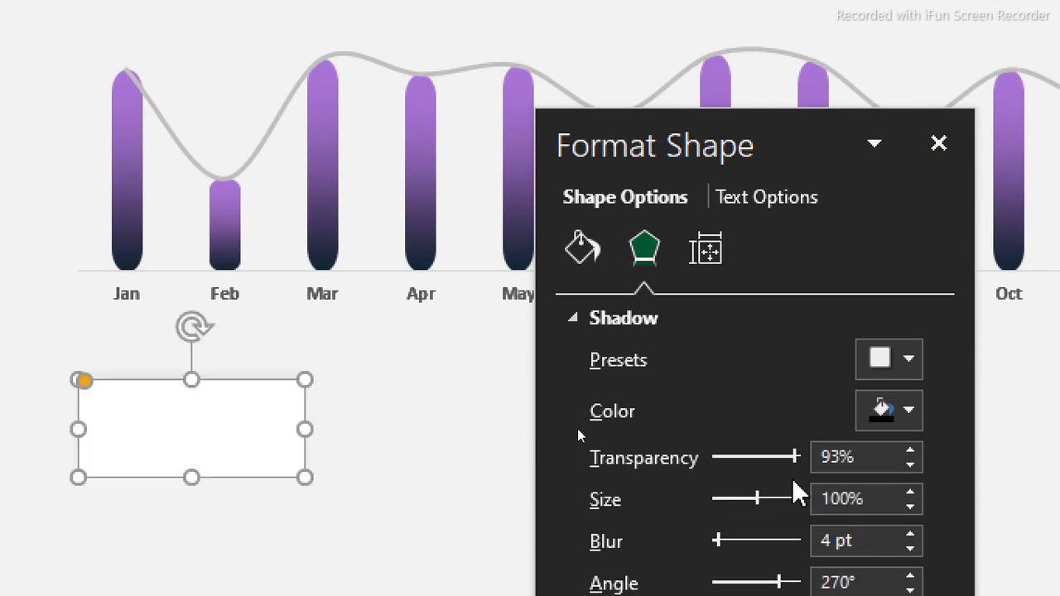
pyautogui.moveTo(793, 461); pyautogui.dragTo(795, 466)
pyautogui.click(398, 407)
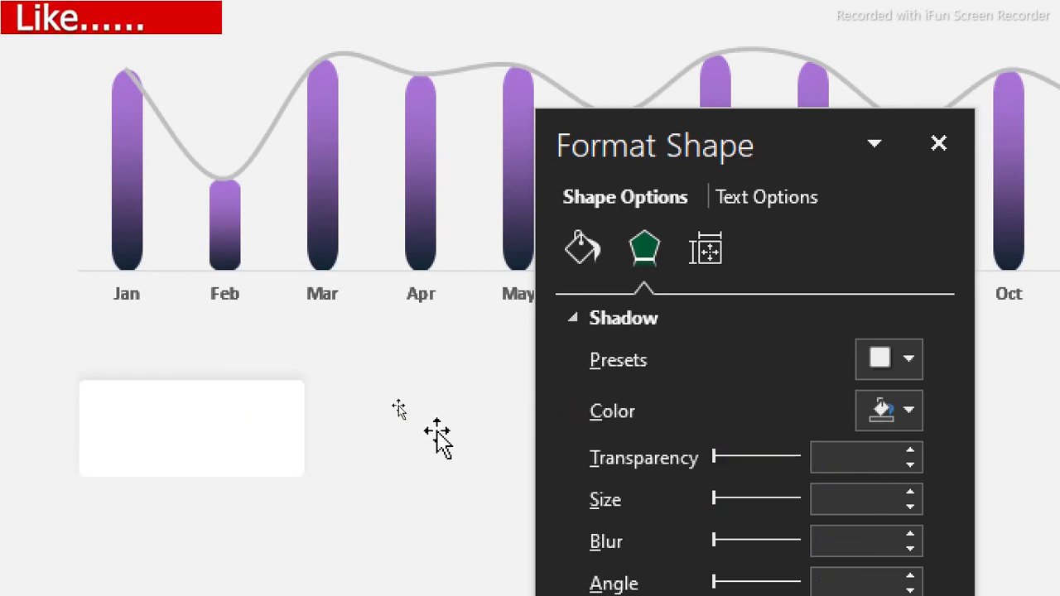
# - Set the white card's shadow transparency to 92%
pyautogui.click(284, 419)
pyautogui.click(837, 466)
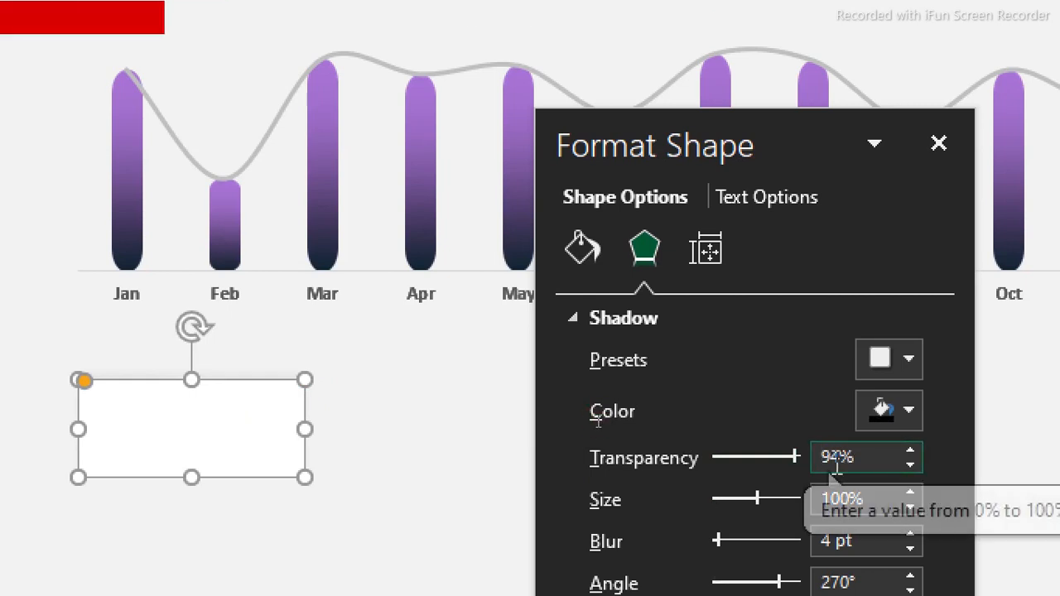
pyautogui.press('Delete')
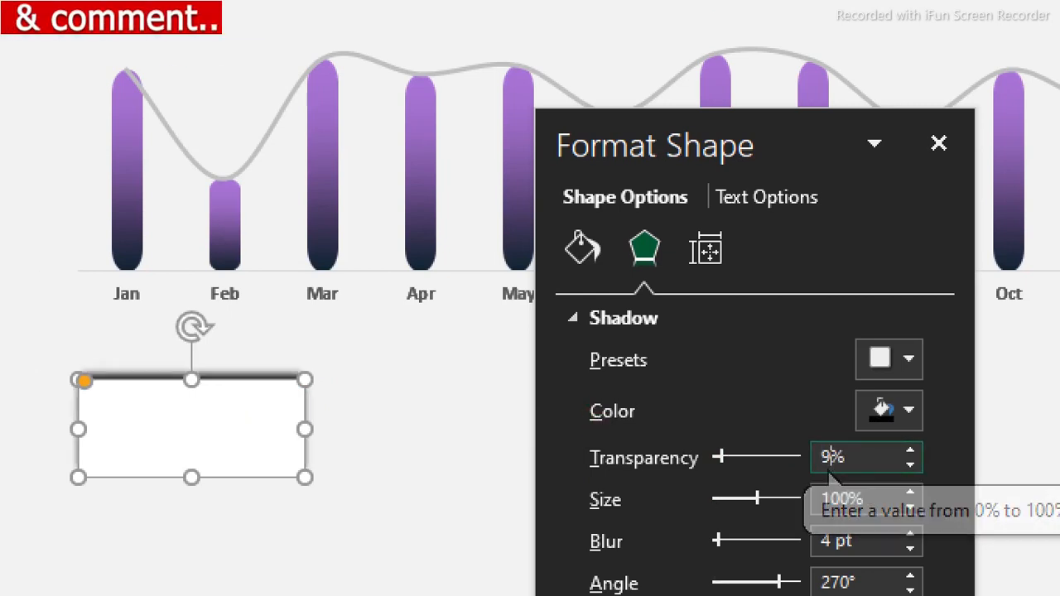
pyautogui.write('2')
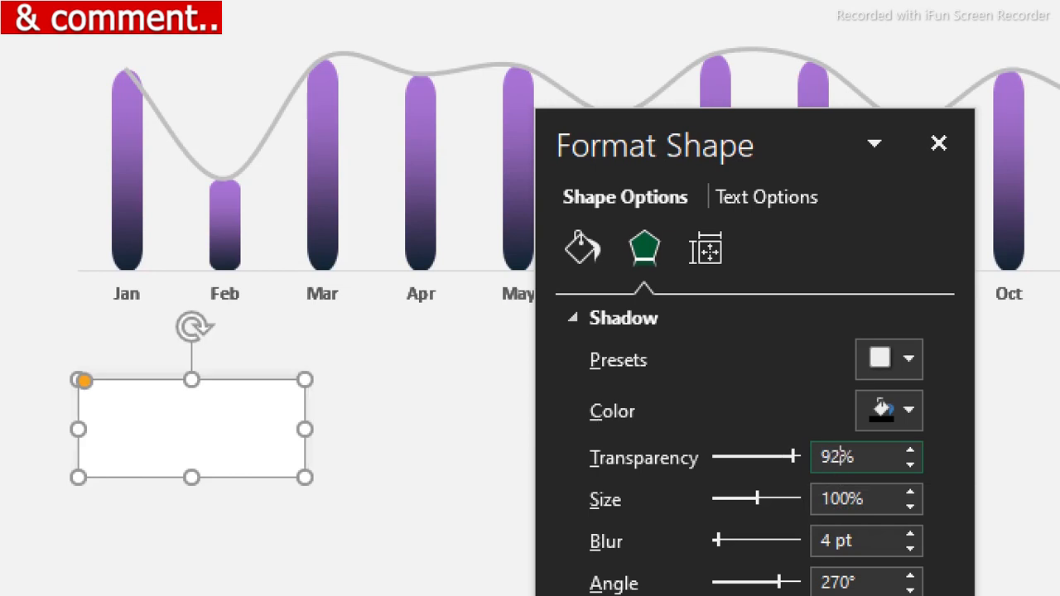
pyautogui.click(415, 448)
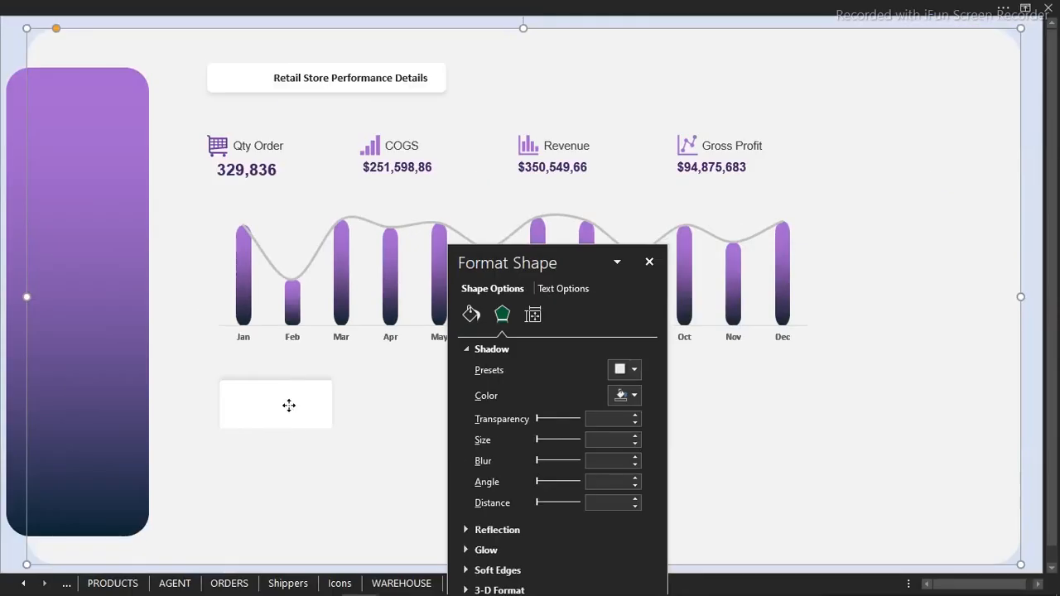
# - Close the shape formatting settings and nudge the white card slightly to the right beneath the chart's Jan and Feb columns
pyautogui.click(289, 405)
pyautogui.click(272, 526)
pyautogui.click(649, 263)
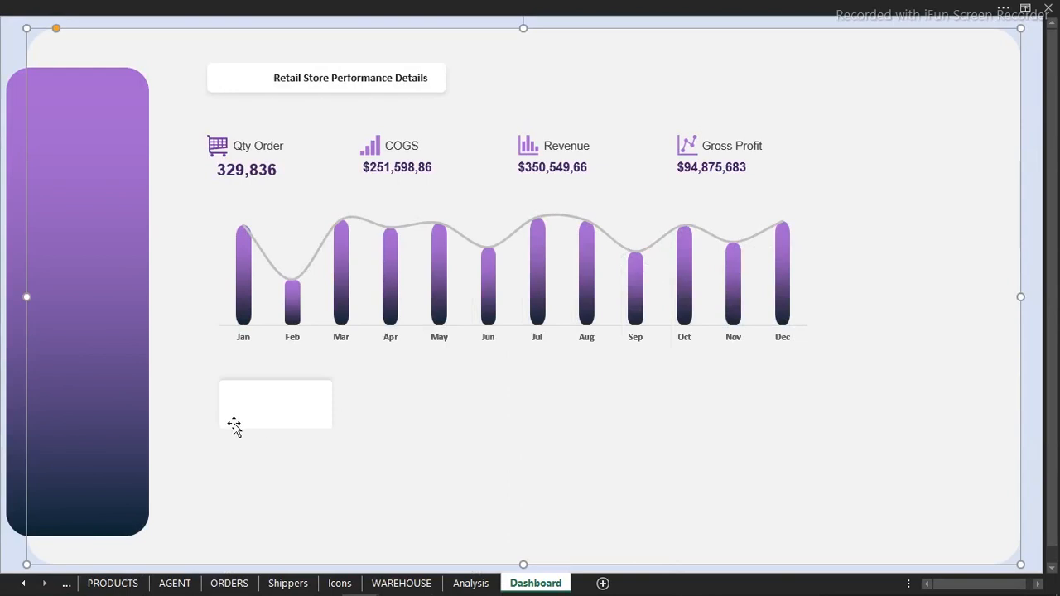
pyautogui.click(265, 411)
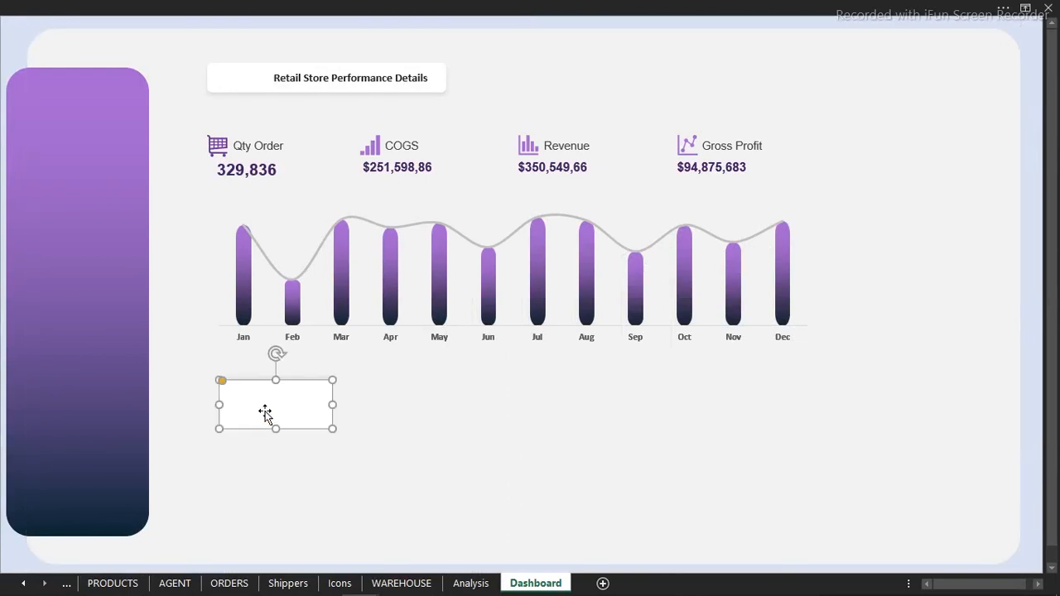
pyautogui.moveTo(265, 412); pyautogui.dragTo(271, 411)
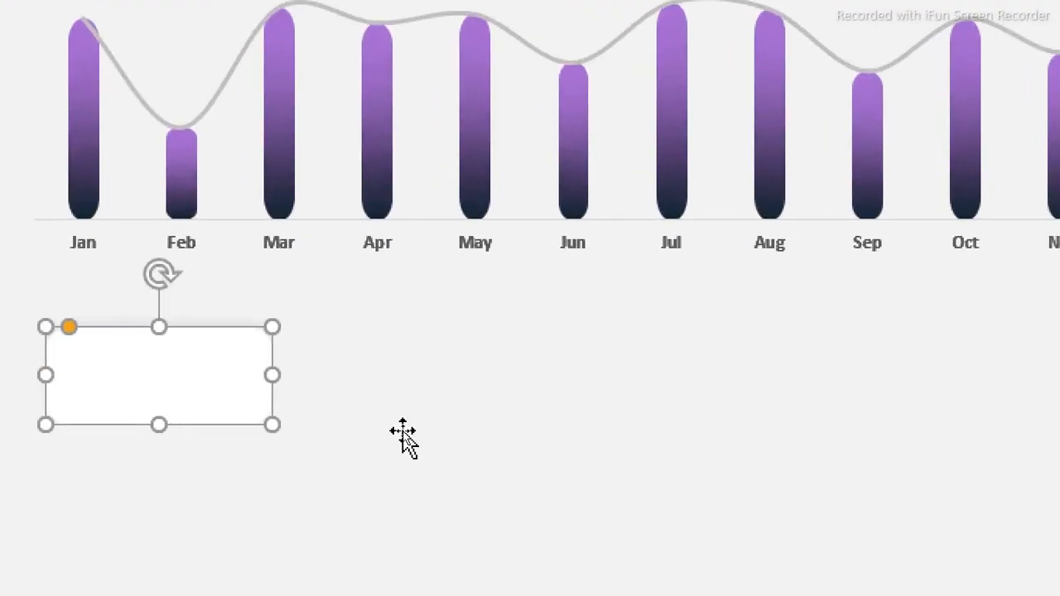
pyautogui.click(377, 447)
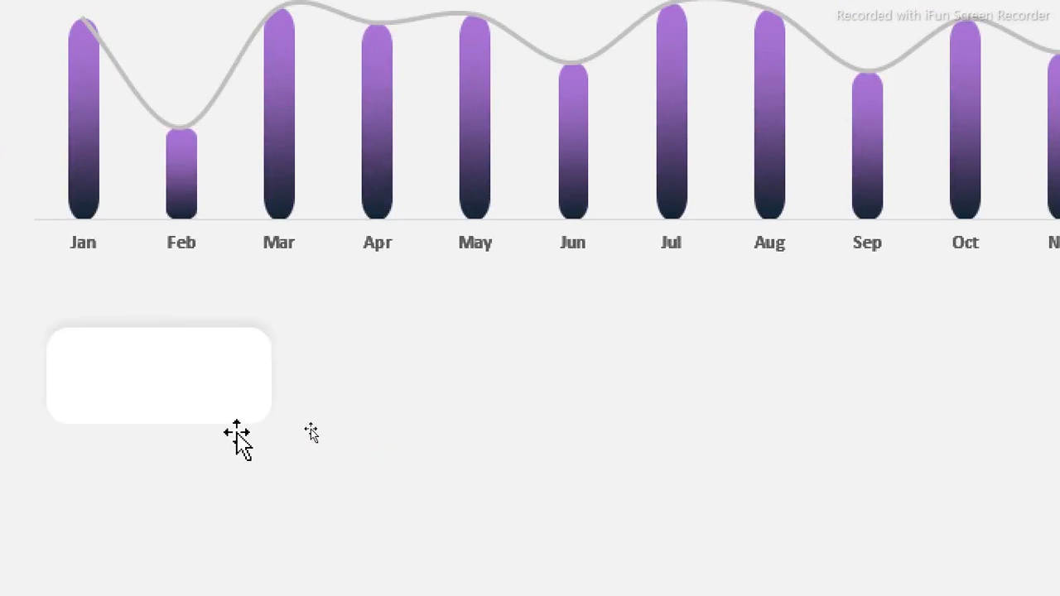
# - Duplicate the white card three times in a row beneath the chart, with the last copy under the Nov and Dec columns
pyautogui.click(199, 382)
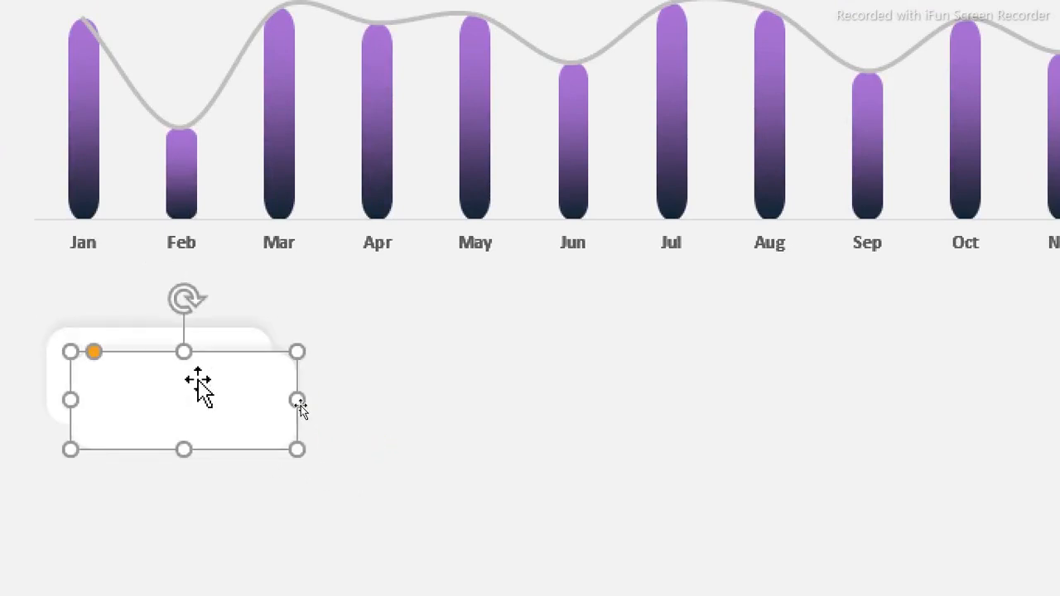
pyautogui.moveTo(197, 380); pyautogui.dragTo(462, 356)
pyautogui.hotkey('ctrl', 'd')
pyautogui.hotkey('ctrl', 'd')
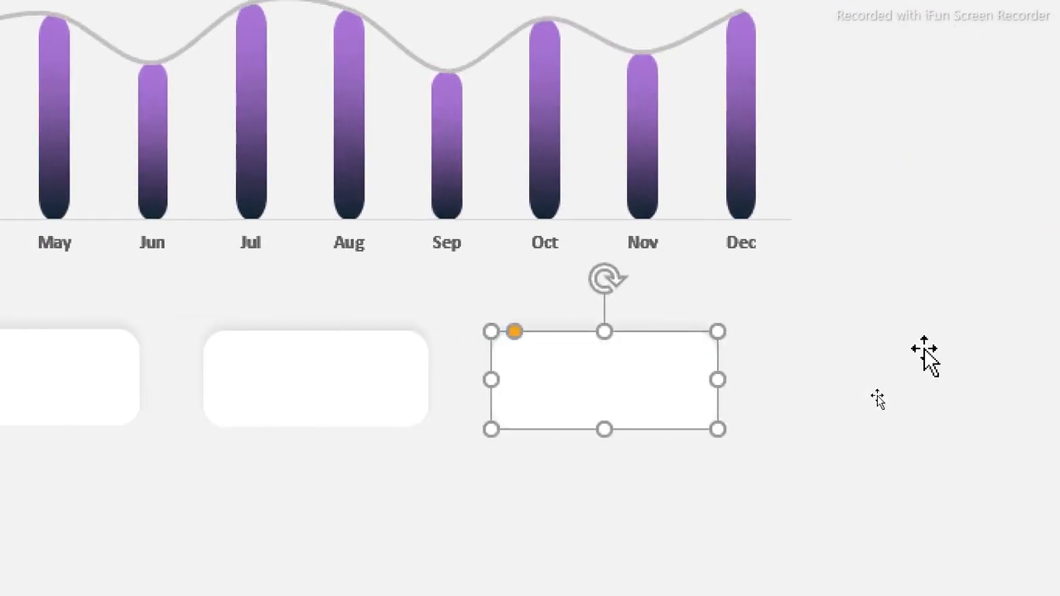
pyautogui.moveTo(626, 383); pyautogui.dragTo(693, 377)
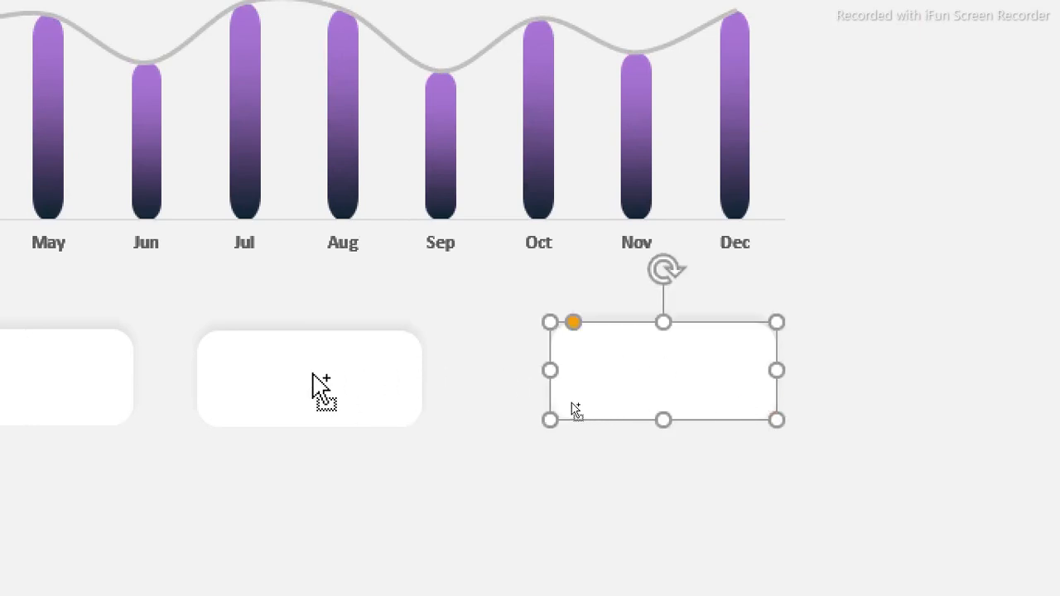
# - Align the four white cards by their top edges and distribute them horizontally
pyautogui.keyDown('shift'); pyautogui.click(310, 376); pyautogui.keyUp('shift')
pyautogui.keyDown('shift'); pyautogui.click(6, 396); pyautogui.keyUp('shift')
pyautogui.keyDown('shift'); pyautogui.click(135, 400); pyautogui.keyUp('shift')
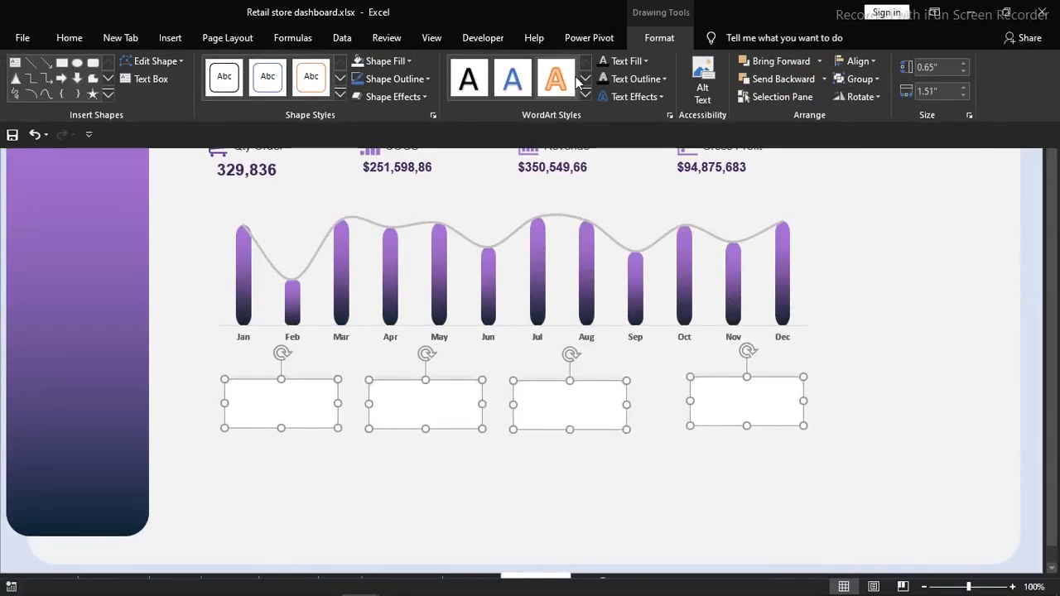
pyautogui.click(852, 60)
pyautogui.click(876, 138)
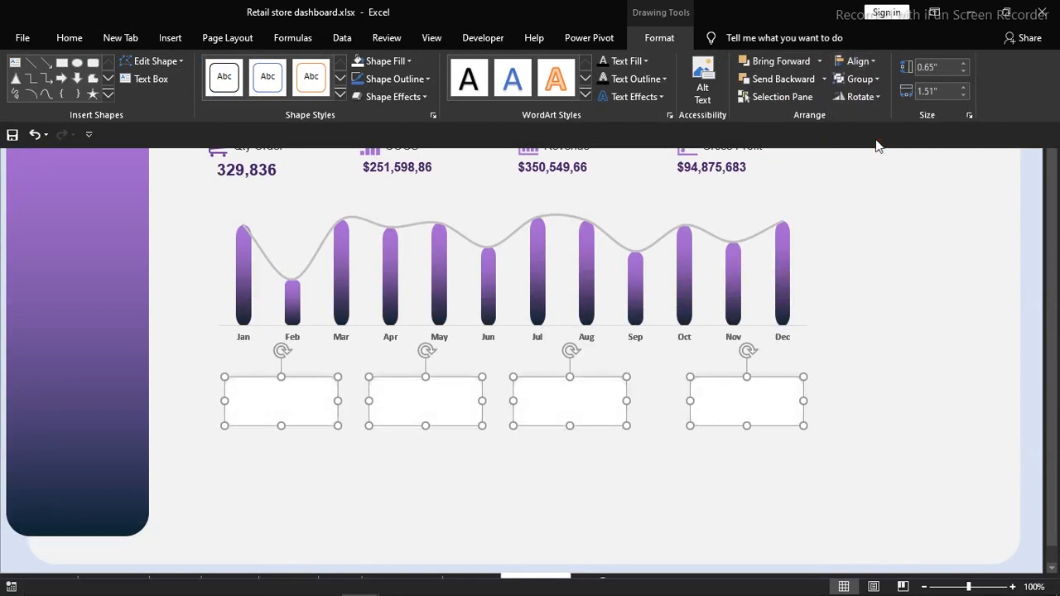
pyautogui.click(861, 68)
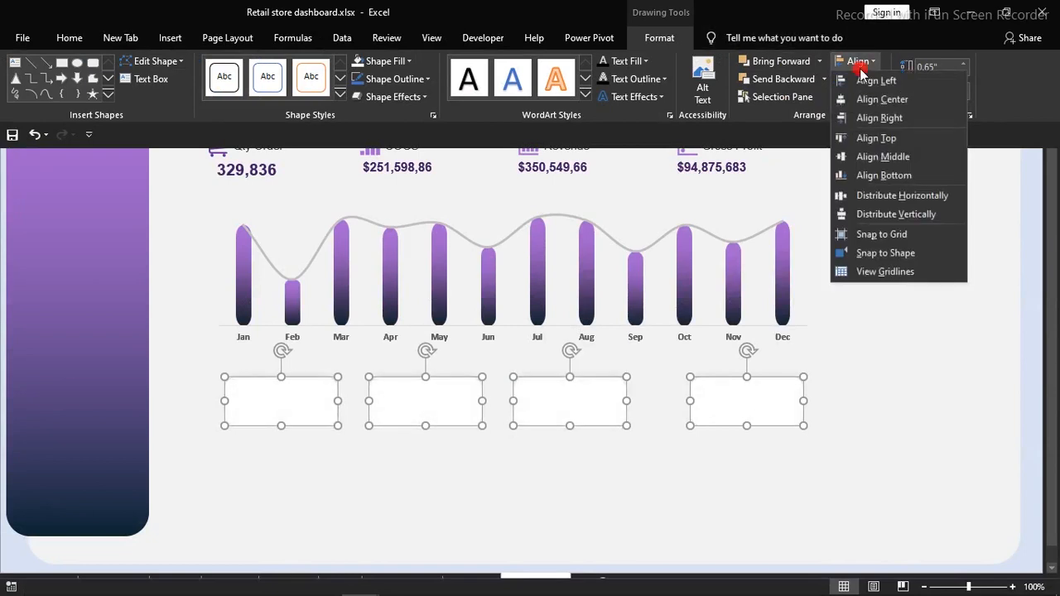
pyautogui.click(874, 194)
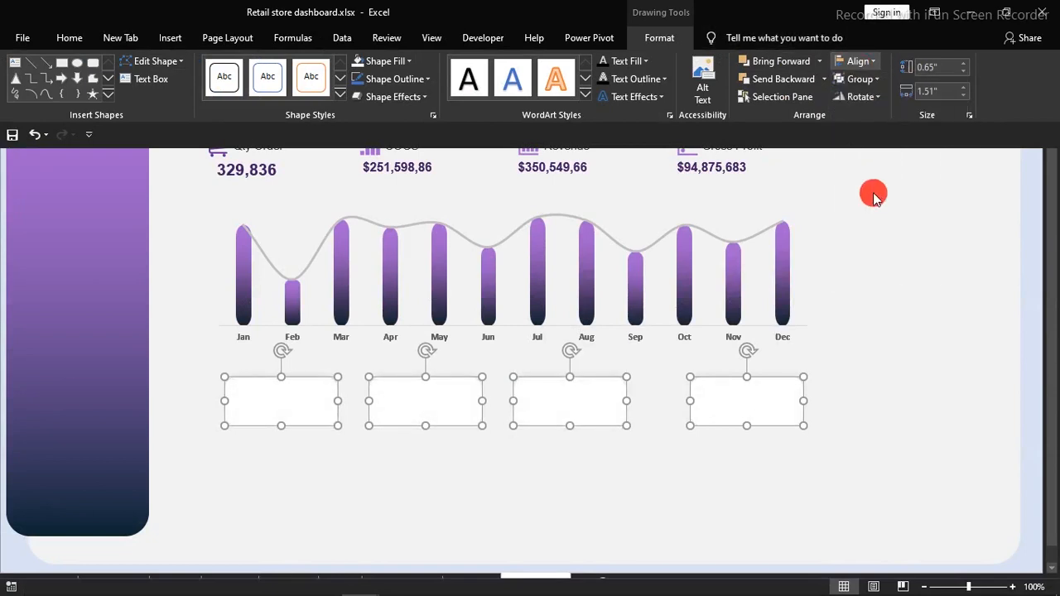
pyautogui.hotkey('ctrl', 'shift', 'F1')
pyautogui.click(608, 483)
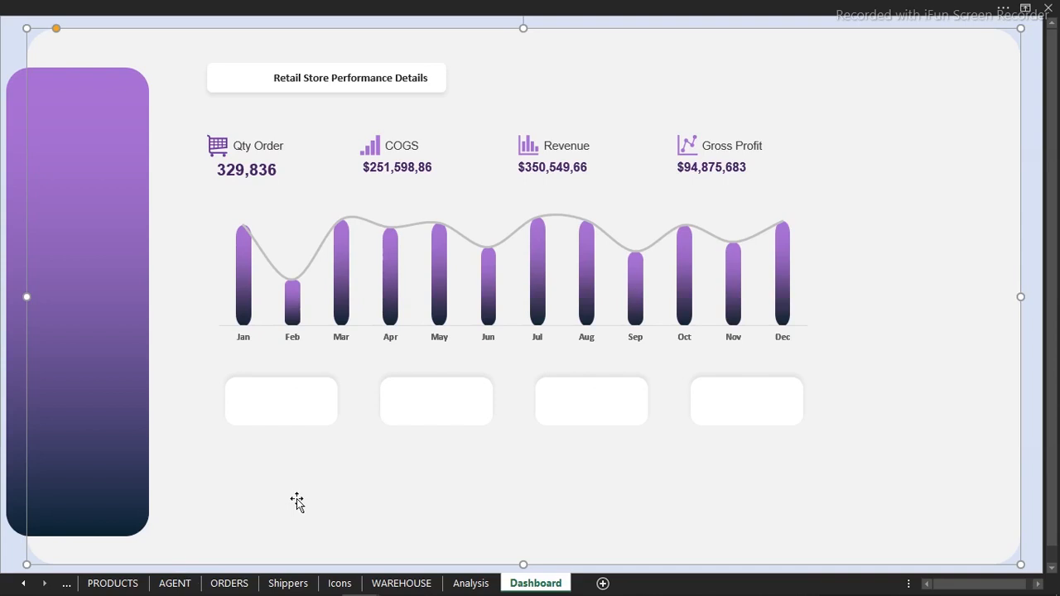
# - Enter the heading "Logistic with delivery cost" in cell M2 of the Analysis sheet
pyautogui.click(471, 584)
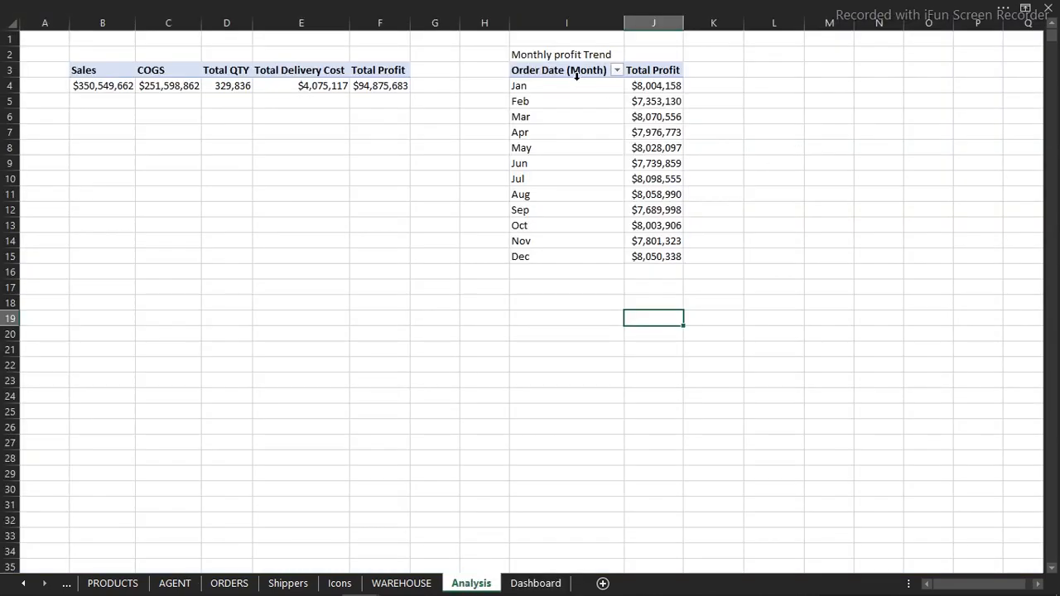
pyautogui.click(821, 54)
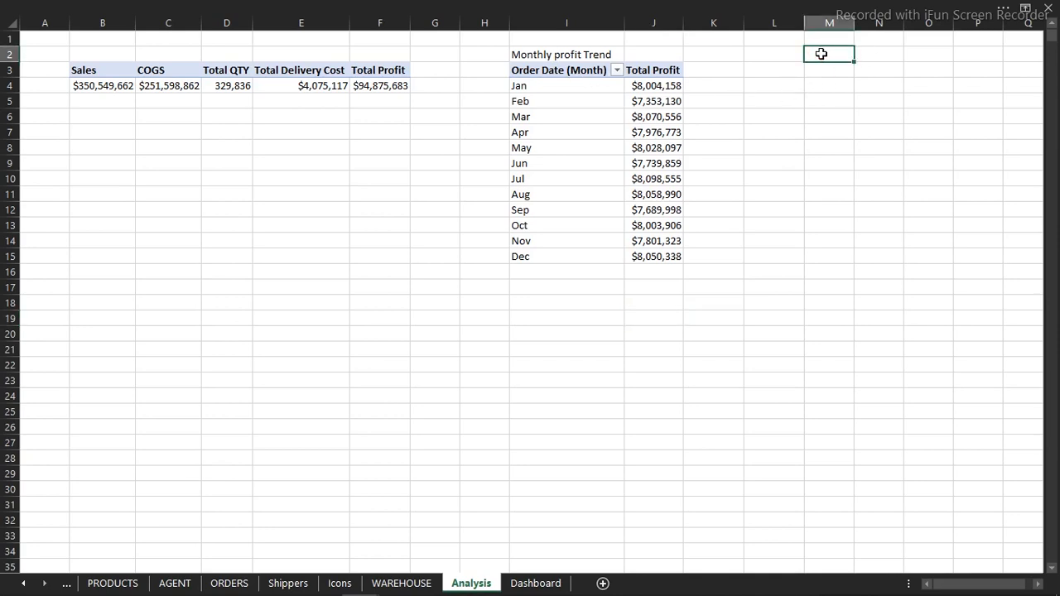
pyautogui.write('Logistic with delivery cost')
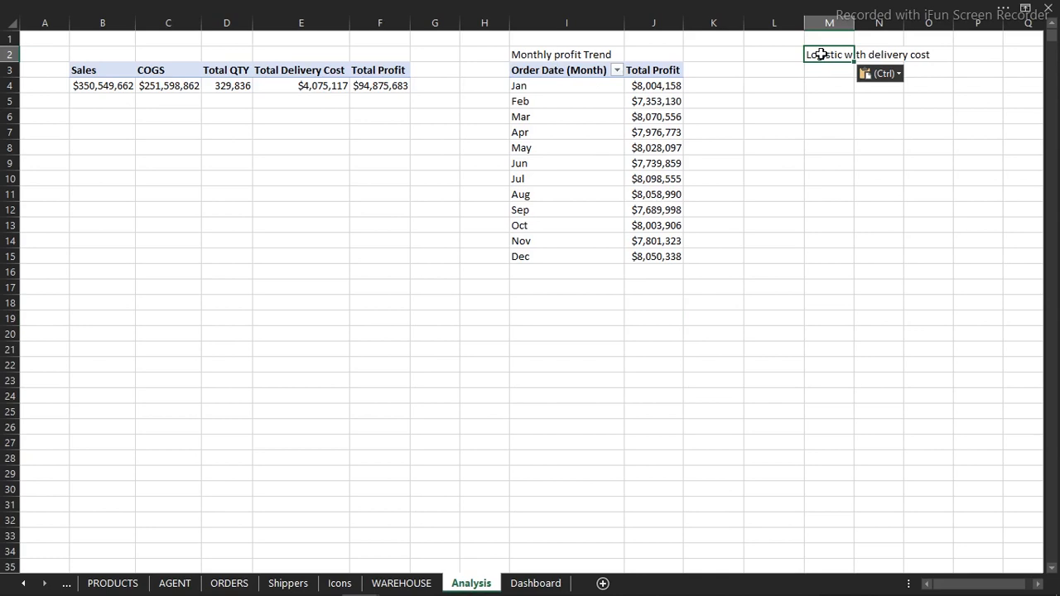
# - Copy the monthly profit PivotTable and paste it into cell M3, under the logistics heading
pyautogui.moveTo(566, 69); pyautogui.dragTo(664, 255)
pyautogui.hotkey('ctrl', 'c')
pyautogui.click(735, 221)
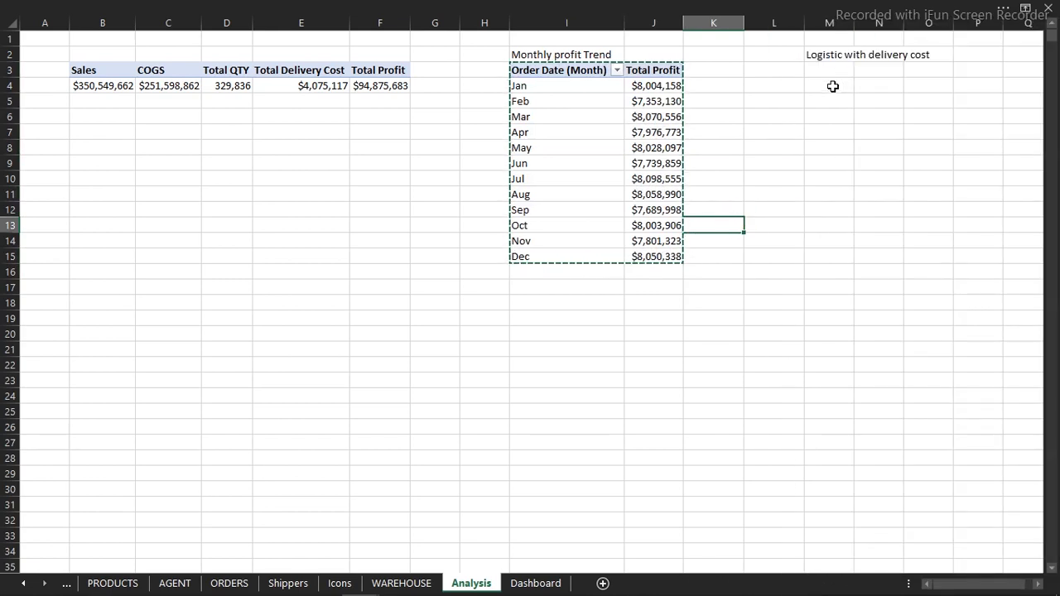
pyautogui.click(831, 87)
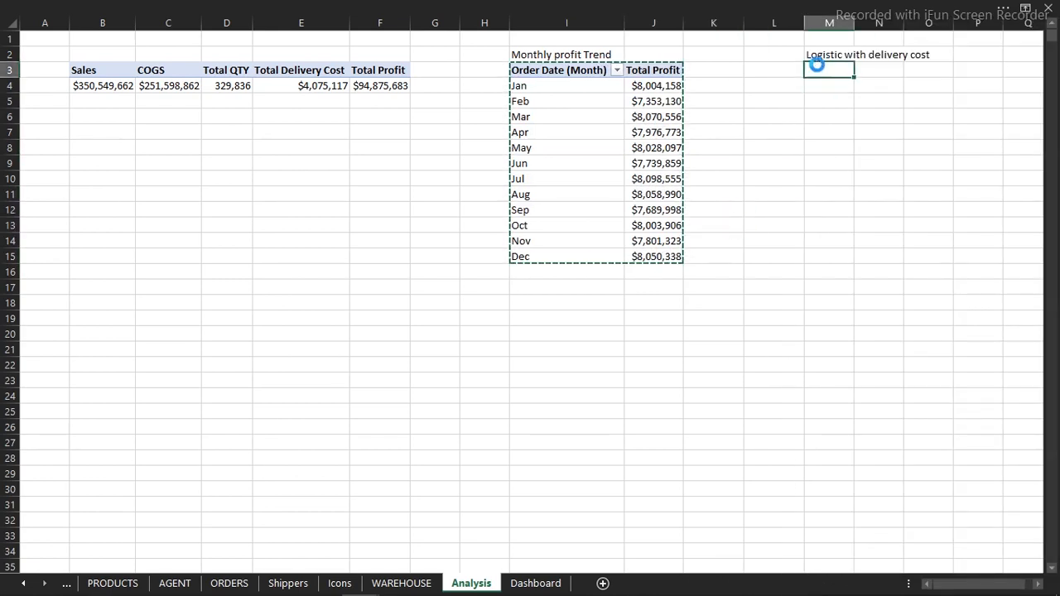
pyautogui.hotkey('ctrl', 'v')
# - Replace Order Date (Month) with the Shippers field from Dime_Logistics as the rows of the pasted PivotTable
pyautogui.moveTo(722, 584); pyautogui.dragTo(763, 587)
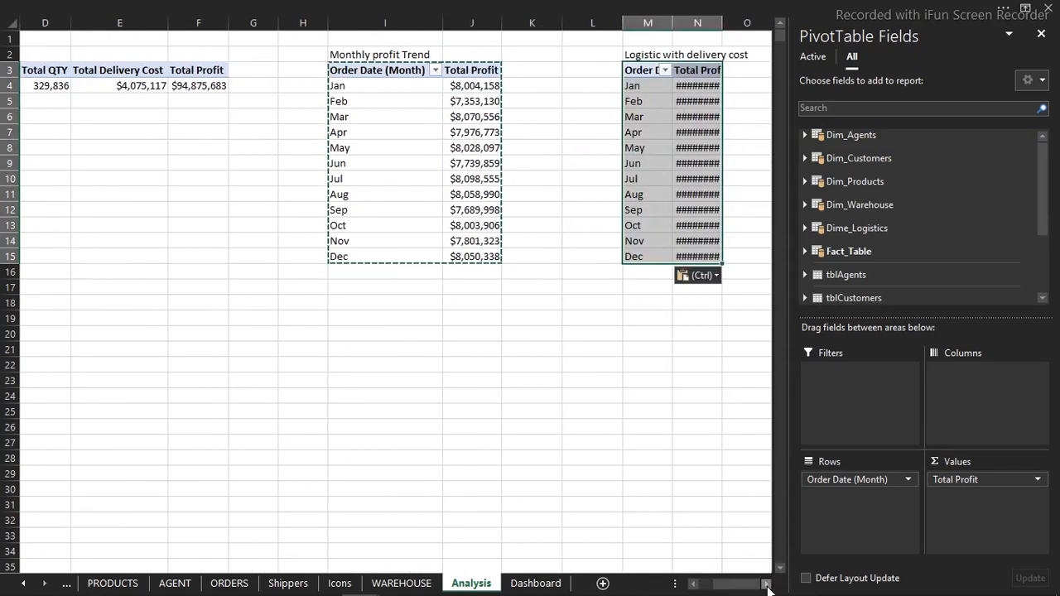
pyautogui.click(768, 585)
pyautogui.click(769, 586)
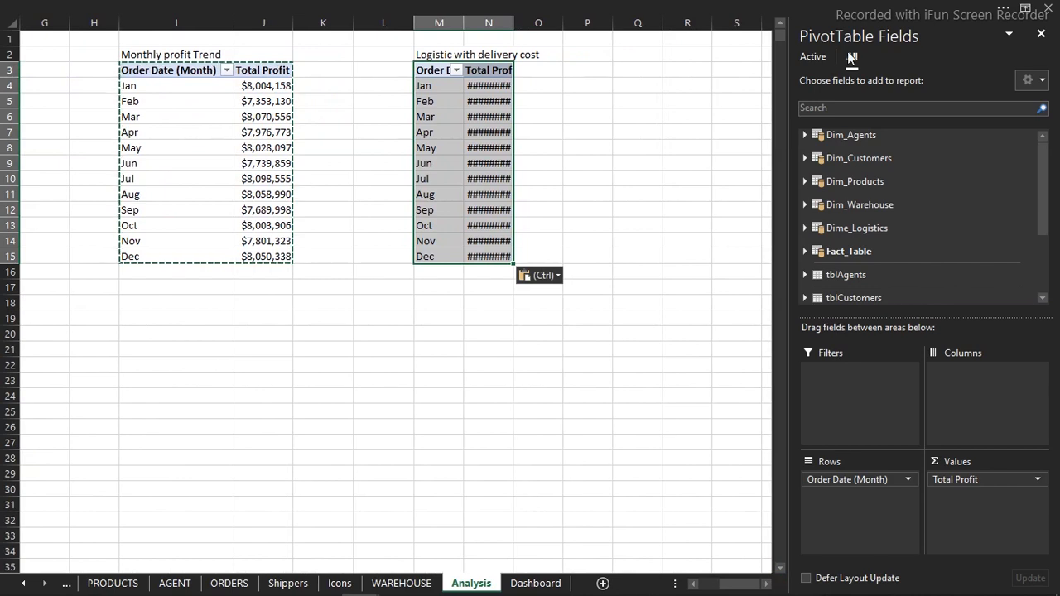
pyautogui.click(810, 60)
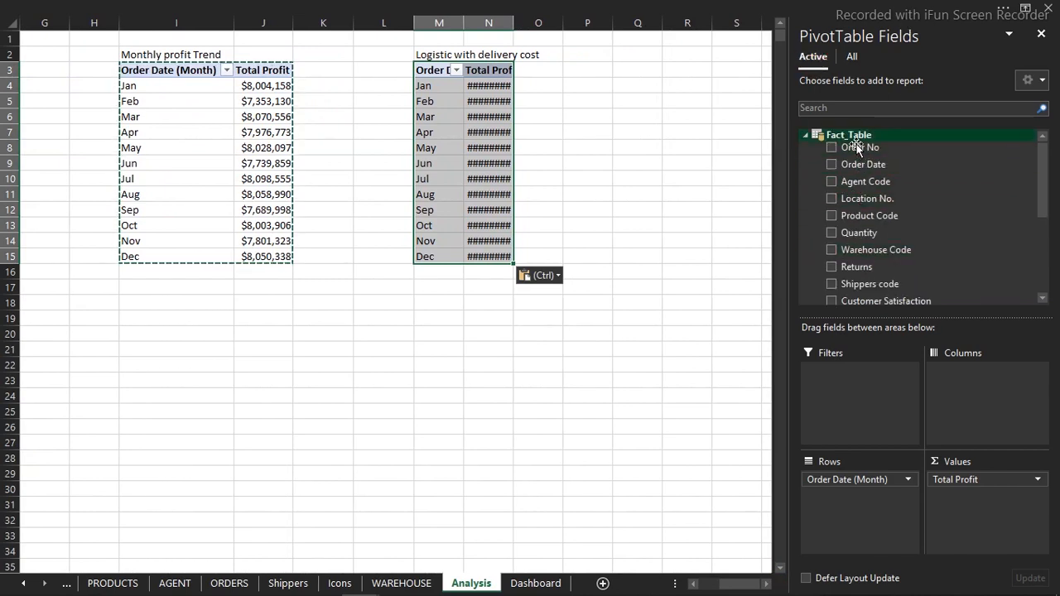
pyautogui.click(858, 65)
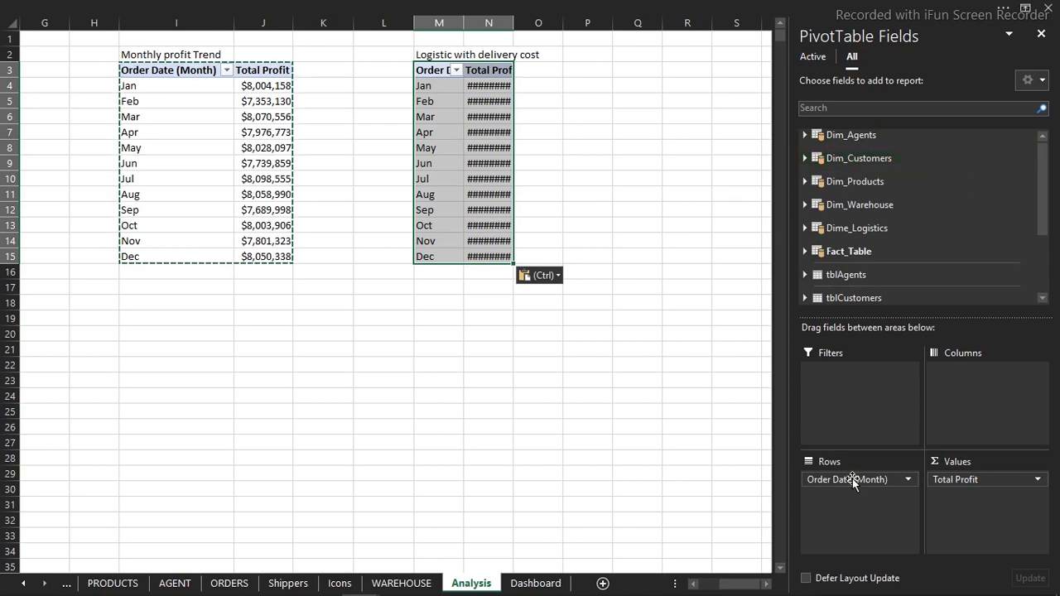
pyautogui.moveTo(855, 484); pyautogui.dragTo(709, 472)
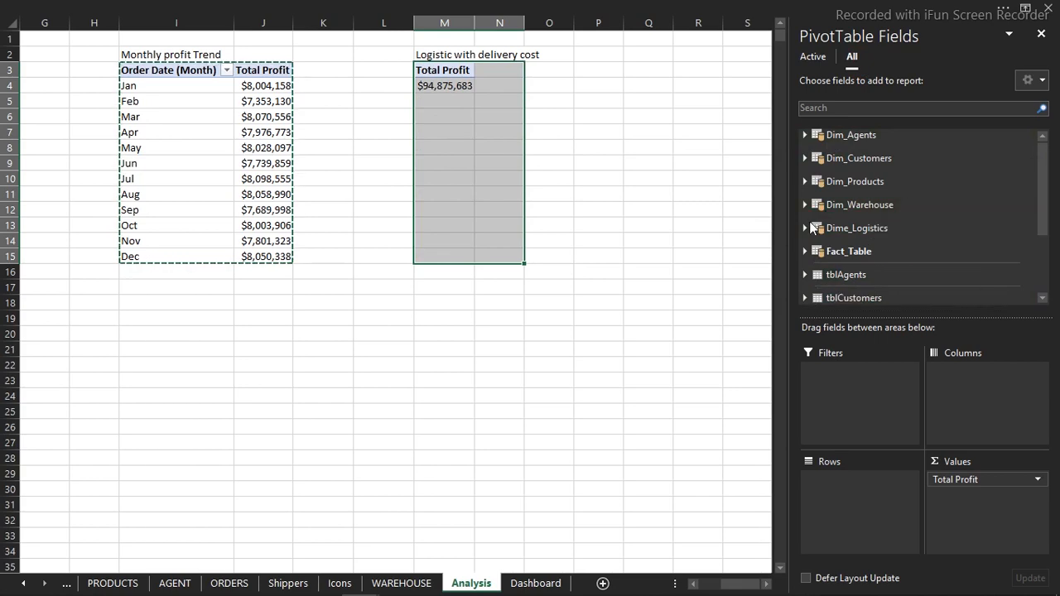
pyautogui.click(807, 229)
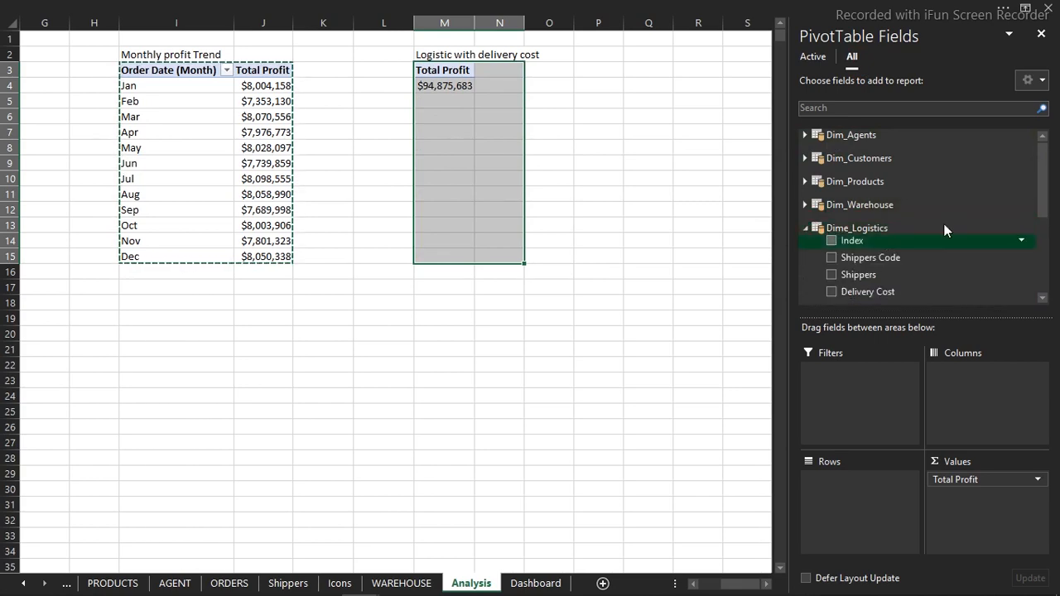
pyautogui.moveTo(865, 274); pyautogui.dragTo(846, 494)
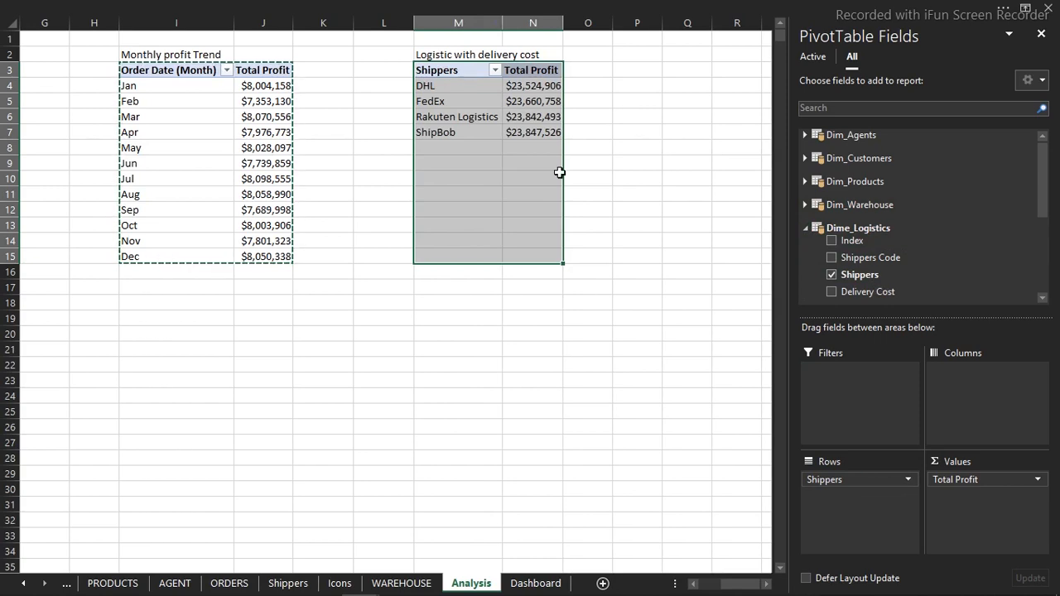
# - Replace Total Profit with the Total Delivery Cost measure from Fact_Table as the values of the shippers PivotTable
pyautogui.moveTo(969, 482); pyautogui.dragTo(706, 430)
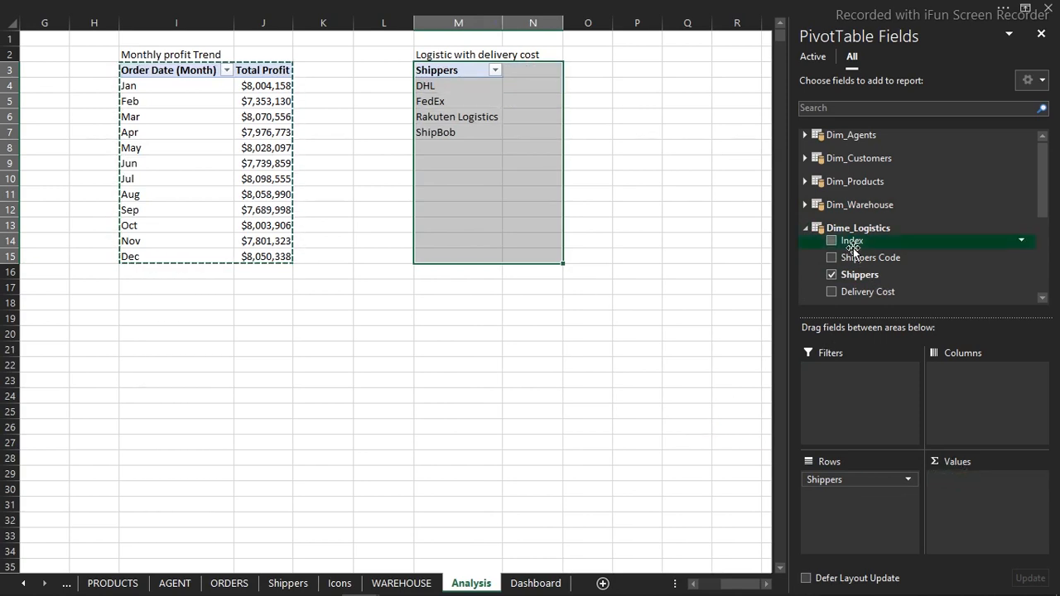
pyautogui.click(807, 228)
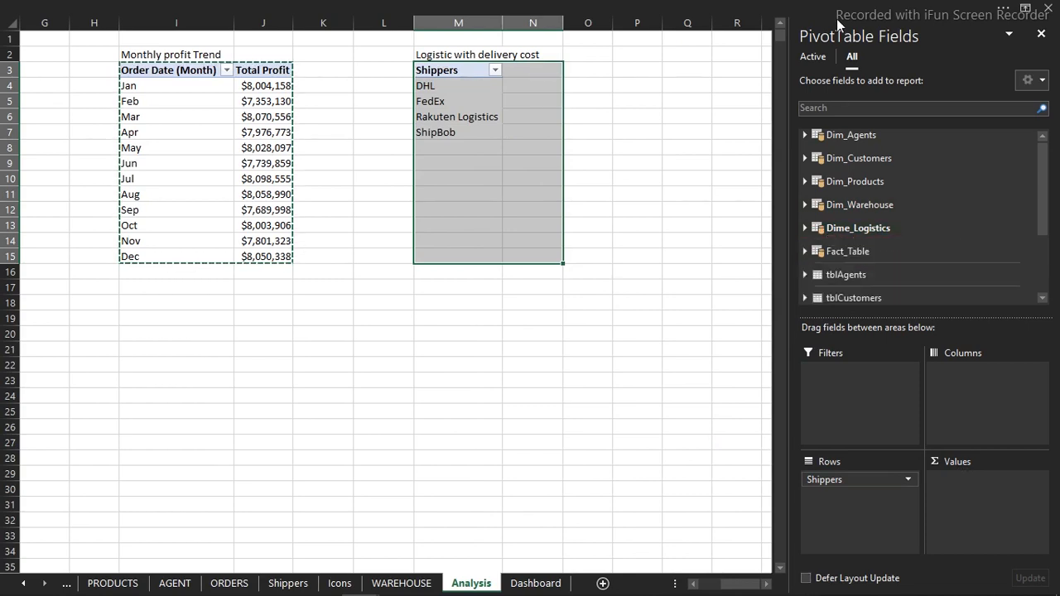
pyautogui.click(812, 56)
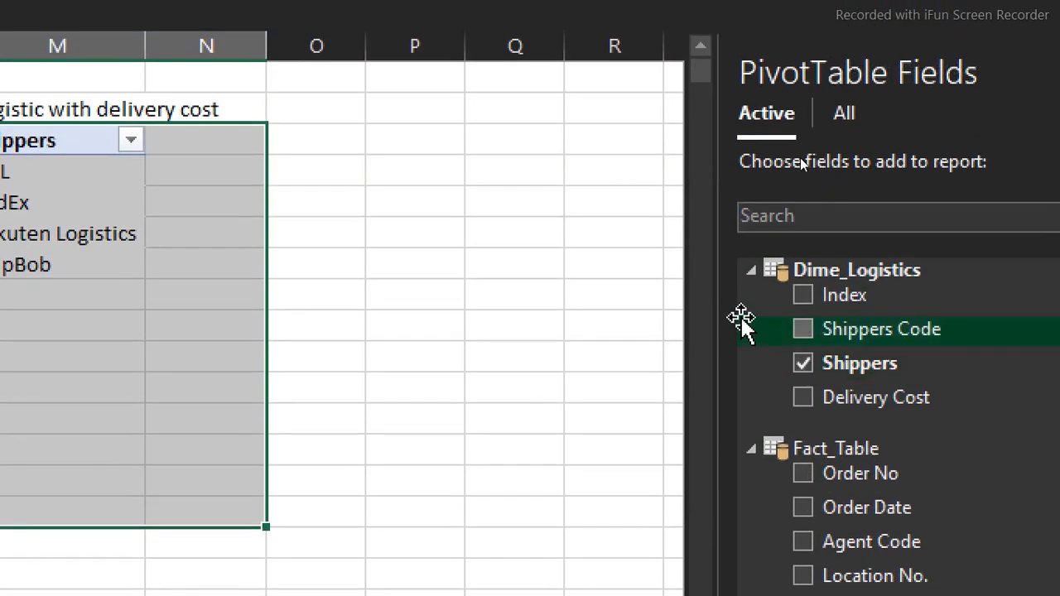
pyautogui.click(750, 271)
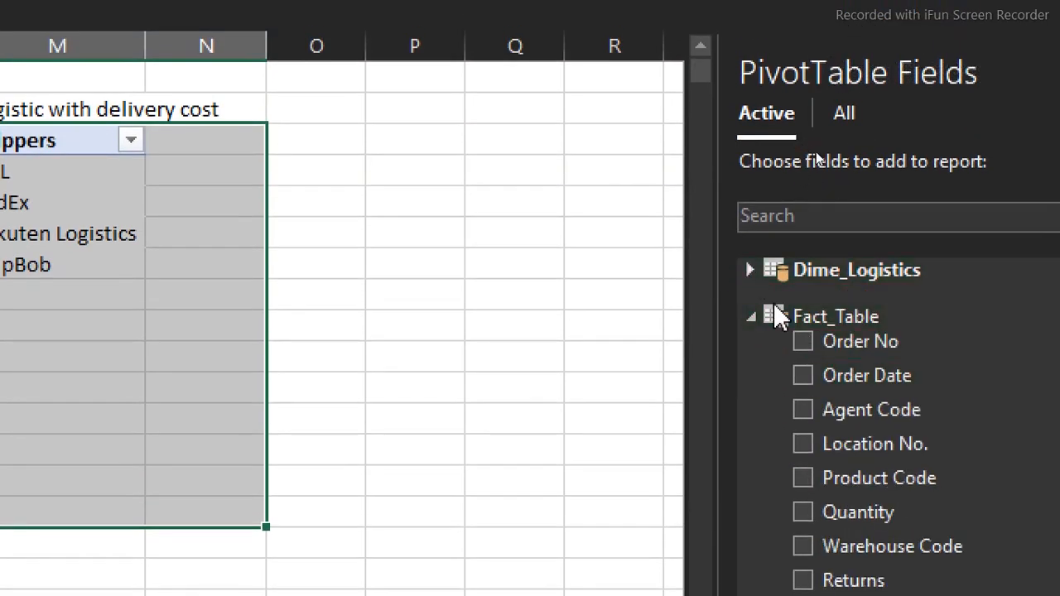
pyautogui.click(753, 316)
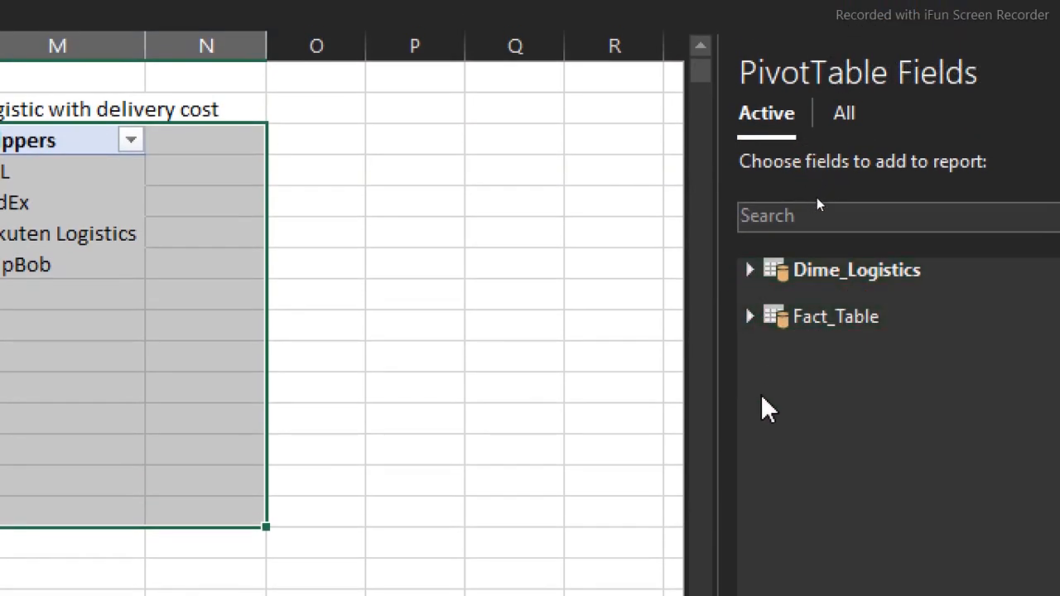
pyautogui.click(840, 120)
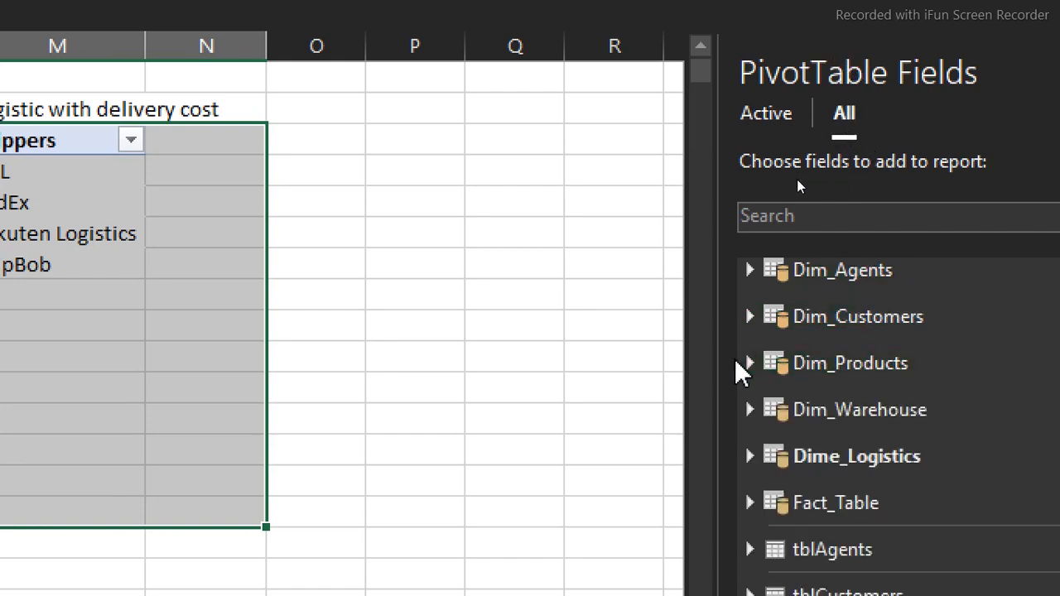
pyautogui.click(762, 129)
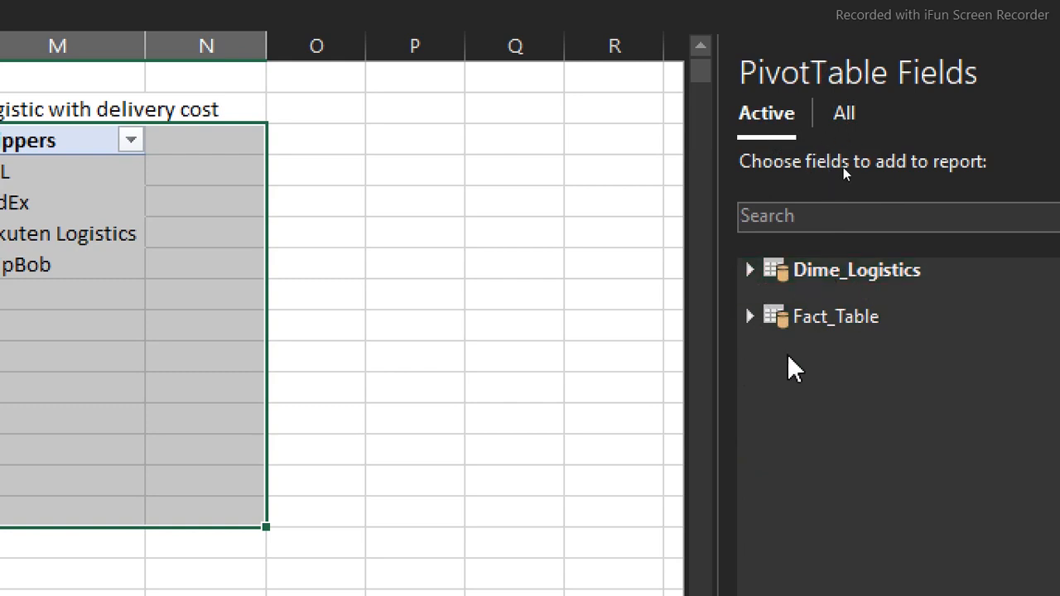
pyautogui.click(815, 322)
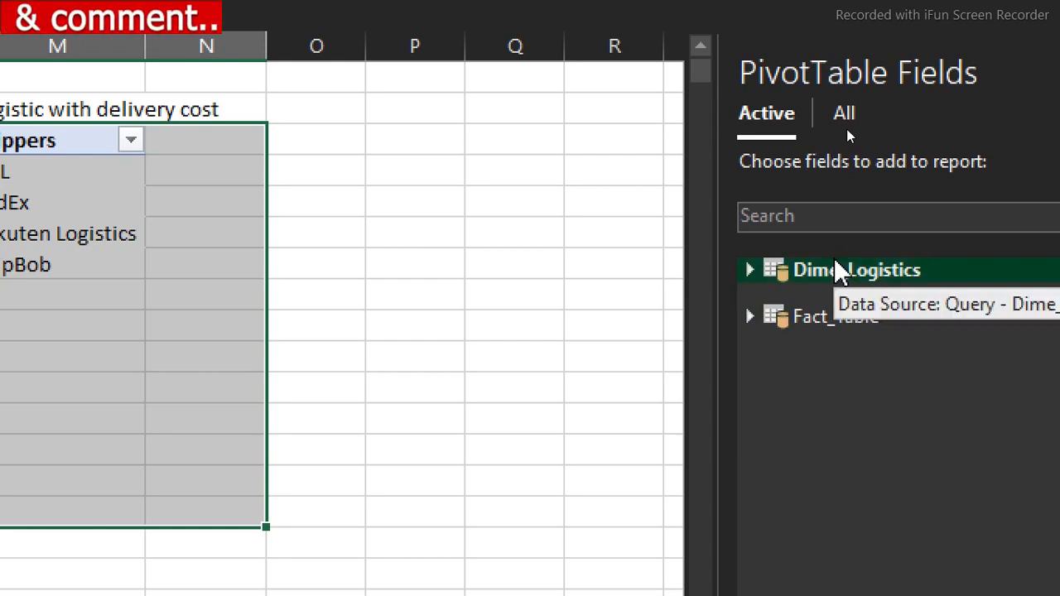
pyautogui.click(750, 317)
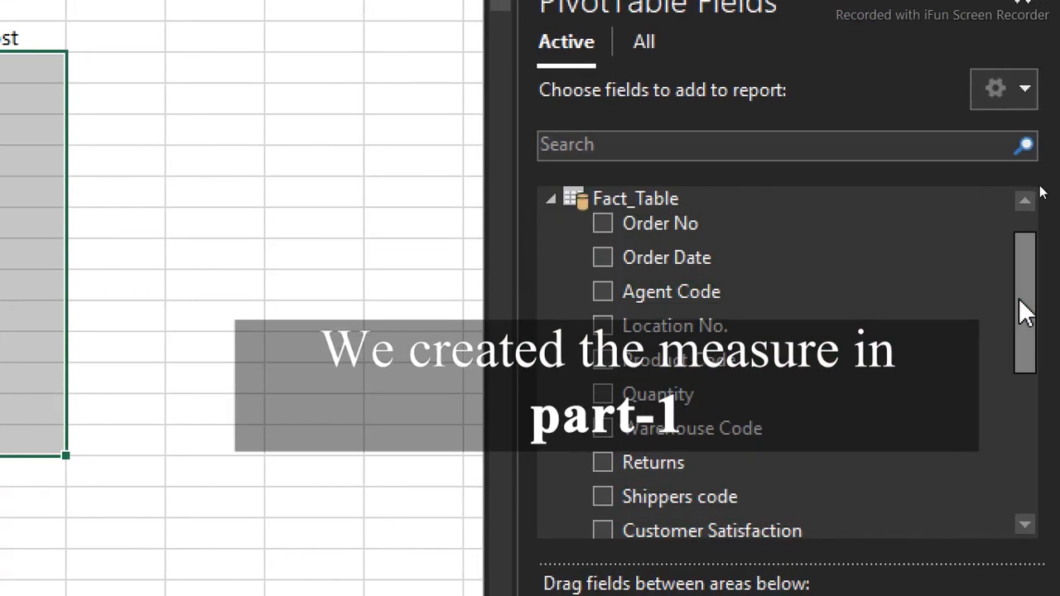
pyautogui.moveTo(1020, 299); pyautogui.dragTo(1027, 439)
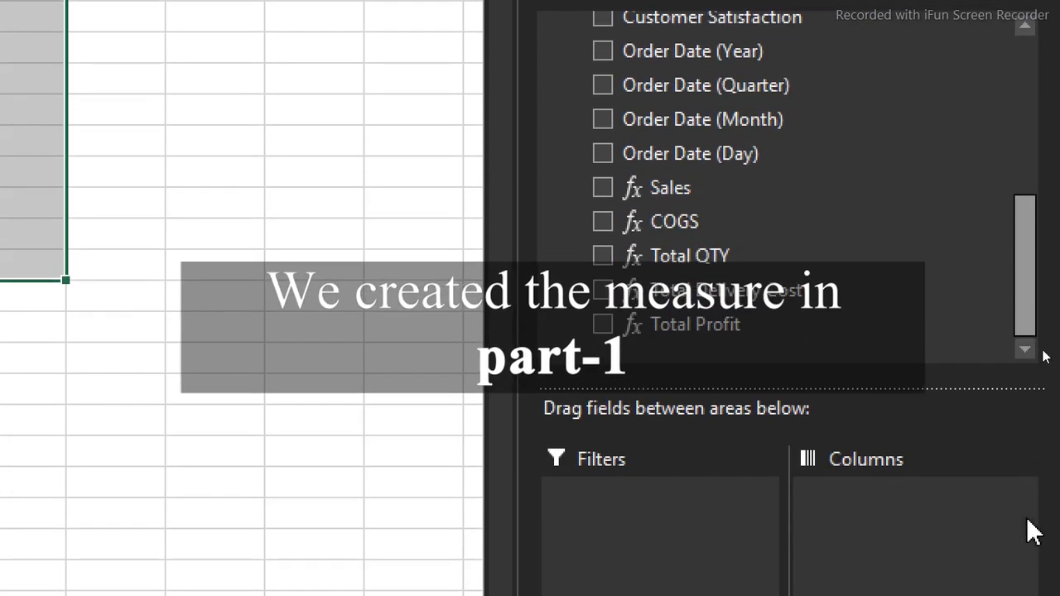
pyautogui.click(602, 290)
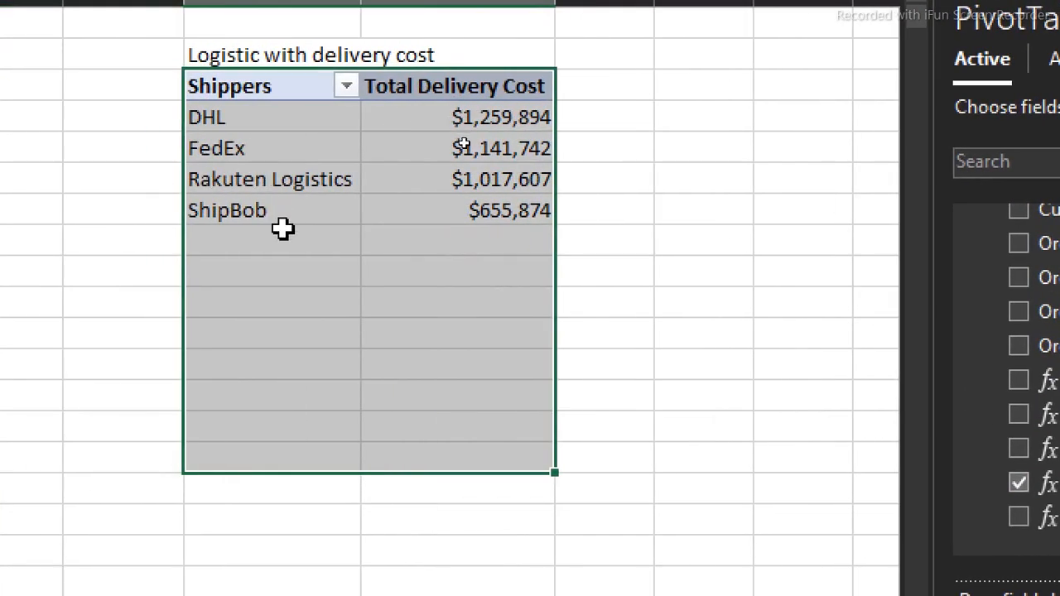
# - Examine the total delivery cost of each shipper in the logistics PivotTable
pyautogui.click(100, 242)
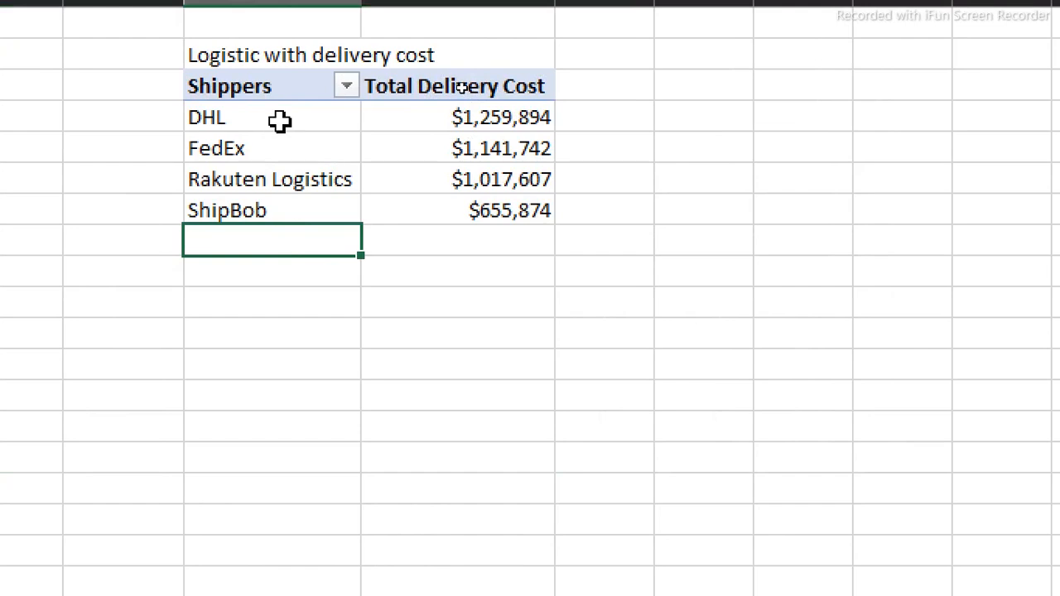
pyautogui.click(423, 121)
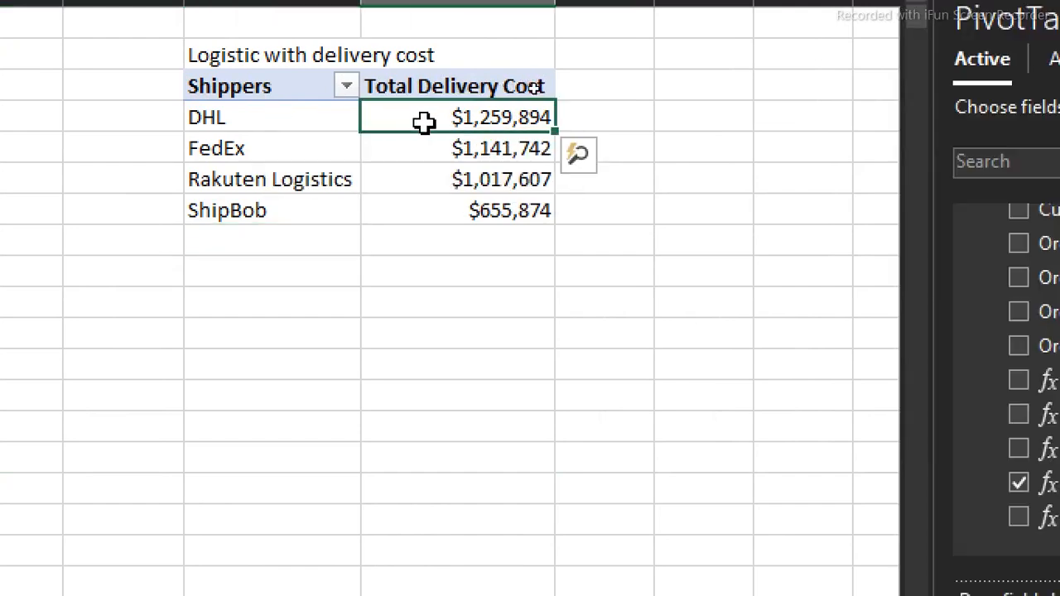
pyautogui.click(433, 144)
pyautogui.click(440, 178)
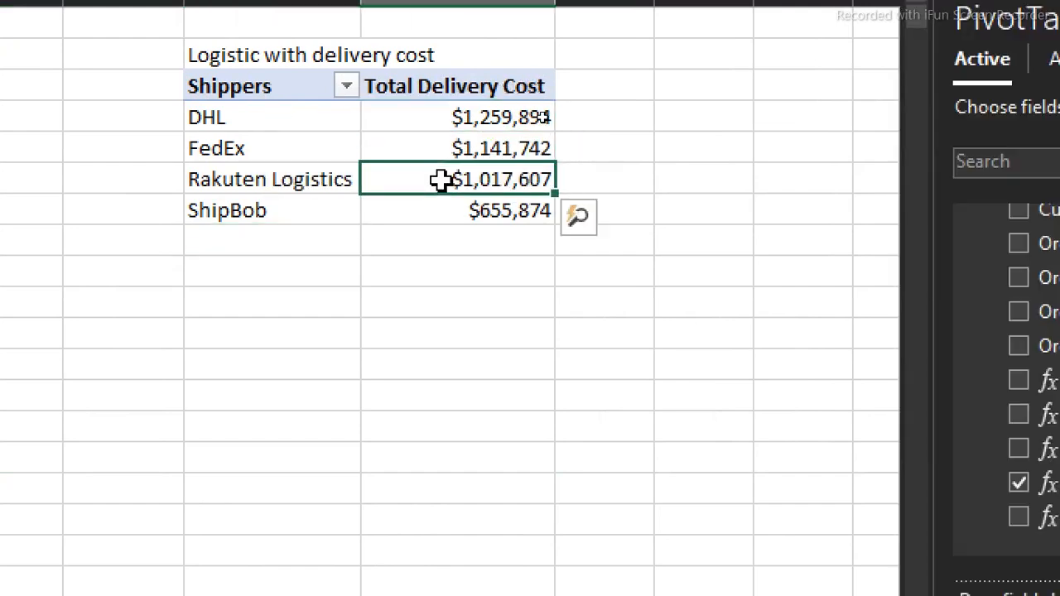
pyautogui.click(452, 203)
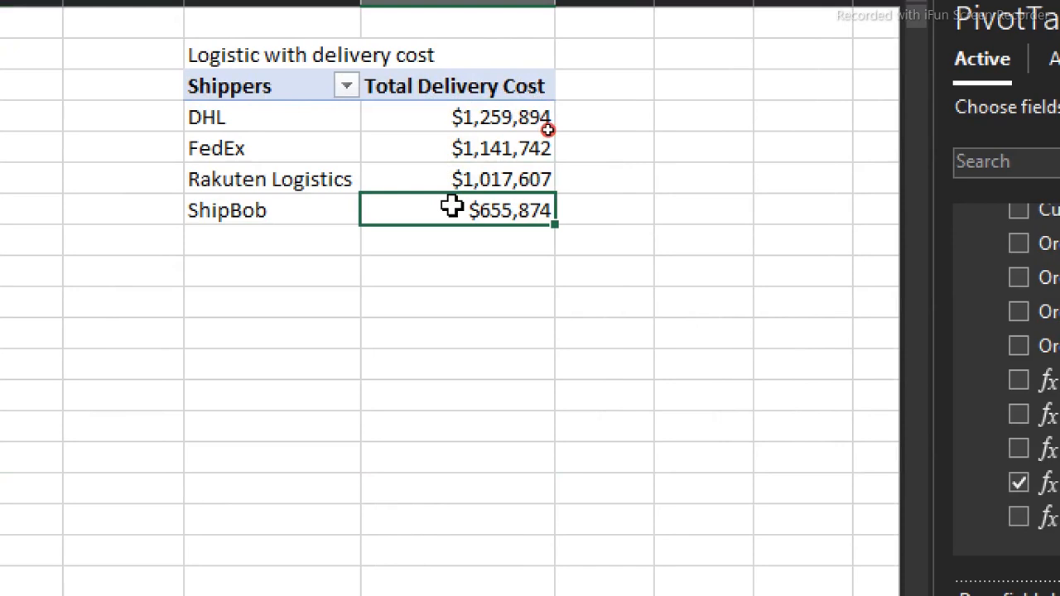
pyautogui.click(462, 158)
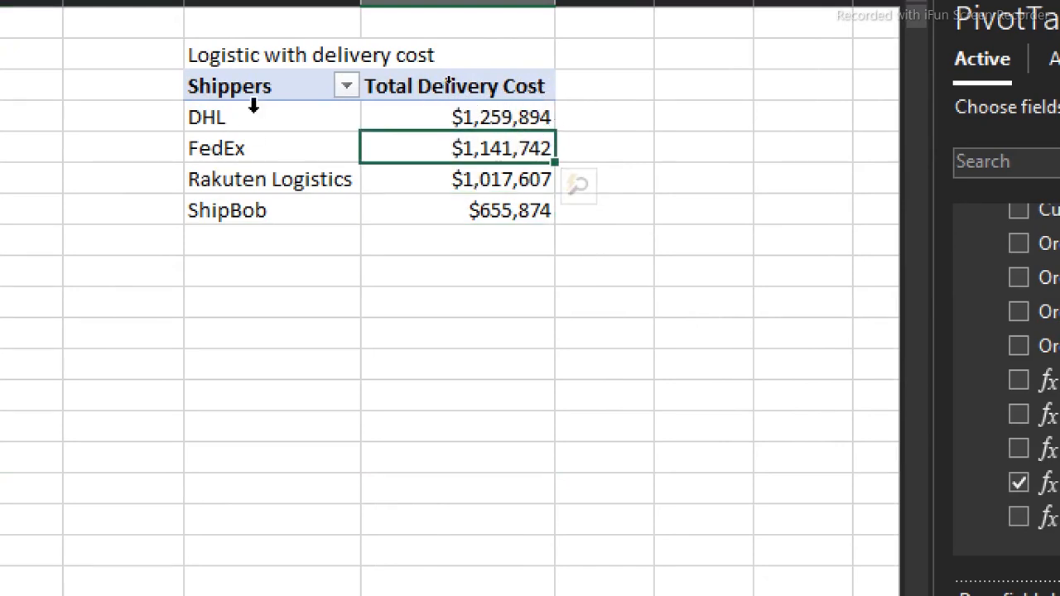
pyautogui.click(323, 235)
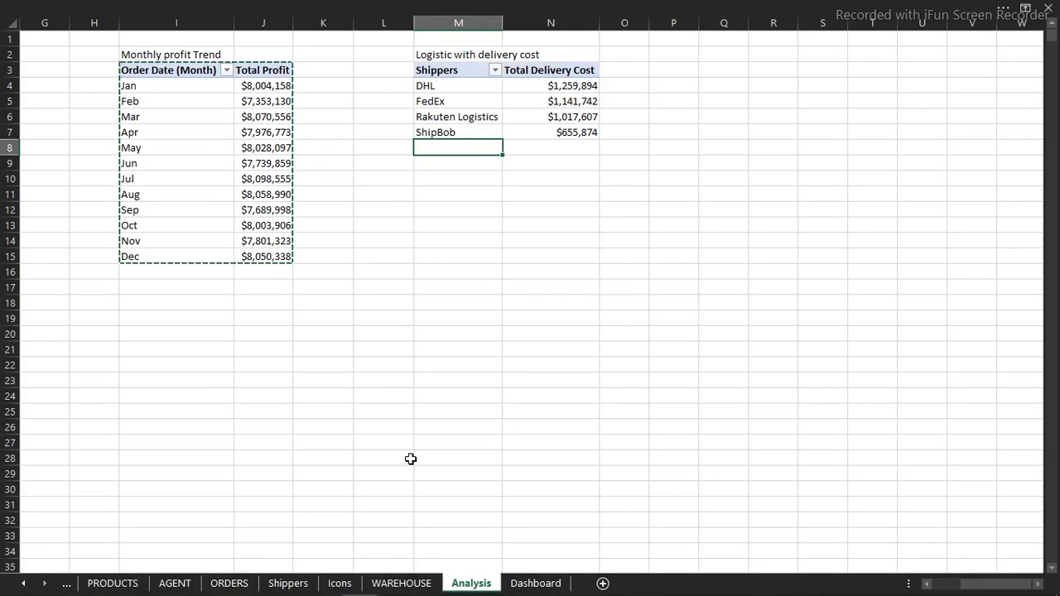
# - Copy the Qty Order label on the Dashboard sheet onto the first white card and widen it to nearly the card's width
pyautogui.click(542, 583)
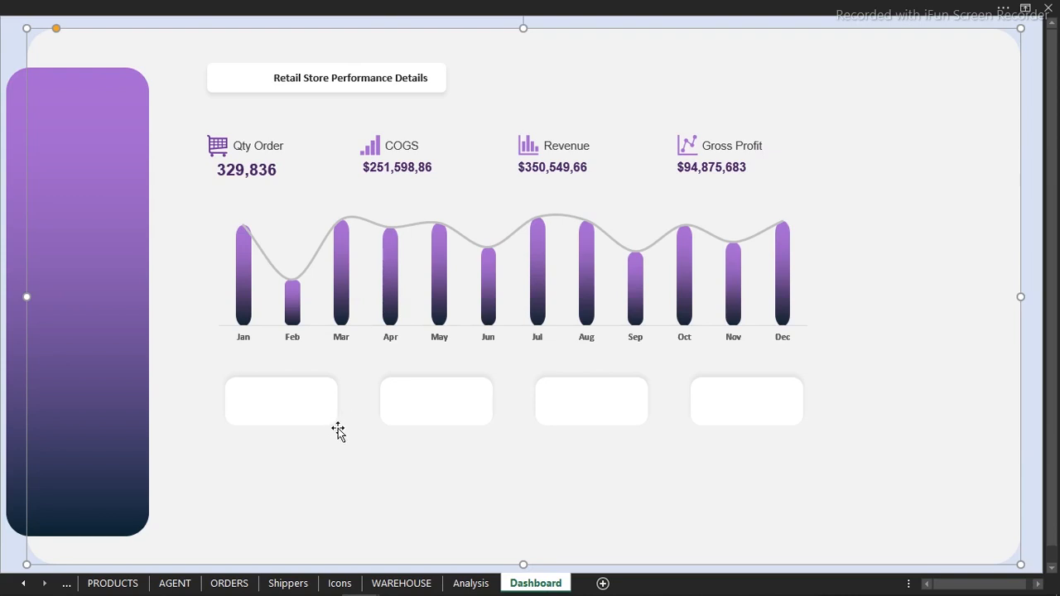
pyautogui.click(267, 145)
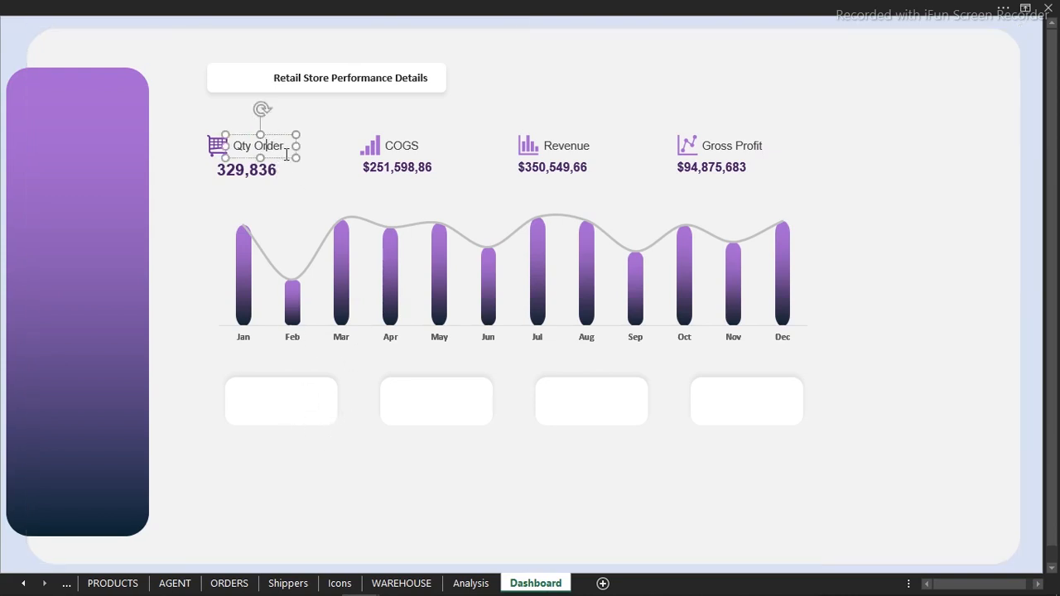
pyautogui.click(284, 158)
pyautogui.moveTo(284, 158); pyautogui.dragTo(330, 388)
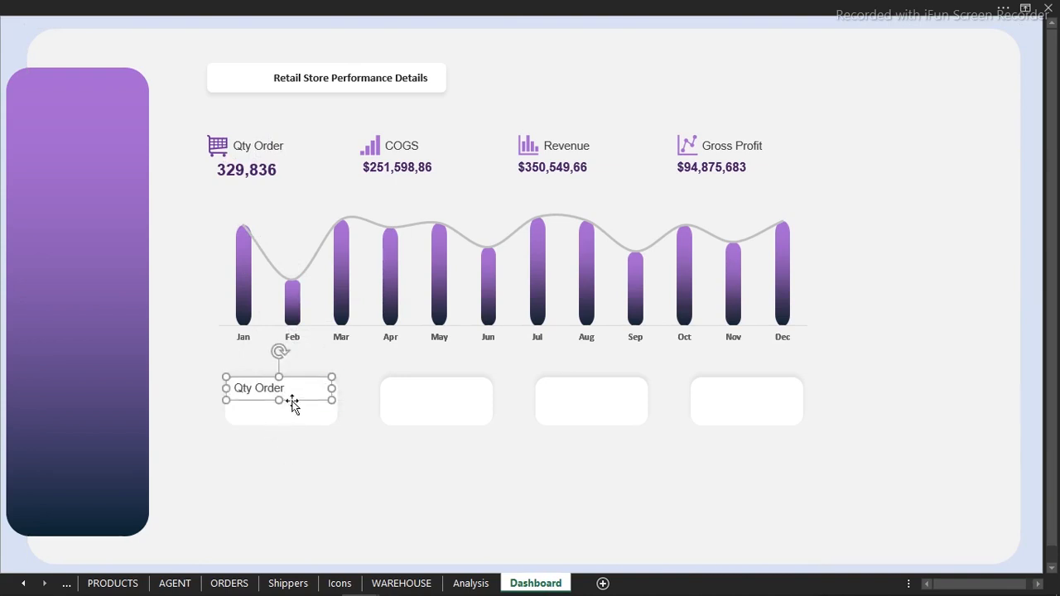
# - Show the formula bar and link the copied label on the first card to the DHL cell with =Analysis!M4
pyautogui.click(382, 7)
pyautogui.click(431, 33)
pyautogui.click(278, 66)
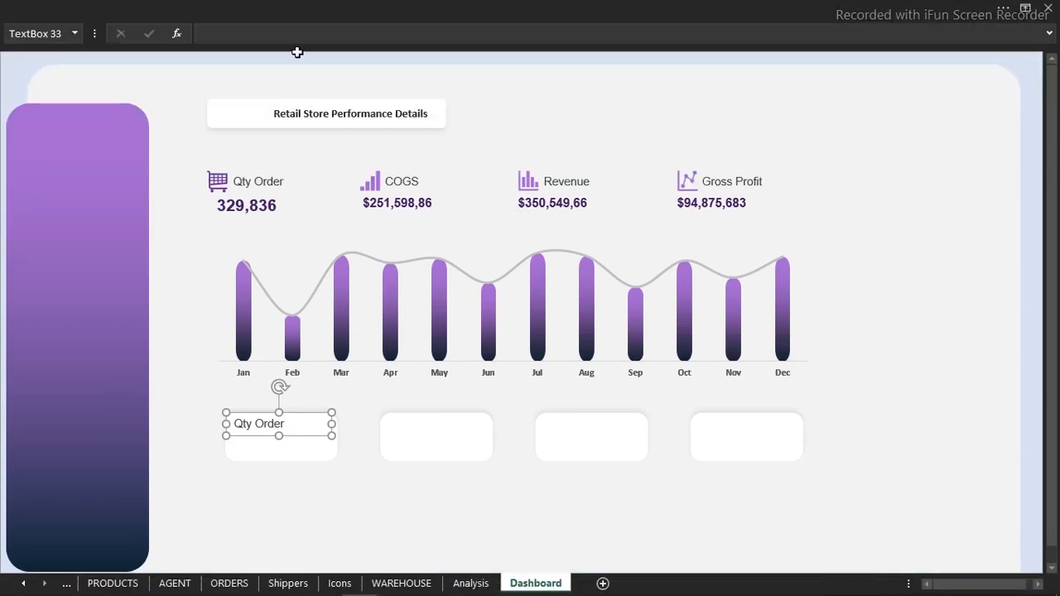
pyautogui.click(260, 29)
pyautogui.write('=')
pyautogui.click(469, 583)
pyautogui.click(431, 121)
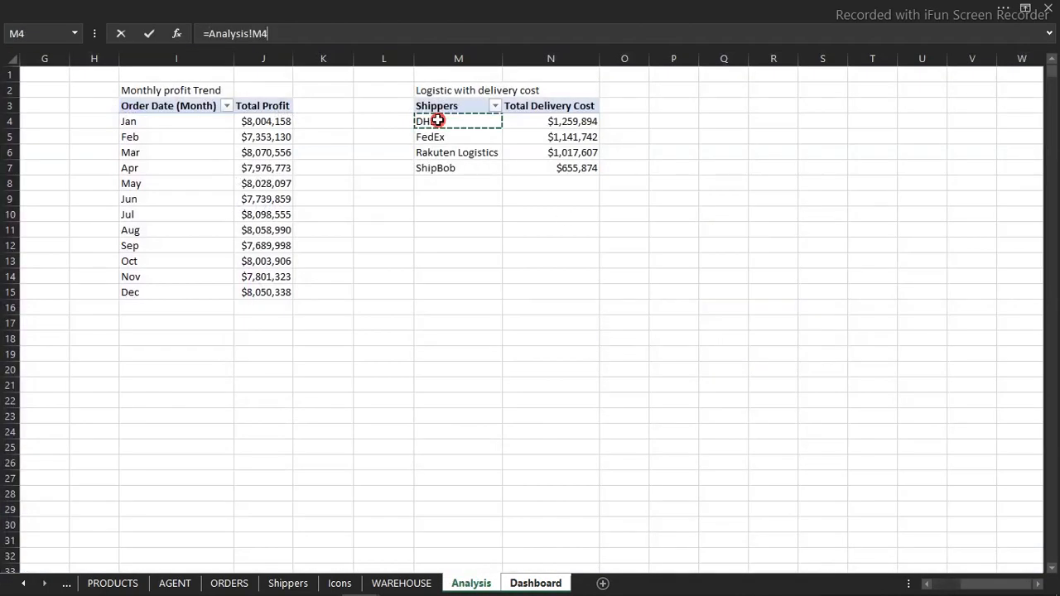
pyautogui.press('Return')
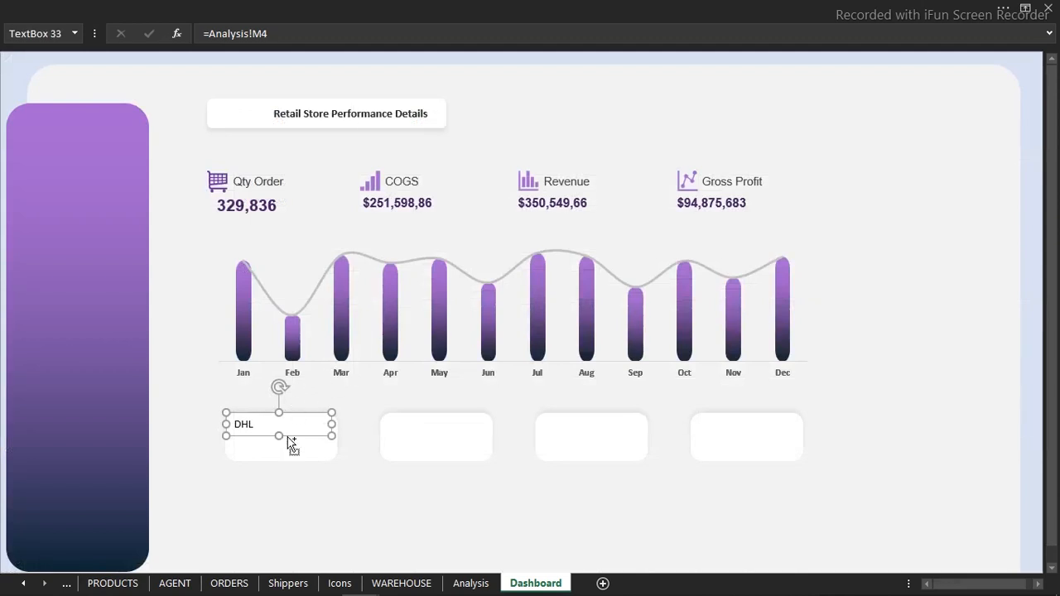
# - Copy the DHL label onto the other three cards and link the second card's label to the FedEx cell, Analysis!M5
pyautogui.moveTo(284, 436); pyautogui.dragTo(754, 443)
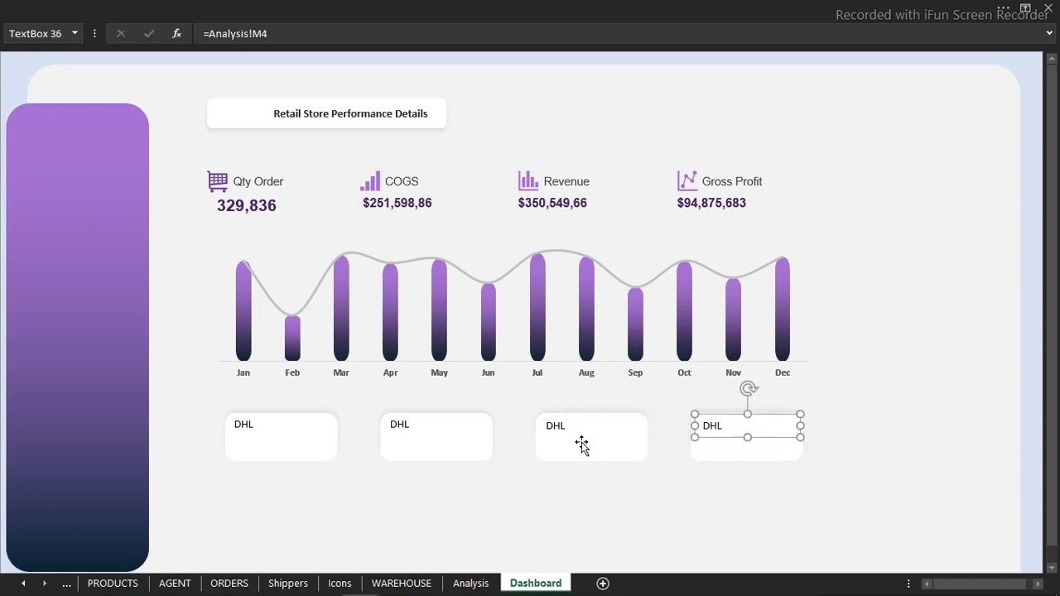
pyautogui.click(397, 432)
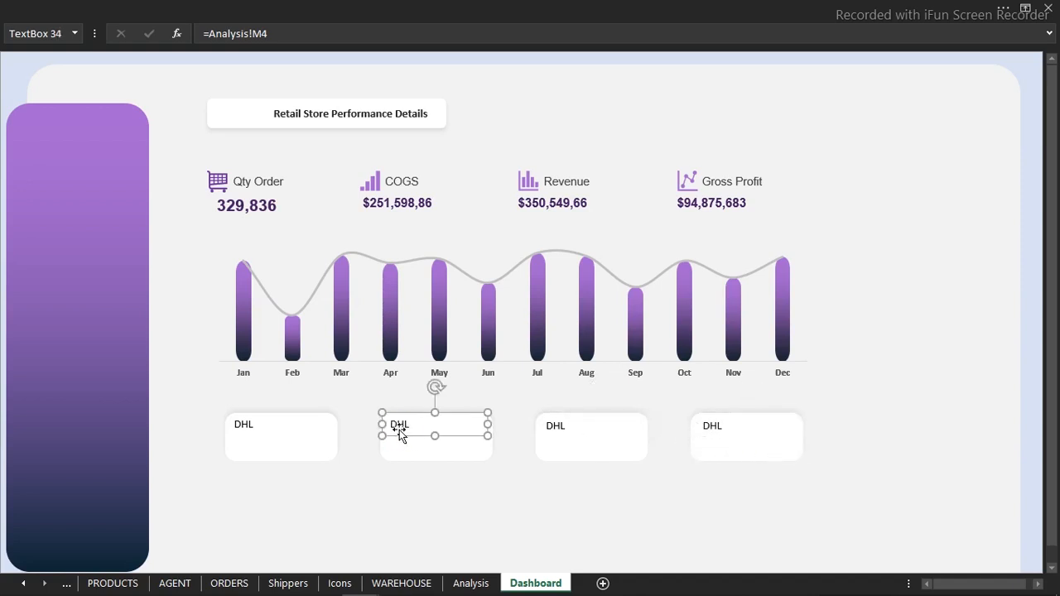
pyautogui.click(272, 33)
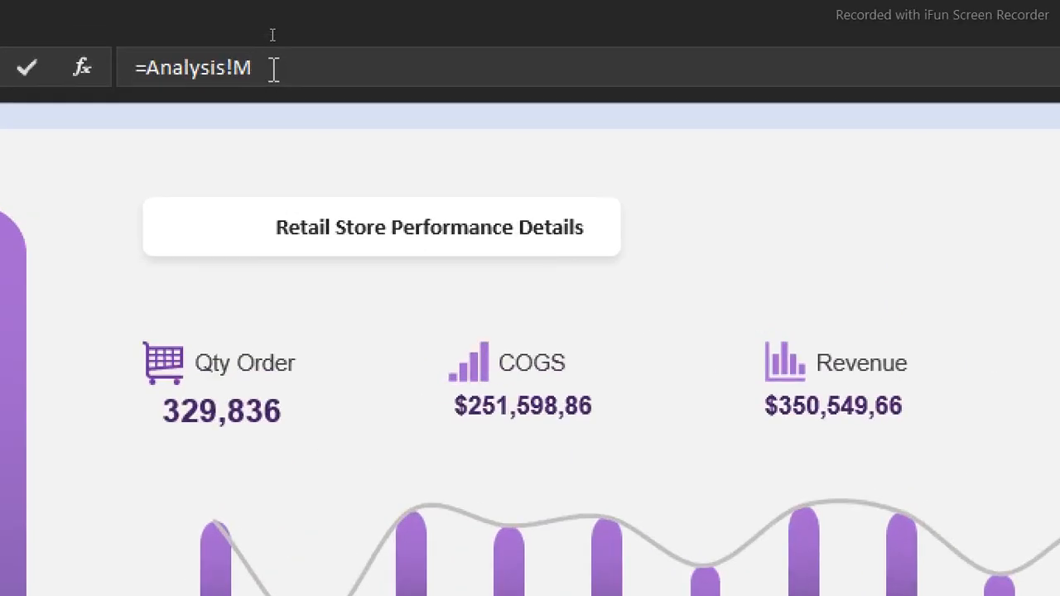
pyautogui.press('Return')
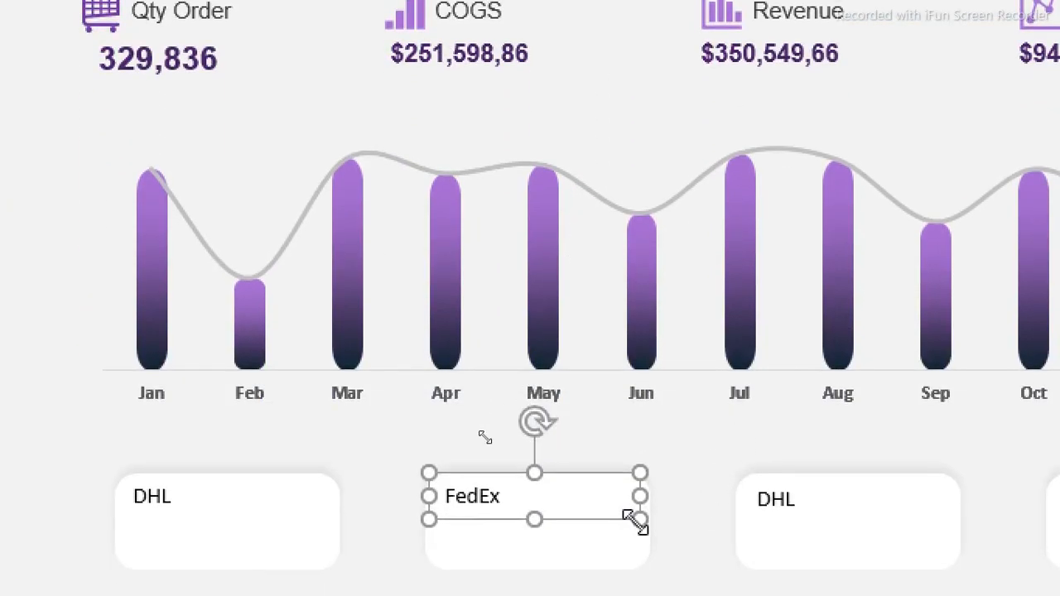
# - Link the third card's label to =Analysis!M6 for Rakuten Logistics and the fourth card's label to =Analysis!M7 for ShipBob
pyautogui.click(764, 509)
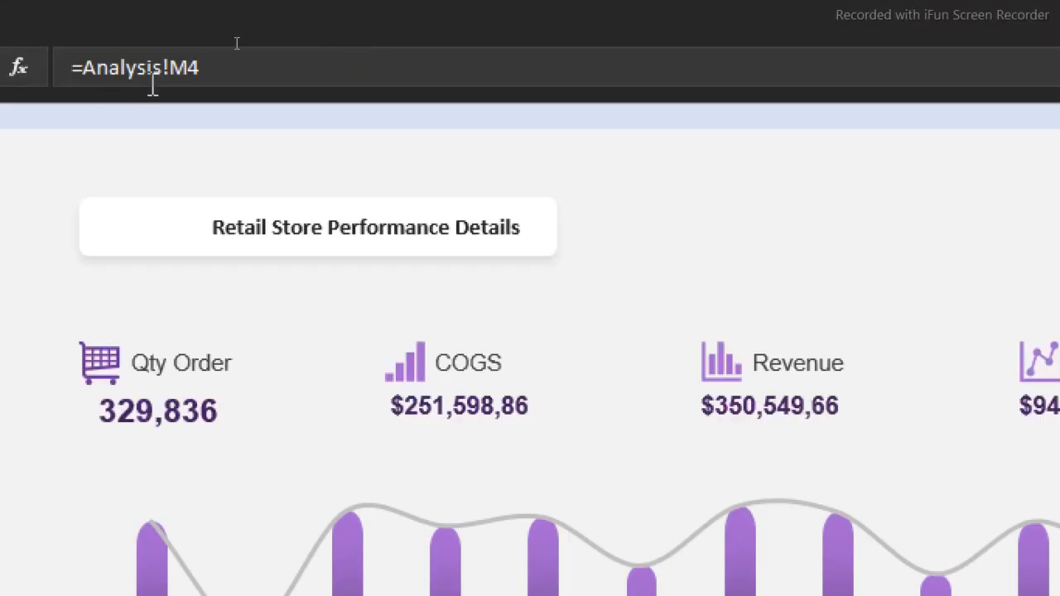
pyautogui.click(220, 71)
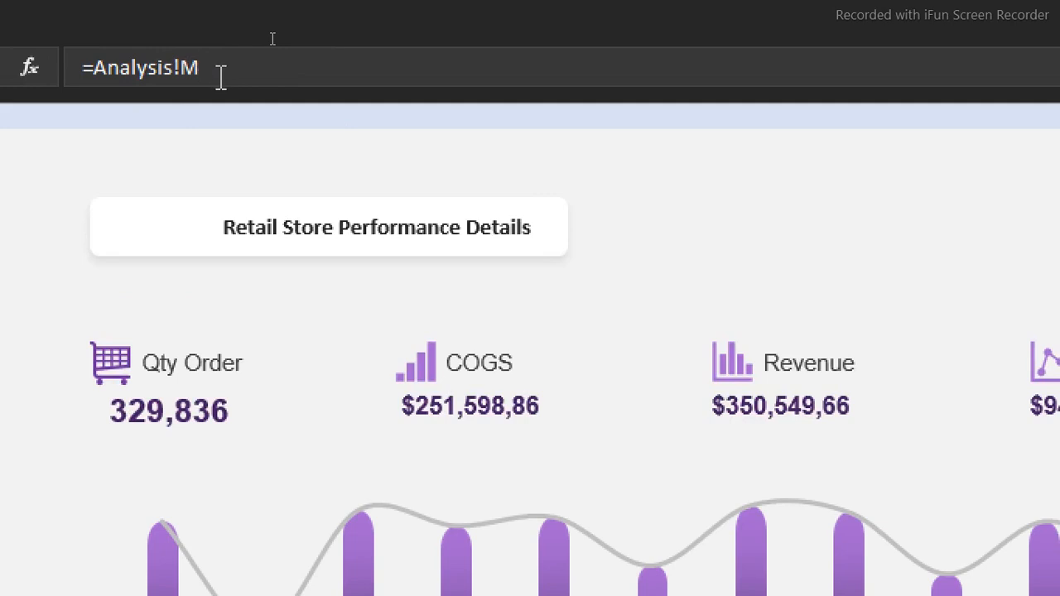
pyautogui.write('6')
pyautogui.press('Return')
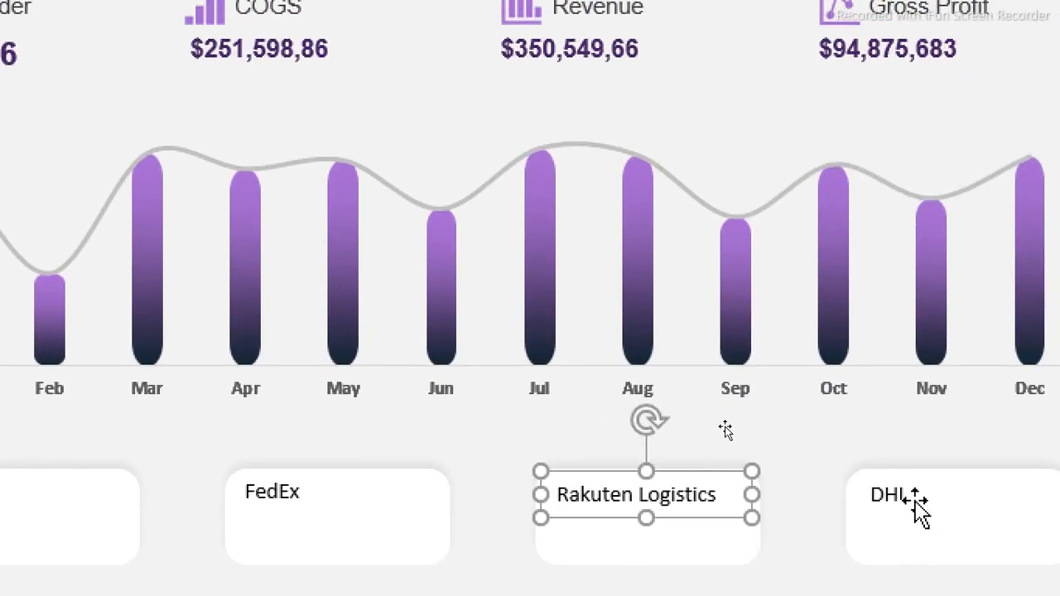
pyautogui.click(924, 518)
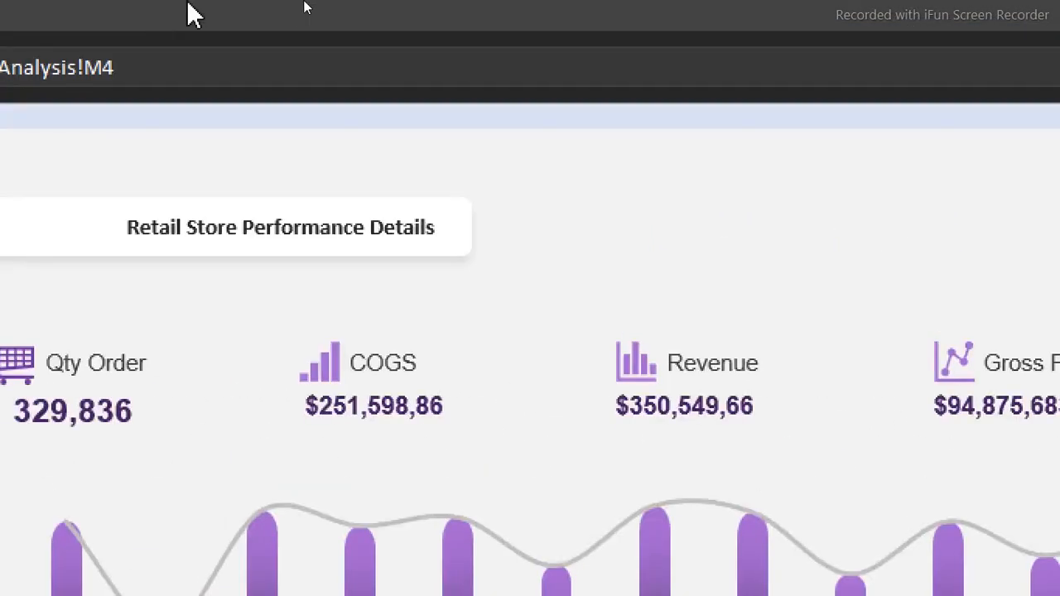
pyautogui.click(260, 73)
pyautogui.press('BackSpace')
pyautogui.press('Return')
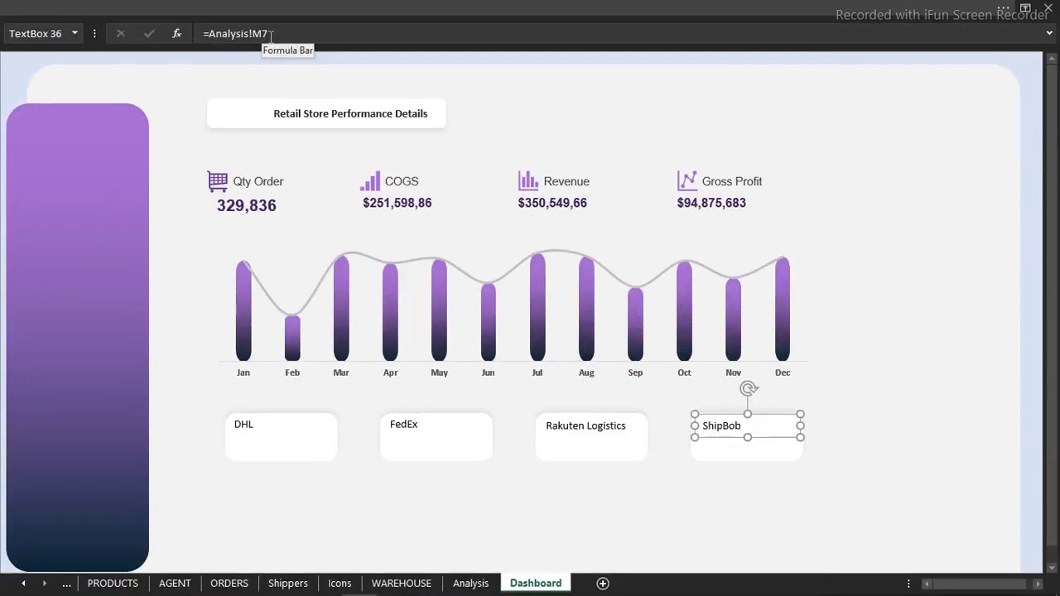
# - Check on the Analysis sheet which row holds each shipper used in the card labels, and return to the Dashboard sheet
pyautogui.click(257, 511)
pyautogui.click(458, 582)
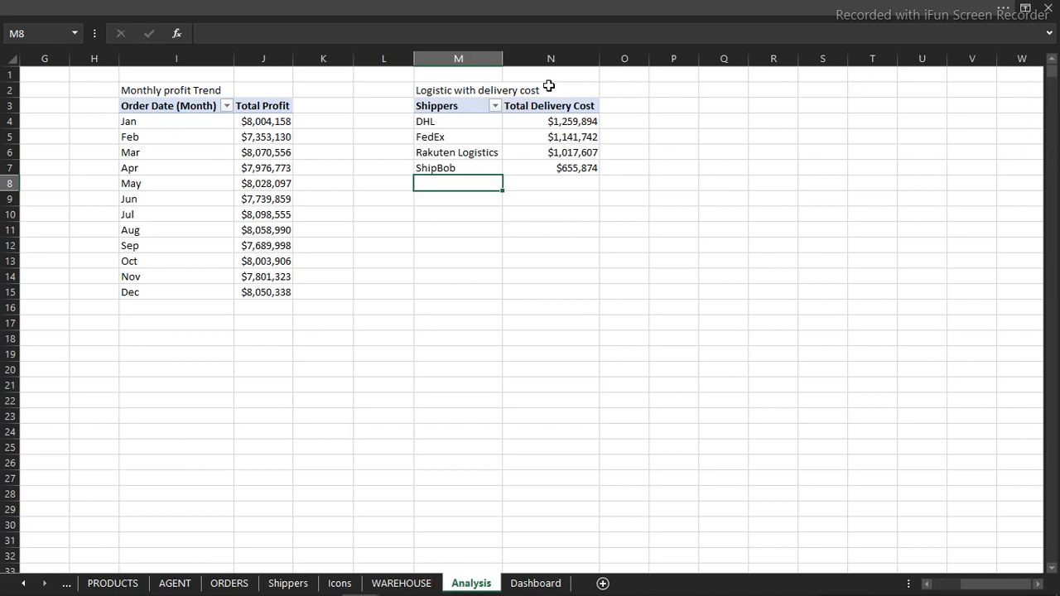
pyautogui.click(453, 121)
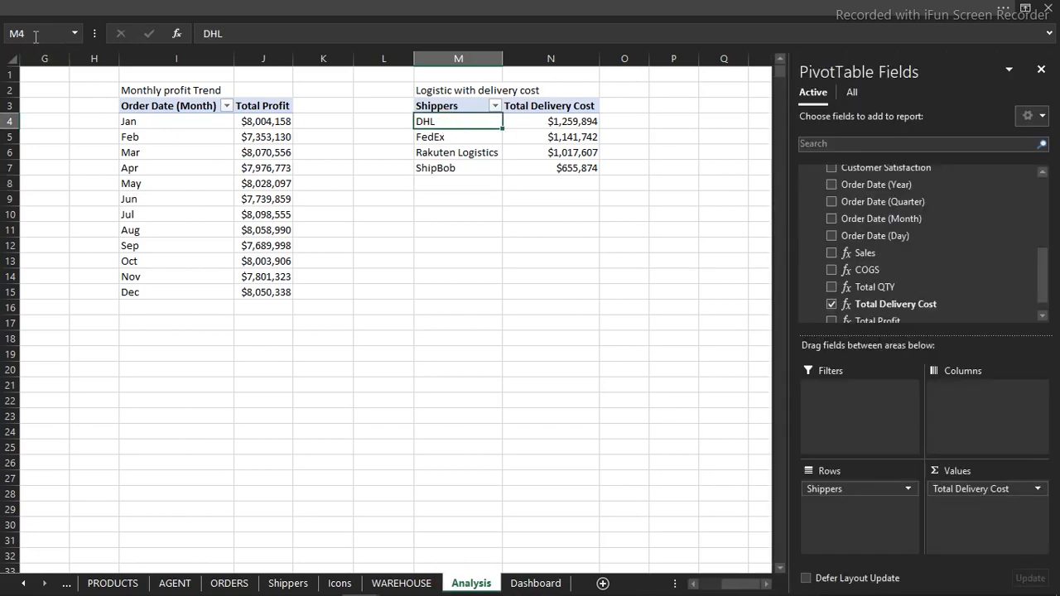
pyautogui.moveTo(422, 138); pyautogui.dragTo(514, 139)
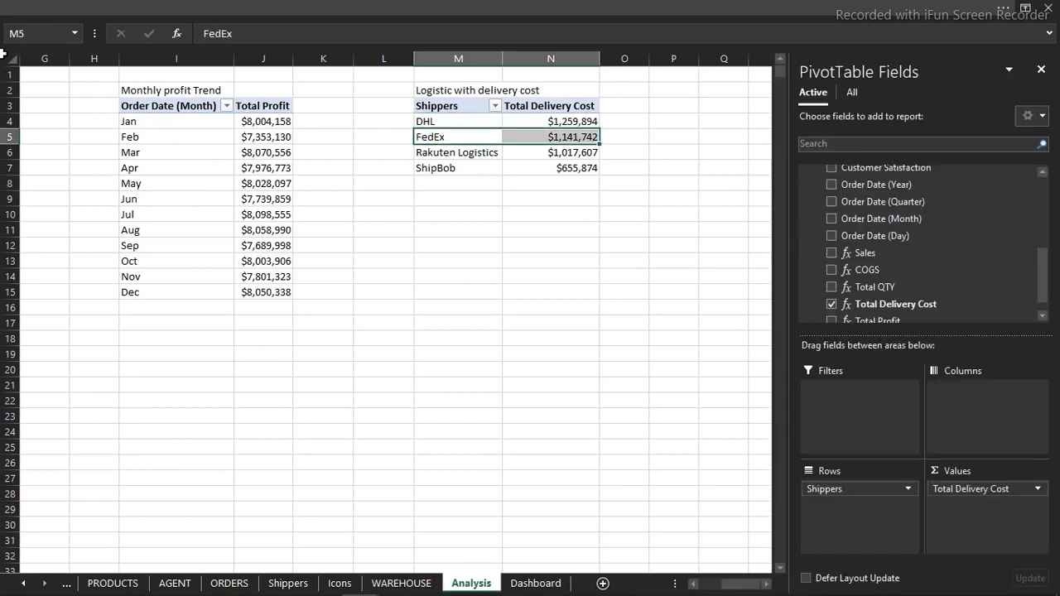
pyautogui.click(10, 152)
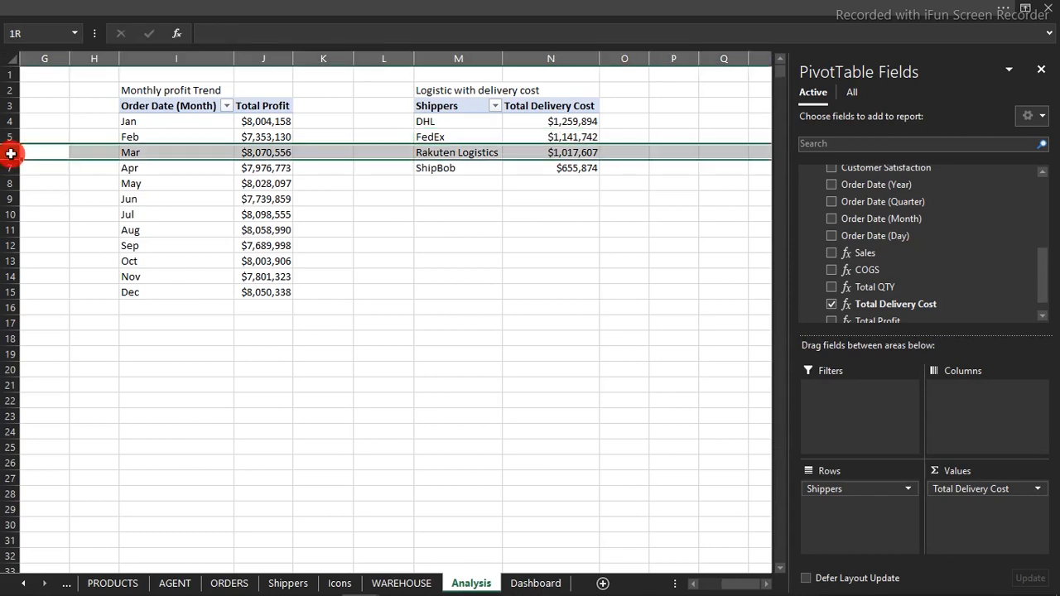
pyautogui.click(6, 168)
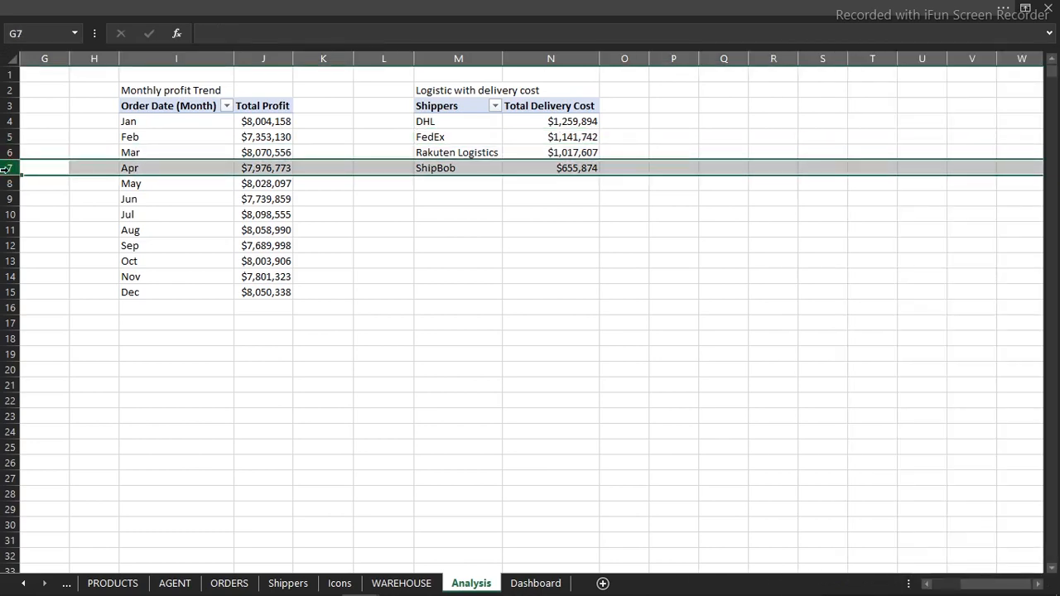
pyautogui.click(538, 584)
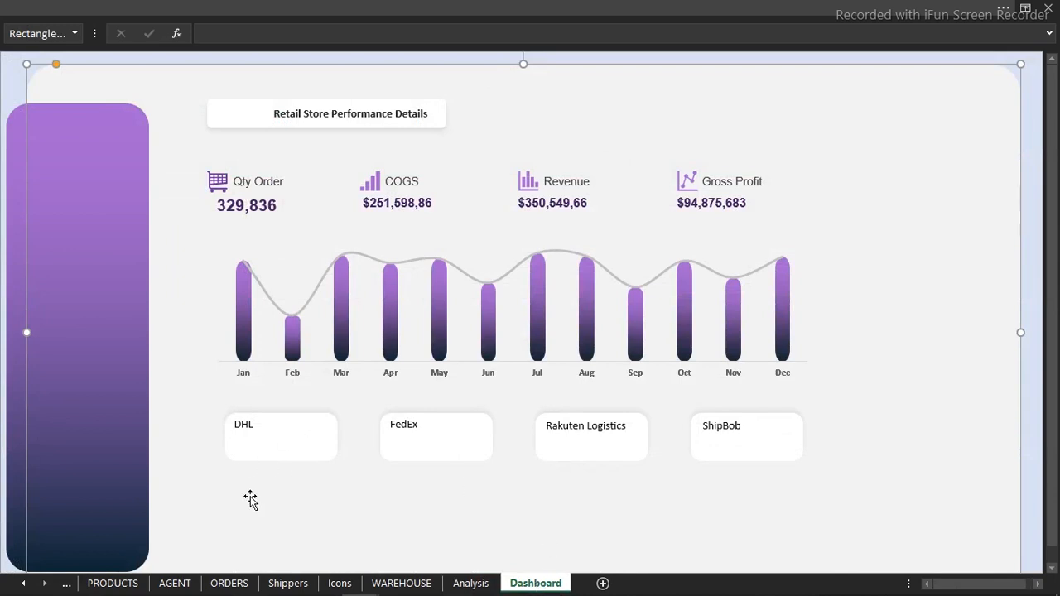
# - Set the font of the DHL, FedEx, Rakuten Logistics and ShipBob card labels to Arial
pyautogui.click(252, 429)
pyautogui.keyDown('ctrl'); pyautogui.click(405, 429); pyautogui.keyUp('ctrl')
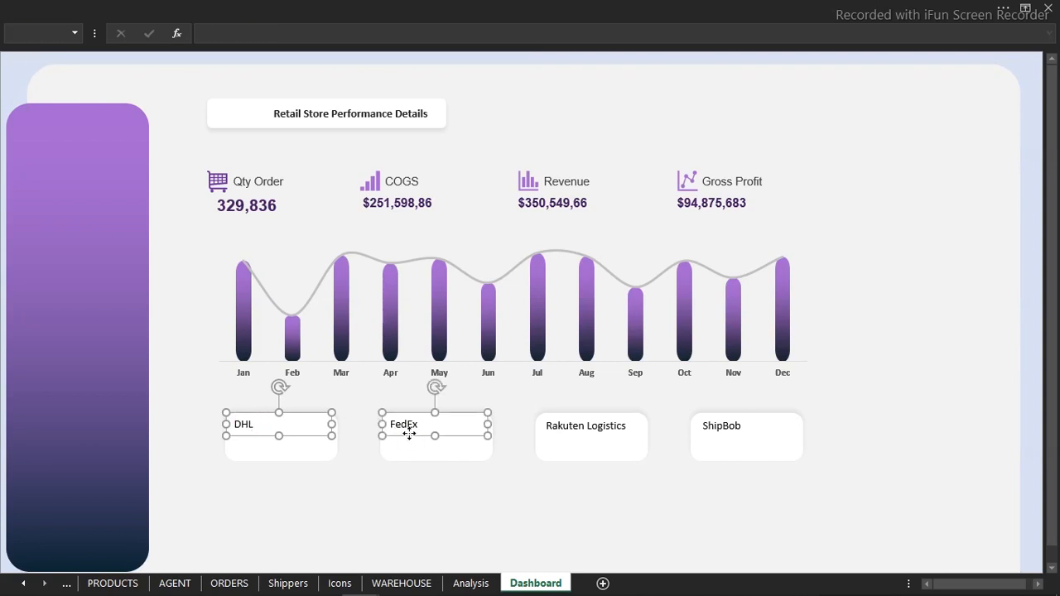
pyautogui.keyDown('ctrl'); pyautogui.click(593, 424); pyautogui.keyUp('ctrl')
pyautogui.keyDown('ctrl'); pyautogui.click(744, 422); pyautogui.keyUp('ctrl')
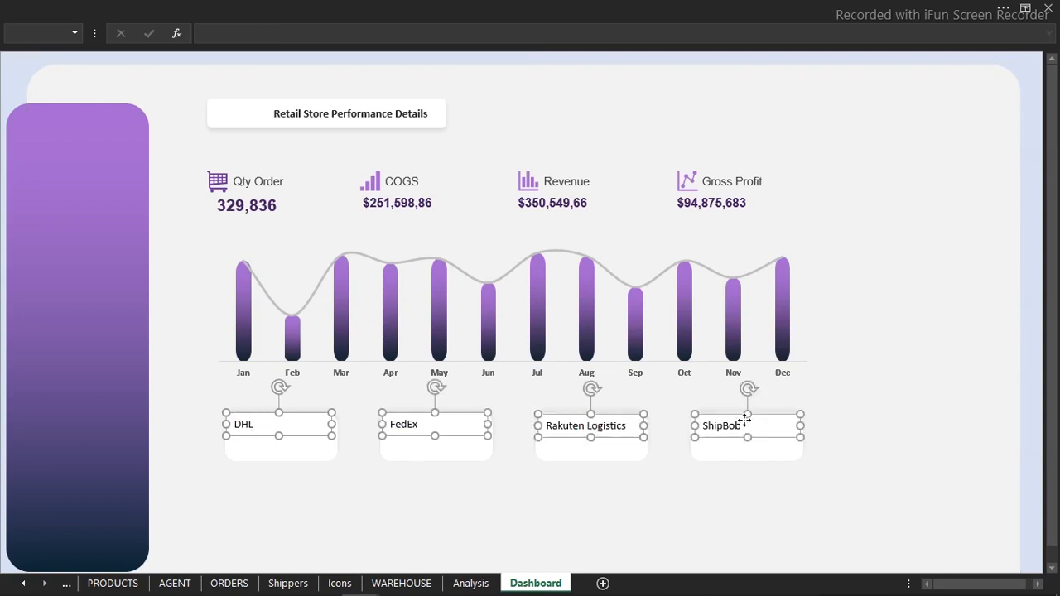
pyautogui.click(319, 6)
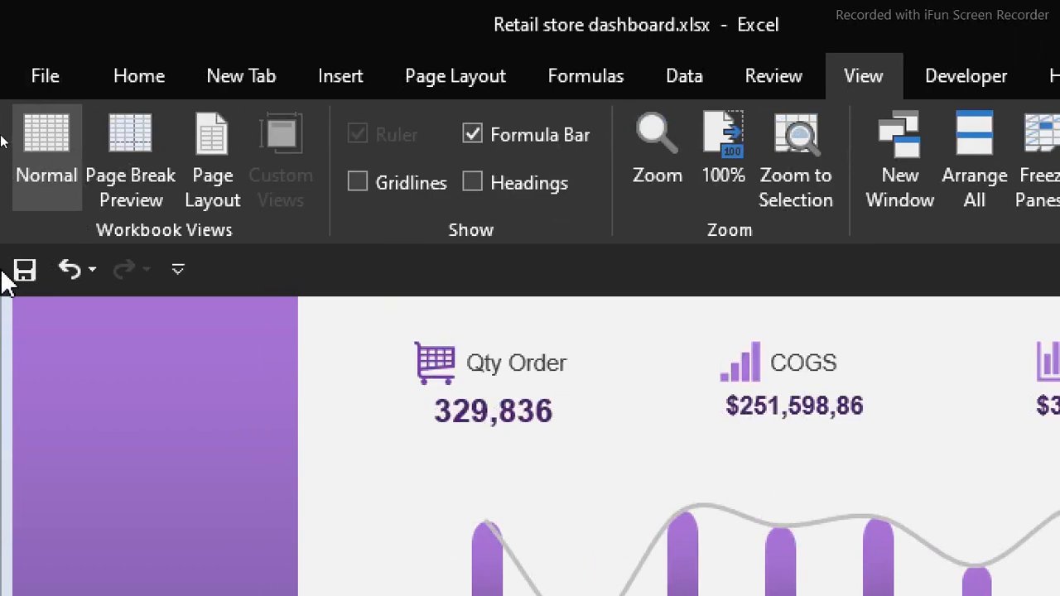
pyautogui.click(138, 73)
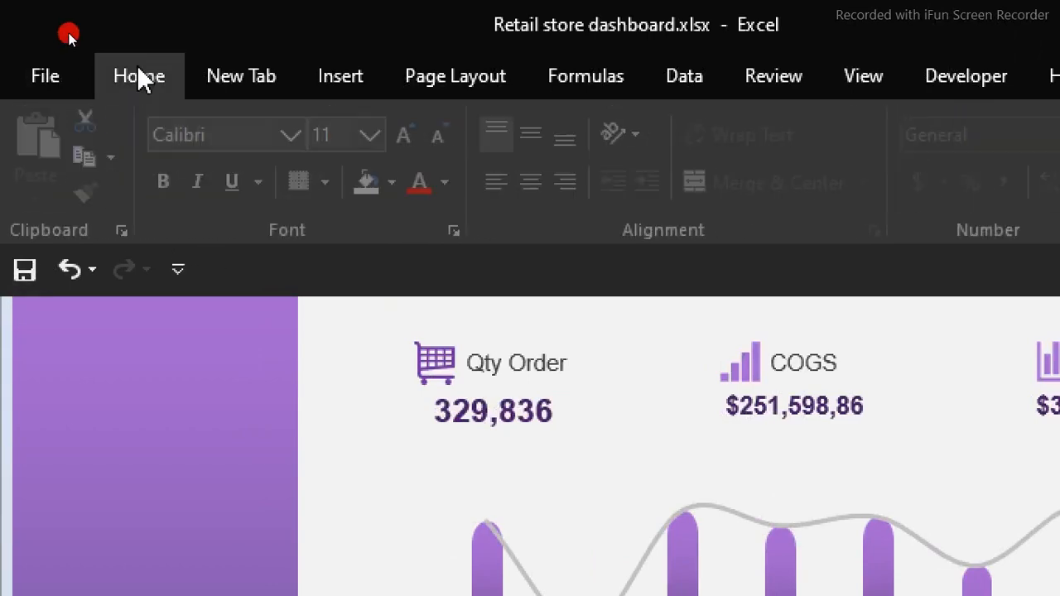
pyautogui.click(300, 135)
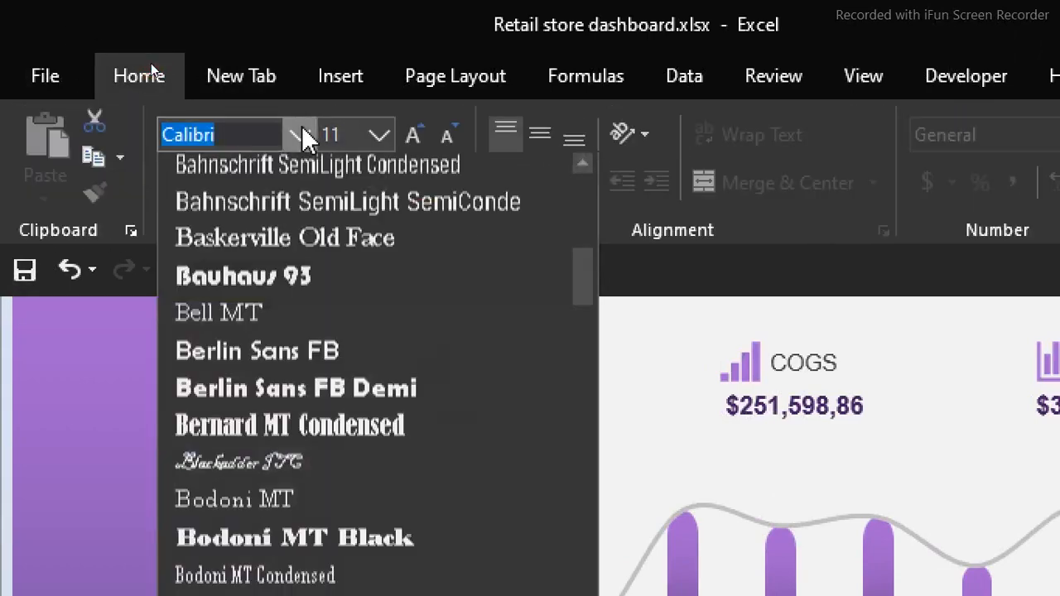
pyautogui.moveTo(587, 285); pyautogui.dragTo(582, 170)
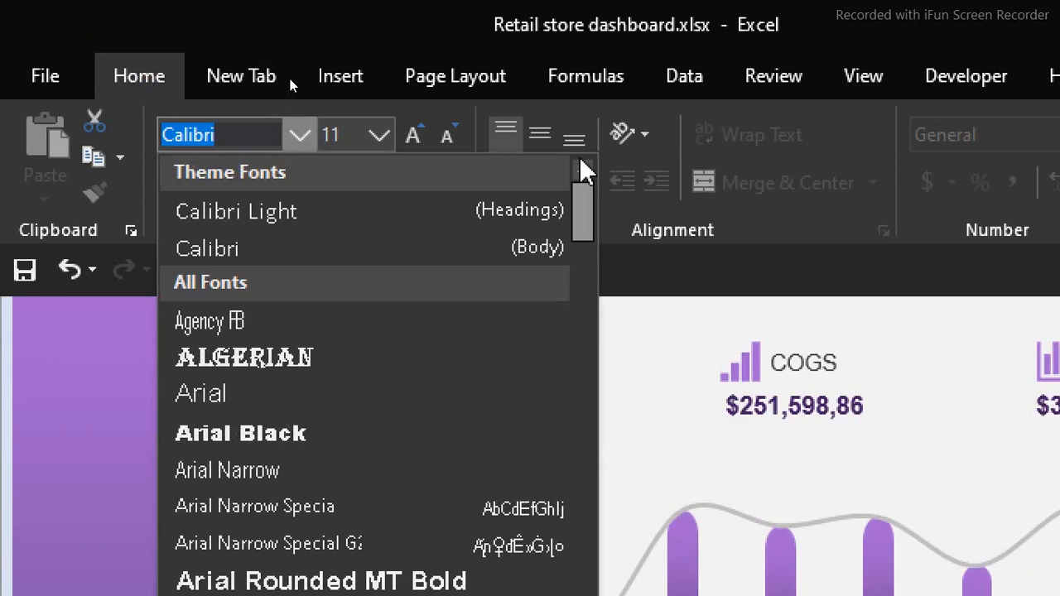
pyautogui.click(249, 390)
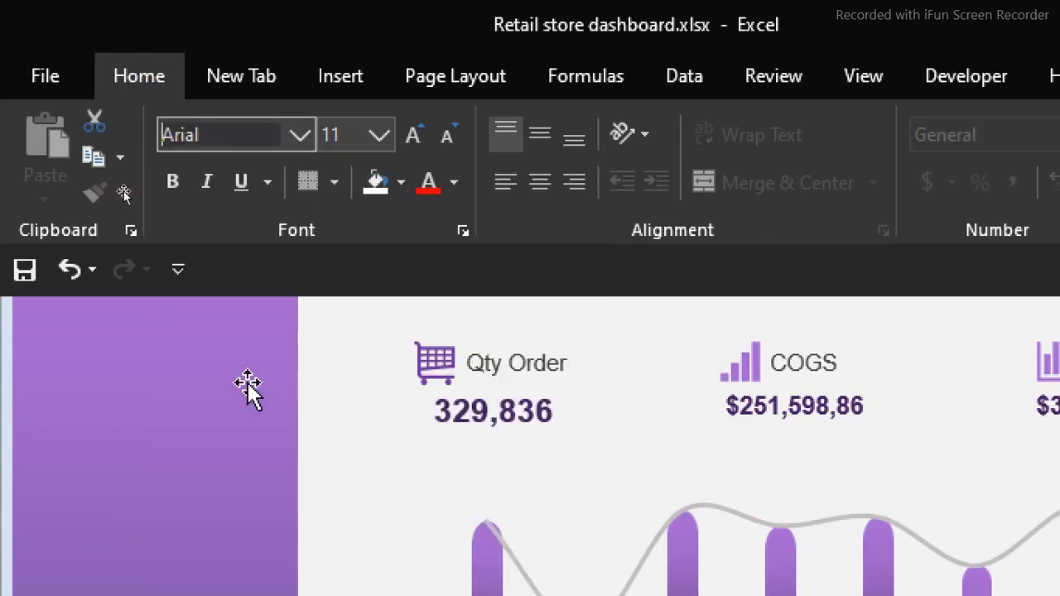
# - Color the four shipper name labels dark grey and duplicate them just below the originals inside their cards
pyautogui.click(453, 182)
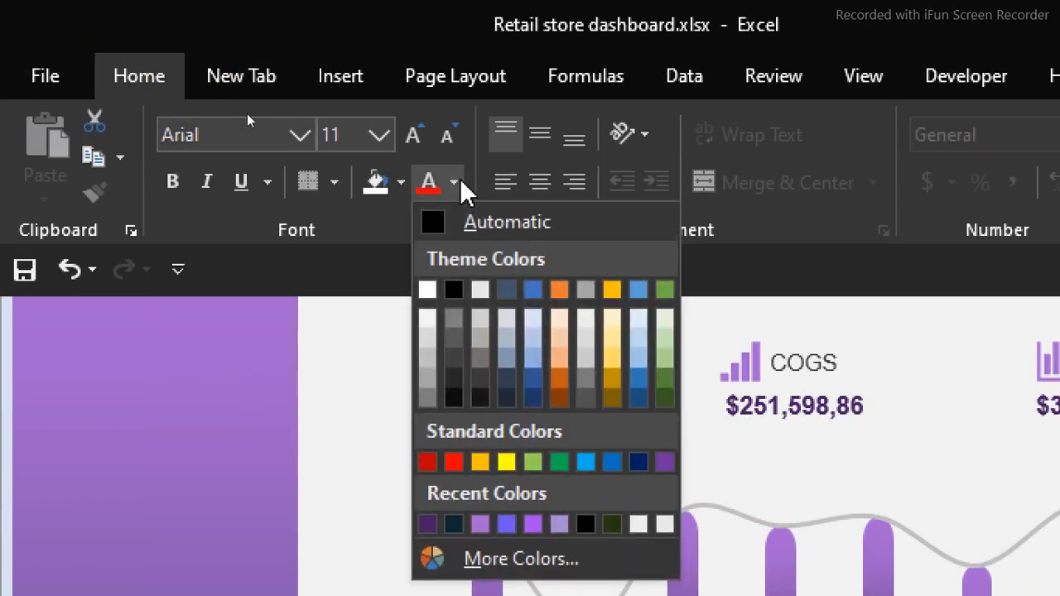
pyautogui.click(453, 358)
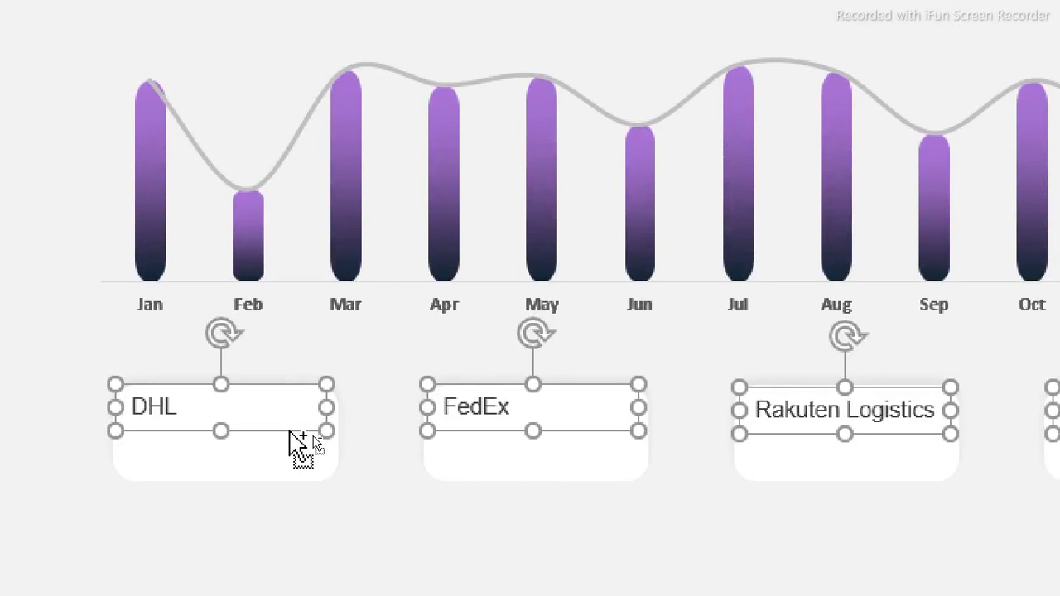
pyautogui.moveTo(289, 431); pyautogui.dragTo(288, 461)
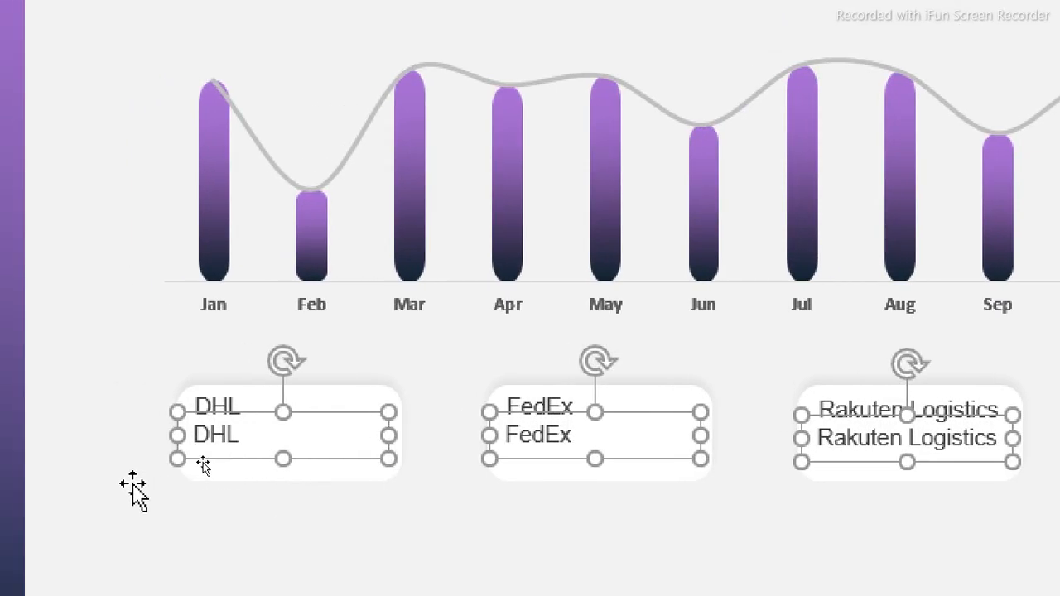
pyautogui.click(69, 483)
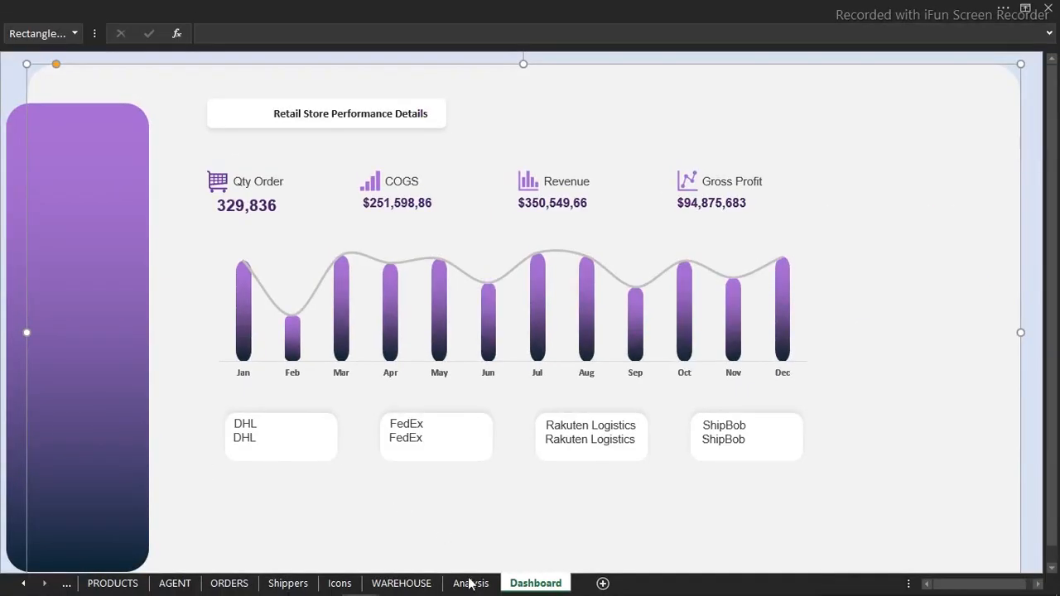
# - Look up the DHL total delivery cost cell on the Analysis sheet and link the duplicate DHL label to =Analysis!N4
pyautogui.click(470, 584)
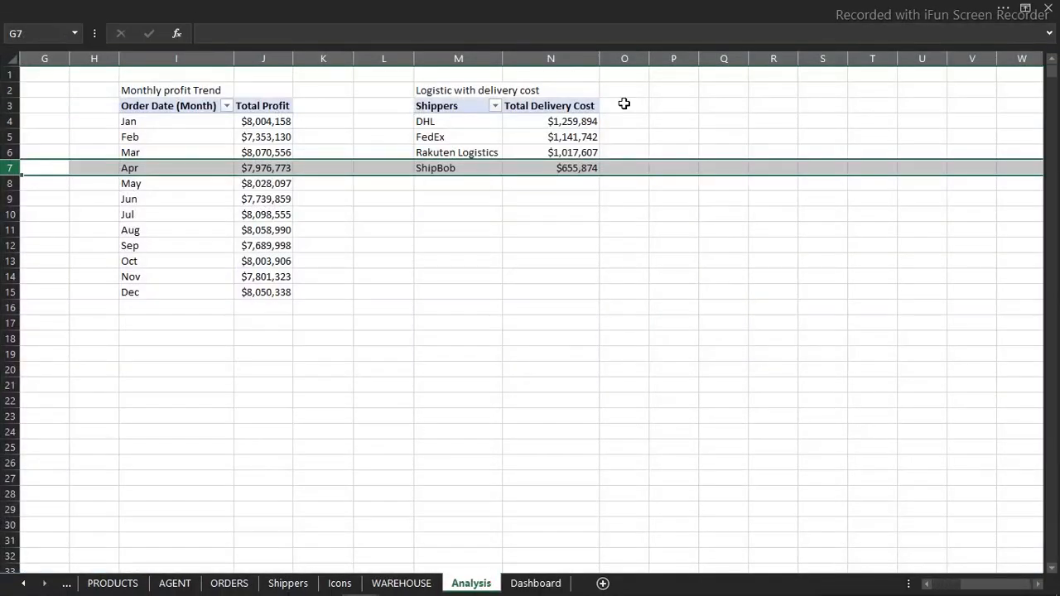
pyautogui.click(476, 135)
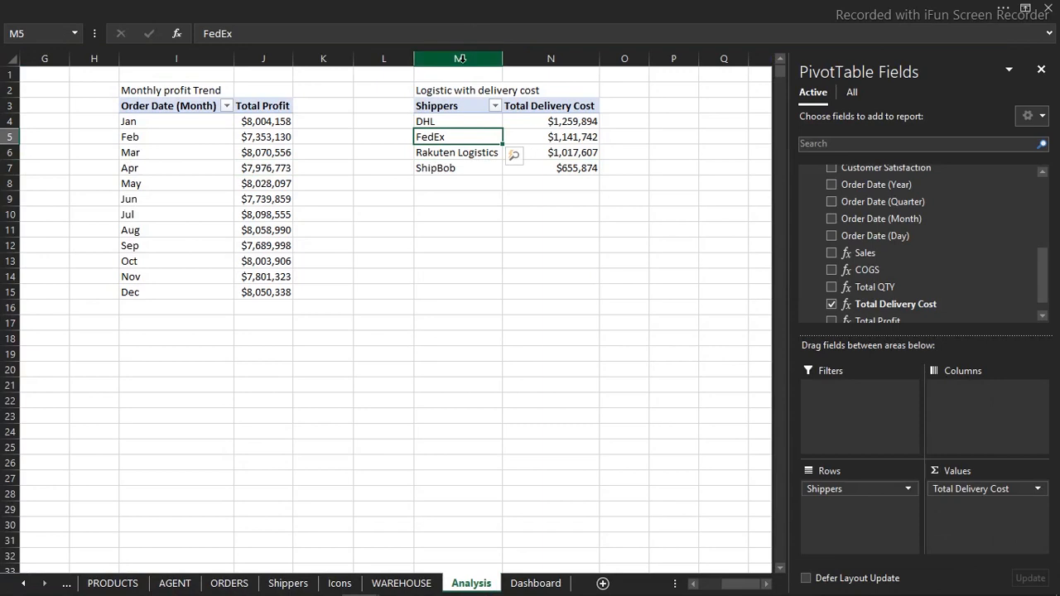
pyautogui.click(564, 93)
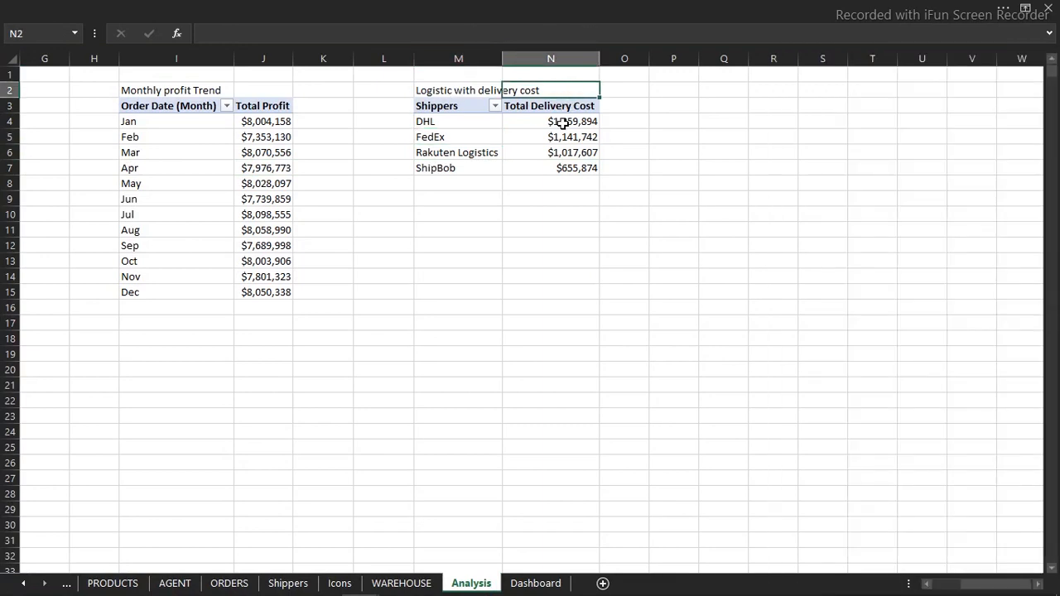
pyautogui.click(562, 122)
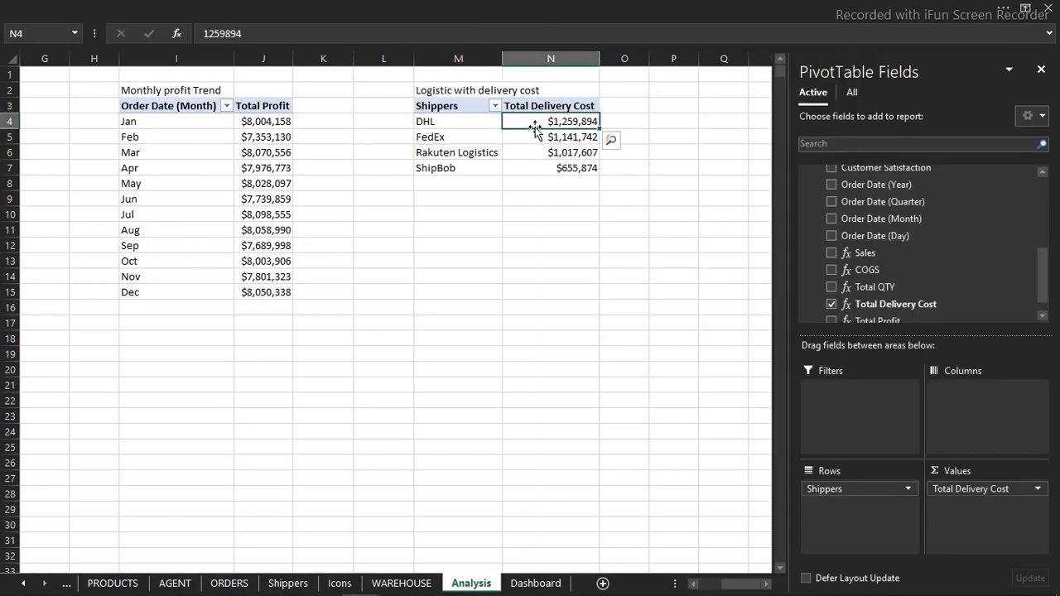
pyautogui.click(536, 583)
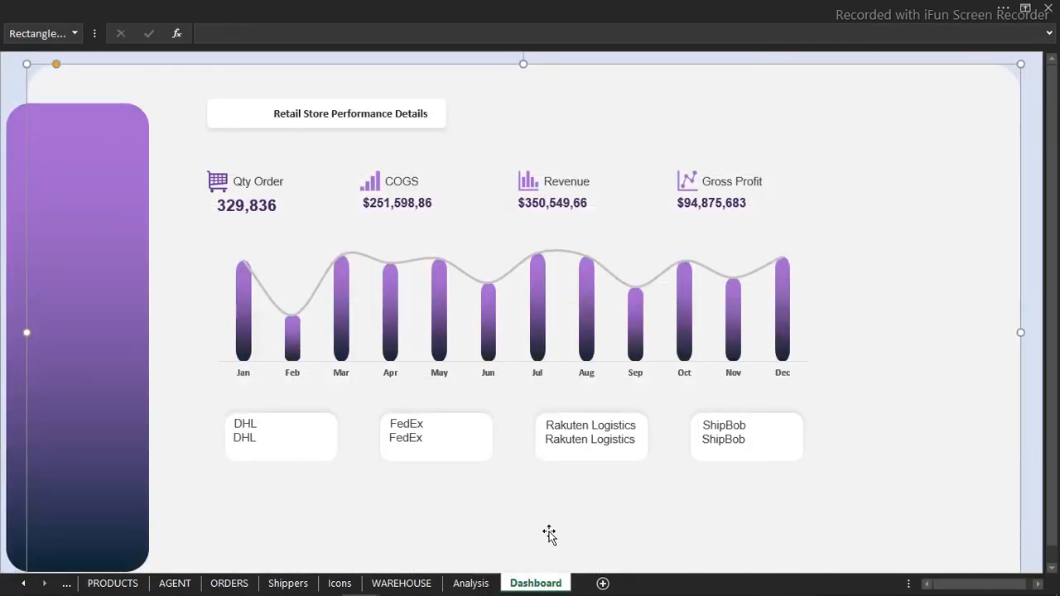
pyautogui.click(242, 444)
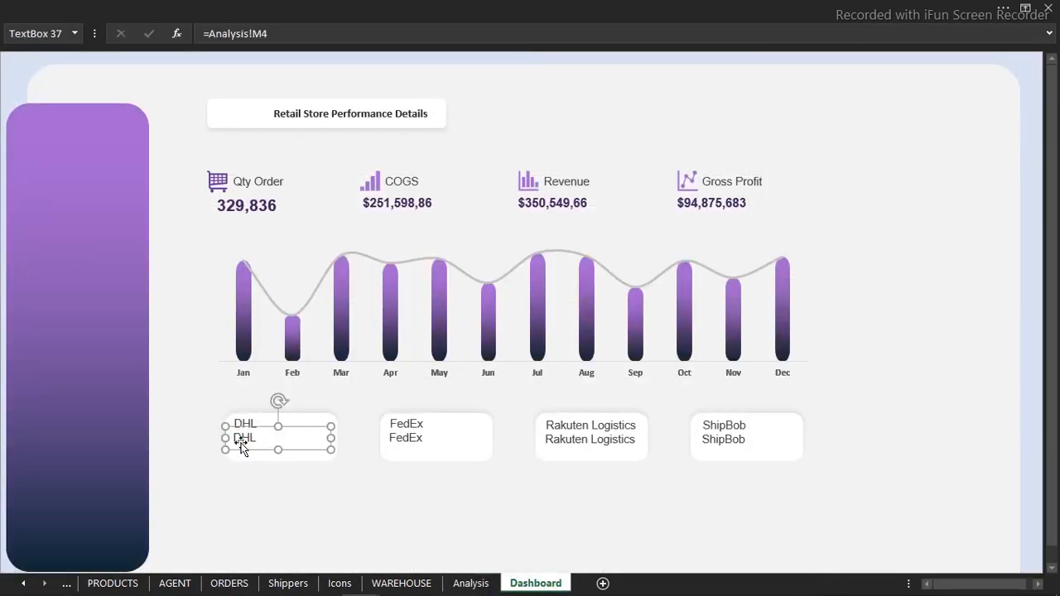
pyautogui.click(265, 33)
pyautogui.write('N')
pyautogui.press('Return')
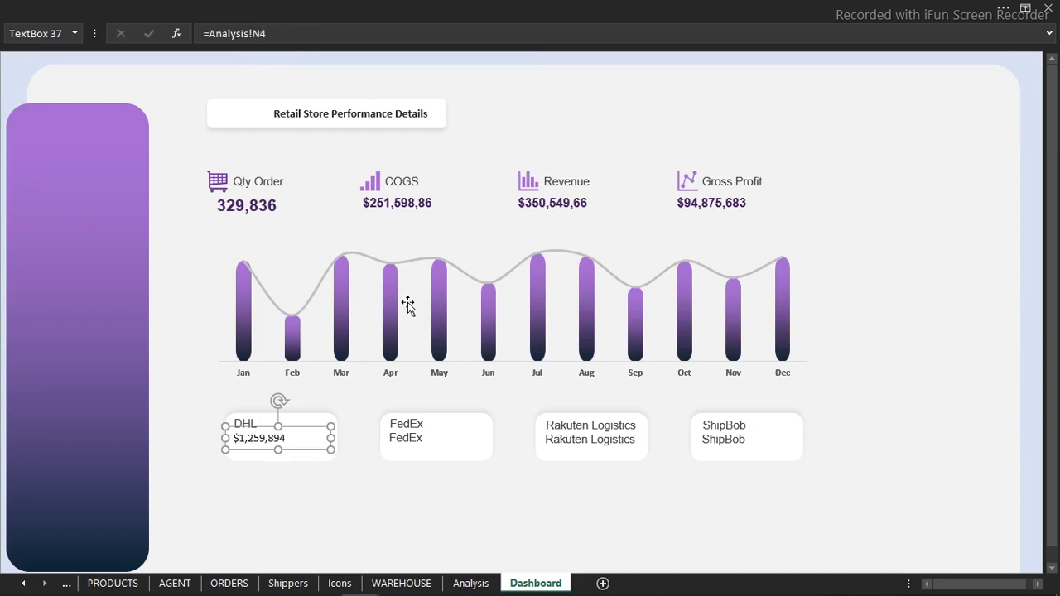
# - Link the duplicate FedEx label to =Analysis!N5 and the duplicate Rakuten Logistics label to =Analysis!N6
pyautogui.click(413, 438)
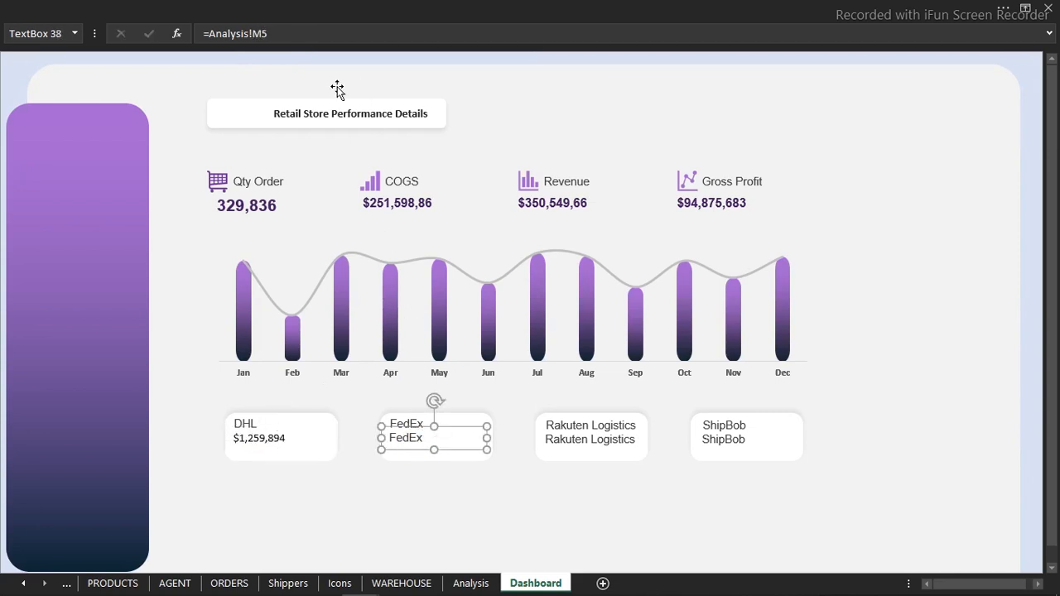
pyautogui.click(261, 33)
pyautogui.write('N')
pyautogui.press('Return')
pyautogui.click(591, 440)
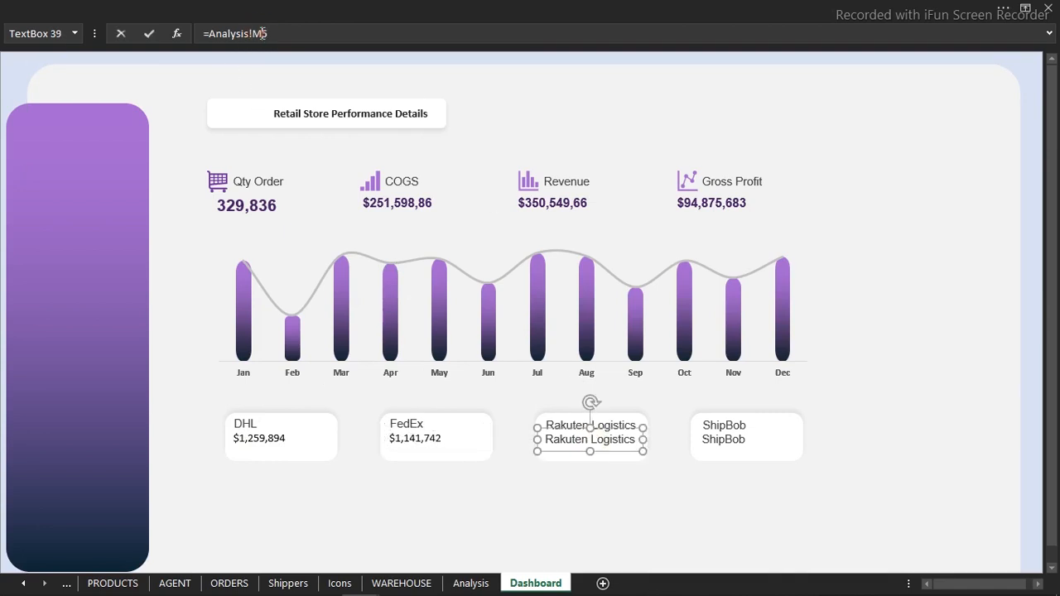
pyautogui.press('Return')
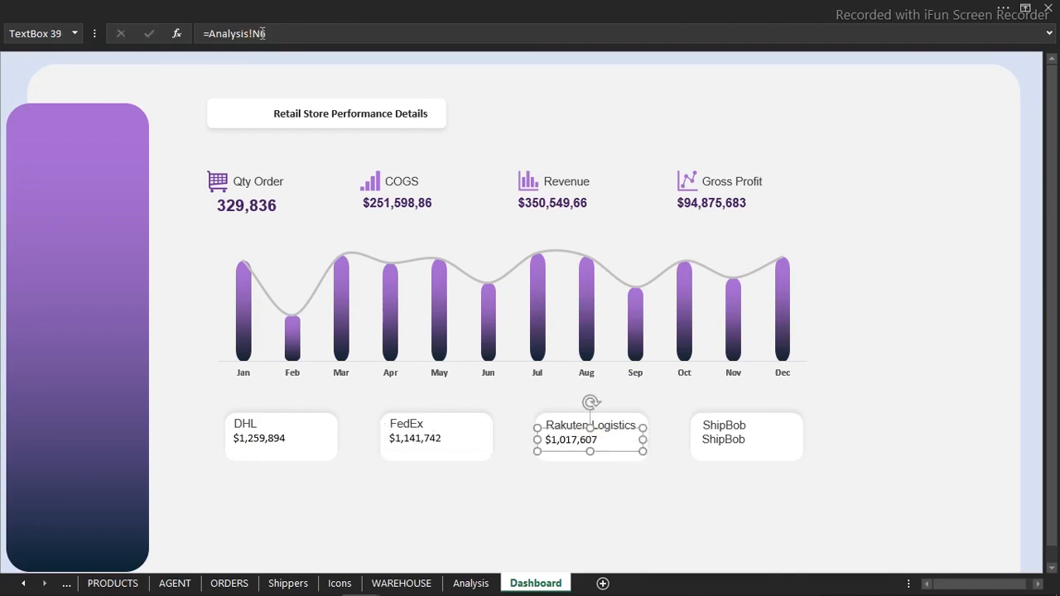
# - Link the duplicate ShipBob label in the fourth card to =Analysis!N7
pyautogui.click(705, 439)
pyautogui.click(265, 33)
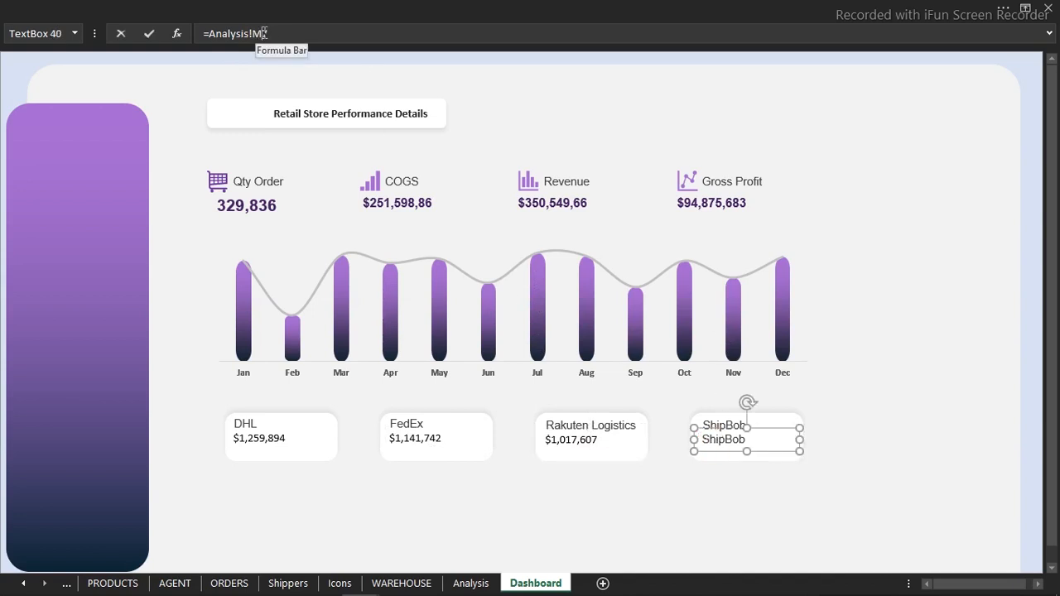
pyautogui.press('Return')
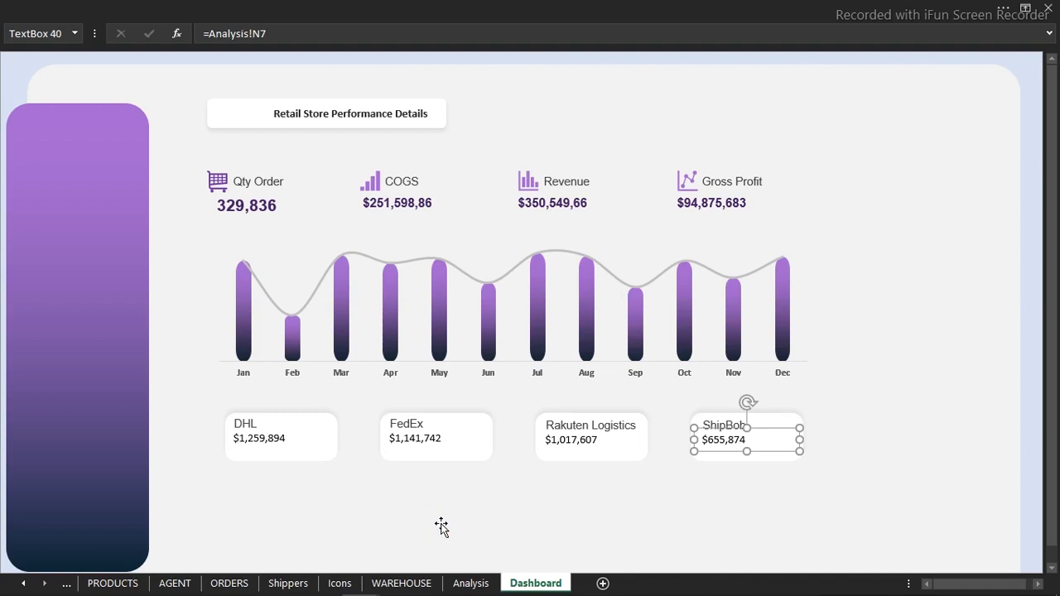
# - Set the delivery cost values in all four shipper cards to Arial at font size 12
pyautogui.keyDown('ctrl'); pyautogui.click(583, 446); pyautogui.keyUp('ctrl')
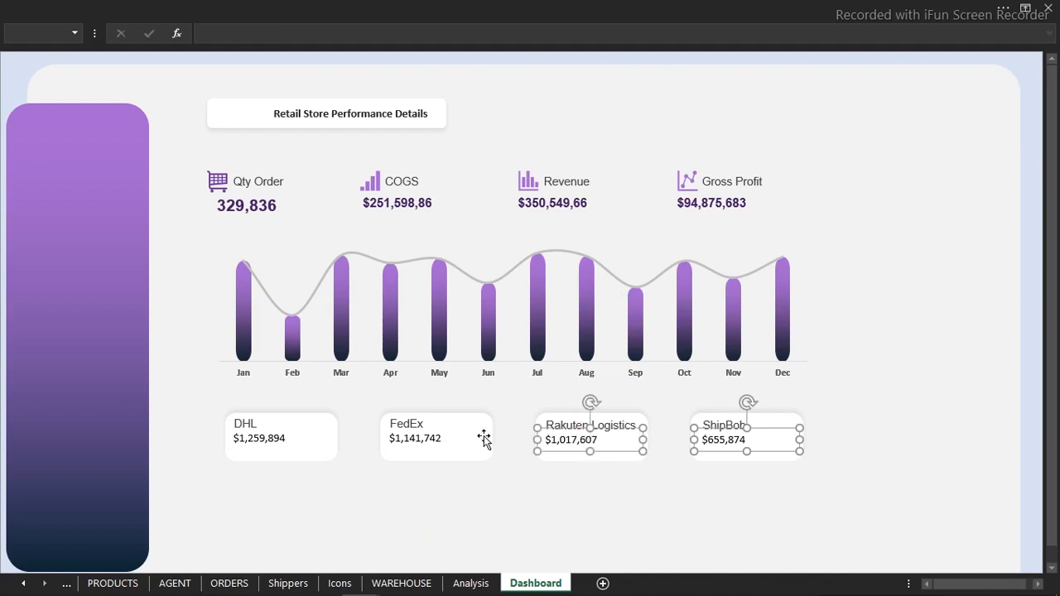
pyautogui.keyDown('ctrl'); pyautogui.click(438, 443); pyautogui.keyUp('ctrl')
pyautogui.keyDown('ctrl'); pyautogui.click(287, 432); pyautogui.keyUp('ctrl')
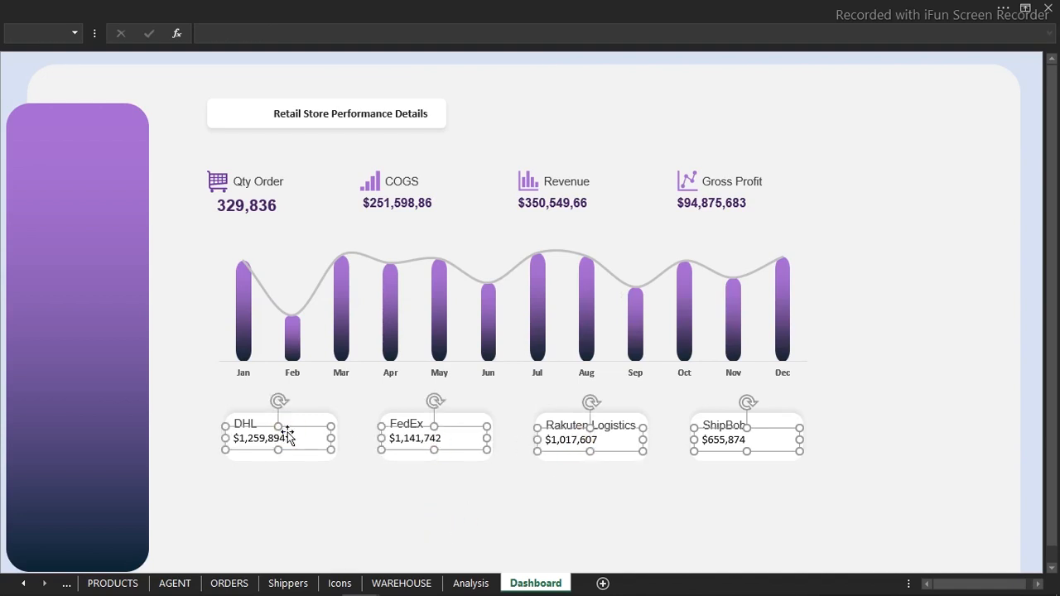
pyautogui.click(386, 6)
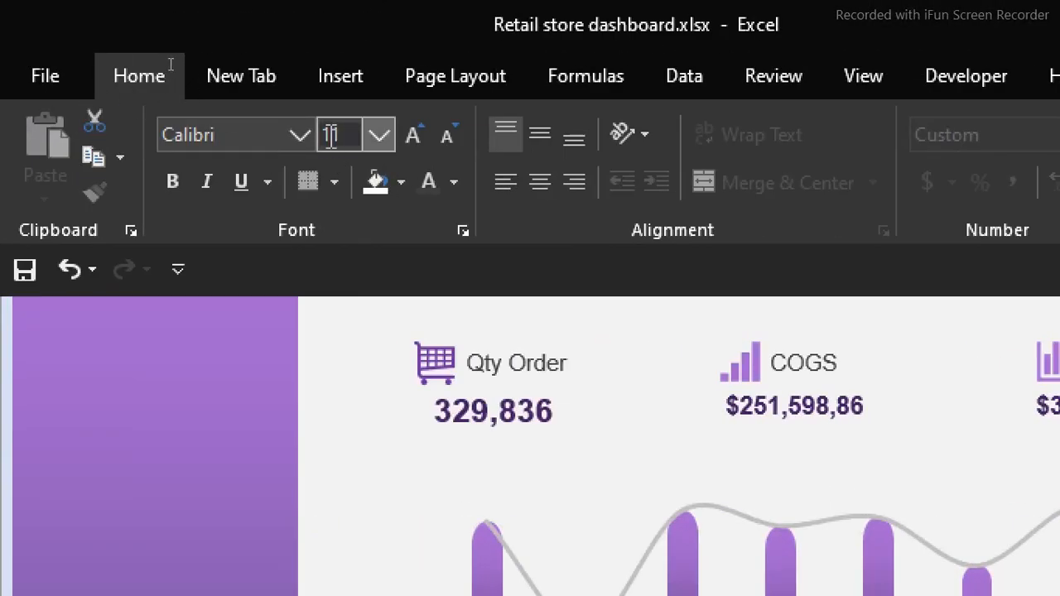
pyautogui.click(379, 135)
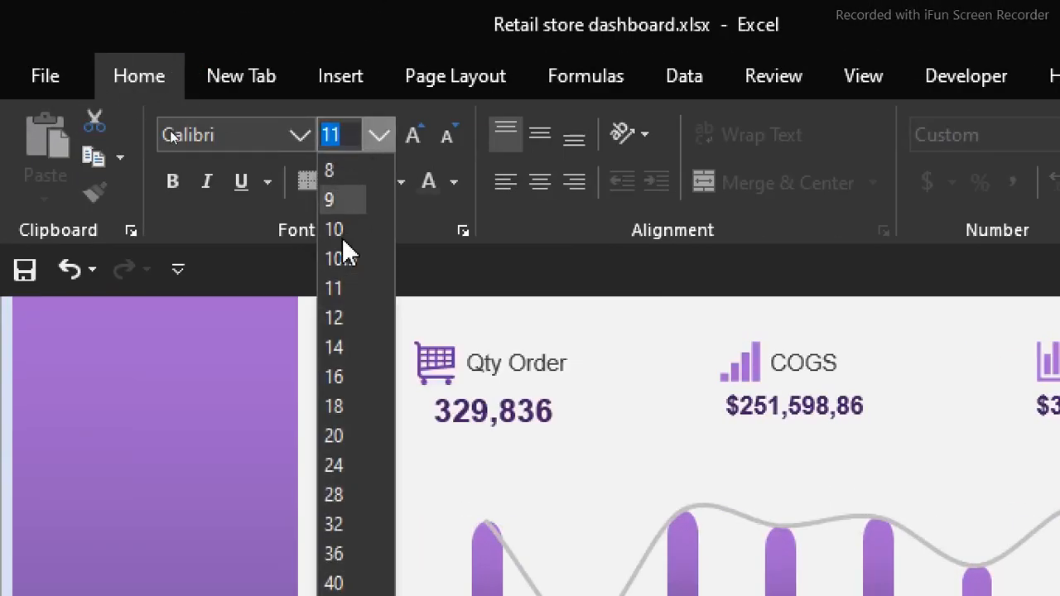
pyautogui.click(335, 320)
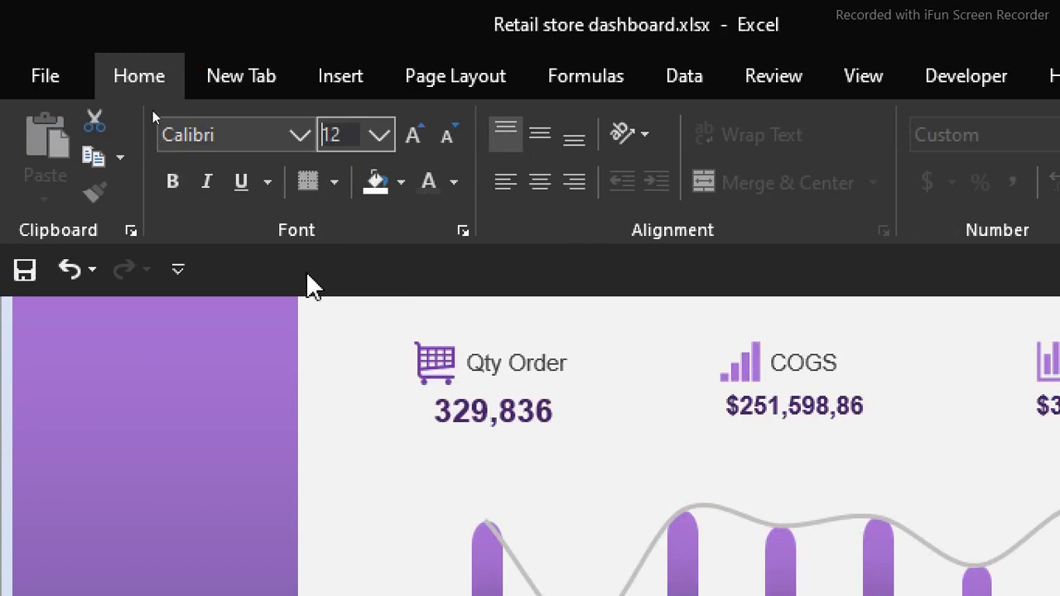
pyautogui.click(302, 134)
pyautogui.moveTo(577, 293); pyautogui.dragTo(577, 169)
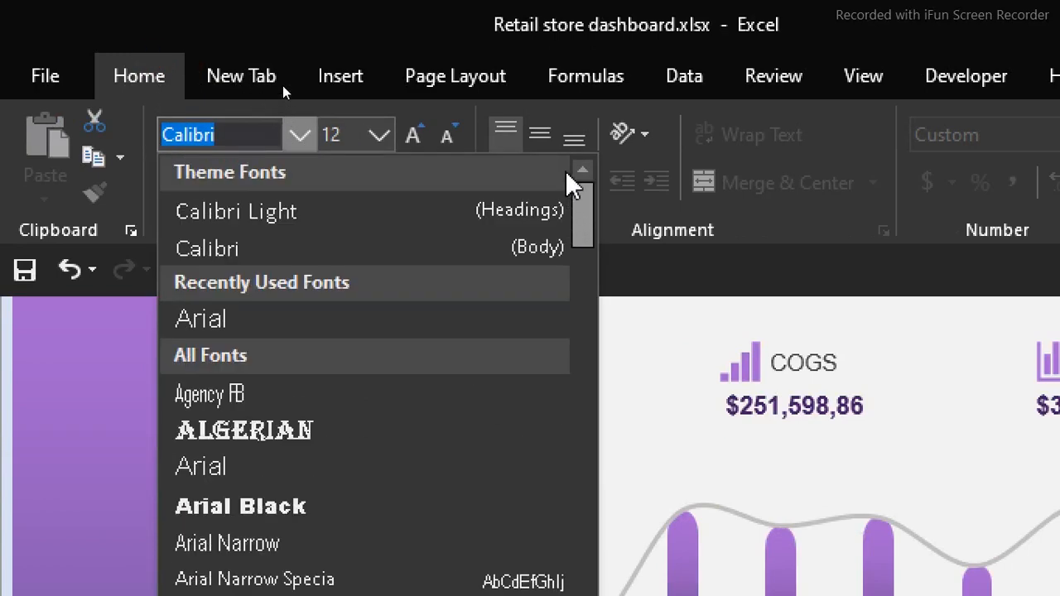
pyautogui.click(214, 322)
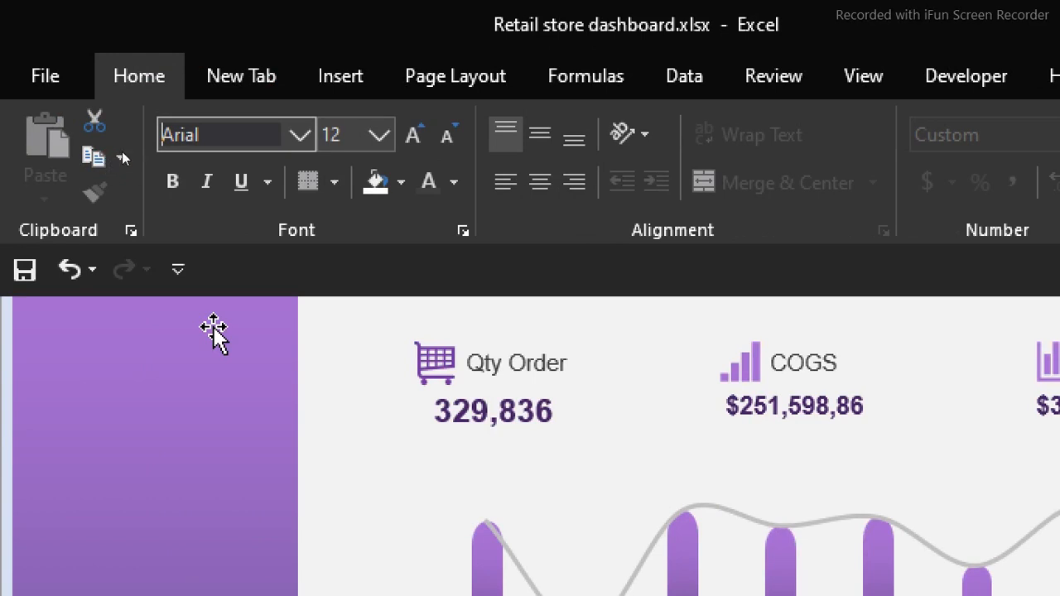
# - Color the four delivery cost values with the recently used dark purple and deselect them
pyautogui.click(454, 182)
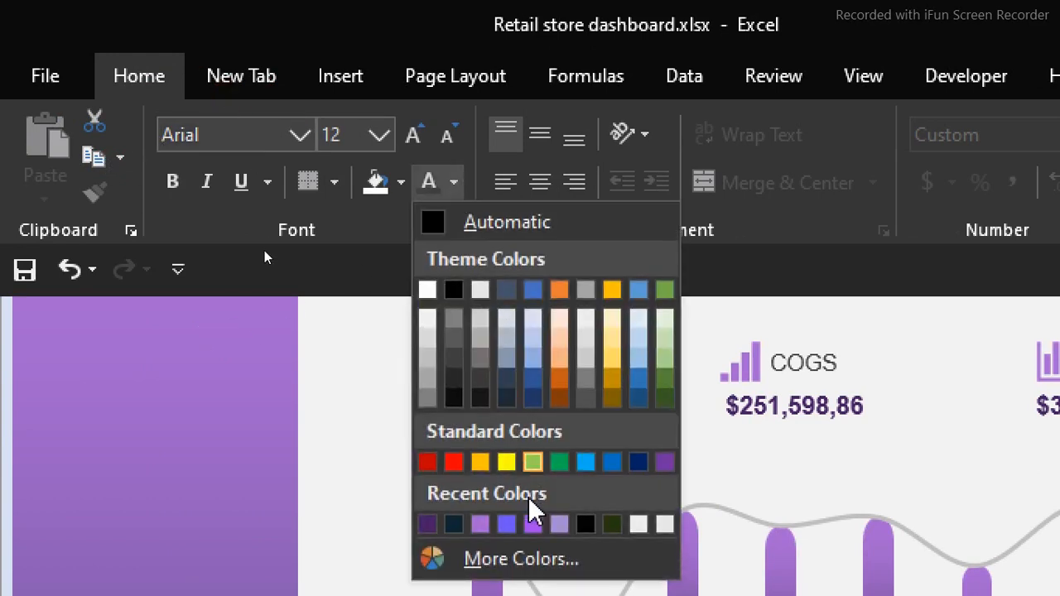
pyautogui.click(426, 515)
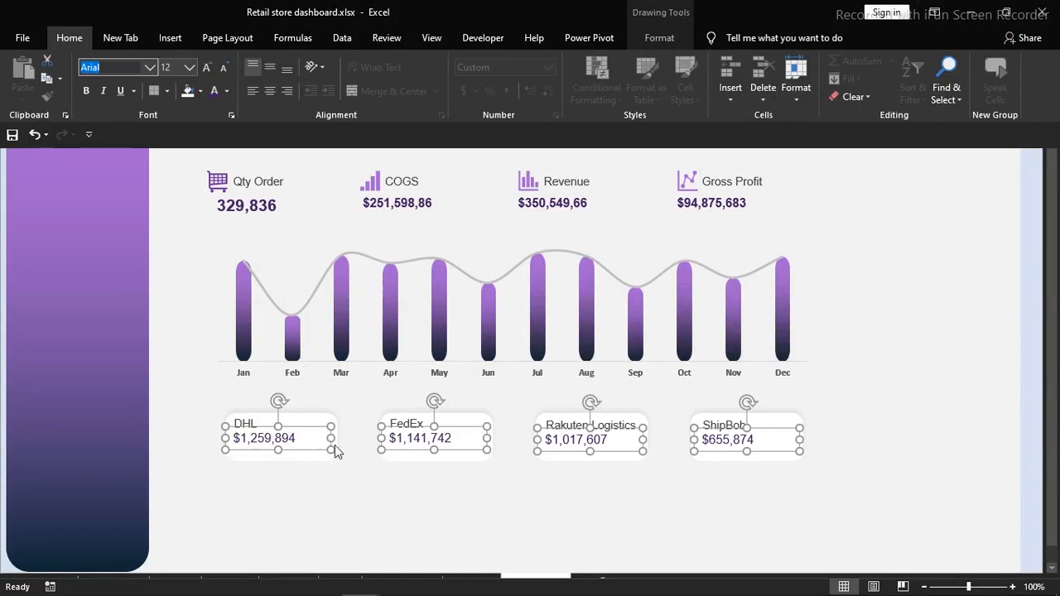
pyautogui.click(402, 504)
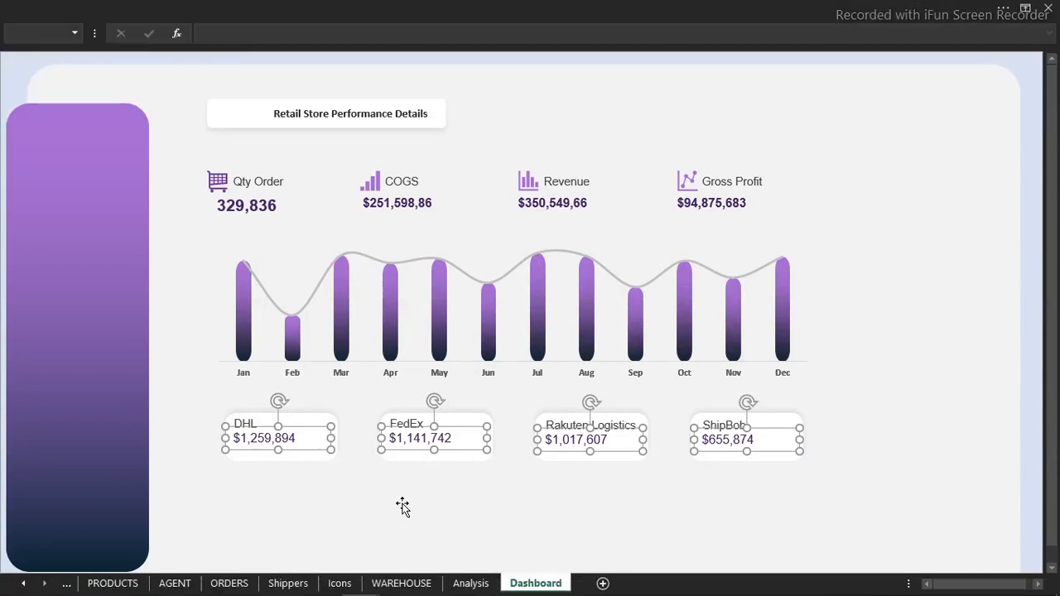
pyautogui.click(403, 505)
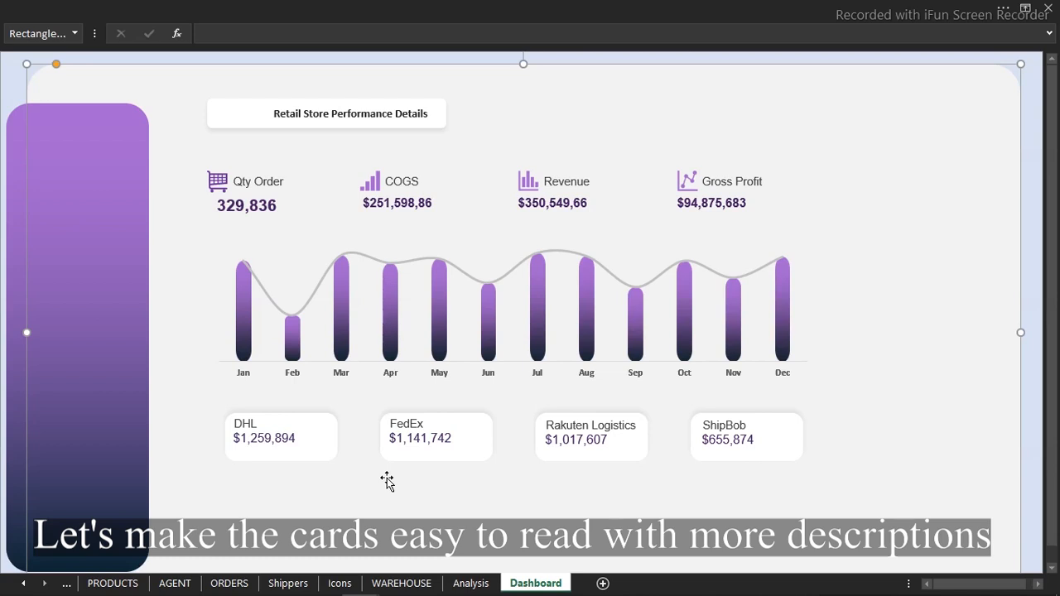
# - Duplicate the DHL delivery cost text box just below itself and replace the copy's text with "Shipping cost"
pyautogui.click(284, 444)
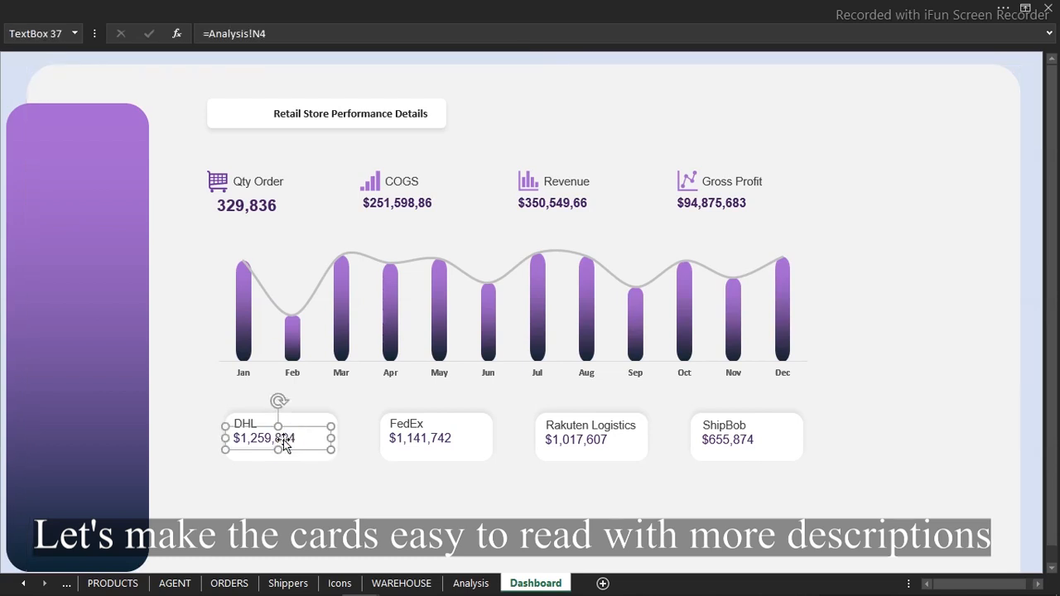
pyautogui.moveTo(292, 456); pyautogui.dragTo(292, 472)
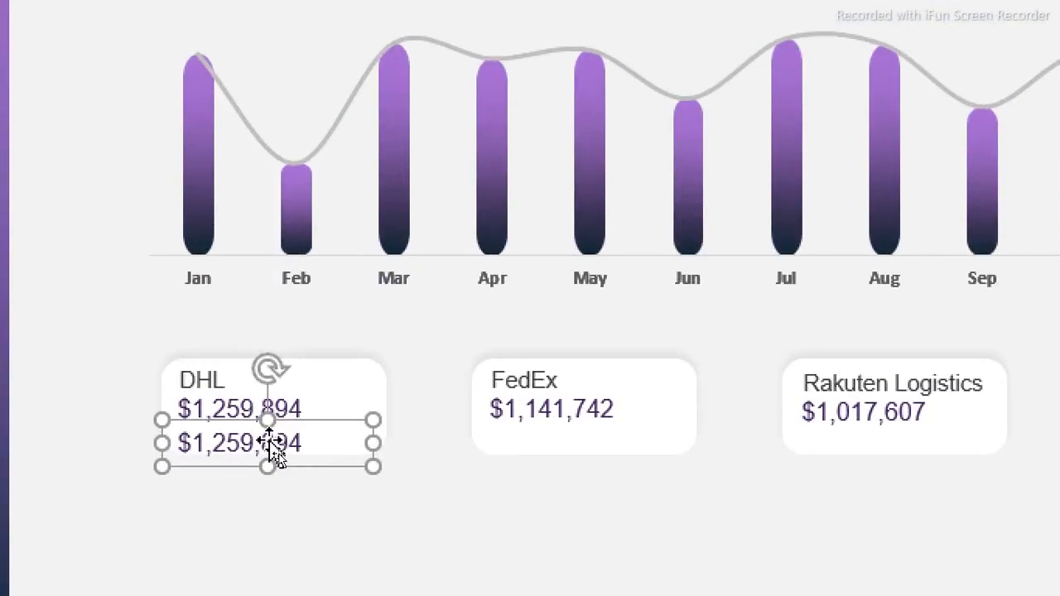
pyautogui.click(281, 459)
pyautogui.hotkey('ctrl', 'a')
pyautogui.press('BackSpace')
pyautogui.write('Shipp')
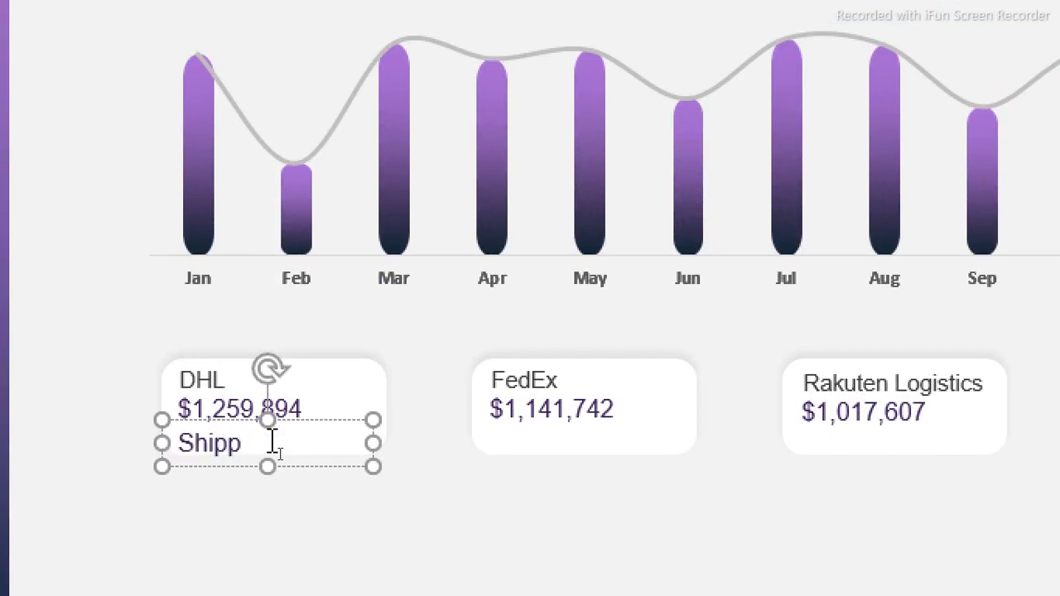
pyautogui.press('BackSpace')
pyautogui.press('BackSpace')
pyautogui.write('pping cost')
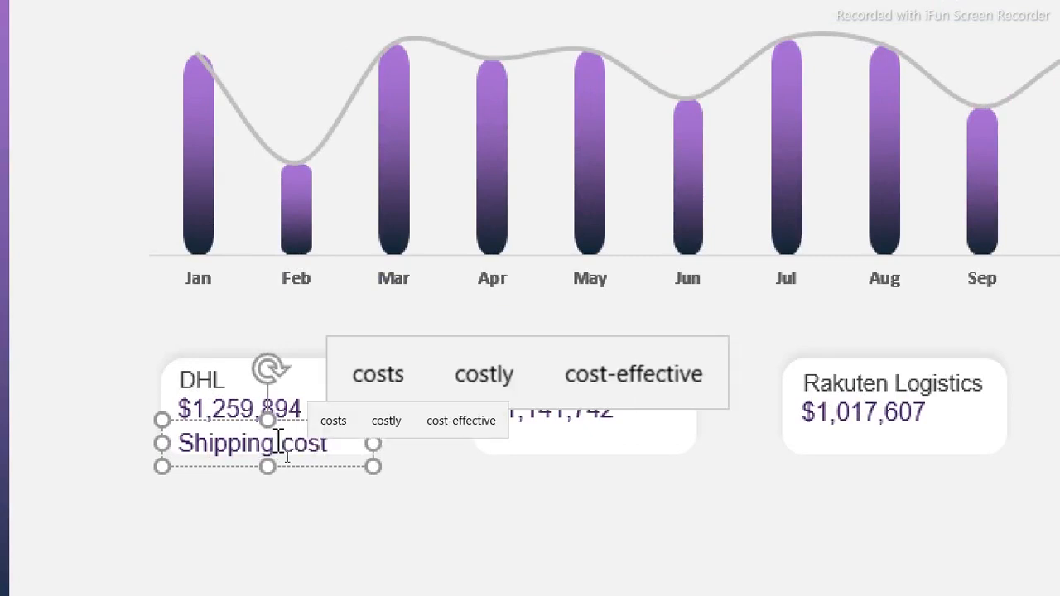
# - Format the "Shipping cost" caption in the DHL card as grey italic text at font size 11
pyautogui.click(300, 467)
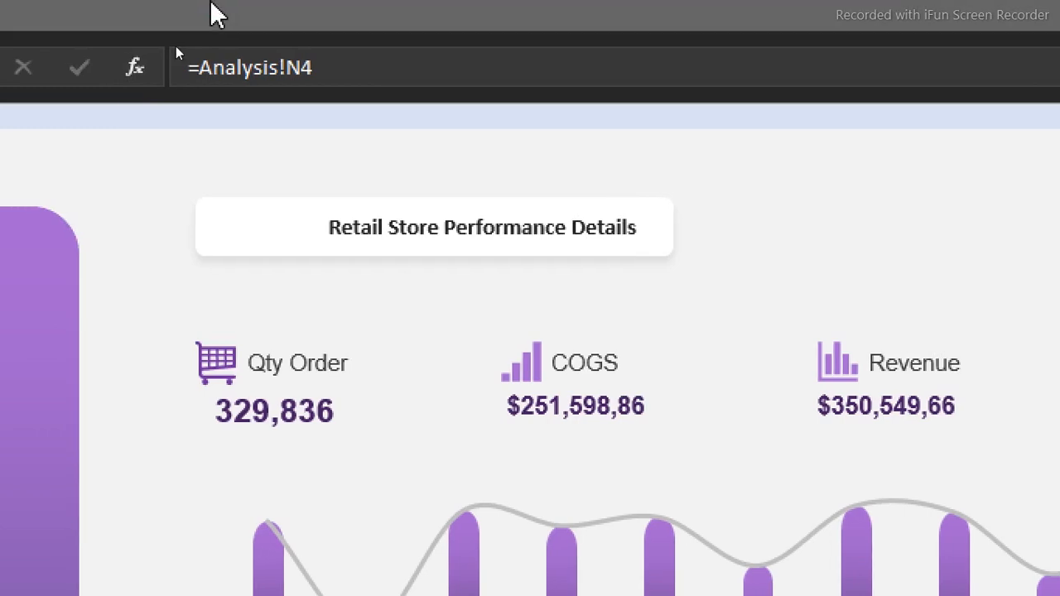
pyautogui.click(210, 5)
pyautogui.click(366, 186)
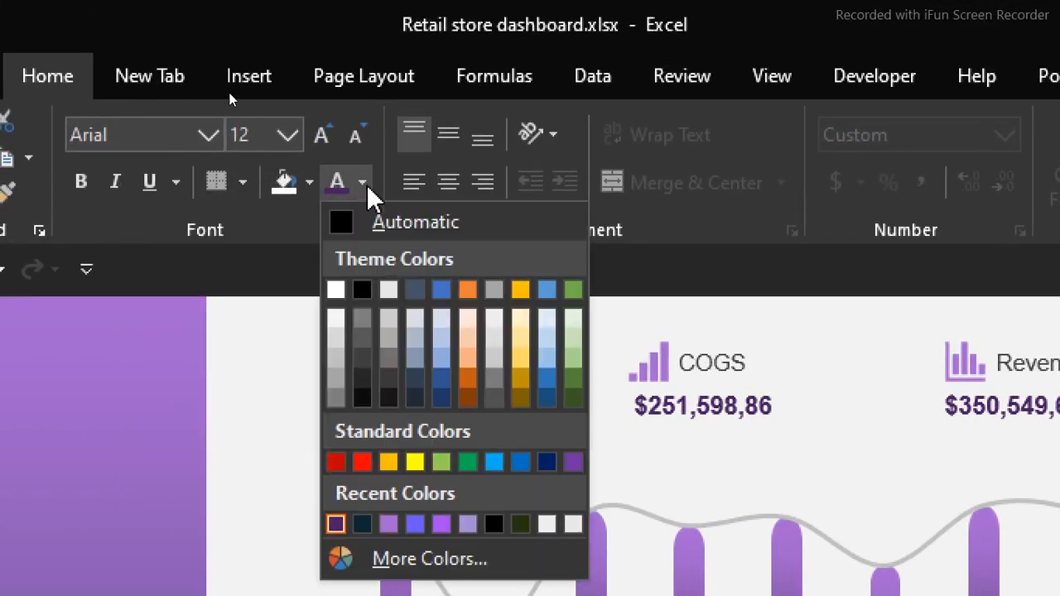
pyautogui.click(336, 400)
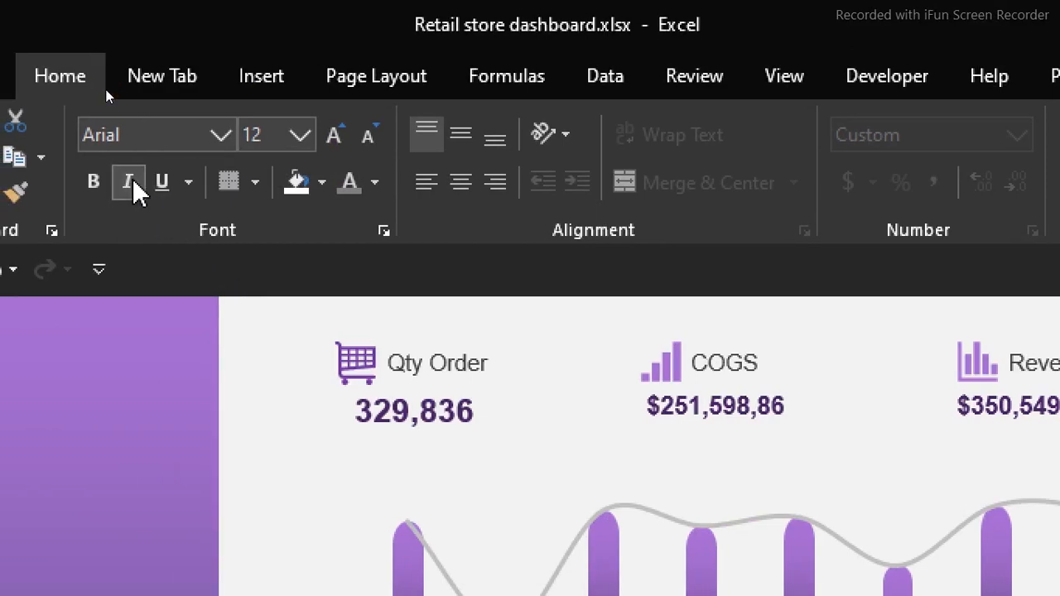
pyautogui.click(367, 138)
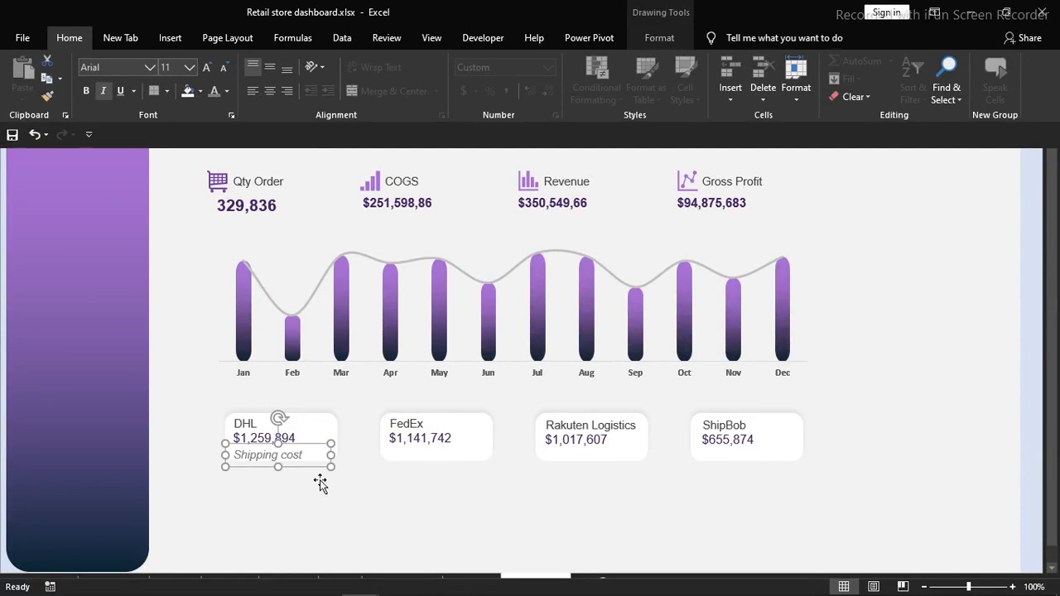
# - Copy the "Shipping cost" caption from the DHL card into the FedEx, Rakuten Logistics and ShipBob cards
pyautogui.click(308, 465)
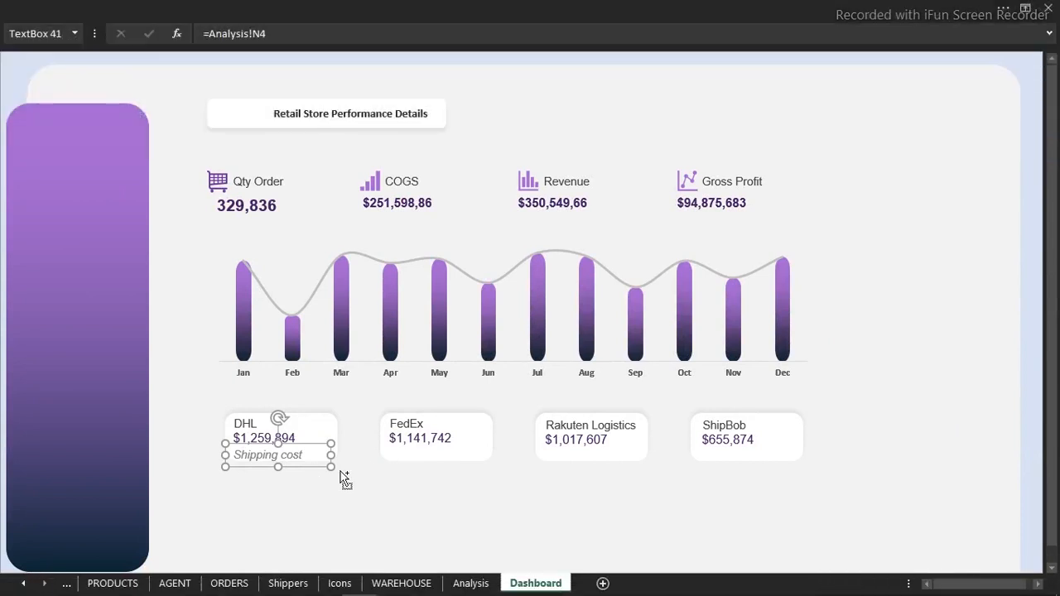
pyautogui.moveTo(318, 466); pyautogui.dragTo(787, 463)
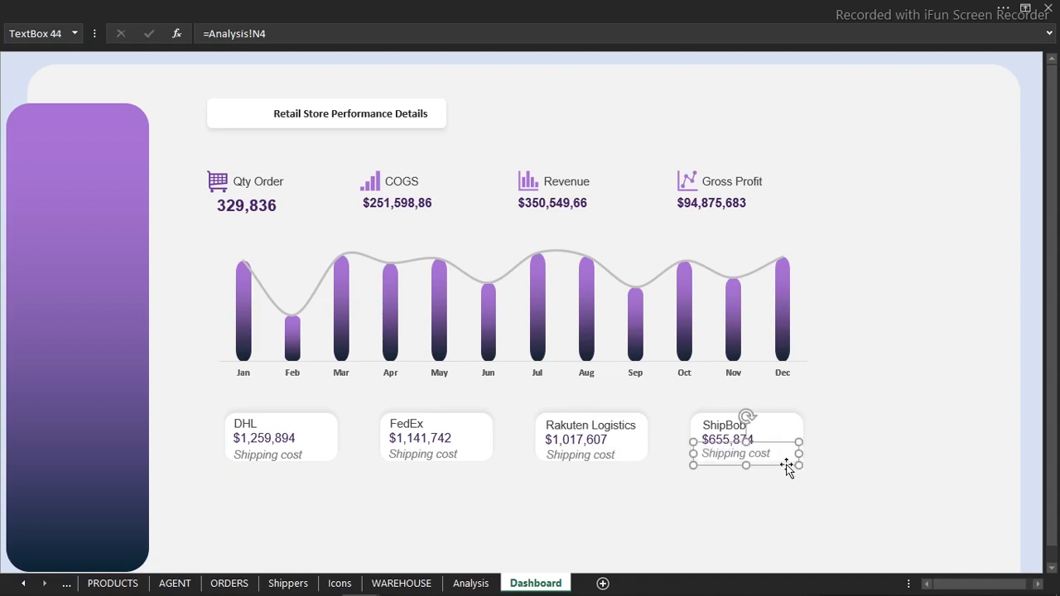
pyautogui.click(435, 509)
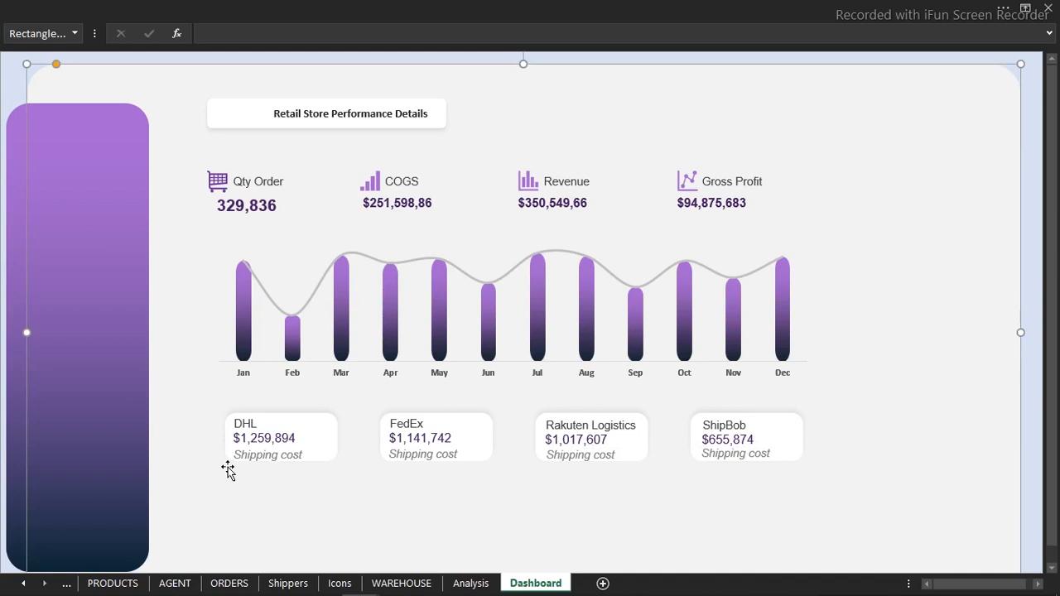
# - Duplicate the DHL card's "Shipping cost" caption below the card, replace its text with "Shippers" and narrow the box
pyautogui.click(258, 460)
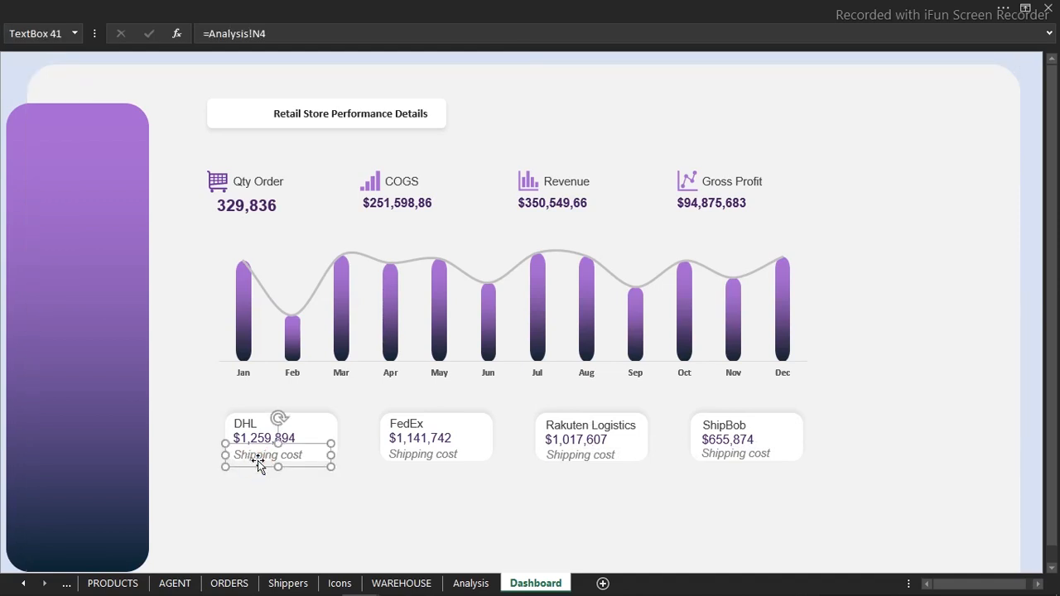
pyautogui.moveTo(257, 467); pyautogui.dragTo(262, 500)
pyautogui.click(292, 488)
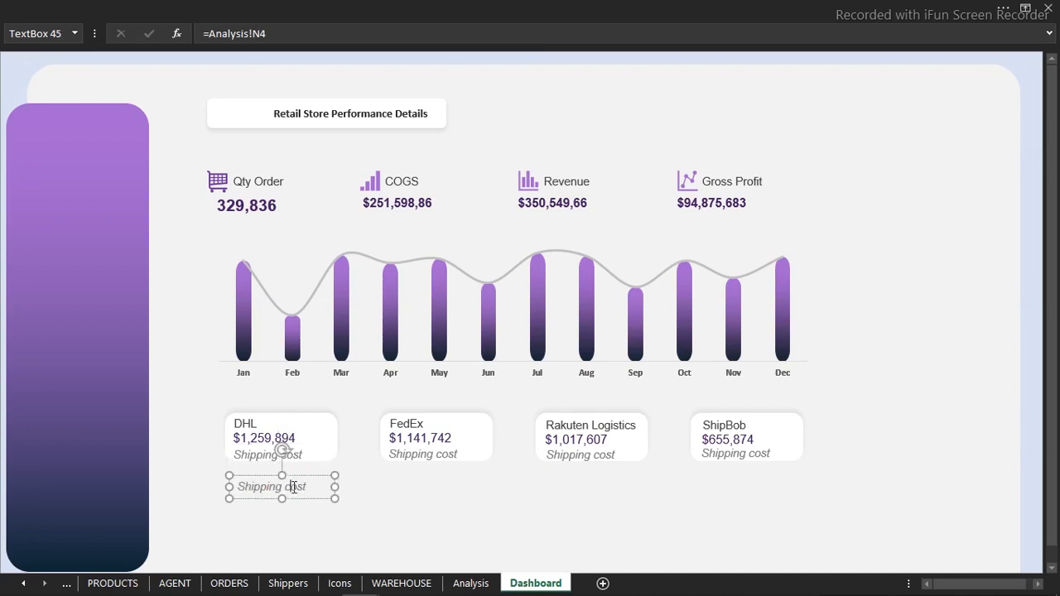
pyautogui.tripleClick(293, 488)
pyautogui.write('Shippers')
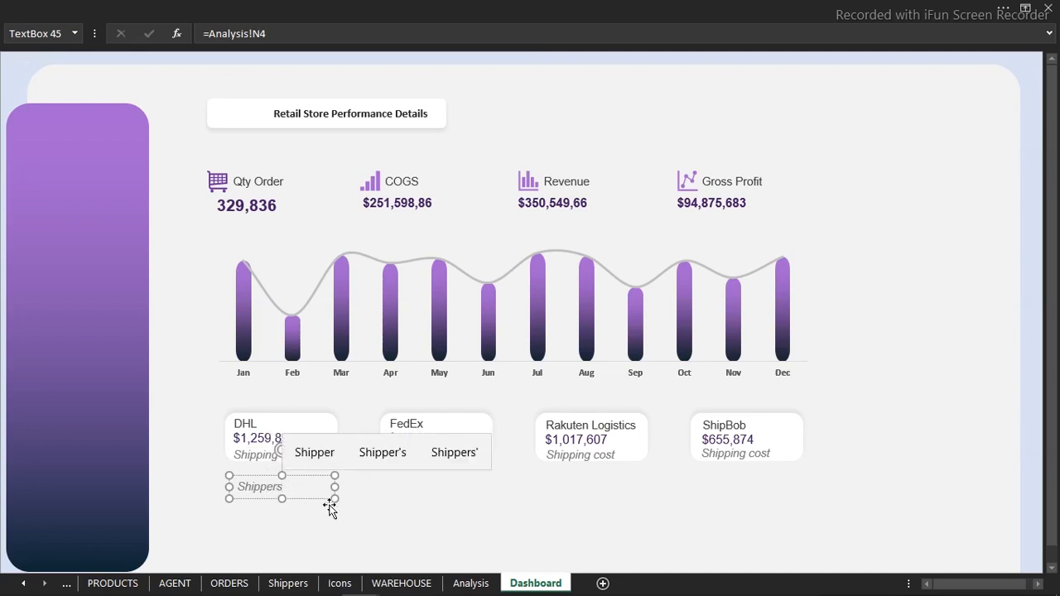
pyautogui.moveTo(335, 489); pyautogui.dragTo(317, 490)
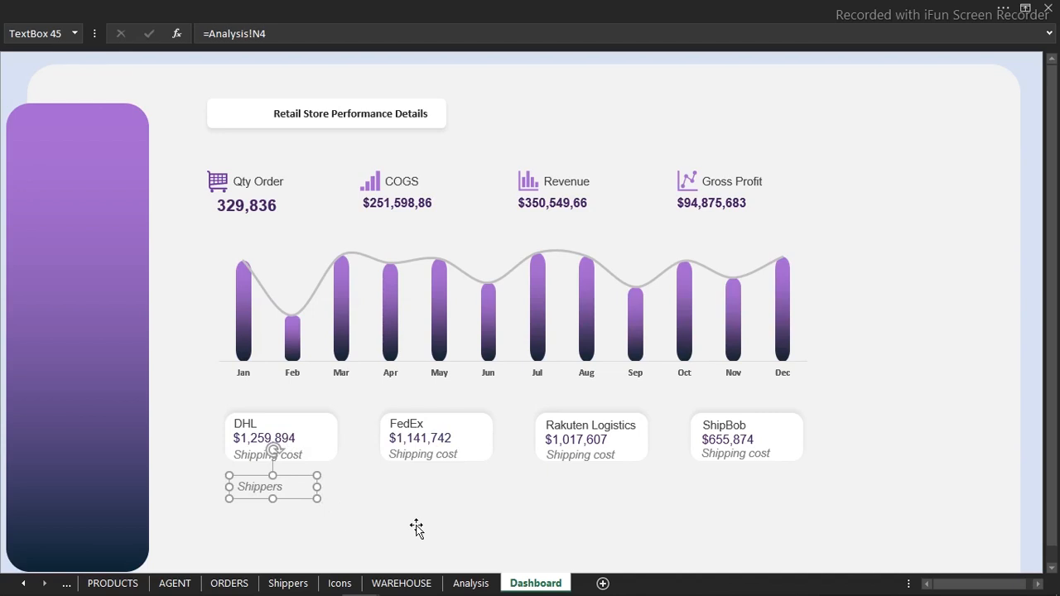
# - Set the "Shippers" label text to font size 12 and bold
pyautogui.click(233, 7)
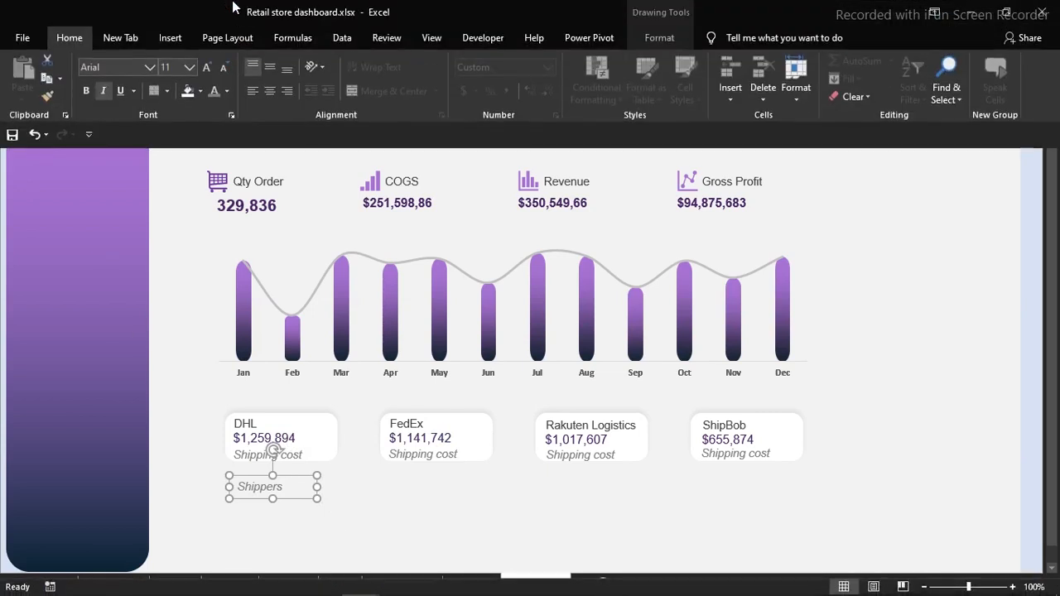
pyautogui.click(307, 350)
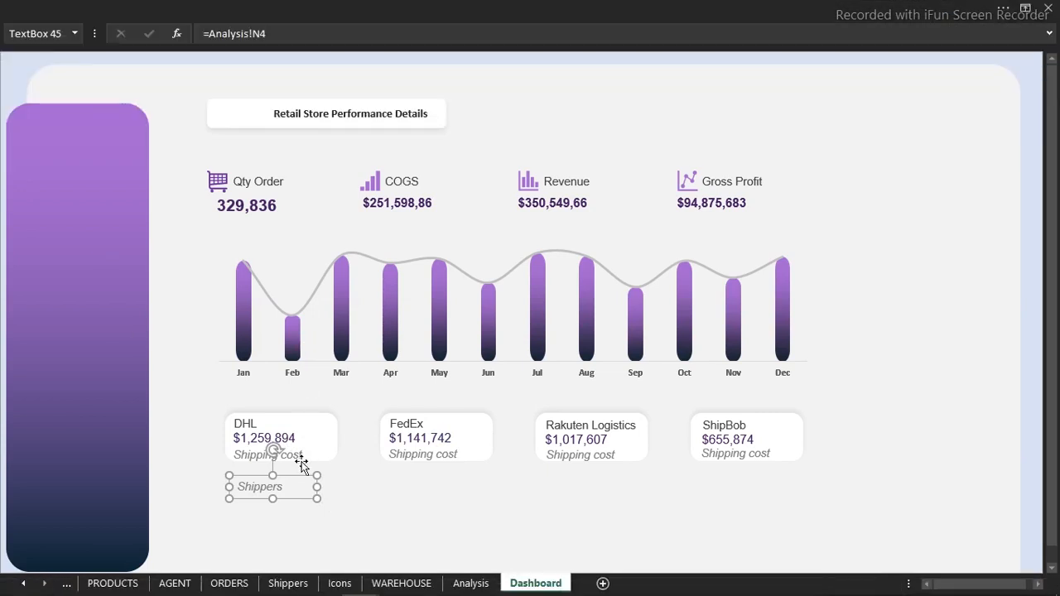
pyautogui.click(341, 6)
pyautogui.click(211, 71)
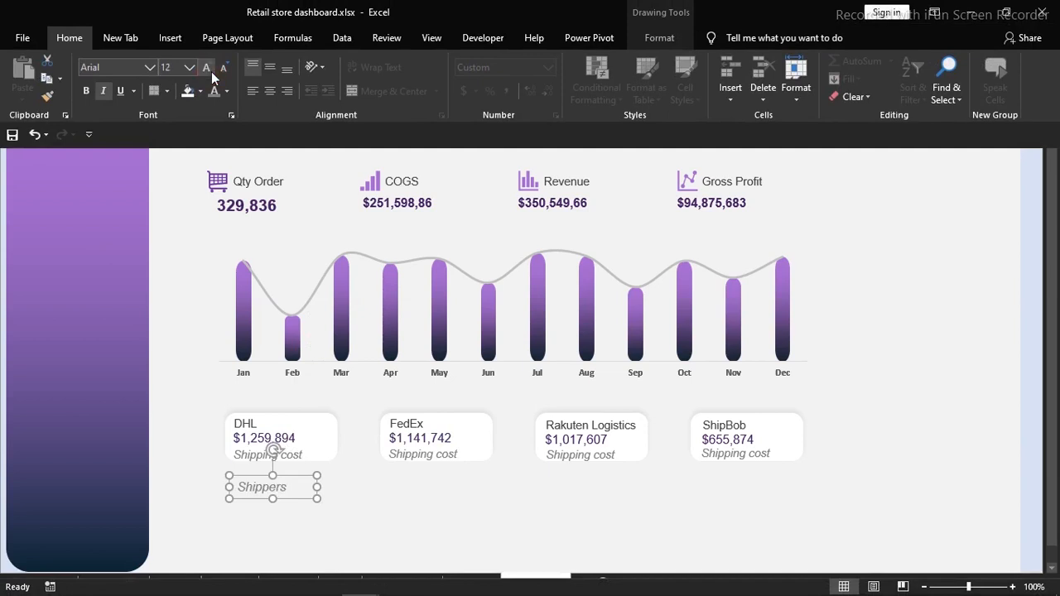
pyautogui.click(91, 92)
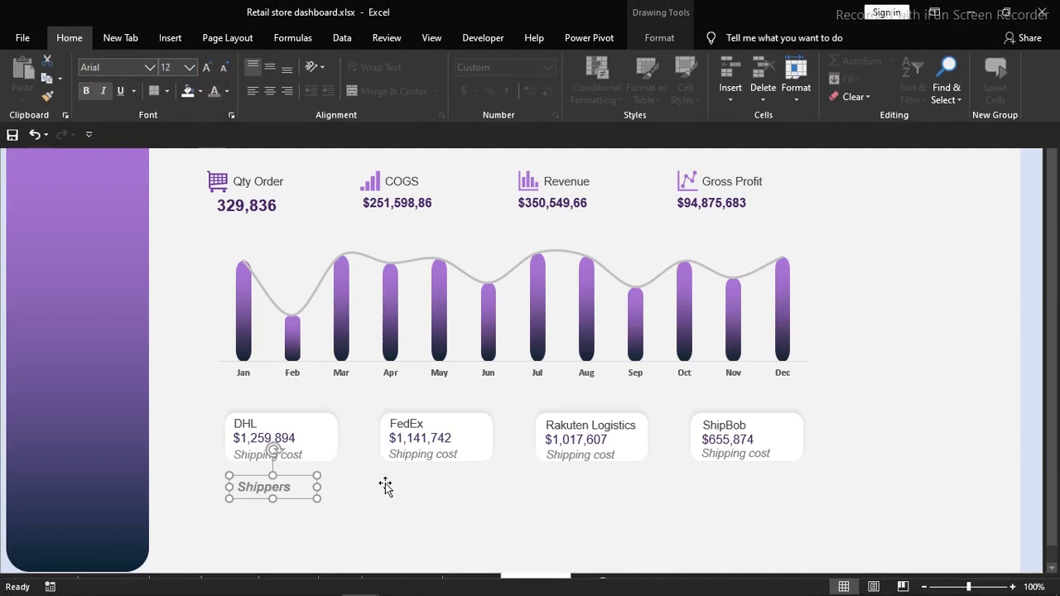
# - Give the "Shippers" label a solid medium-grey theme fill with 16% transparency
pyautogui.hotkey('ctrl', 'shift', 'F1')
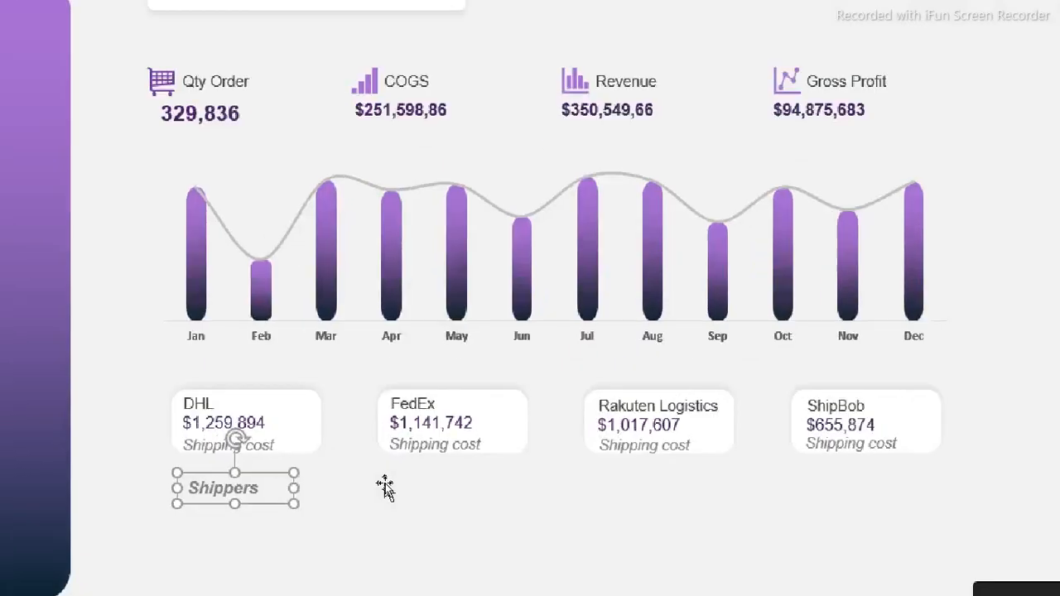
pyautogui.hotkey('ctrl', '1')
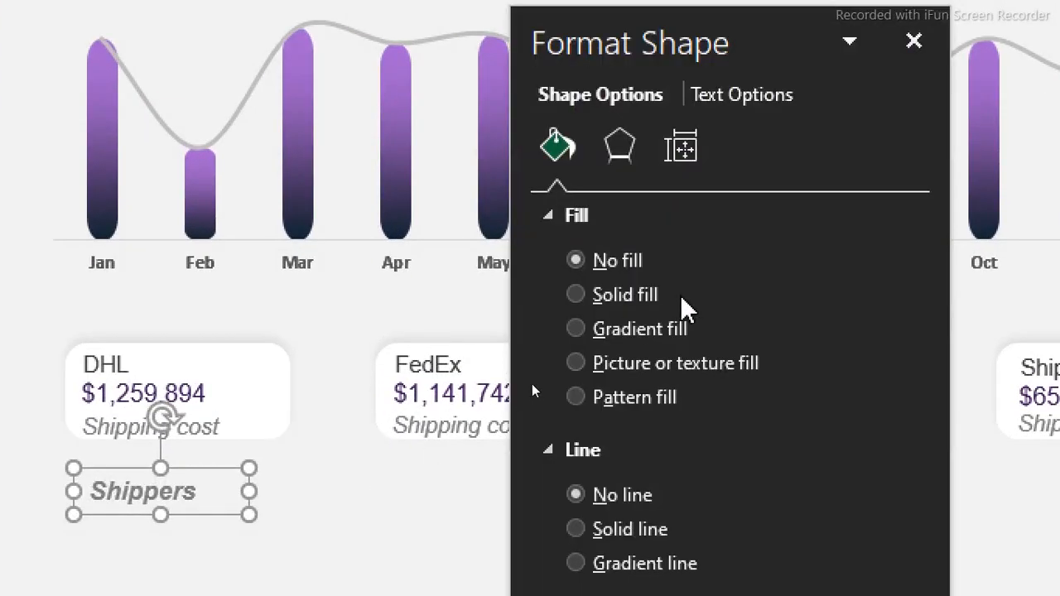
pyautogui.click(578, 296)
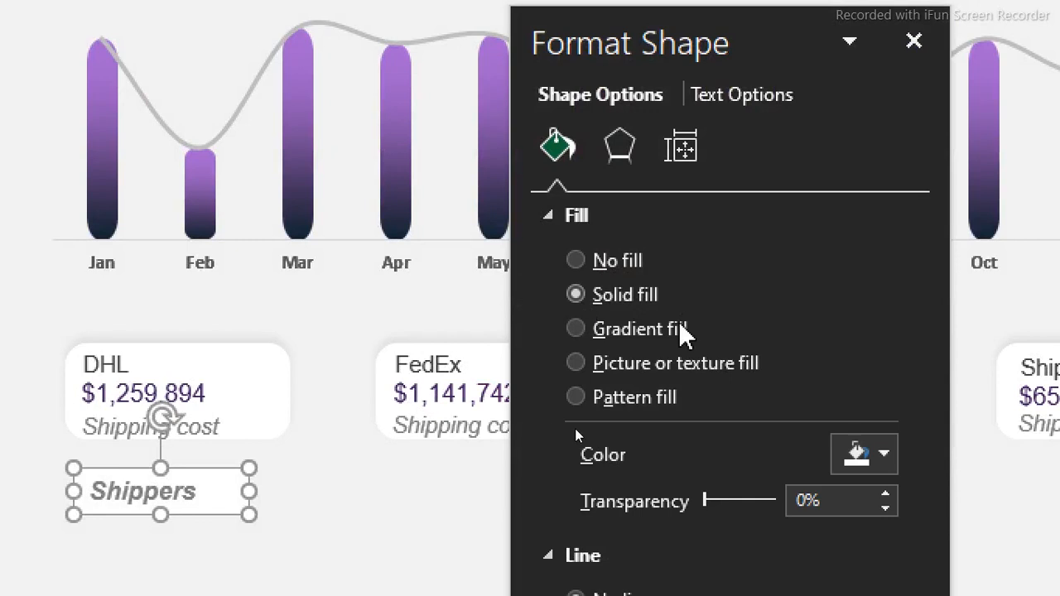
pyautogui.click(870, 455)
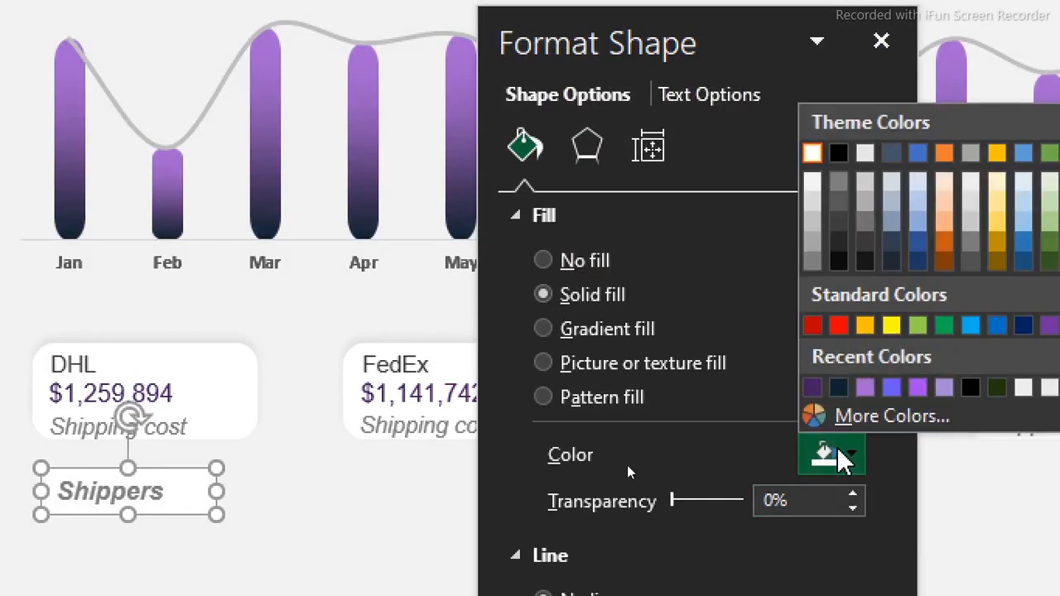
pyautogui.click(811, 262)
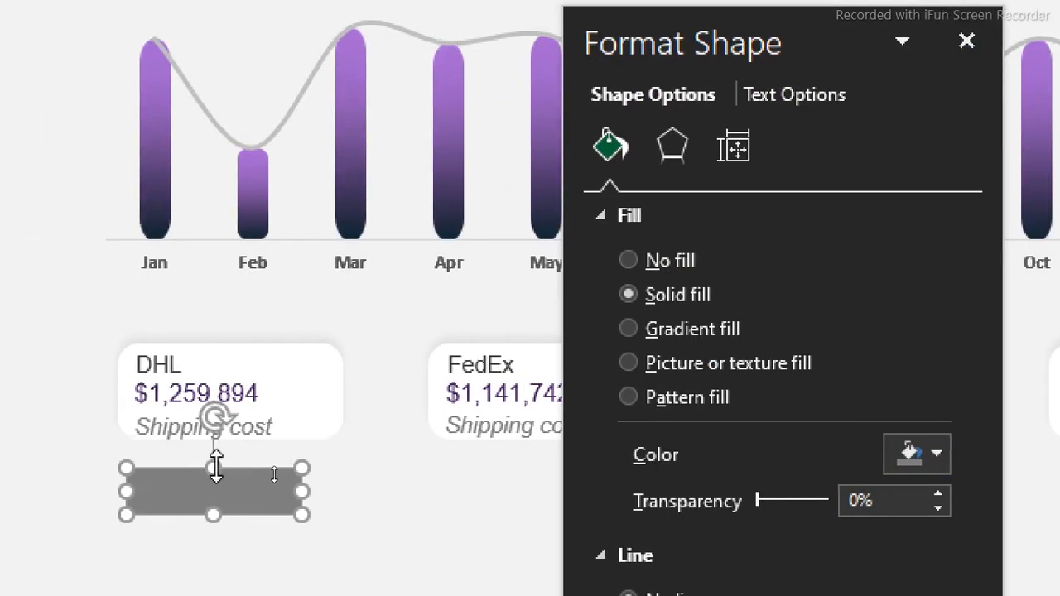
pyautogui.moveTo(759, 490); pyautogui.dragTo(772, 497)
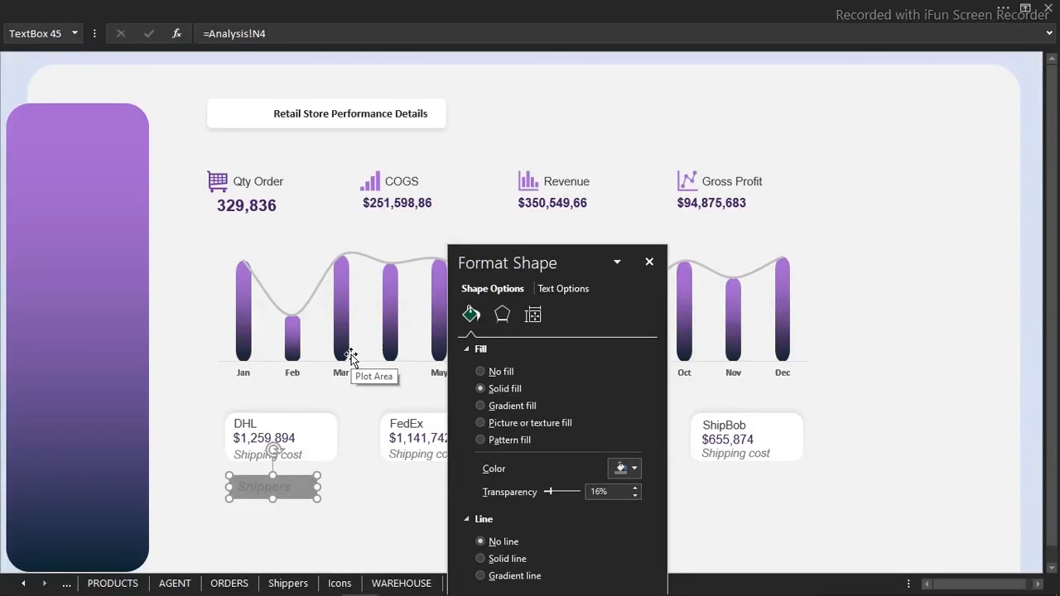
# - Make the "Shippers" text near-white and centered, and set the label's fill transparency to 10%
pyautogui.click(215, 6)
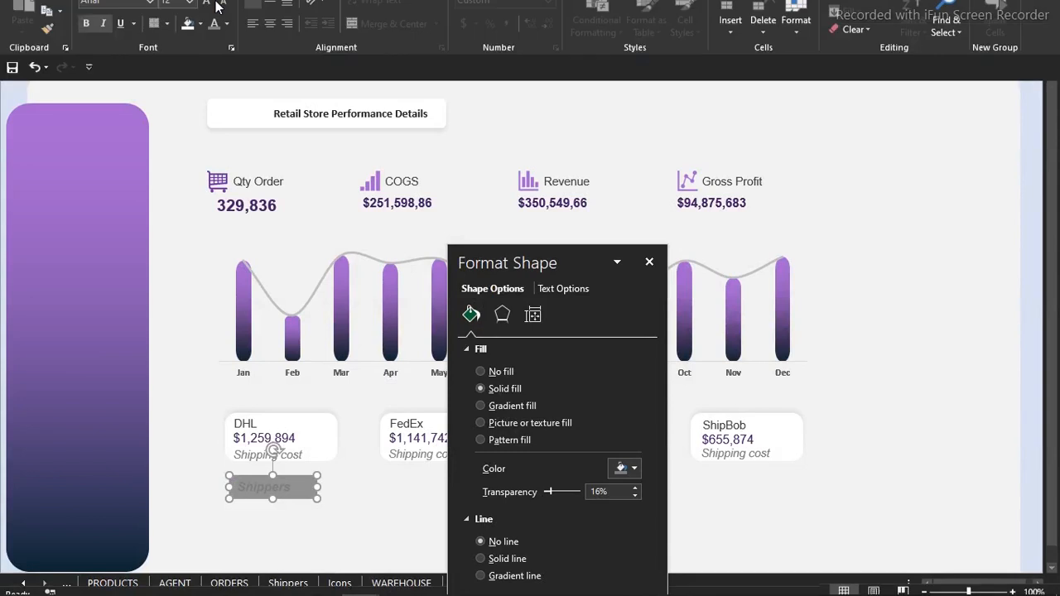
pyautogui.click(227, 91)
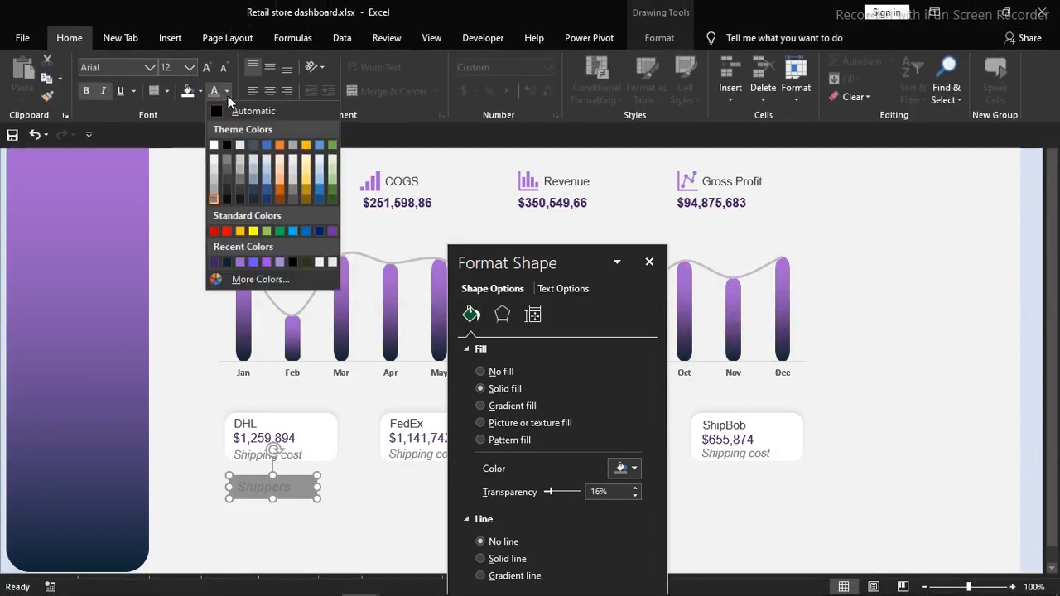
pyautogui.click(215, 164)
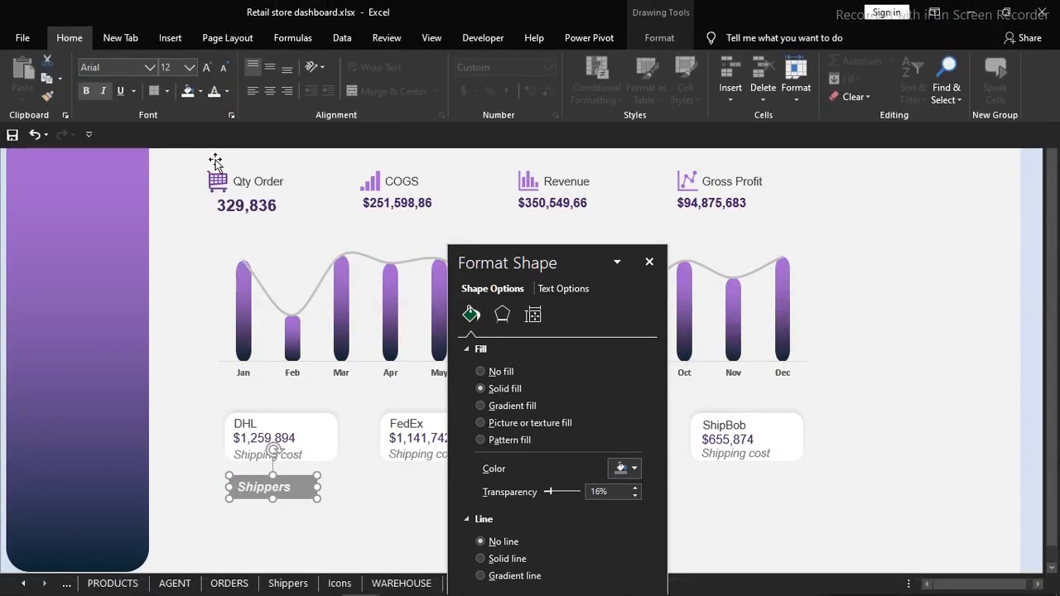
pyautogui.moveTo(549, 492); pyautogui.dragTo(547, 491)
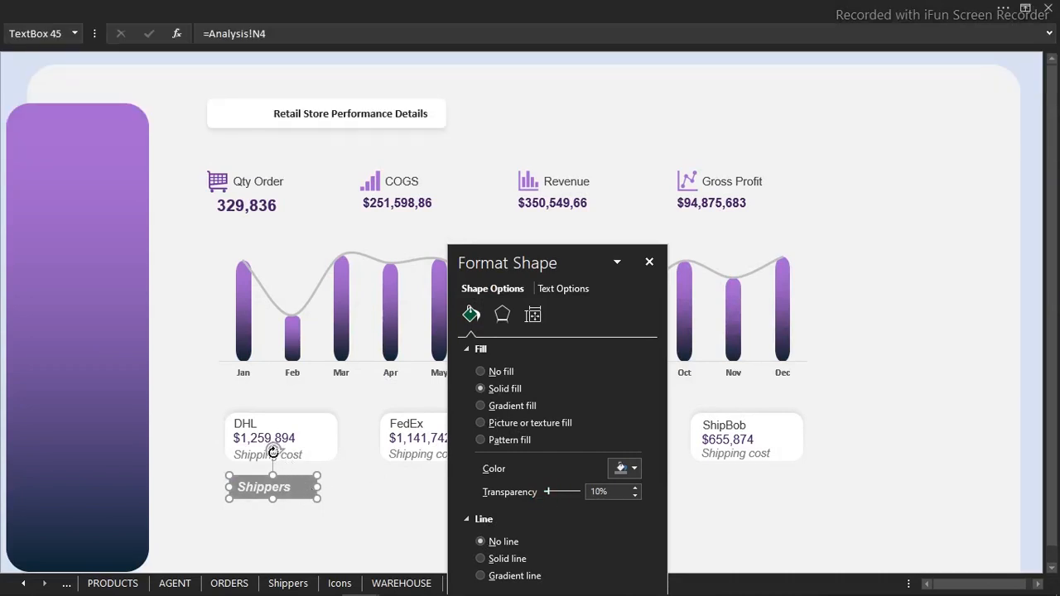
pyautogui.click(586, 7)
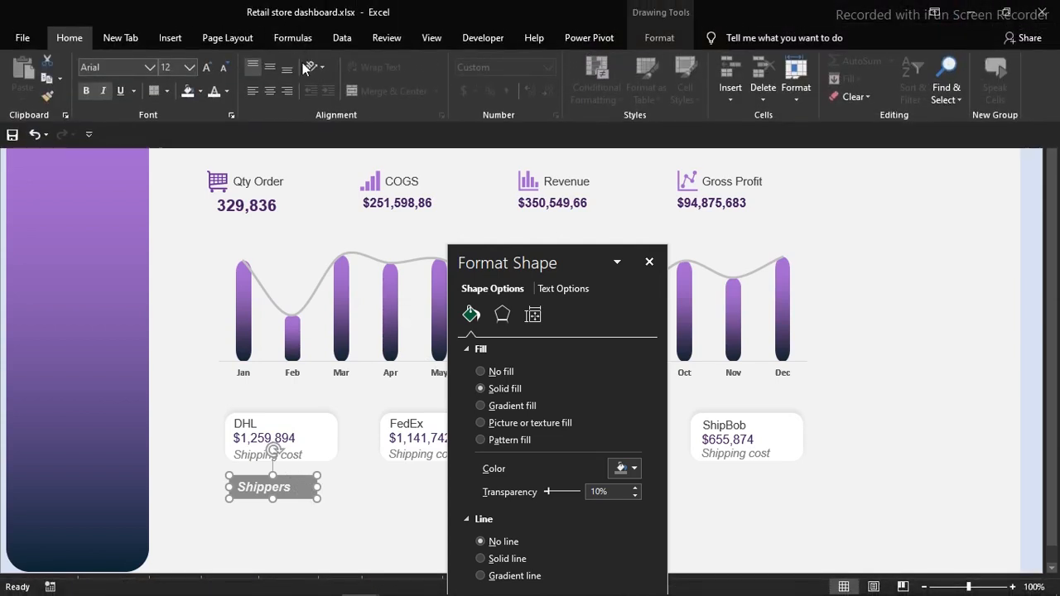
pyautogui.click(272, 91)
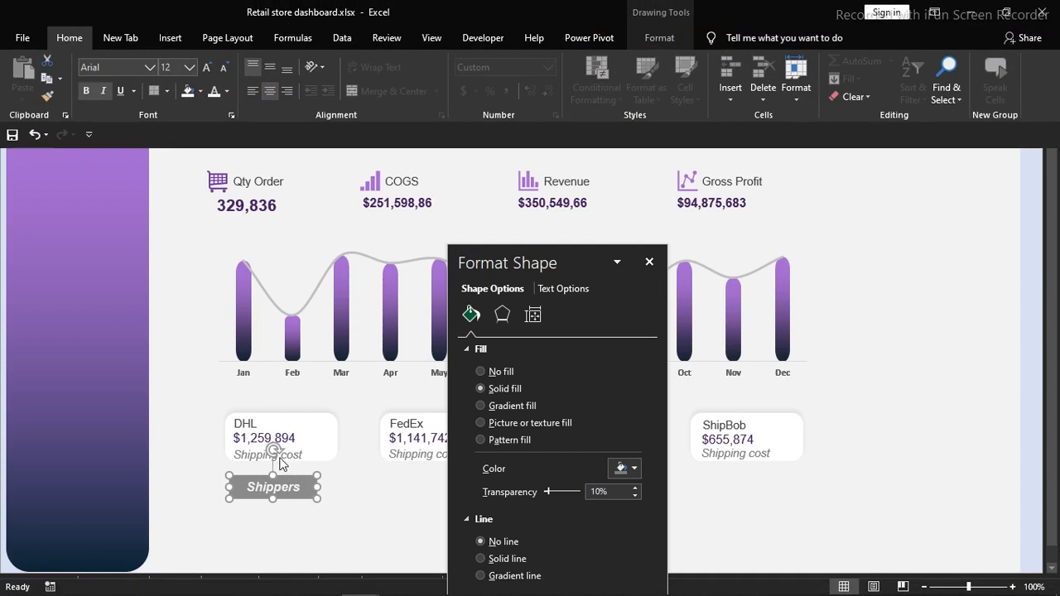
# - Rotate the "Shippers" label to read vertically upward, shorten it and fit it against the DHL card's left edge
pyautogui.moveTo(274, 451); pyautogui.dragTo(240, 486)
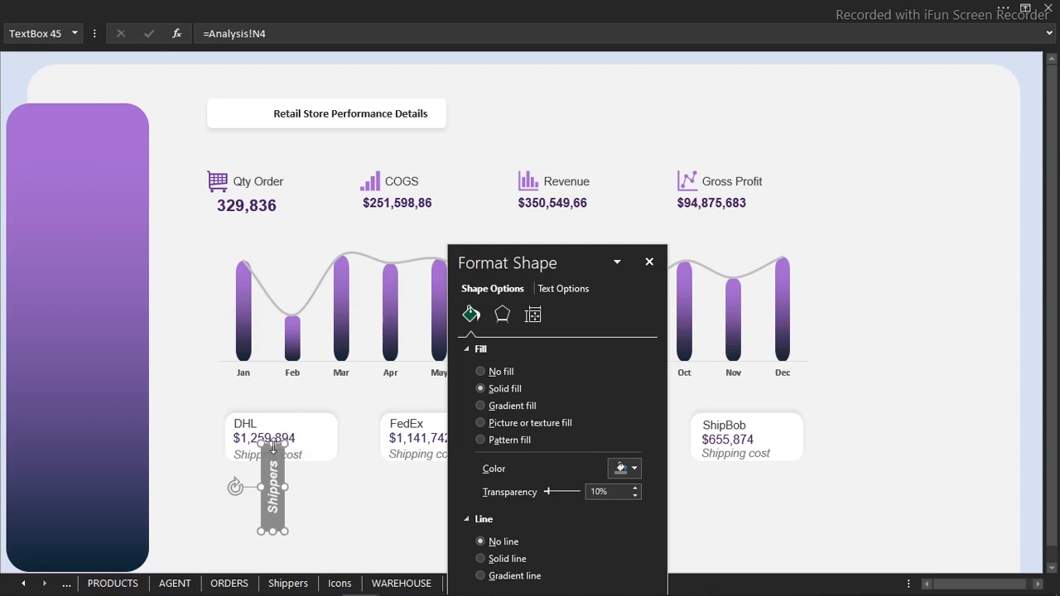
pyautogui.moveTo(273, 445); pyautogui.dragTo(214, 433)
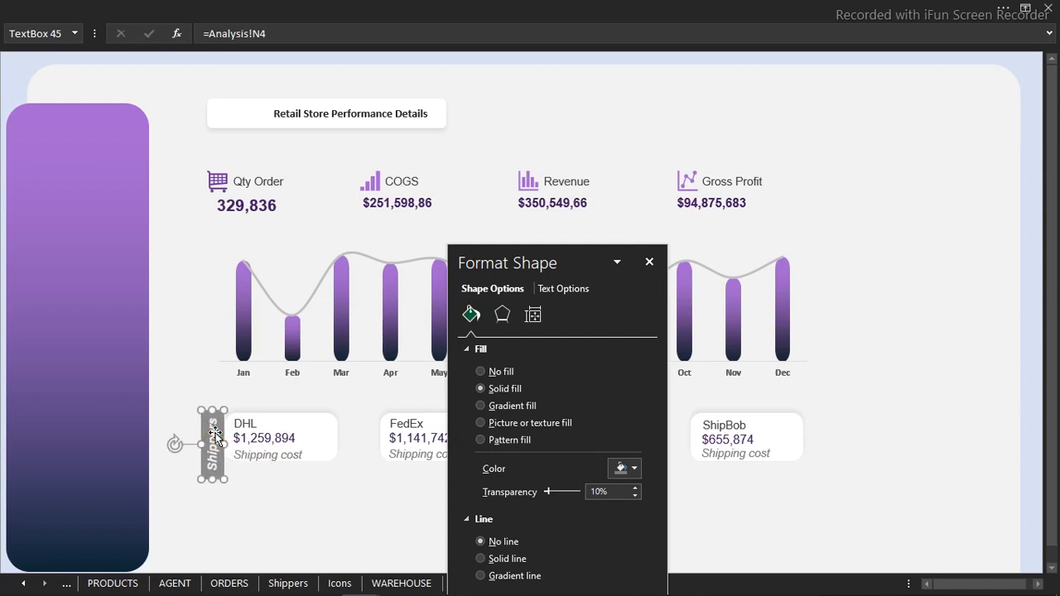
pyautogui.click(648, 262)
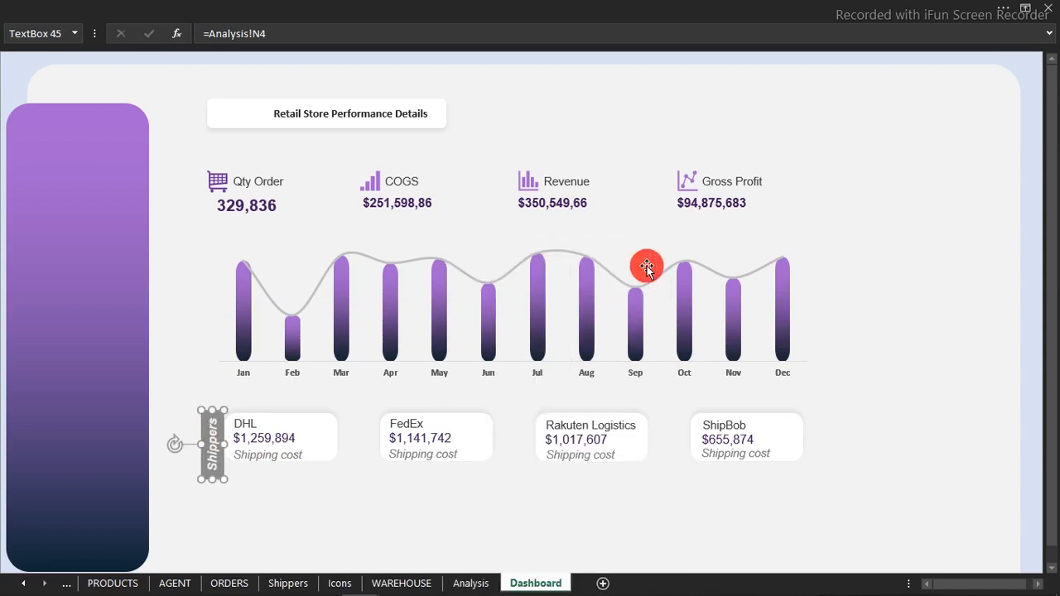
pyautogui.click(601, 491)
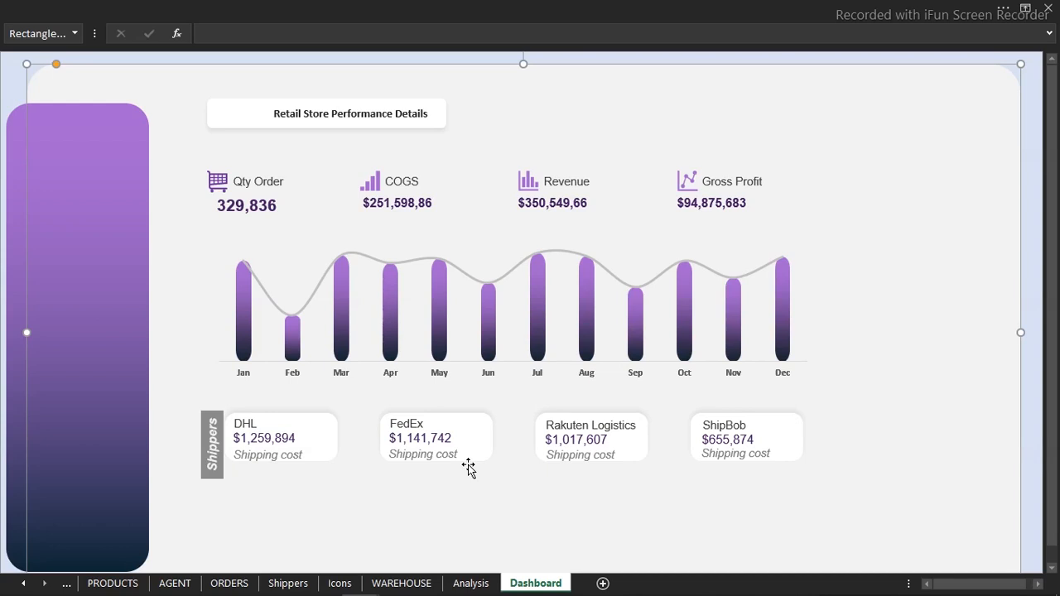
# - Duplicate the DHL card's white rounded rectangle and place the copy below the DHL card
pyautogui.click(326, 452)
pyautogui.scroll(-1, 353, 481)
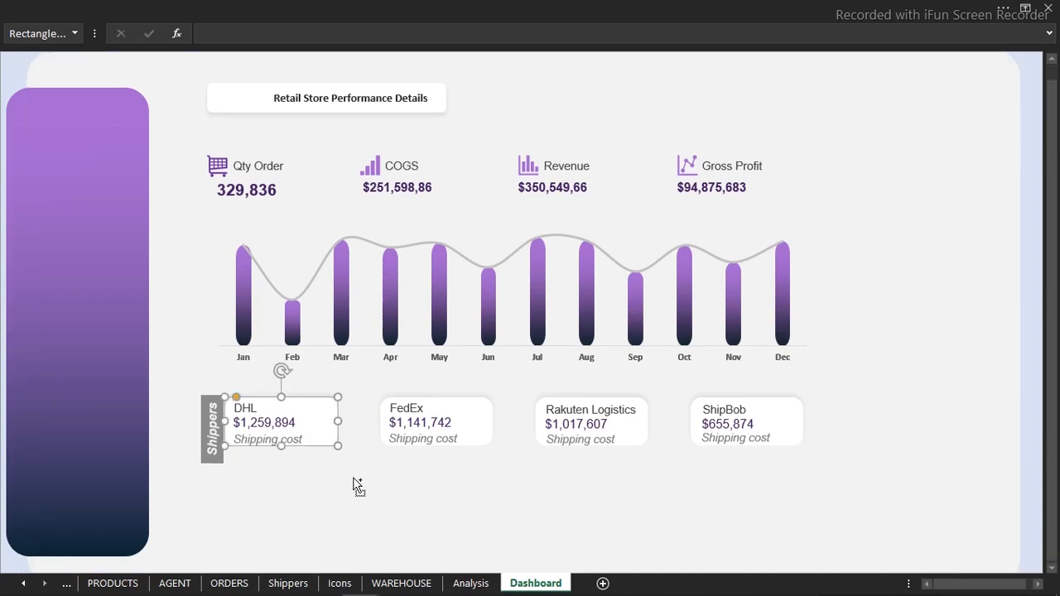
pyautogui.hotkey('ctrl', 'd')
pyautogui.moveTo(292, 438); pyautogui.dragTo(271, 513)
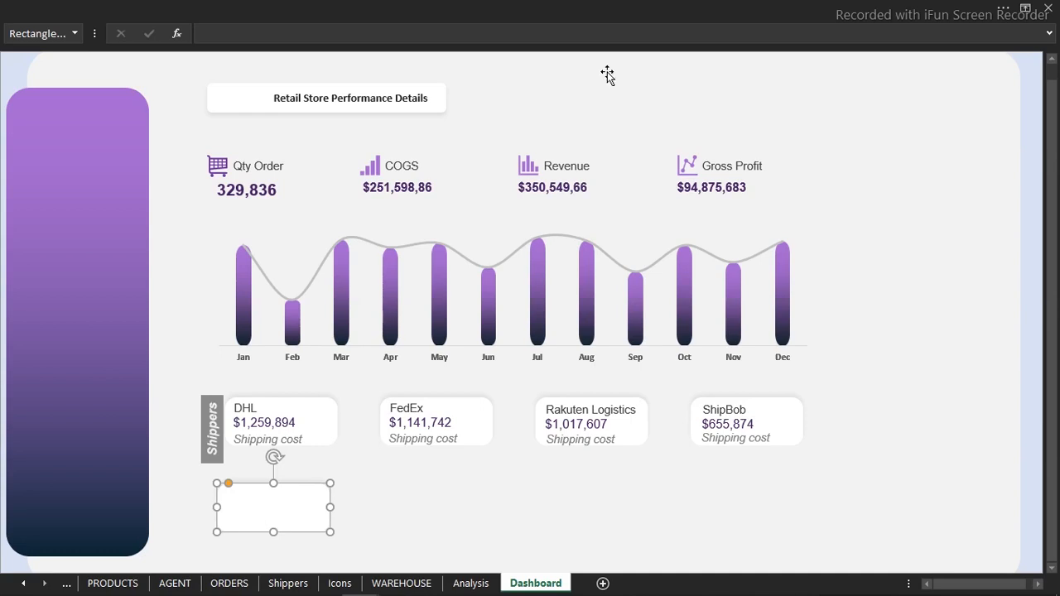
# - Resize the copied card to 1.58" high by 4.35" wide and move it directly beneath the "Shippers" label
pyautogui.click(712, 7)
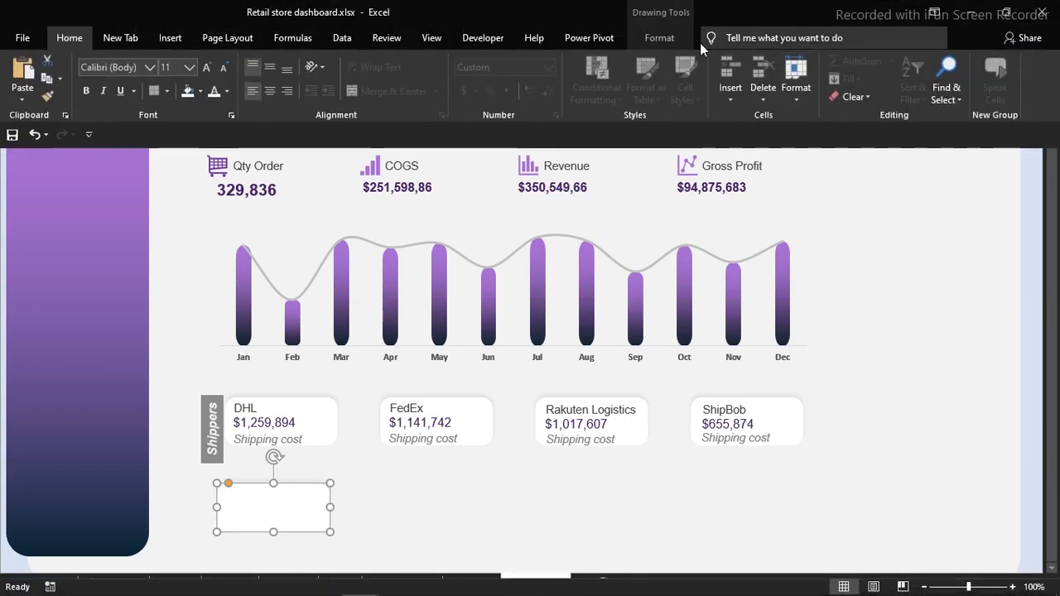
pyautogui.click(674, 39)
pyautogui.click(929, 66)
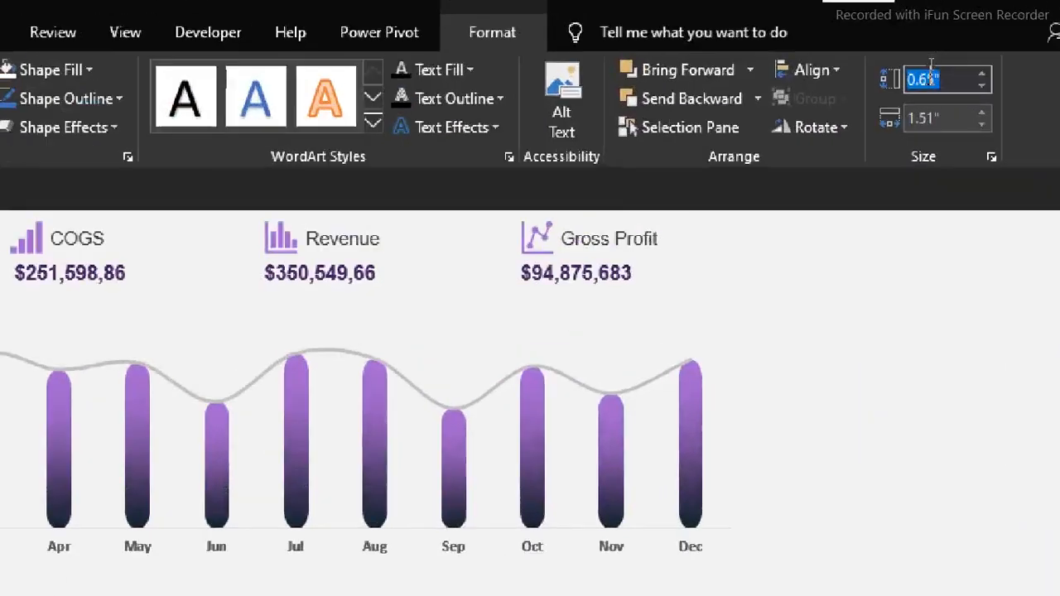
pyautogui.write('1.58')
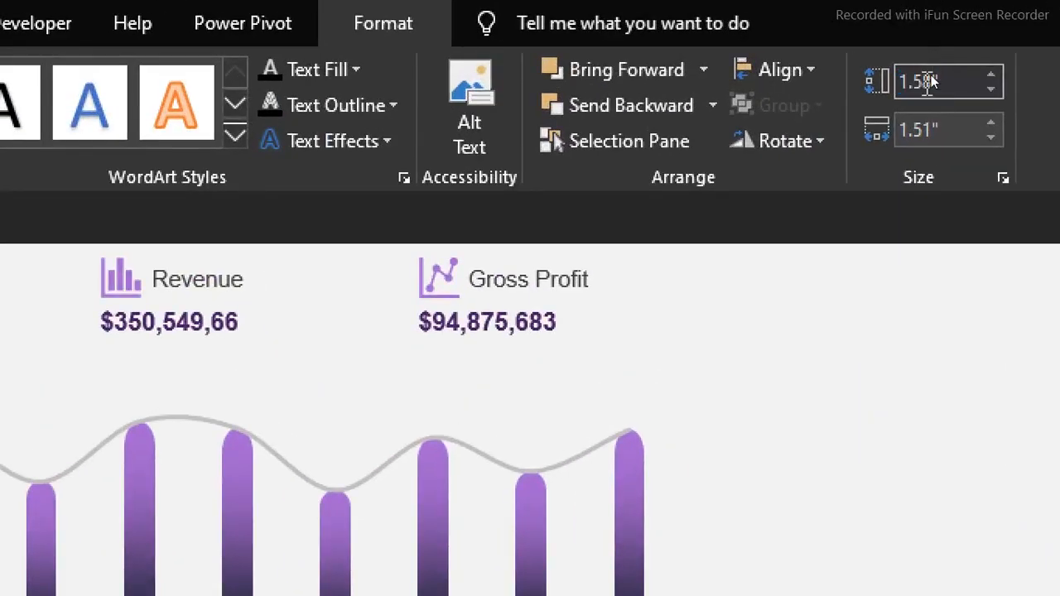
pyautogui.click(928, 115)
pyautogui.write('4.35')
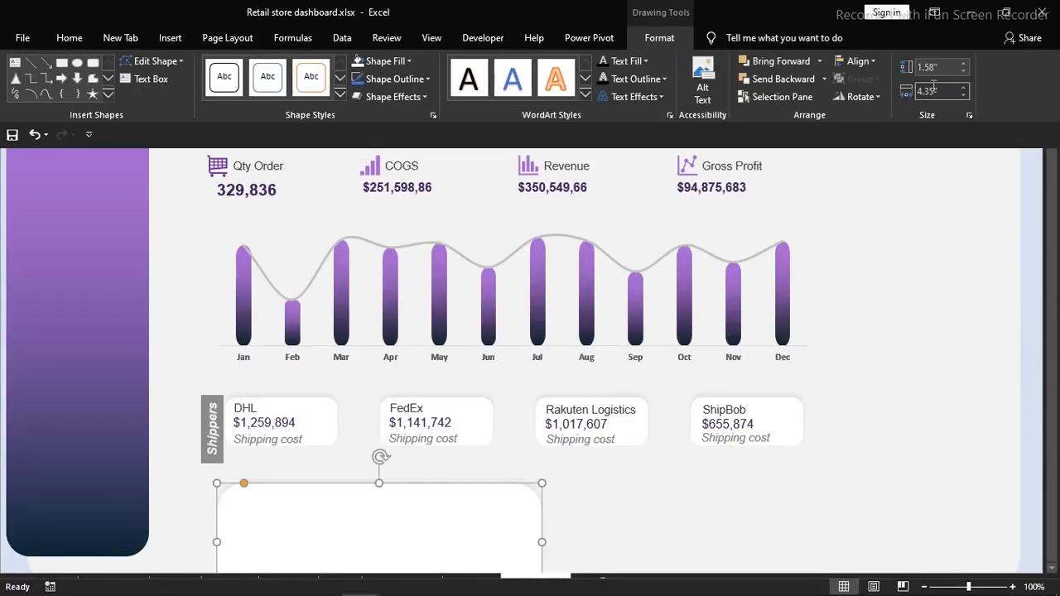
pyautogui.click(1054, 385)
pyautogui.moveTo(425, 524); pyautogui.dragTo(401, 505)
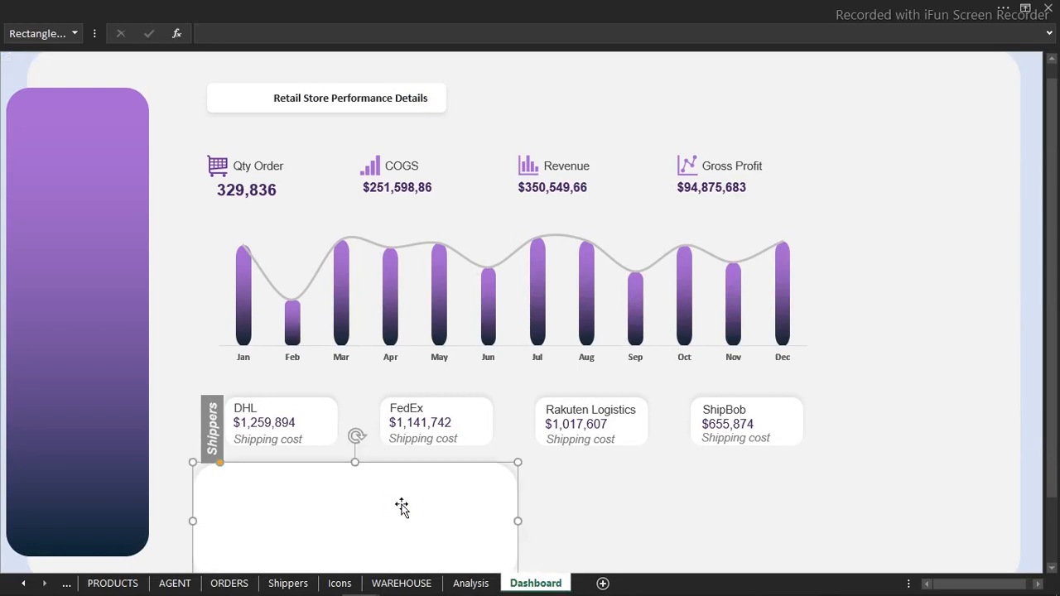
# - Hide the formula bar and move the large blank card down to leave a gap below the shipper cards
pyautogui.click(482, 10)
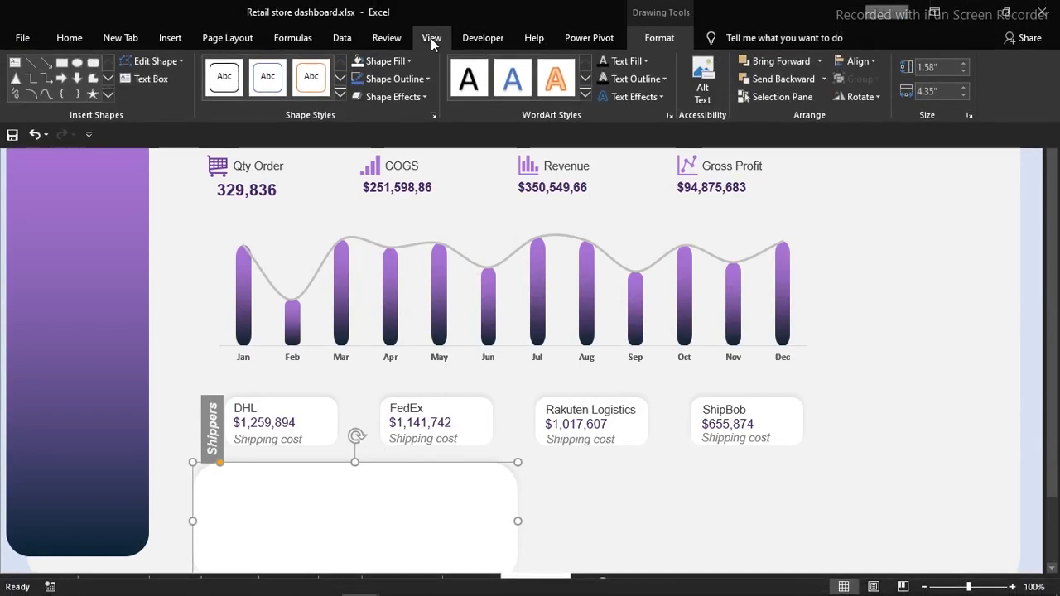
pyautogui.click(430, 38)
pyautogui.click(259, 68)
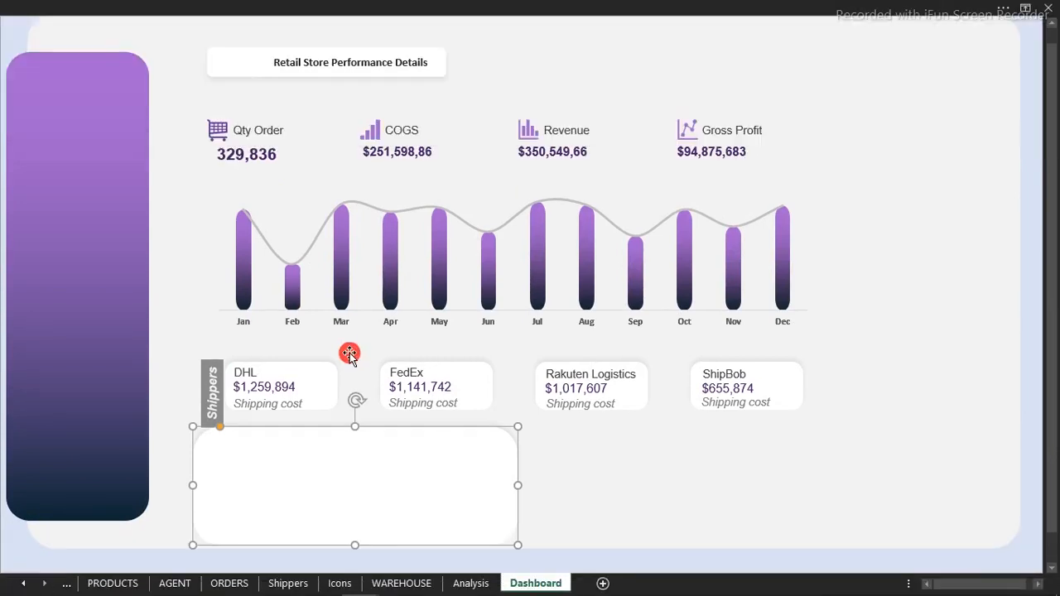
pyautogui.moveTo(369, 509); pyautogui.dragTo(366, 549)
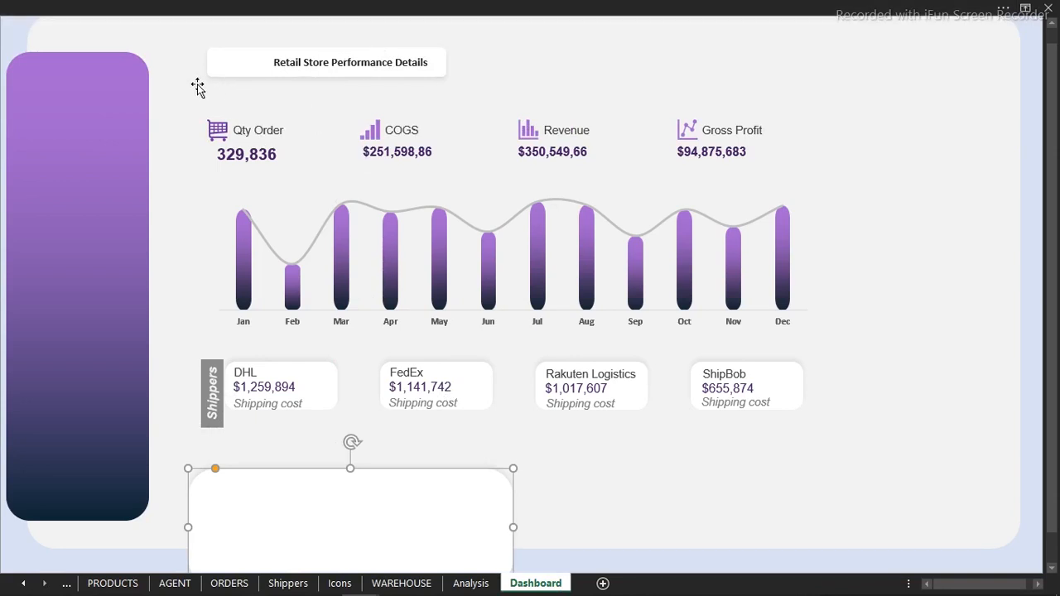
pyautogui.click(15, 41)
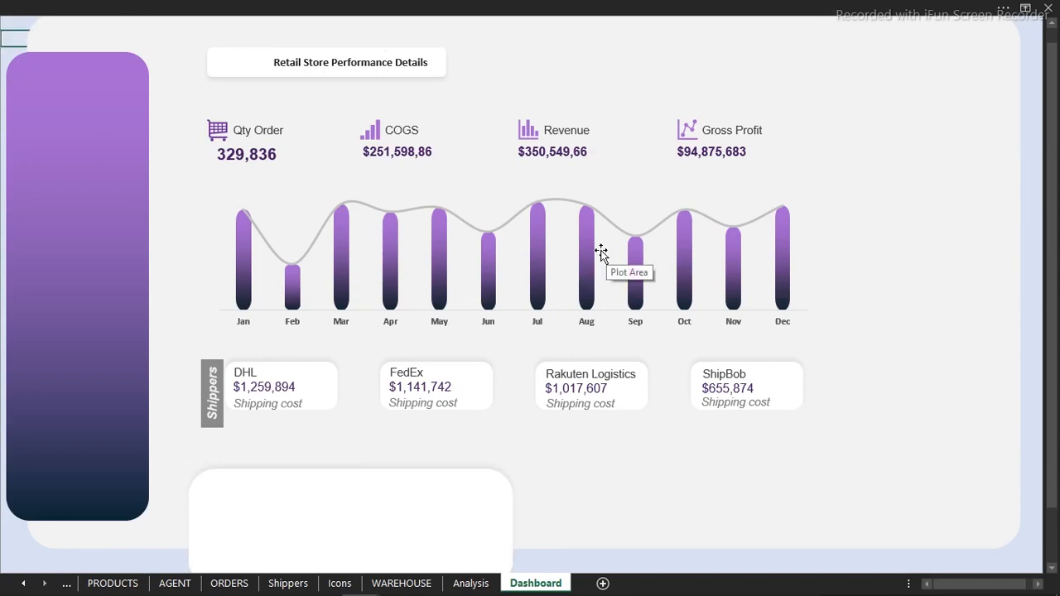
pyautogui.click(547, 7)
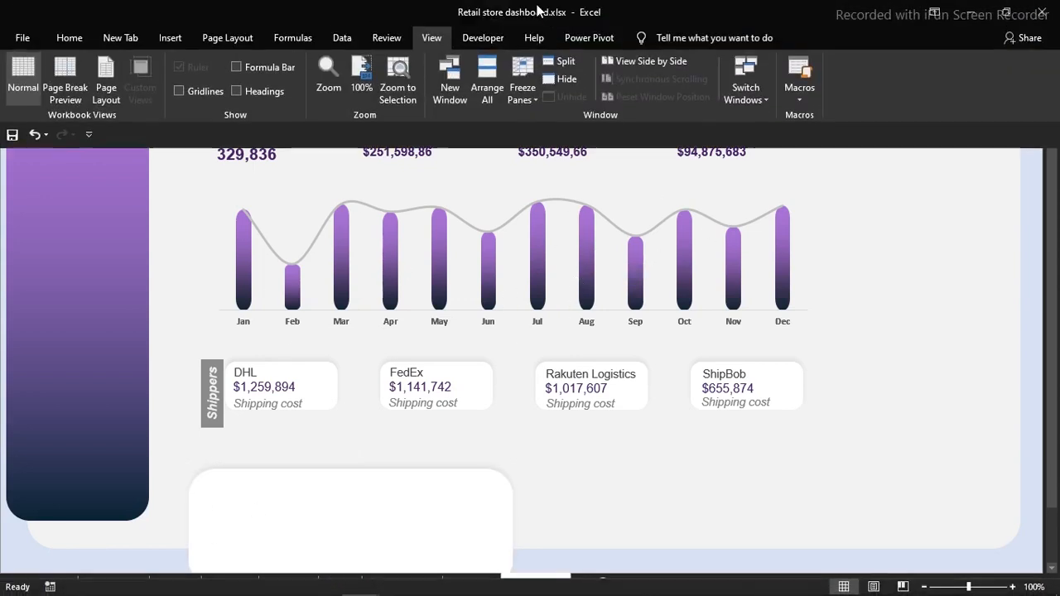
# - Select the KPI icons and texts, the monthly chart and the shipper cards together and nudge them up toward the dashboard title
pyautogui.click(69, 37)
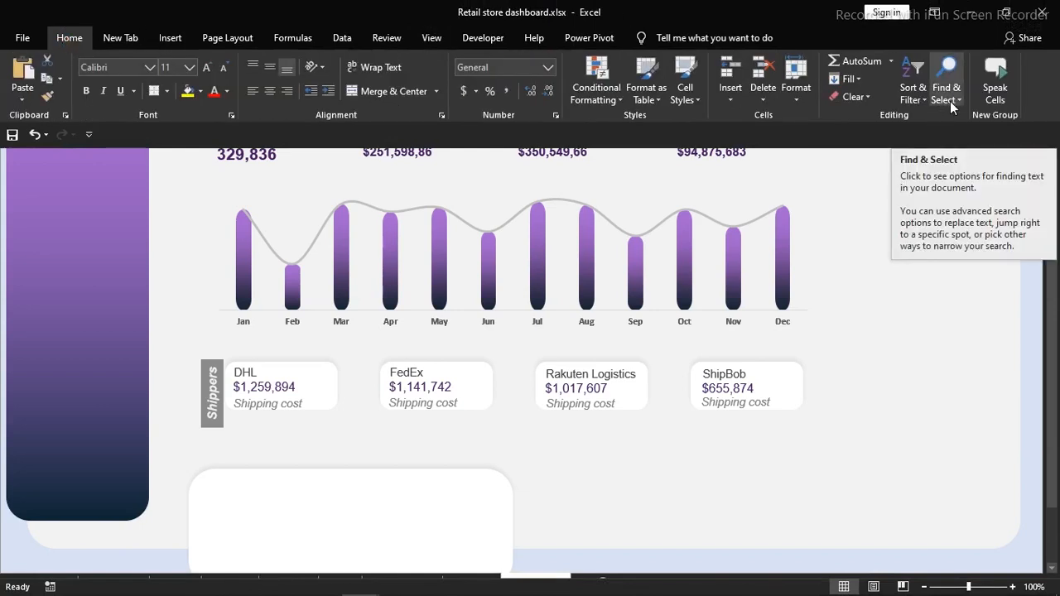
pyautogui.click(949, 102)
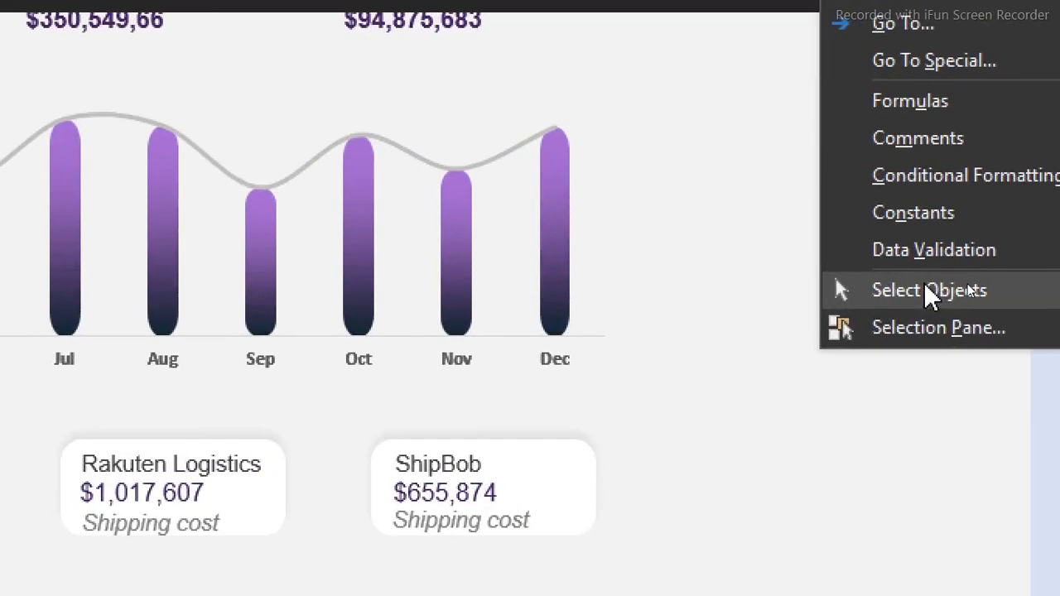
pyautogui.click(970, 287)
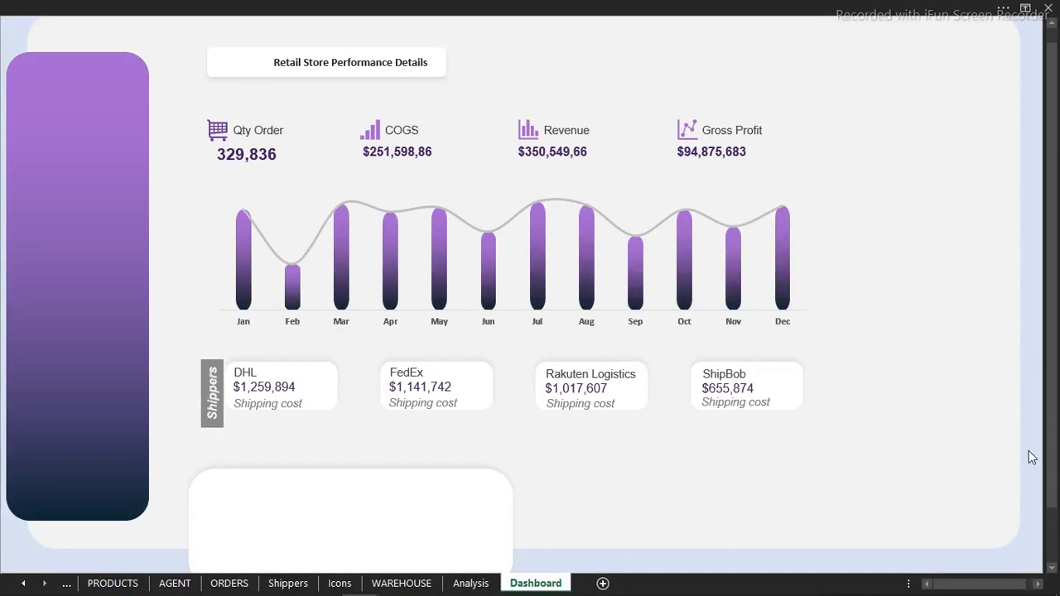
pyautogui.moveTo(1032, 478); pyautogui.dragTo(169, 97)
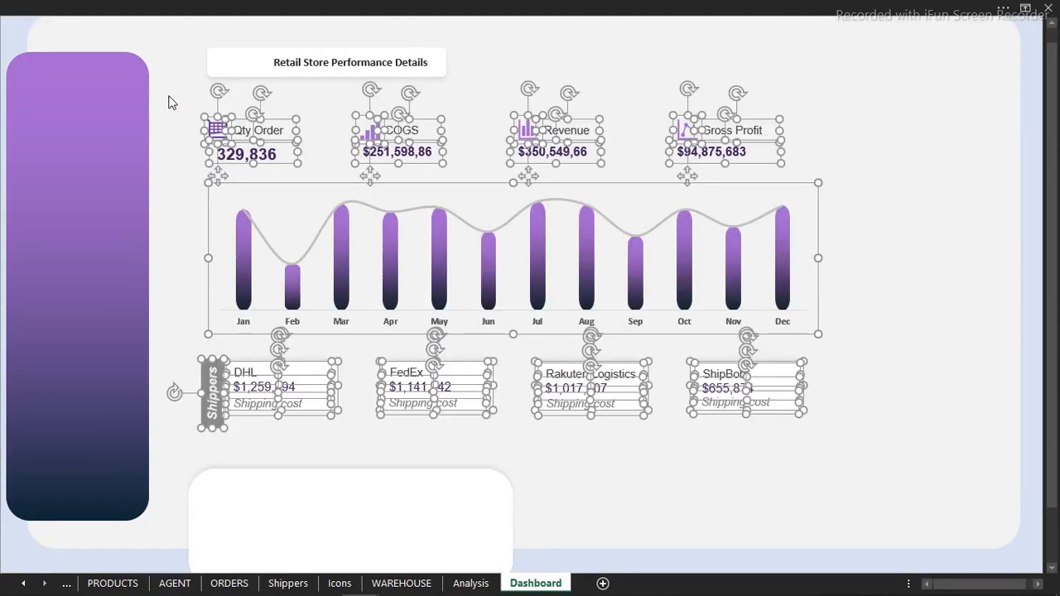
pyautogui.press('Up')
pyautogui.press('Up')
pyautogui.press('Up')
pyautogui.press('Up')
pyautogui.press('Up')
pyautogui.press('Up')
pyautogui.press('Up')
pyautogui.press('Up')
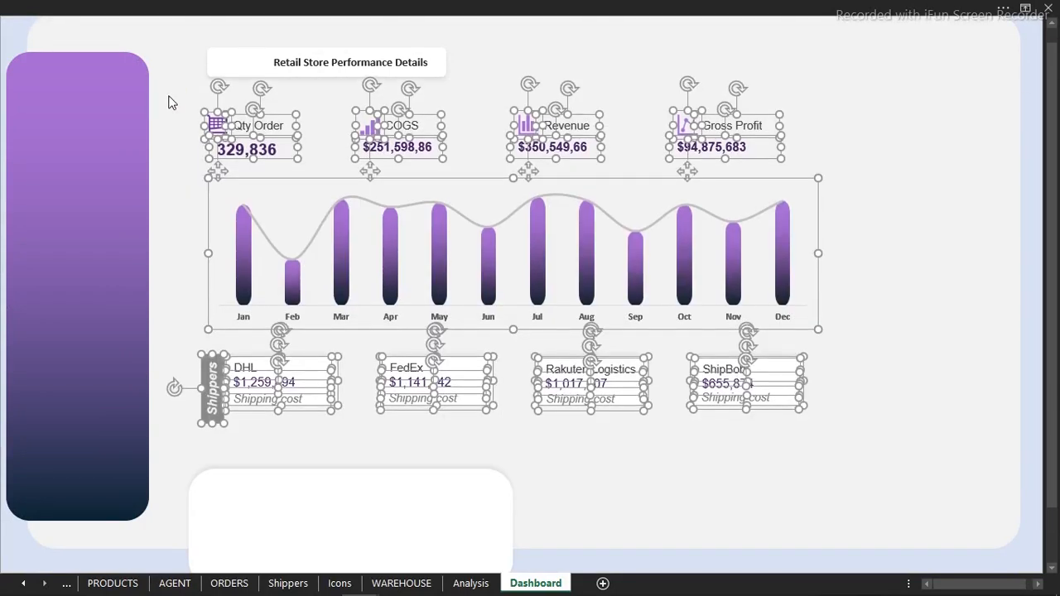
pyautogui.press('Up')
pyautogui.press('Up')
pyautogui.press('Up')
pyautogui.press('Up')
pyautogui.press('Up')
pyautogui.press('Up')
pyautogui.press('Up')
pyautogui.press('Up')
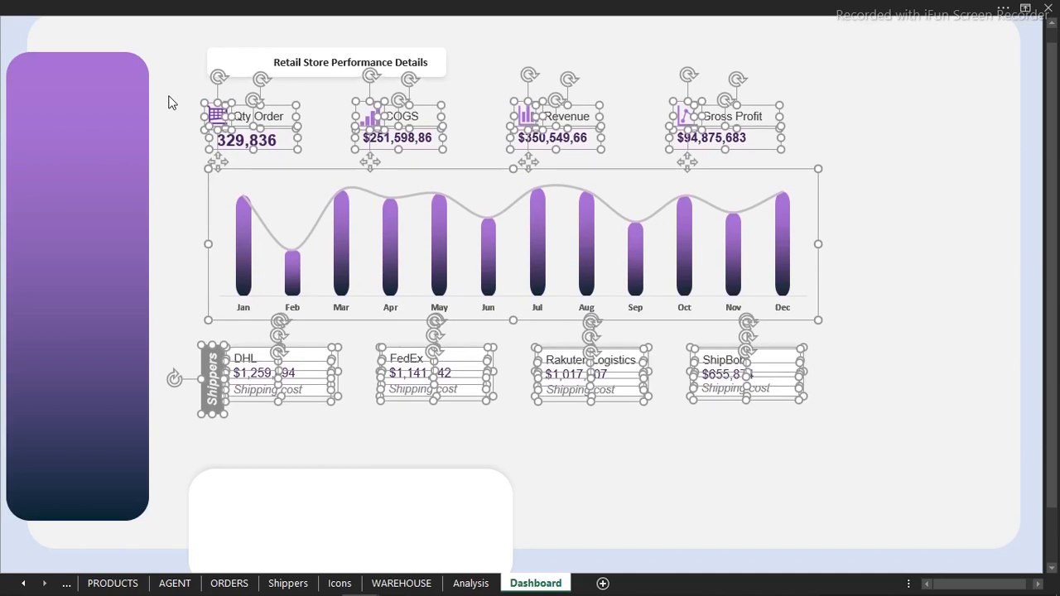
pyautogui.press('Up')
pyautogui.press('Up')
pyautogui.press('Up')
pyautogui.press('Up')
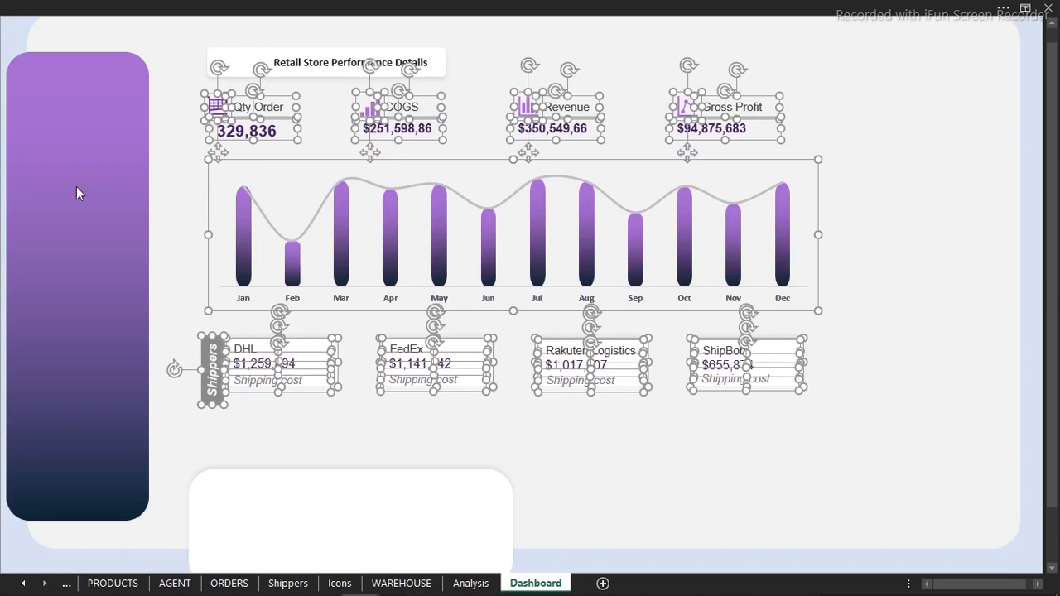
pyautogui.click(186, 196)
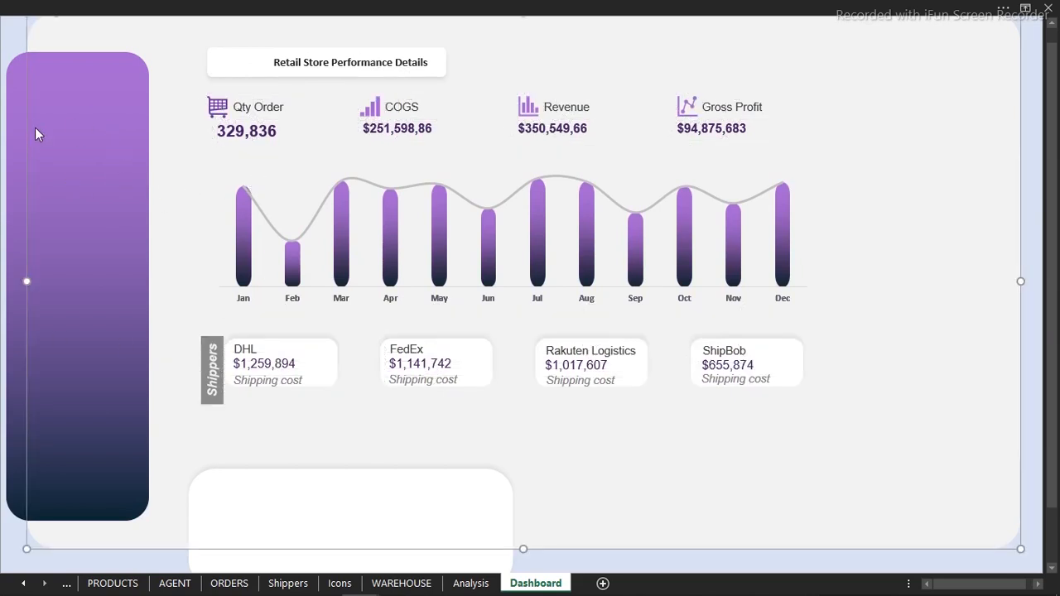
pyautogui.click(291, 367)
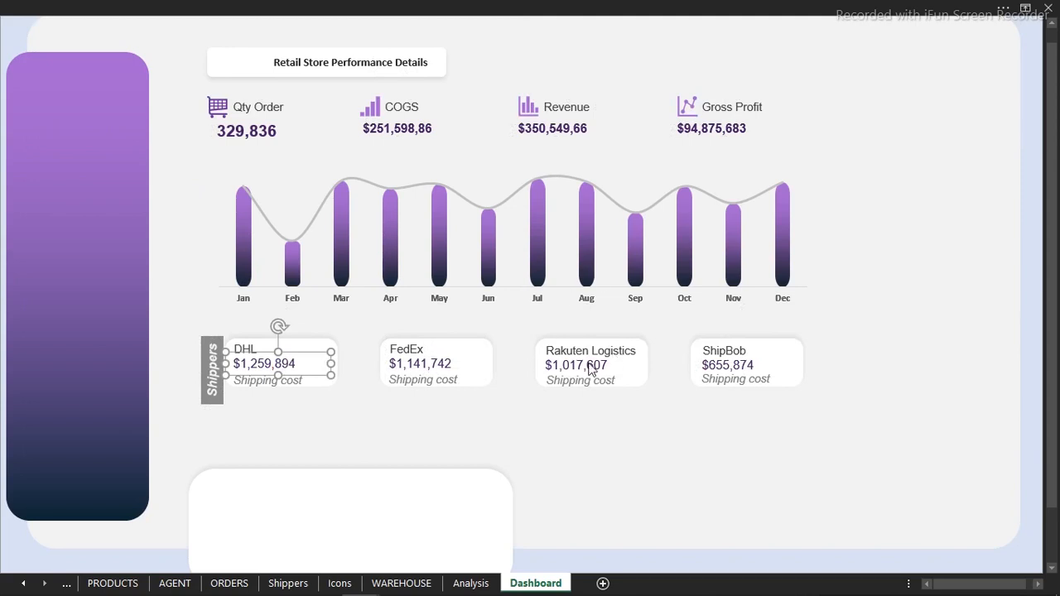
pyautogui.press('Escape')
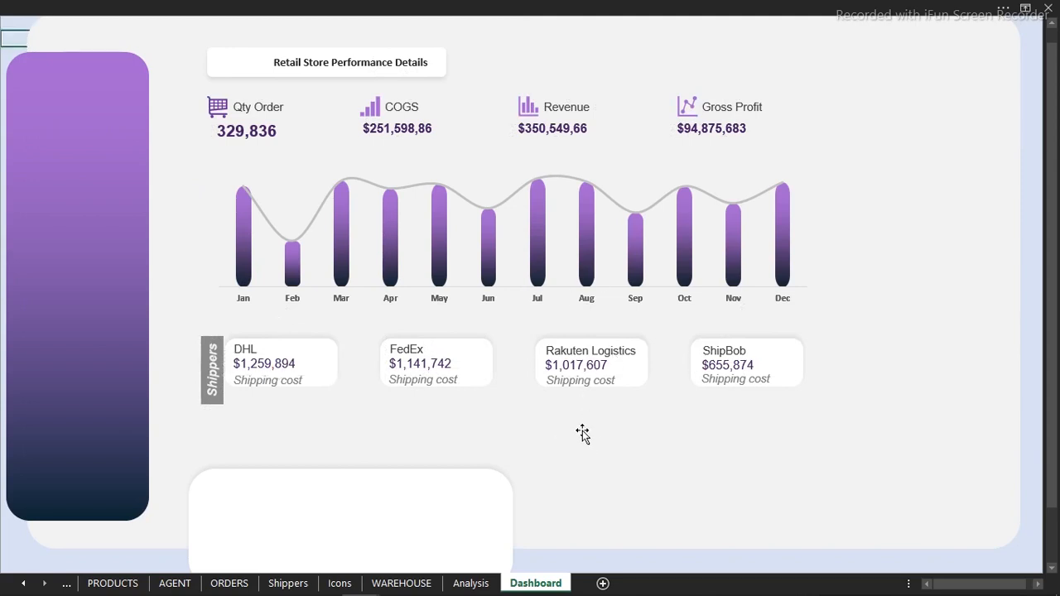
# - Move the empty white rounded rectangle up so it sits just below the shipper cards, inside the dashboard background
pyautogui.click(429, 486)
pyautogui.moveTo(429, 489); pyautogui.dragTo(439, 439)
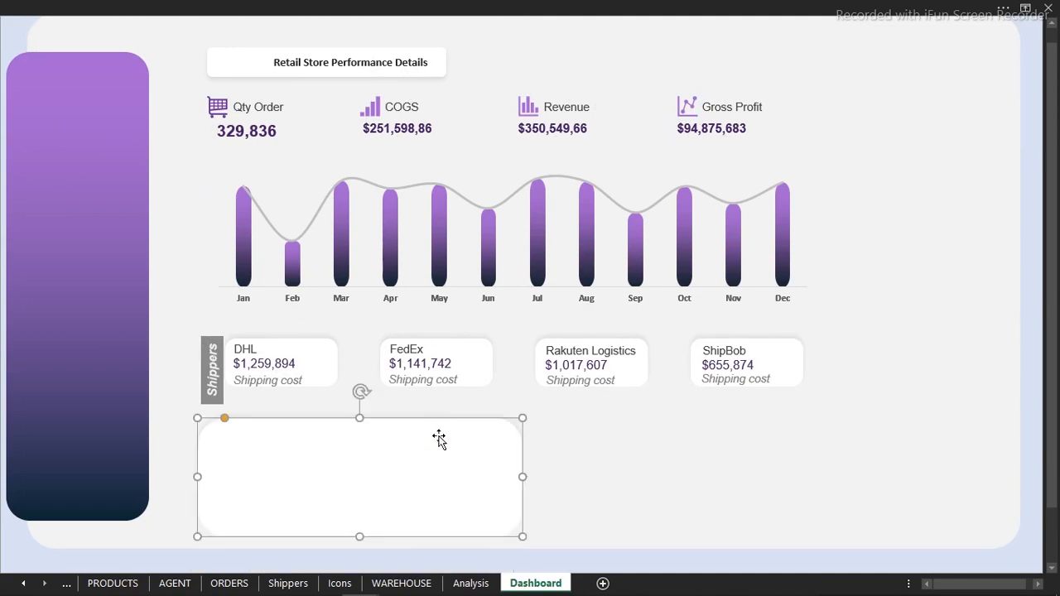
pyautogui.click(279, 558)
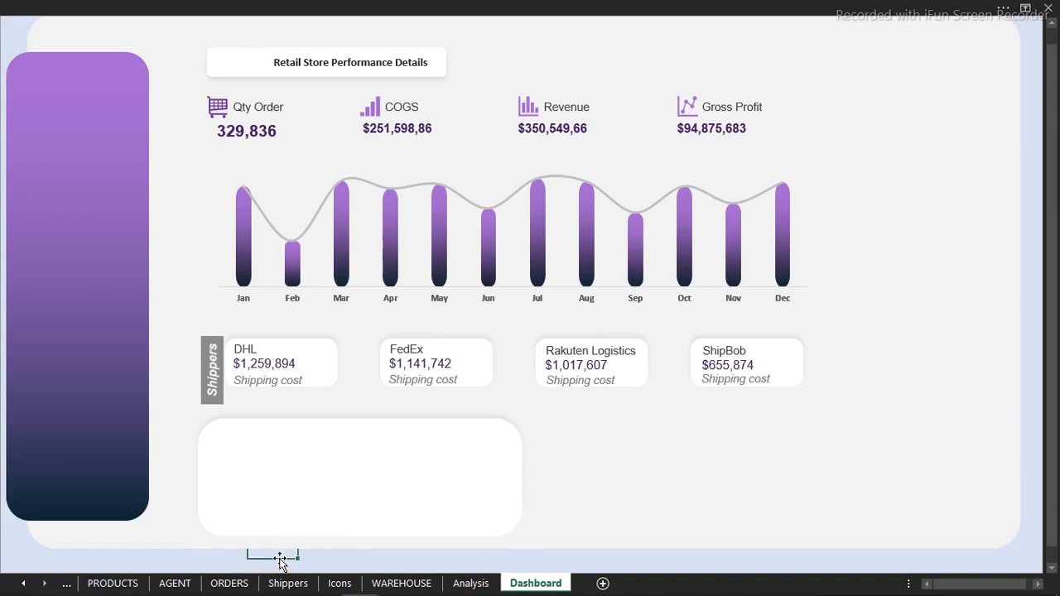
# - Copy the shippers delivery cost pivot table on the Analysis sheet to cell Q3 and remove all fields from the copy
pyautogui.click(468, 583)
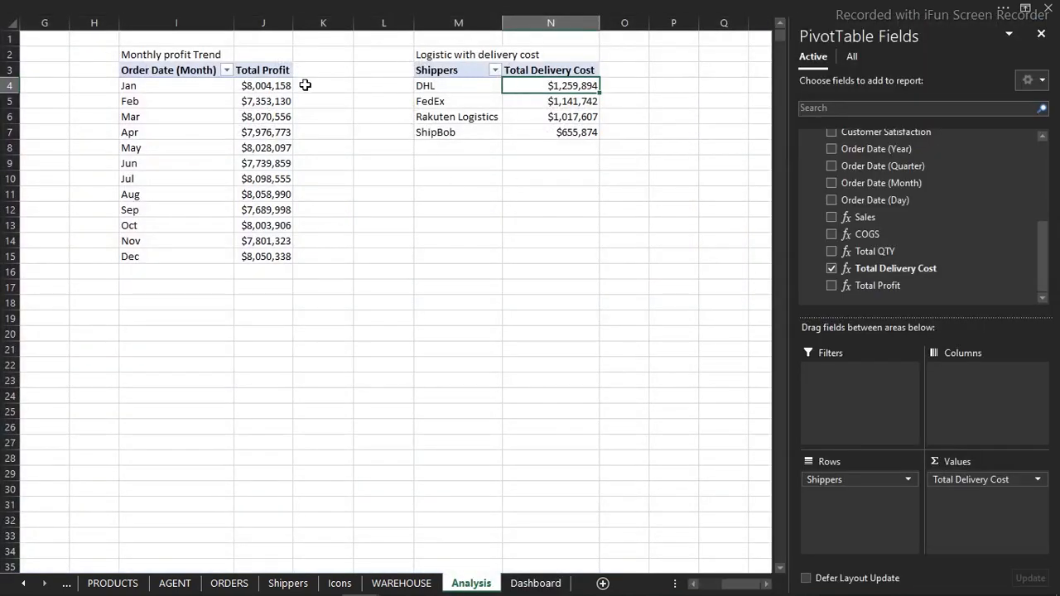
pyautogui.click(446, 64)
pyautogui.moveTo(444, 70); pyautogui.dragTo(552, 125)
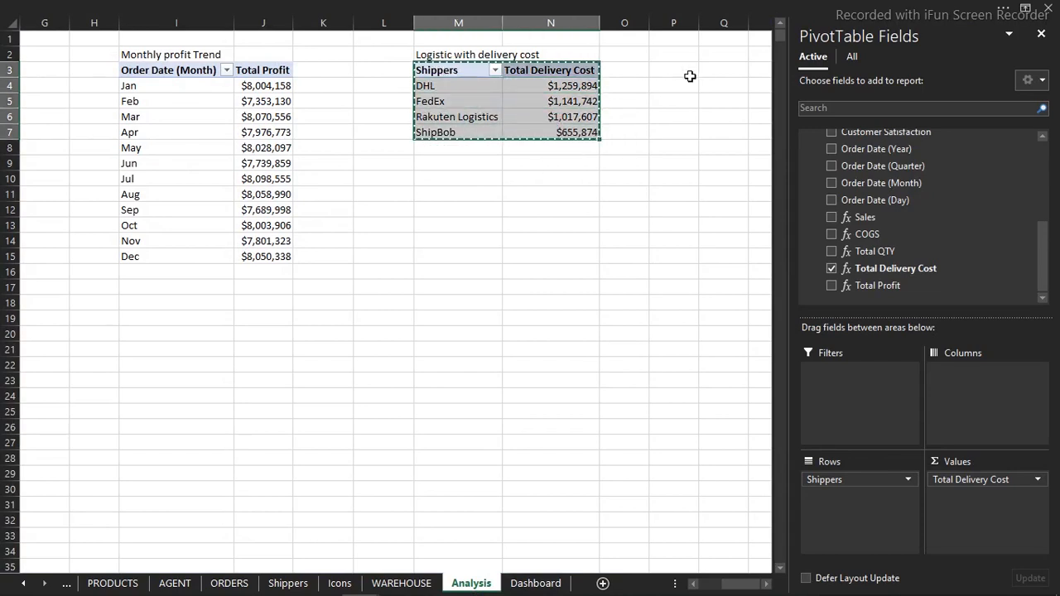
pyautogui.click(717, 70)
pyautogui.hotkey('ctrl', 'v')
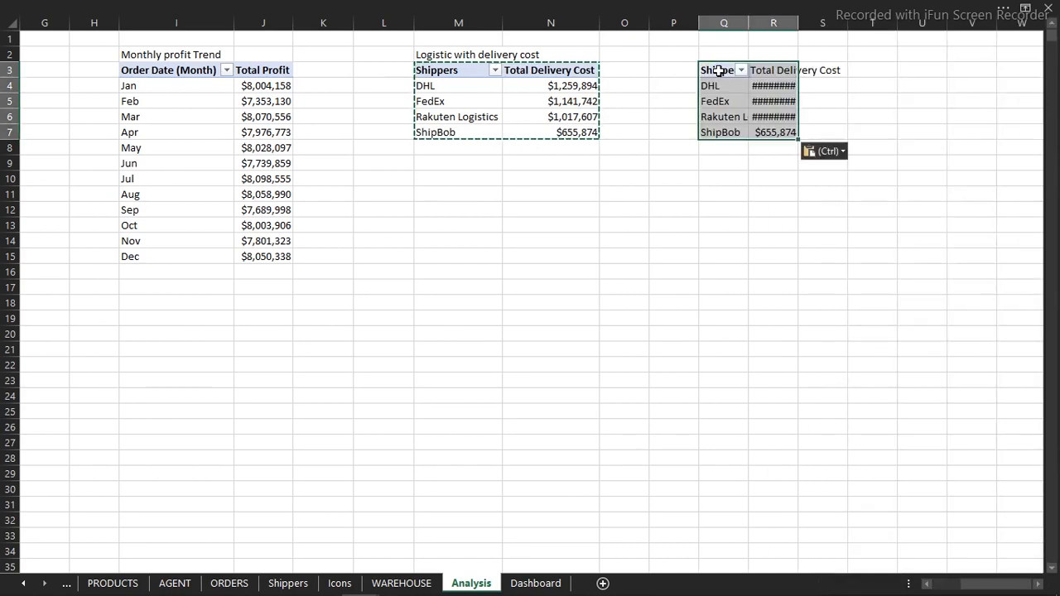
pyautogui.moveTo(853, 478); pyautogui.dragTo(664, 455)
pyautogui.moveTo(1003, 487); pyautogui.dragTo(638, 492)
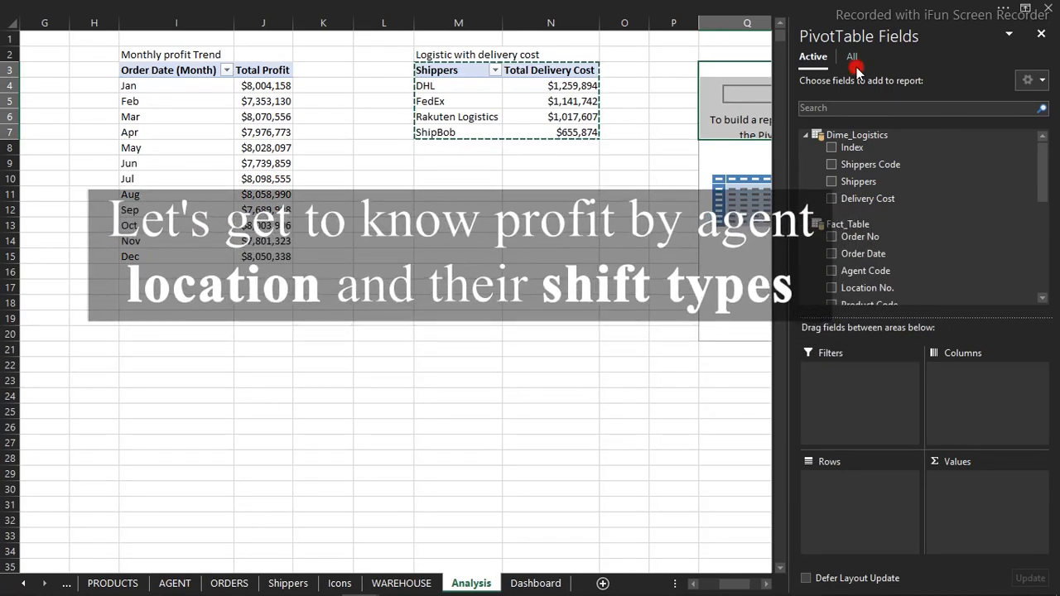
# - Add the Location field from the Dim_Agents table to the rows of the new pivot table
pyautogui.click(857, 70)
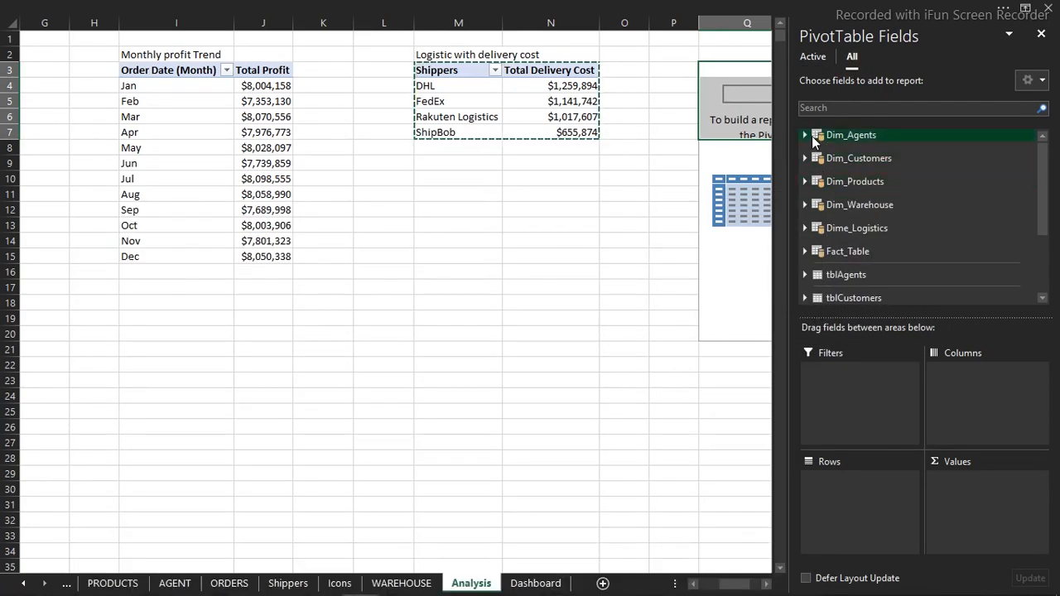
pyautogui.click(807, 137)
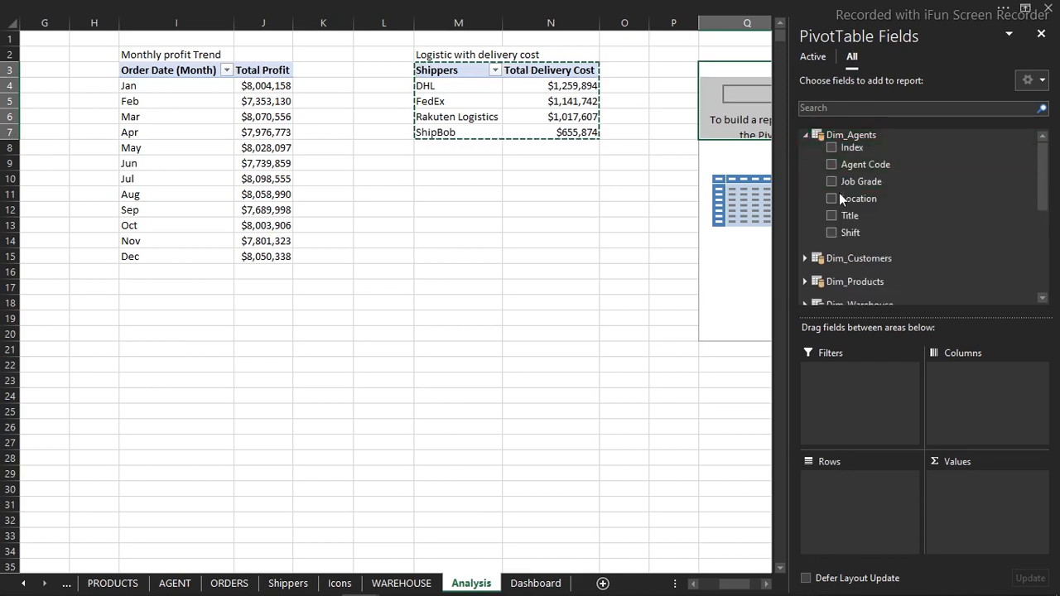
pyautogui.moveTo(853, 199); pyautogui.dragTo(859, 540)
pyautogui.click(693, 254)
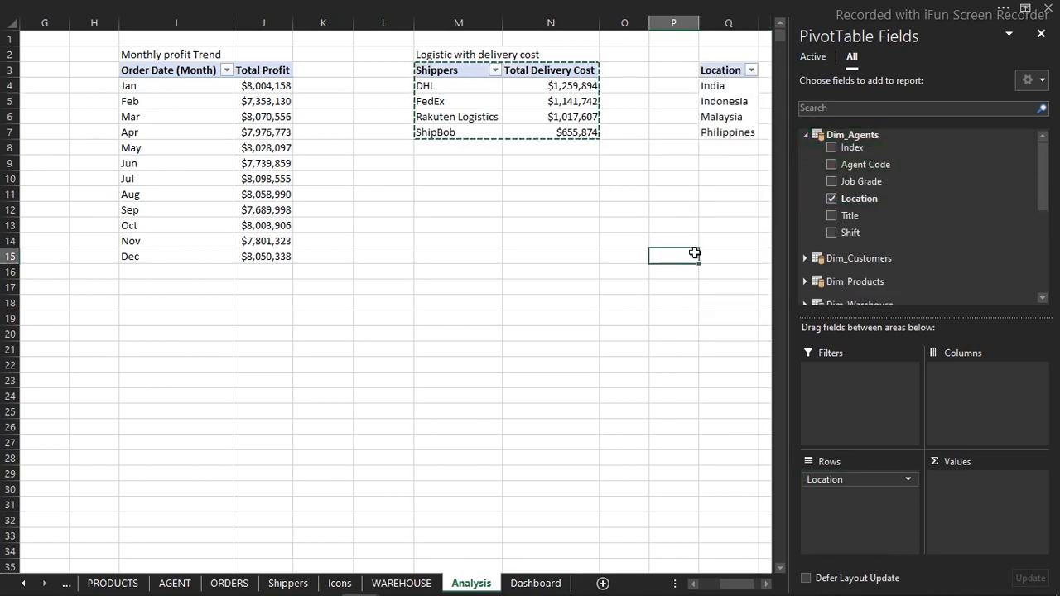
pyautogui.click(726, 103)
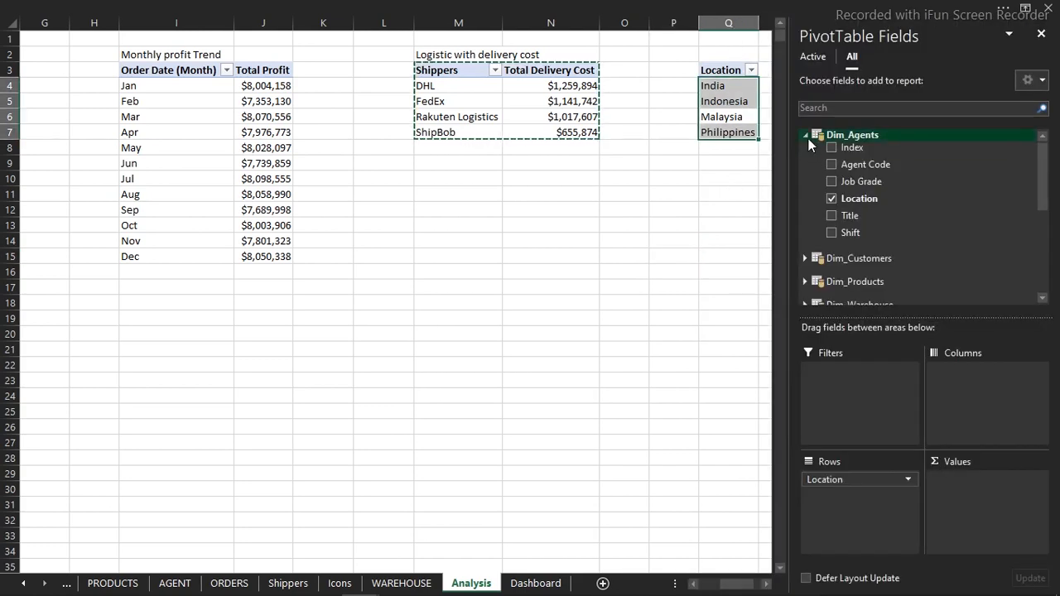
# - Add the Total Profit measure from Fact_Table to the values of the location pivot table
pyautogui.click(811, 63)
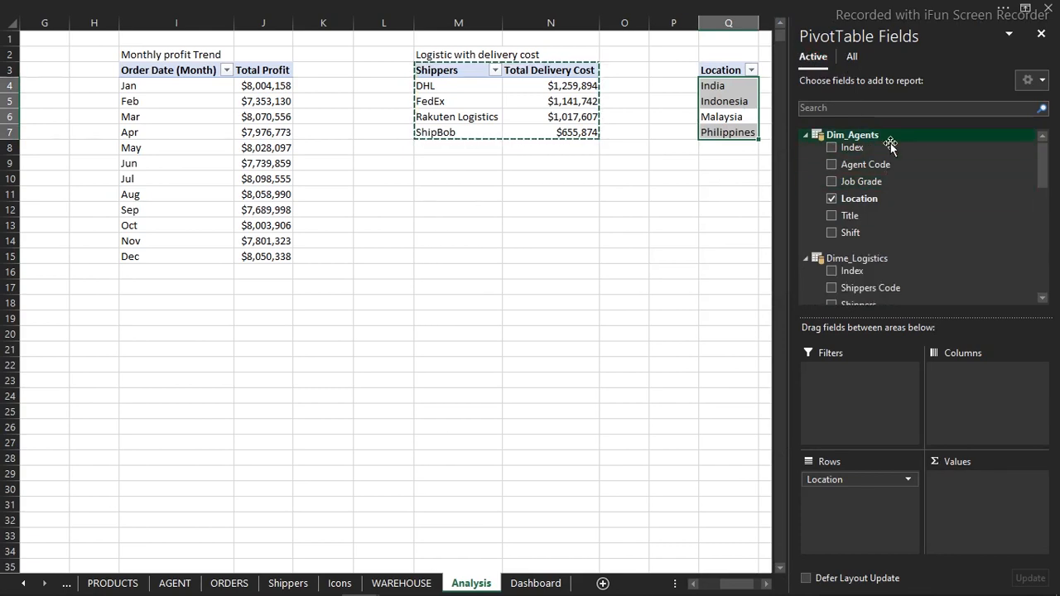
pyautogui.click(806, 135)
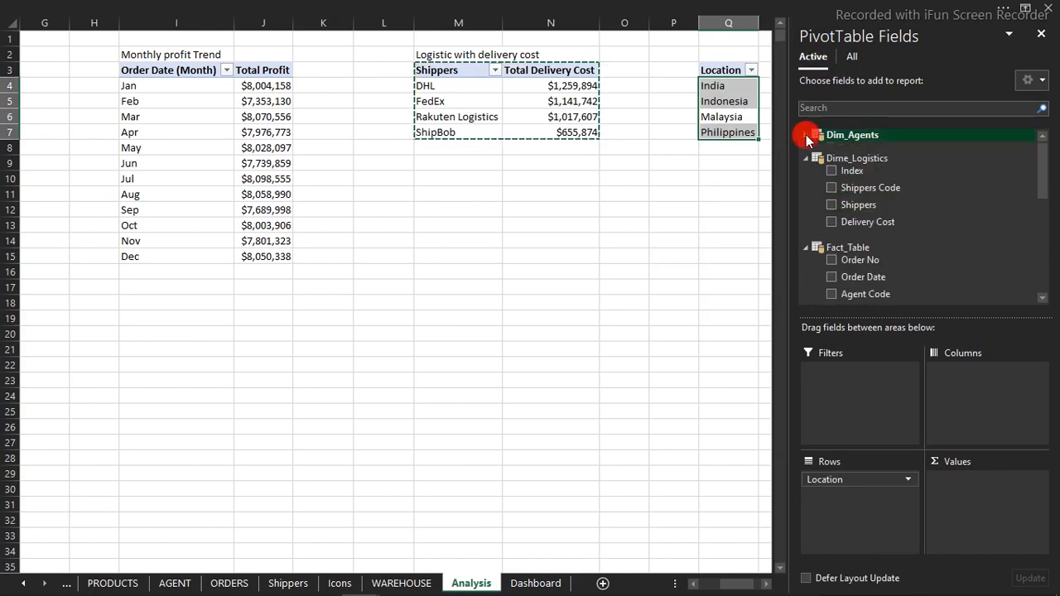
pyautogui.click(807, 157)
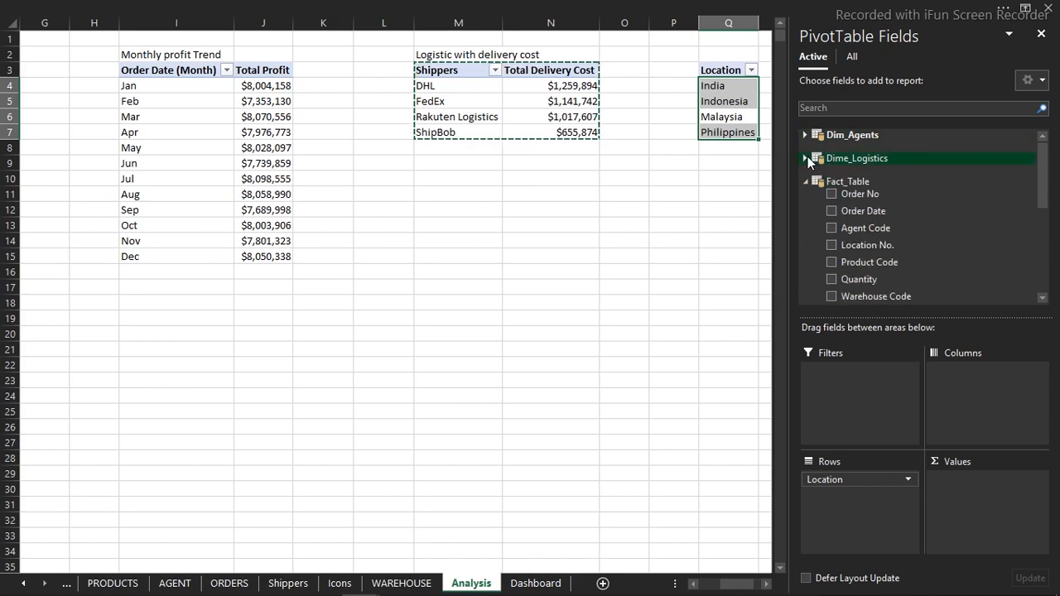
pyautogui.moveTo(1043, 164); pyautogui.dragTo(1051, 257)
pyautogui.moveTo(890, 292); pyautogui.dragTo(989, 511)
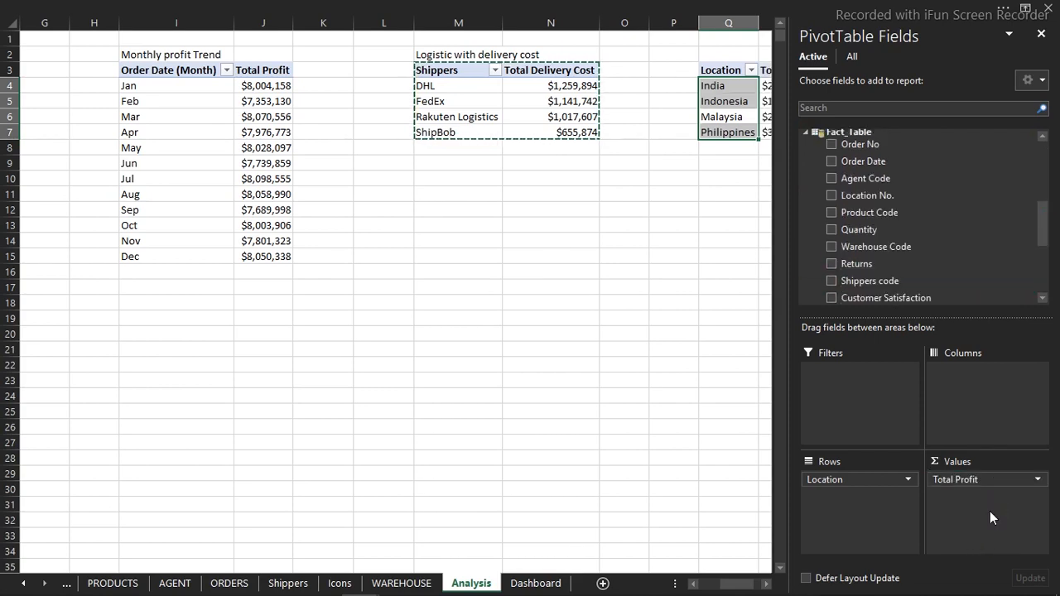
pyautogui.click(667, 322)
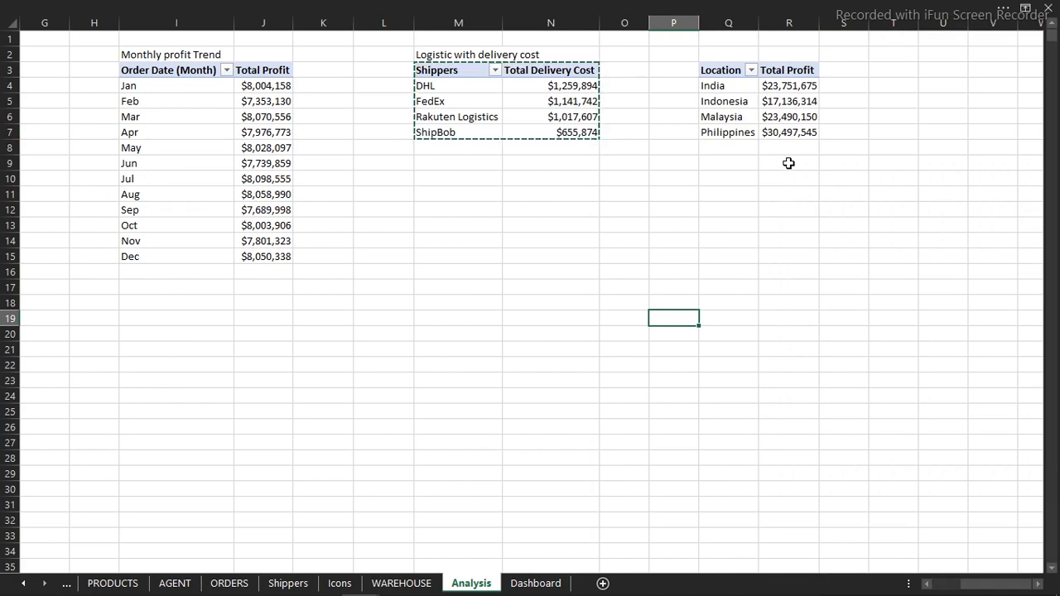
pyautogui.click(607, 315)
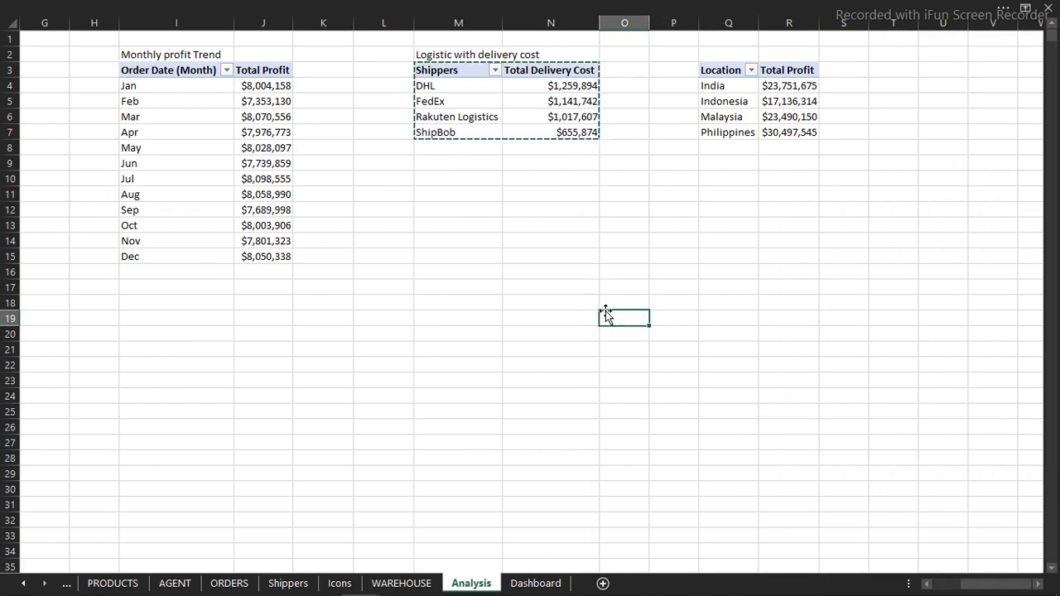
# - Duplicate the vertical Shippers label on the Dashboard sheet and place the copy at the left edge of the empty white rectangle
pyautogui.click(535, 582)
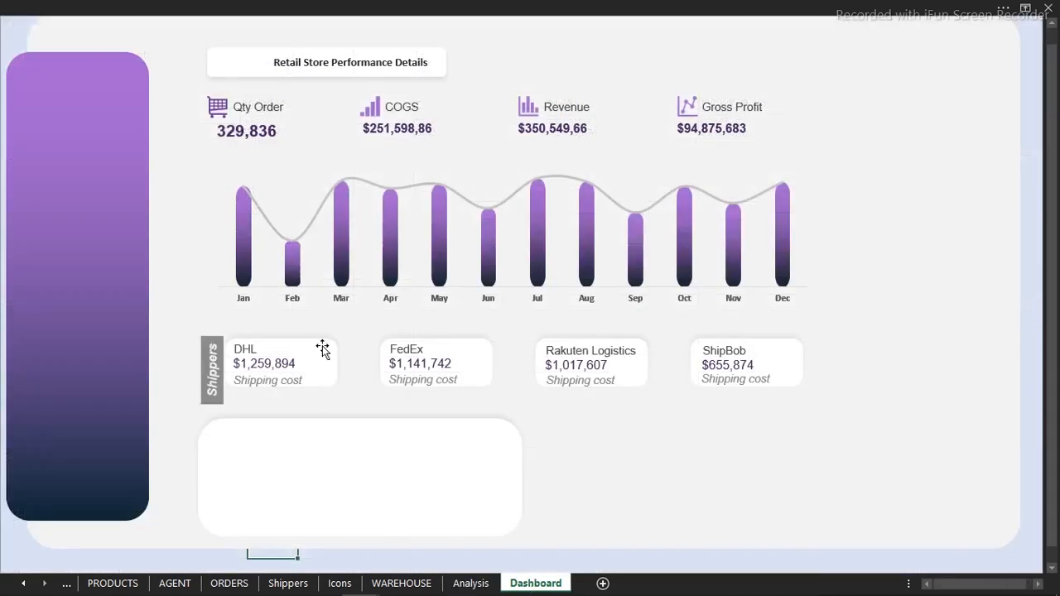
pyautogui.click(217, 370)
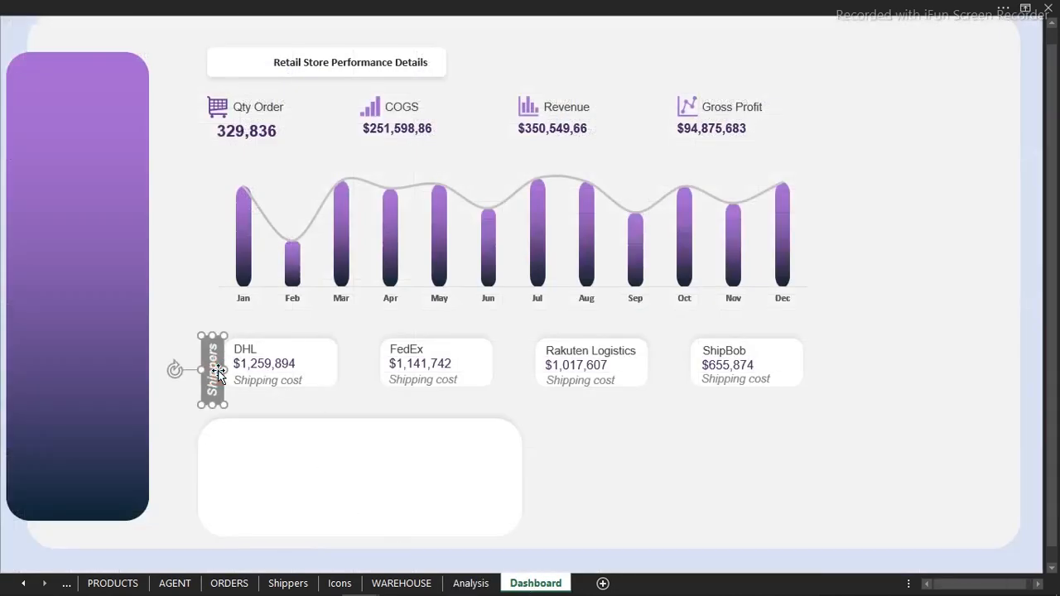
pyautogui.moveTo(217, 370); pyautogui.dragTo(213, 463)
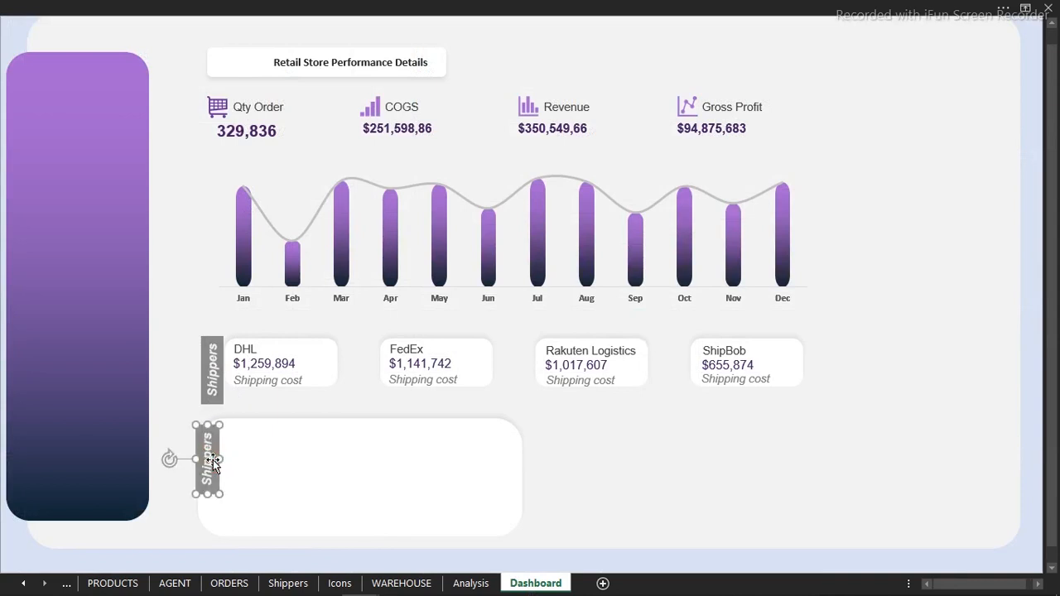
# - Set the duplicated Shippers label's shape to no fill
pyautogui.click(341, 6)
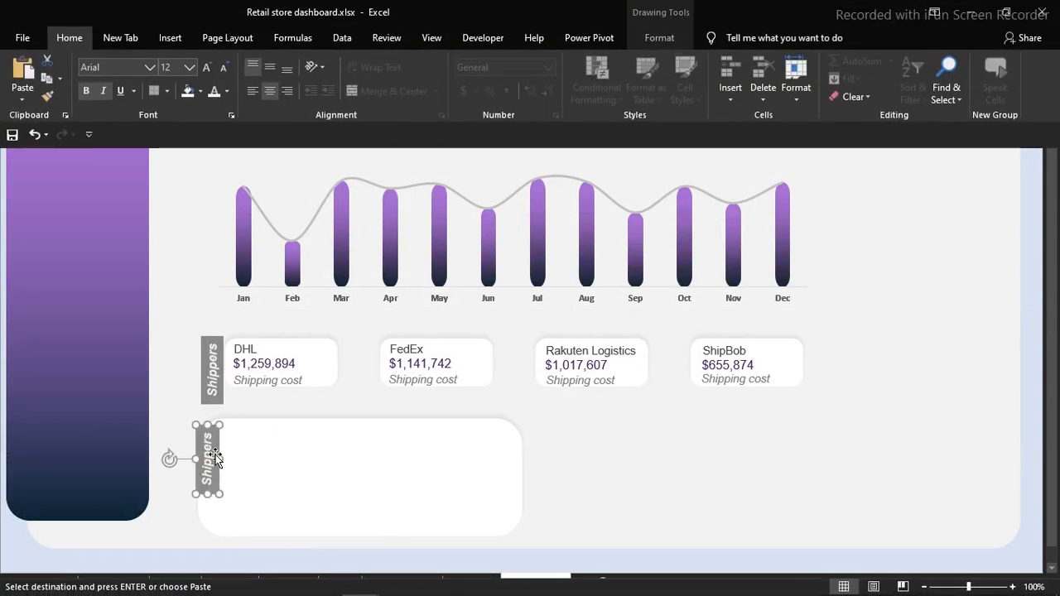
pyautogui.click(223, 478)
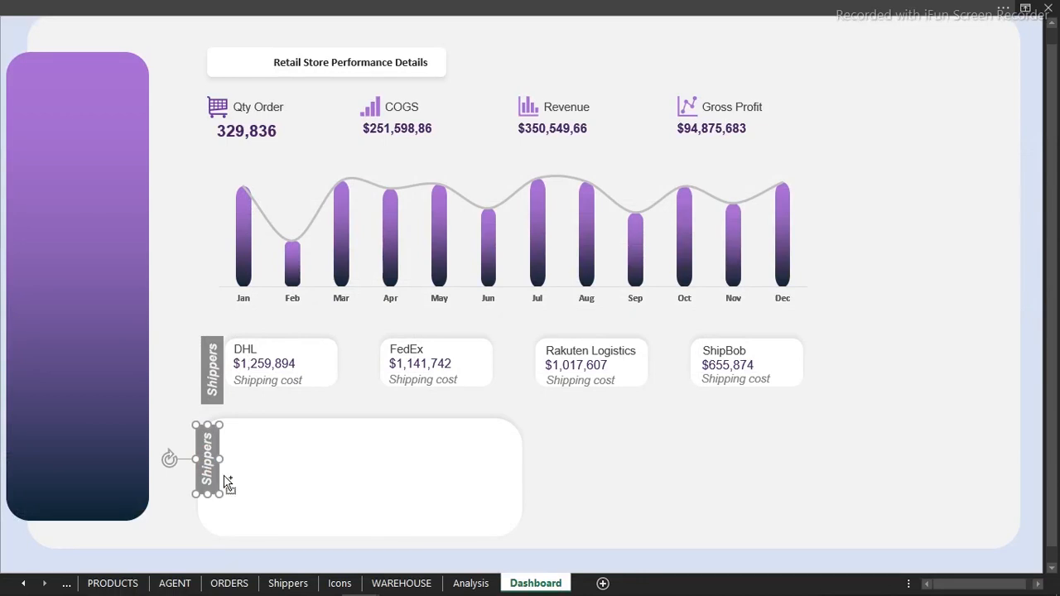
pyautogui.hotkey('ctrl', '1')
pyautogui.click(491, 370)
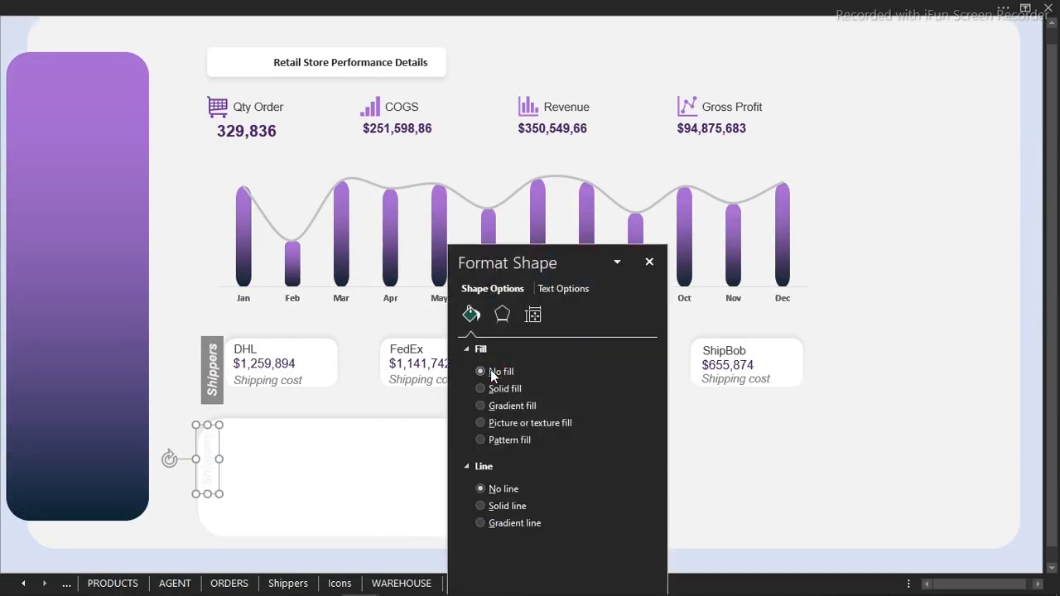
pyautogui.click(649, 262)
# - Change the duplicated label's text to a near-black theme color and reduce its font size to 11
pyautogui.click(186, 9)
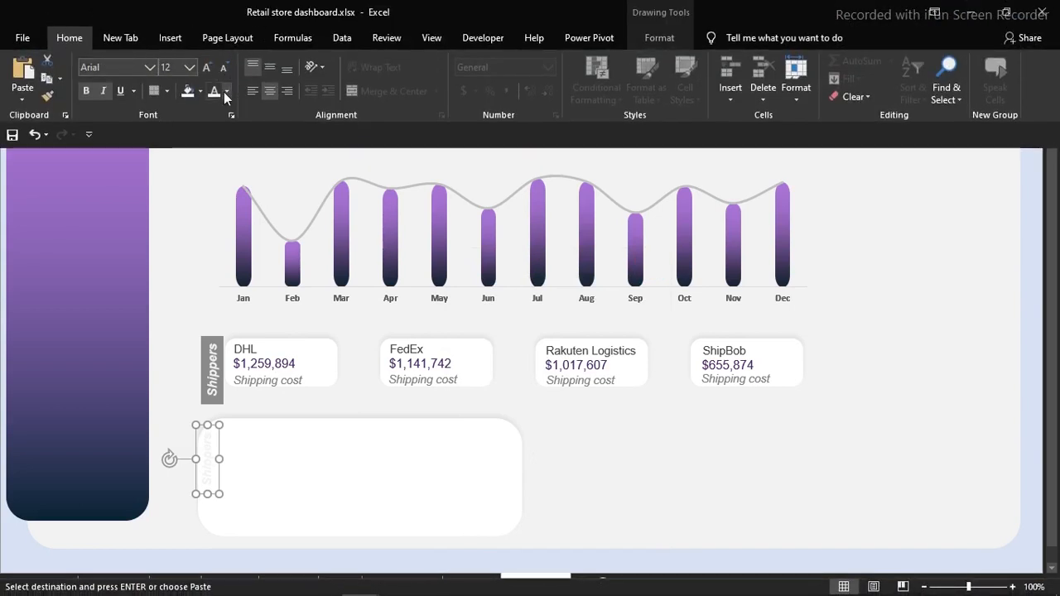
pyautogui.click(227, 91)
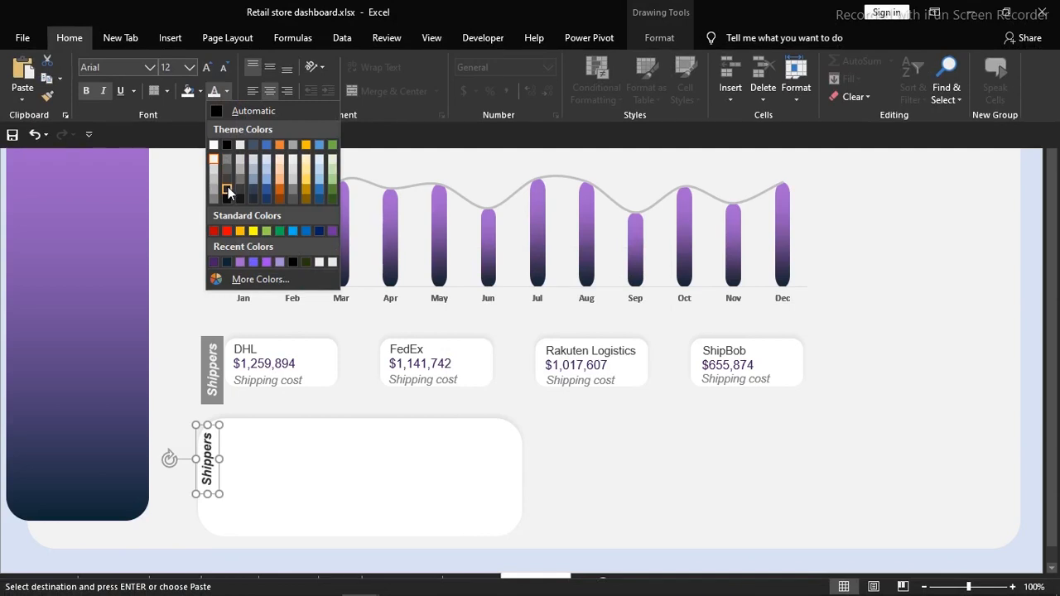
pyautogui.click(228, 187)
pyautogui.click(222, 69)
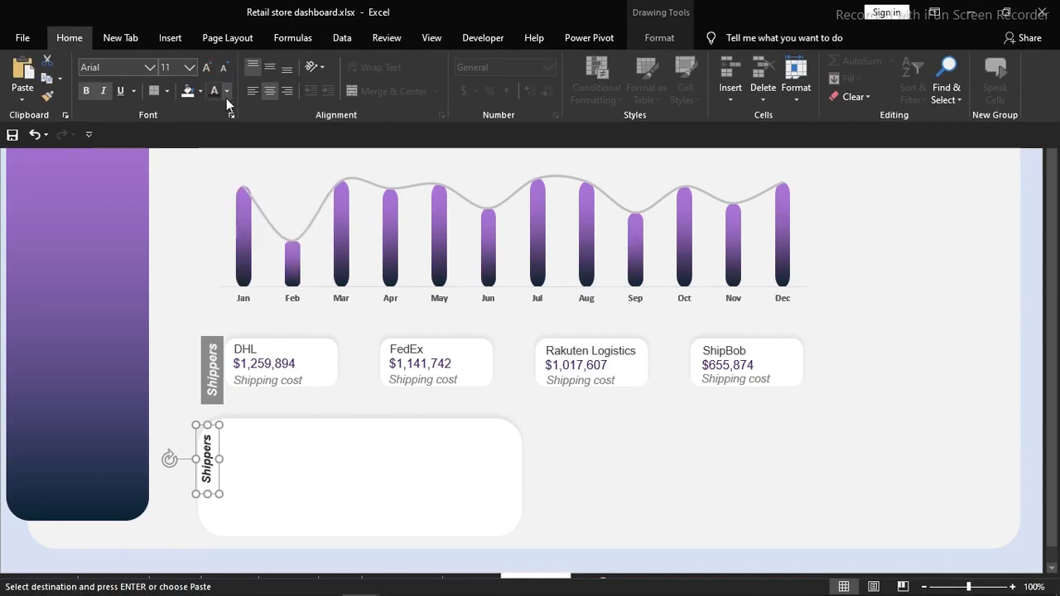
# - Replace the text of the duplicated vertical label in the white rectangle with Agents, keeping it bold
pyautogui.click(88, 94)
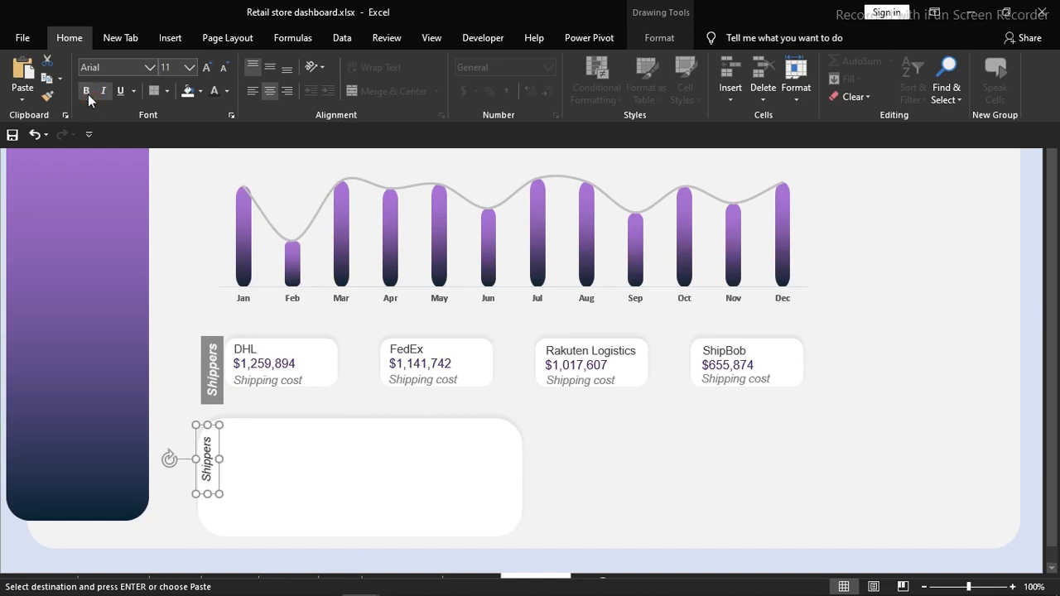
pyautogui.click(88, 95)
pyautogui.hotkey('ctrl', 'shift', 'F1')
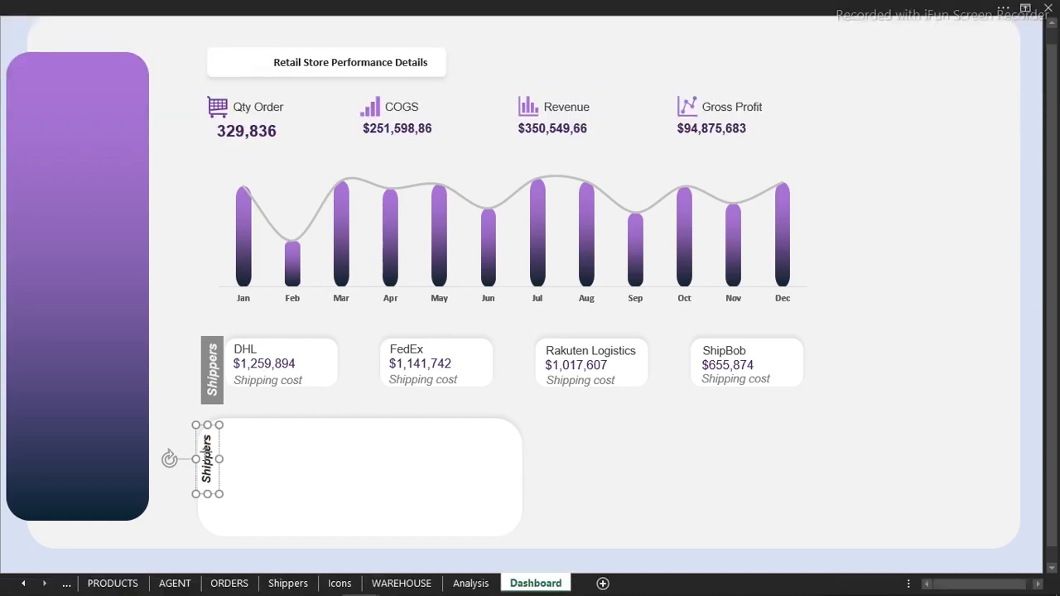
pyautogui.doubleClick(206, 460)
pyautogui.write('Agent')
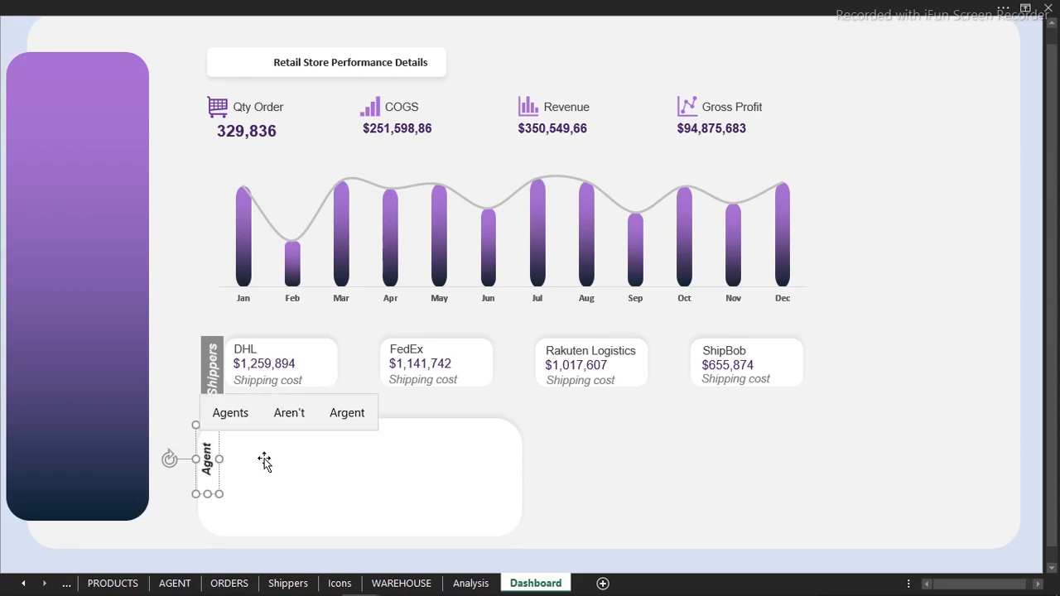
pyautogui.write('s')
pyautogui.click(170, 427)
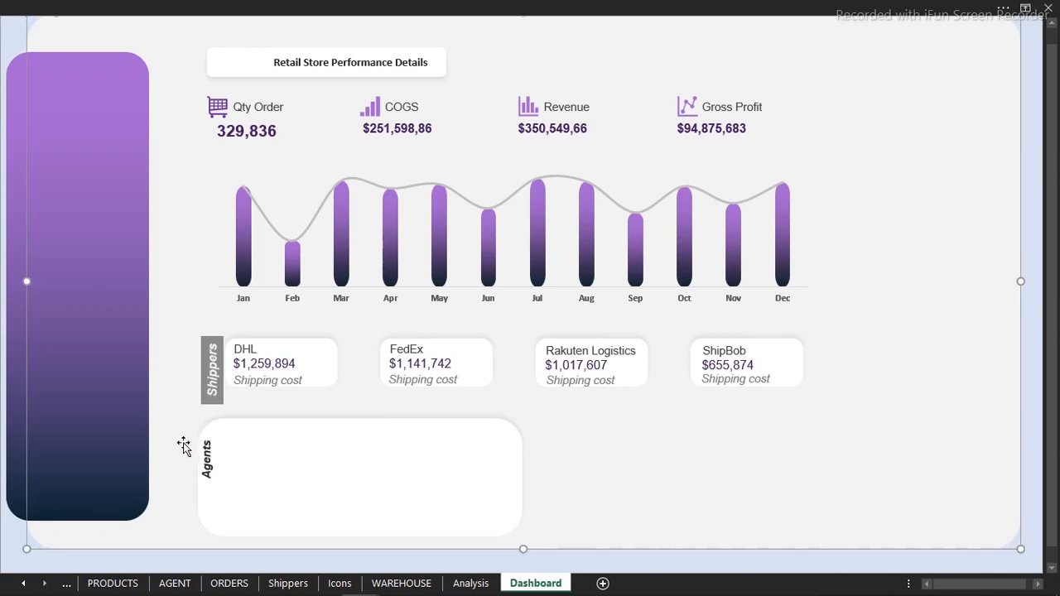
# - Duplicate the Agents label, place the copy directly below it, and change the copy's text to Profit by
pyautogui.click(208, 458)
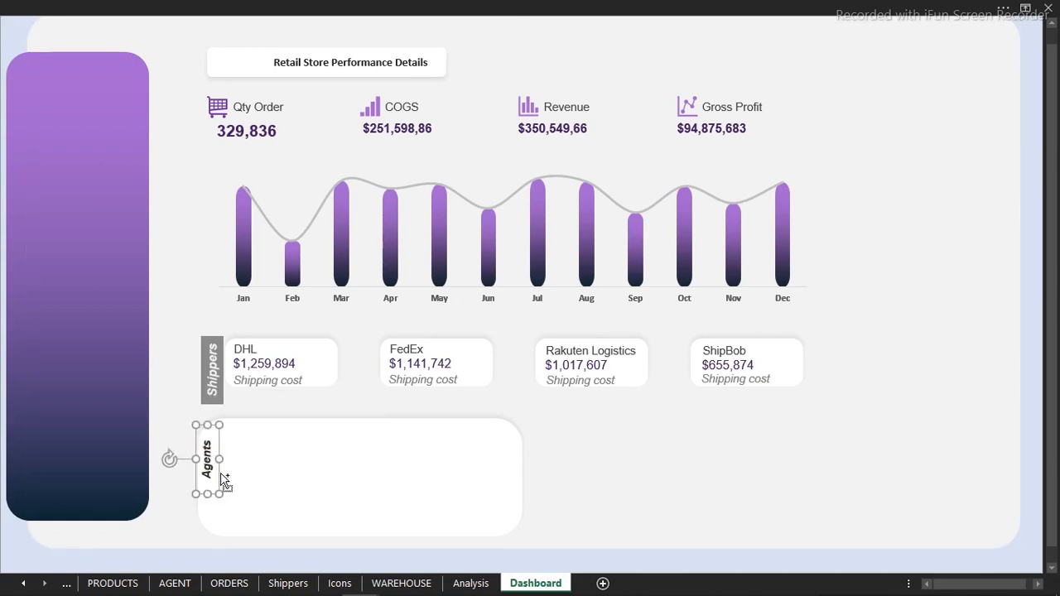
pyautogui.moveTo(220, 472); pyautogui.dragTo(221, 532)
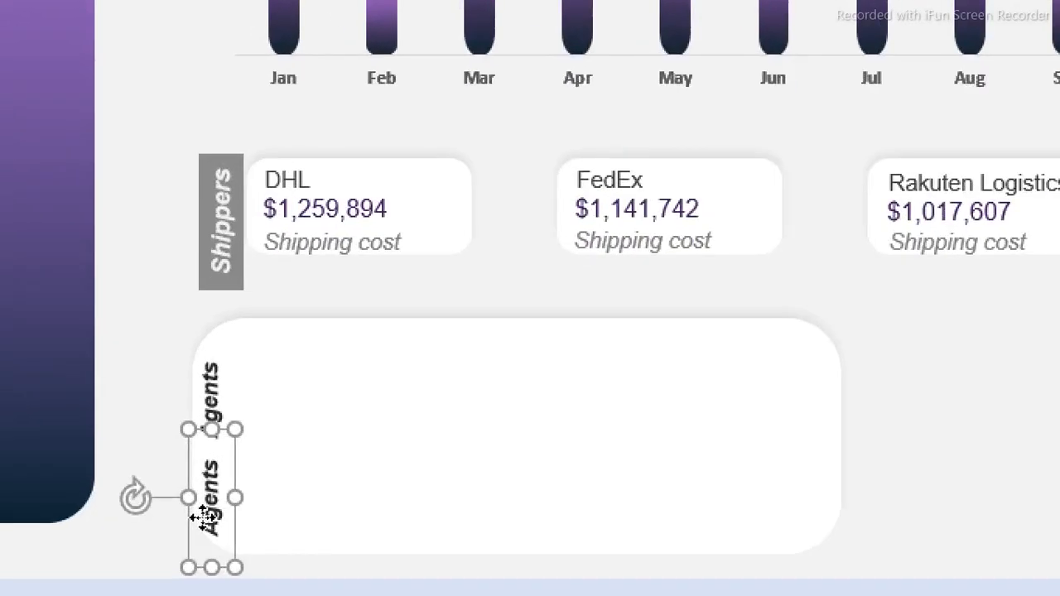
pyautogui.doubleClick(205, 517)
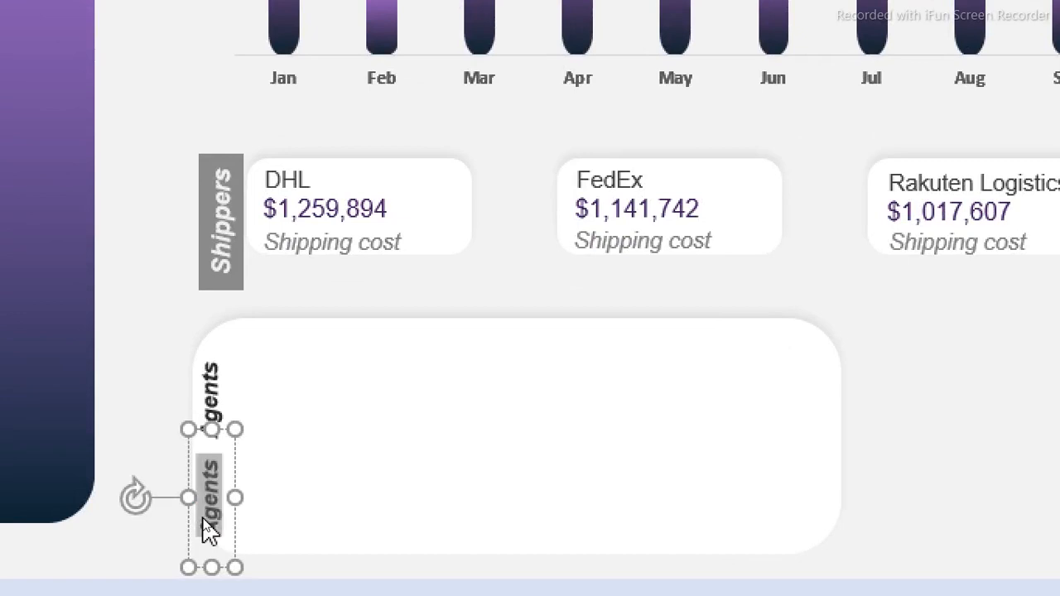
pyautogui.write('Pro')
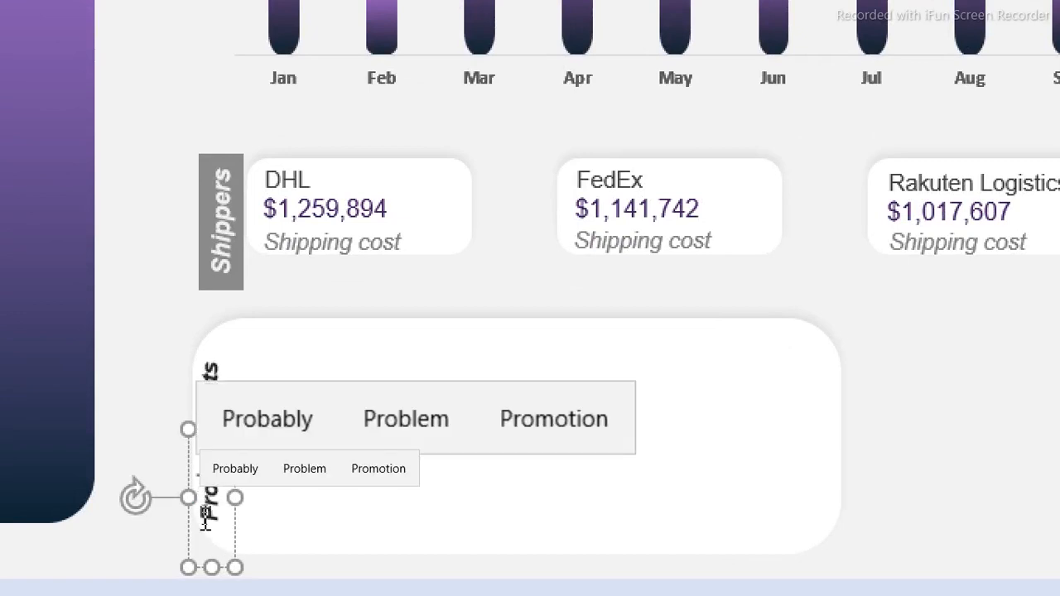
pyautogui.write('fit by')
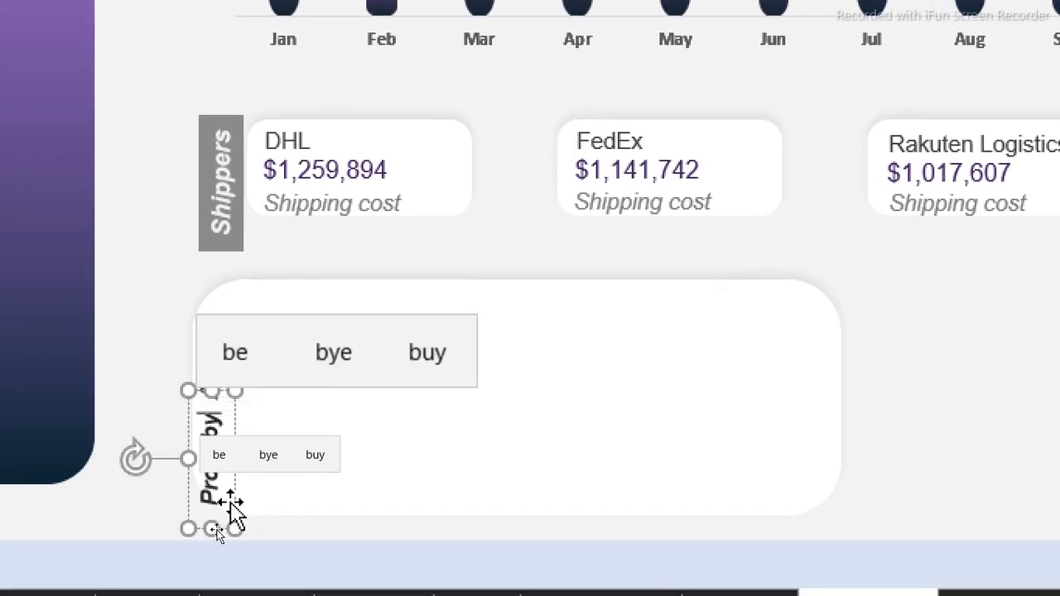
pyautogui.click(232, 540)
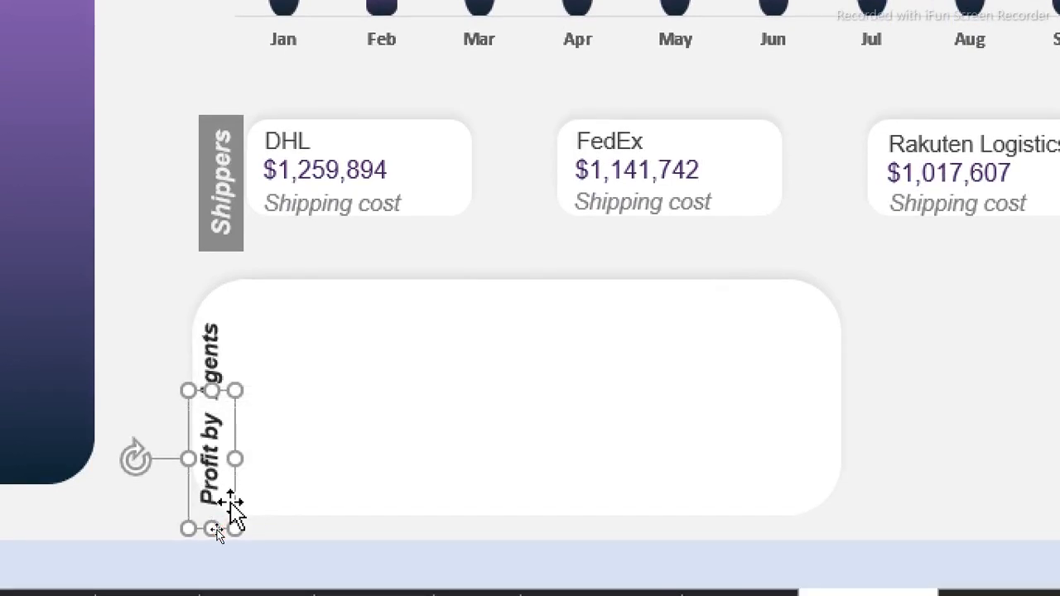
# - Change the Profit by label's text to a dark gray theme color and remove its bold and italic formatting
pyautogui.click(367, 11)
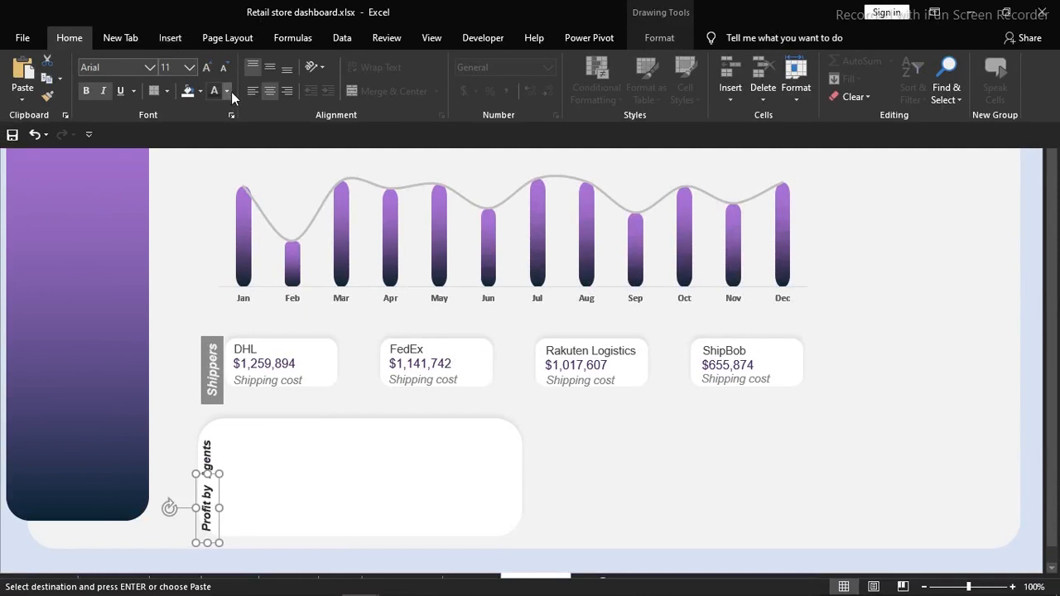
pyautogui.click(227, 91)
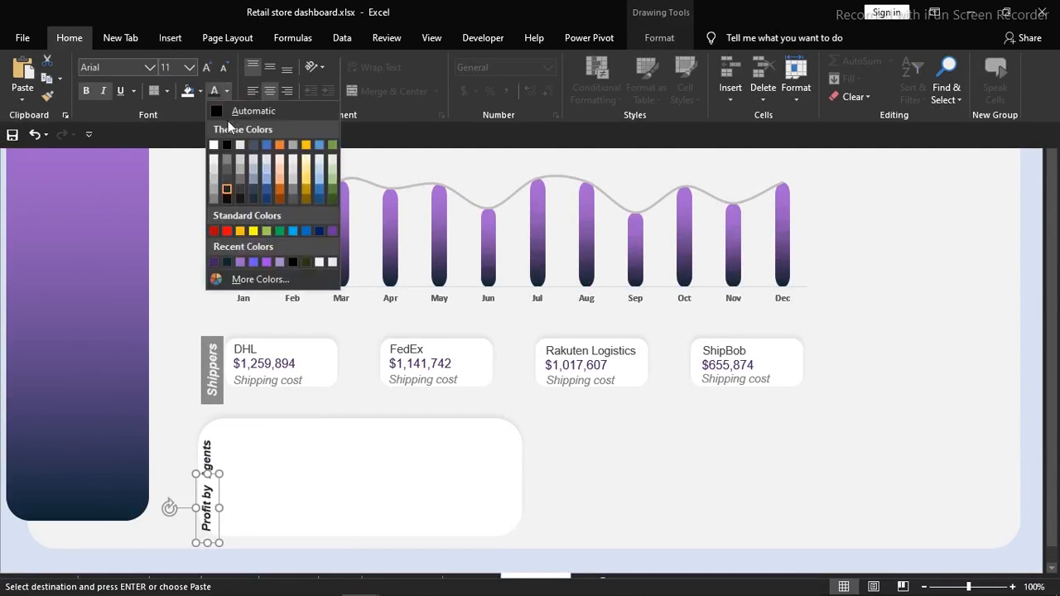
pyautogui.click(213, 199)
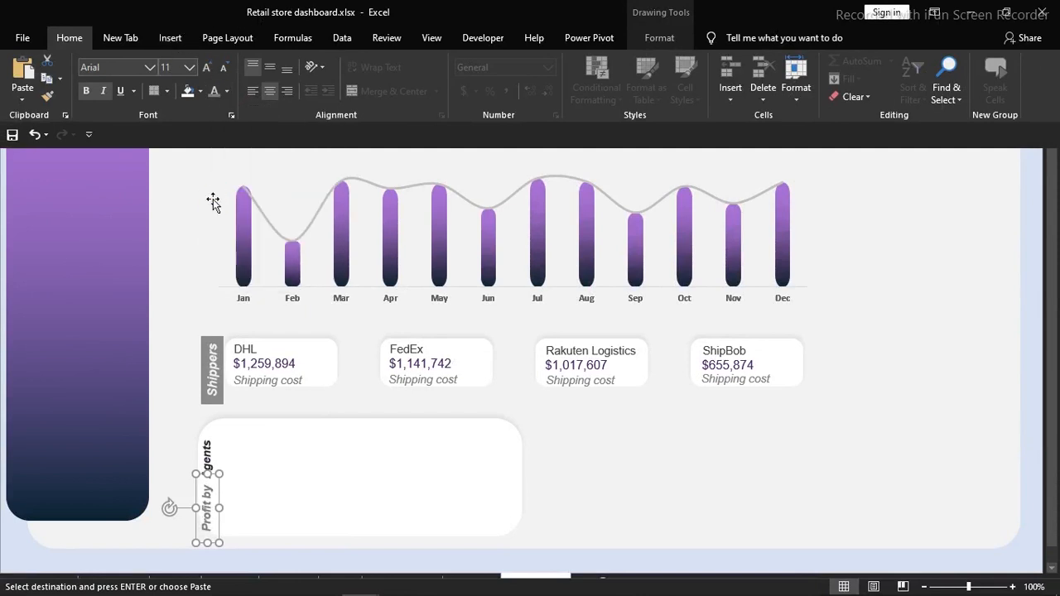
pyautogui.click(86, 91)
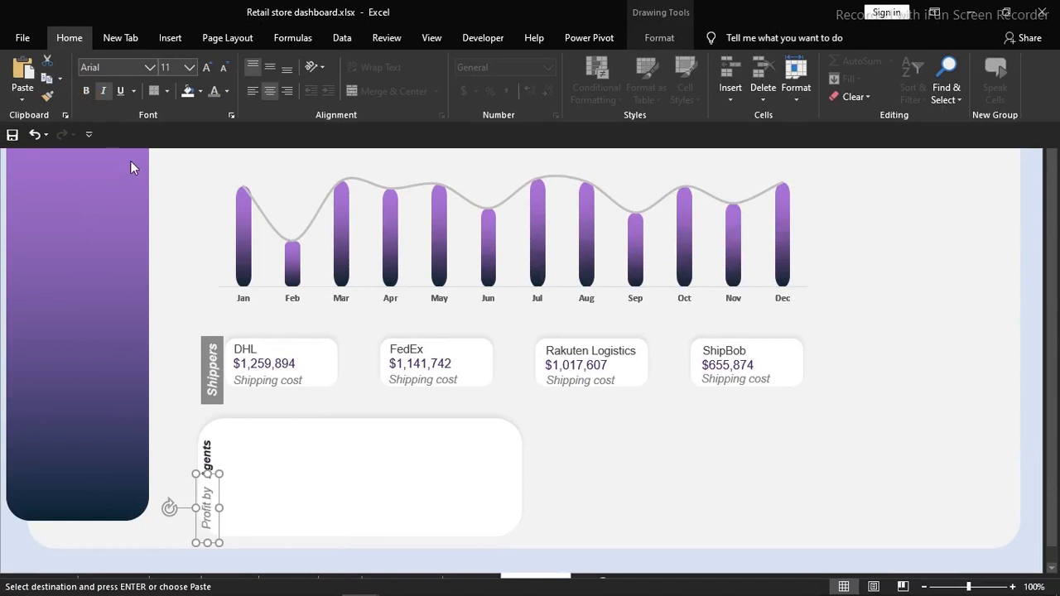
pyautogui.click(103, 96)
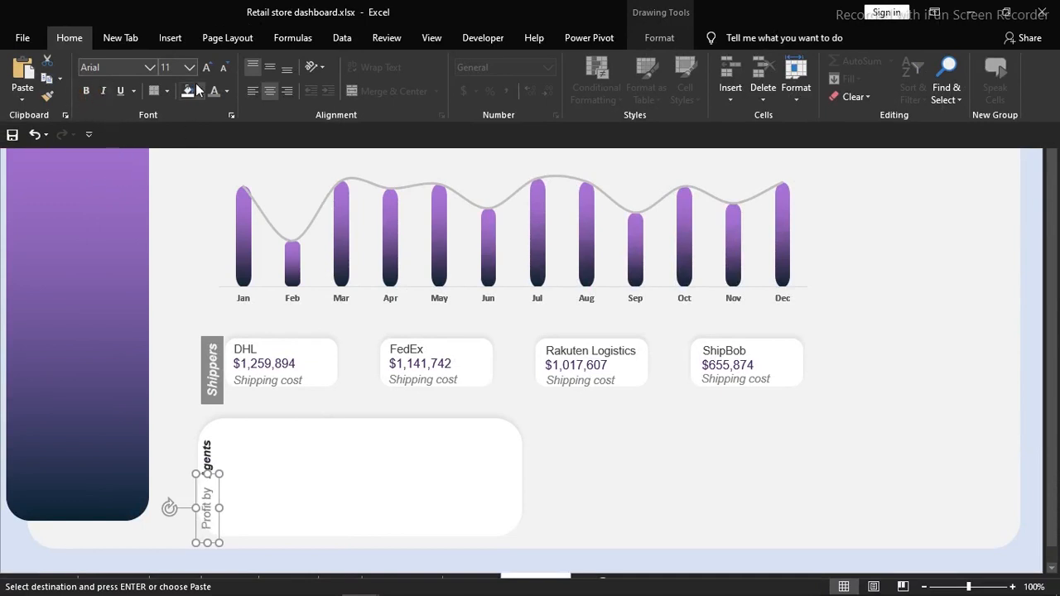
pyautogui.click(226, 88)
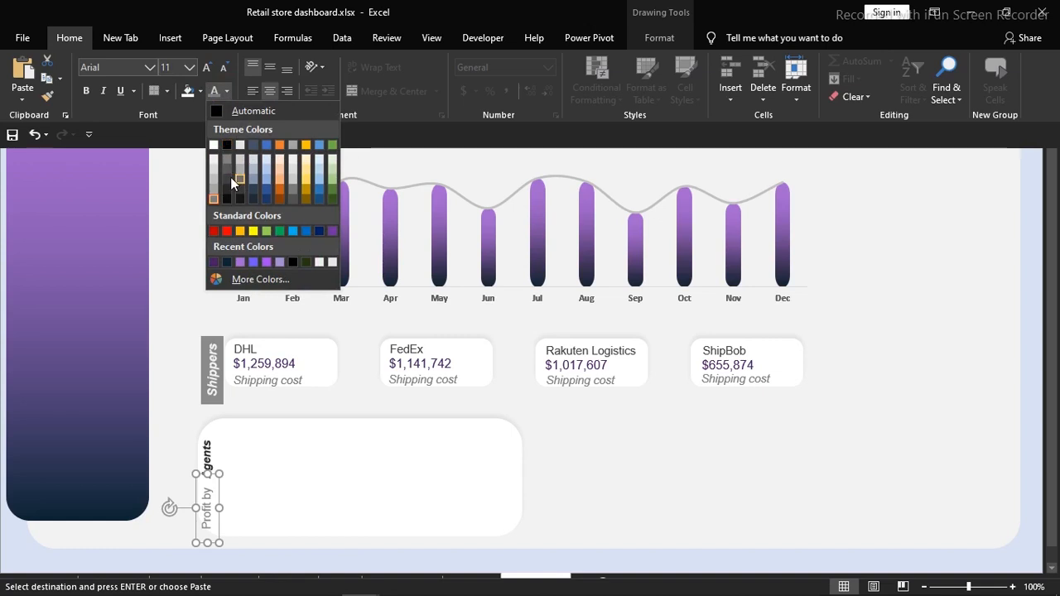
pyautogui.click(229, 170)
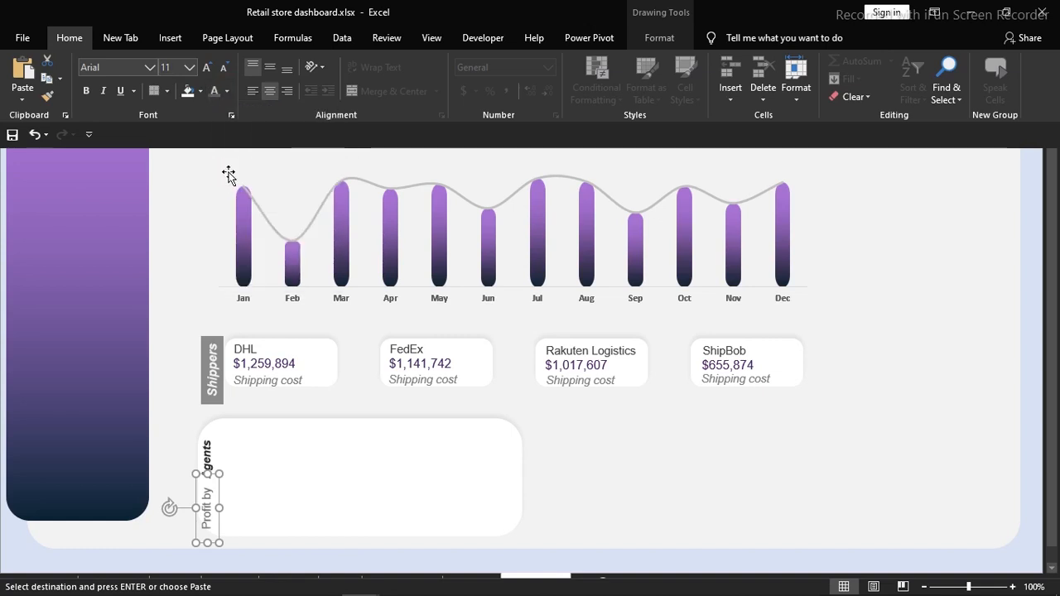
pyautogui.hotkey('ctrl', 'shift', 'F1')
pyautogui.click(174, 360)
# - Duplicate the Profit by label, place the copy just to its right, and change the copy's text to Location
pyautogui.click(206, 502)
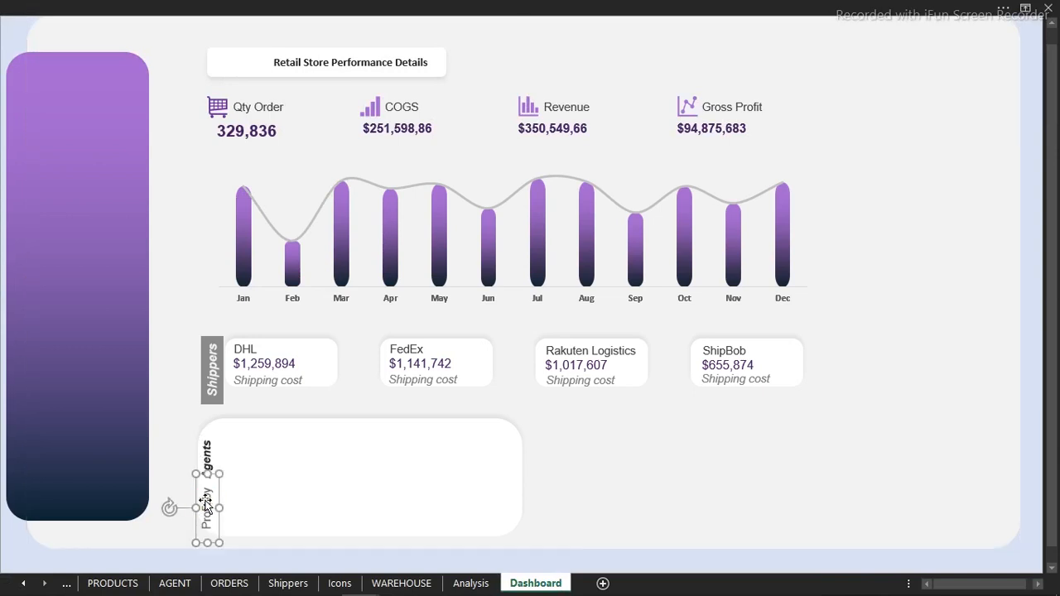
pyautogui.moveTo(221, 527); pyautogui.dragTo(237, 503)
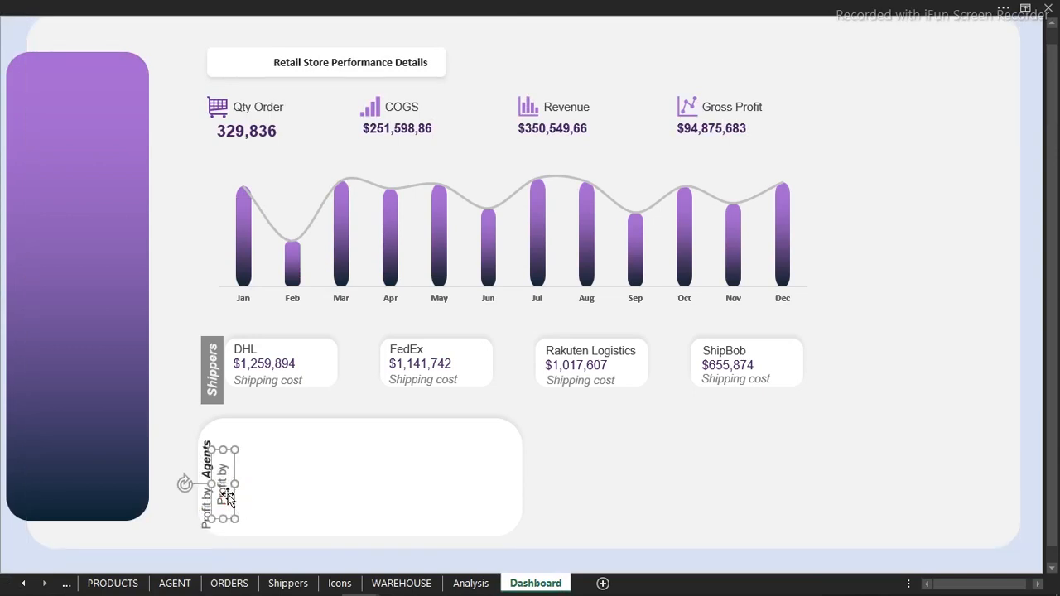
pyautogui.tripleClick(230, 497)
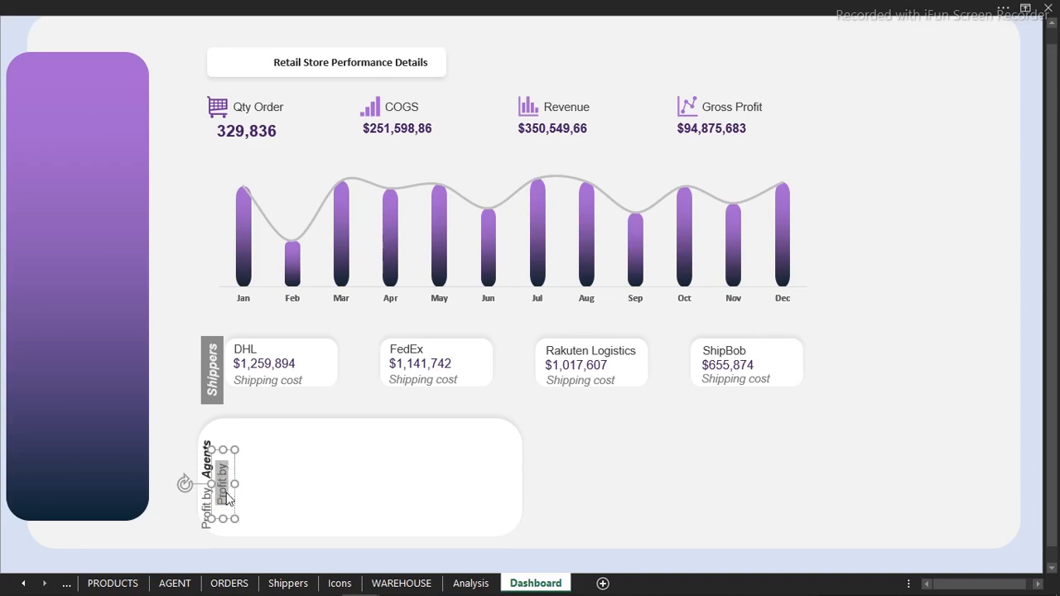
pyautogui.press('BackSpace')
pyautogui.write('Location')
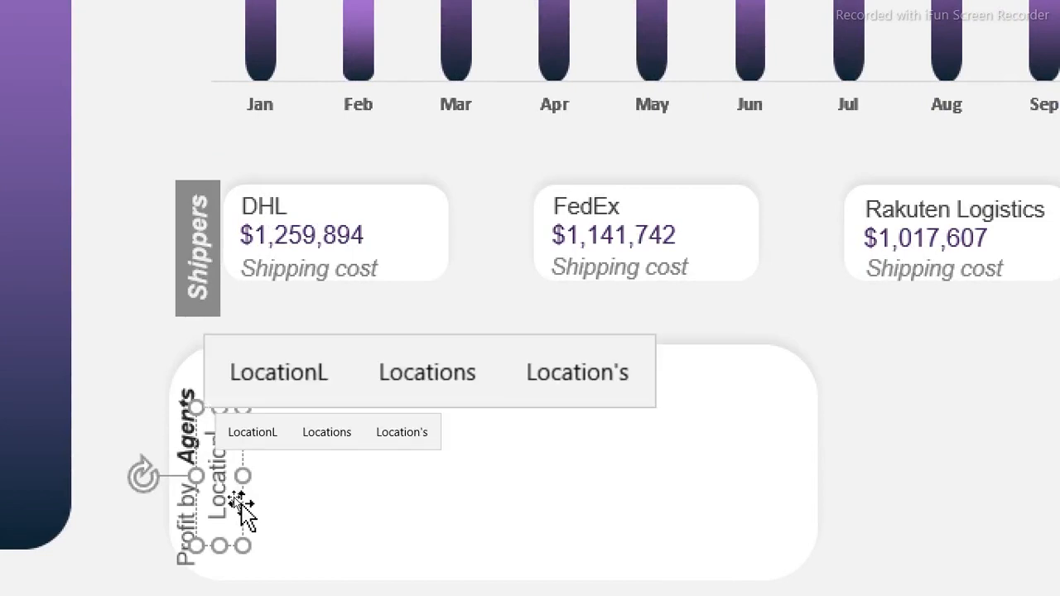
pyautogui.click(248, 500)
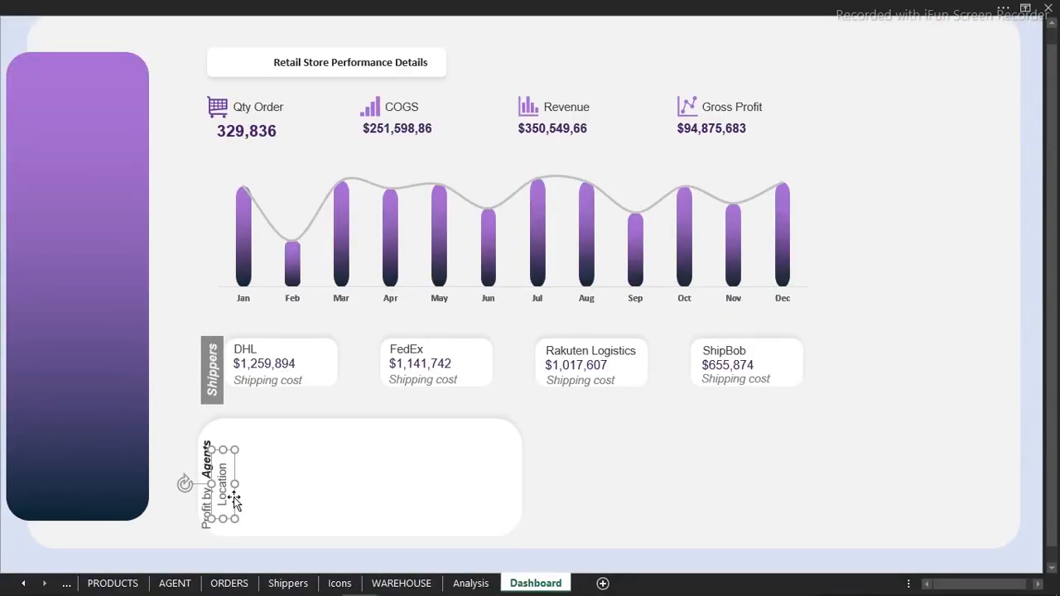
# - Make the Location label's text bold
pyautogui.click(171, 8)
pyautogui.click(87, 90)
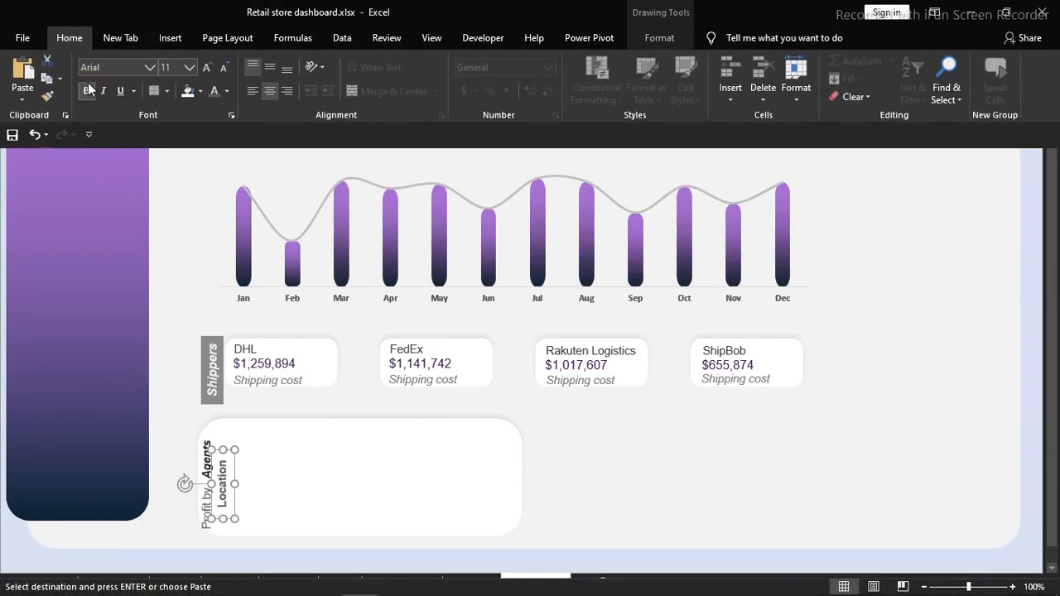
pyautogui.click(165, 277)
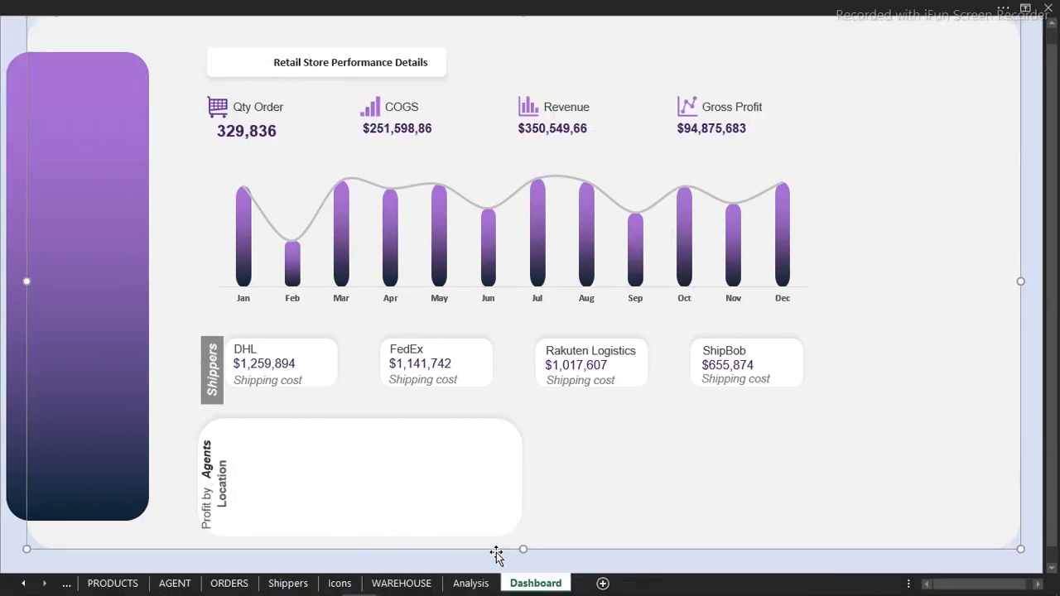
# - Insert a clustered bar chart based on the location pivot table in the Analysis sheet
pyautogui.click(471, 583)
pyautogui.click(737, 105)
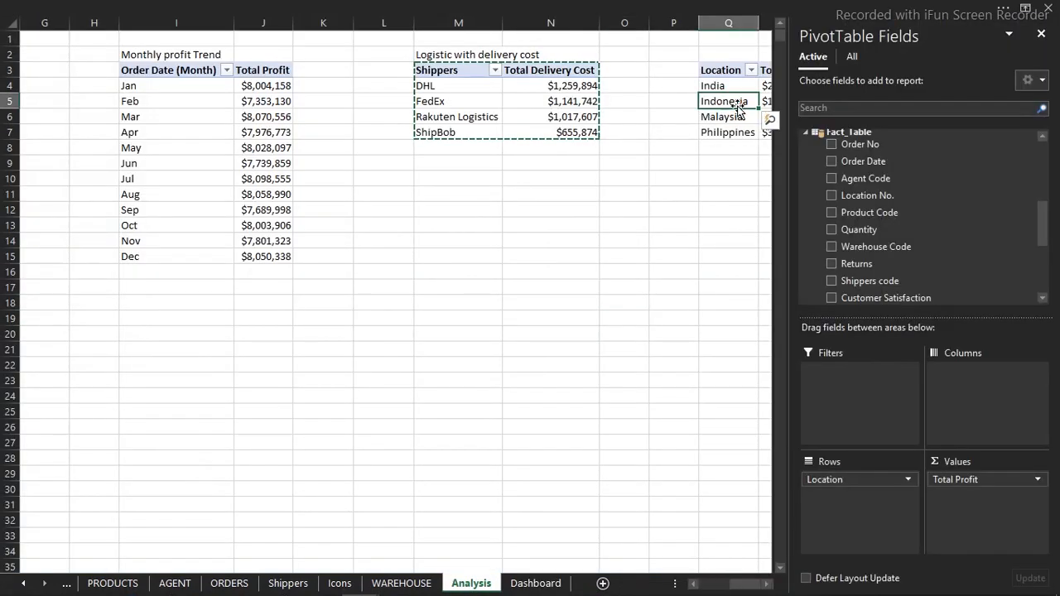
pyautogui.click(414, 7)
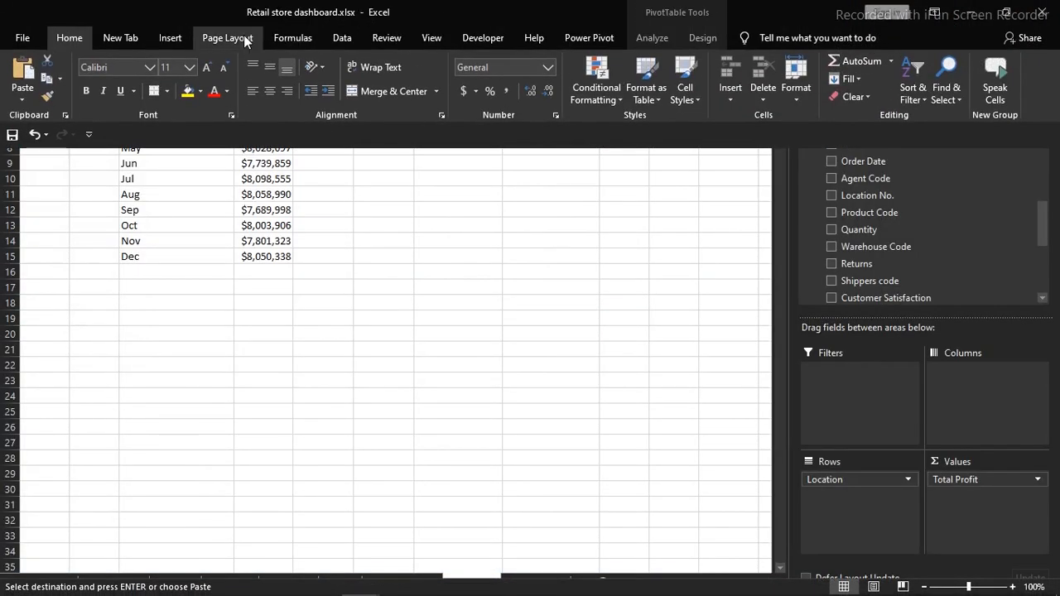
pyautogui.click(184, 34)
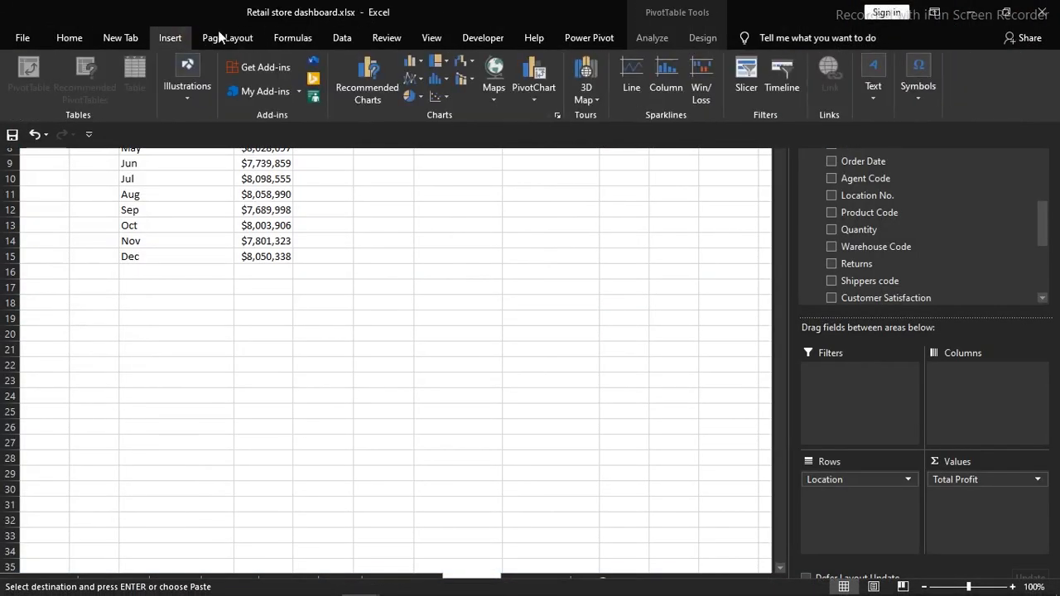
pyautogui.click(382, 73)
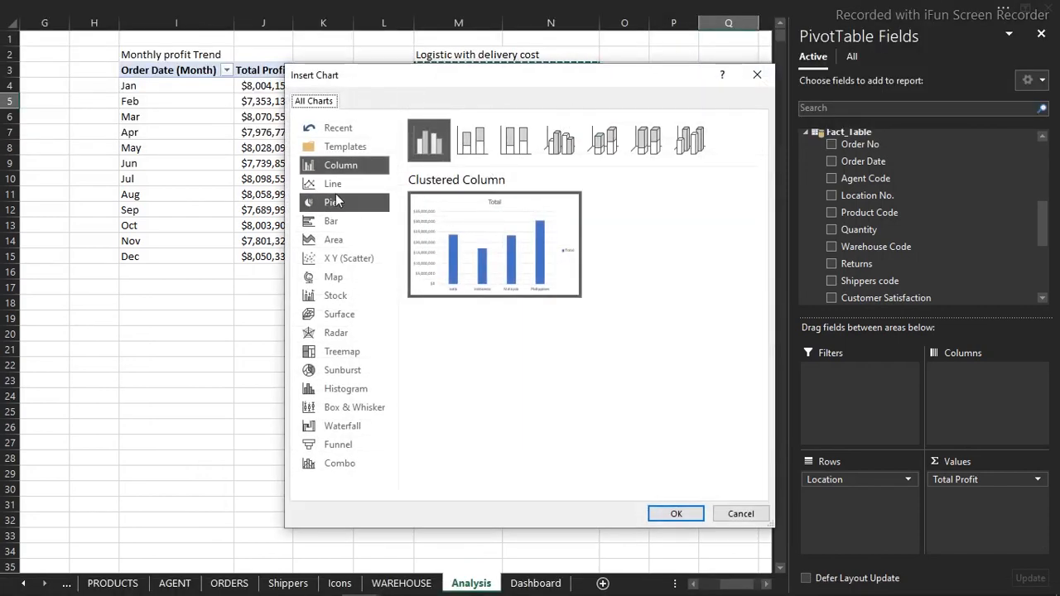
pyautogui.click(332, 221)
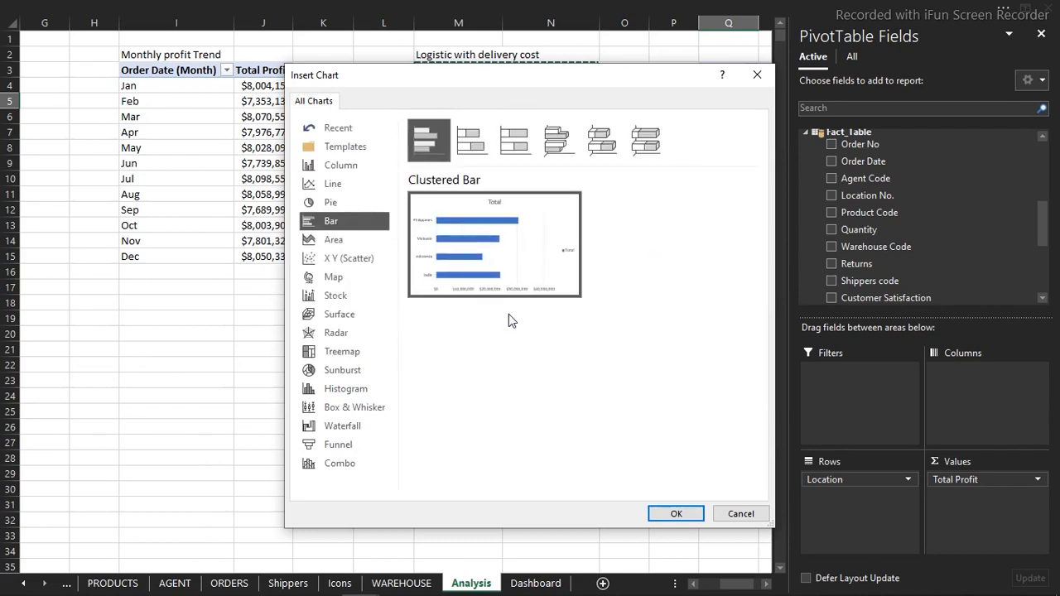
pyautogui.click(696, 514)
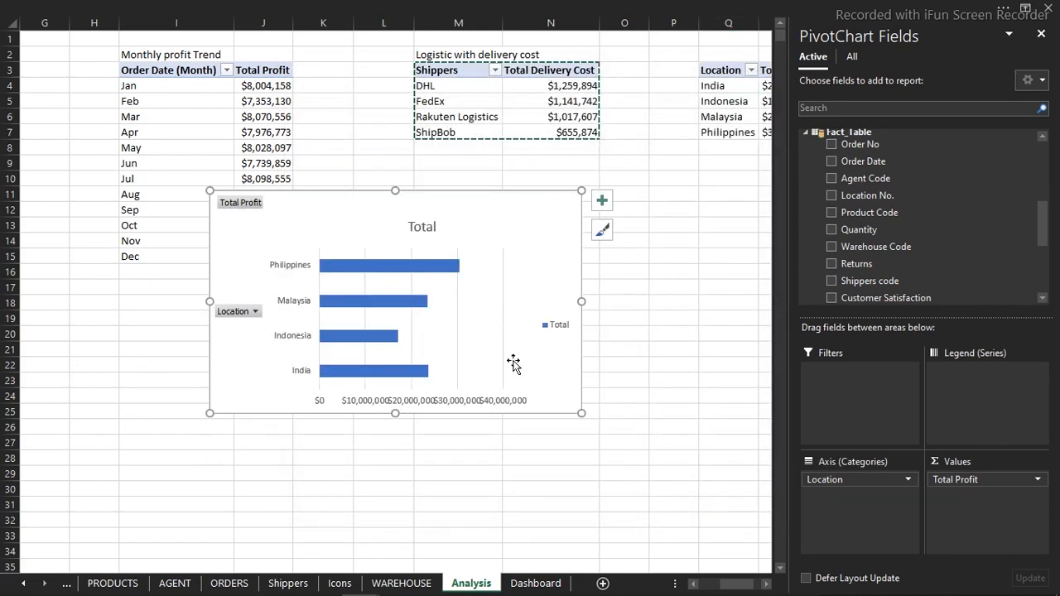
# - Delete the location bar chart's horizontal value axis and hide all of its field buttons
pyautogui.click(406, 404)
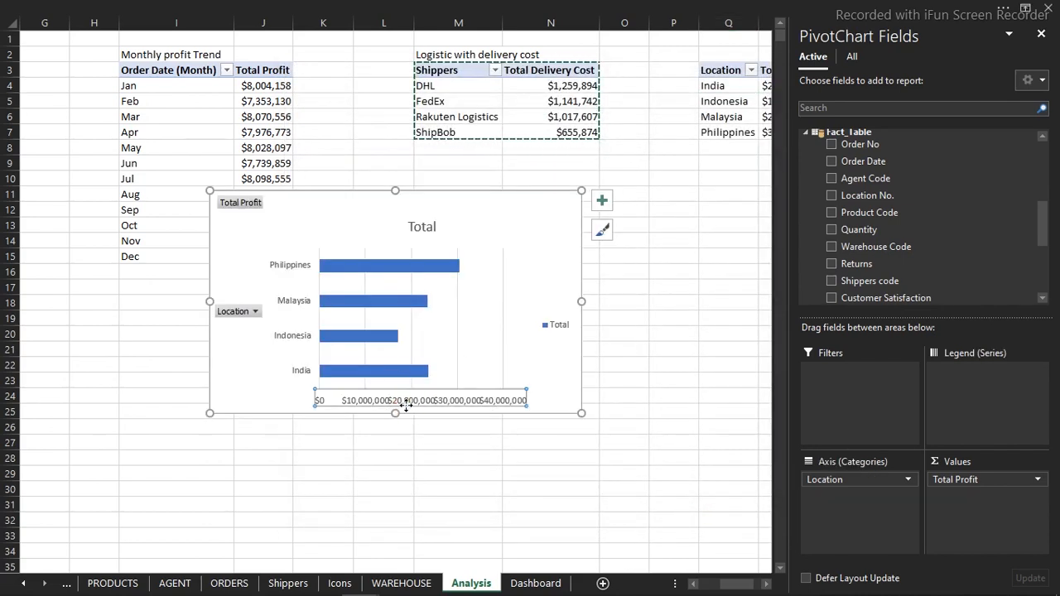
pyautogui.press('Delete')
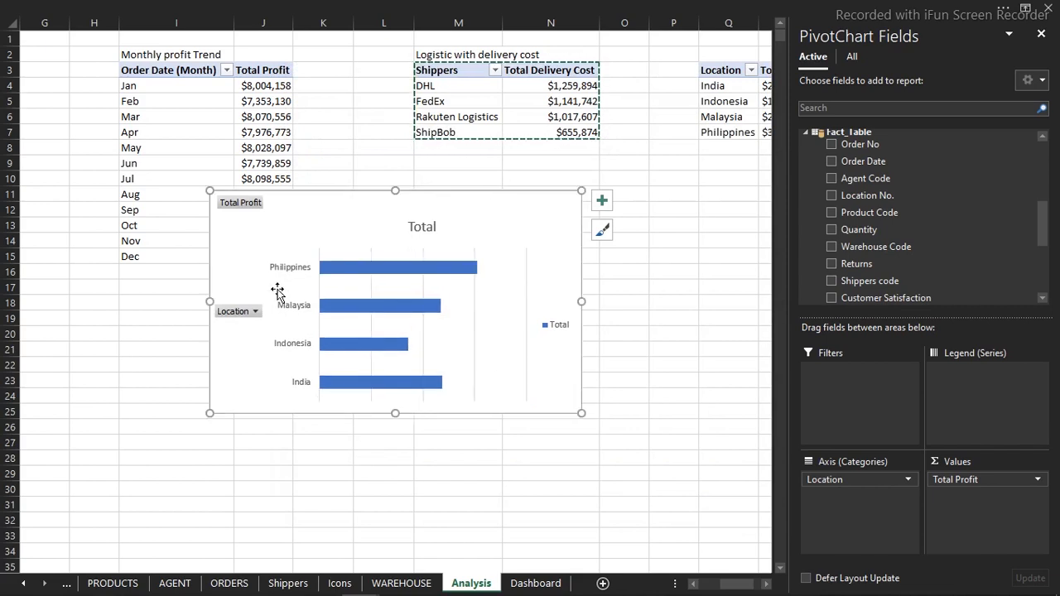
pyautogui.rightClick(255, 319)
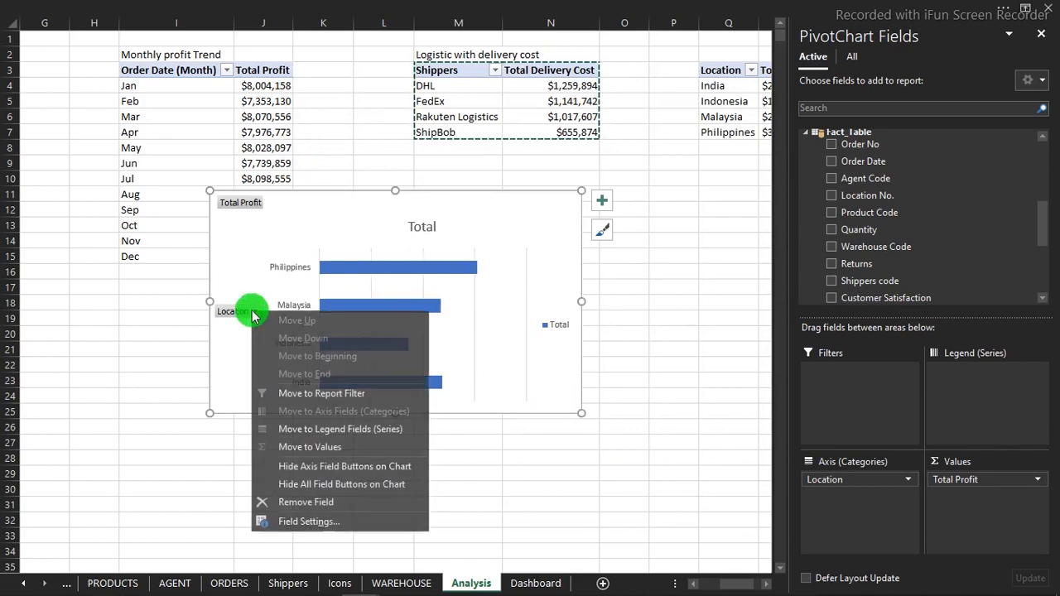
pyautogui.click(311, 483)
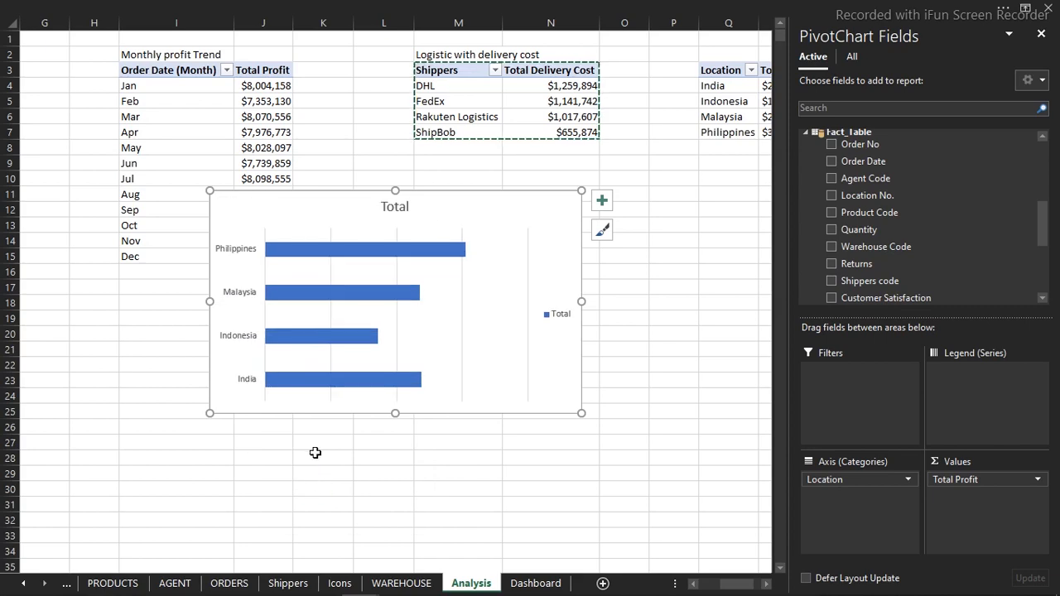
# - Delete the location bar chart's title and its legend
pyautogui.click(402, 205)
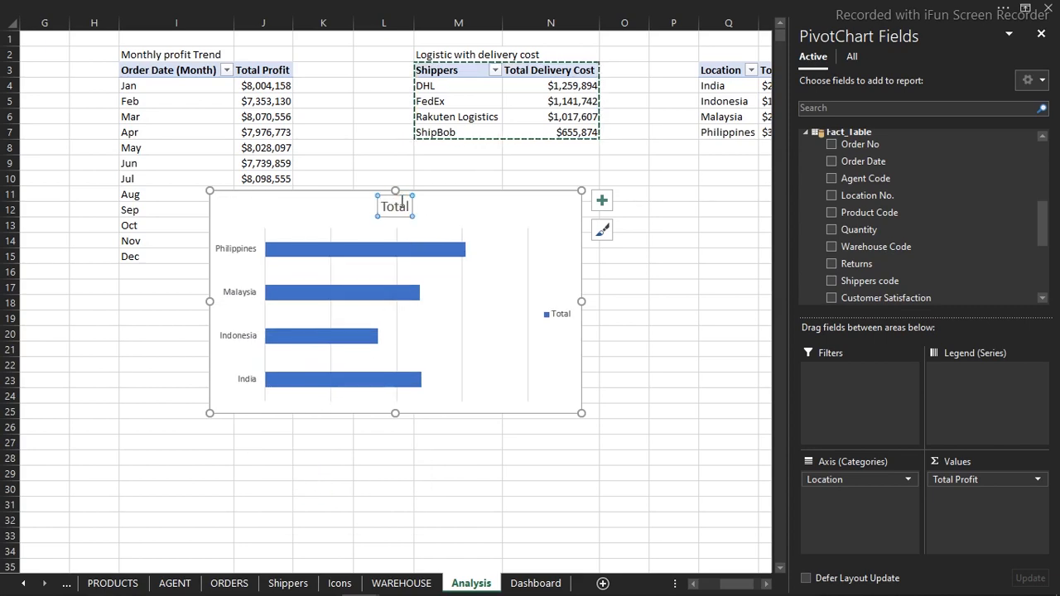
pyautogui.press('Delete')
pyautogui.click(551, 296)
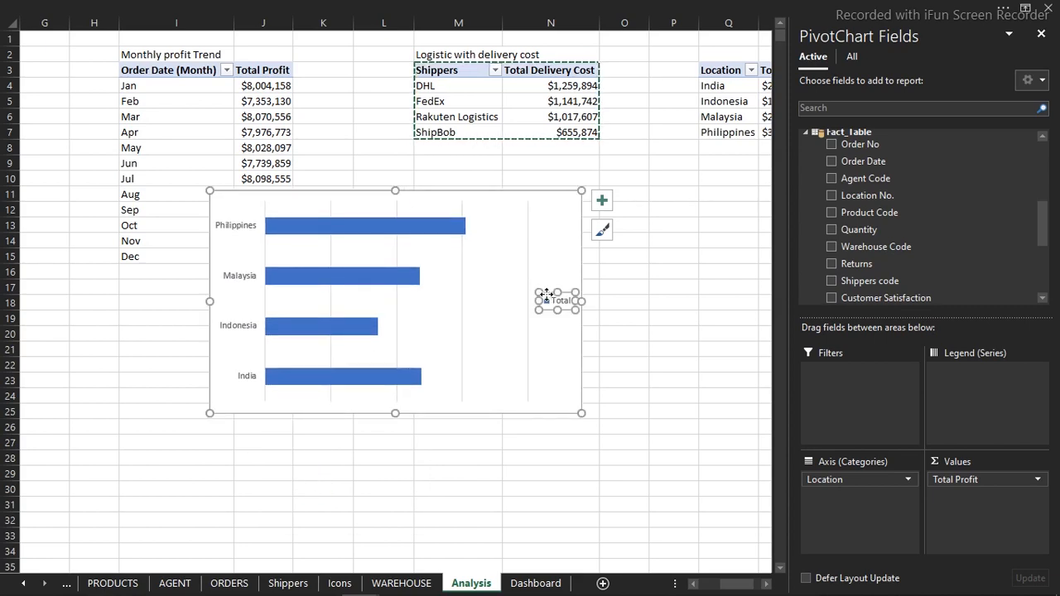
pyautogui.press('Delete')
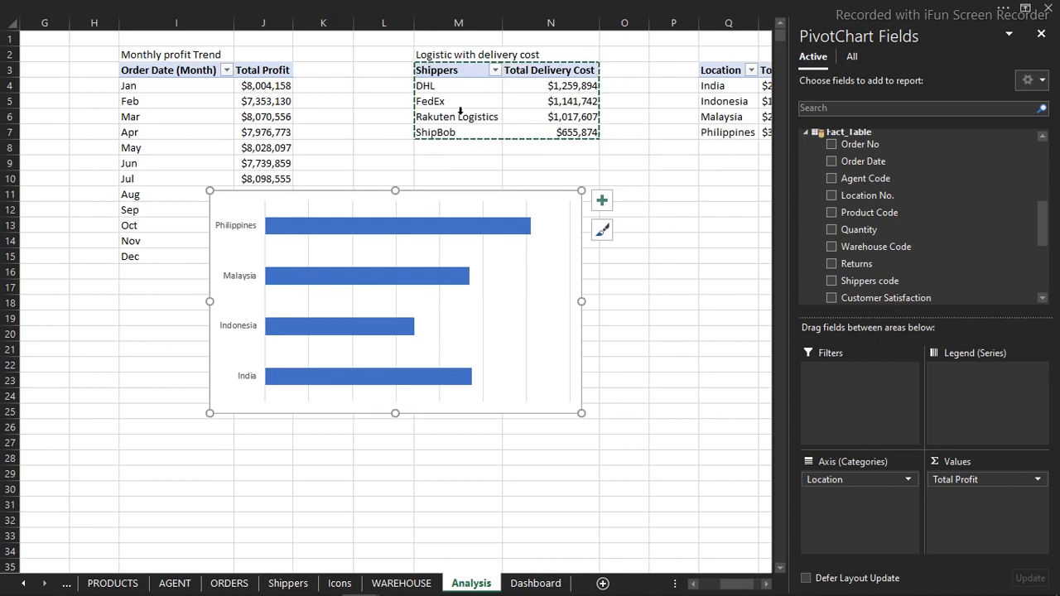
# - Sort the location pivot table by Total Profit from largest to smallest
pyautogui.click(712, 284)
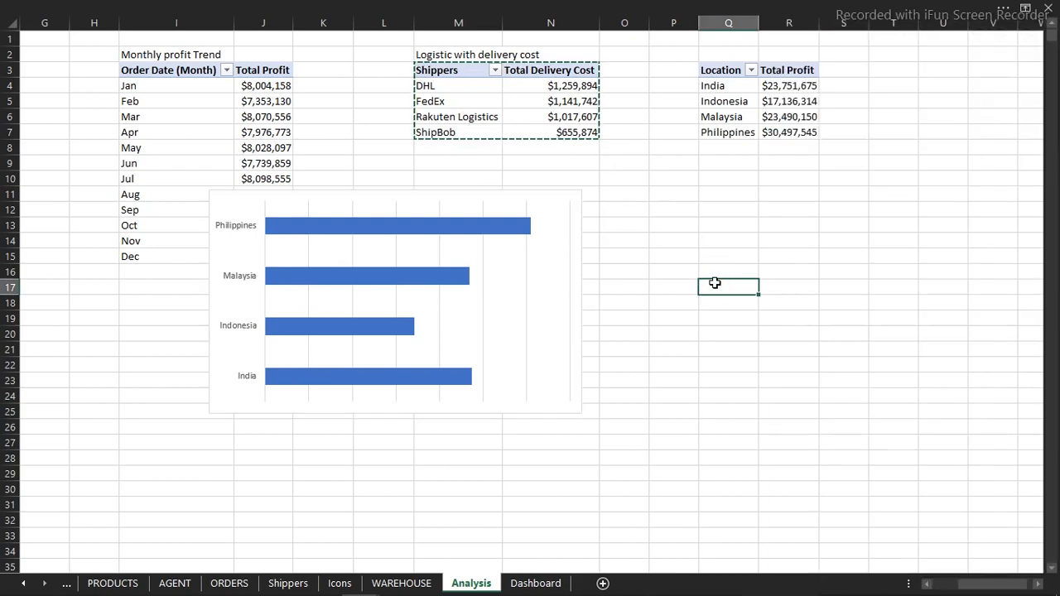
pyautogui.click(761, 104)
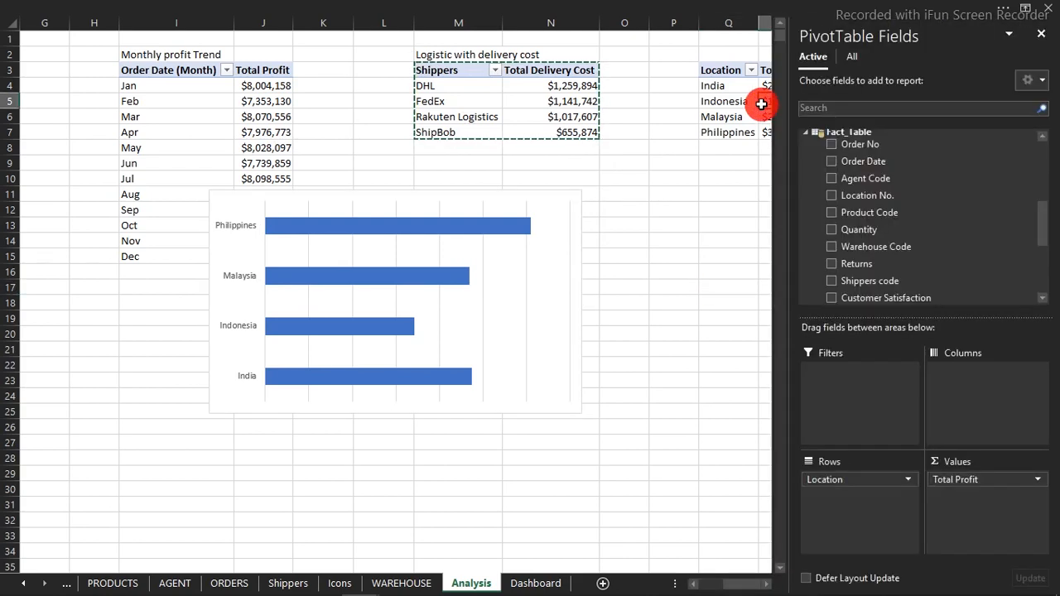
pyautogui.click(1041, 34)
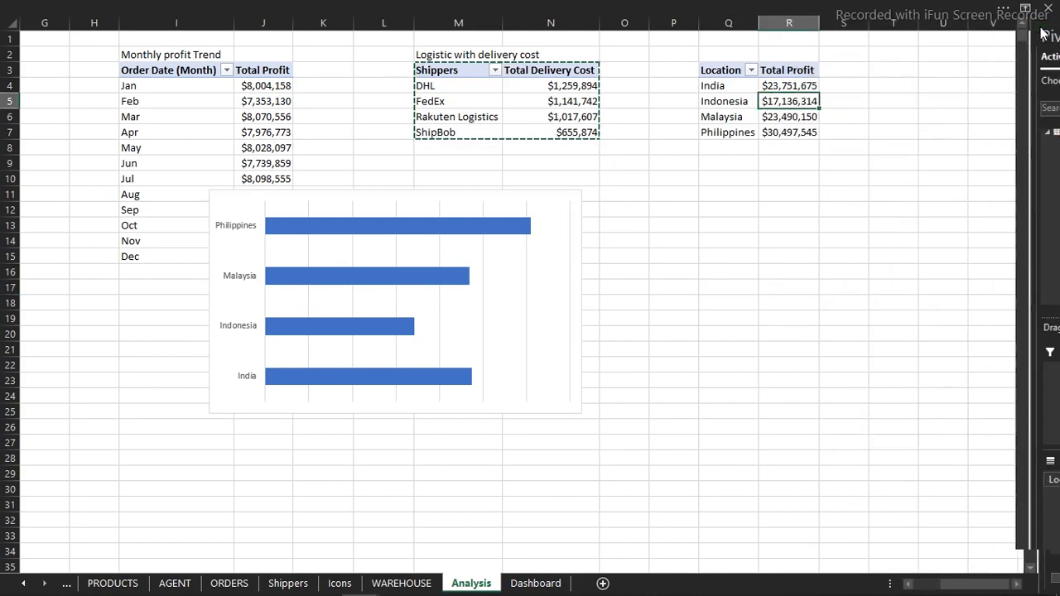
pyautogui.rightClick(785, 88)
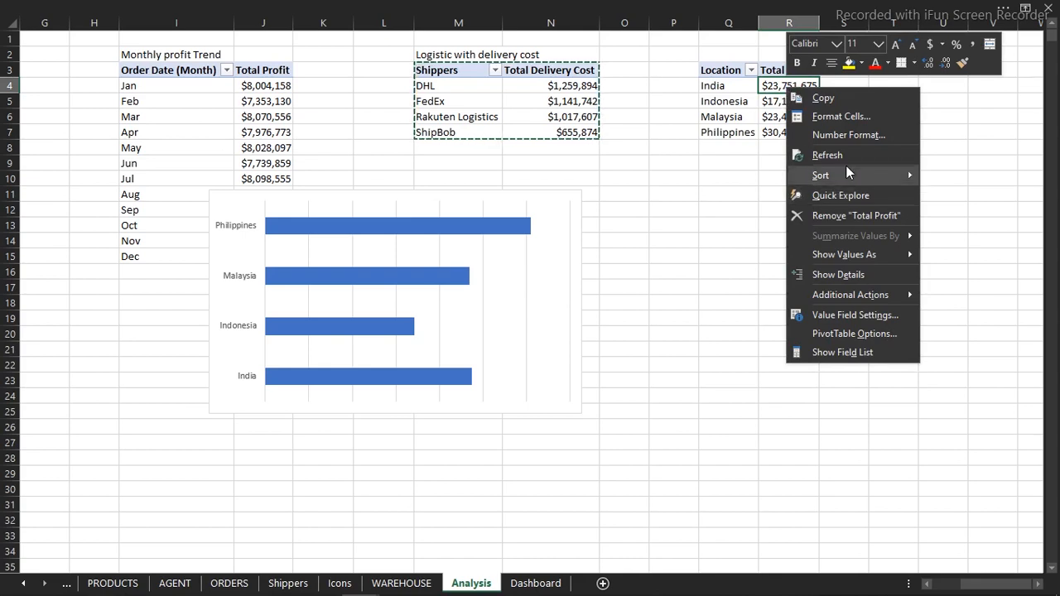
pyautogui.moveTo(853, 173)
pyautogui.click(760, 198)
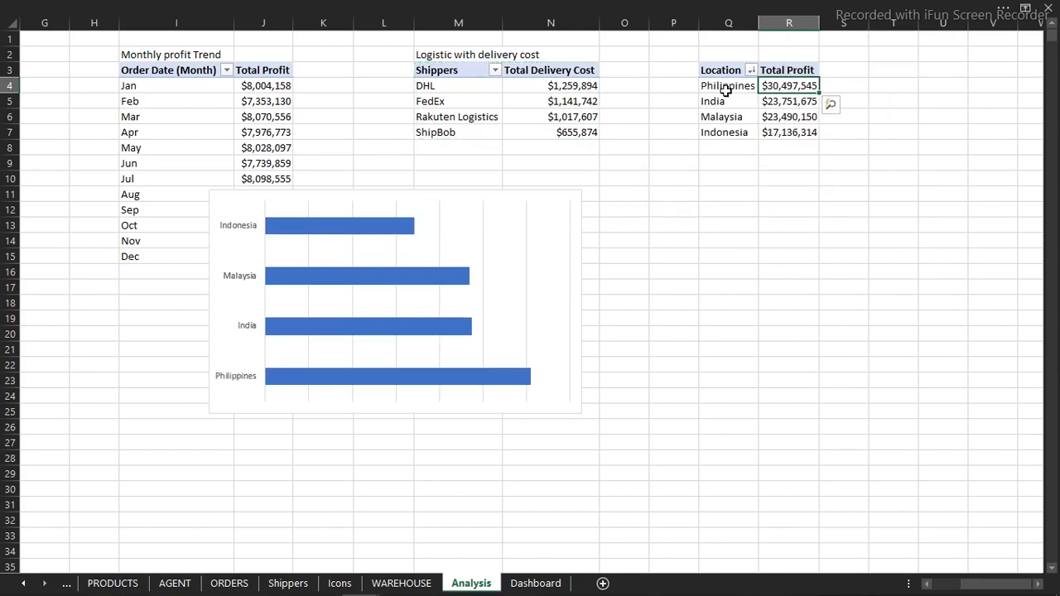
# - Put the location bar chart's categories in reverse order and make the category axis labels bold
pyautogui.click(390, 193)
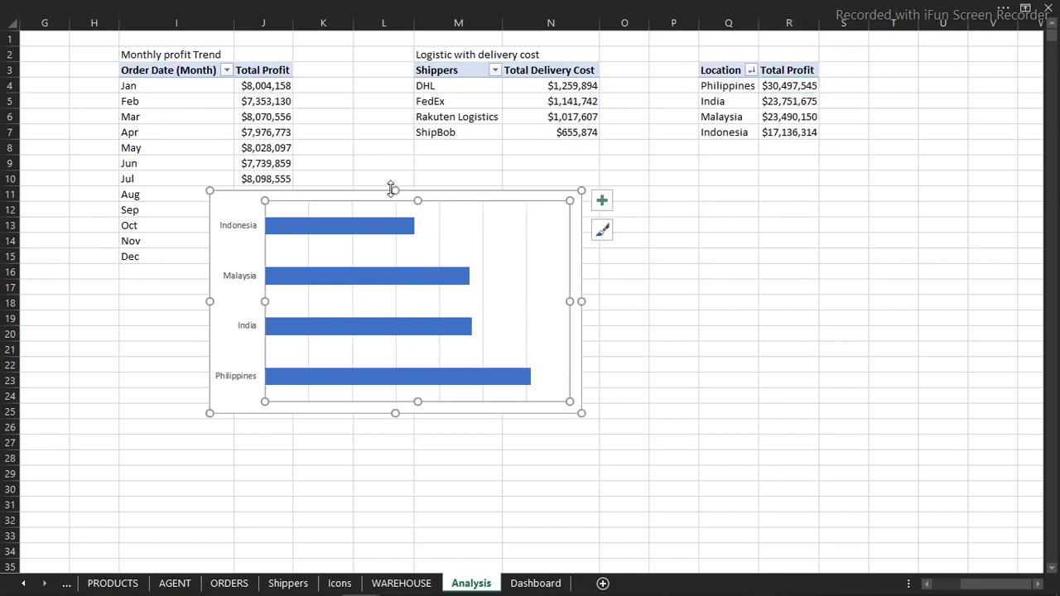
pyautogui.moveTo(383, 192); pyautogui.dragTo(670, 170)
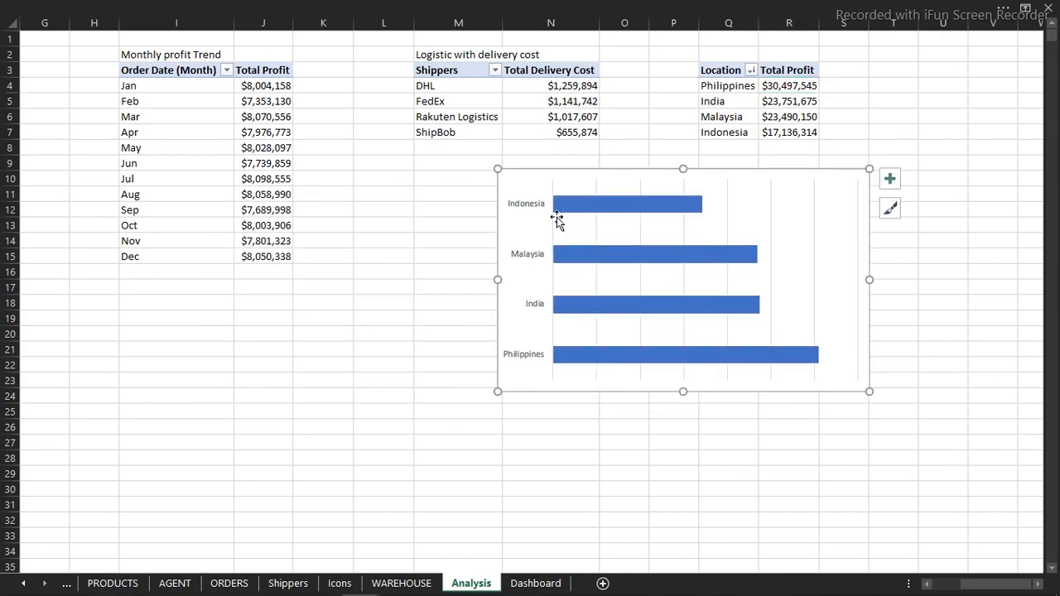
pyautogui.doubleClick(591, 174)
pyautogui.moveTo(539, 256); pyautogui.dragTo(309, 84)
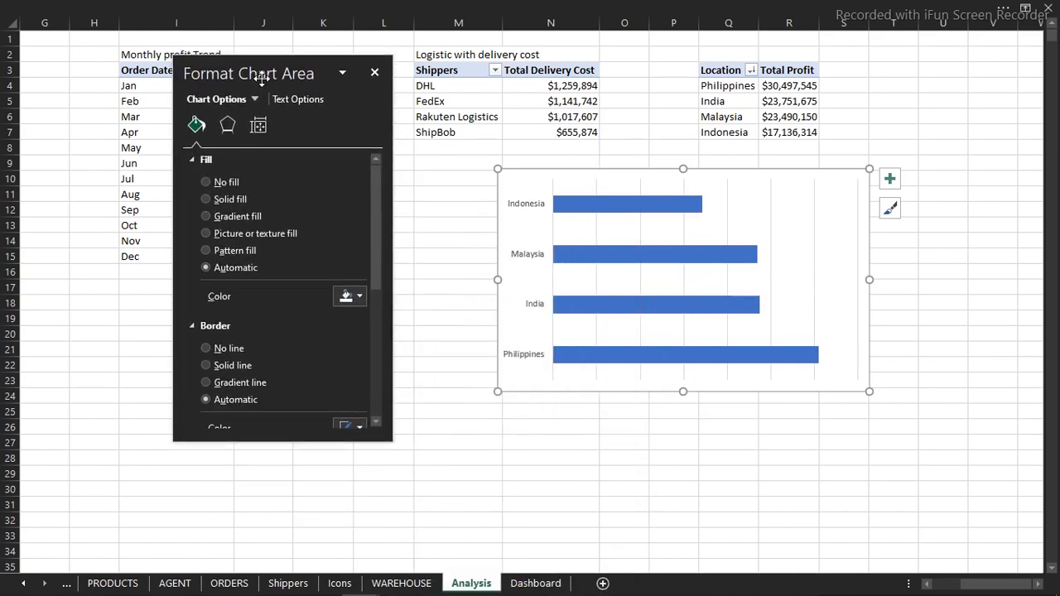
pyautogui.click(524, 254)
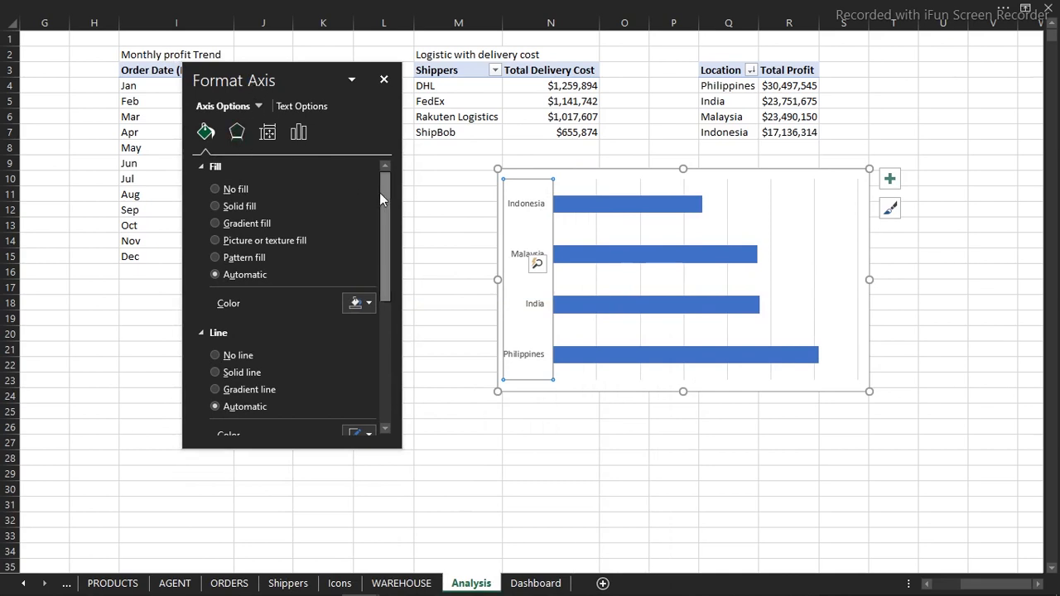
pyautogui.click(302, 140)
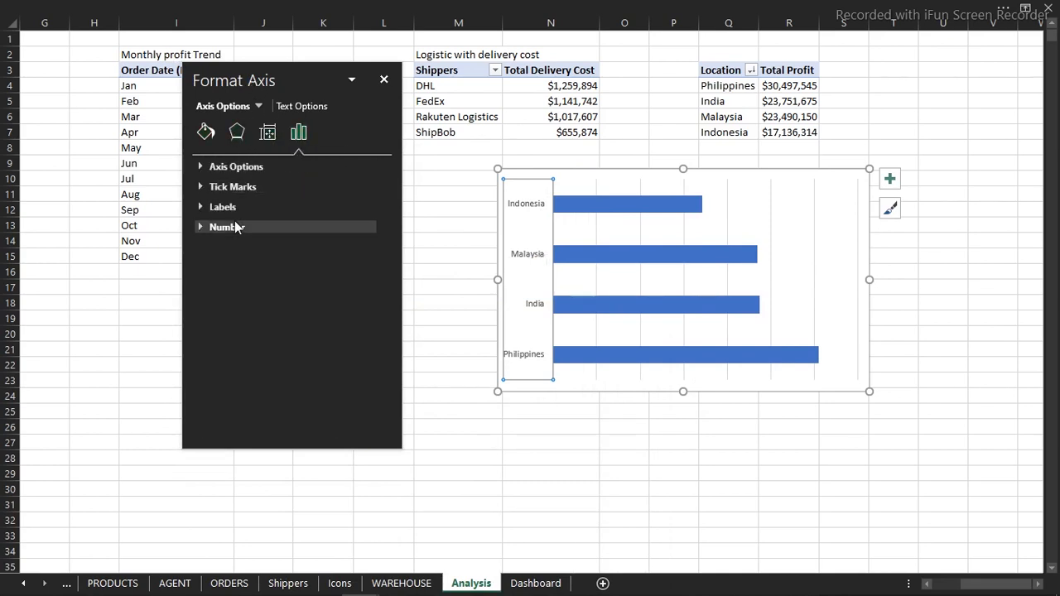
pyautogui.click(211, 166)
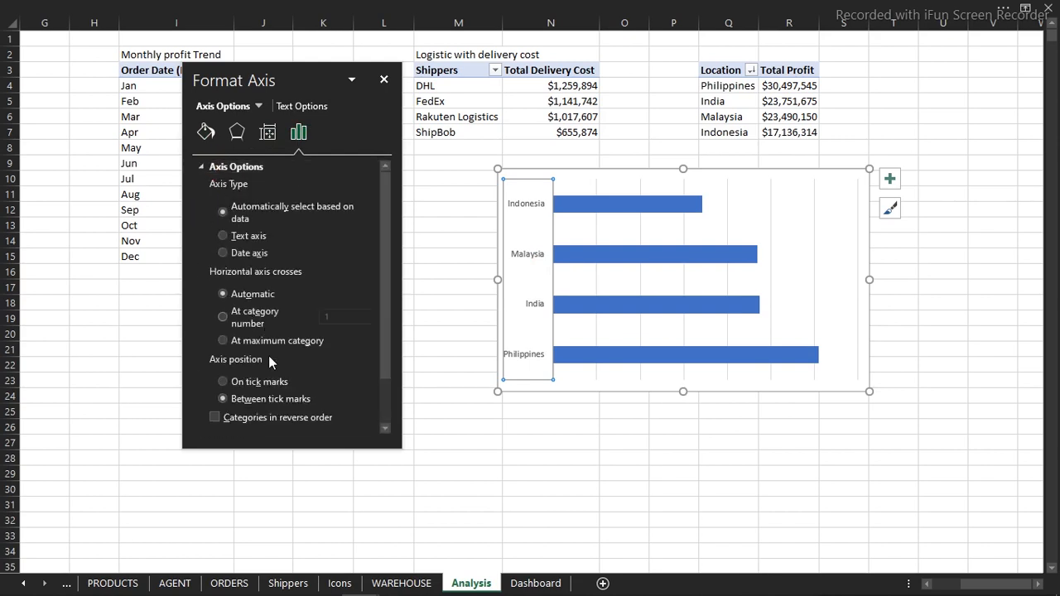
pyautogui.click(216, 419)
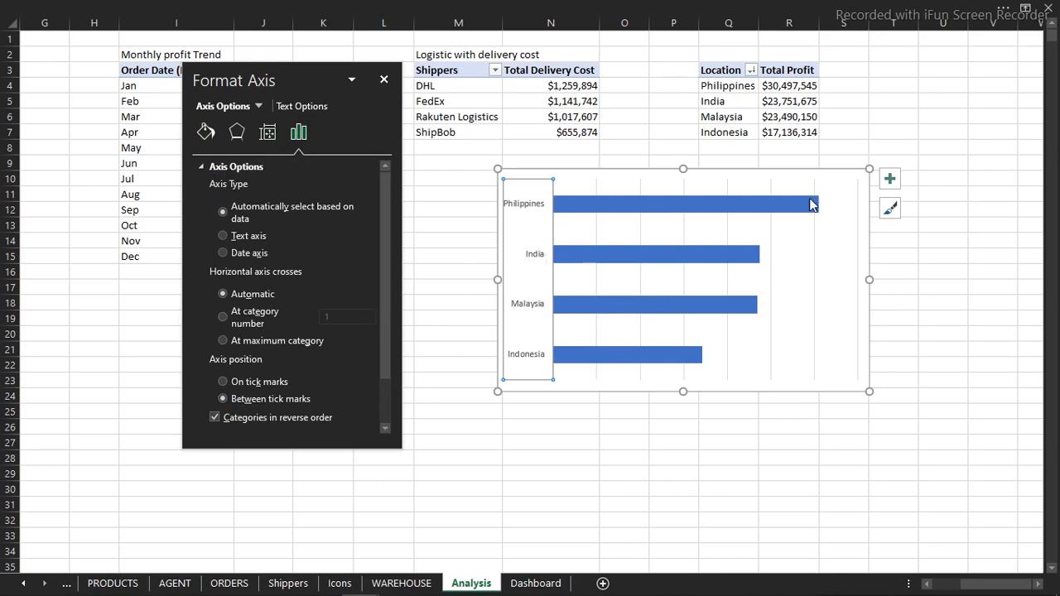
pyautogui.hotkey('ctrl', 'b')
# - Shrink the location bar chart and set its chart area to no fill and no border line
pyautogui.moveTo(867, 169); pyautogui.dragTo(714, 249)
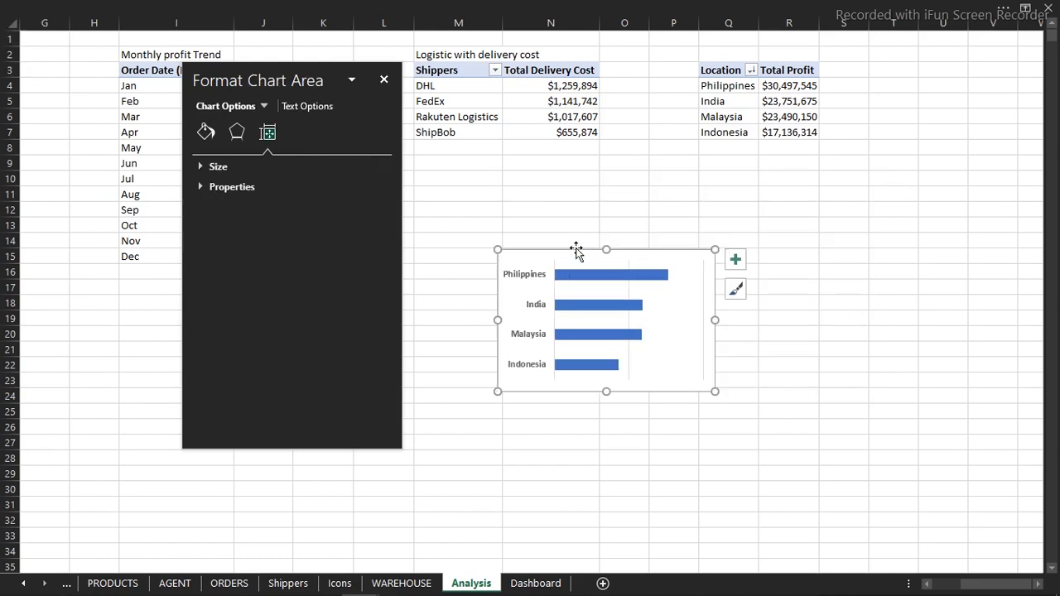
pyautogui.click(208, 141)
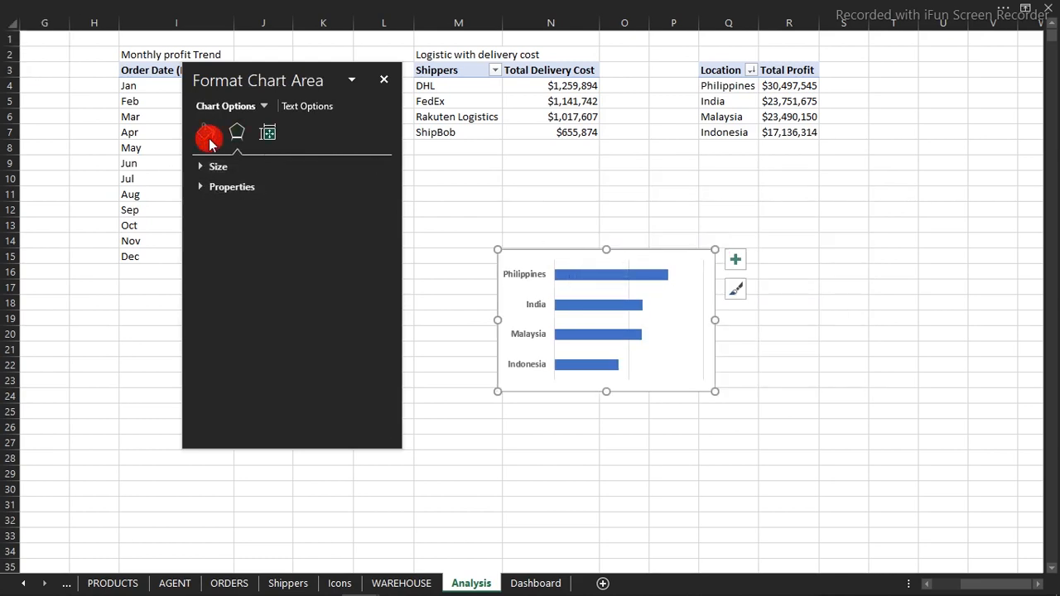
pyautogui.click(222, 187)
pyautogui.click(215, 323)
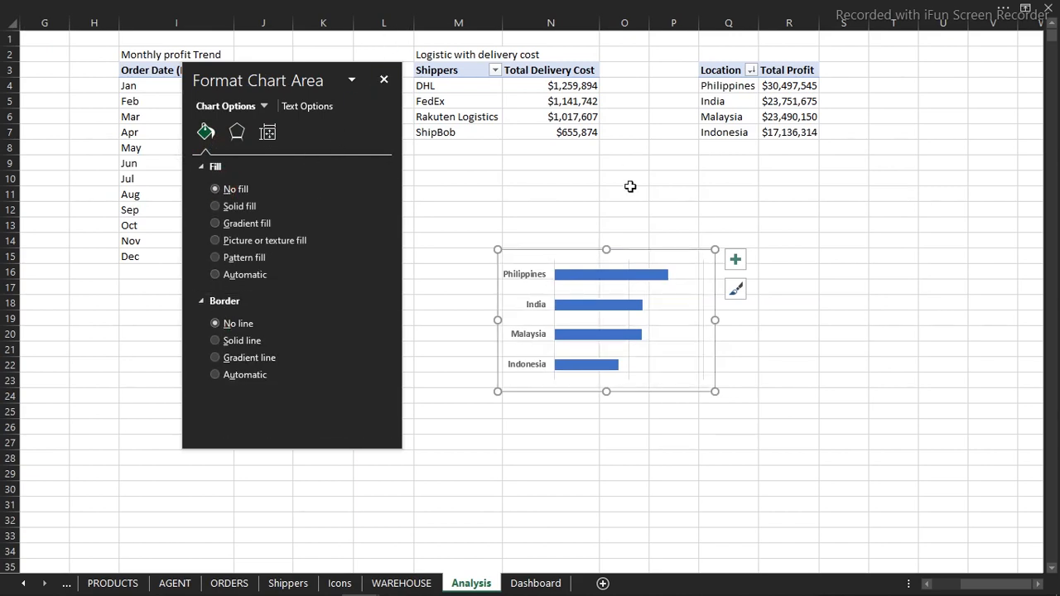
# - Fill the location chart's bars with the recently used dark navy color
pyautogui.click(609, 279)
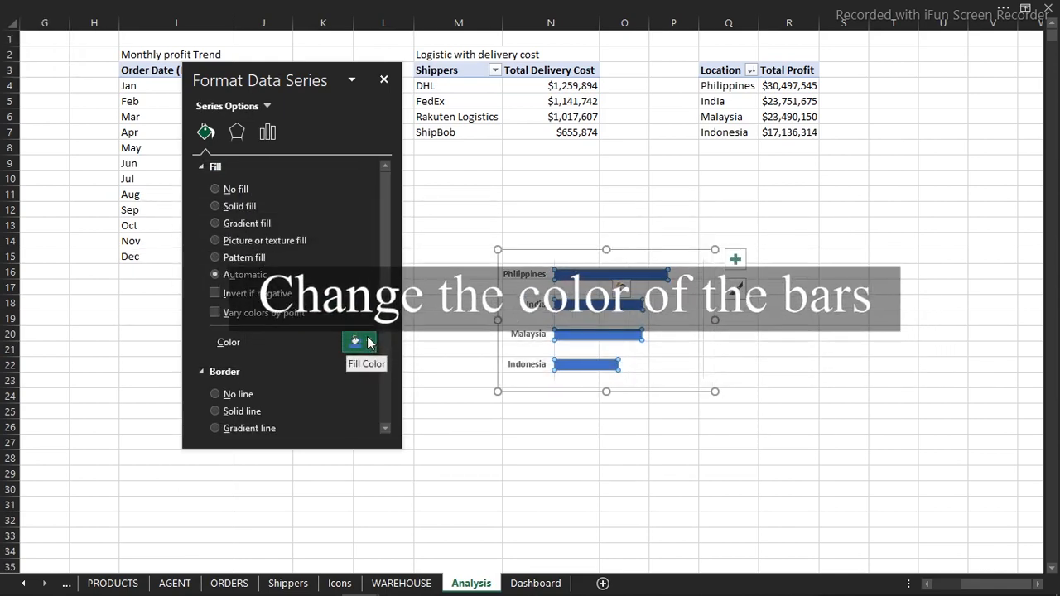
pyautogui.click(368, 344)
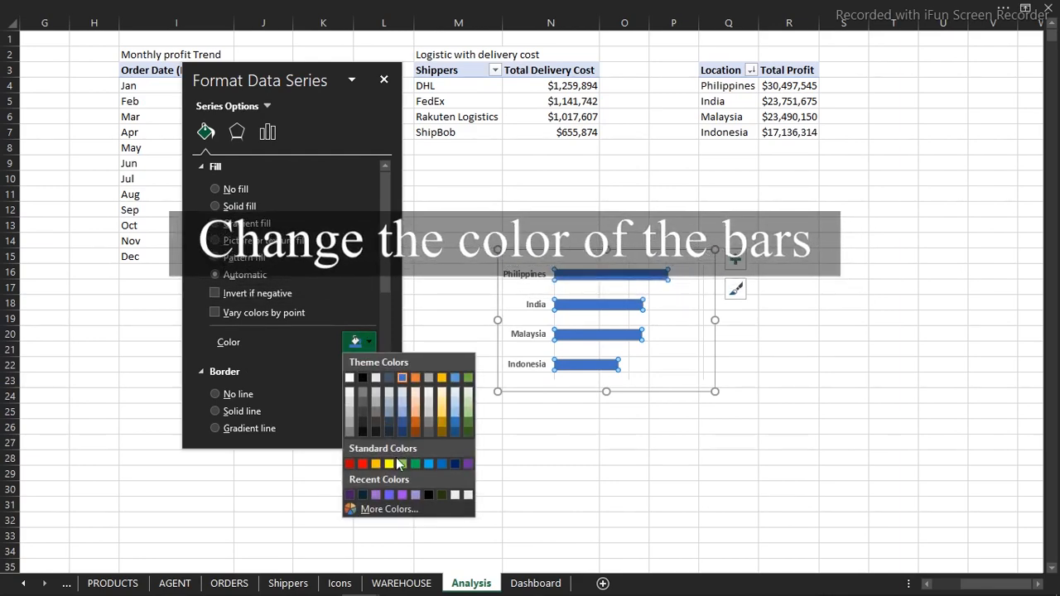
pyautogui.click(362, 495)
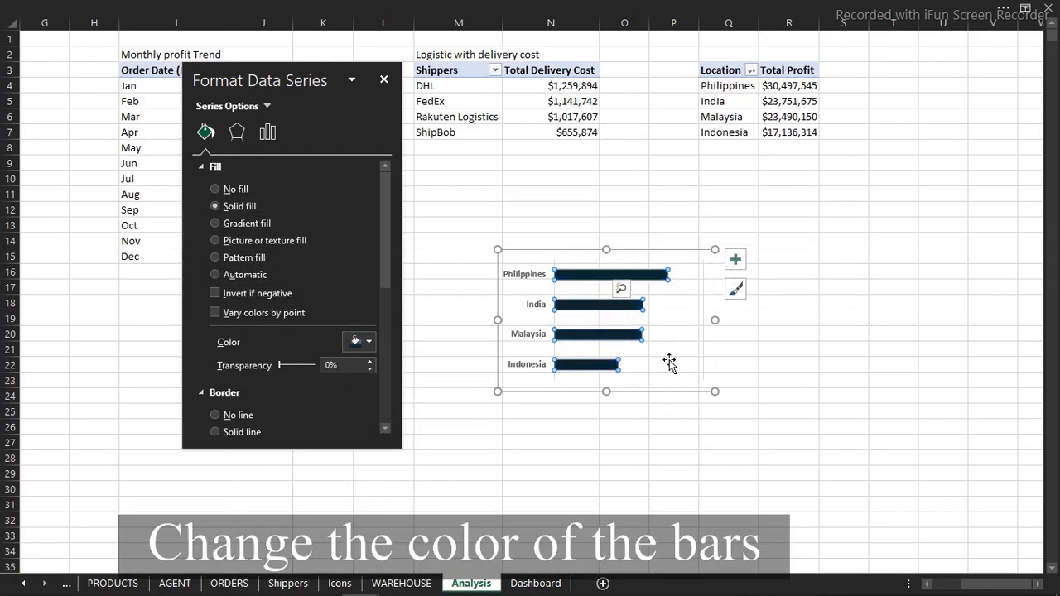
# - Cut the location bar chart from the Analysis sheet, paste it into the Dashboard sheet, and place it on the white Profit by Agents Location card
pyautogui.hotkey('ctrl', 'x')
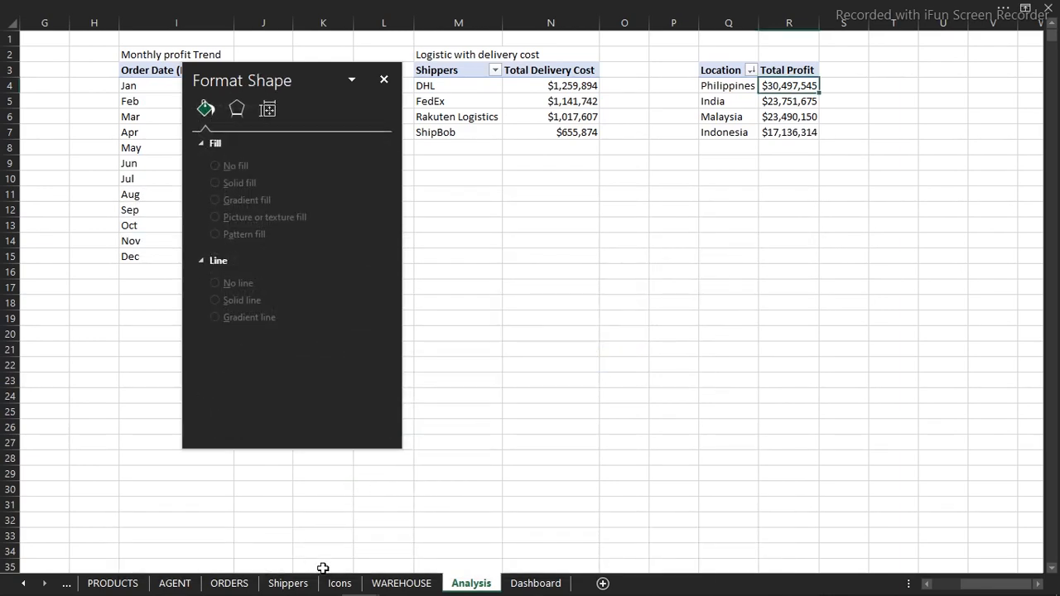
pyautogui.click(520, 586)
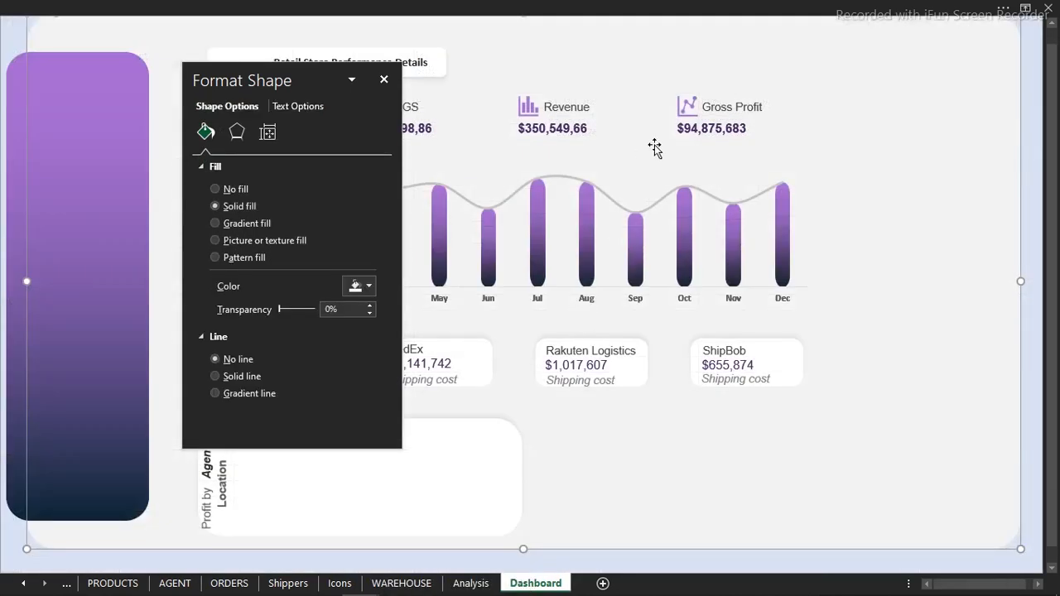
pyautogui.click(2, 35)
pyautogui.hotkey('ctrl', 'v')
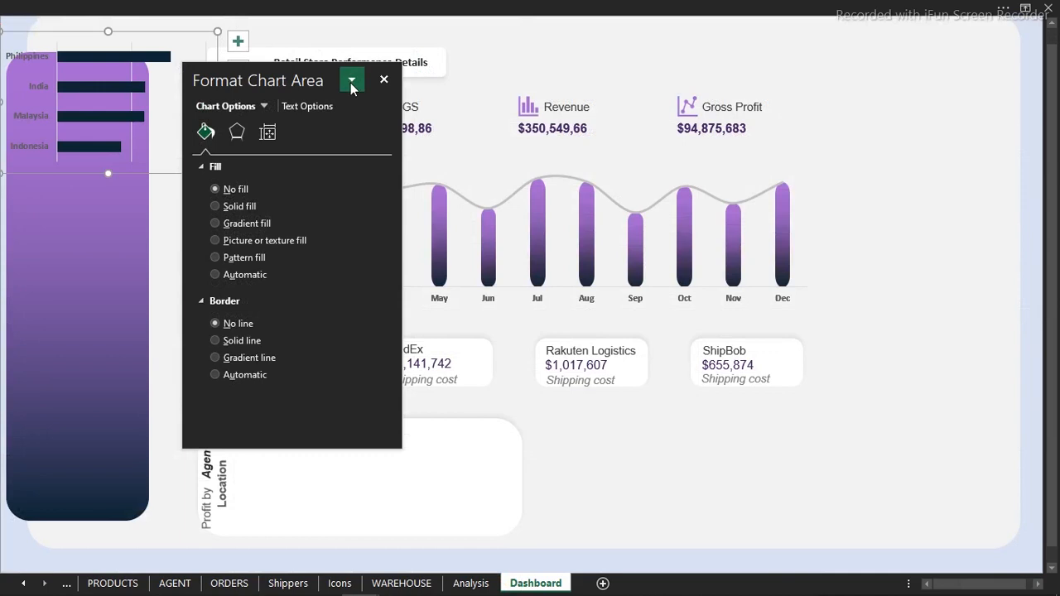
pyautogui.moveTo(323, 76); pyautogui.dragTo(868, 54)
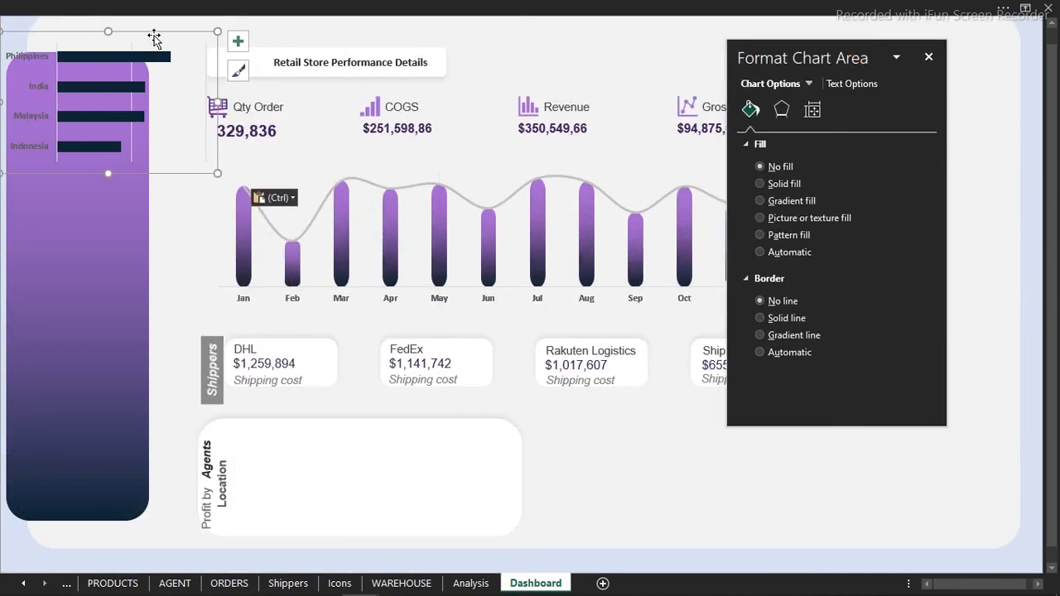
pyautogui.moveTo(153, 33); pyautogui.dragTo(380, 416)
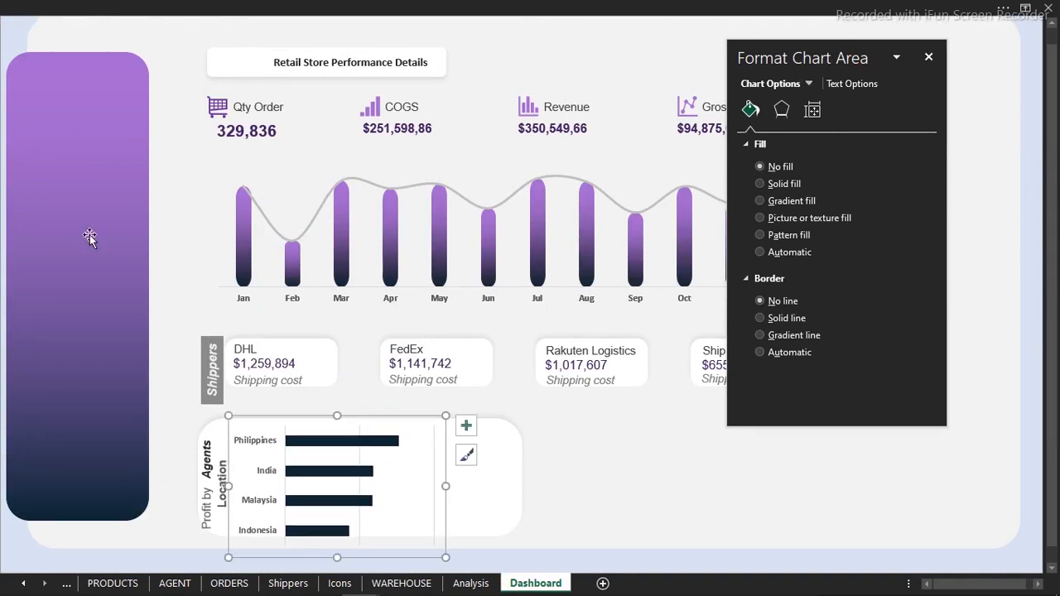
pyautogui.click(4, 7)
pyautogui.click(14, 162)
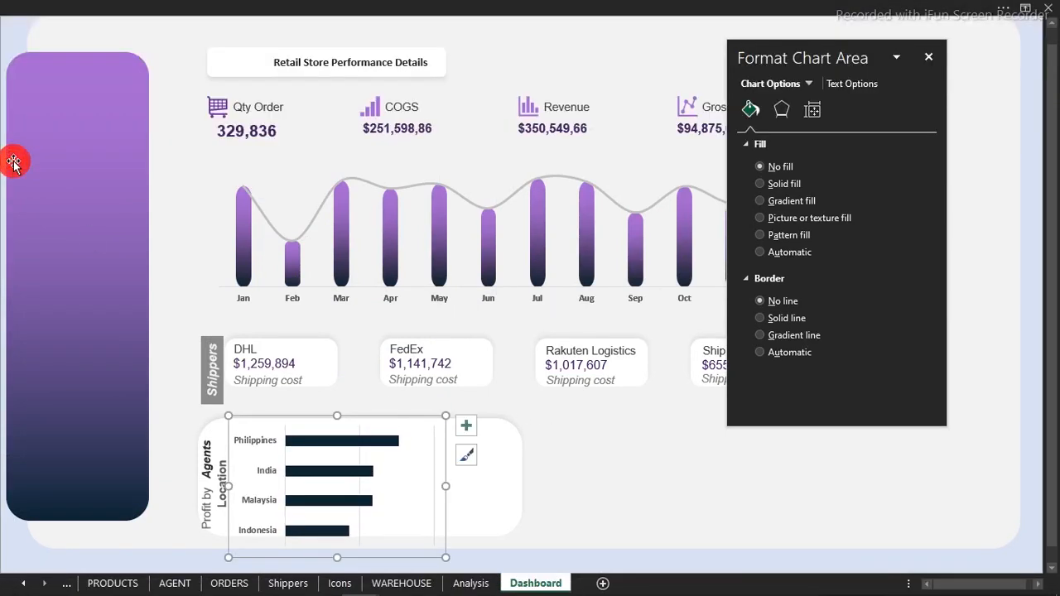
pyautogui.click(6, 36)
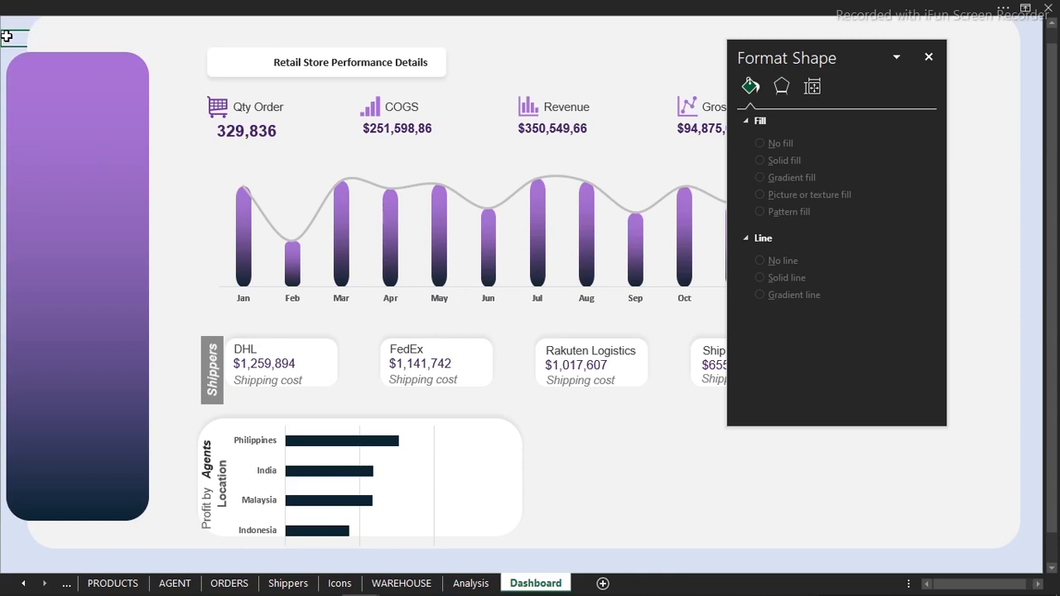
# - Remove the location bar chart's vertical gridlines and set the bars' gap width to 37%
pyautogui.click(350, 430)
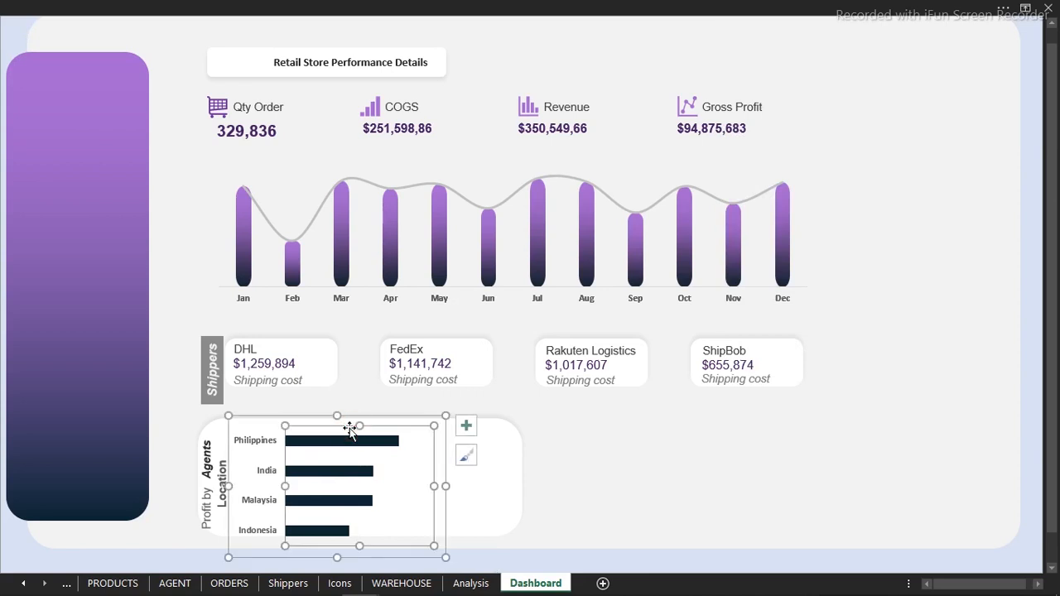
pyautogui.doubleClick(390, 420)
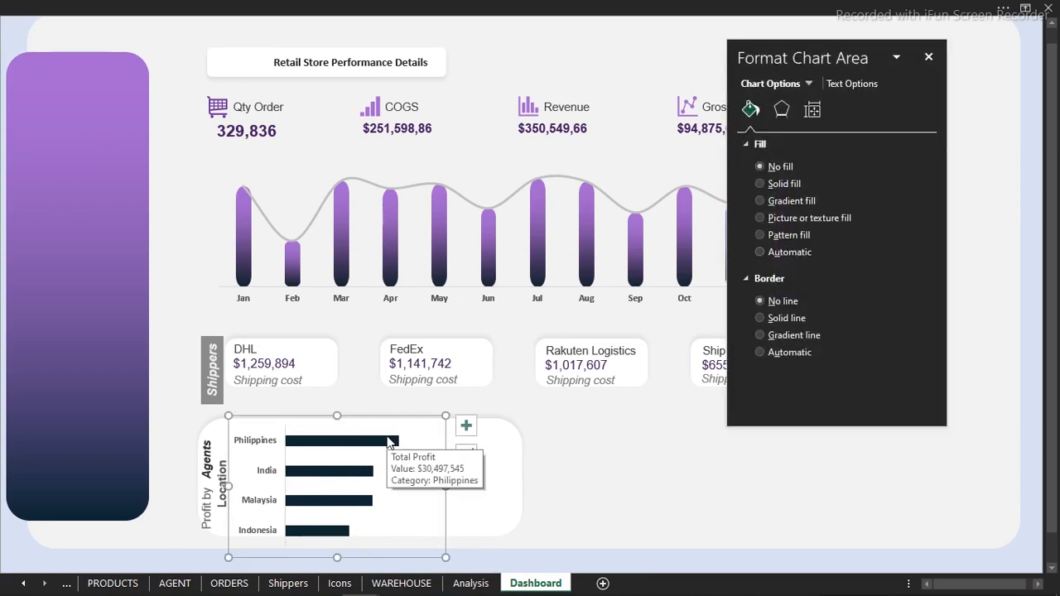
pyautogui.click(388, 441)
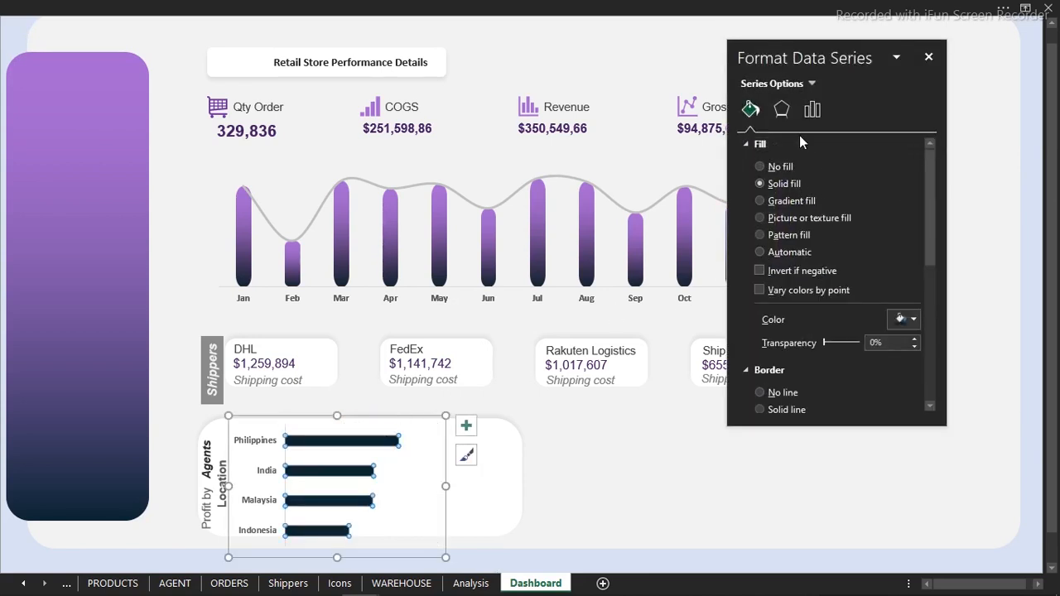
pyautogui.click(812, 109)
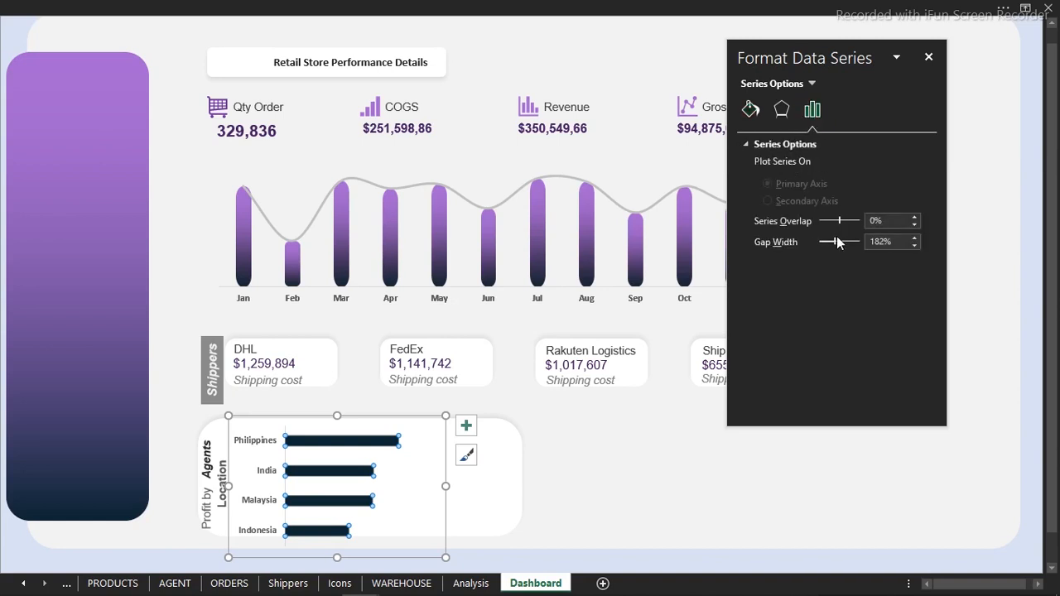
pyautogui.moveTo(835, 239)
pyautogui.mouseDown()
pyautogui.moveTo(847, 241)
pyautogui.moveTo(823, 242)
pyautogui.mouseUp()
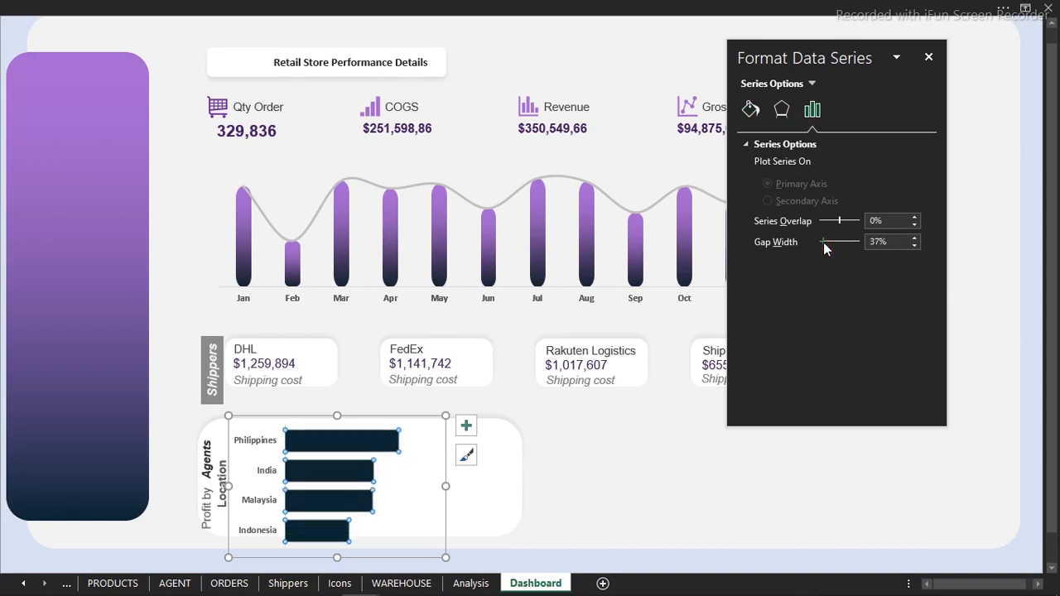
pyautogui.click(928, 58)
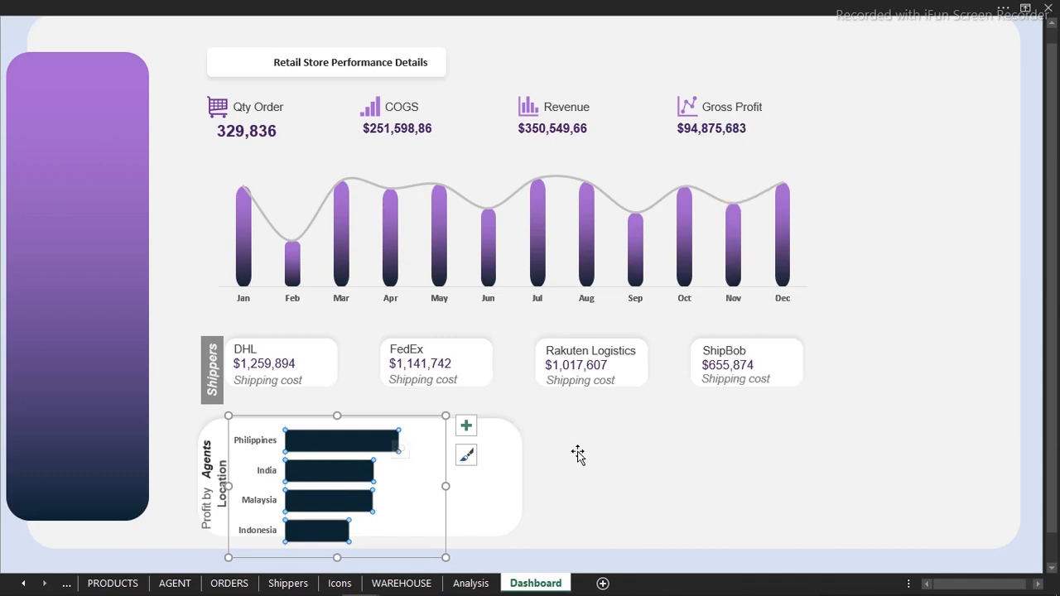
pyautogui.click(501, 398)
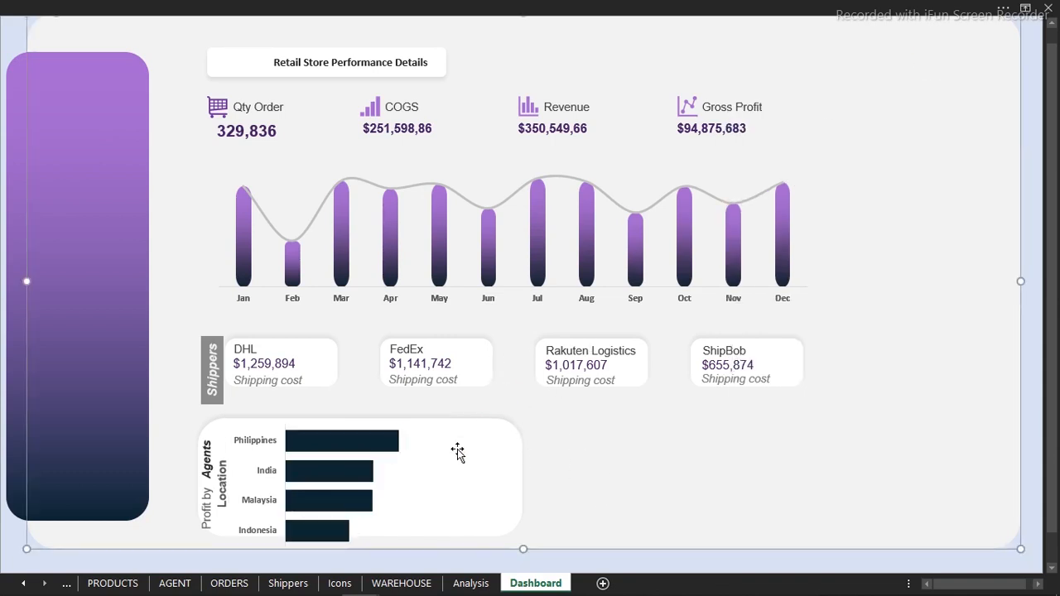
# - Move the Agent Shifts label onto the white location card beside the Philippines bar, and open the Analysis sheet
pyautogui.press('Tab')
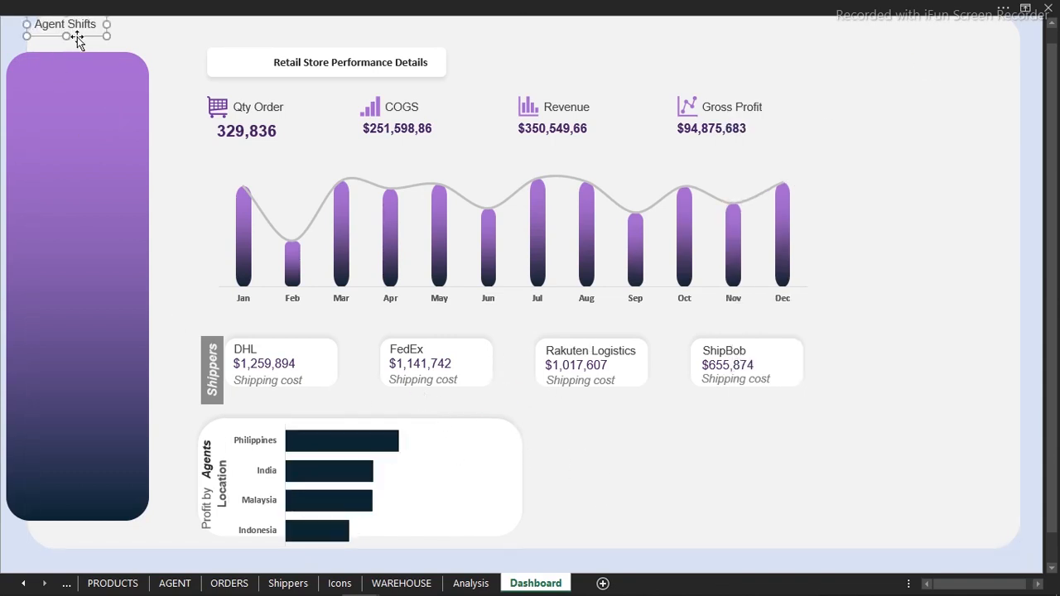
pyautogui.moveTo(75, 36); pyautogui.dragTo(468, 448)
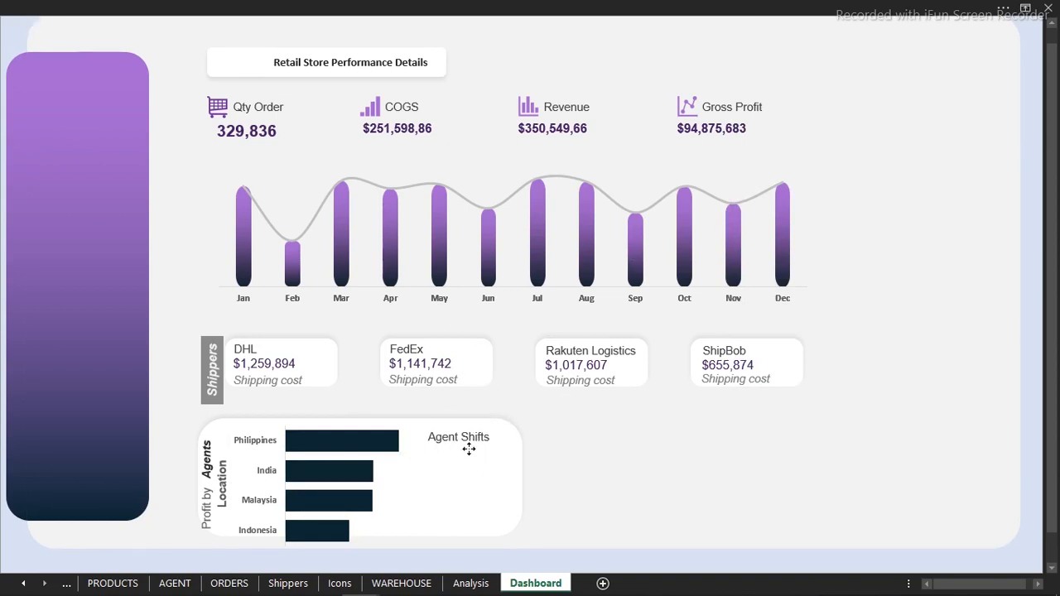
pyautogui.click(470, 583)
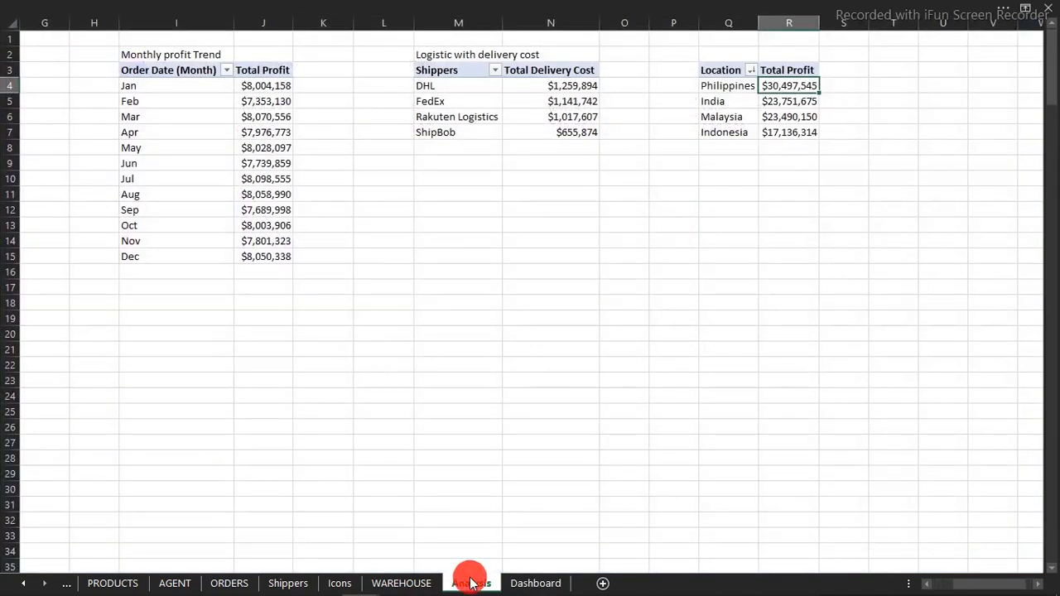
pyautogui.moveTo(722, 71); pyautogui.dragTo(774, 123)
pyautogui.hotkey('ctrl', 'c')
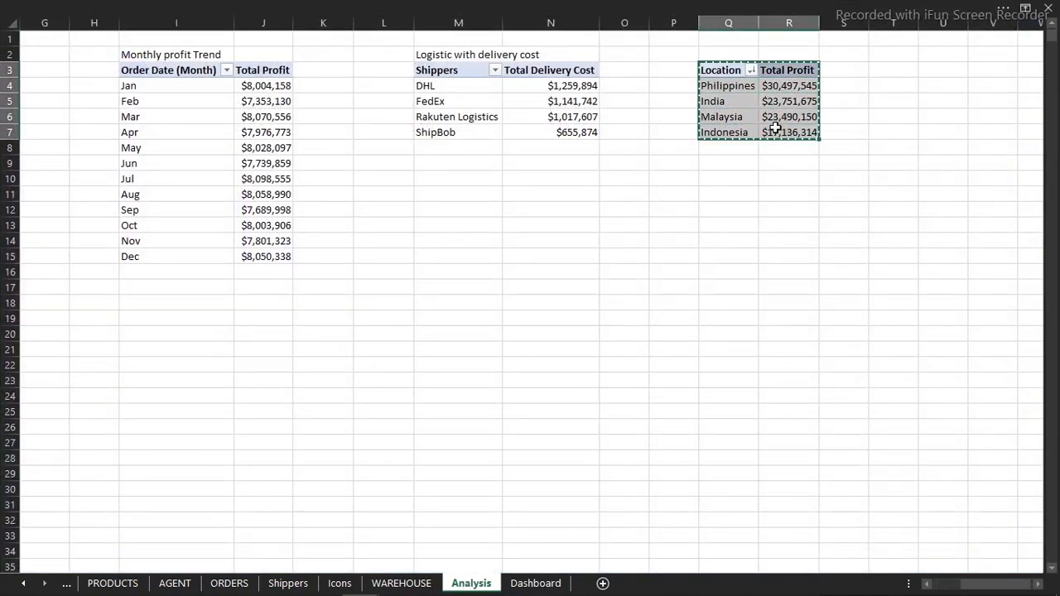
pyautogui.click(894, 70)
pyautogui.press('Escape')
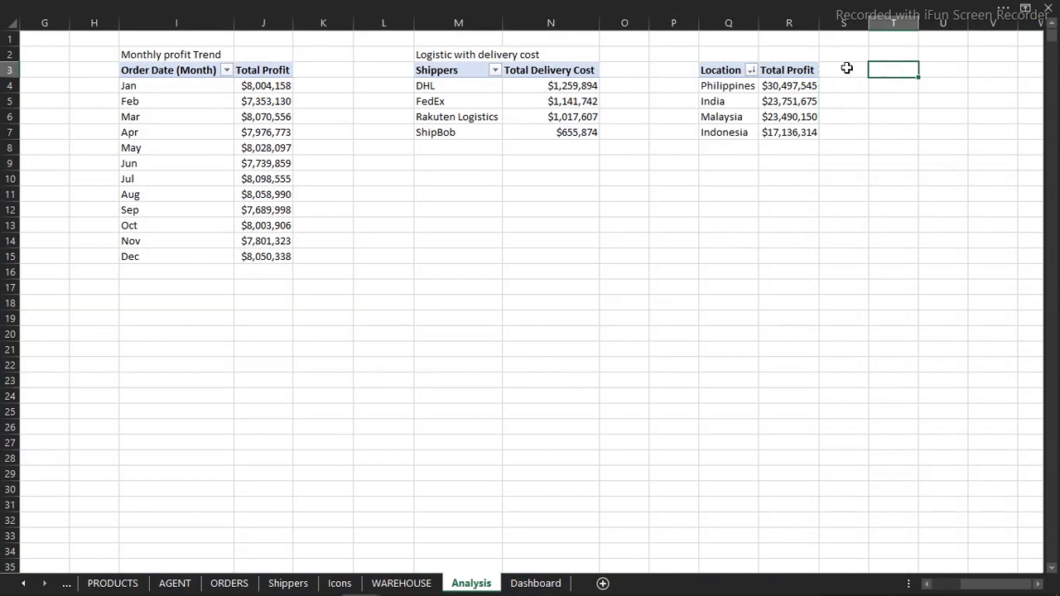
# - Enter the title "Agent locaton analysis" in cell Q2 above the location pivot table
pyautogui.click(741, 51)
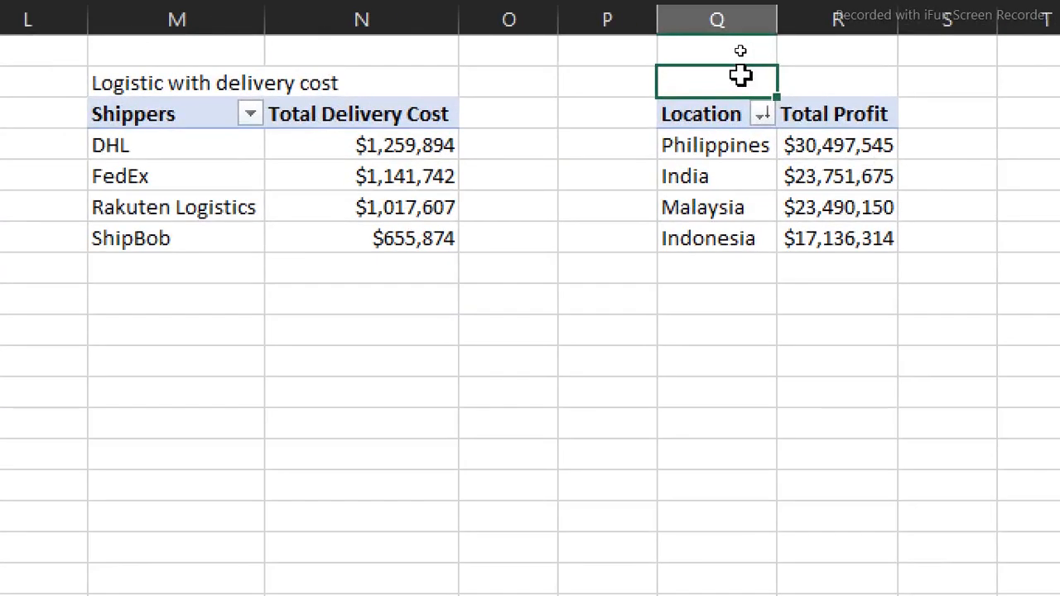
pyautogui.write('Agent lo')
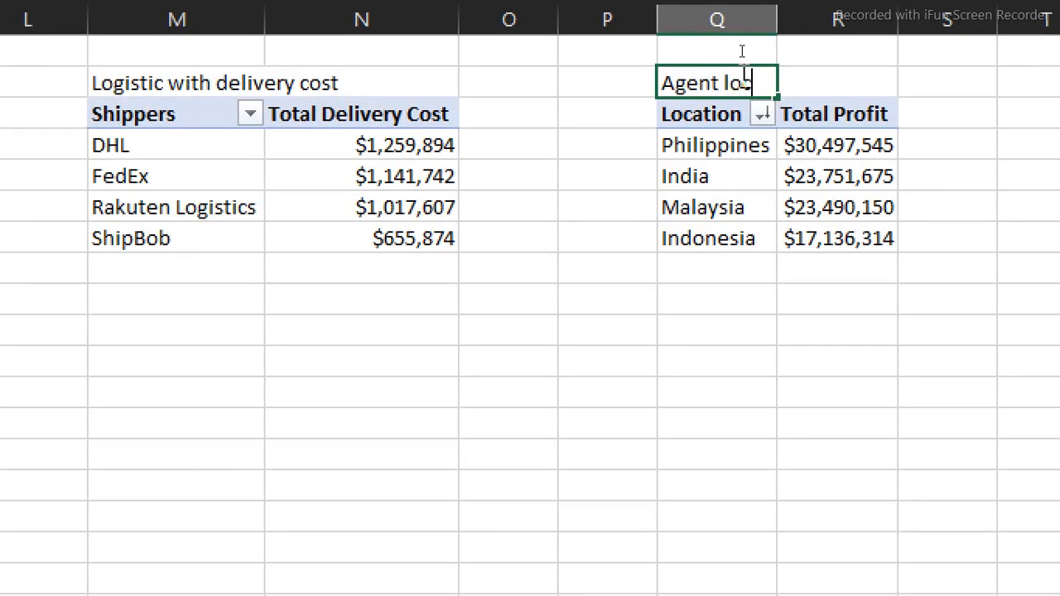
pyautogui.write('caton an')
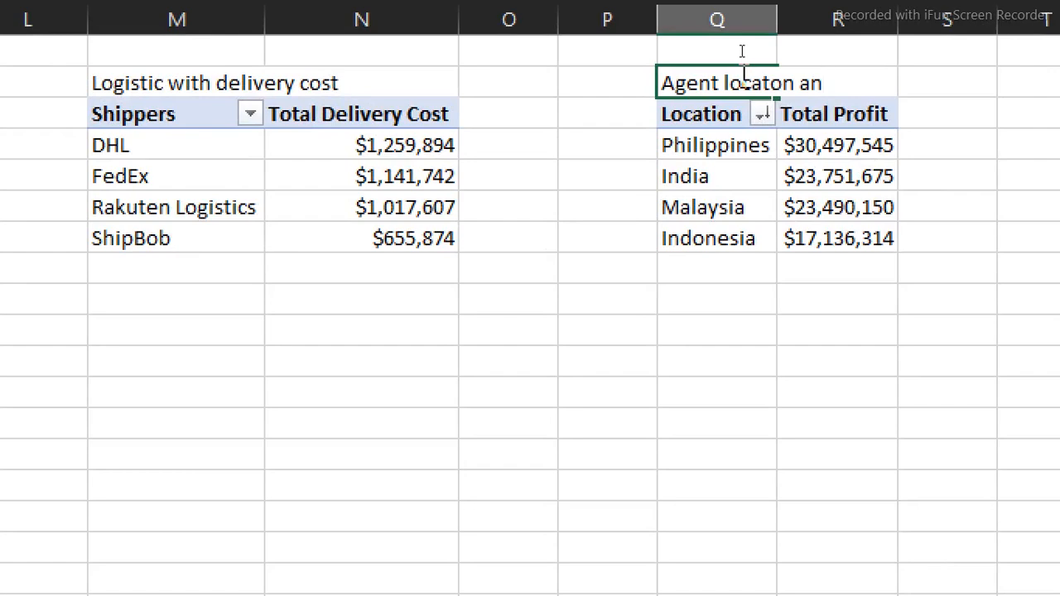
pyautogui.write('alysis')
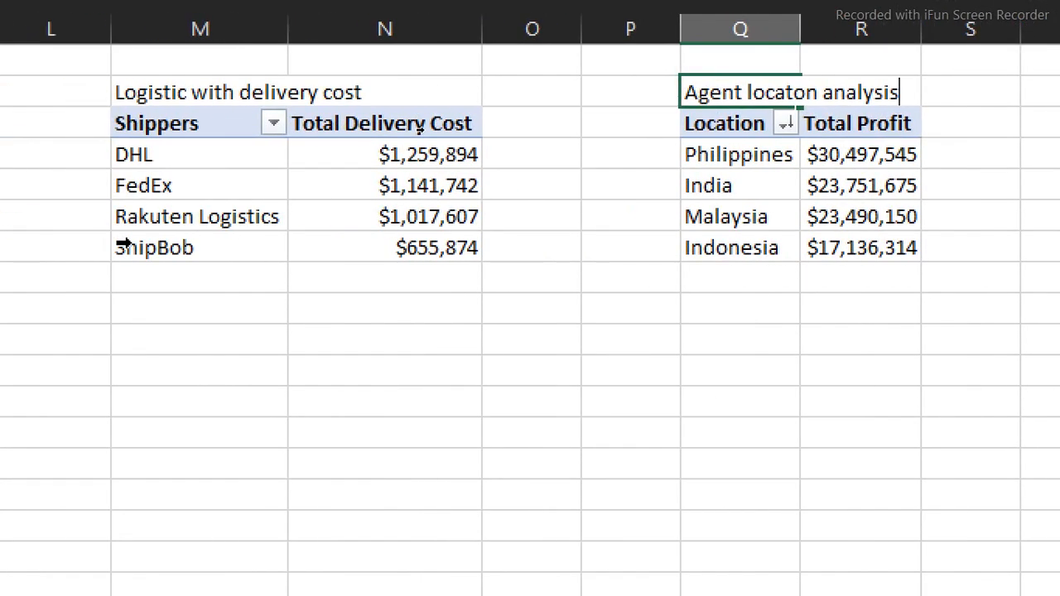
pyautogui.click(903, 92)
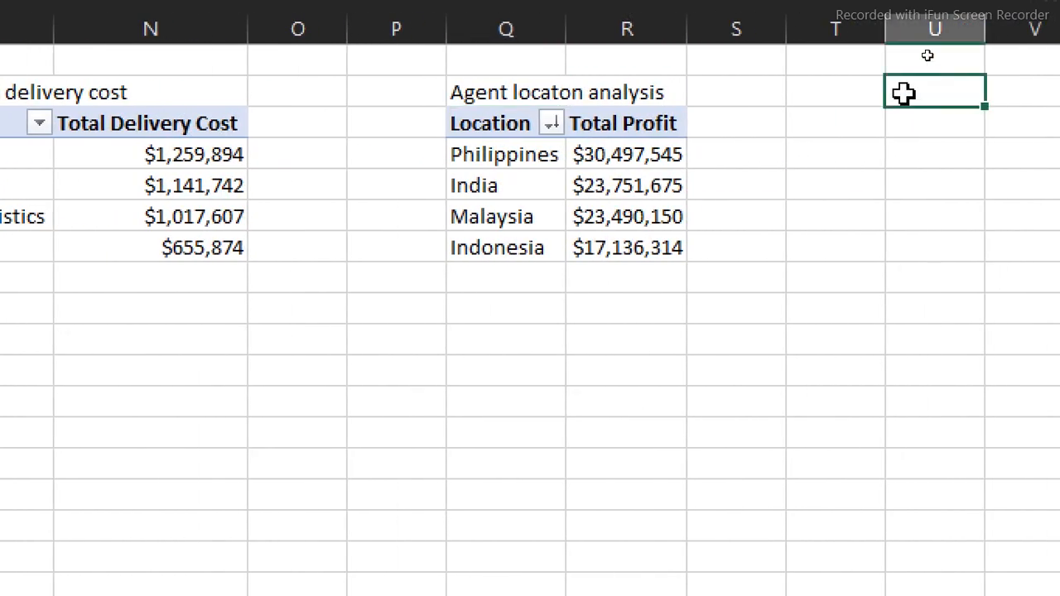
# - Copy the location profit pivot table and paste the duplicate at cell U3
pyautogui.moveTo(473, 125); pyautogui.dragTo(634, 250)
pyautogui.hotkey('ctrl', 'c')
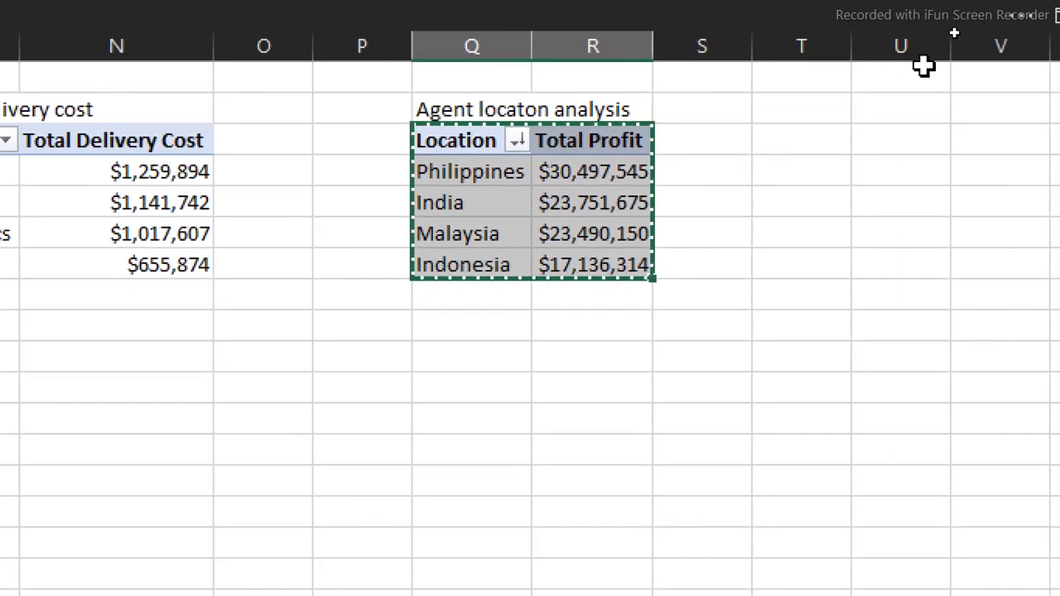
pyautogui.click(878, 138)
pyautogui.hotkey('ctrl', 'v')
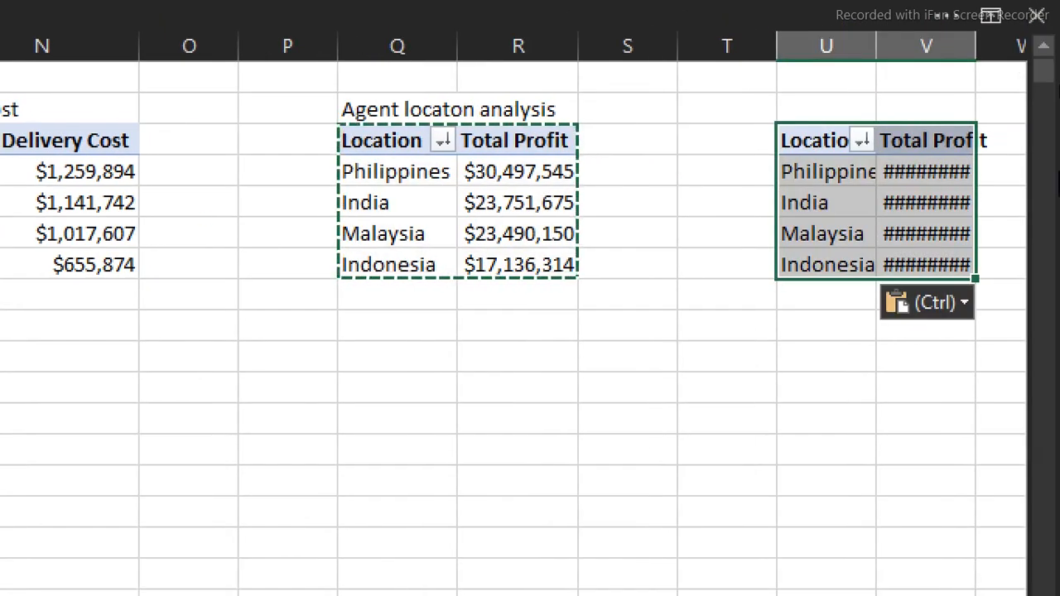
# - Enter the title "Agent shift analysis" in cell U2 above the duplicated pivot table
pyautogui.click(806, 104)
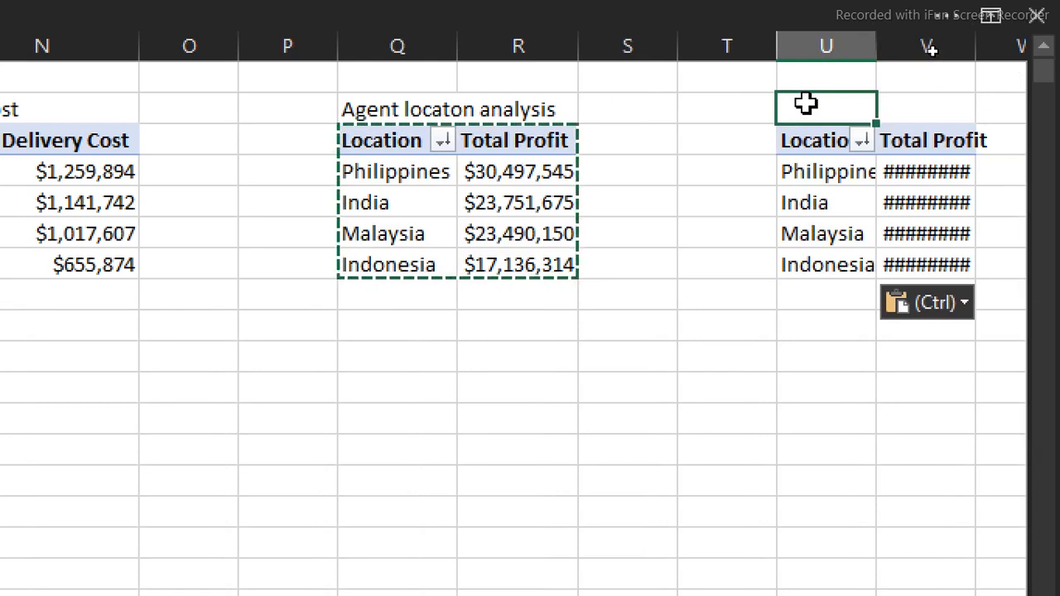
pyautogui.write('Agent')
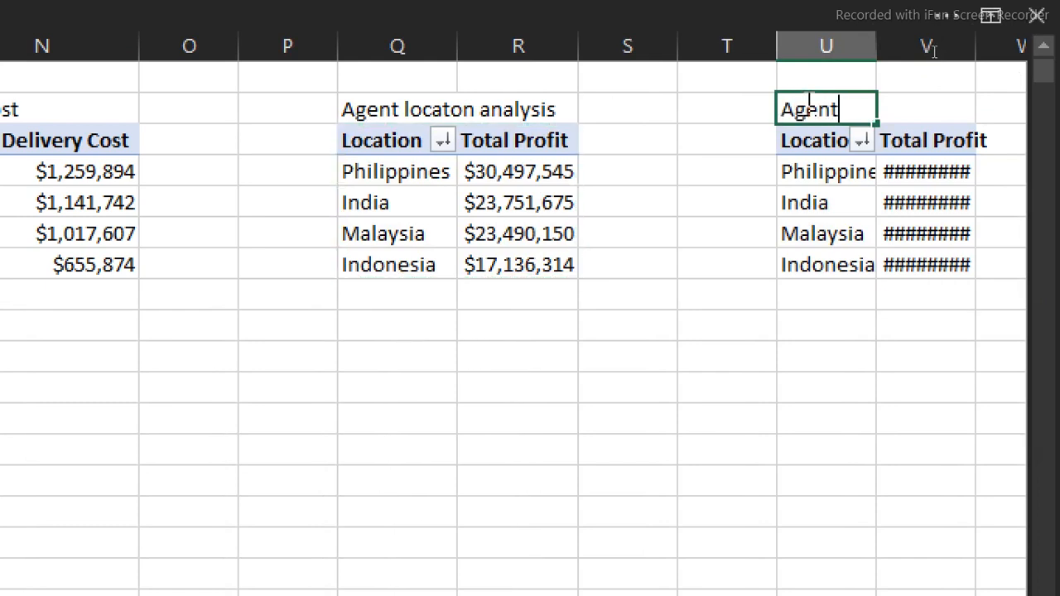
pyautogui.write(' shift ')
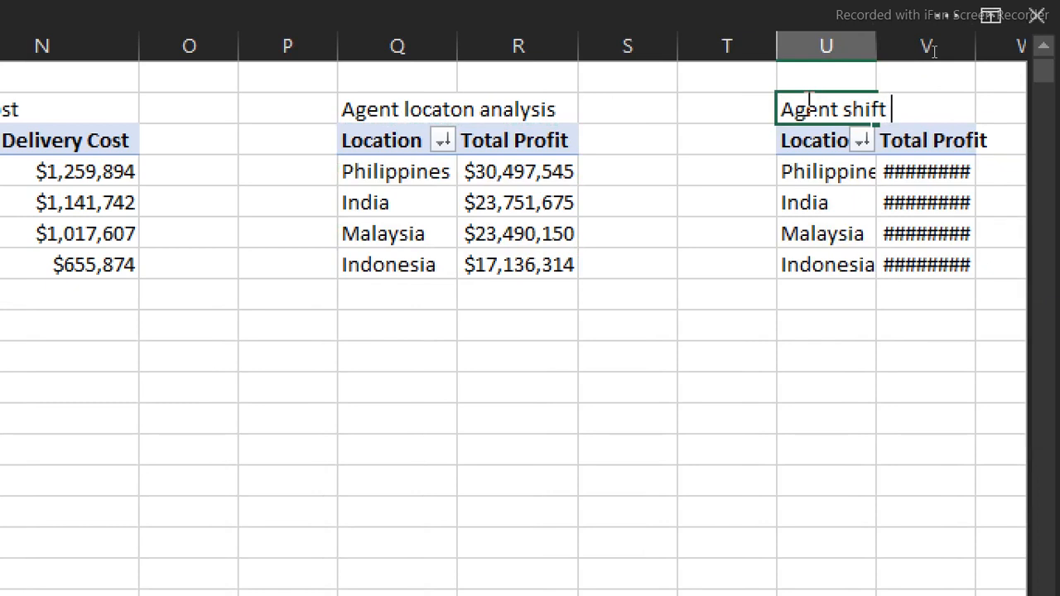
pyautogui.write('analts')
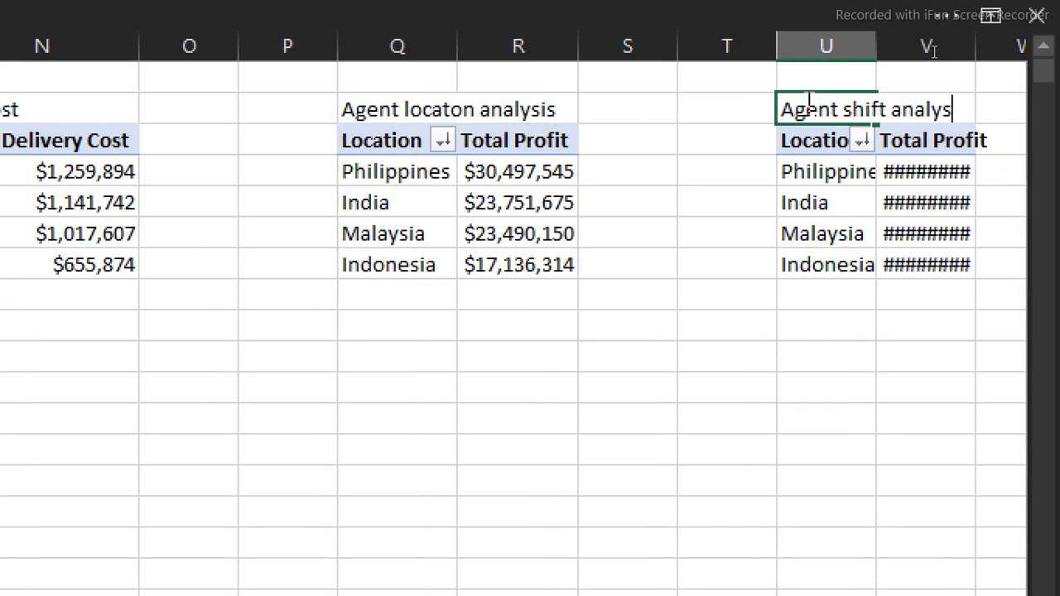
pyautogui.press('Return')
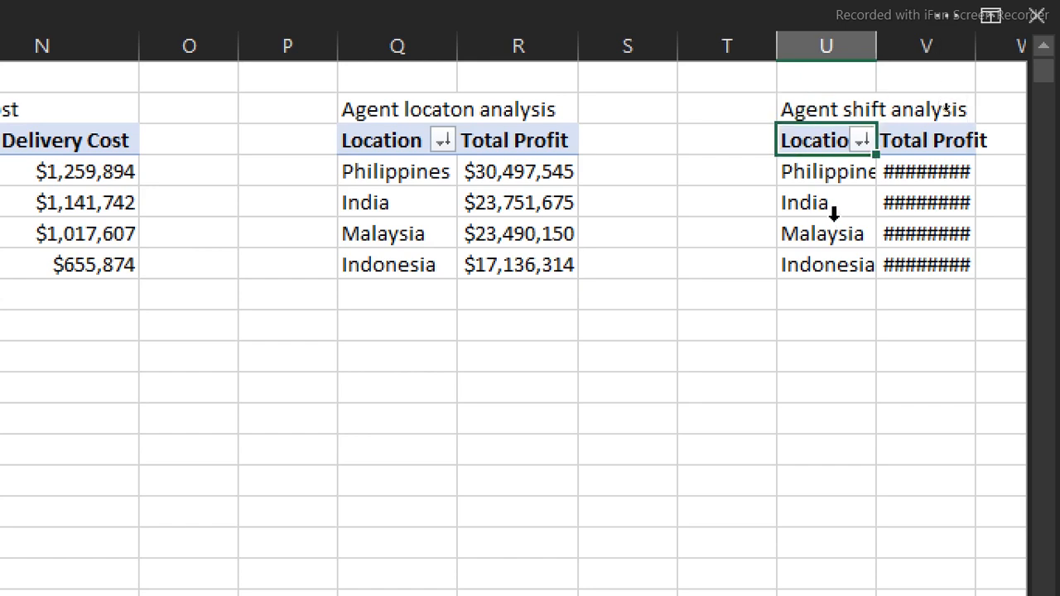
# - Show the field list for the duplicated pivot table and replace its Location field with Shift from Dim_Agents
pyautogui.click(817, 202)
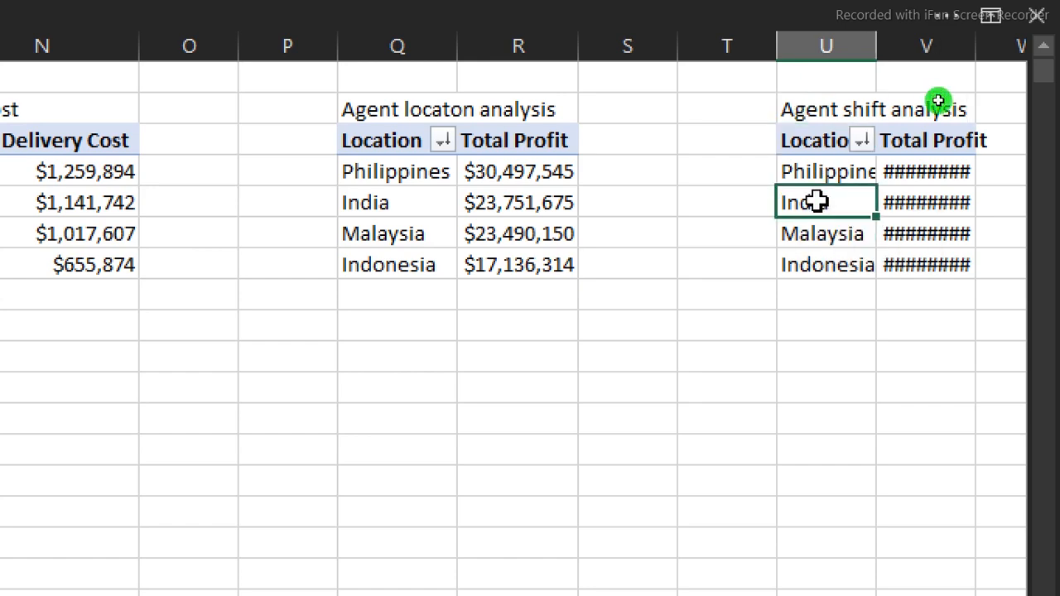
pyautogui.rightClick(815, 202)
pyautogui.click(667, 472)
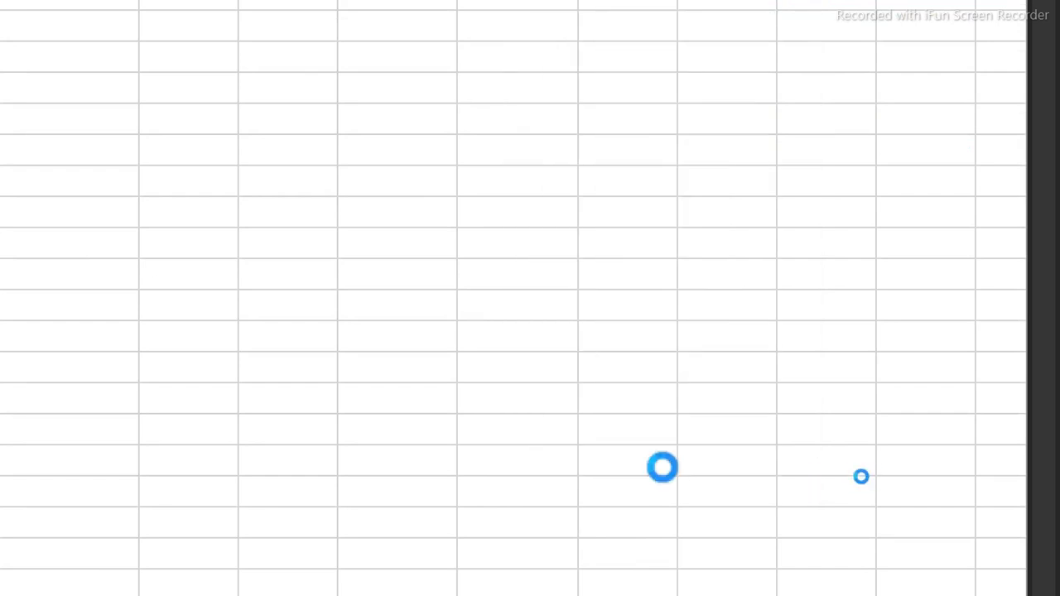
pyautogui.click(365, 332)
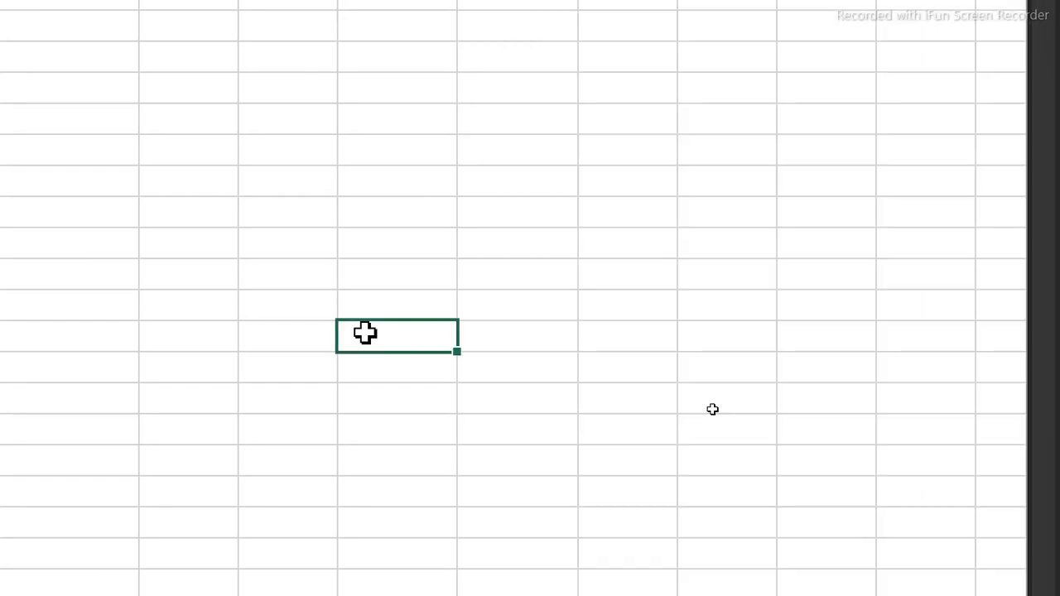
pyautogui.press('Right')
pyautogui.press('Right')
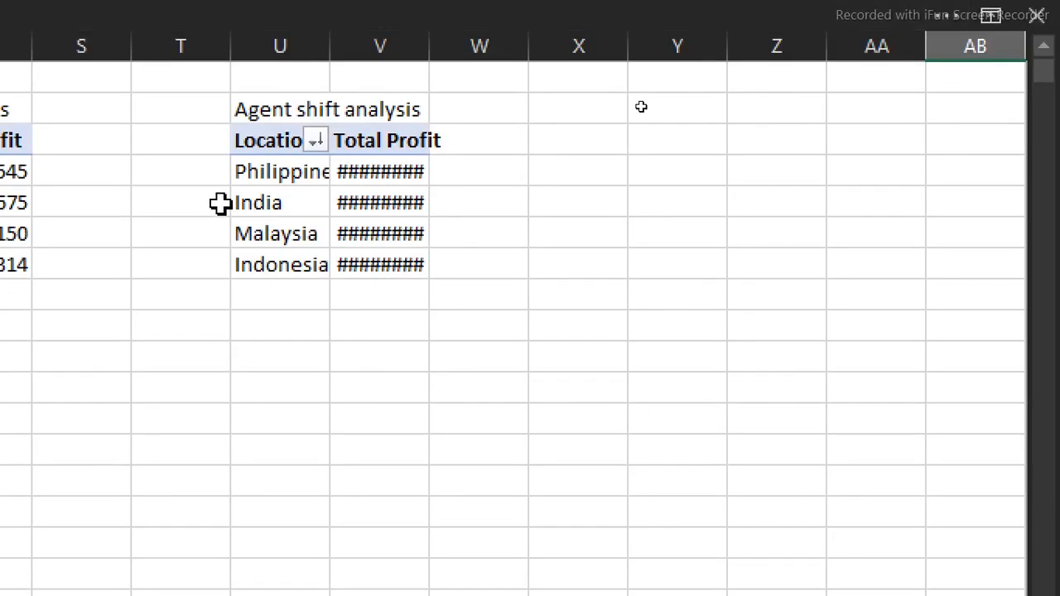
pyautogui.click(223, 207)
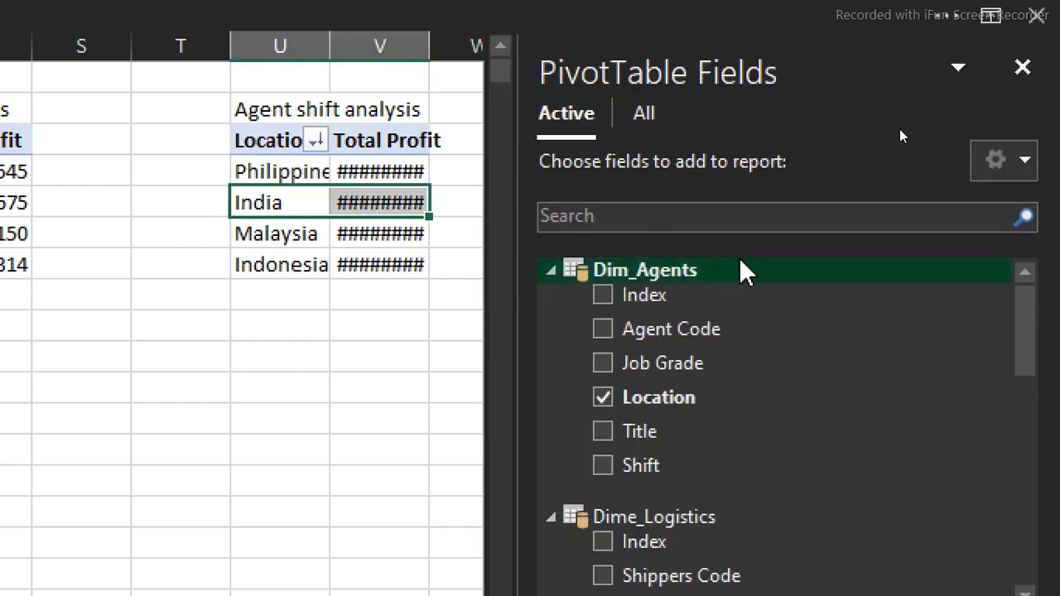
pyautogui.click(603, 392)
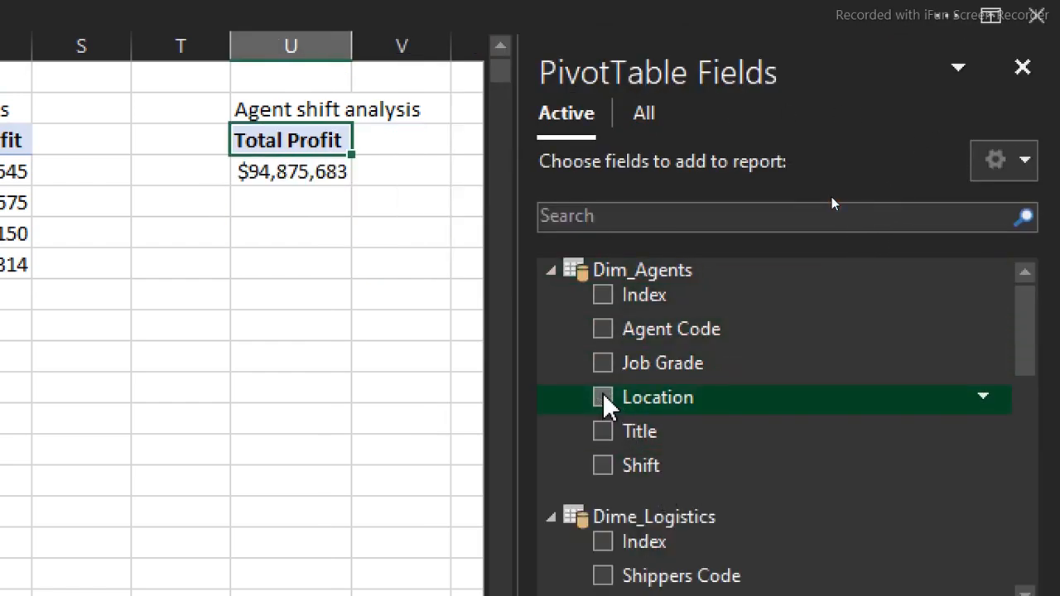
pyautogui.click(611, 464)
pyautogui.click(300, 267)
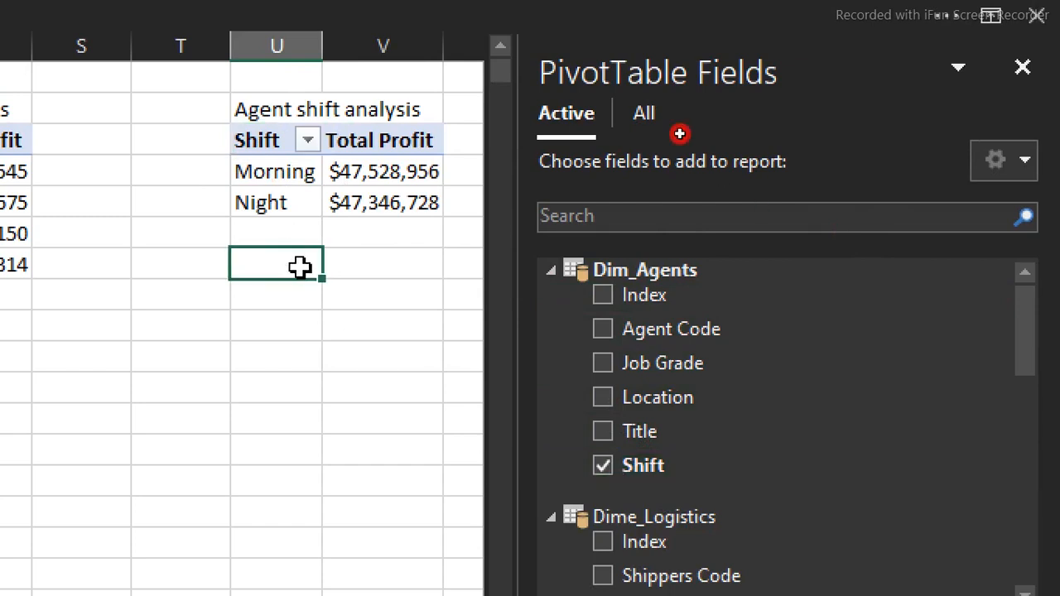
pyautogui.click(381, 173)
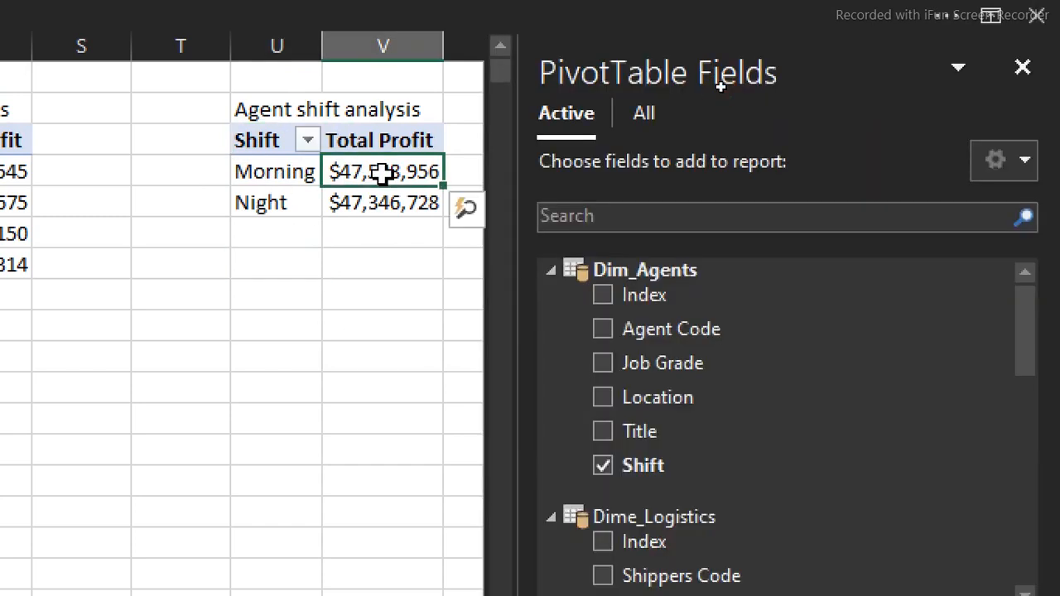
pyautogui.click(373, 201)
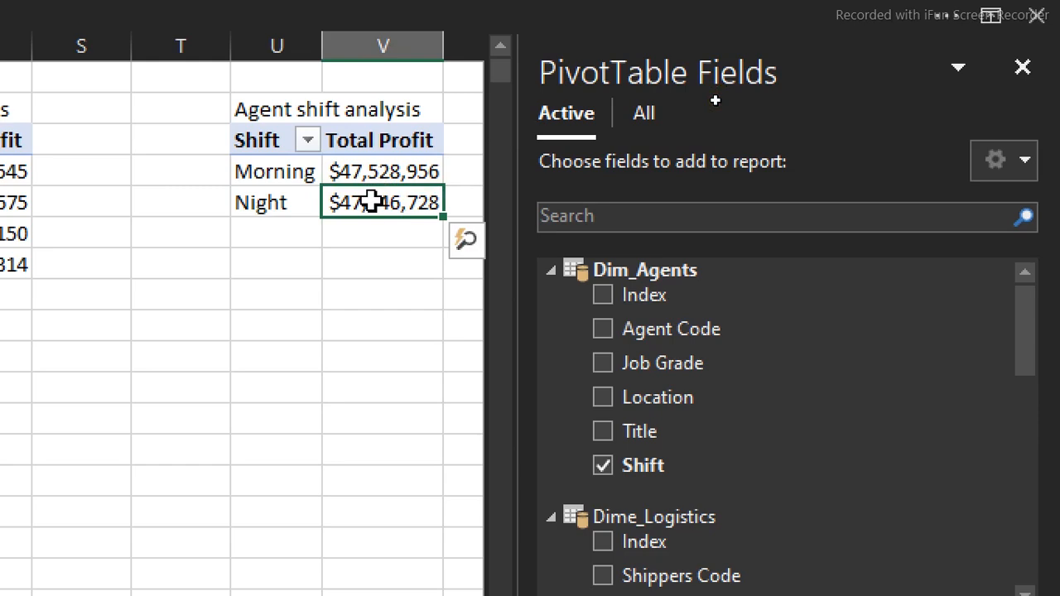
pyautogui.click(324, 306)
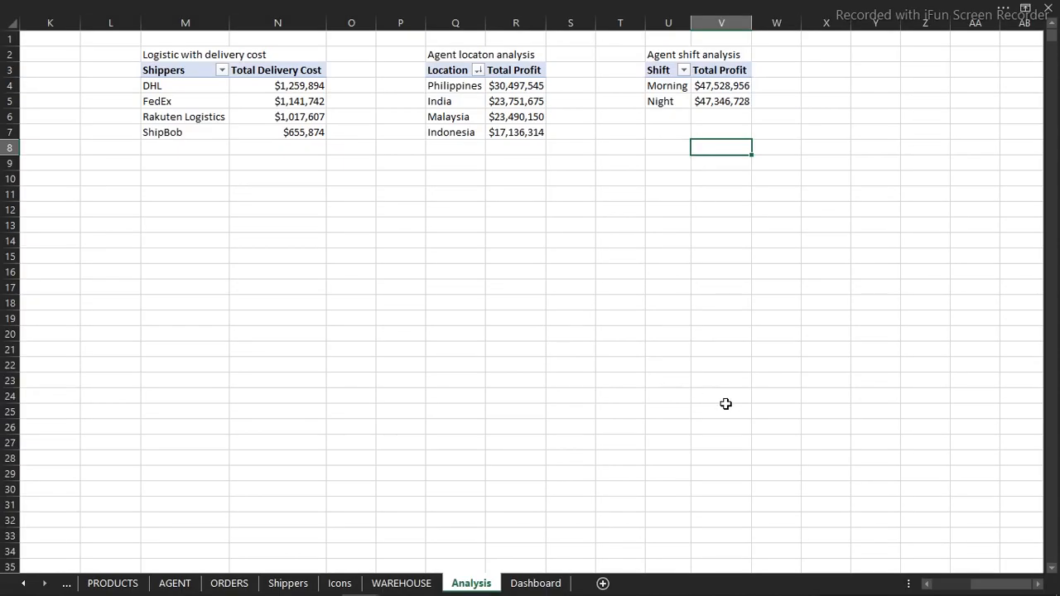
# - On the Dashboard sheet, draw a small circle about 0.19" in diameter and place it just below the Agent Shifts label
pyautogui.click(550, 583)
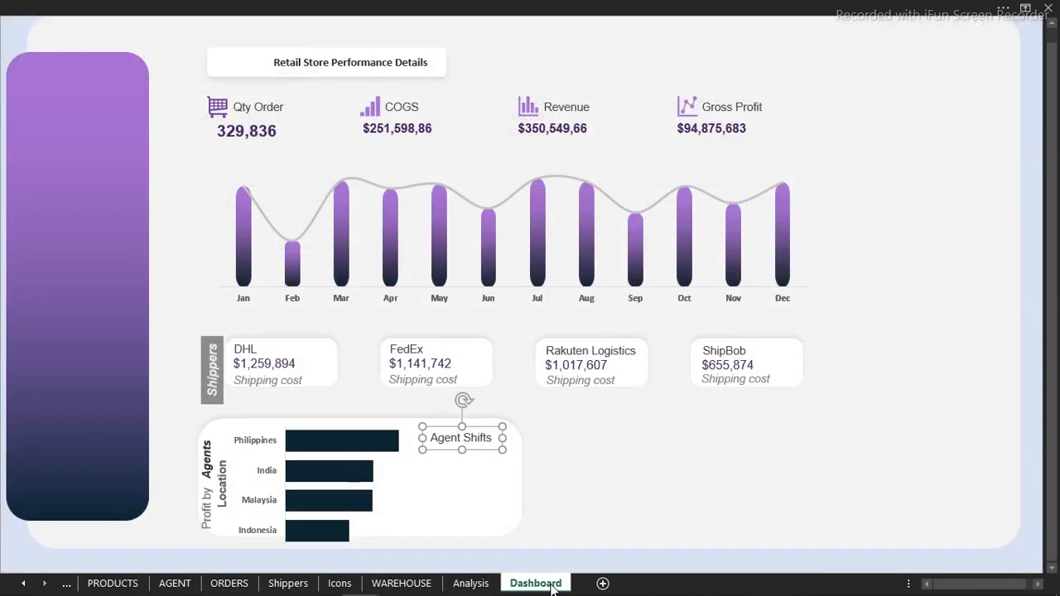
pyautogui.click(260, 7)
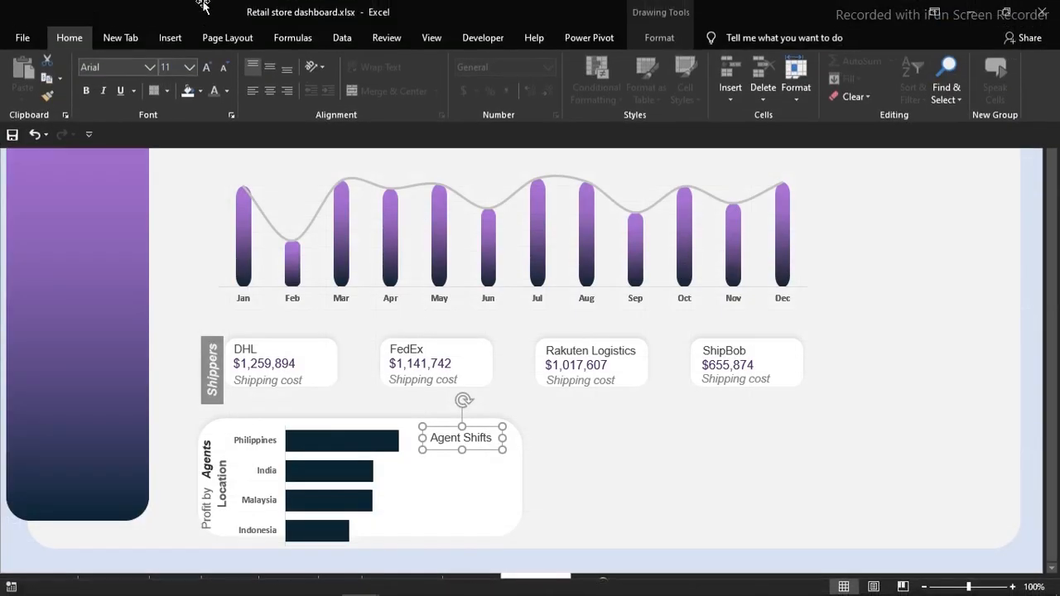
pyautogui.click(174, 38)
pyautogui.click(190, 91)
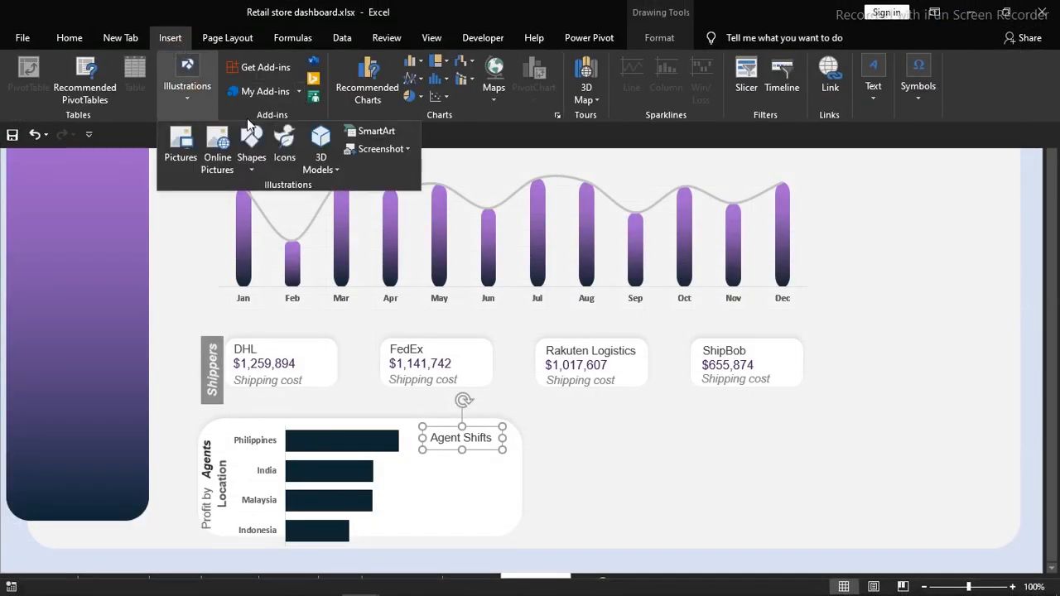
pyautogui.click(250, 162)
pyautogui.click(308, 202)
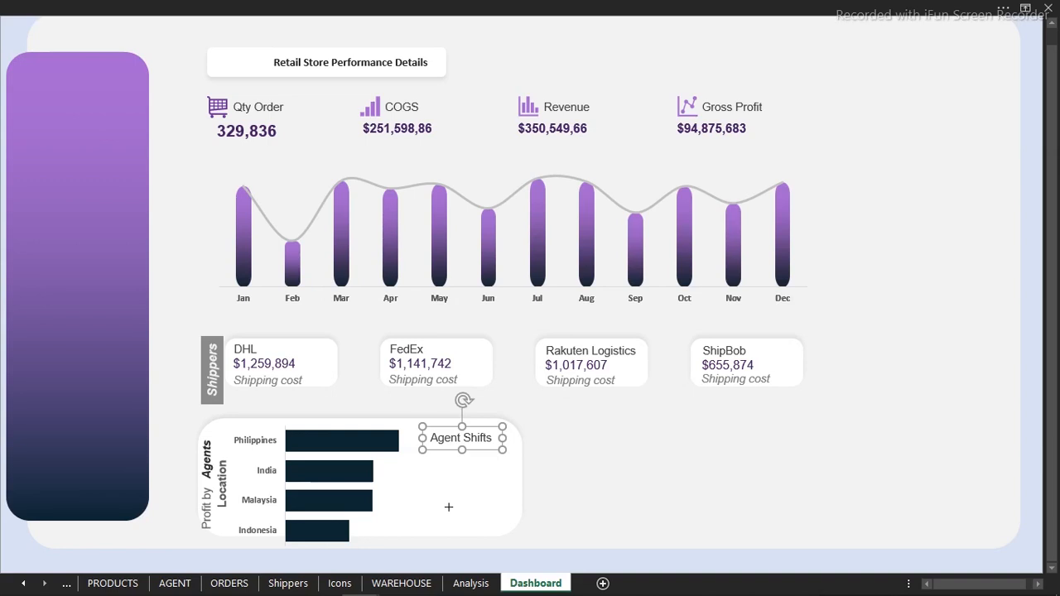
pyautogui.moveTo(447, 502)
pyautogui.mouseDown()
pyautogui.moveTo(454, 517)
pyautogui.moveTo(424, 467)
pyautogui.mouseUp()
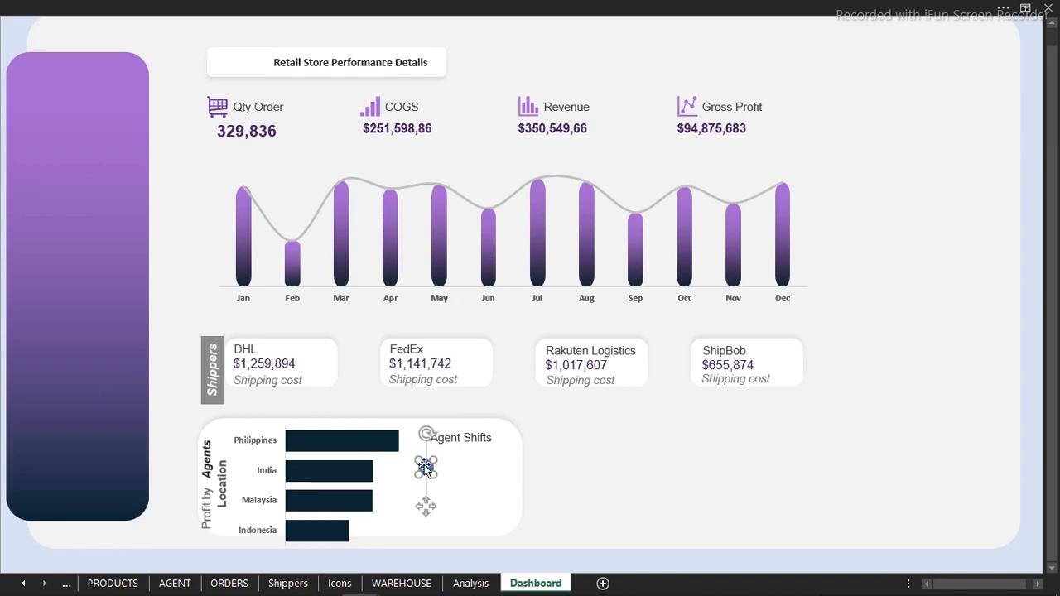
# - Remove the outline of the small circle under the Agent Shifts label
pyautogui.click(375, 6)
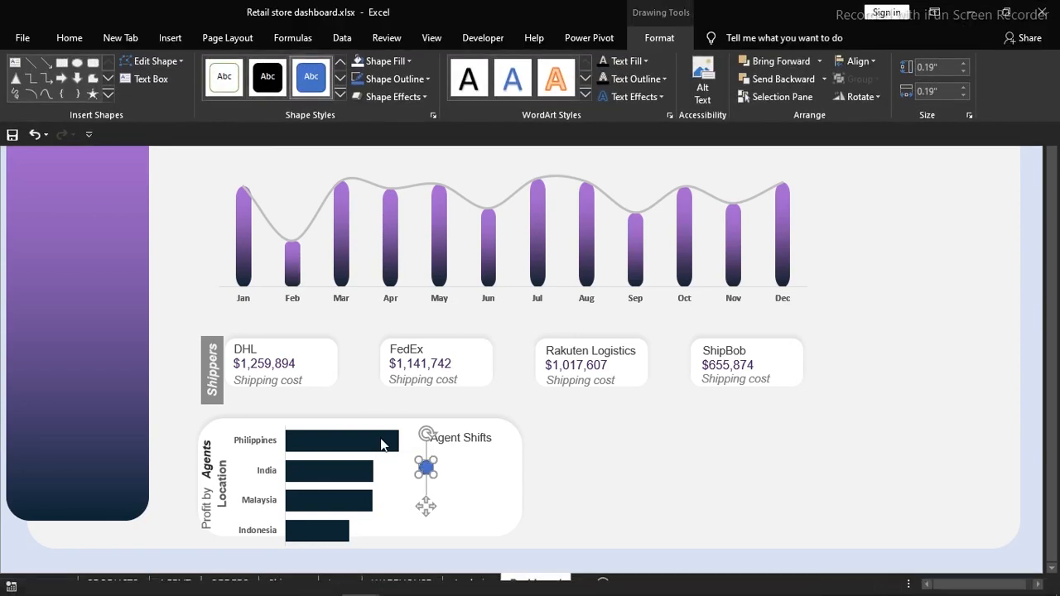
pyautogui.click(381, 444)
pyautogui.hotkey('ctrl', '1')
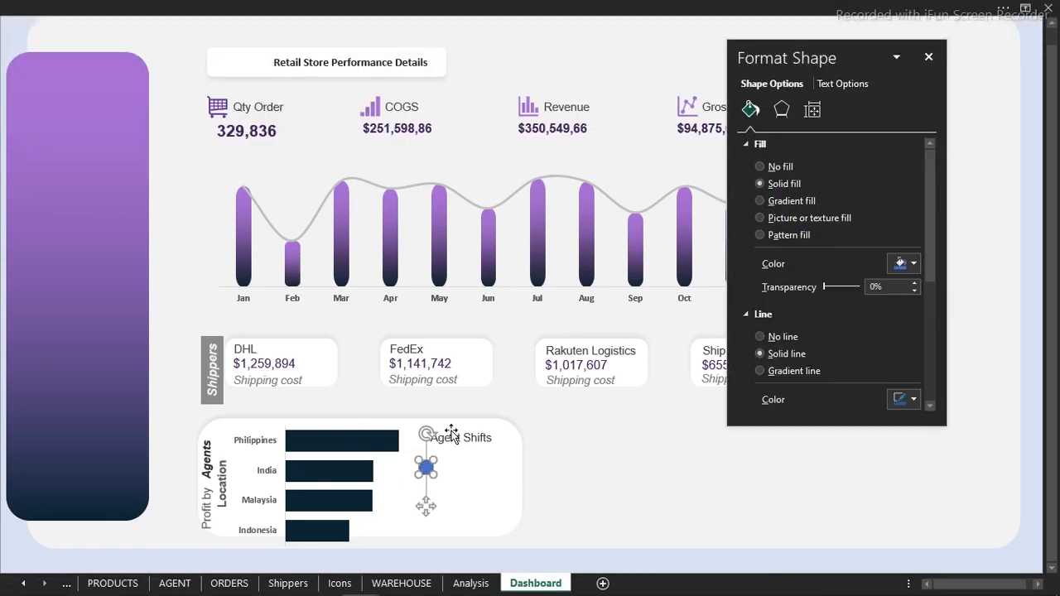
pyautogui.click(776, 335)
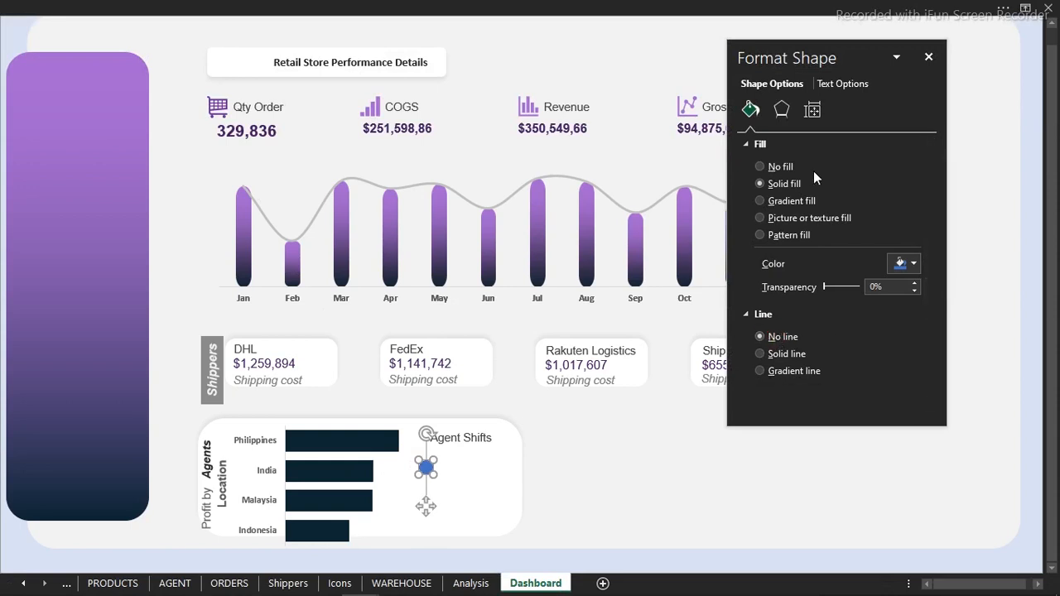
# - Fill the small circle under the Agent Shifts label with bright purple and place a copy of it directly below
pyautogui.click(914, 263)
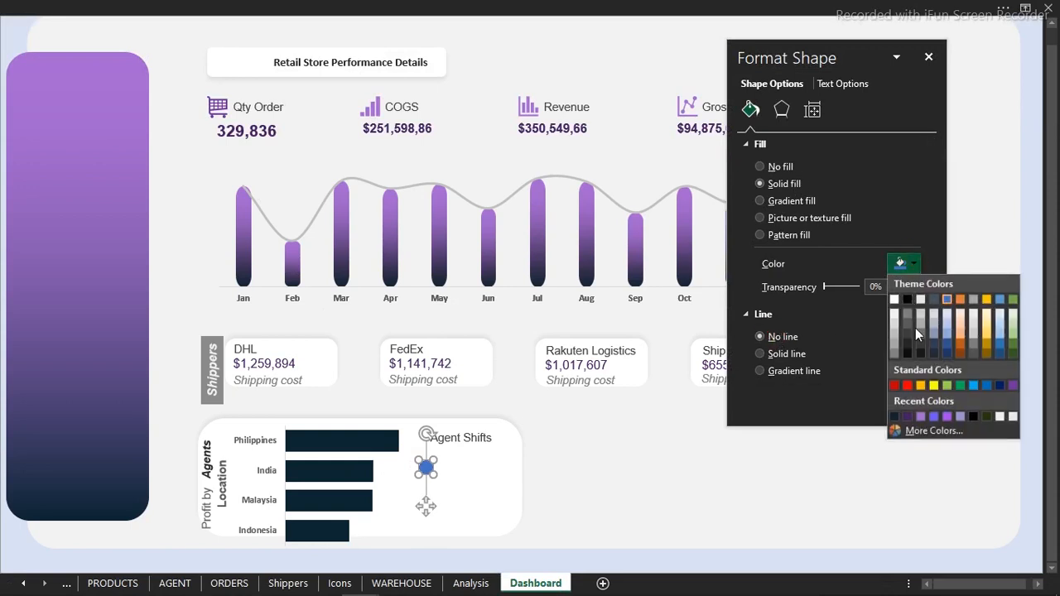
pyautogui.click(947, 417)
pyautogui.moveTo(422, 504); pyautogui.dragTo(426, 553)
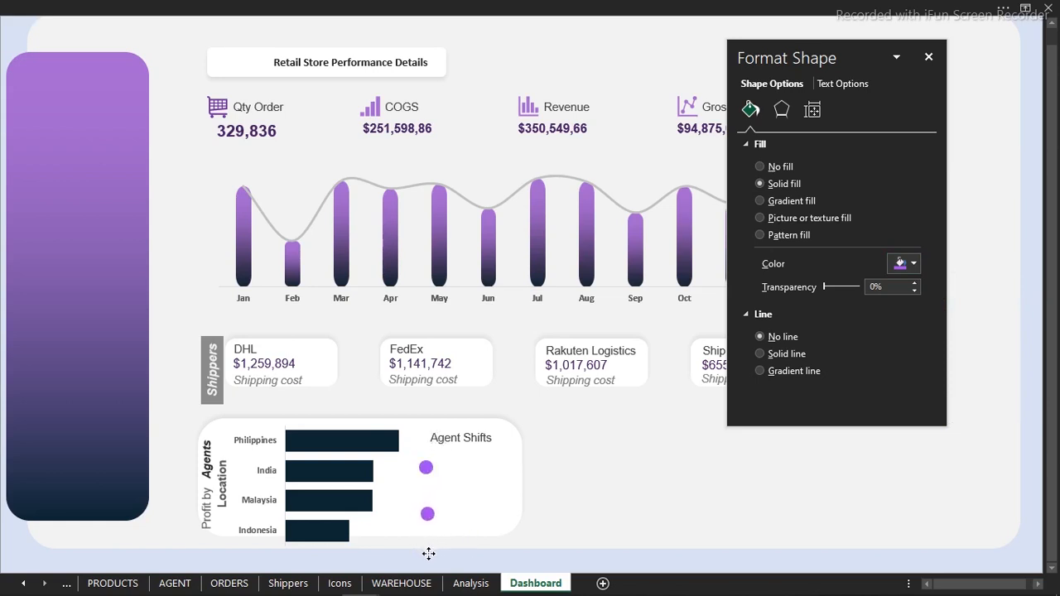
pyautogui.click(429, 553)
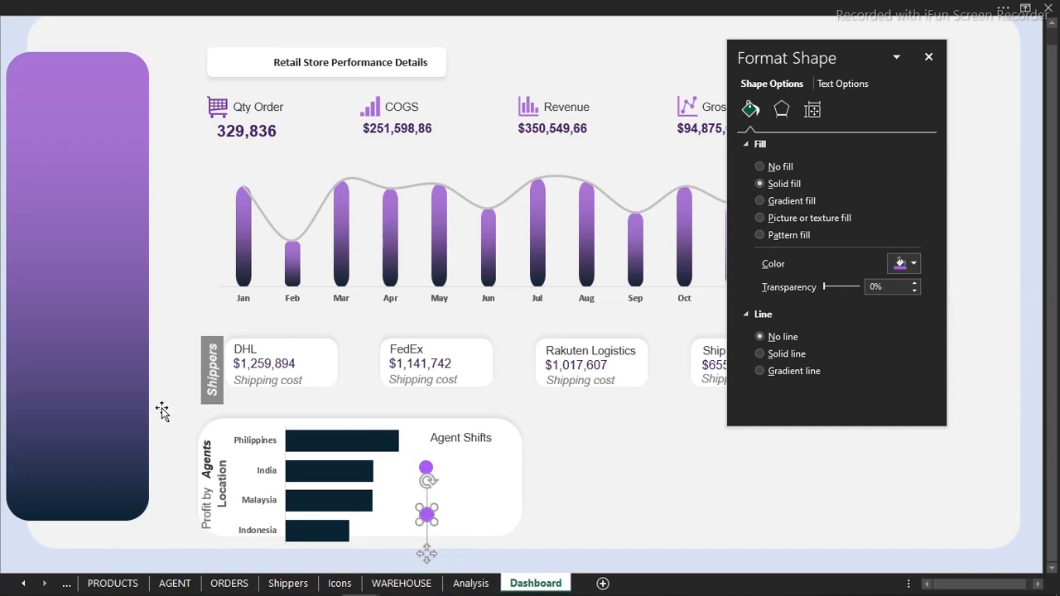
pyautogui.click(166, 320)
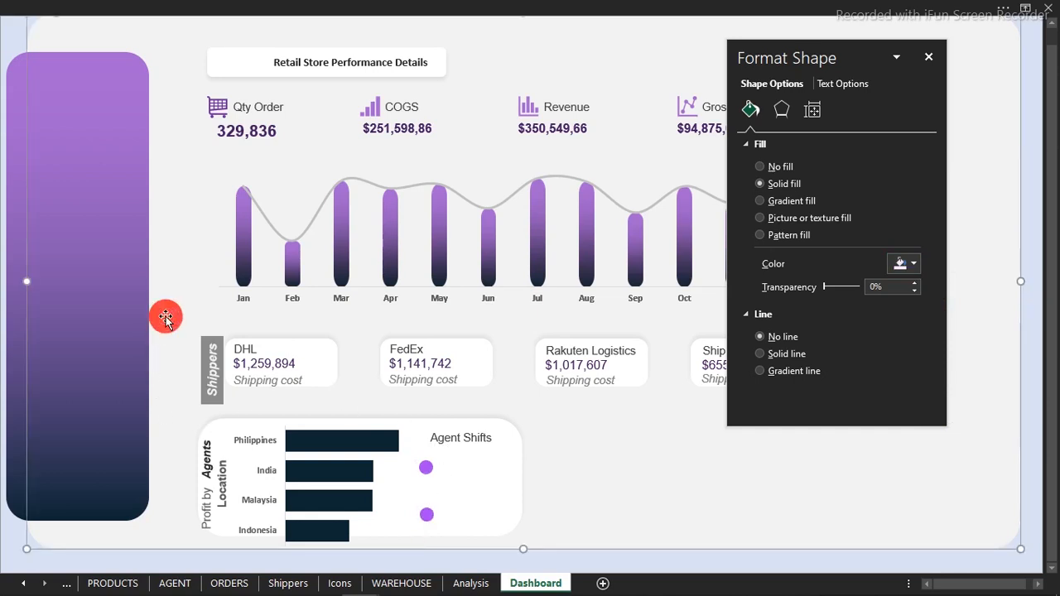
# - Duplicate the Agent Shifts label twice, placing one copy beside each purple circle
pyautogui.click(465, 448)
pyautogui.moveTo(481, 456); pyautogui.dragTo(488, 487)
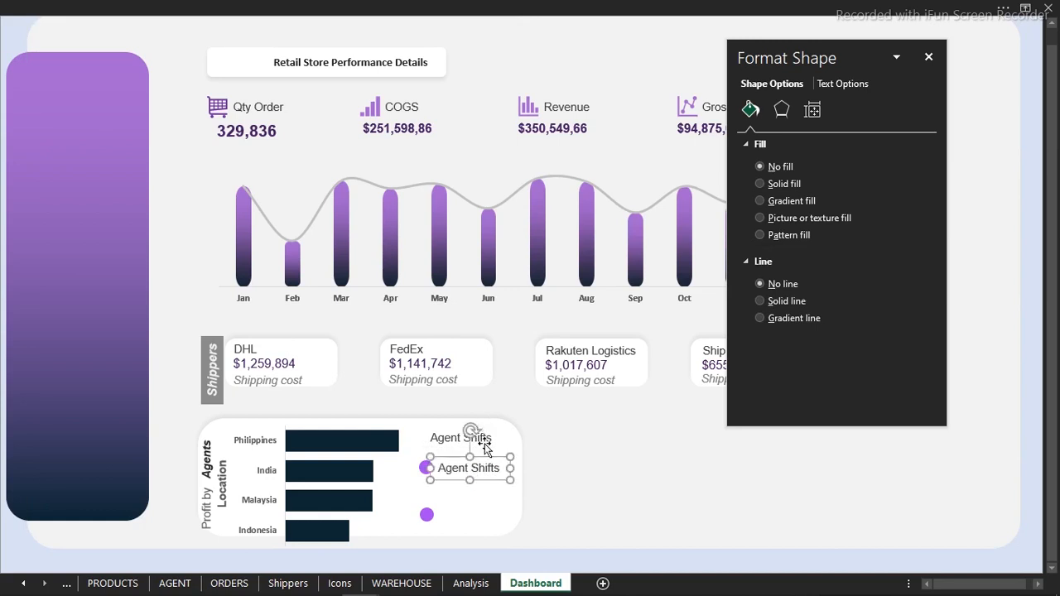
pyautogui.moveTo(490, 477); pyautogui.dragTo(491, 524)
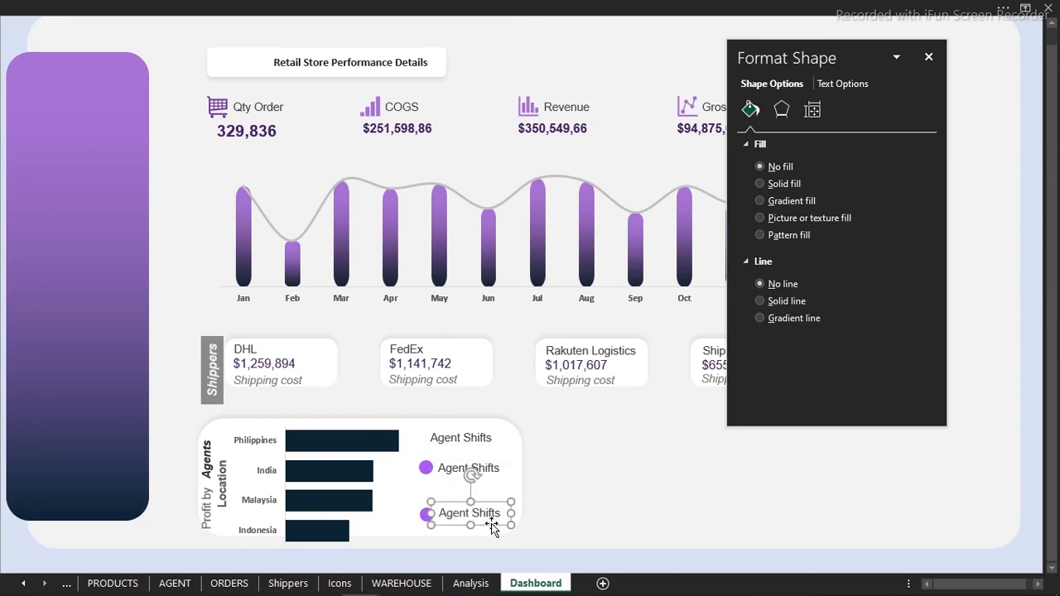
# - Show the formula bar and link the label beside the upper circle to the Morning cell with =Analysis!U4
pyautogui.click(455, 472)
pyautogui.click(419, 8)
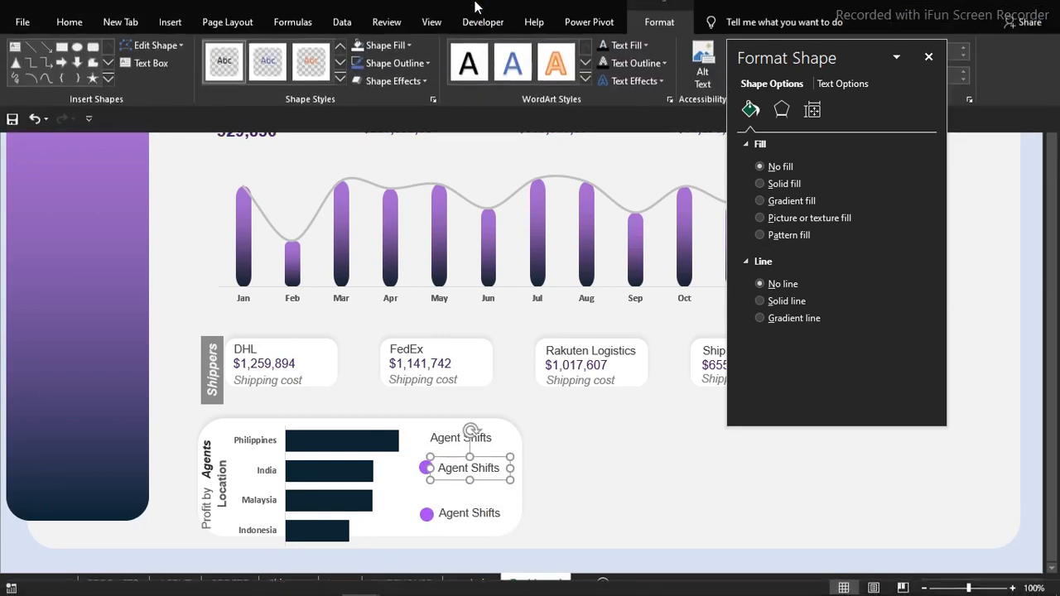
pyautogui.click(429, 38)
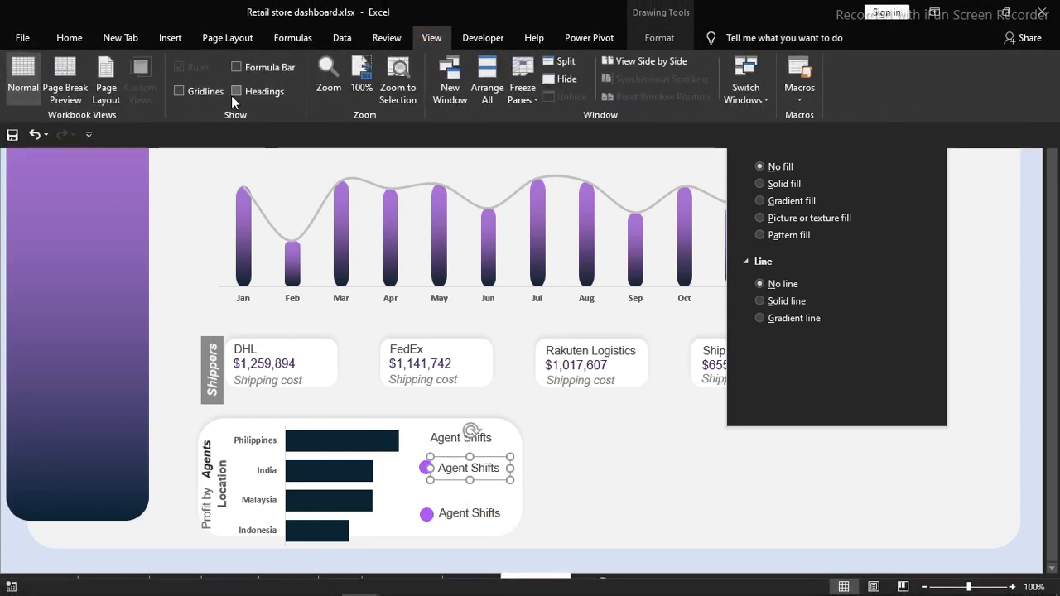
pyautogui.click(260, 69)
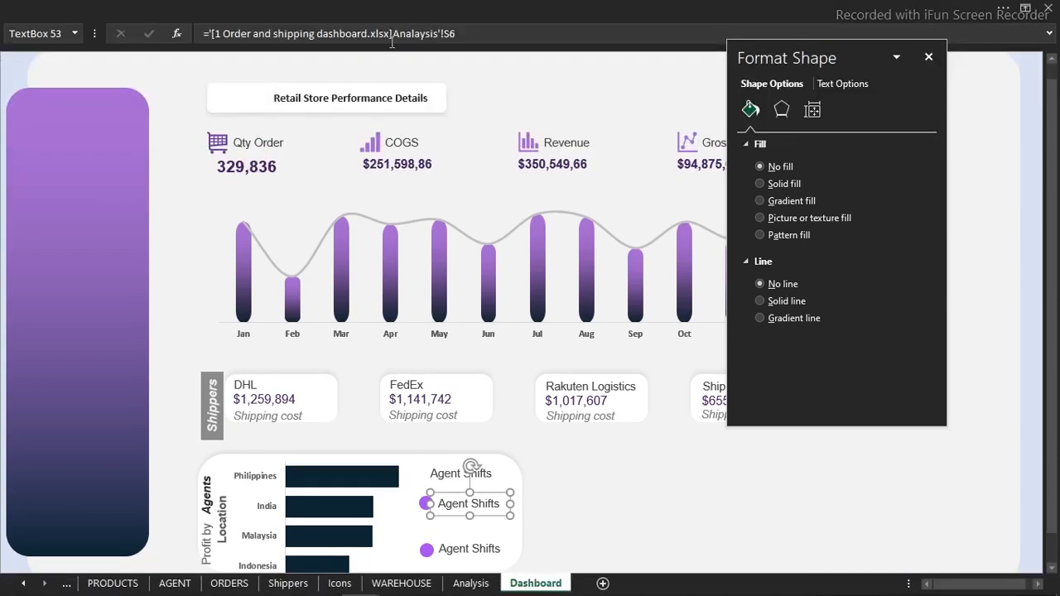
pyautogui.moveTo(476, 33); pyautogui.dragTo(208, 33)
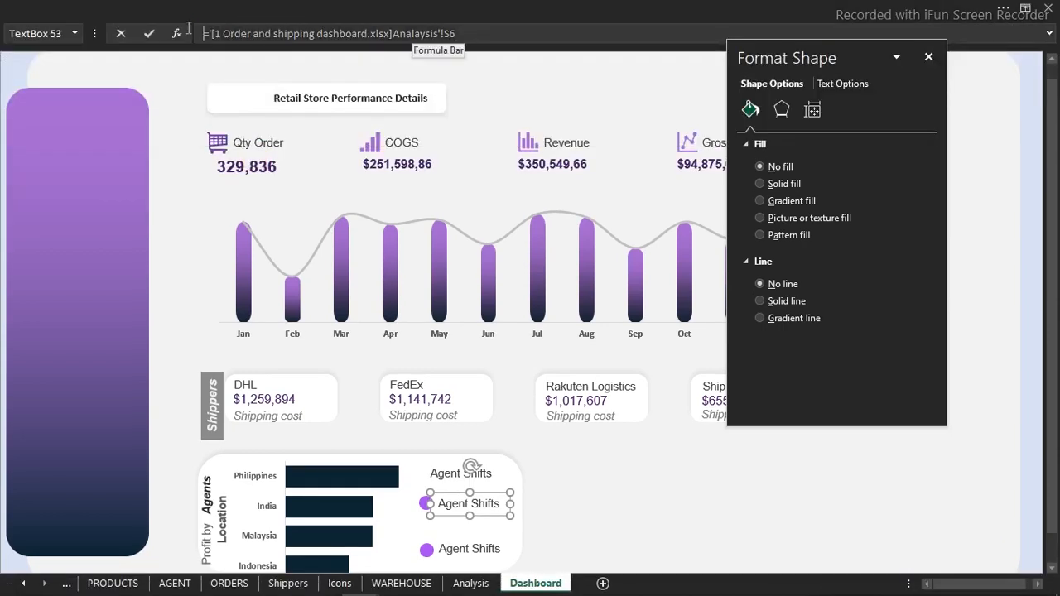
pyautogui.press('BackSpace')
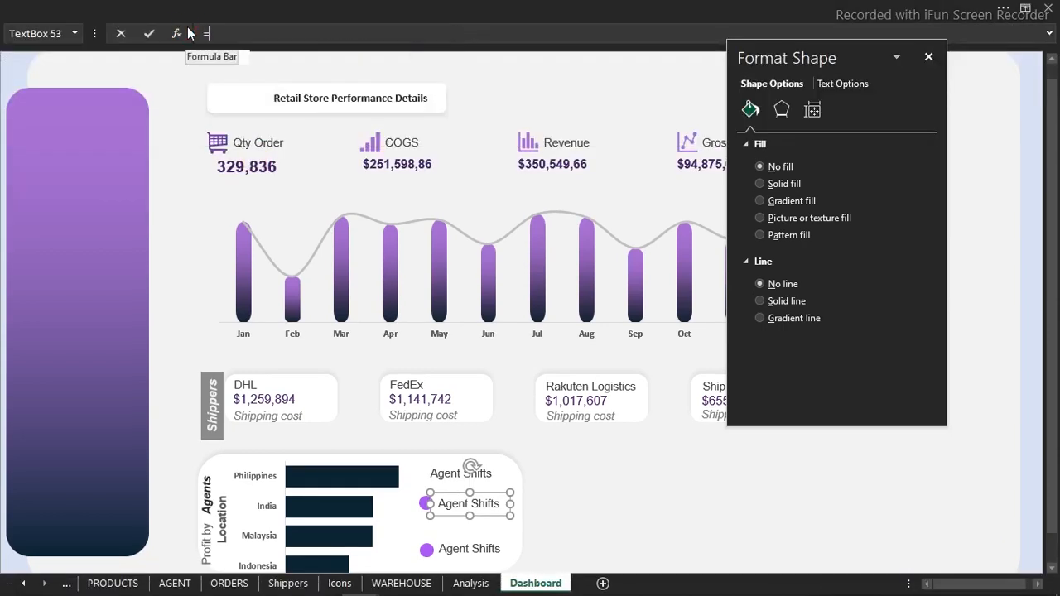
pyautogui.click(471, 583)
pyautogui.click(676, 124)
pyautogui.press('Return')
# - Reuse the upper label's formula for the label beside the lower circle, changing the reference to =Analysis!U5
pyautogui.moveTo(271, 33); pyautogui.dragTo(157, 45)
pyautogui.hotkey('ctrl', 'c')
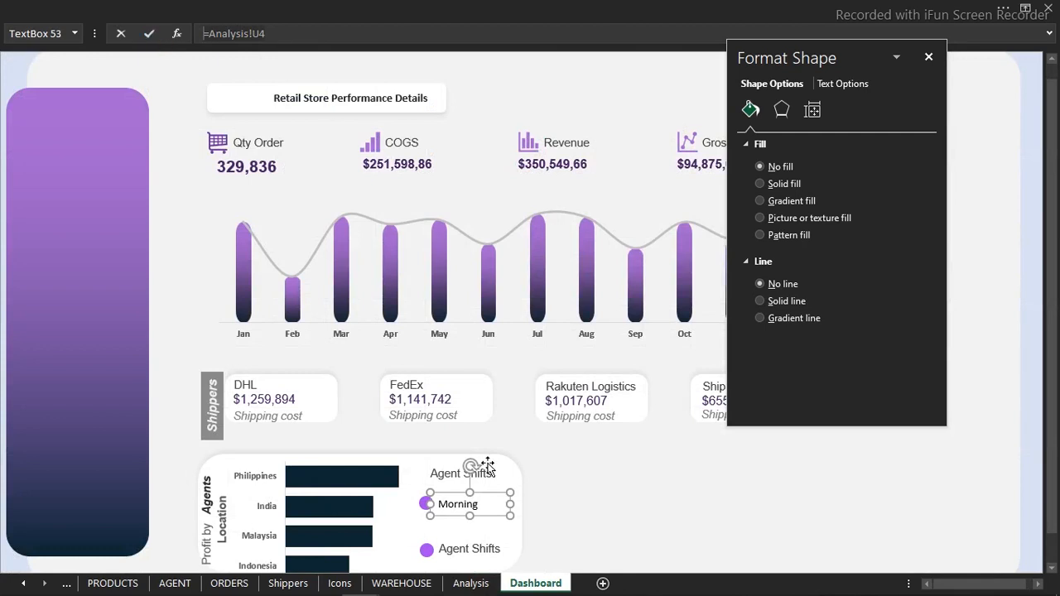
pyautogui.click(462, 548)
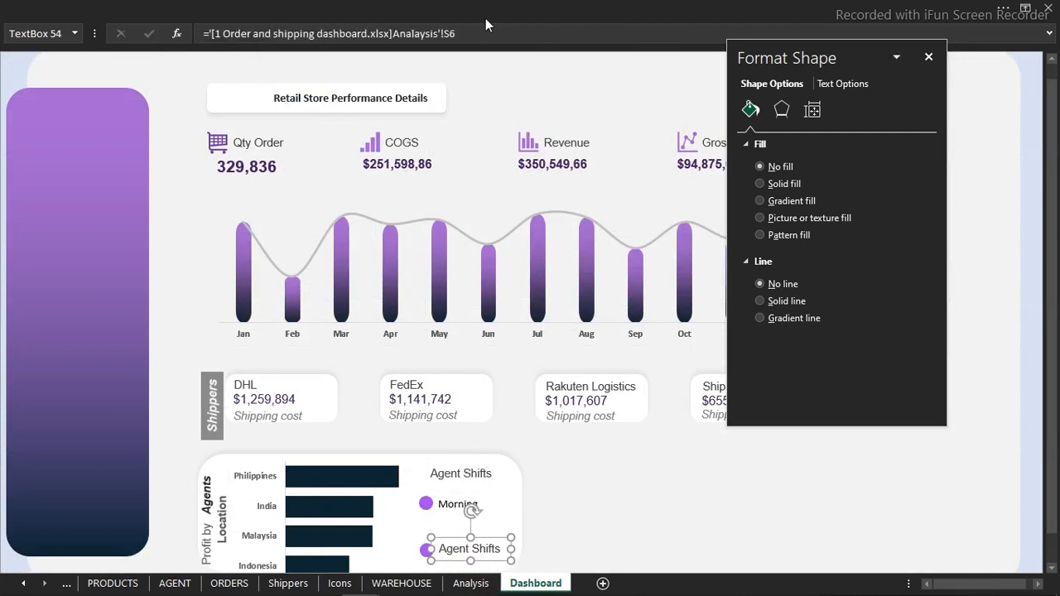
pyautogui.moveTo(484, 33); pyautogui.dragTo(204, 33)
pyautogui.hotkey('ctrl', 'v')
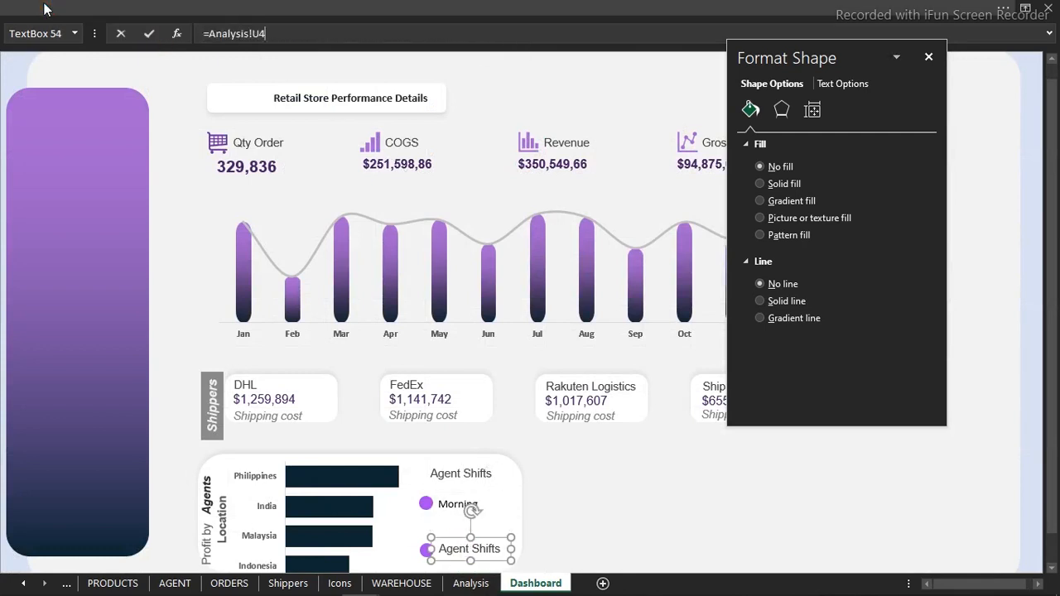
pyautogui.press('Return')
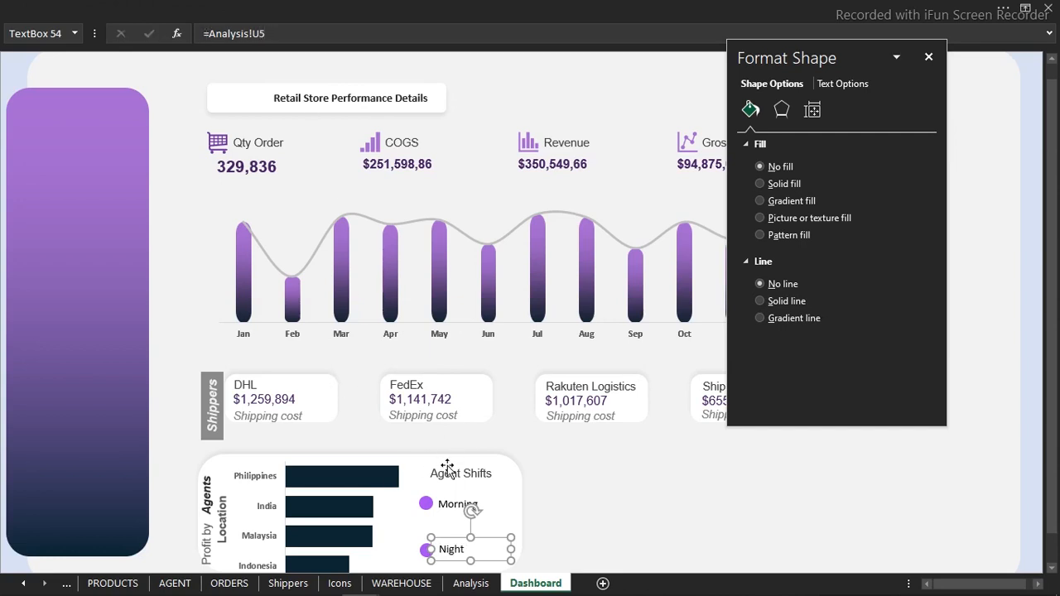
# - Duplicate the Morning and Night labels together, placing each copy just beneath its original, and deselect them
pyautogui.keyDown('ctrl'); pyautogui.click(452, 512); pyautogui.keyUp('ctrl')
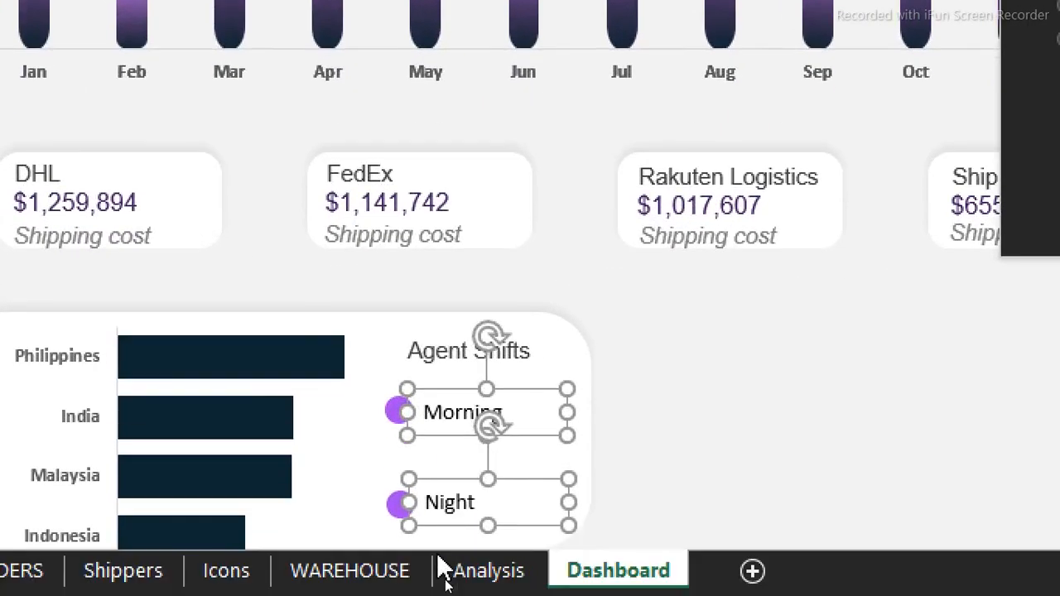
pyautogui.moveTo(523, 439)
pyautogui.mouseDown()
pyautogui.moveTo(523, 468)
pyautogui.moveTo(523, 456)
pyautogui.mouseUp()
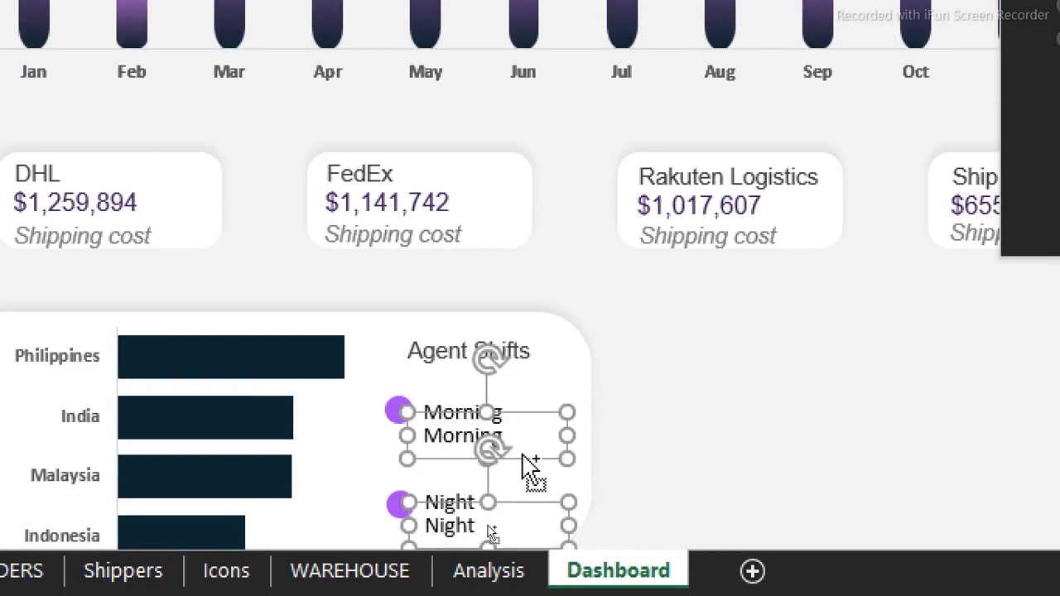
pyautogui.press('Left')
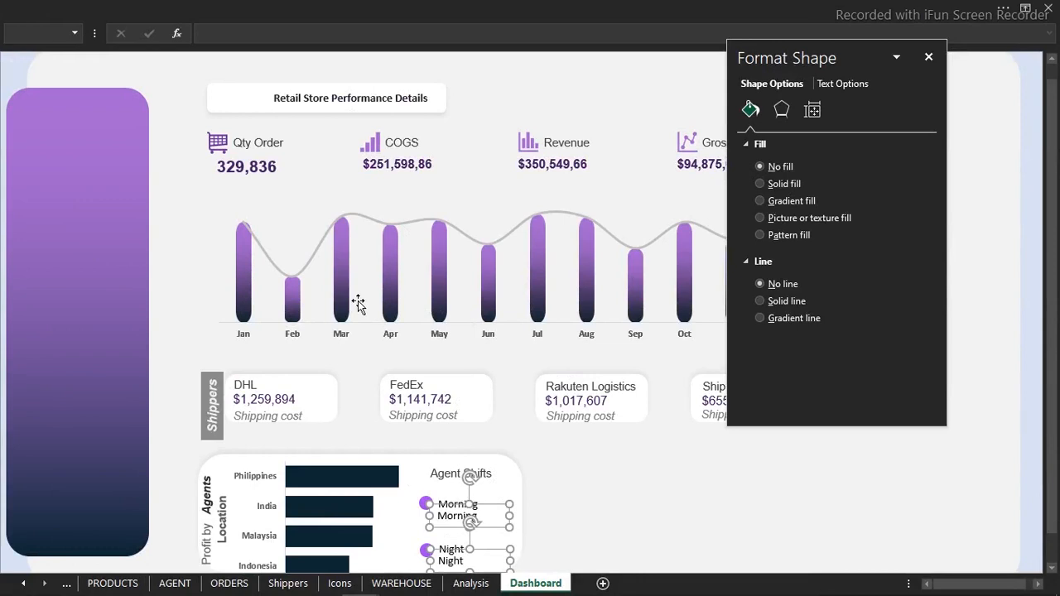
pyautogui.click(4, 73)
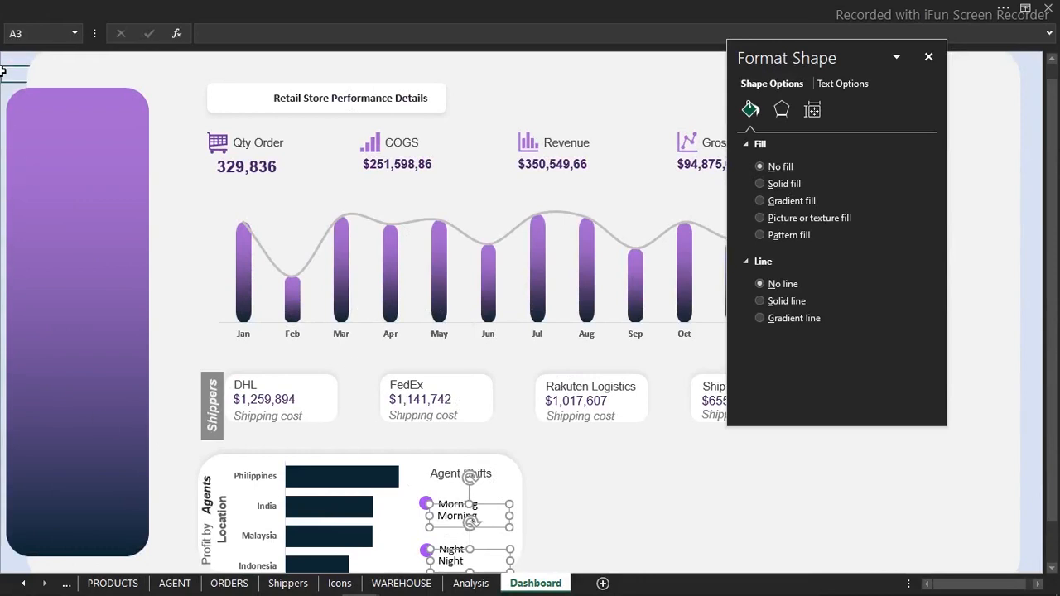
# - Check the shift profit cells on the Analysis sheet, close the shape formatting pane, and link the Morning label's copy to =Analysis!V4
pyautogui.click(466, 517)
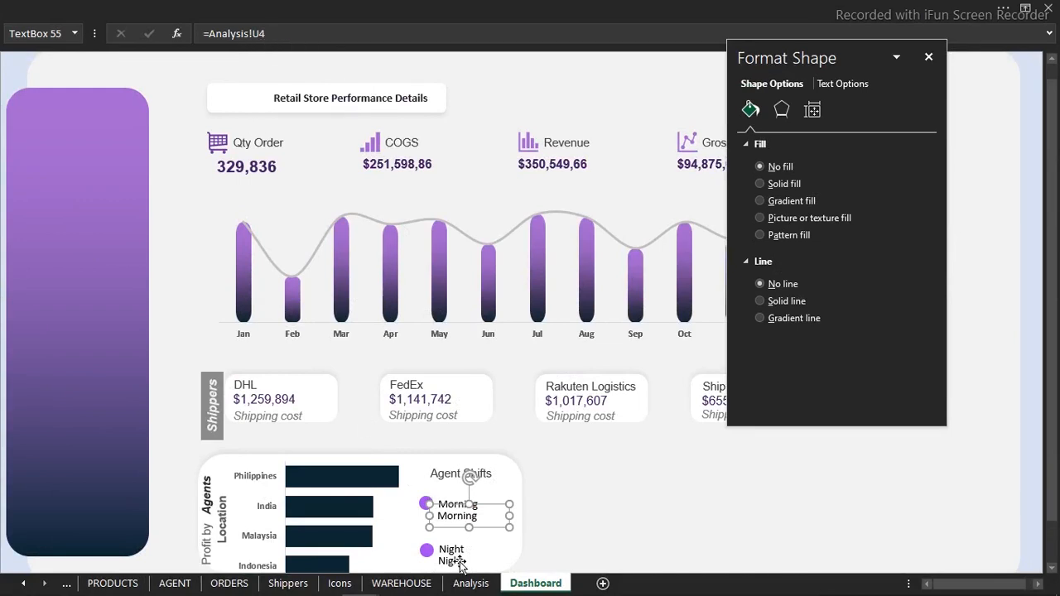
pyautogui.click(471, 583)
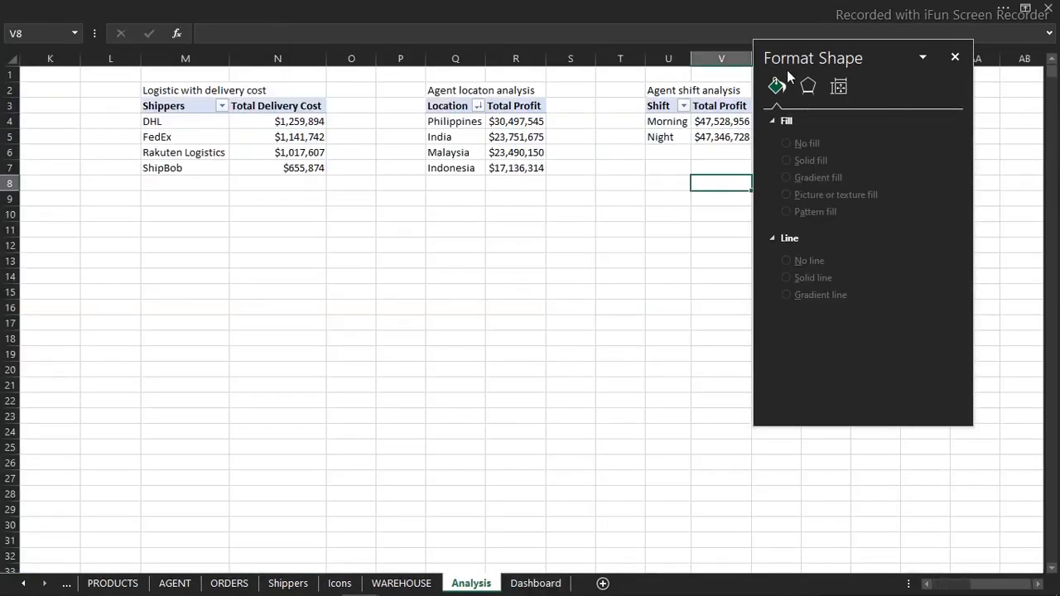
pyautogui.click(955, 57)
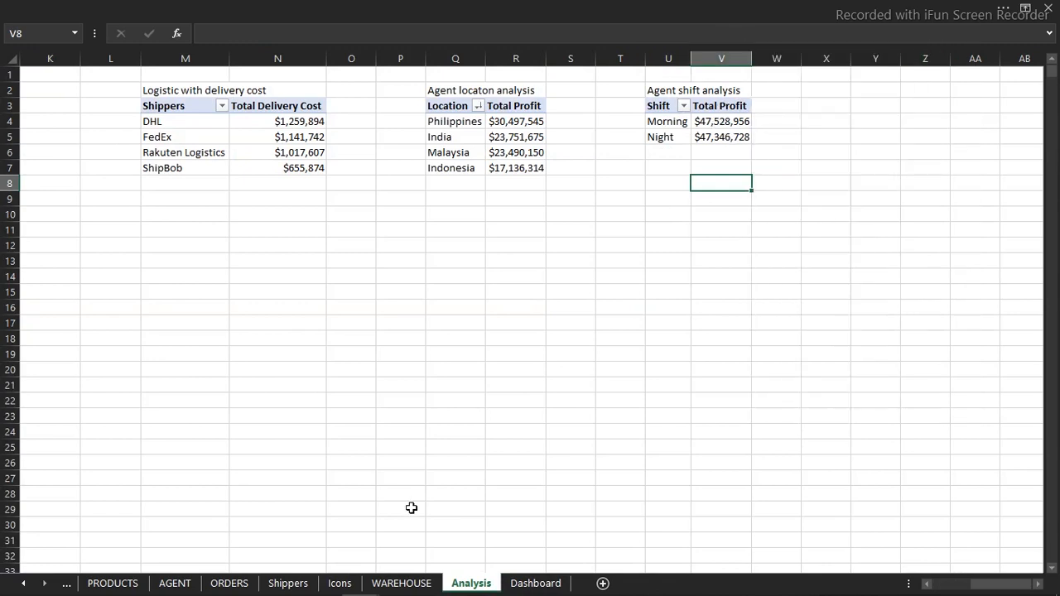
pyautogui.click(536, 583)
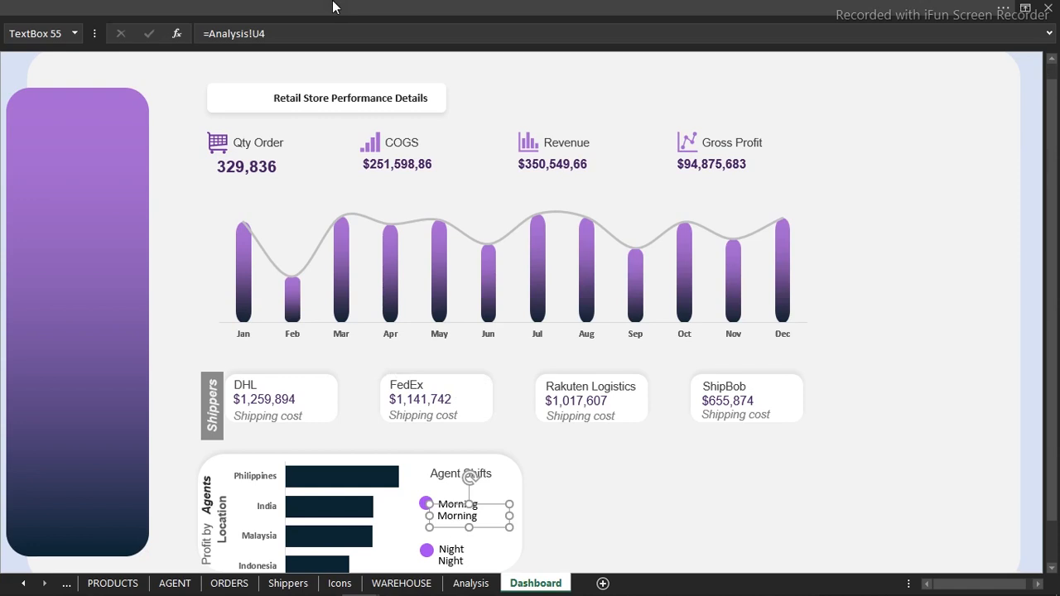
pyautogui.click(261, 33)
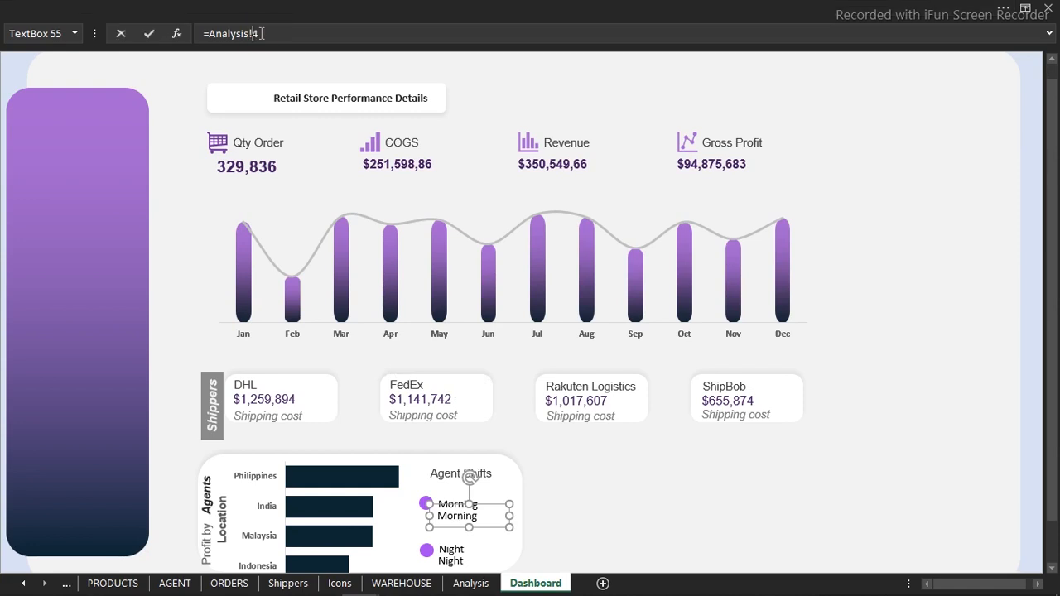
pyautogui.press('Return')
# - Link the copied text box beneath the Night label to its total profit with =Analysis!V5
pyautogui.click(445, 566)
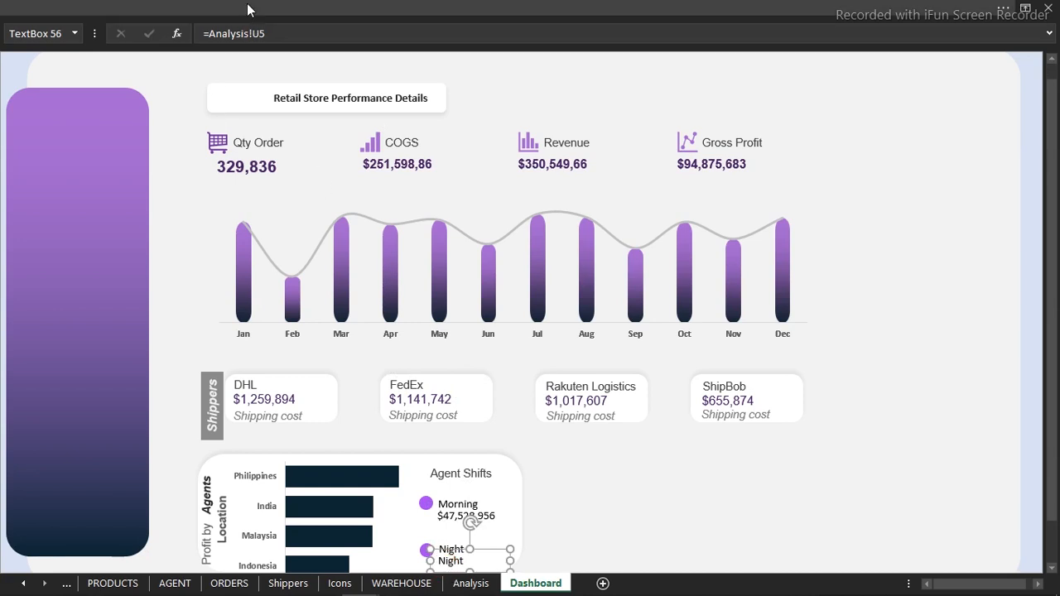
pyautogui.click(260, 33)
pyautogui.click(260, 33)
pyautogui.press('BackSpace')
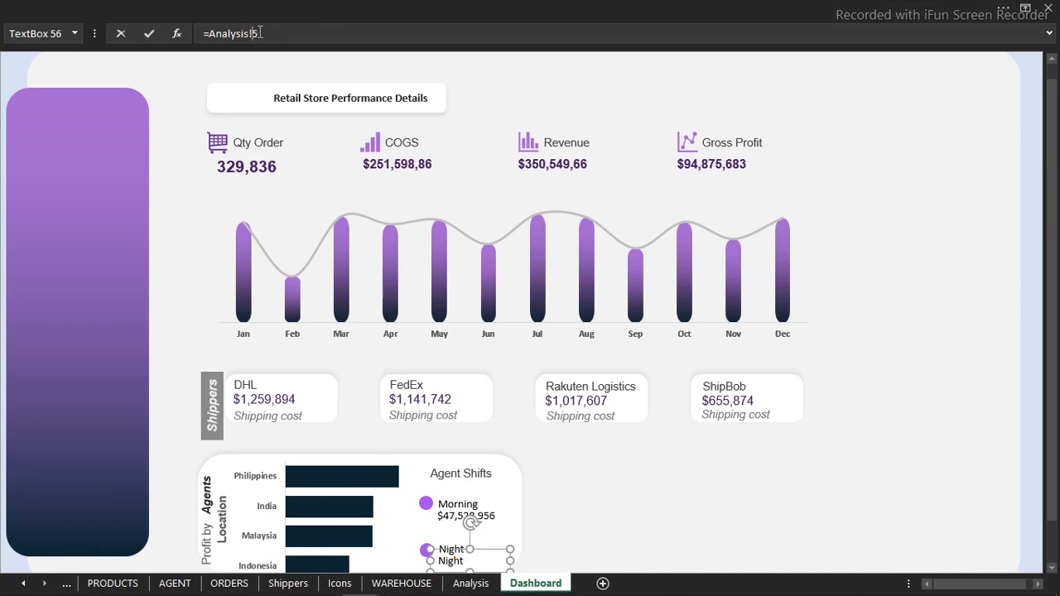
pyautogui.press('Return')
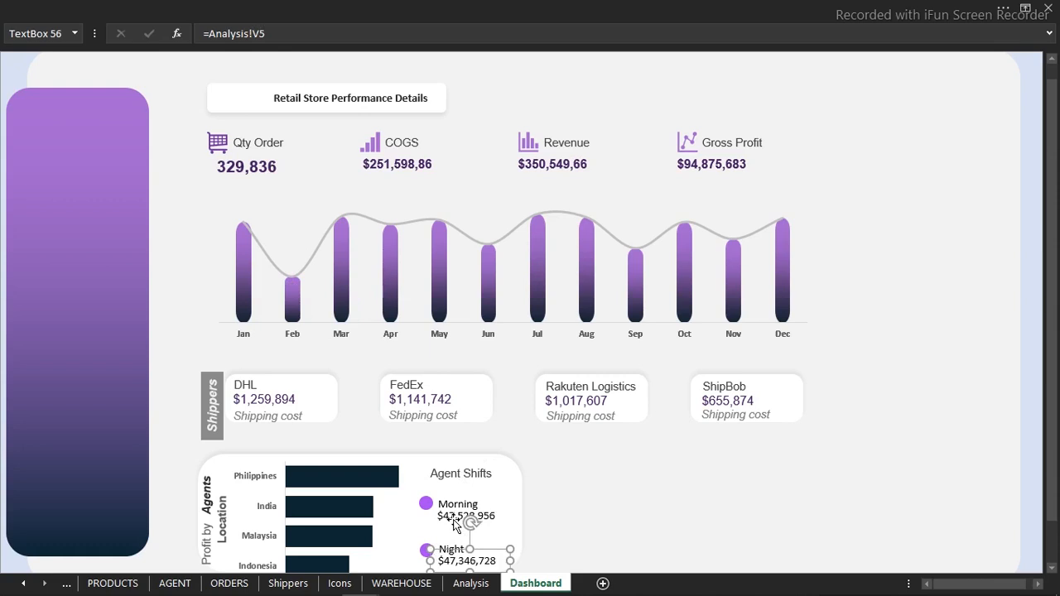
# - Hide the formula bar again and return to the full dashboard view
pyautogui.click(555, 5)
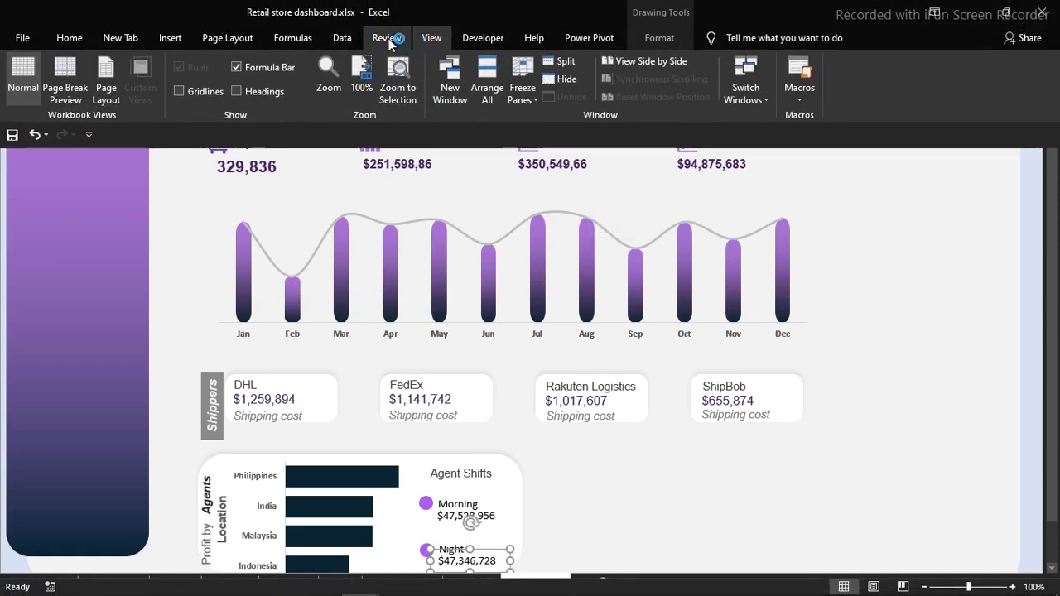
pyautogui.click(281, 66)
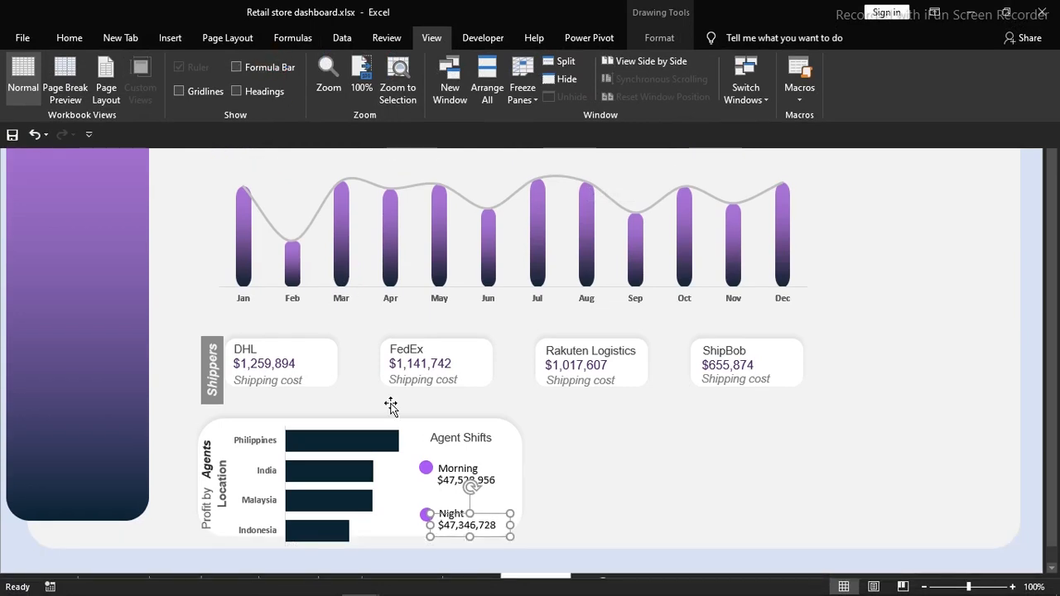
pyautogui.click(422, 566)
# - Set the Morning and Night labels together to font size 12 with a dark grey font color
pyautogui.click(465, 479)
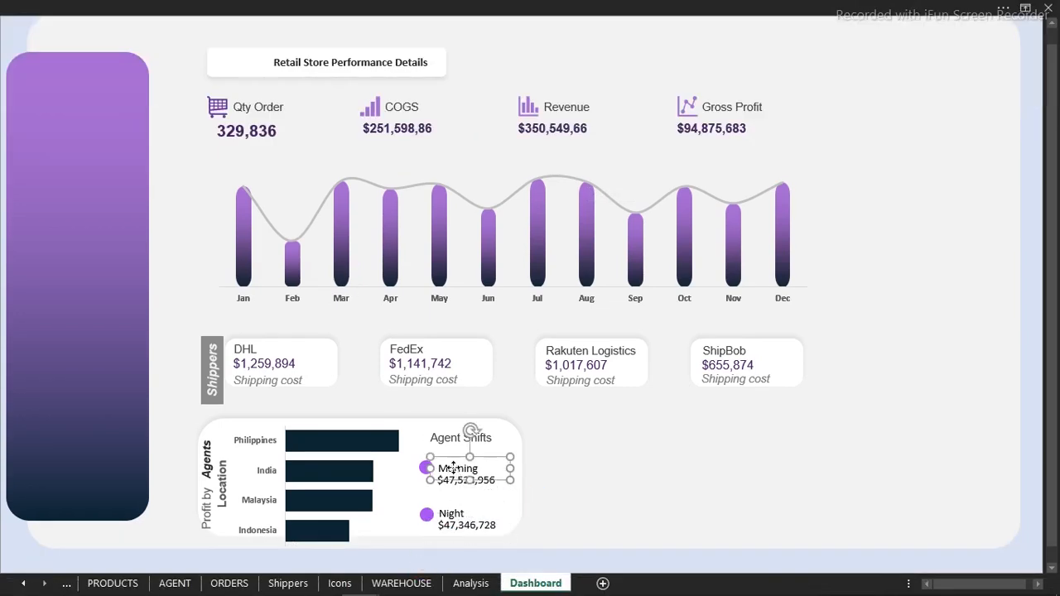
pyautogui.keyDown('shift'); pyautogui.click(461, 505); pyautogui.keyUp('shift')
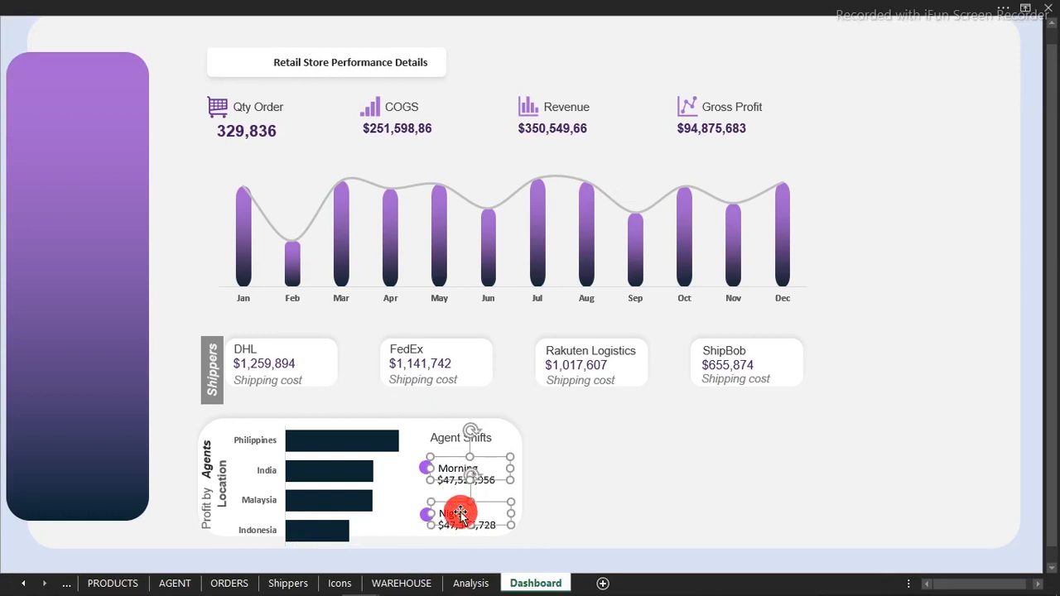
pyautogui.click(320, 7)
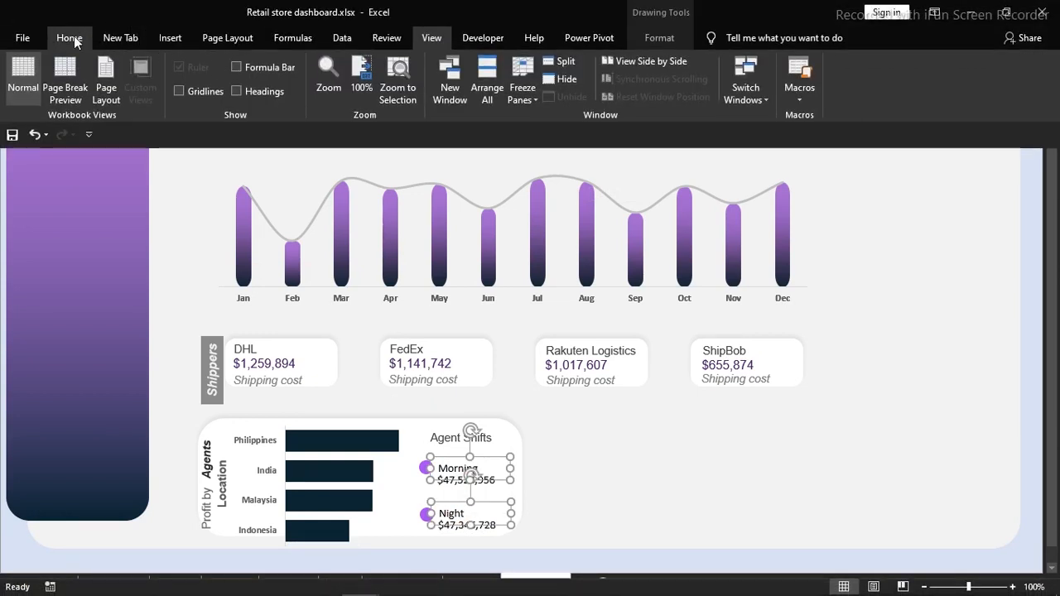
pyautogui.click(68, 37)
pyautogui.click(207, 67)
pyautogui.click(206, 66)
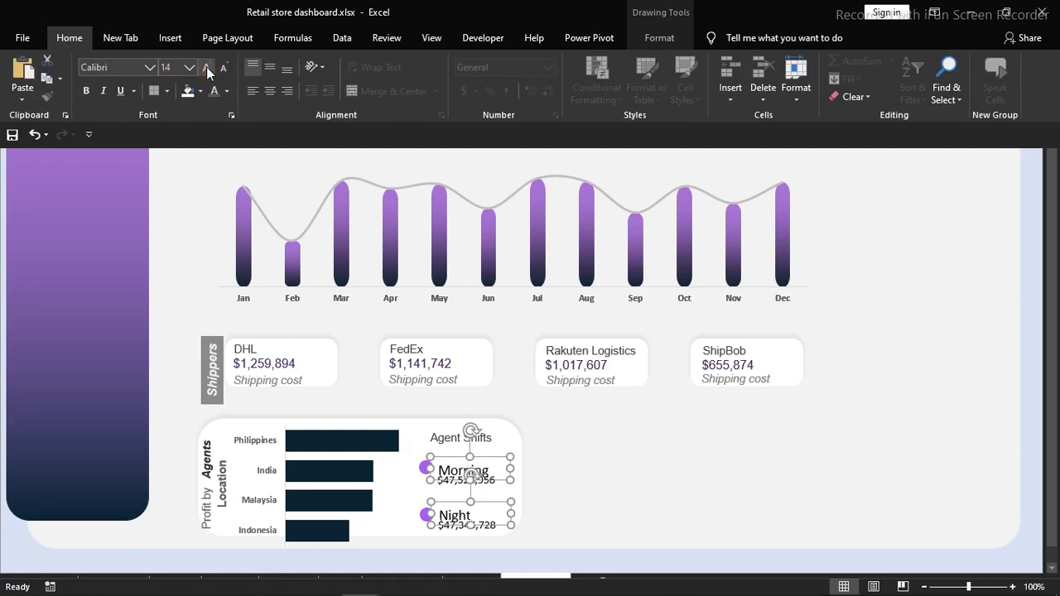
pyautogui.click(223, 68)
pyautogui.click(227, 90)
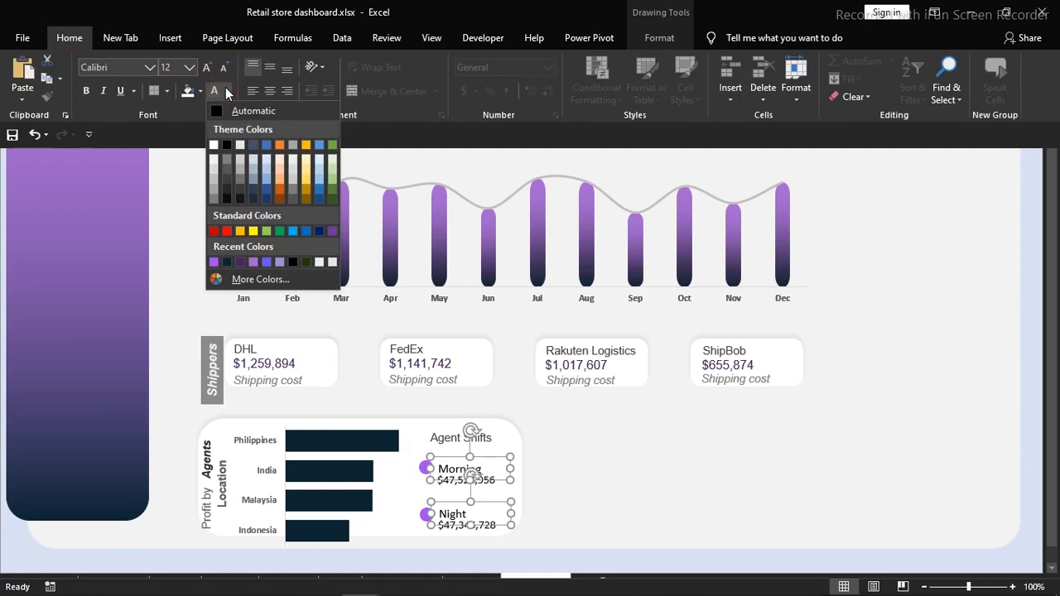
pyautogui.click(226, 180)
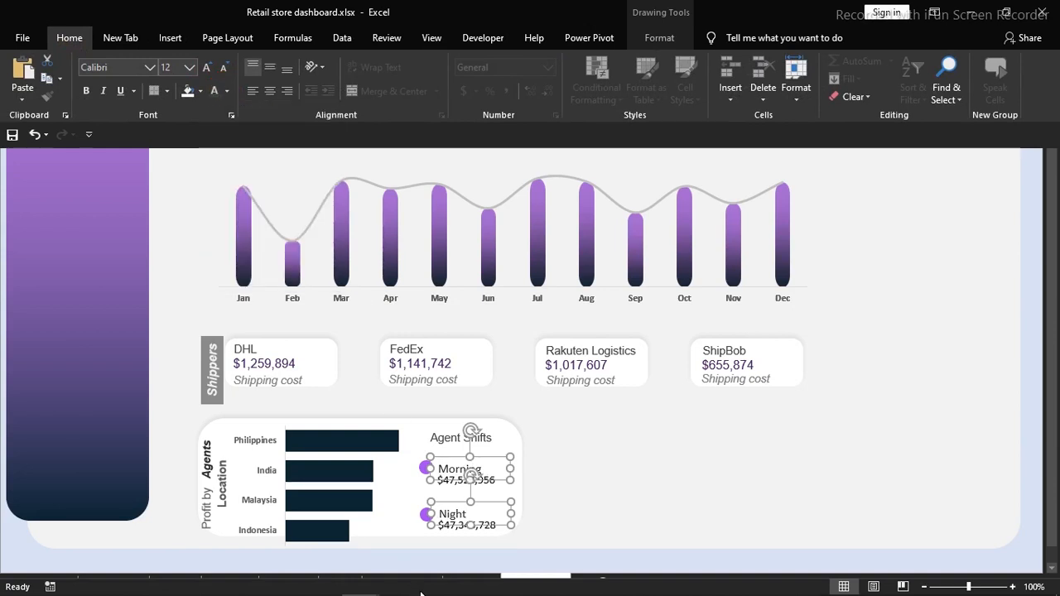
# - Hide the ribbon again and return to the full dashboard view
pyautogui.click(479, 558)
pyautogui.click(479, 558)
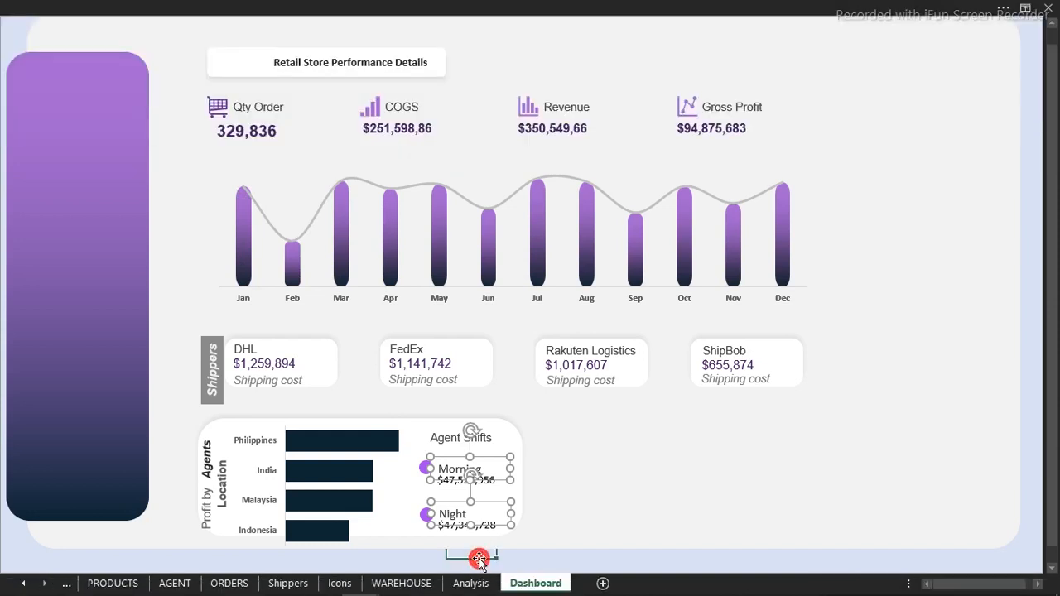
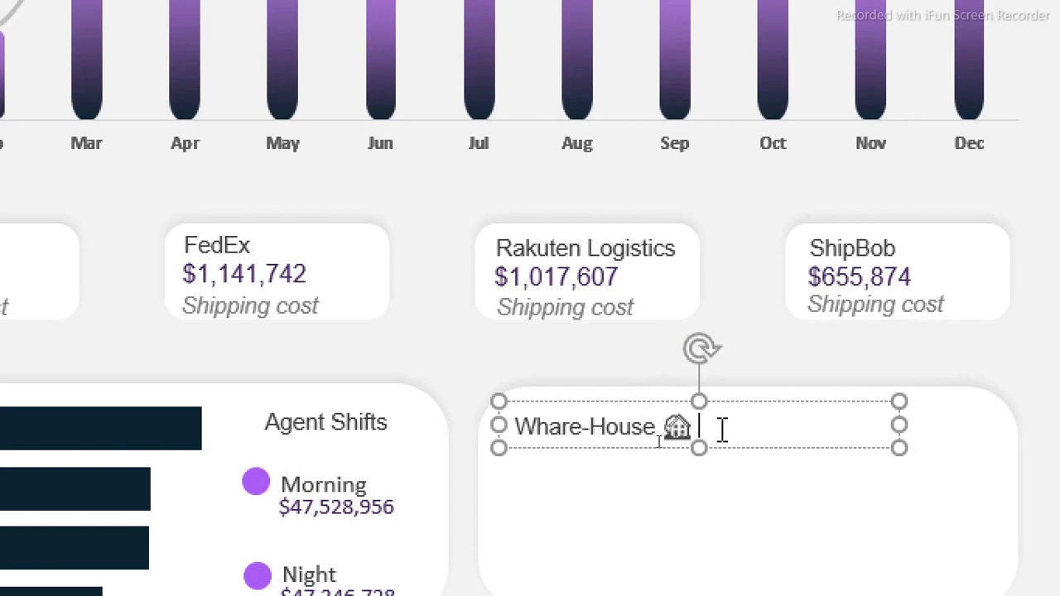
# - Complete the new warehouse card's heading with "Qty sold" after the house icon and nudge the heading slightly upward
pyautogui.write('ty')
pyautogui.write(' sole')
pyautogui.press('BackSpace')
pyautogui.write('d')
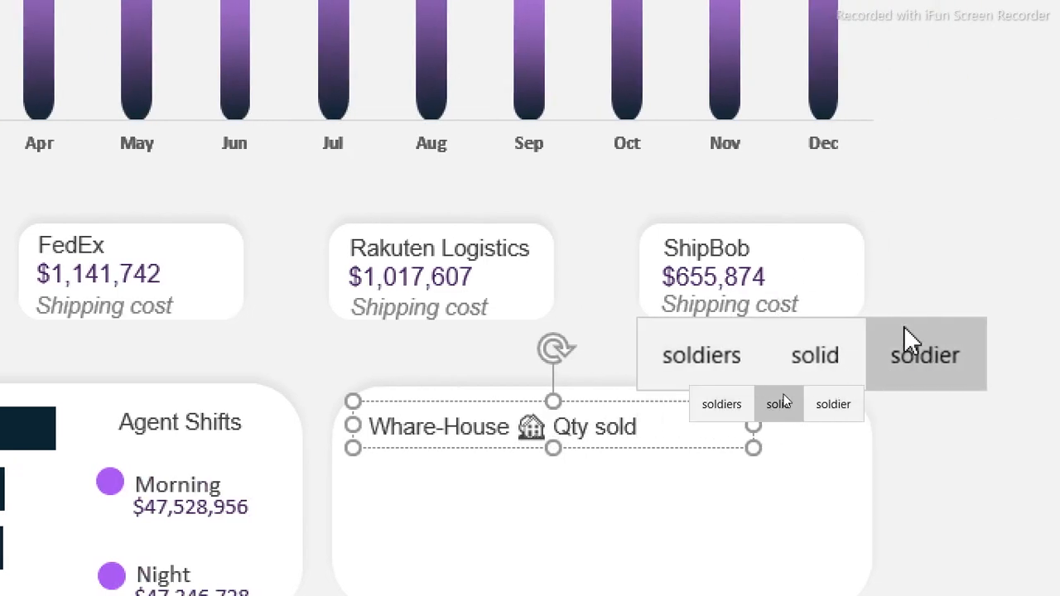
pyautogui.click(684, 448)
pyautogui.click(683, 441)
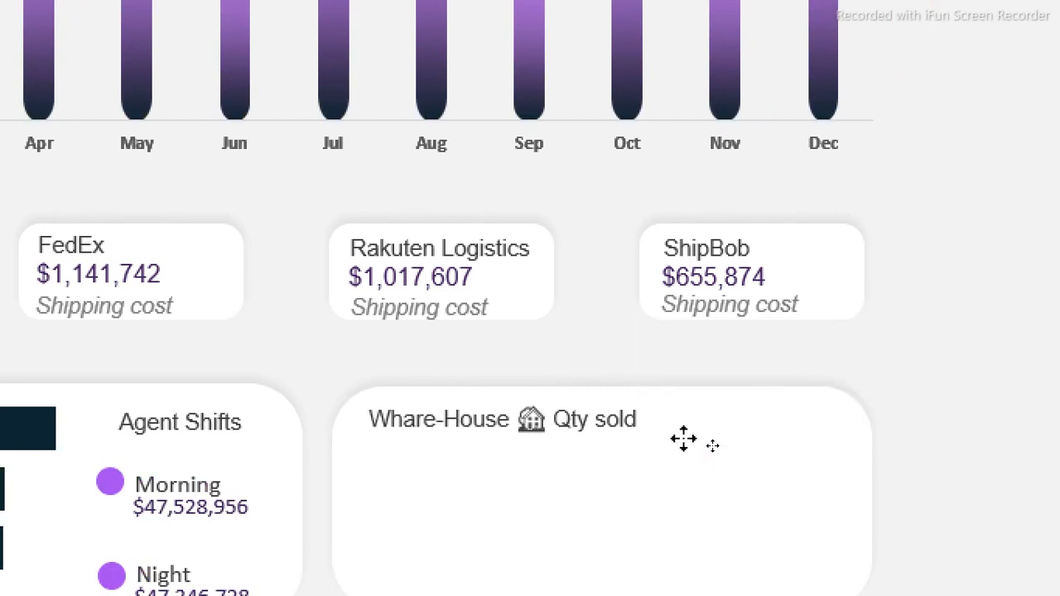
pyautogui.click(682, 440)
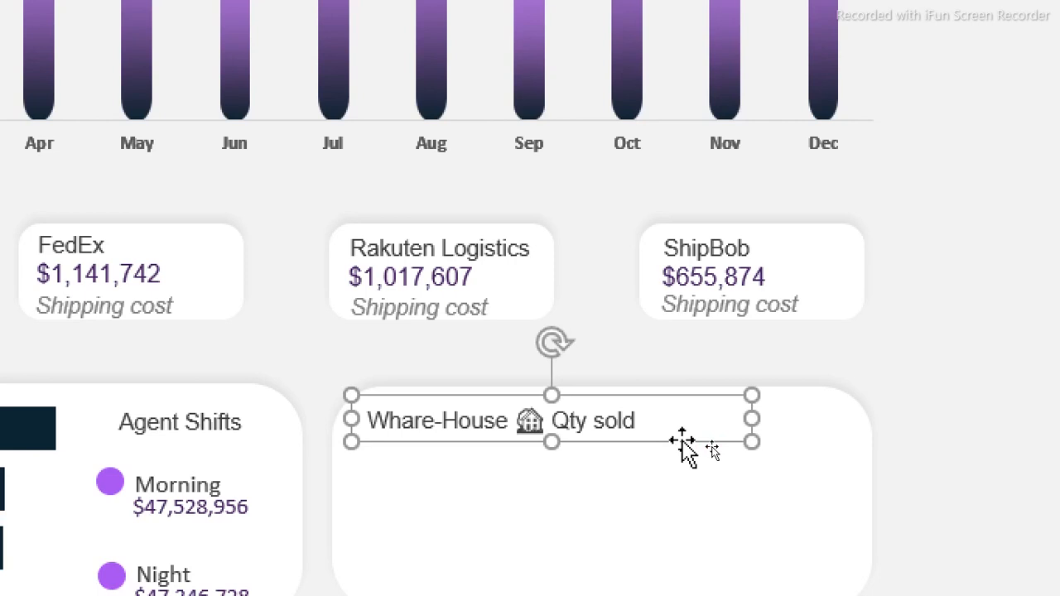
pyautogui.click(451, 518)
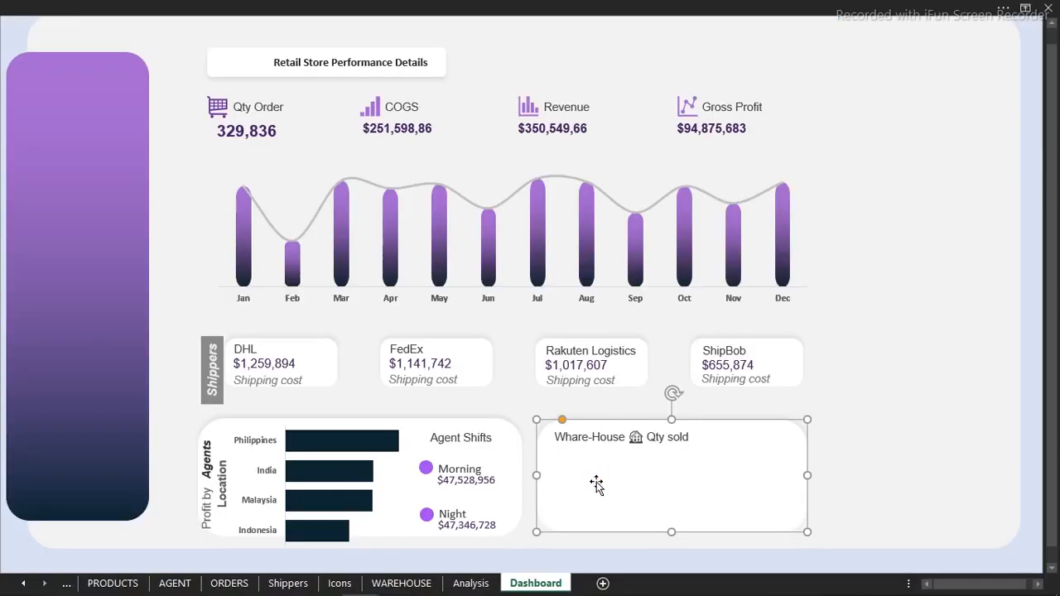
# - On the Analysis sheet, enter the heading "Warehouse analysis" in cell X2
pyautogui.click(471, 584)
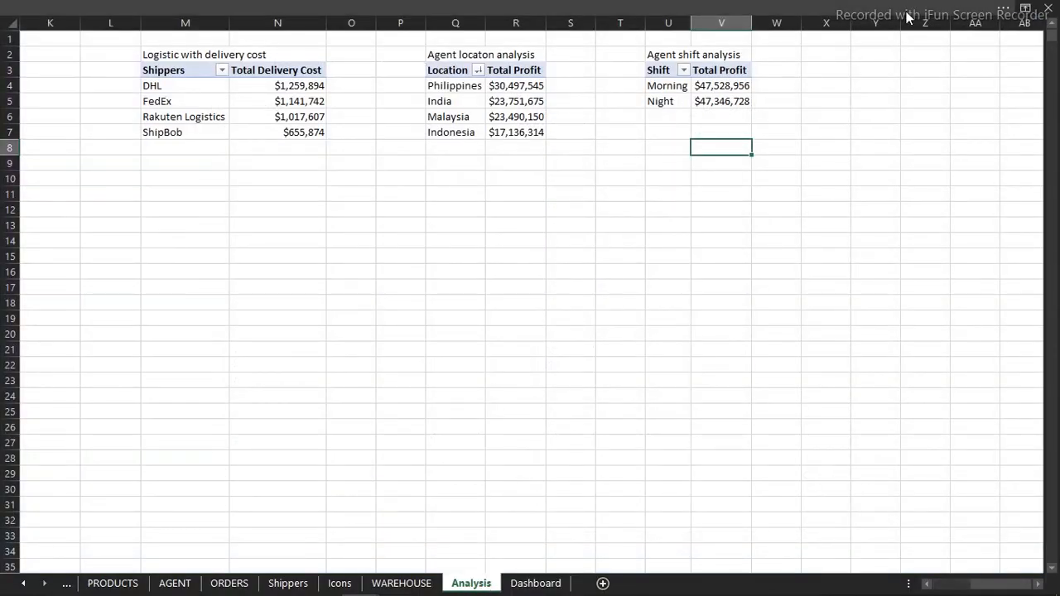
pyautogui.click(835, 52)
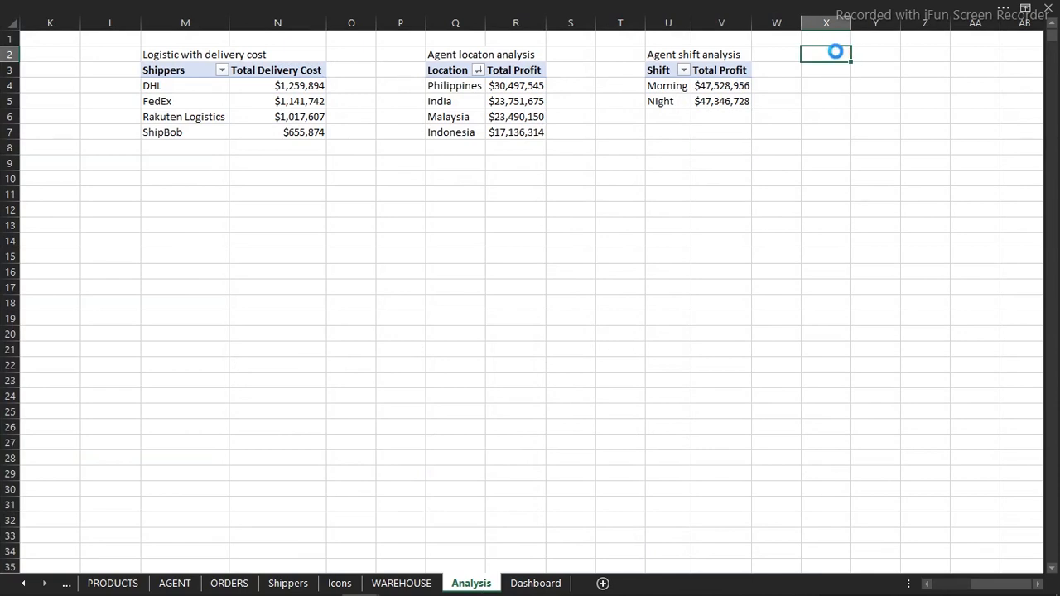
pyautogui.write('Warehouse analysis')
# - Copy the agent shift pivot table and paste it at X3, directly beneath the Warehouse analysis heading
pyautogui.moveTo(671, 75); pyautogui.dragTo(715, 101)
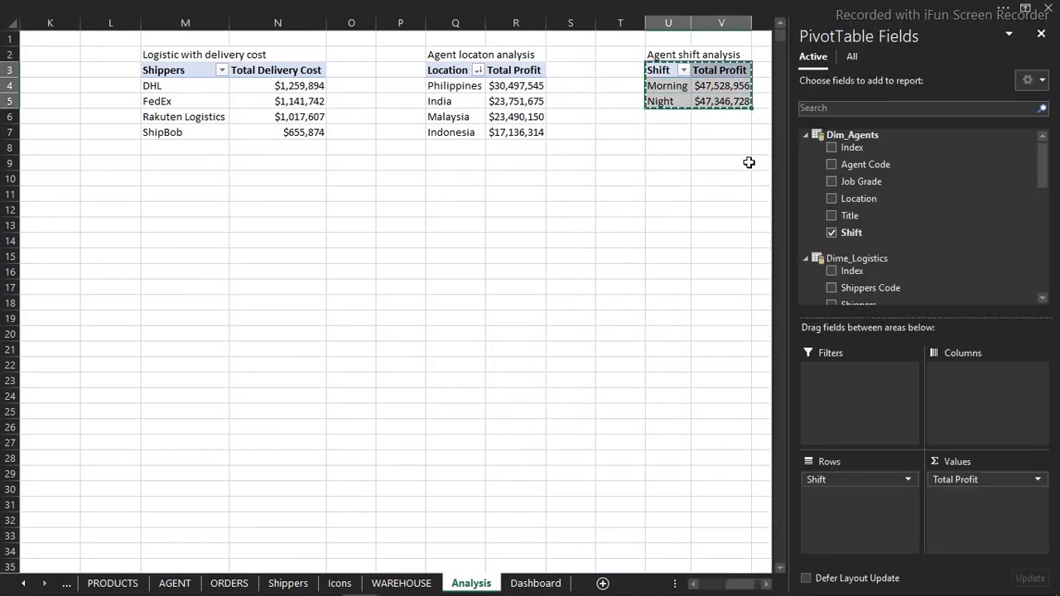
pyautogui.click(749, 162)
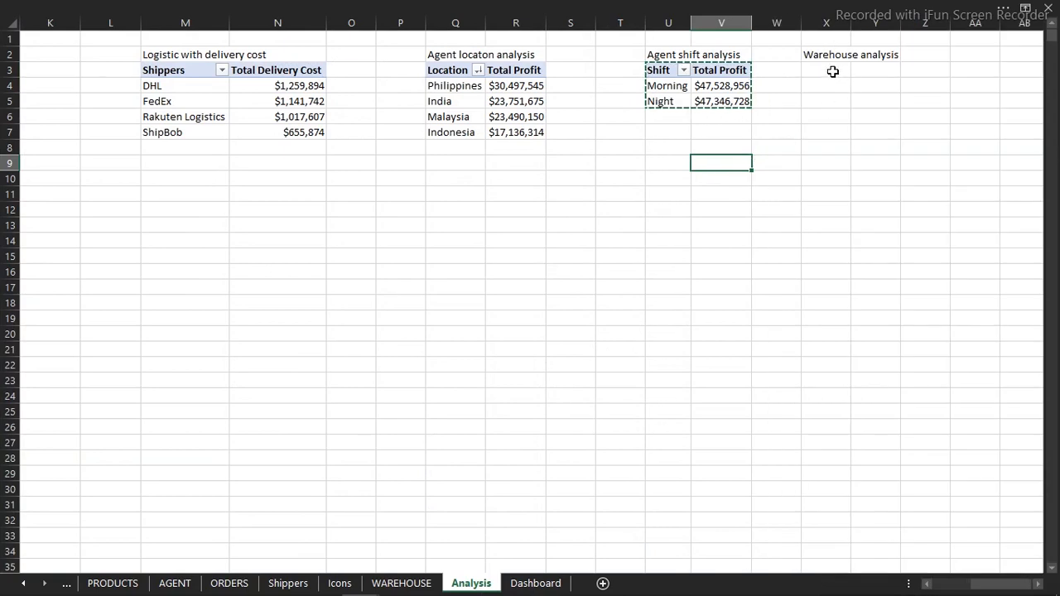
pyautogui.click(832, 72)
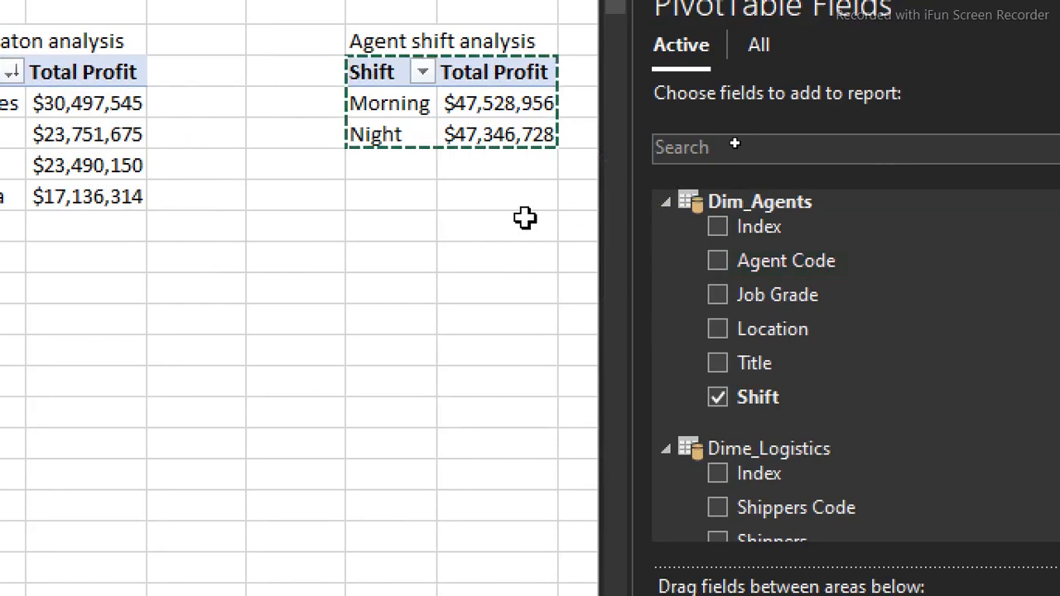
# - Remove the Shift and Total Profit fields from the pasted pivot table under Warehouse analysis
pyautogui.click(525, 218)
pyautogui.press('Right')
pyautogui.press('Right')
pyautogui.press('Right')
pyautogui.press('Right')
pyautogui.press('Right')
pyautogui.press('Right')
pyautogui.press('Right')
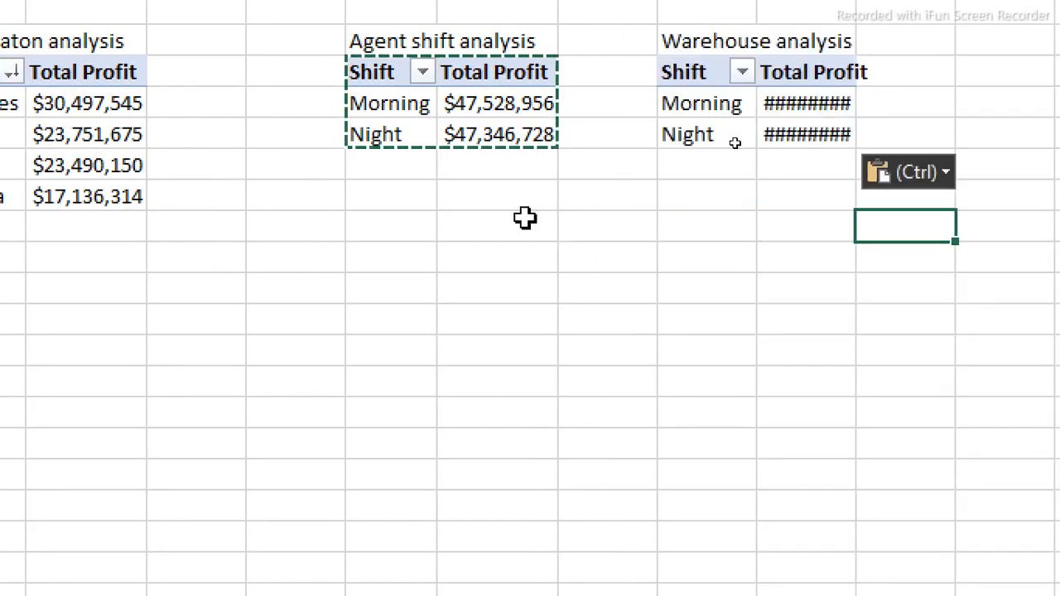
pyautogui.press('Right')
pyautogui.press('Right')
pyautogui.press('Right')
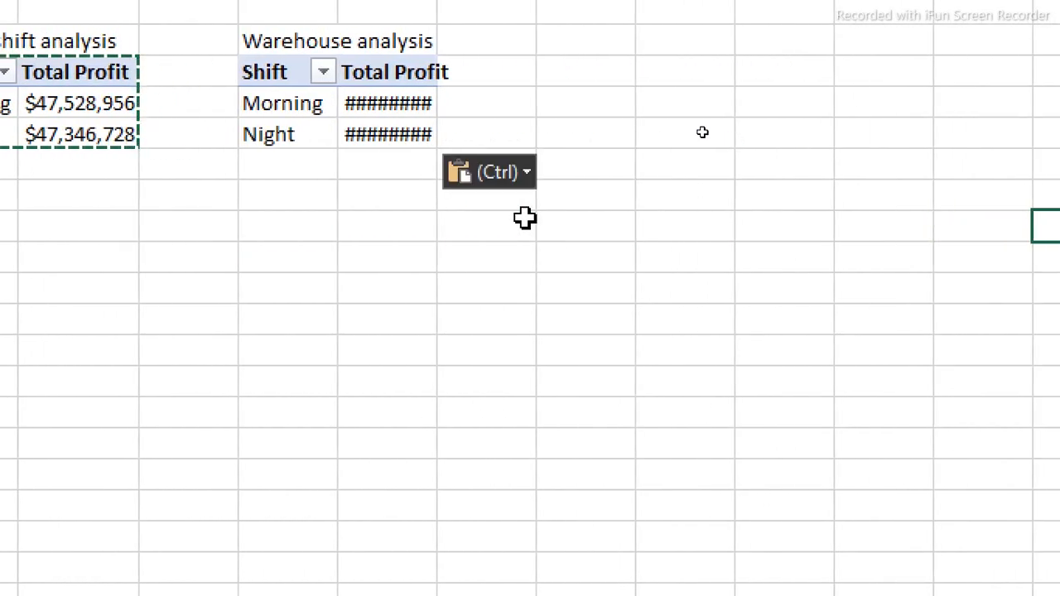
pyautogui.moveTo(248, 104); pyautogui.dragTo(381, 107)
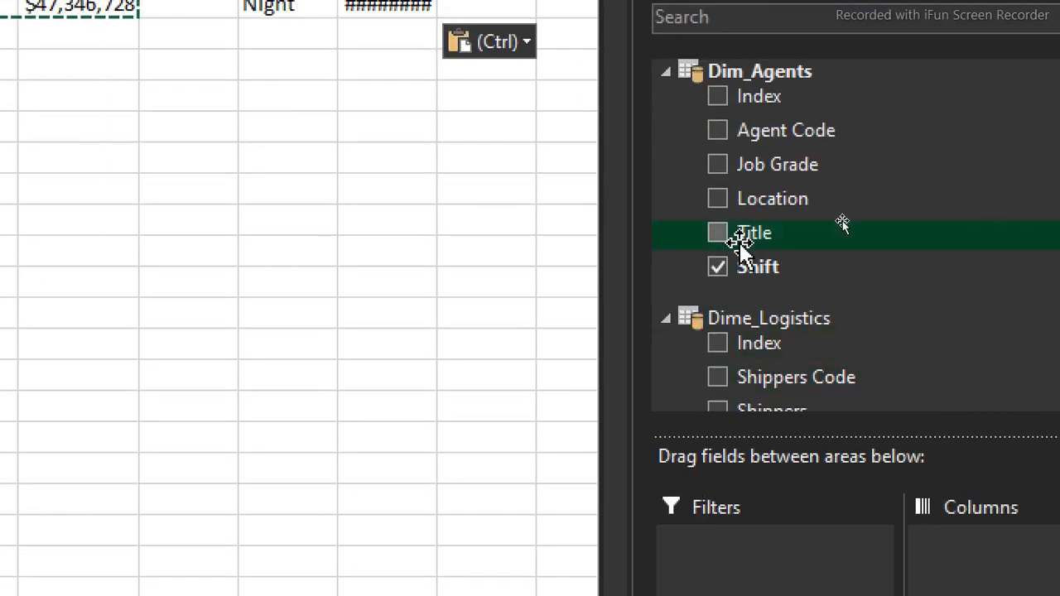
pyautogui.click(717, 266)
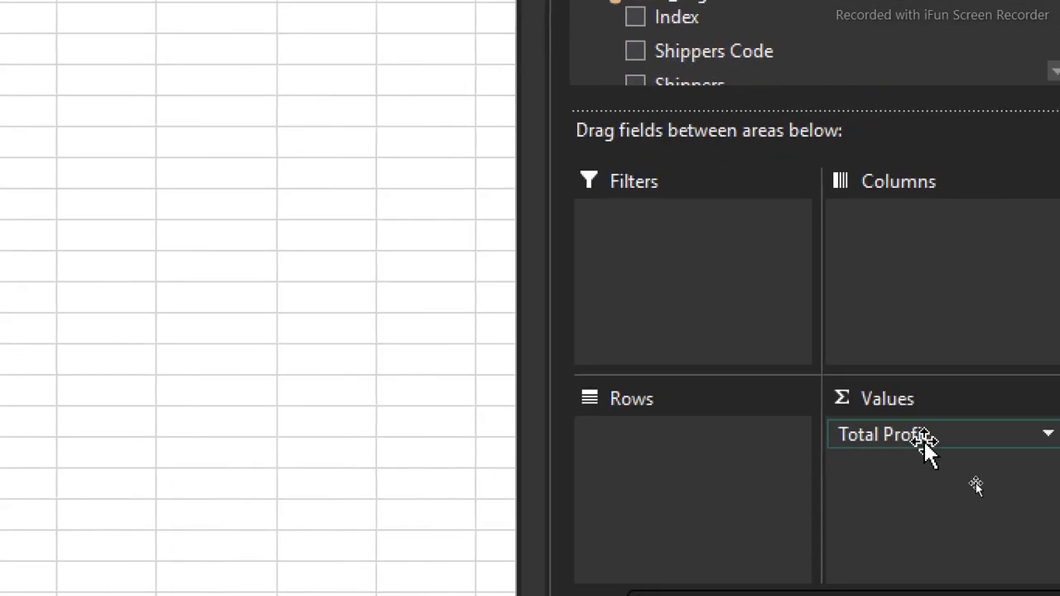
pyautogui.moveTo(923, 441); pyautogui.dragTo(210, 407)
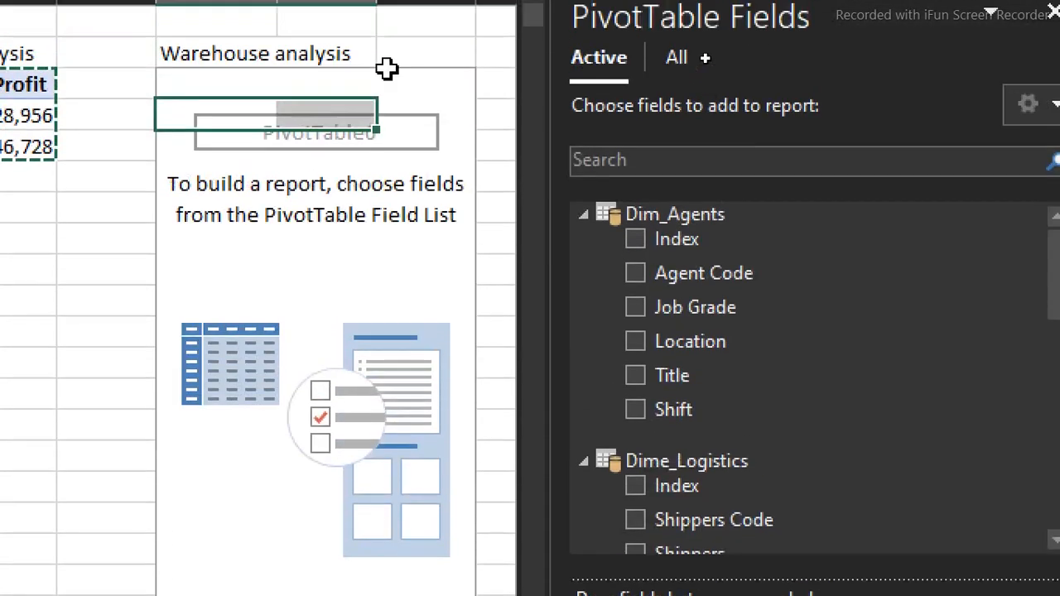
# - Add the Warehouse Location field from the Dim_Warehouse table to the empty pivot table
pyautogui.click(676, 100)
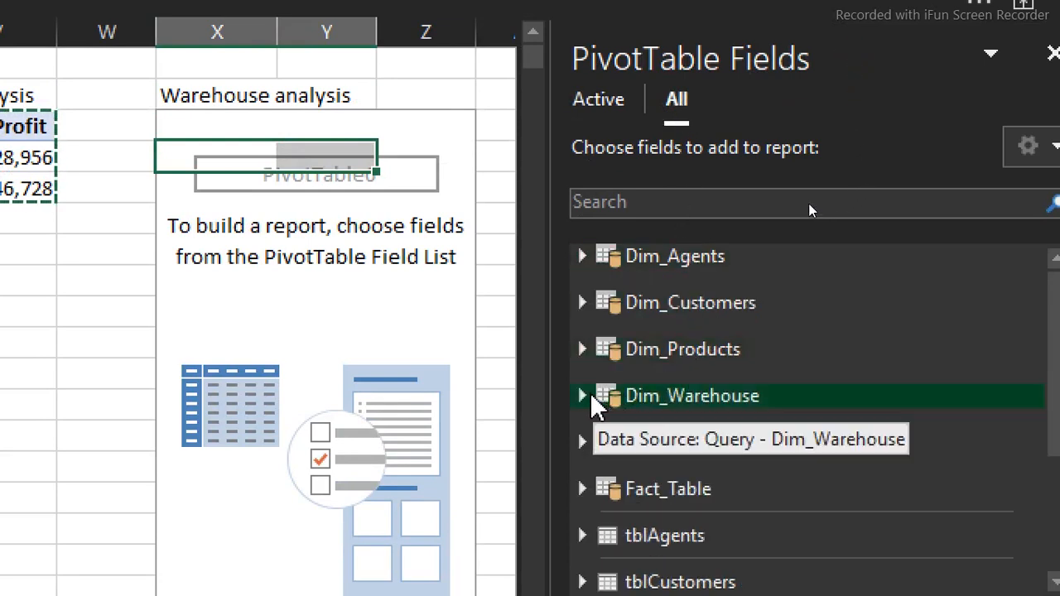
pyautogui.click(583, 397)
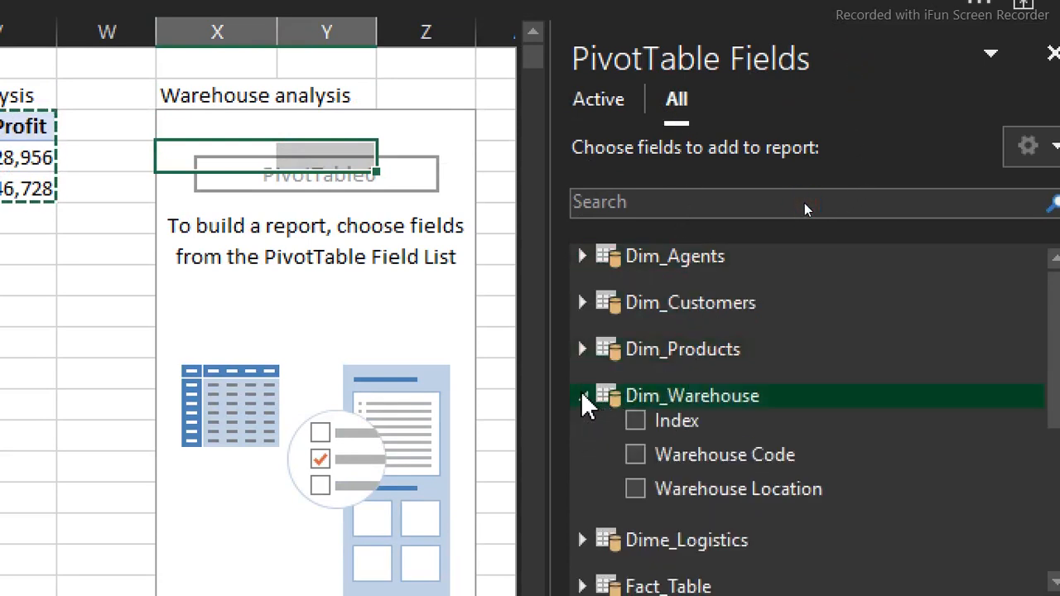
pyautogui.click(636, 488)
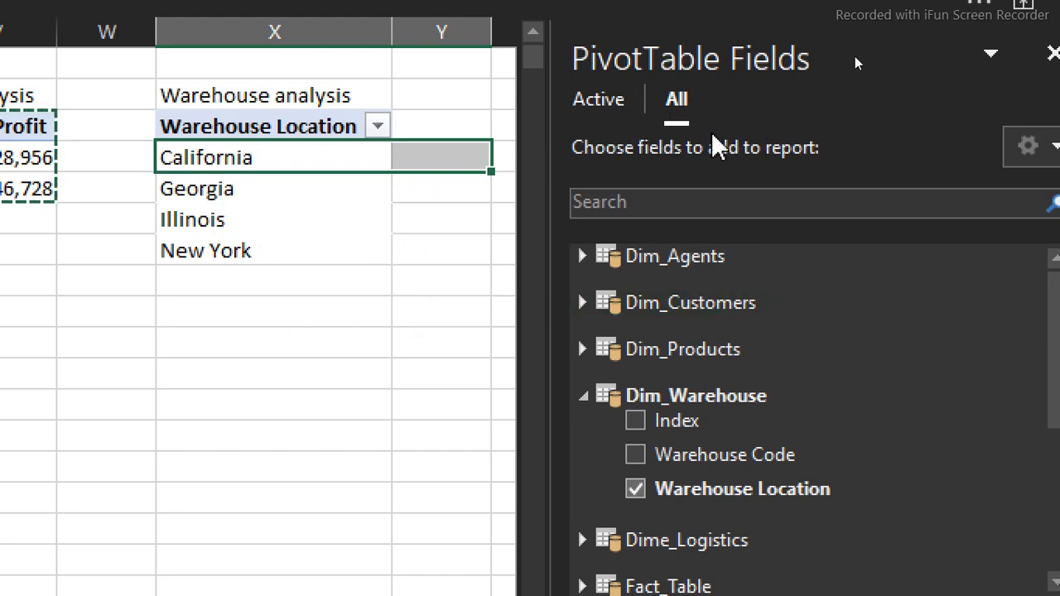
# - Add the Total QTY measure from Fact_Table to the warehouse pivot table's values
pyautogui.click(601, 103)
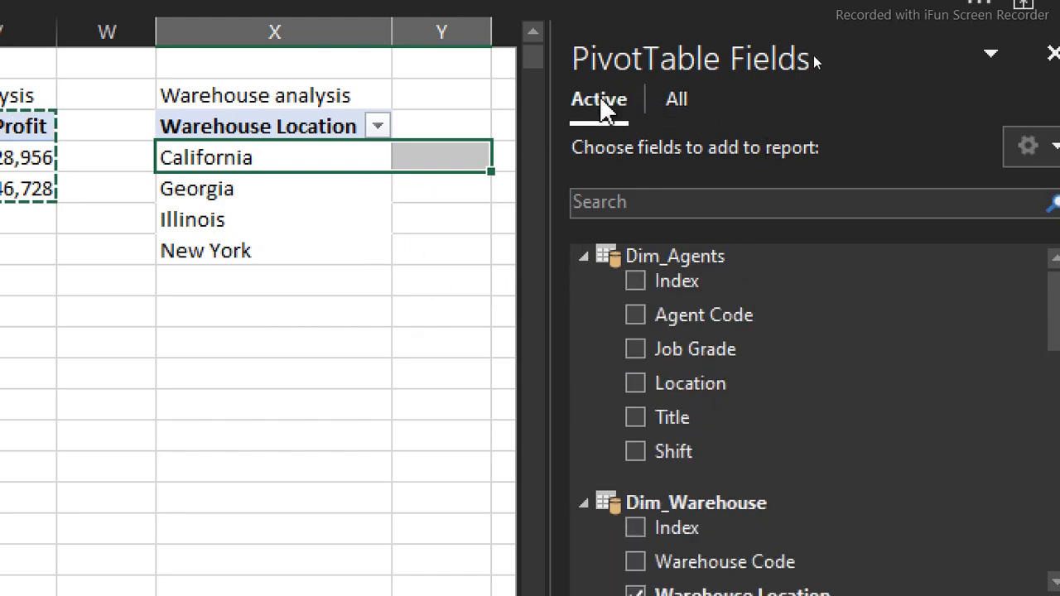
pyautogui.click(581, 259)
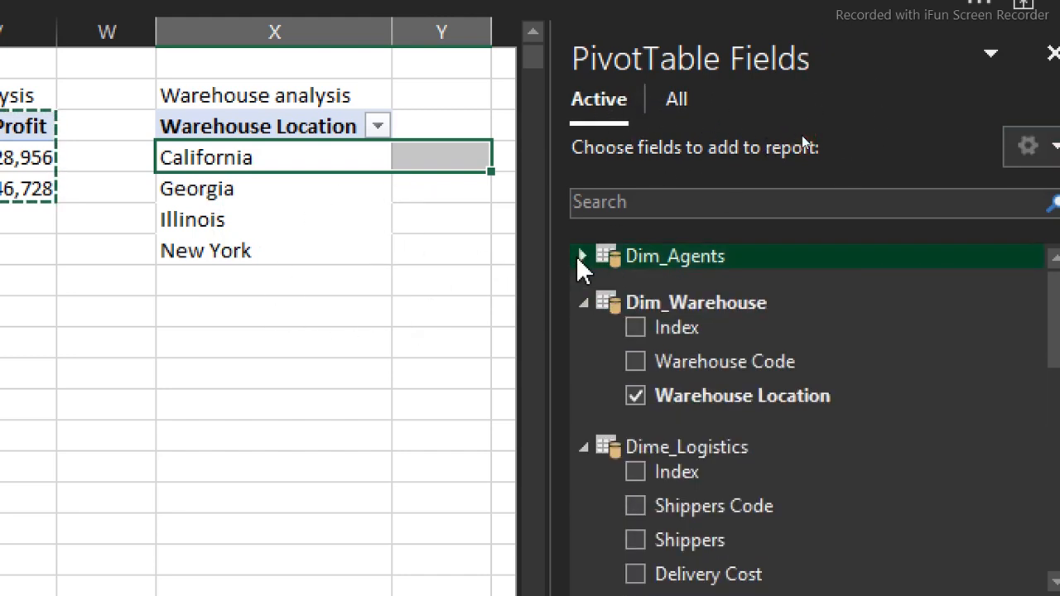
pyautogui.click(583, 303)
pyautogui.click(584, 351)
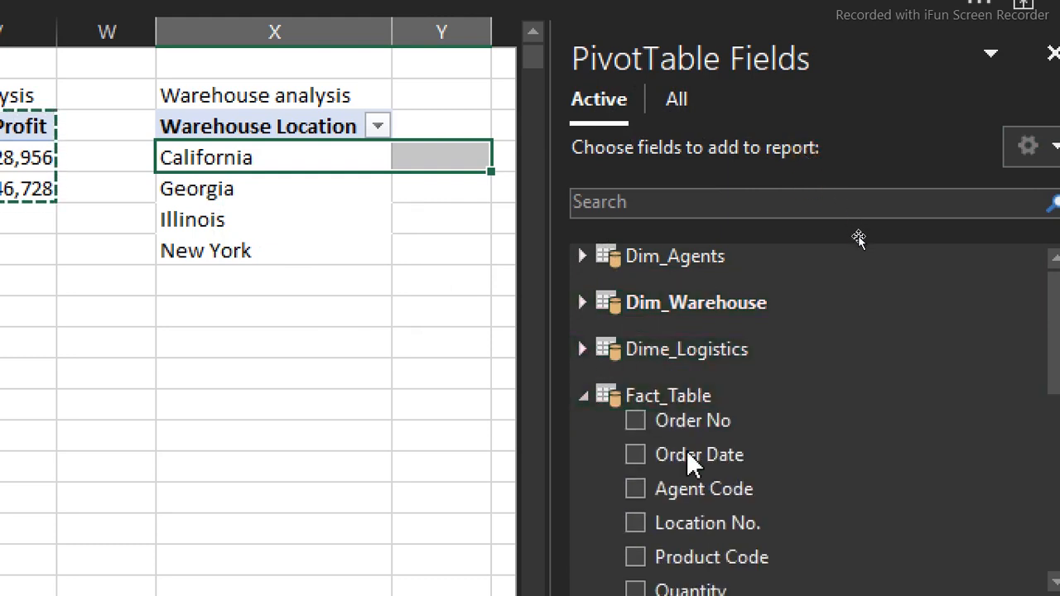
pyautogui.moveTo(1057, 300); pyautogui.dragTo(1058, 490)
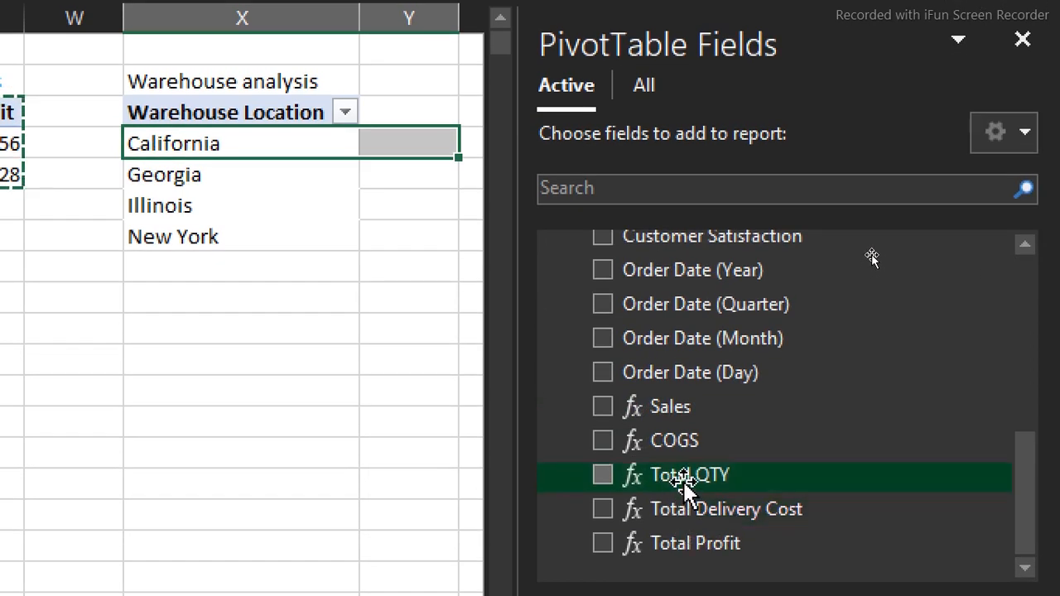
pyautogui.click(602, 475)
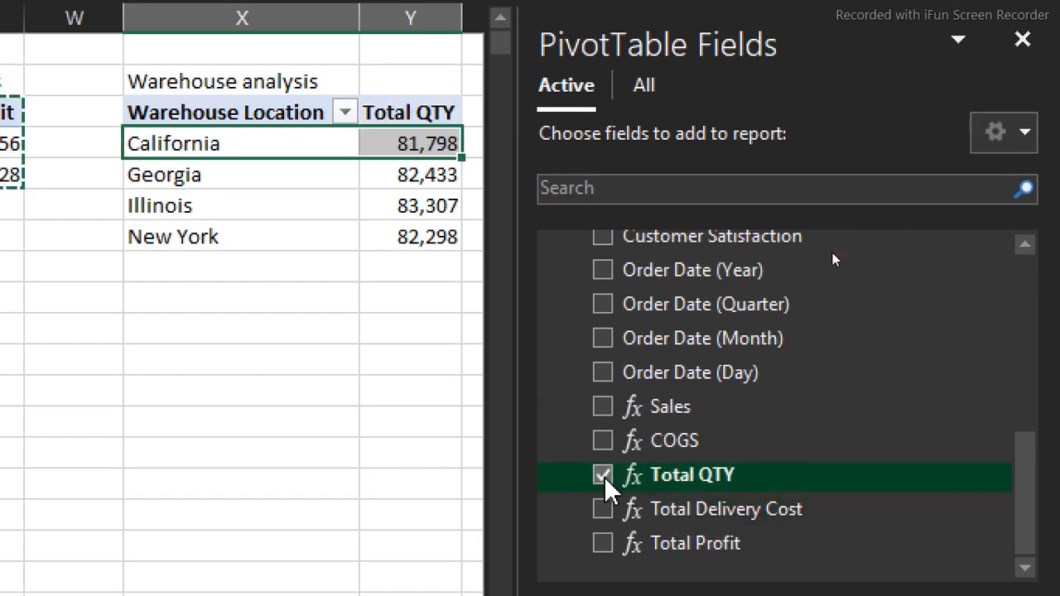
# - Try to insert a scatter chart directly from the warehouse pivot table
pyautogui.click(339, 206)
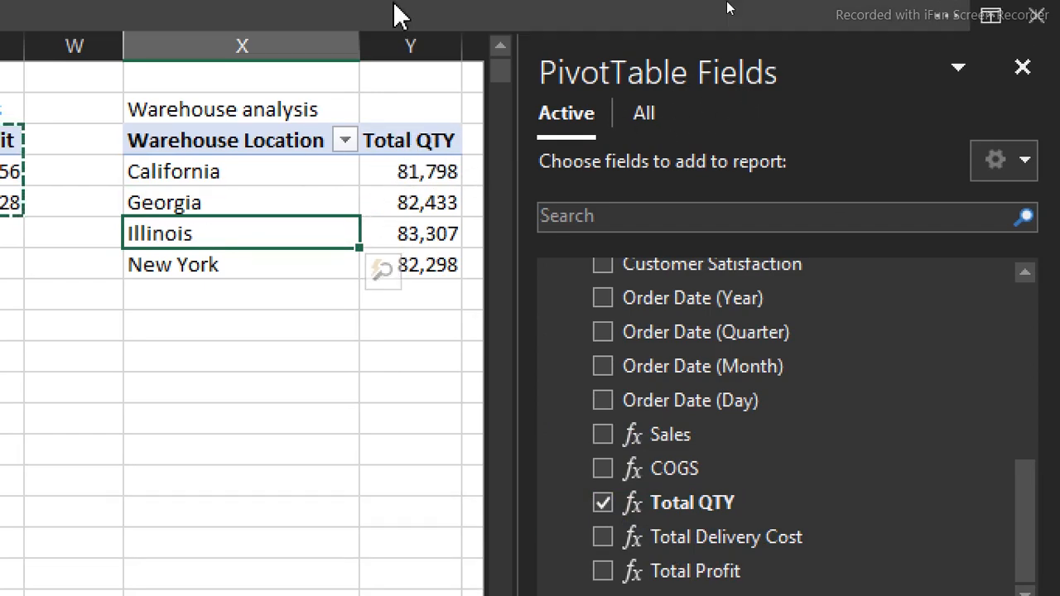
pyautogui.click(396, 8)
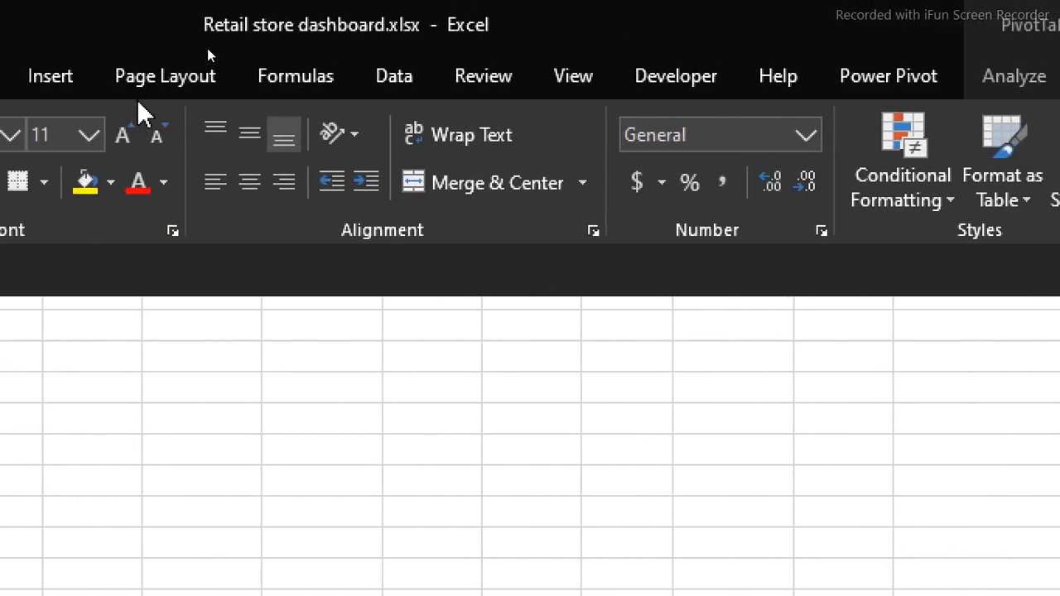
pyautogui.click(65, 76)
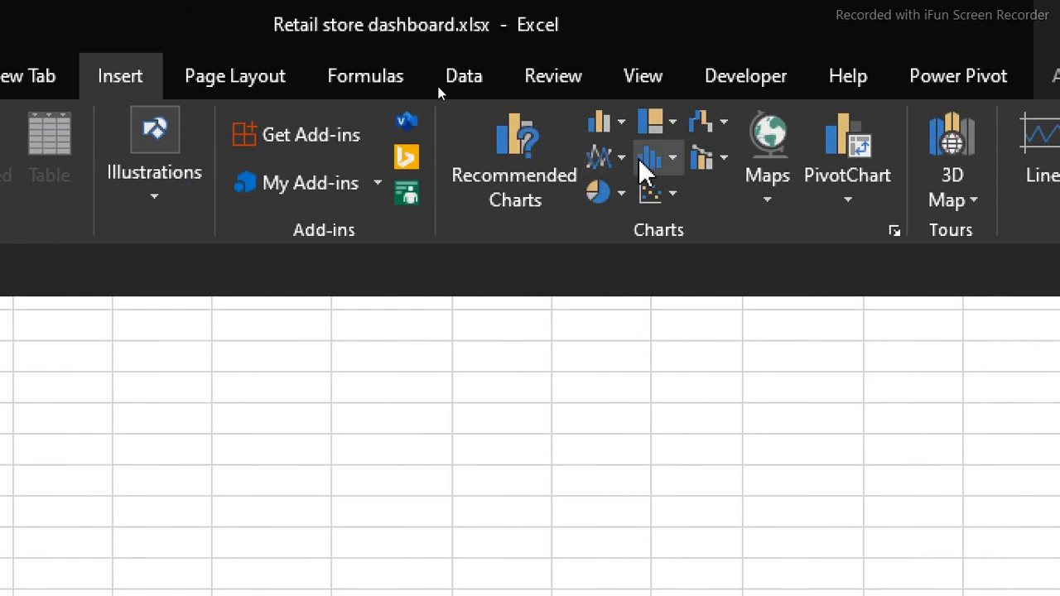
pyautogui.click(668, 196)
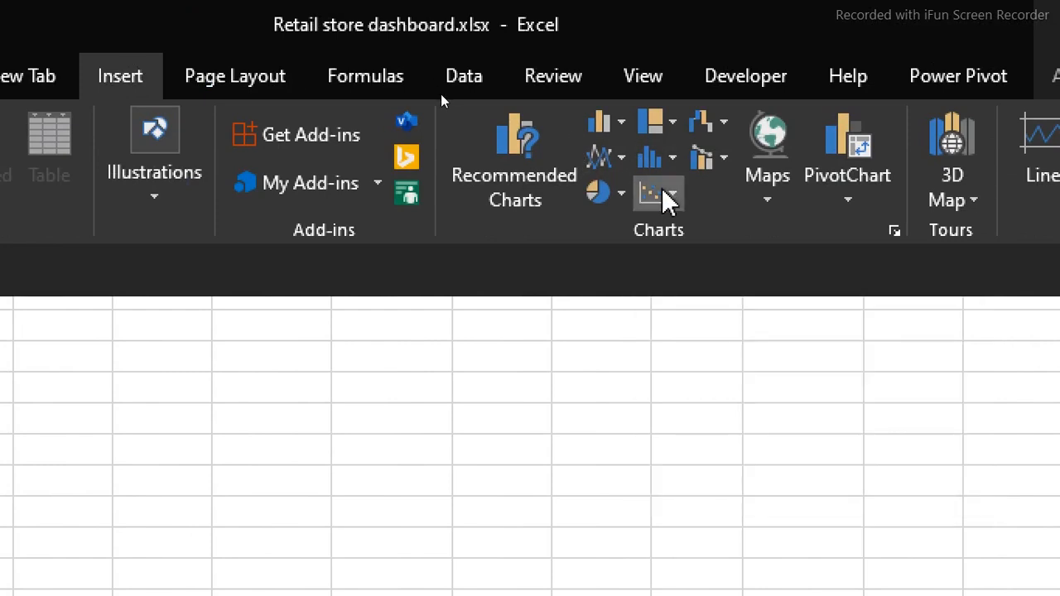
pyautogui.click(696, 300)
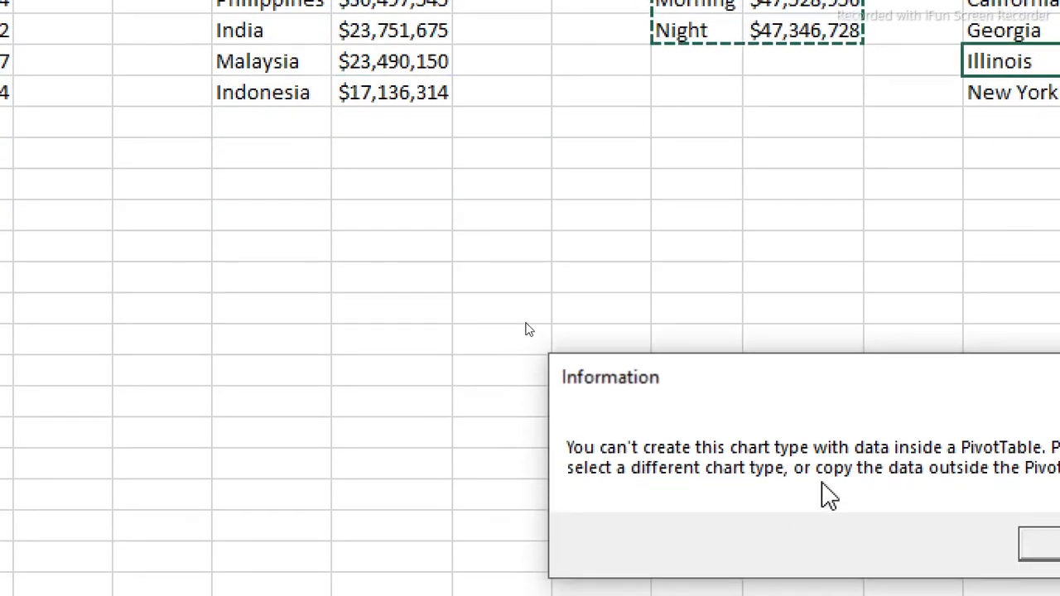
pyautogui.moveTo(825, 370); pyautogui.dragTo(448, 199)
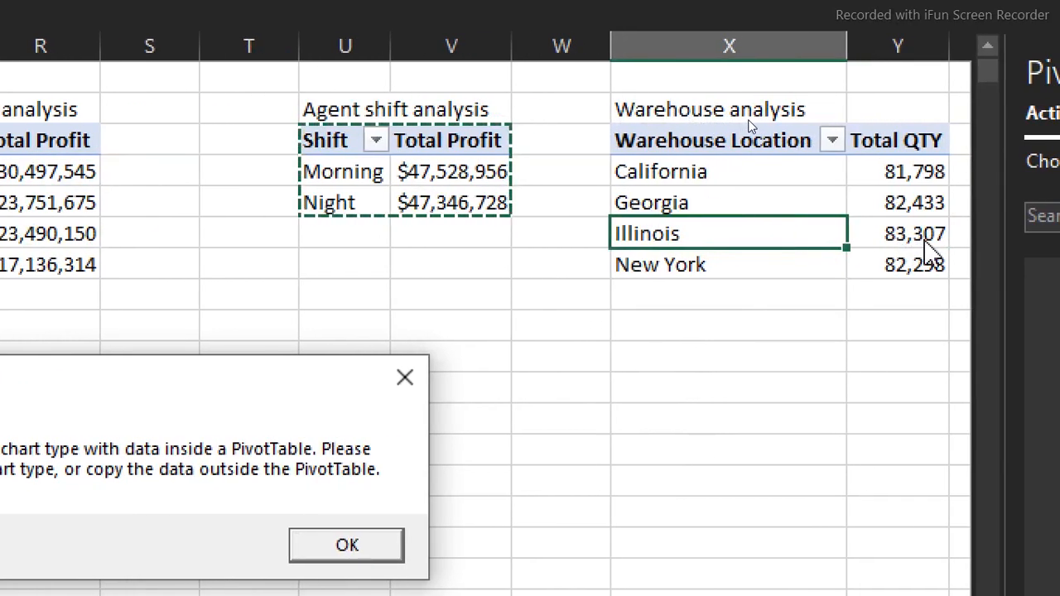
pyautogui.click(405, 377)
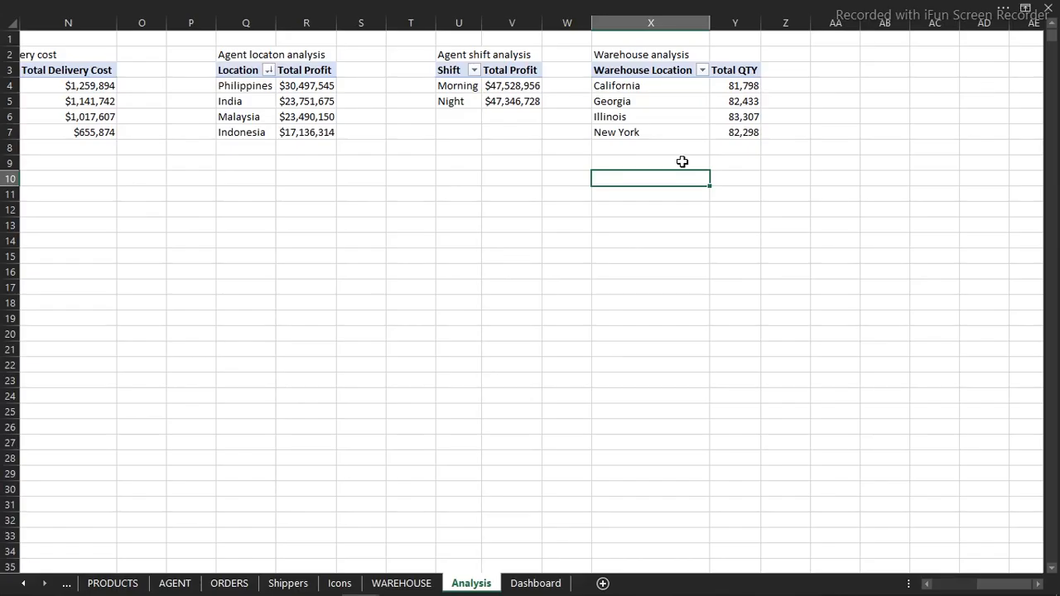
# - Copy the whole warehouse pivot table with its headers and paste it as plain values starting at cell X12
pyautogui.click(628, 71)
pyautogui.click(629, 166)
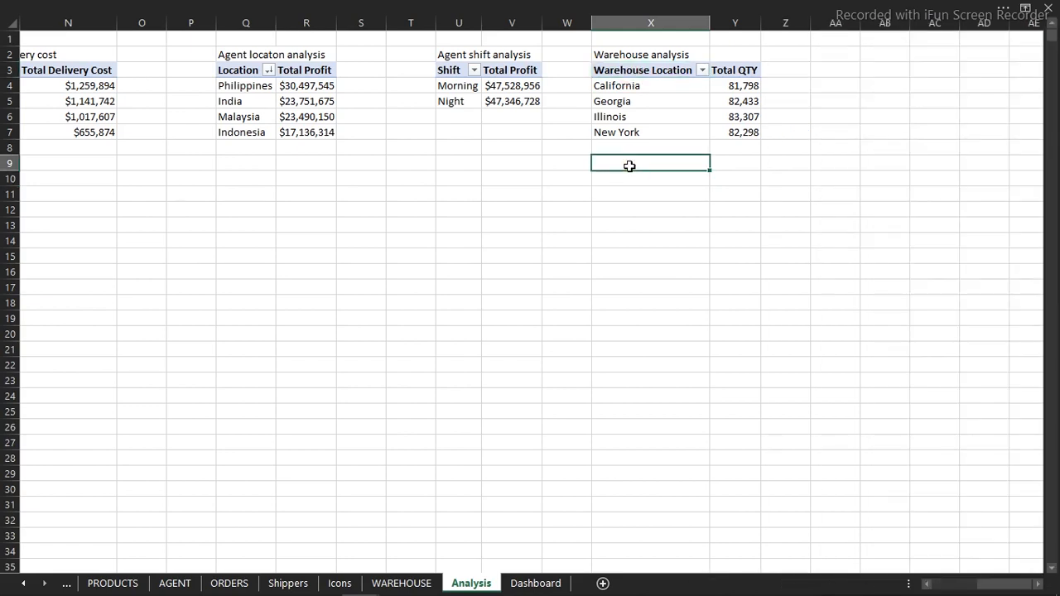
pyautogui.click(622, 76)
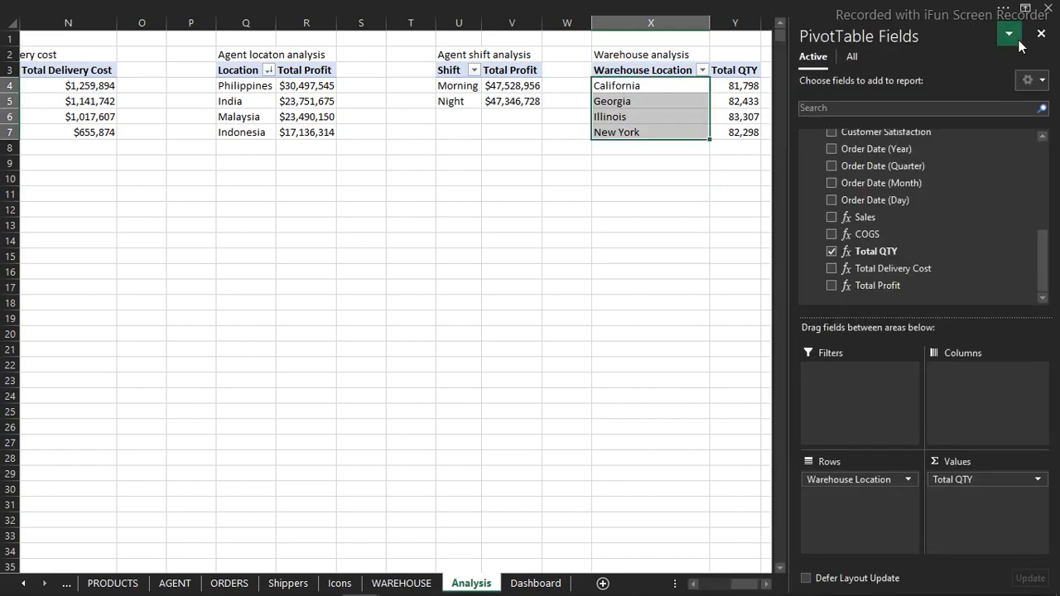
pyautogui.click(1042, 41)
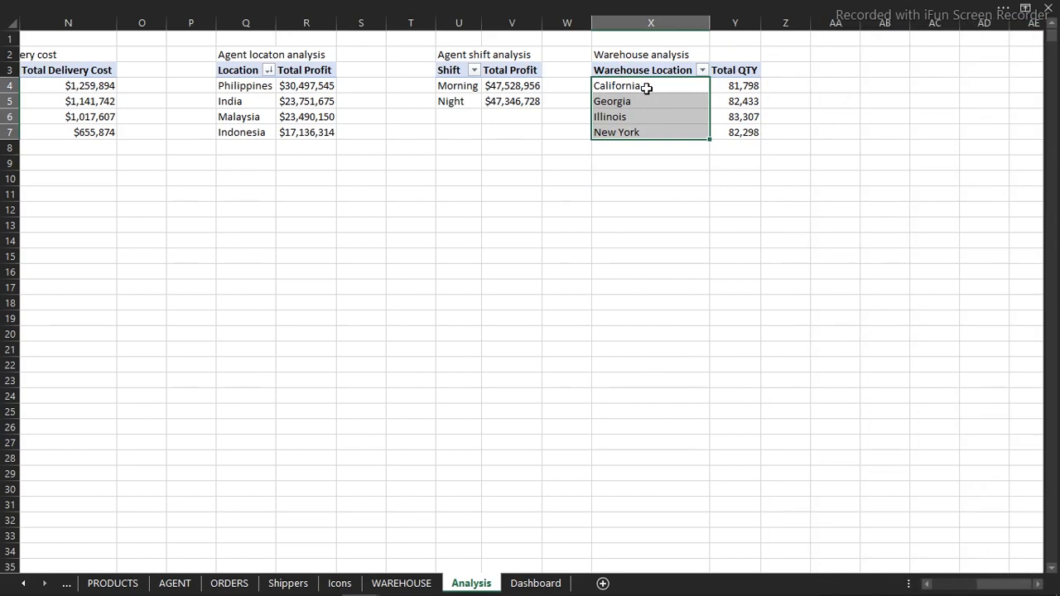
pyautogui.moveTo(638, 73); pyautogui.dragTo(728, 124)
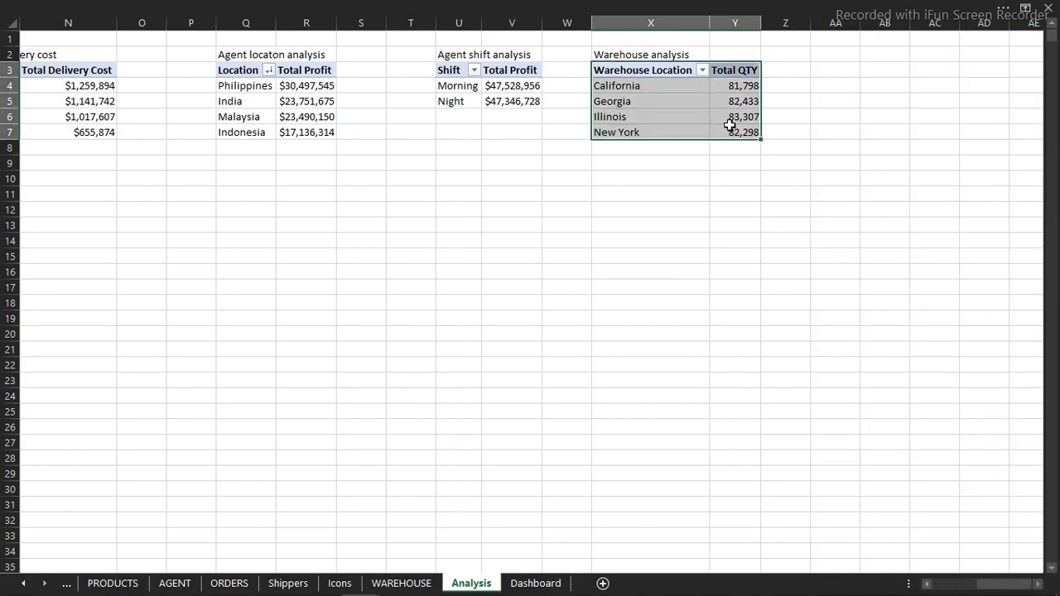
pyautogui.hotkey('ctrl', 'c')
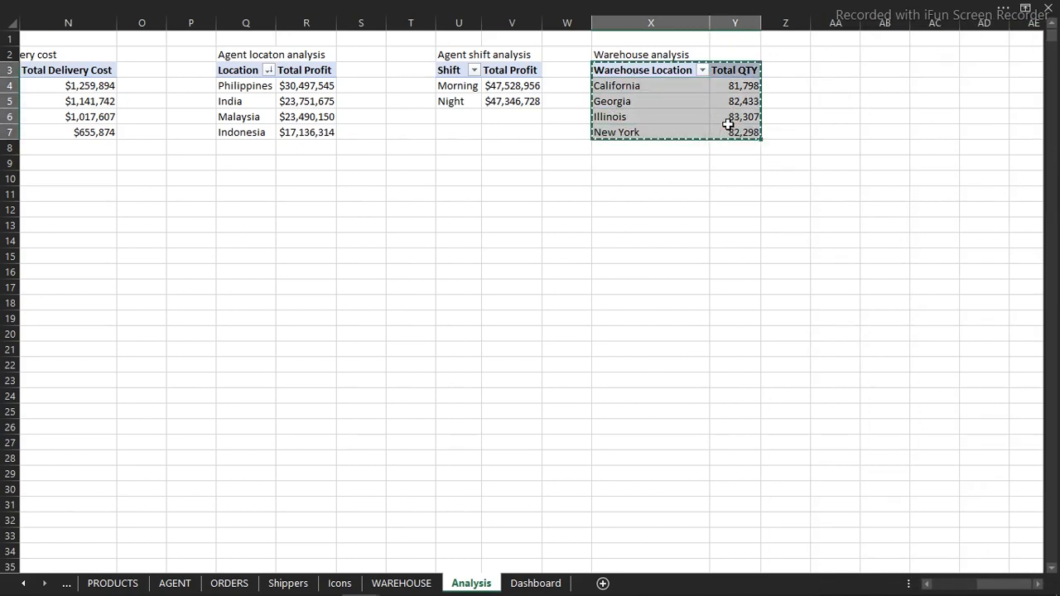
pyautogui.click(649, 207)
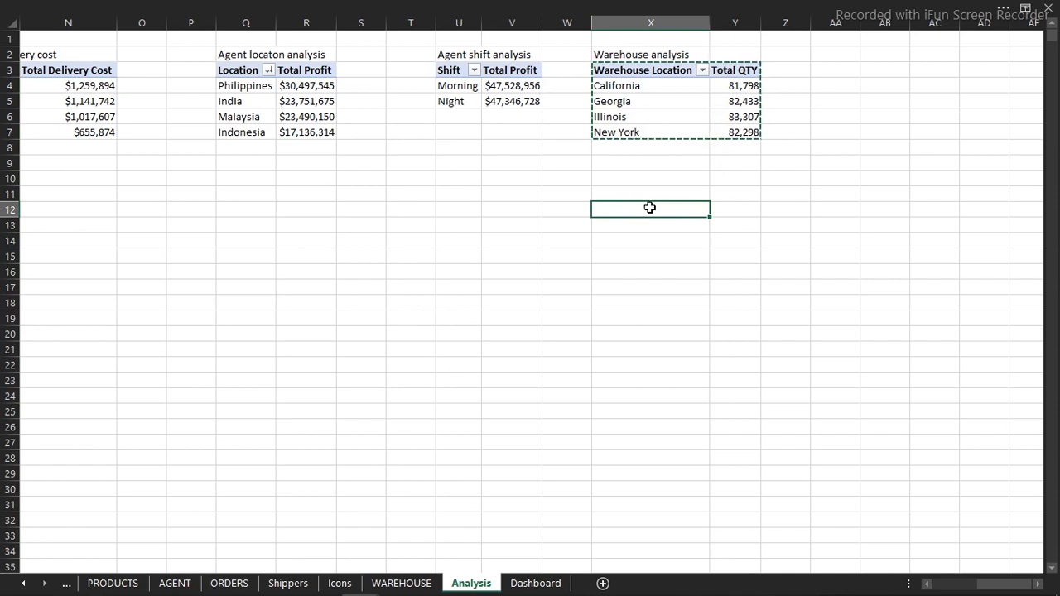
pyautogui.rightClick(650, 207)
pyautogui.click(702, 280)
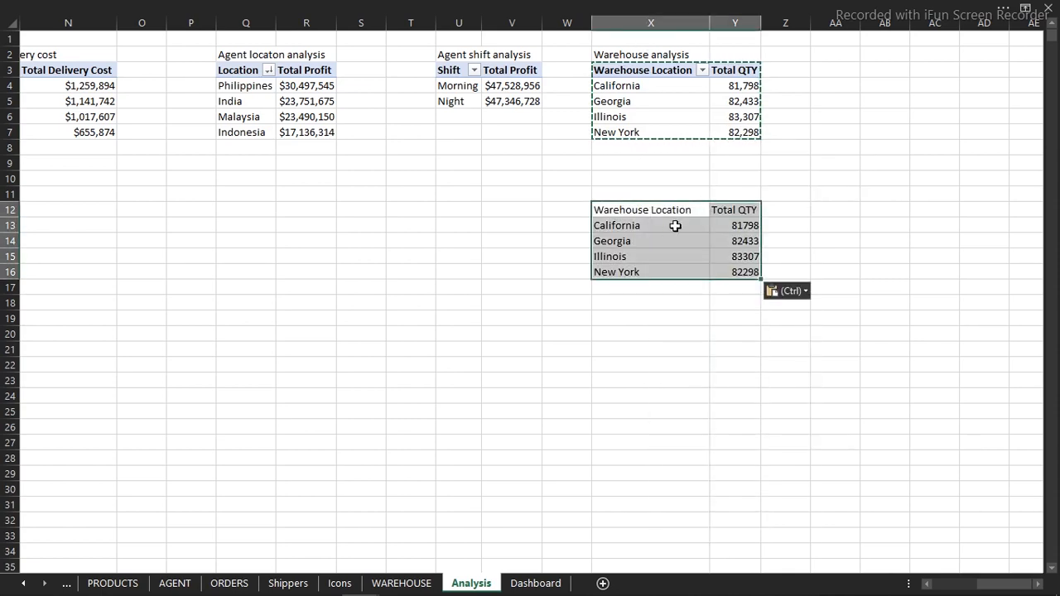
# - Insert a markers-only scatter chart from the pasted warehouse values and move it clear of the data, below the agent tables
pyautogui.click(482, 6)
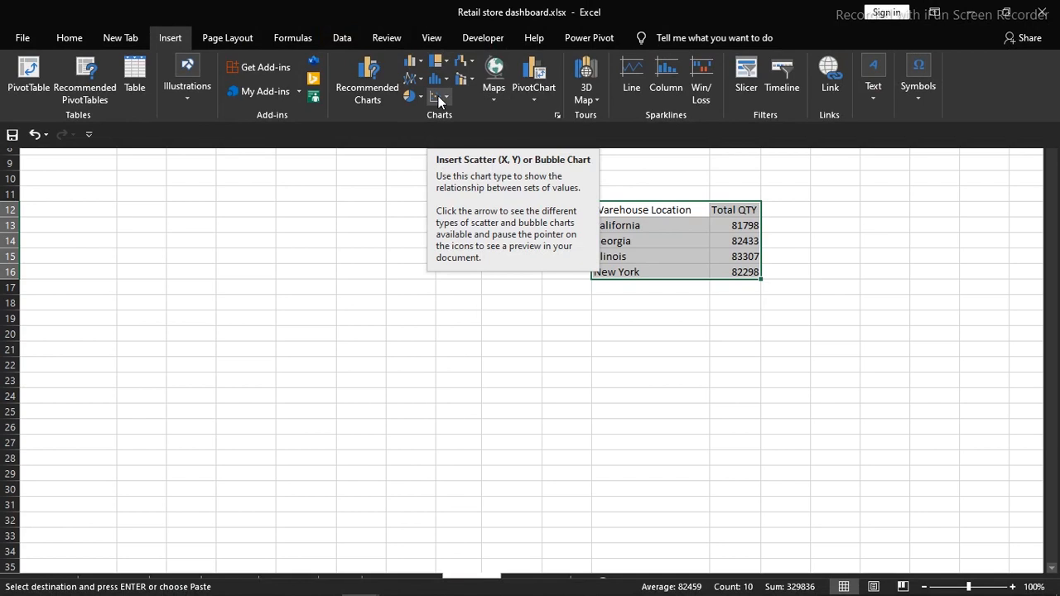
pyautogui.click(438, 96)
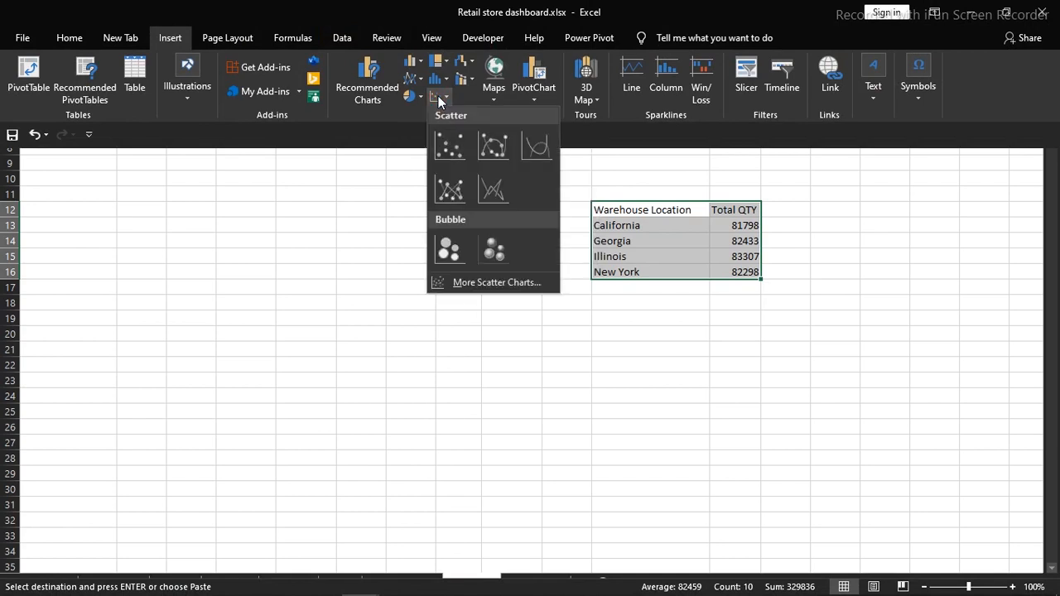
pyautogui.click(451, 146)
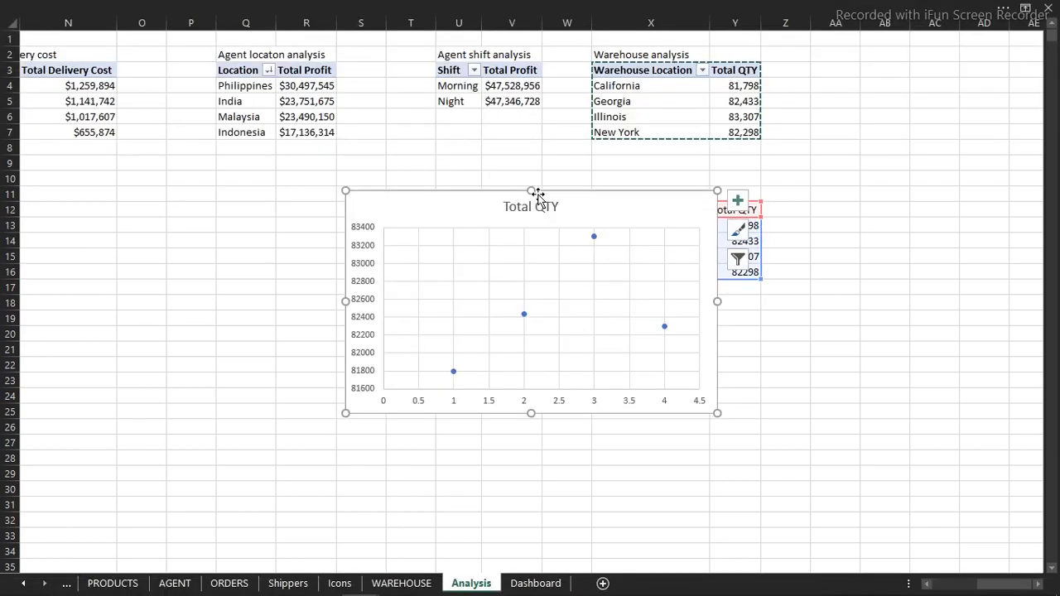
pyautogui.moveTo(568, 194); pyautogui.dragTo(386, 205)
# - Edit the Total QTY series in the scatter chart's data source, linking its series name to pivot header cell Y3
pyautogui.rightClick(412, 249)
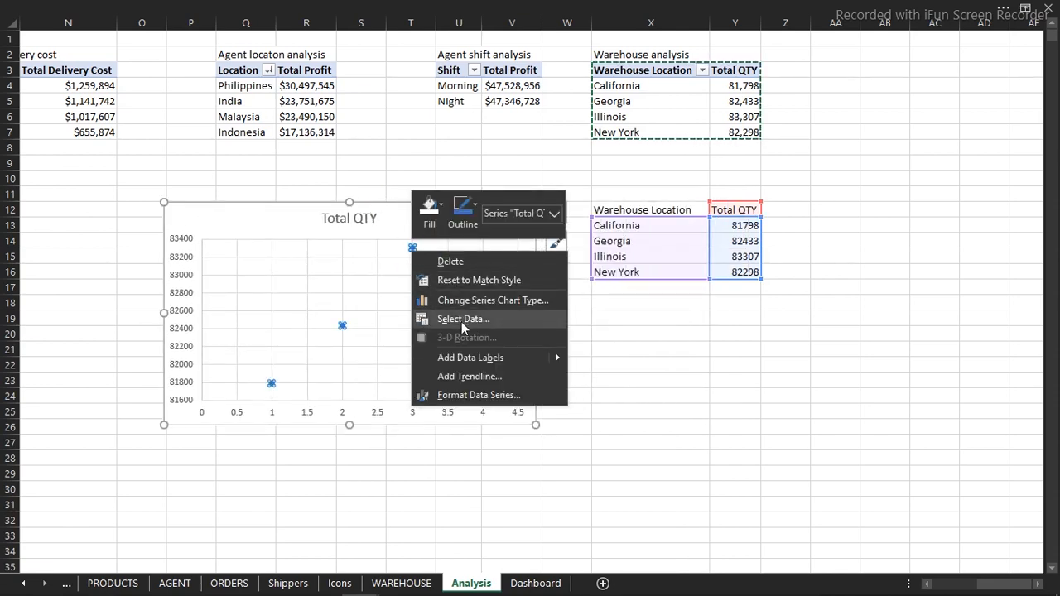
pyautogui.click(461, 320)
pyautogui.moveTo(367, 354); pyautogui.dragTo(937, 282)
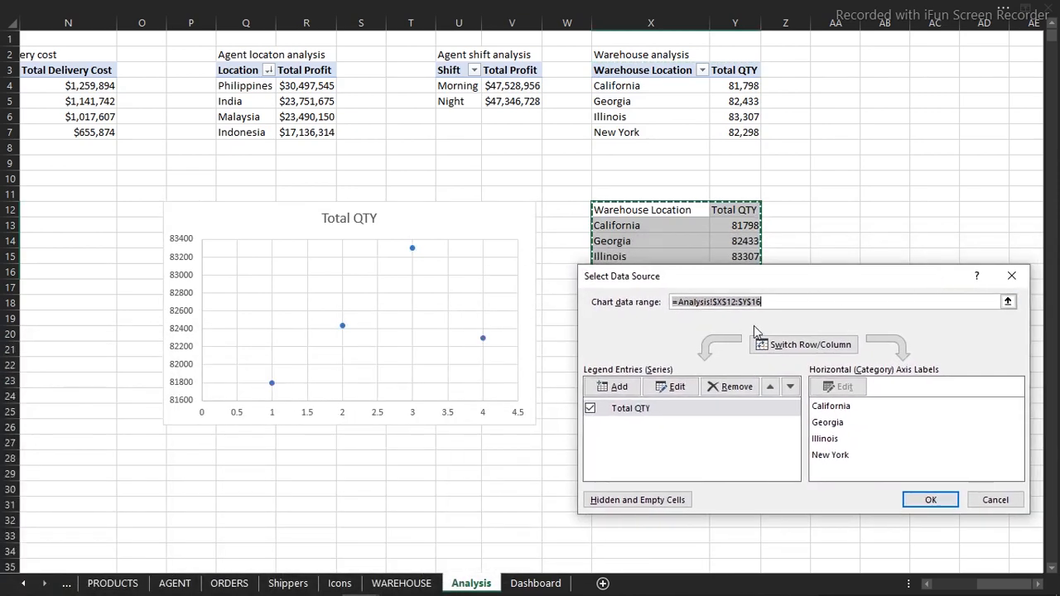
pyautogui.click(669, 388)
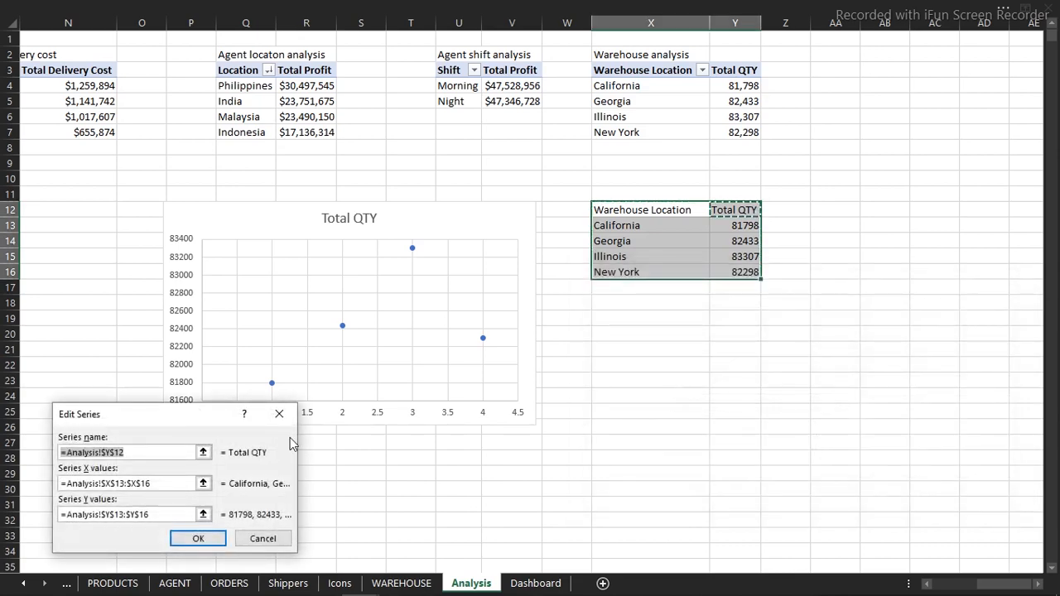
pyautogui.moveTo(183, 424); pyautogui.dragTo(792, 348)
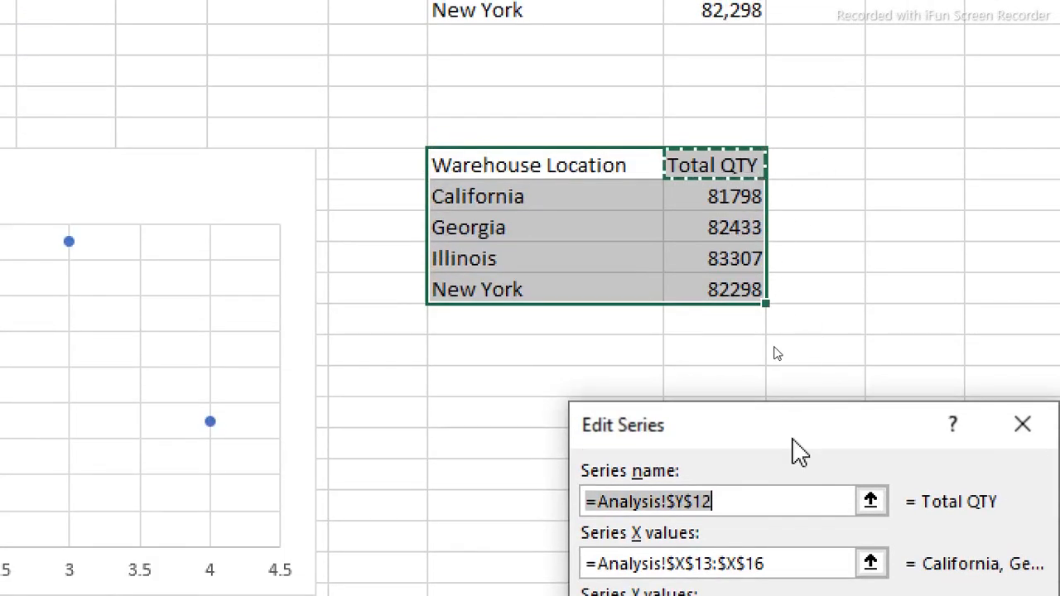
pyautogui.moveTo(799, 451); pyautogui.dragTo(286, 78)
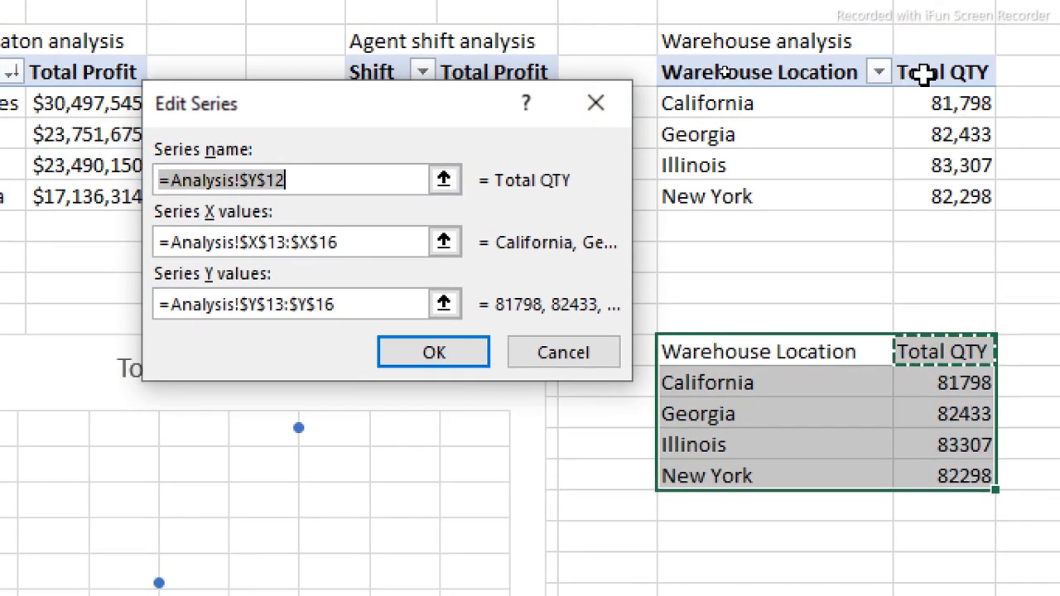
pyautogui.click(942, 58)
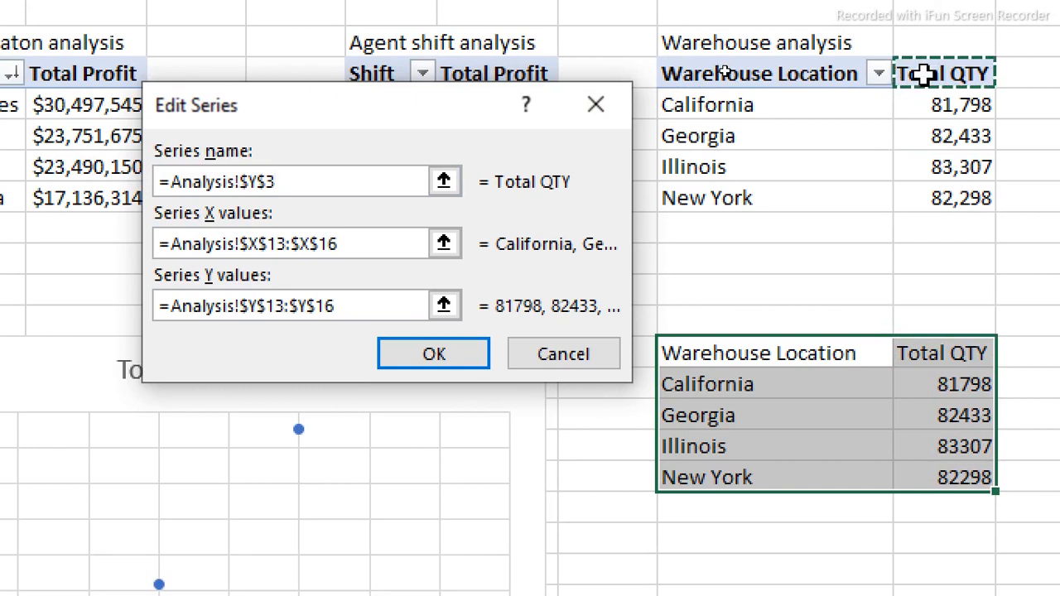
# - Replace the series X values with the pivot table's warehouse locations in X4:X7
pyautogui.click(350, 243)
pyautogui.moveTo(357, 241); pyautogui.dragTo(151, 249)
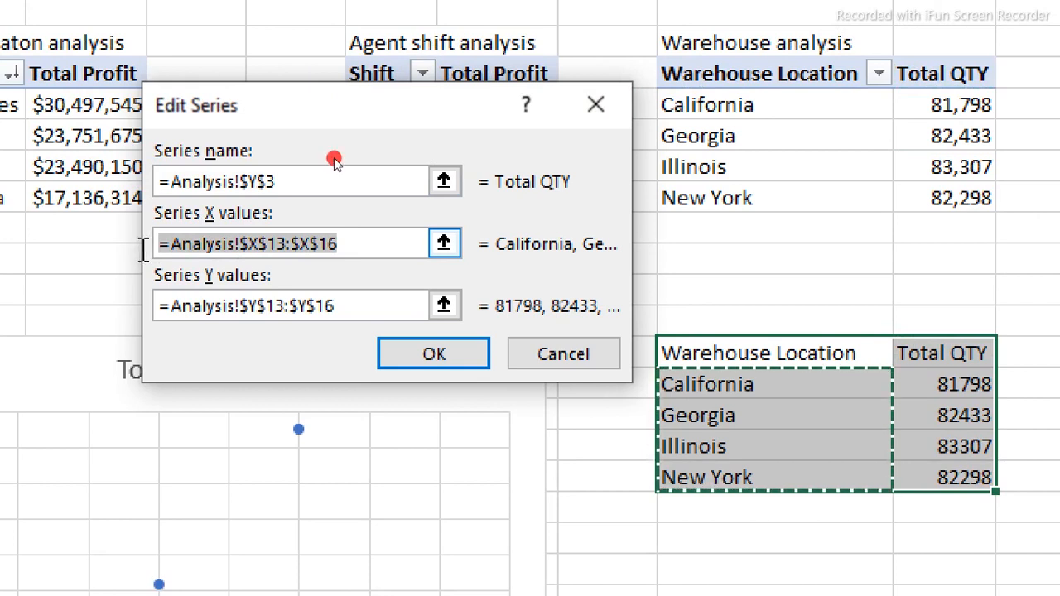
pyautogui.press('BackSpace')
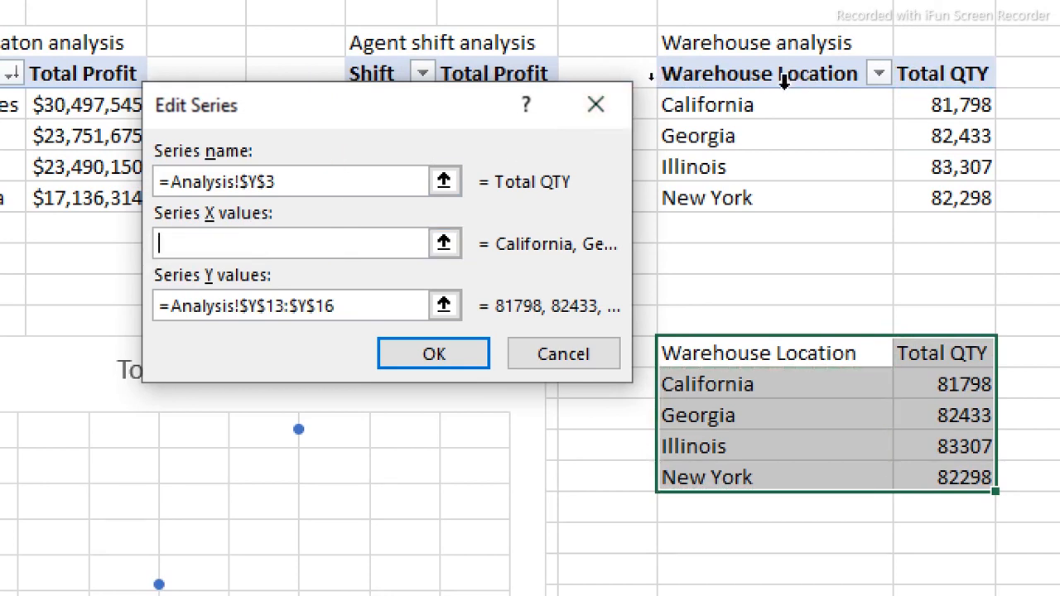
pyautogui.moveTo(754, 104); pyautogui.dragTo(800, 194)
# - Replace the series Y values with the pivot table's quantities in Y4:Y7 and apply the data source changes
pyautogui.click(372, 303)
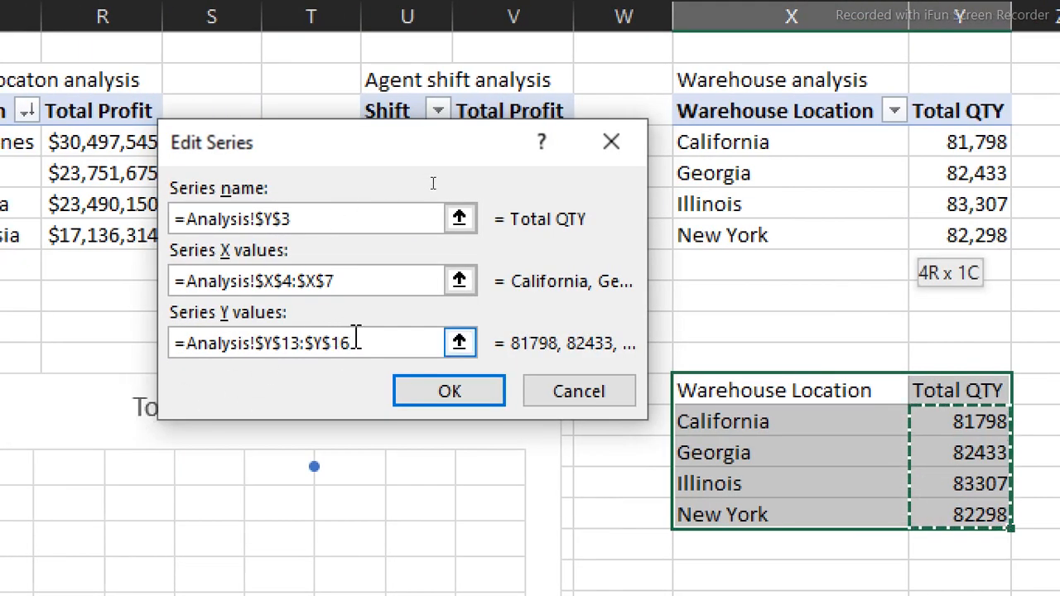
pyautogui.moveTo(356, 340); pyautogui.dragTo(106, 361)
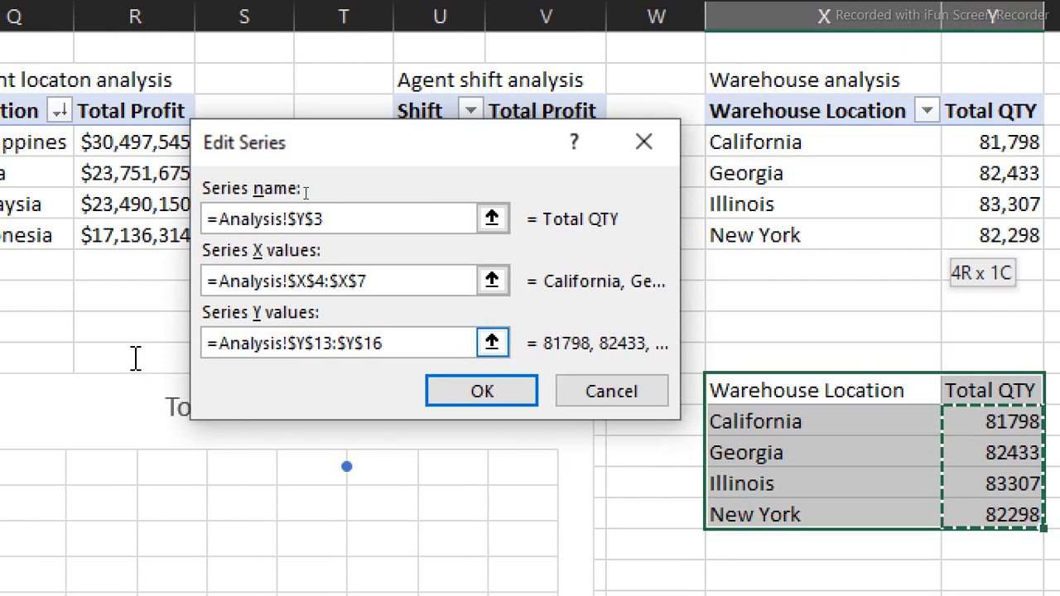
pyautogui.press('BackSpace')
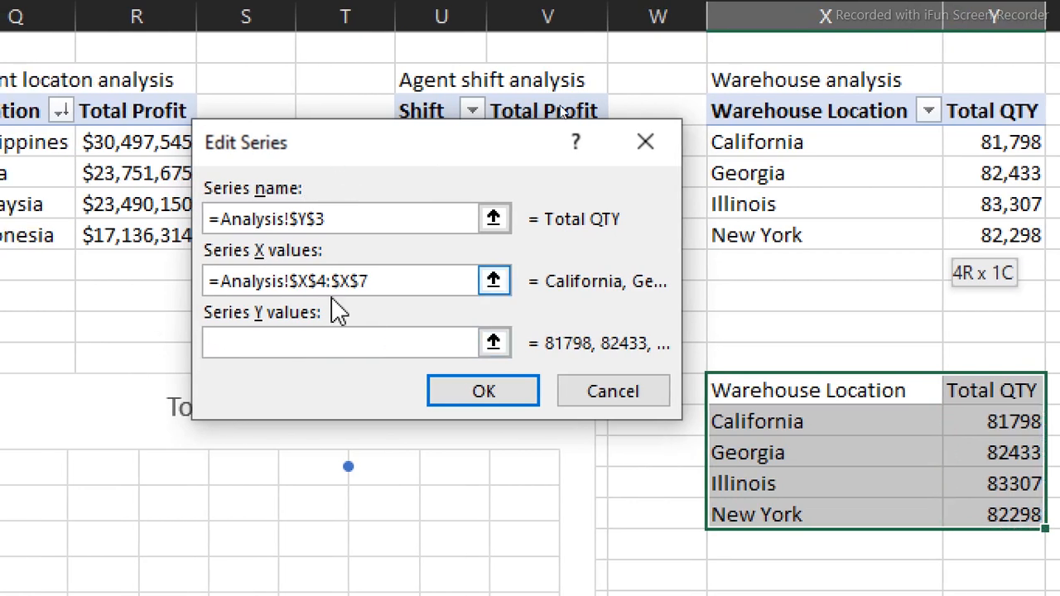
pyautogui.moveTo(974, 134); pyautogui.dragTo(1005, 232)
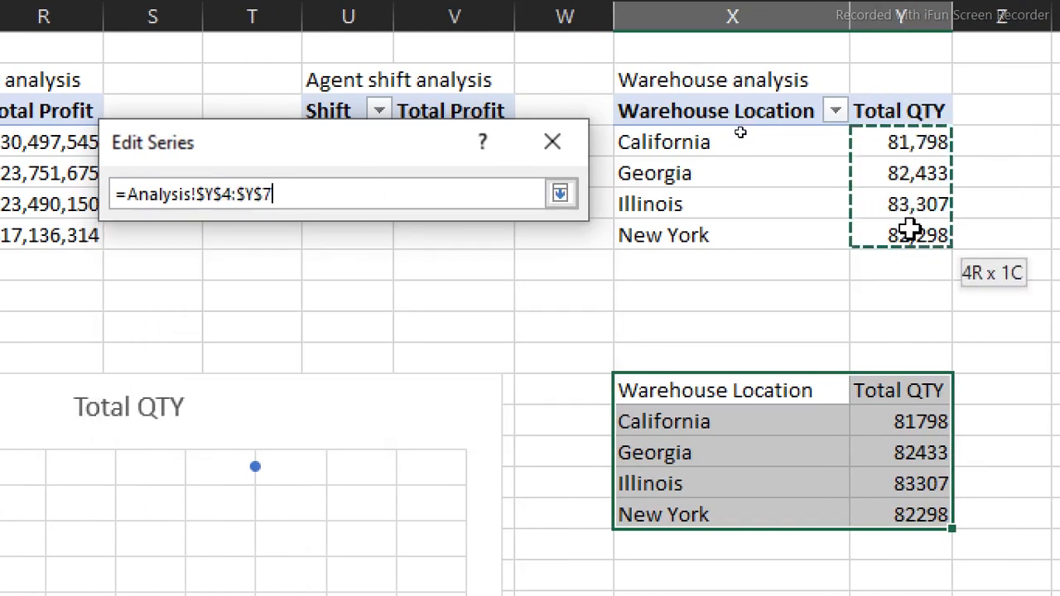
pyautogui.moveTo(909, 232); pyautogui.dragTo(914, 237)
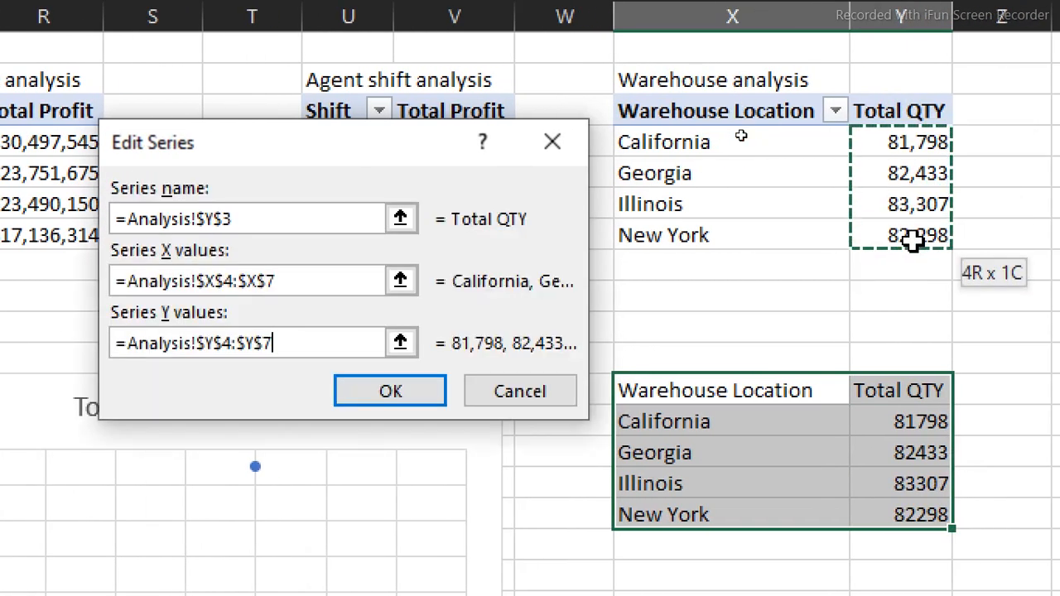
pyautogui.click(408, 390)
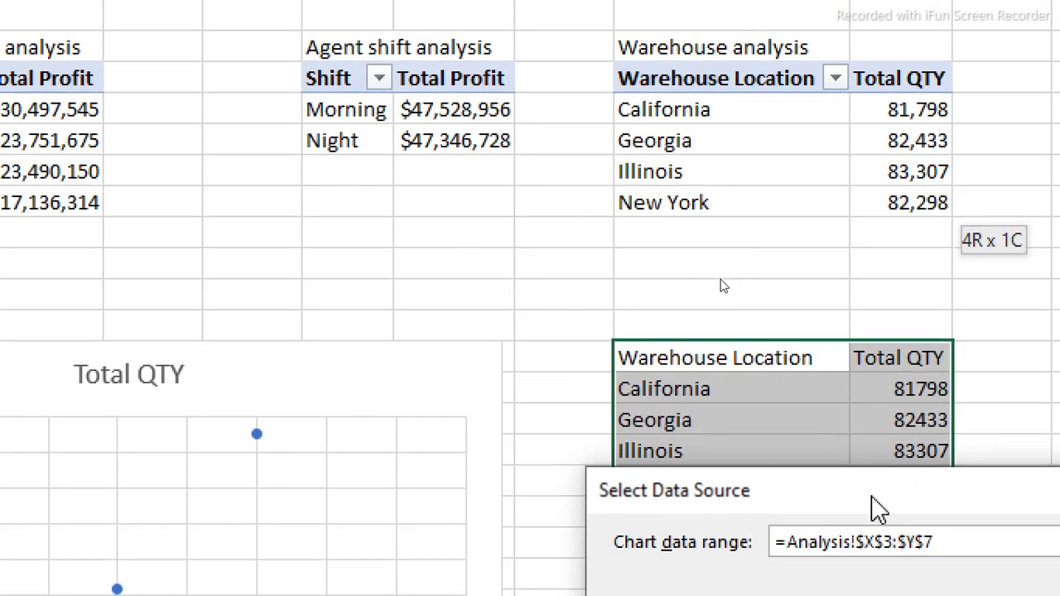
pyautogui.moveTo(877, 507); pyautogui.dragTo(355, 232)
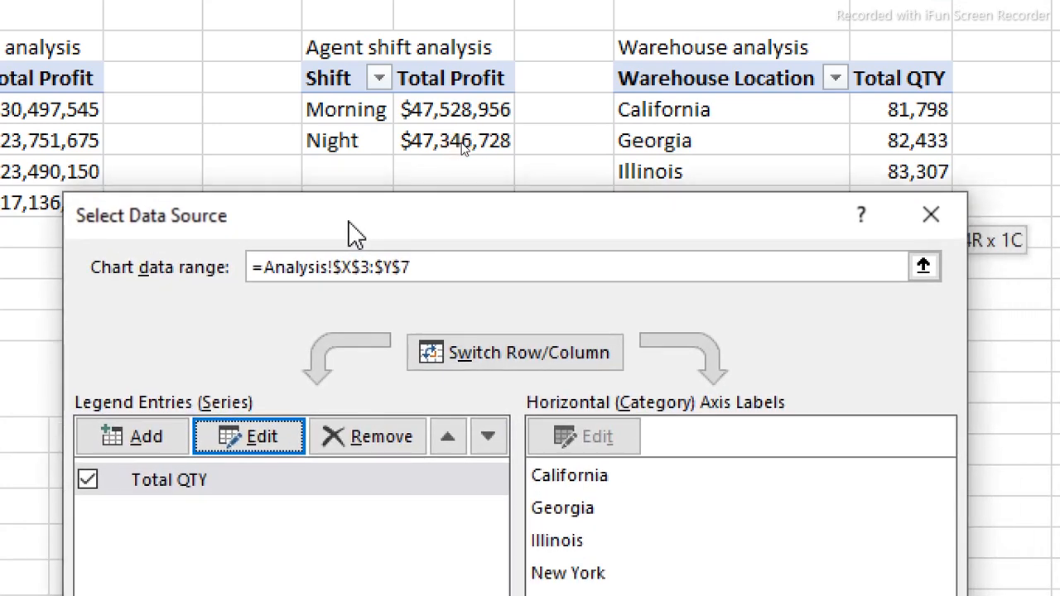
pyautogui.click(433, 267)
pyautogui.moveTo(580, 222); pyautogui.dragTo(627, 73)
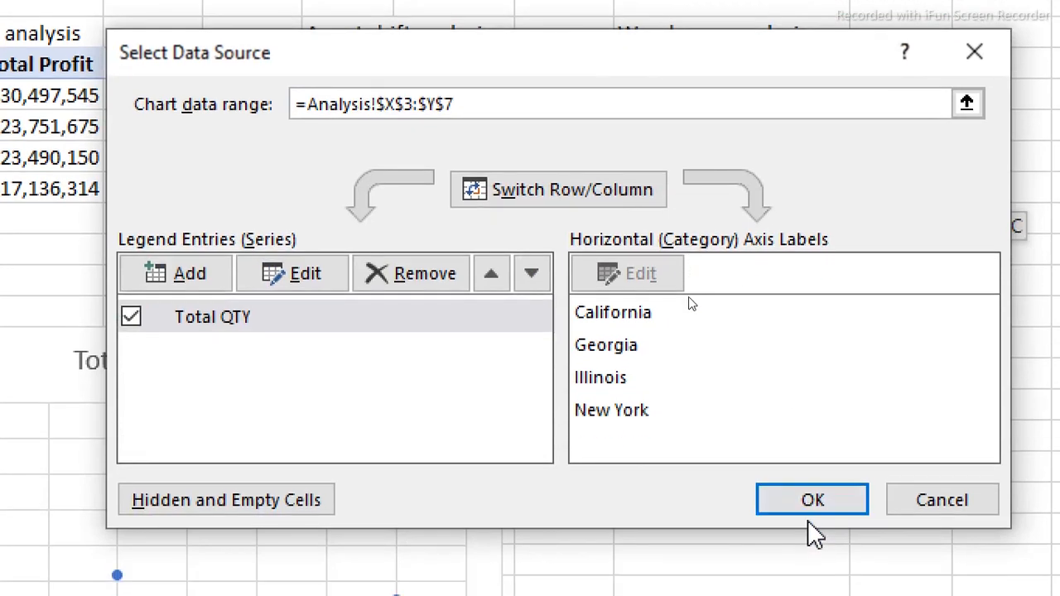
pyautogui.click(812, 530)
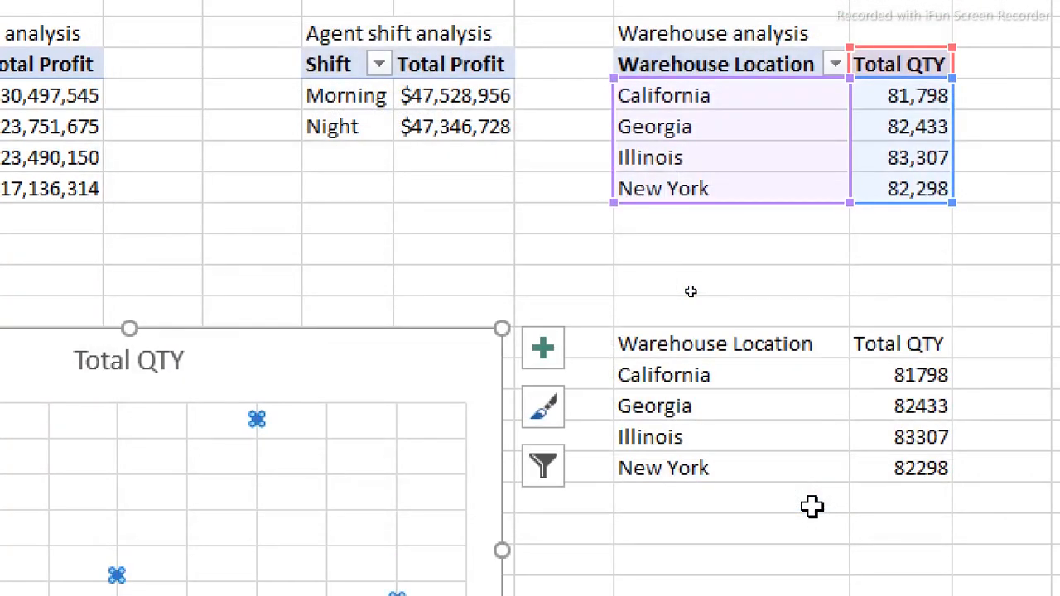
# - Delete the pasted copy of the warehouse data in X12:Y16
pyautogui.click(648, 334)
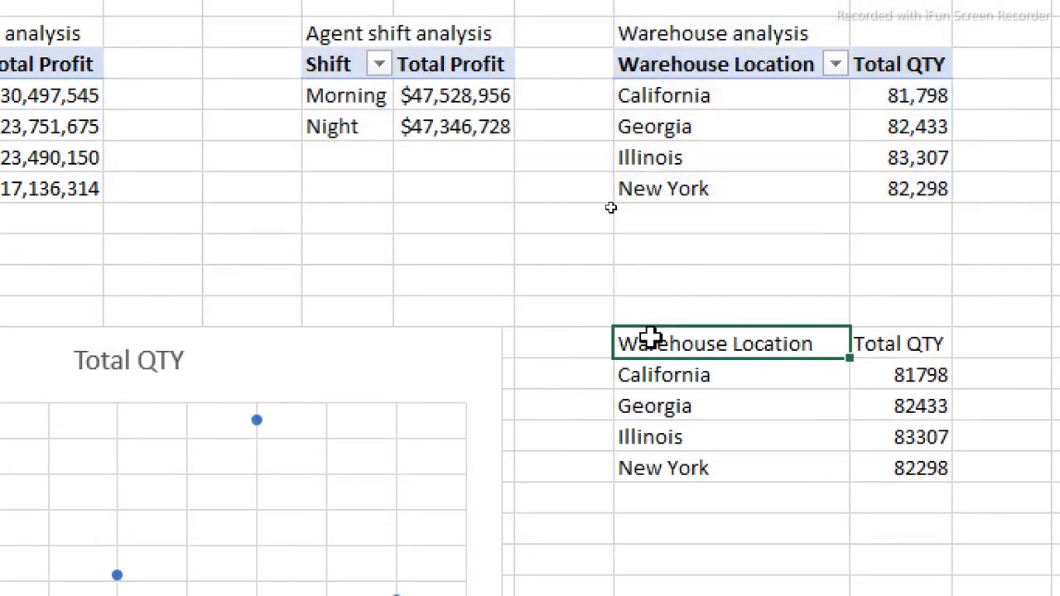
pyautogui.moveTo(655, 342); pyautogui.dragTo(1059, 458)
pyautogui.moveTo(928, 458); pyautogui.dragTo(726, 417)
pyautogui.moveTo(722, 447); pyautogui.dragTo(724, 461)
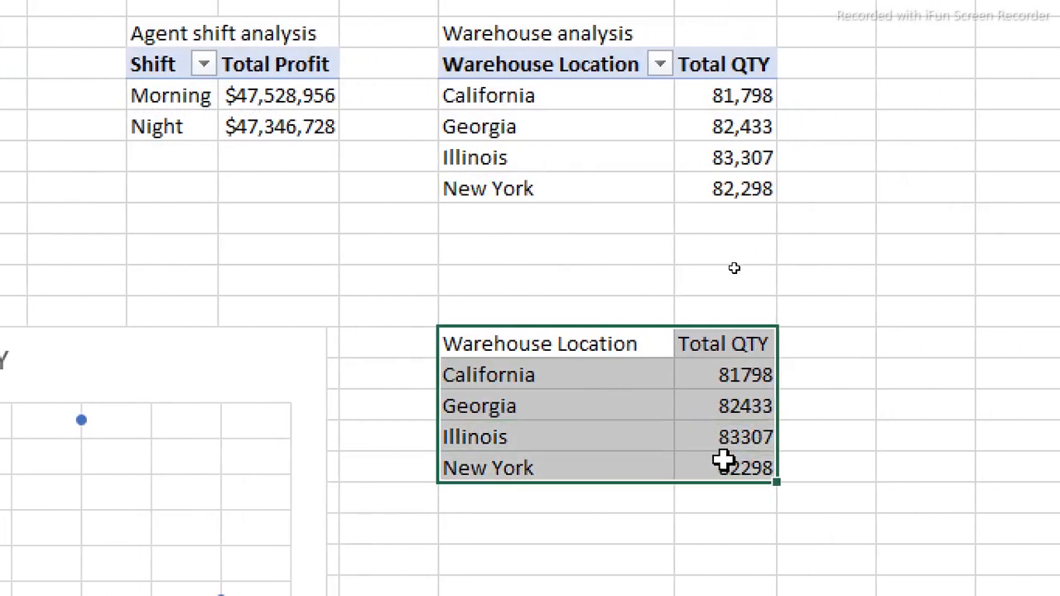
pyautogui.press('Delete')
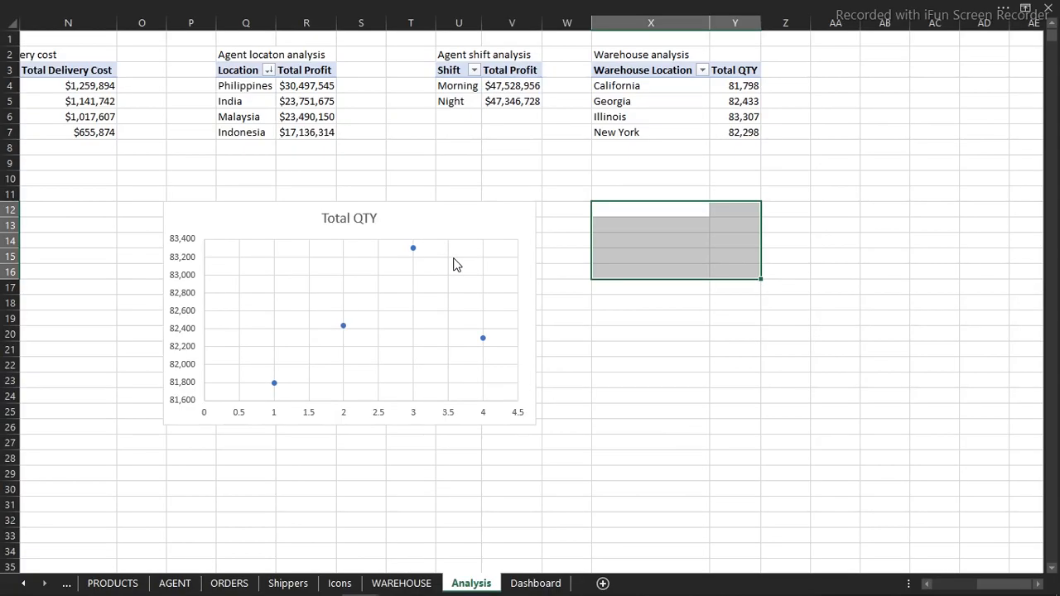
# - Delete the Total QTY title from the scatter chart
pyautogui.click(386, 219)
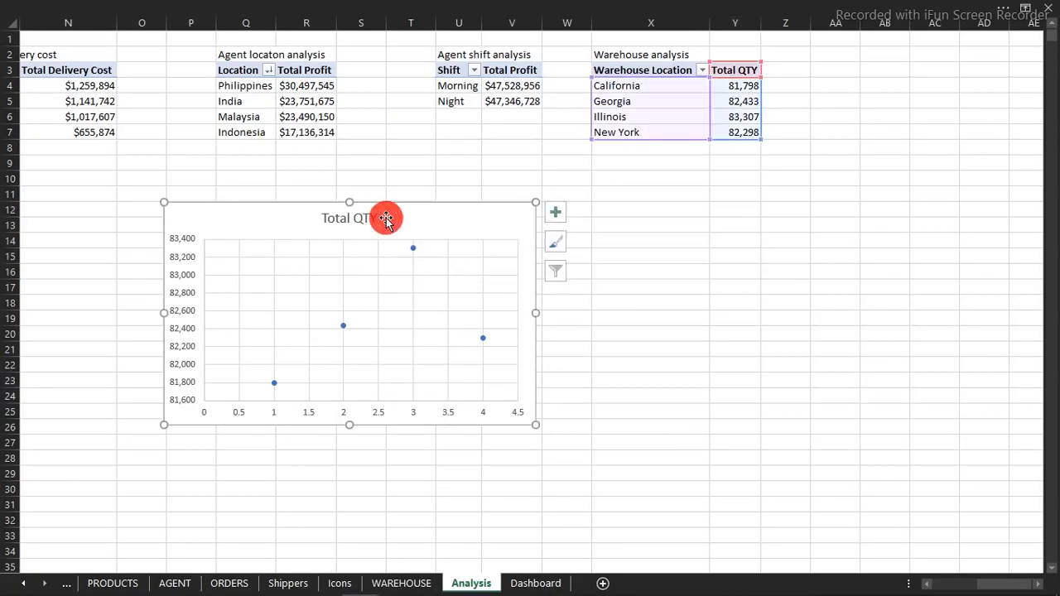
pyautogui.click(338, 218)
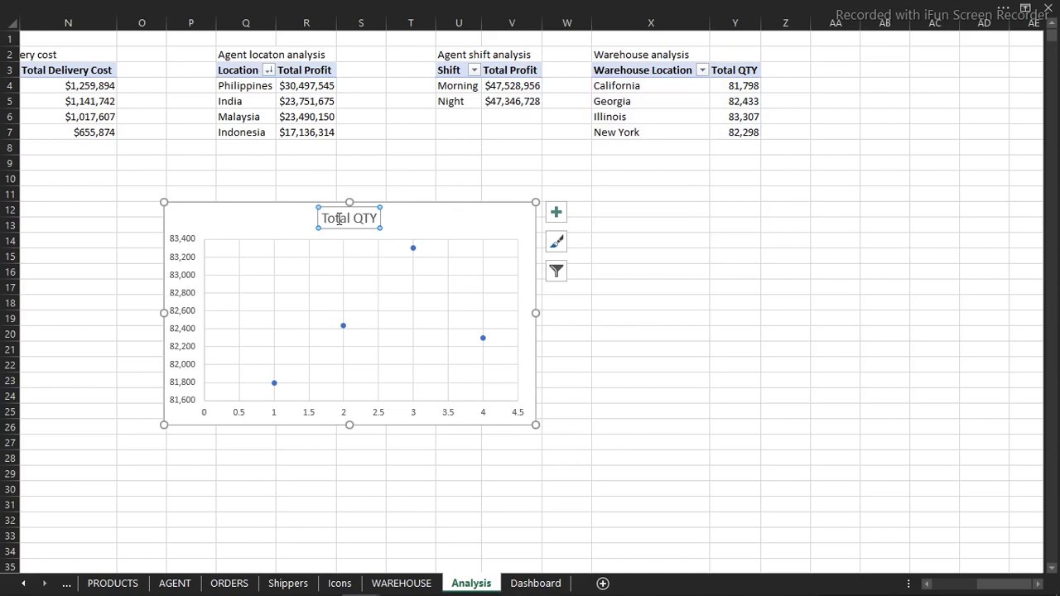
pyautogui.press('Delete')
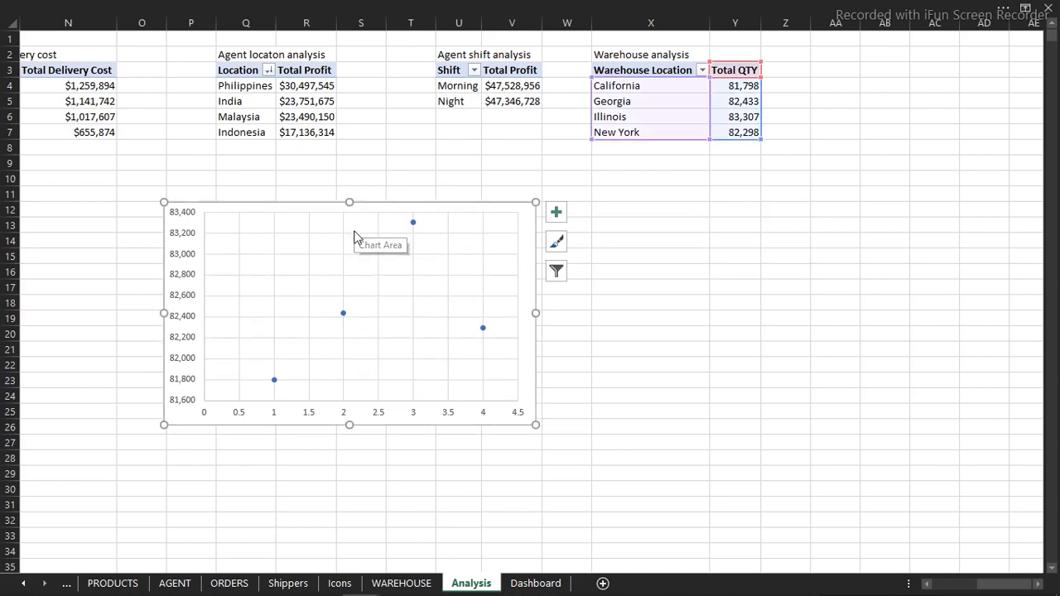
# - Remove the axes and gridlines from the scatter chart so only the data points remain
pyautogui.click(183, 282)
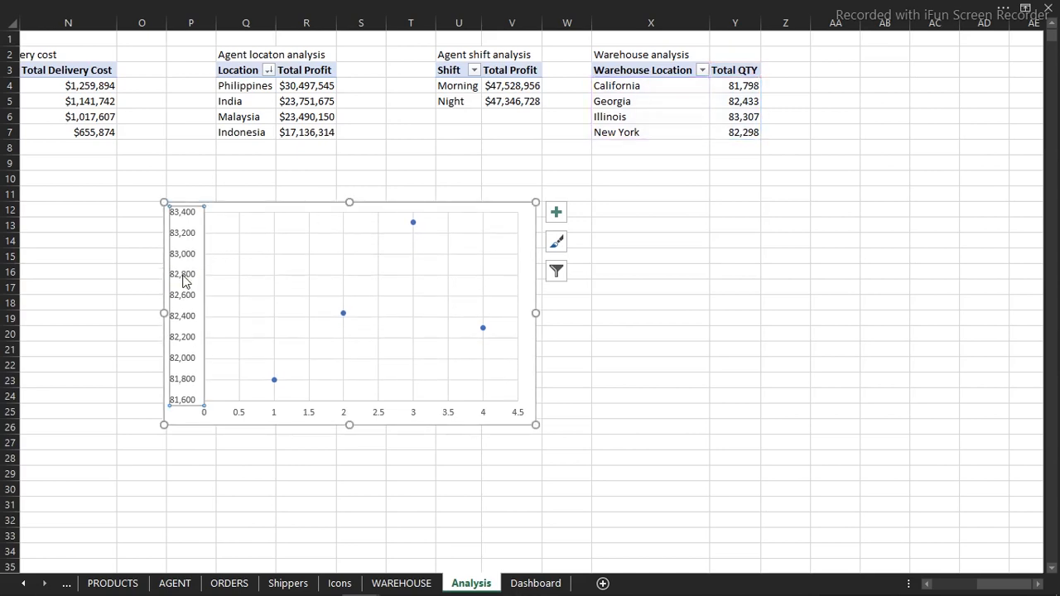
pyautogui.click(556, 212)
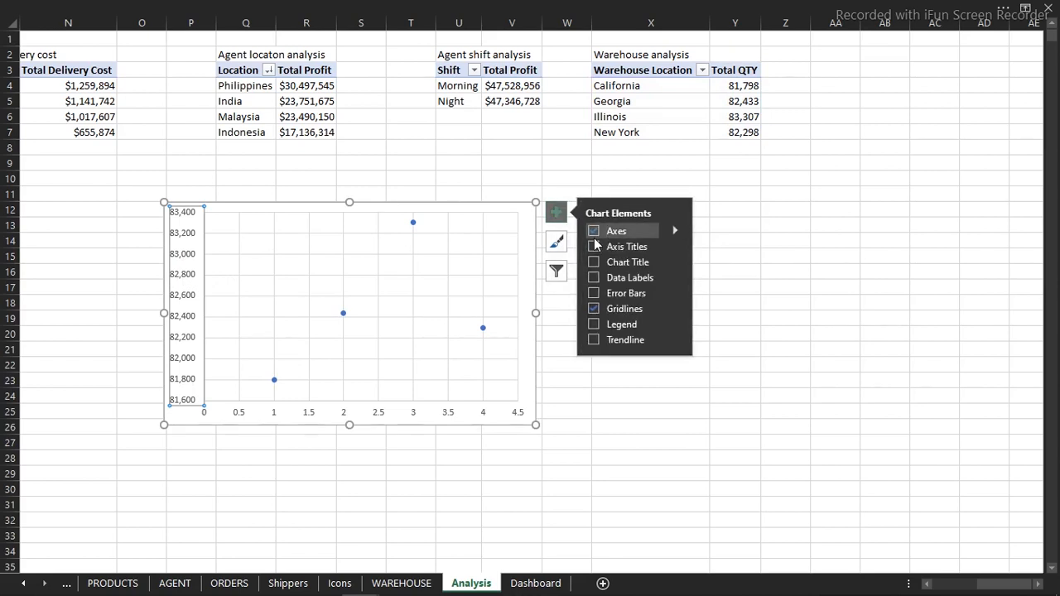
pyautogui.click(594, 231)
pyautogui.click(593, 309)
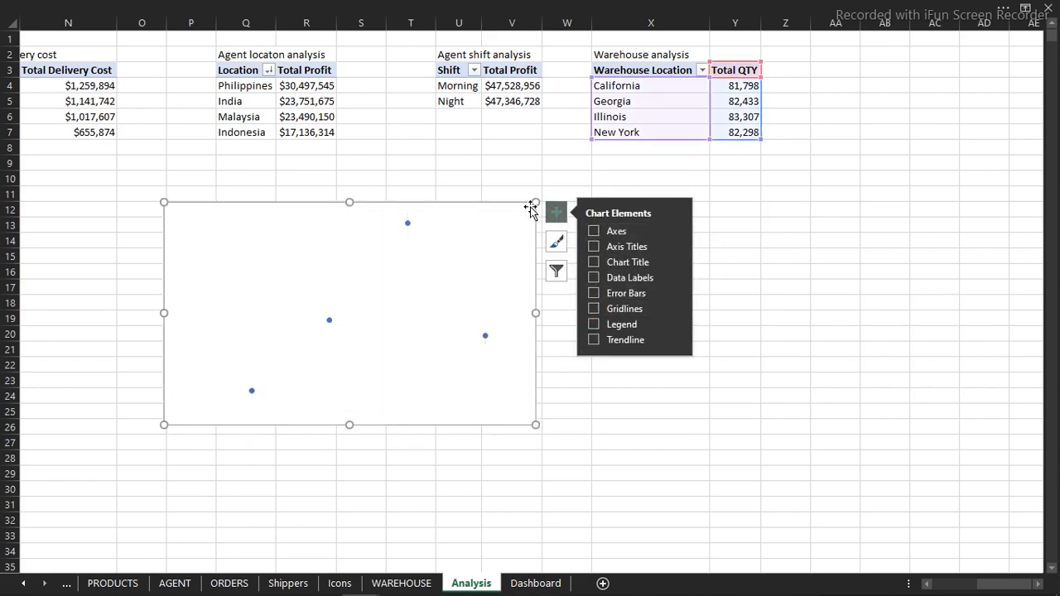
# - Shrink the scatter chart and move it from the Analysis sheet onto the Dashboard's Whare-House Qty sold card
pyautogui.moveTo(534, 202); pyautogui.dragTo(534, 241)
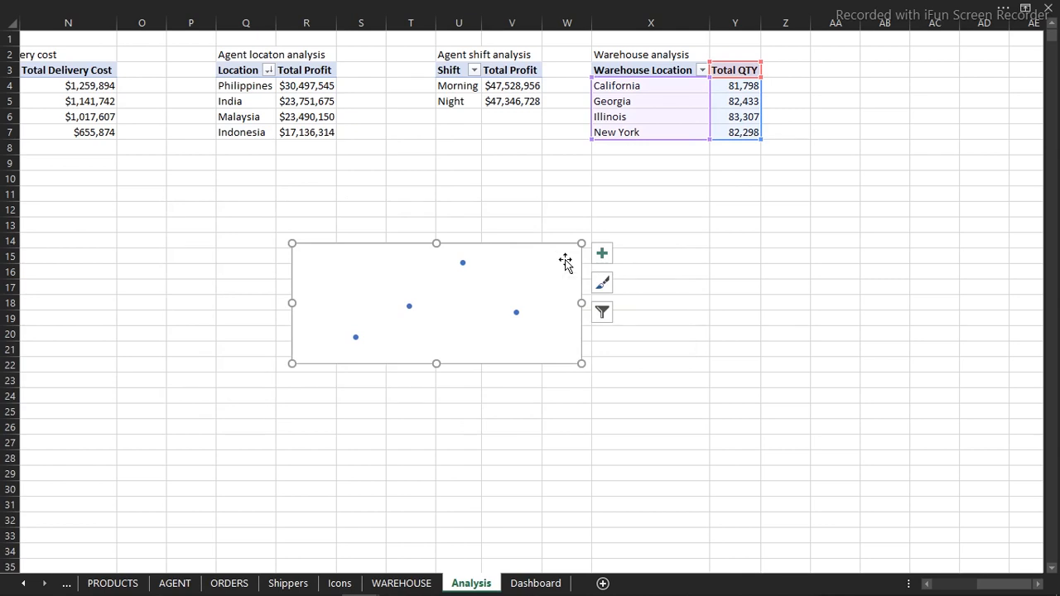
pyautogui.press('Delete')
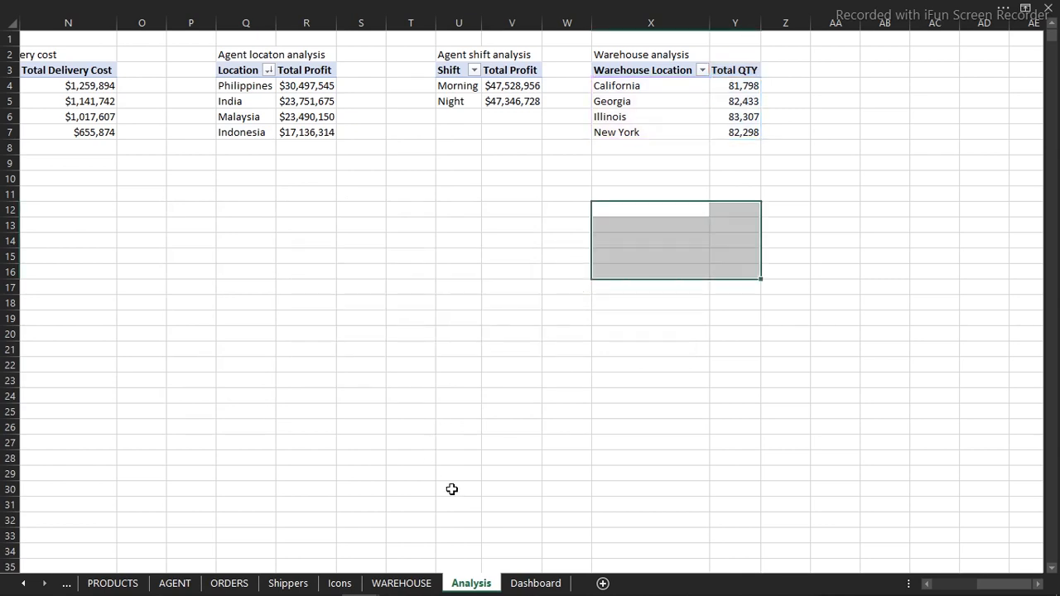
pyautogui.click(534, 583)
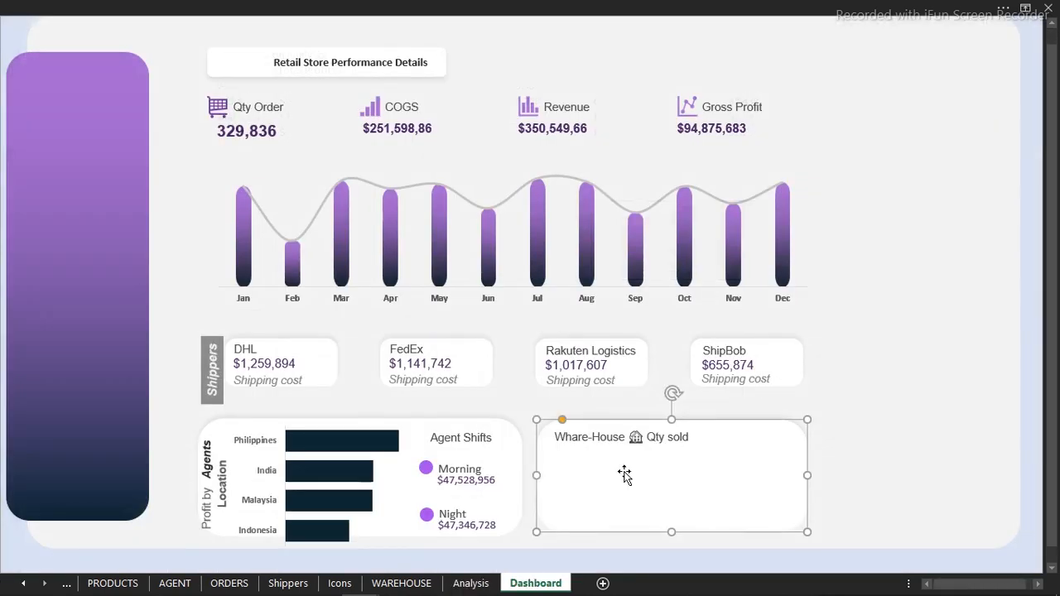
pyautogui.click(881, 147)
pyautogui.hotkey('ctrl', 'v')
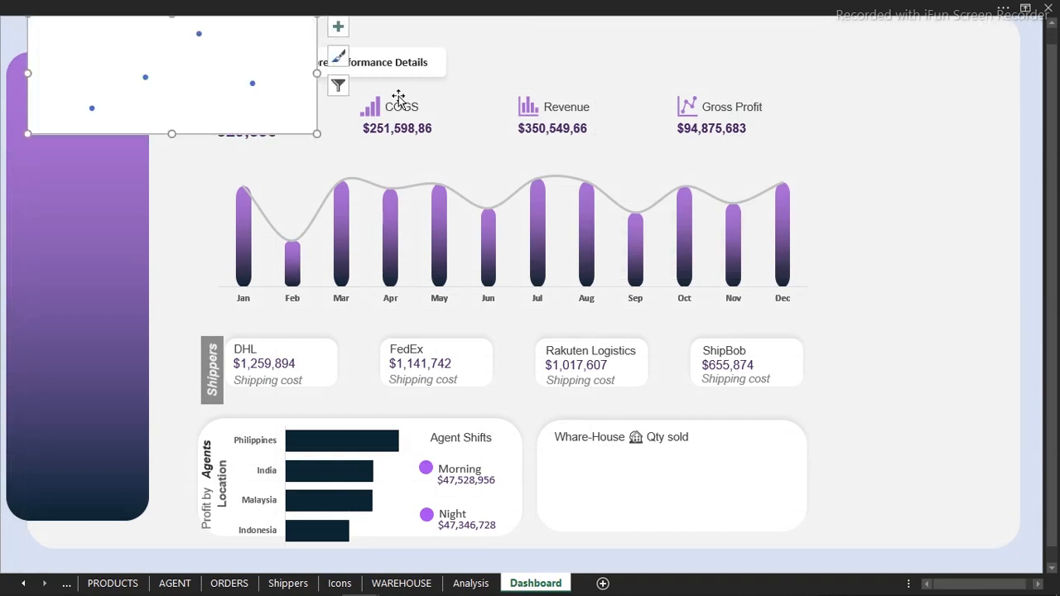
pyautogui.moveTo(319, 94); pyautogui.dragTo(827, 506)
# - Set the scatter chart area to no fill and no border line
pyautogui.doubleClick(827, 503)
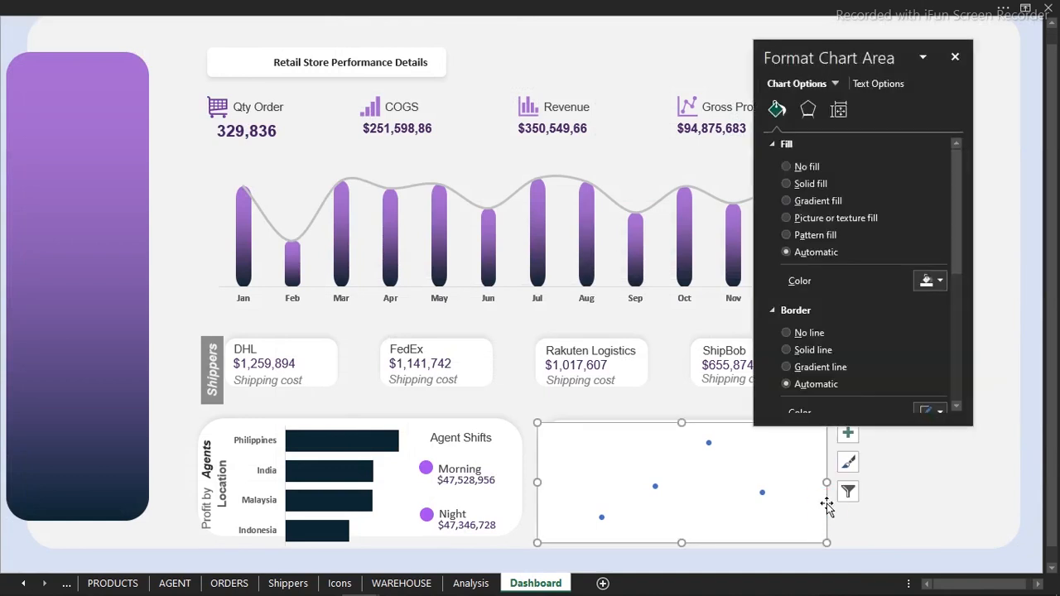
pyautogui.click(798, 165)
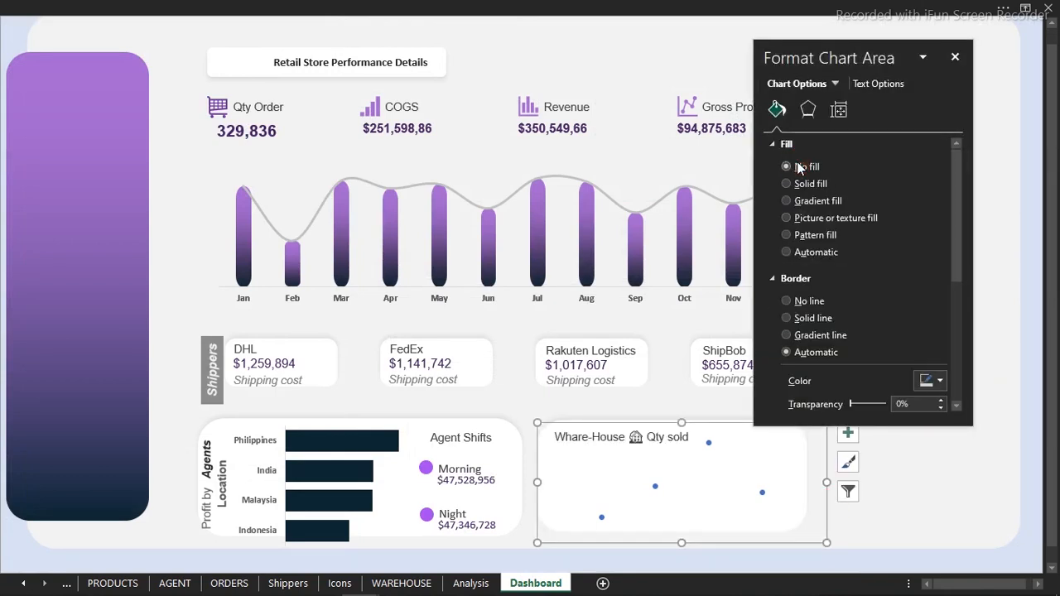
pyautogui.click(789, 302)
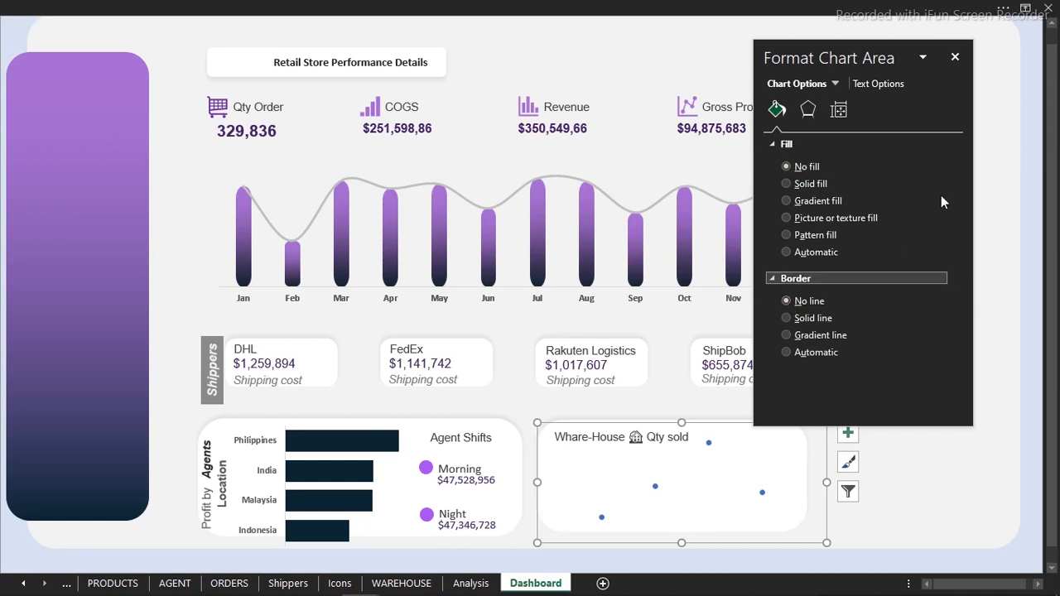
# - Resize the scatter chart to the card's width and place it just below the Whare-House Qty sold heading
pyautogui.moveTo(875, 56); pyautogui.dragTo(303, 81)
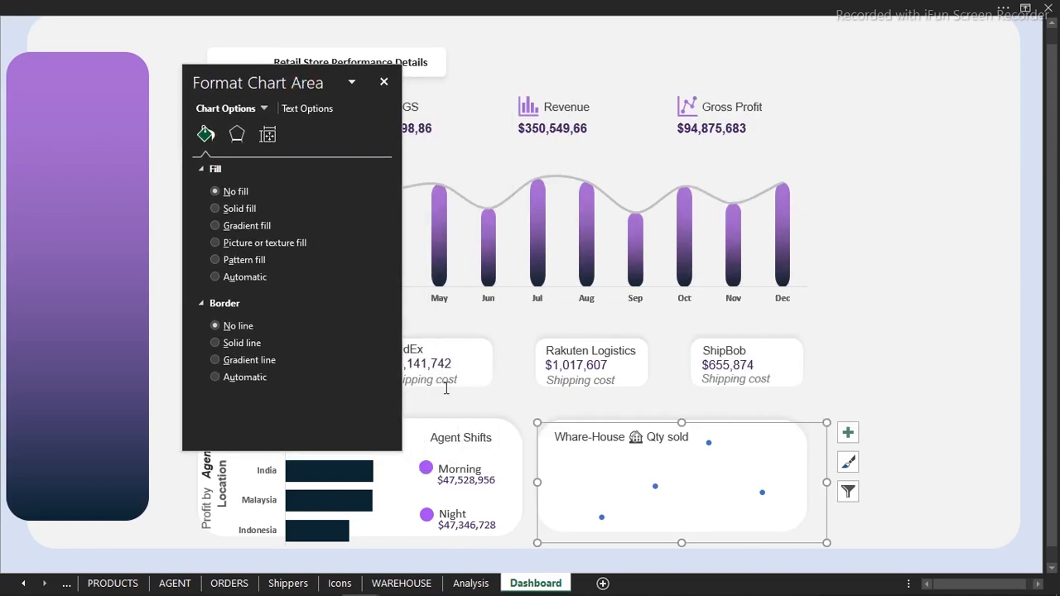
pyautogui.moveTo(535, 424); pyautogui.dragTo(547, 437)
pyautogui.moveTo(825, 436); pyautogui.dragTo(793, 435)
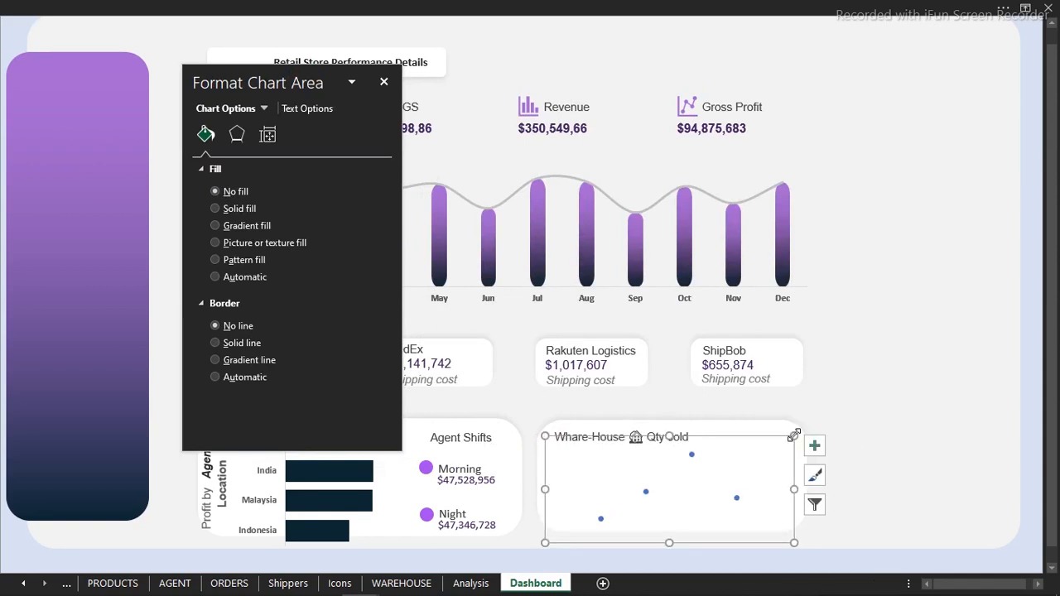
pyautogui.click(692, 462)
pyautogui.click(947, 378)
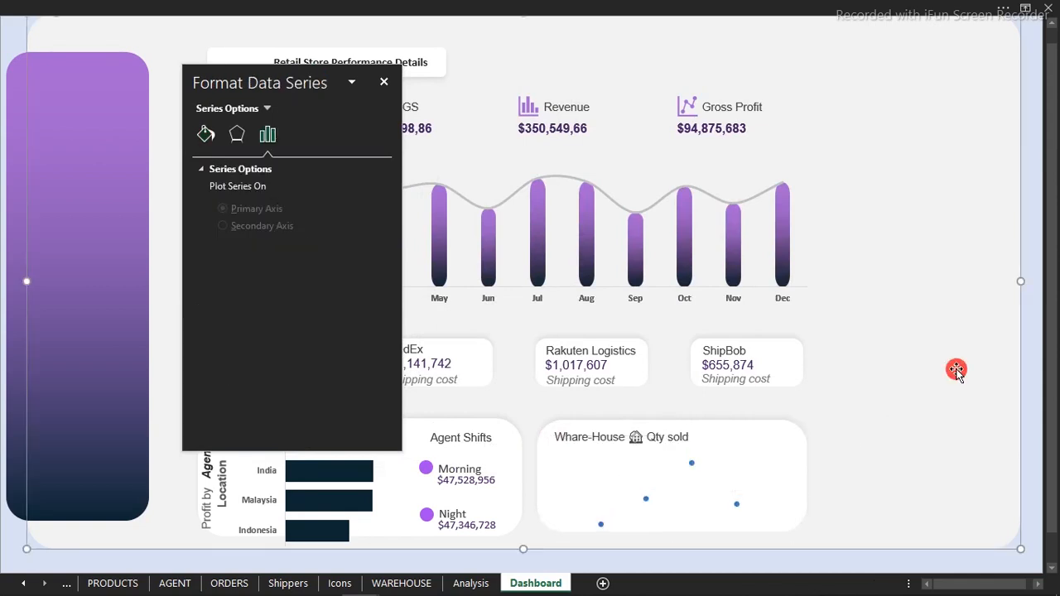
# - Make the scatter series' marker fill vary colors by point
pyautogui.click(690, 465)
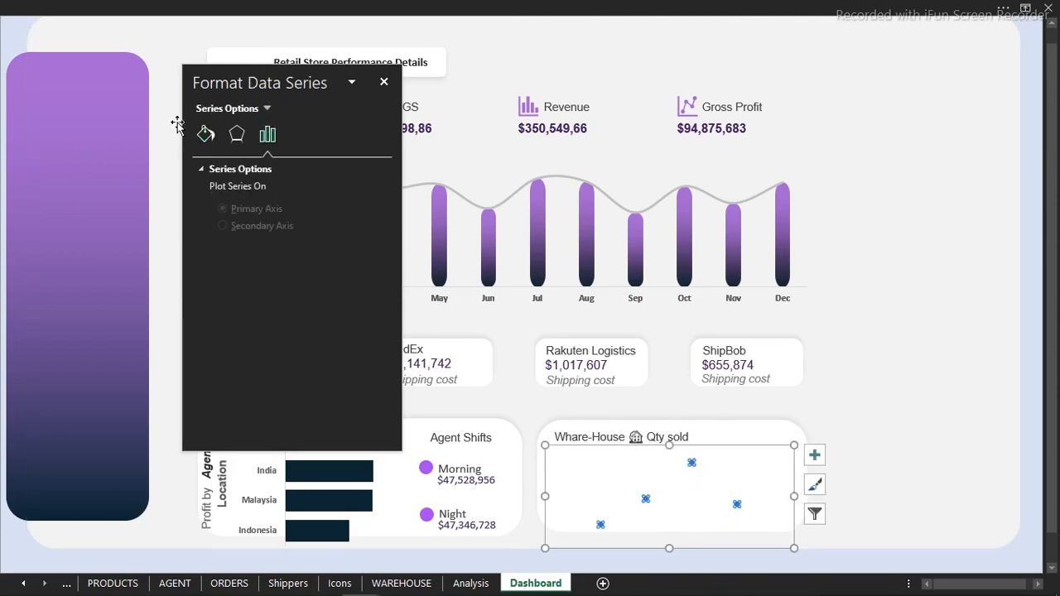
pyautogui.click(206, 135)
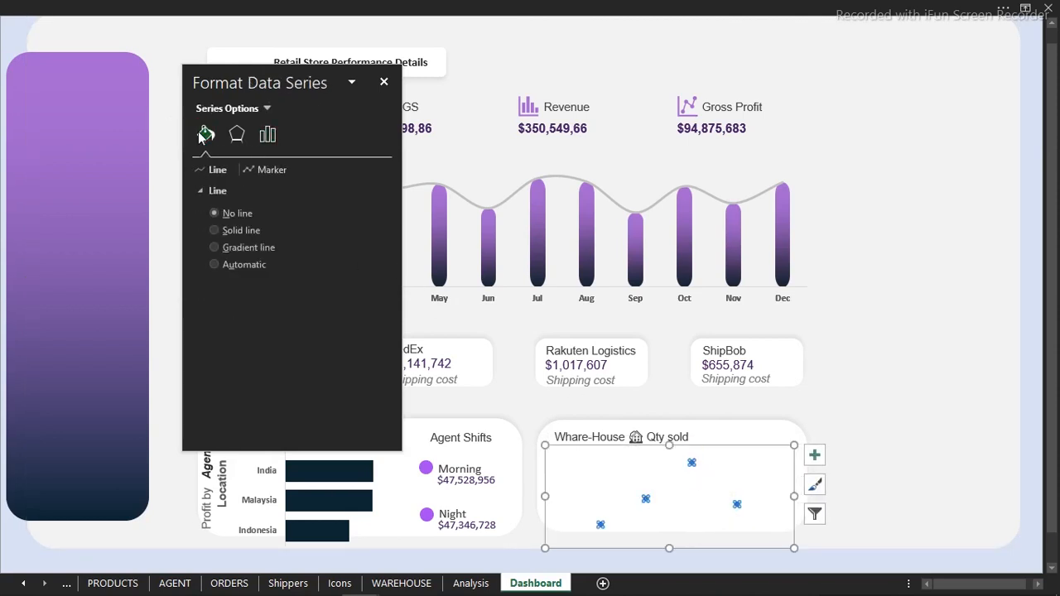
pyautogui.click(275, 170)
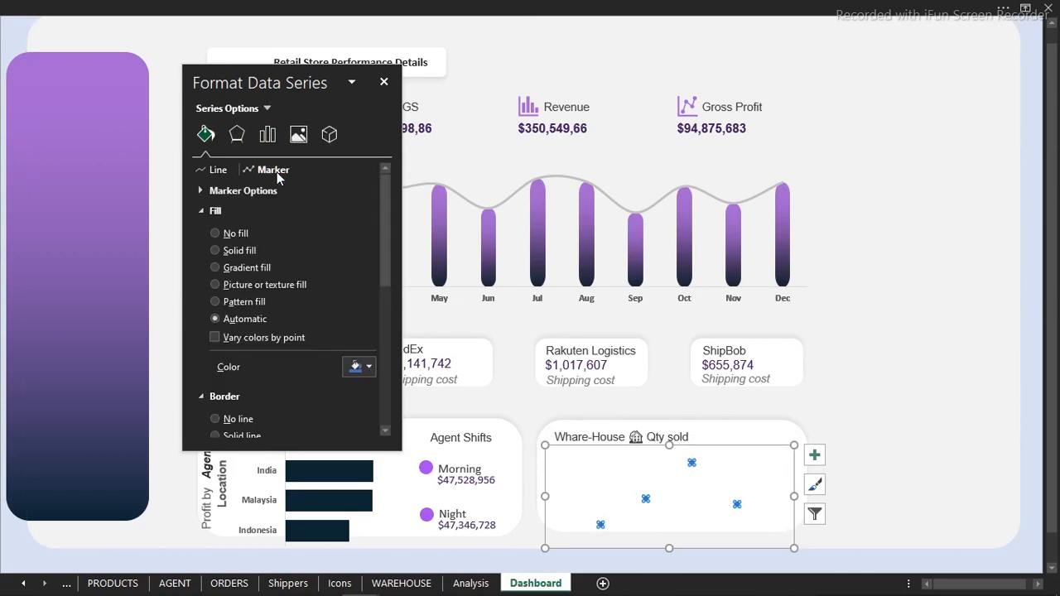
pyautogui.click(215, 338)
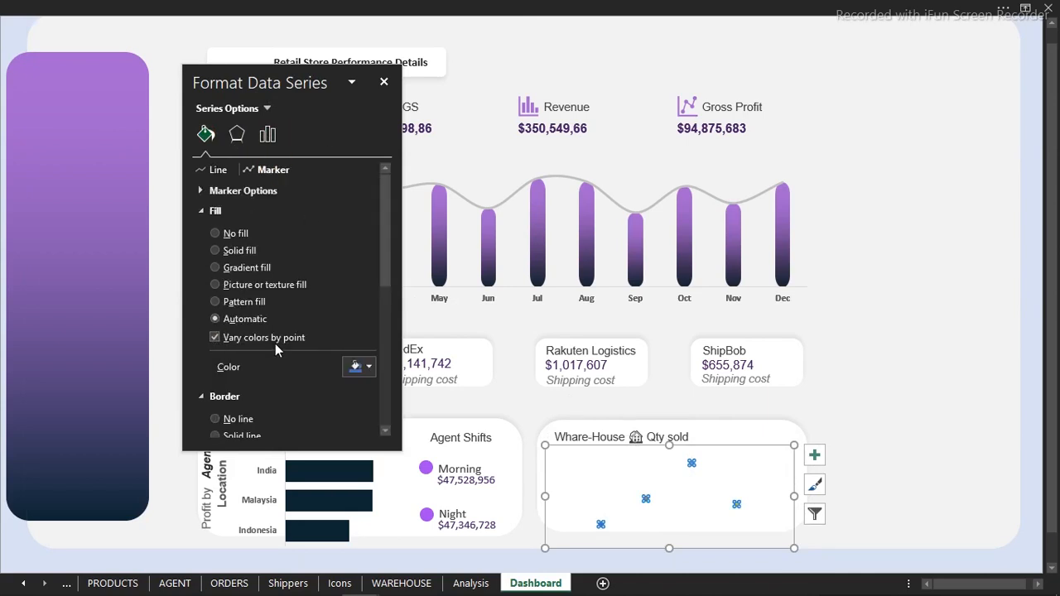
# - Enlarge the scatter markers by setting their border width to 14.5 pt
pyautogui.moveTo(386, 233); pyautogui.dragTo(383, 314)
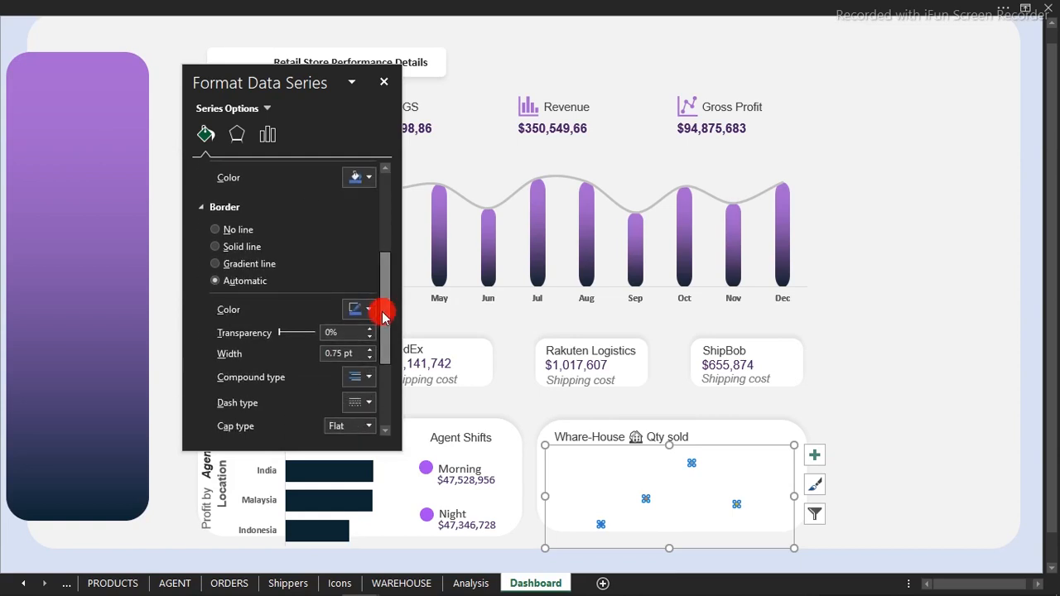
pyautogui.click(369, 354)
pyautogui.click(369, 352)
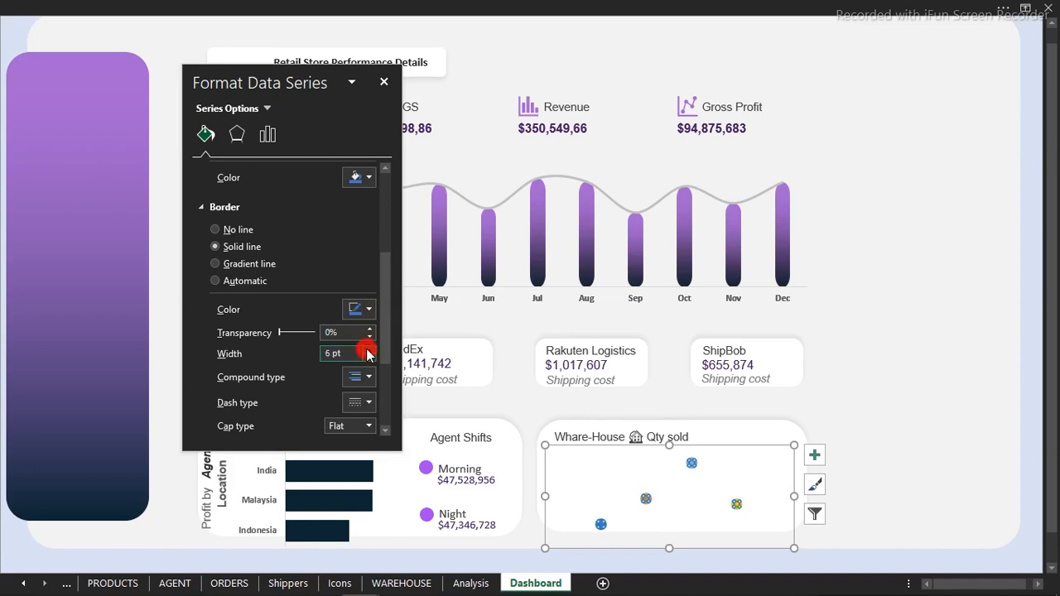
pyautogui.click(369, 352)
pyautogui.click(369, 352)
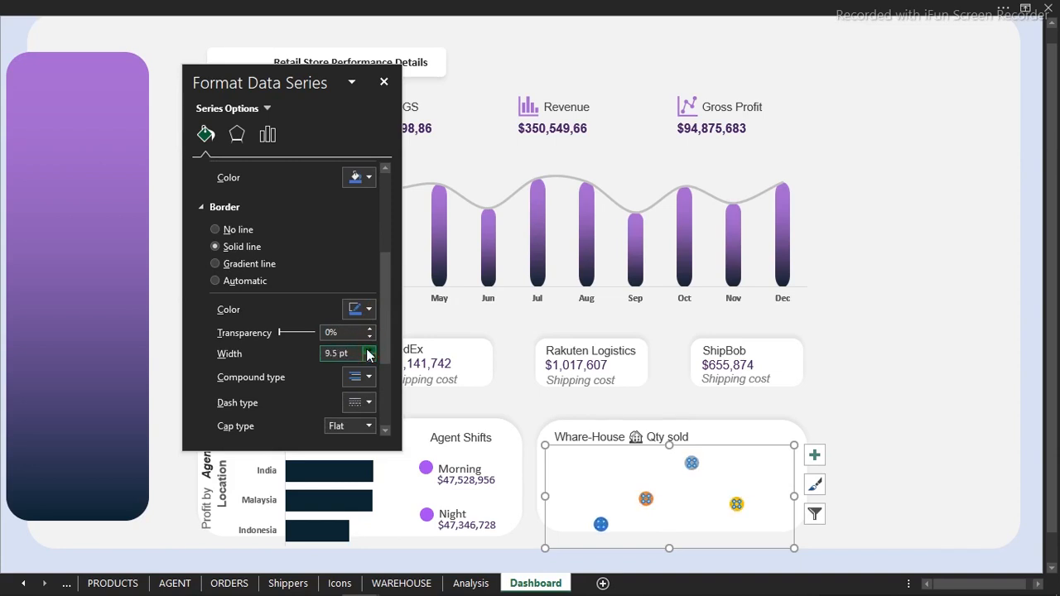
pyautogui.click(370, 352)
pyautogui.click(370, 352)
pyautogui.click(370, 352)
pyautogui.click(369, 352)
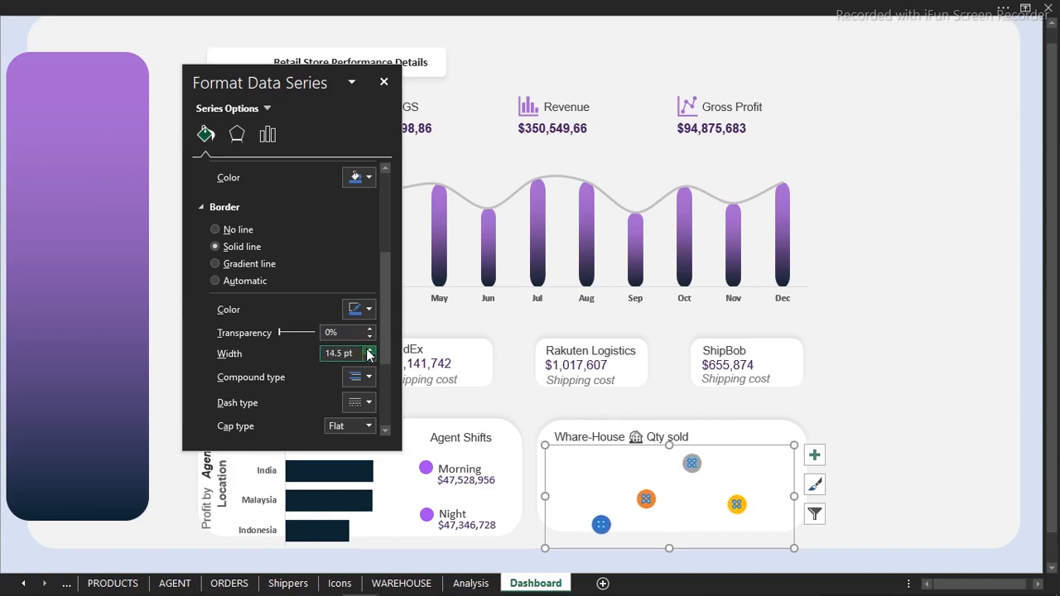
pyautogui.click(369, 309)
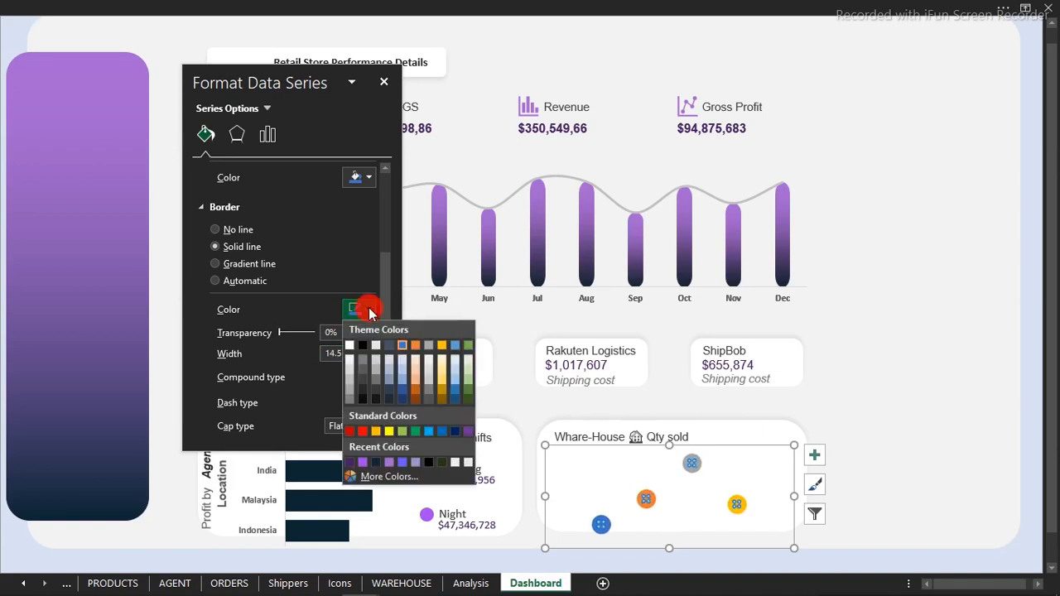
pyautogui.click(883, 327)
pyautogui.click(874, 437)
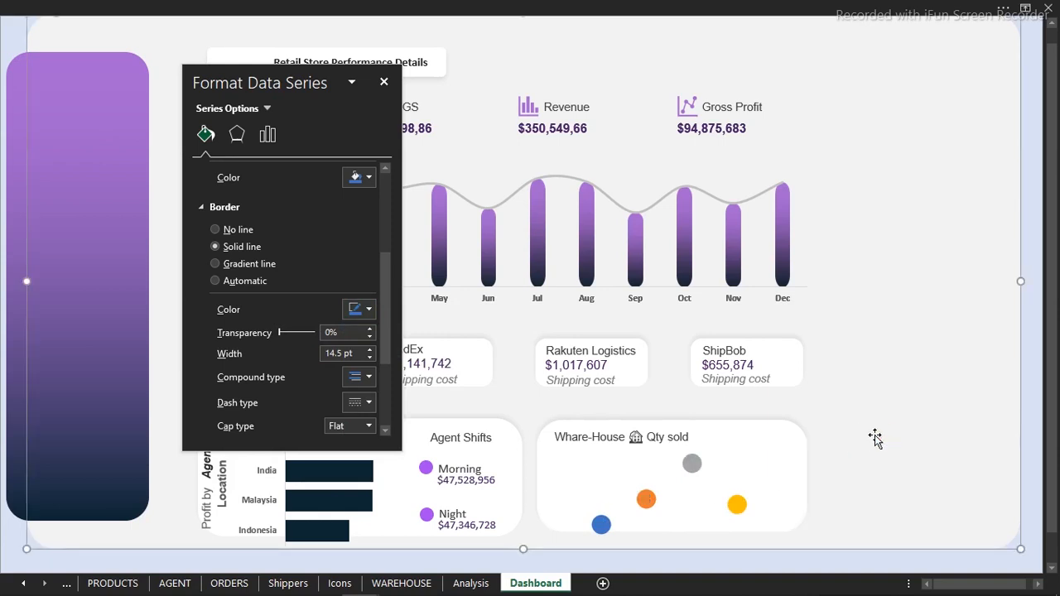
# - Set only the orange scatter marker's fill to the recent dark navy color
pyautogui.click(649, 501)
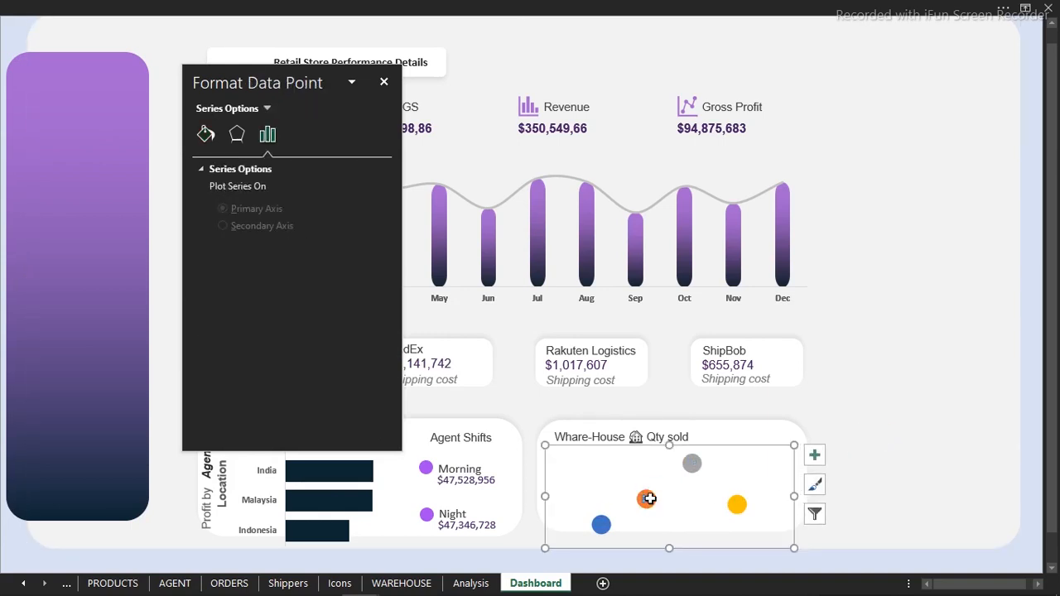
pyautogui.click(1025, 367)
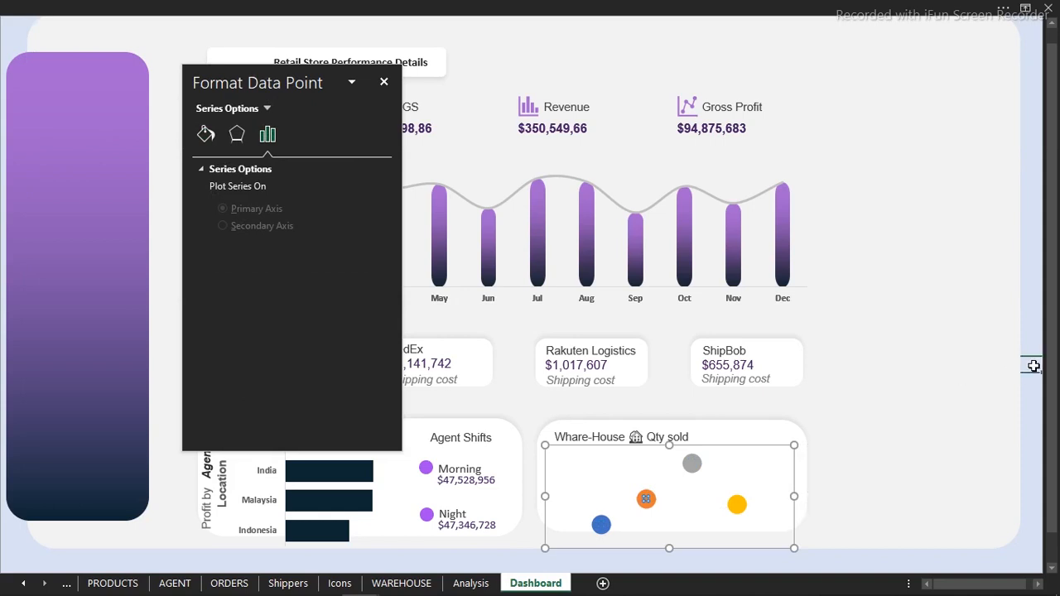
pyautogui.click(647, 500)
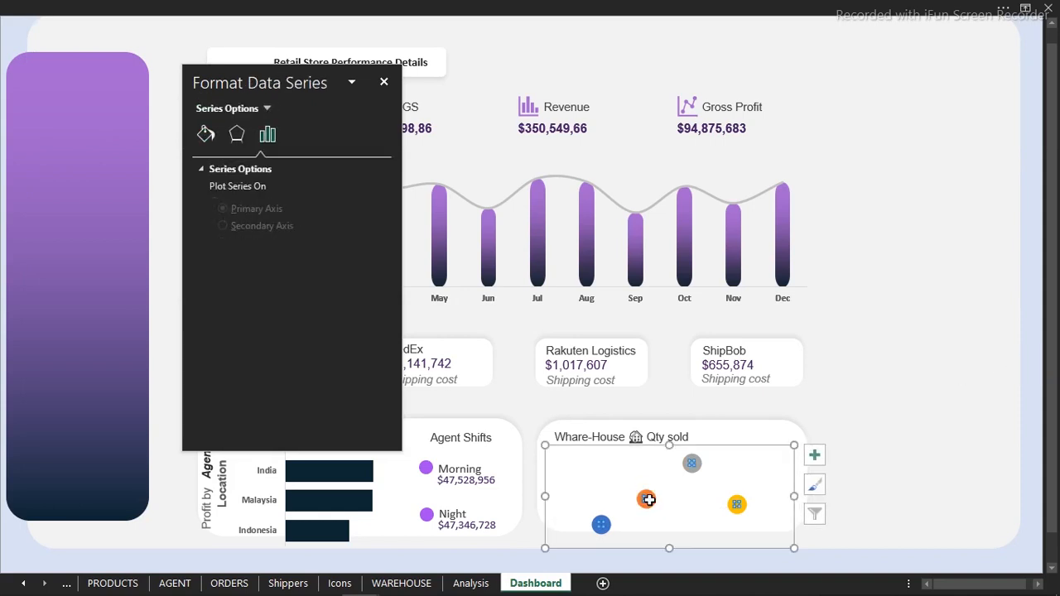
pyautogui.press('super+plus')
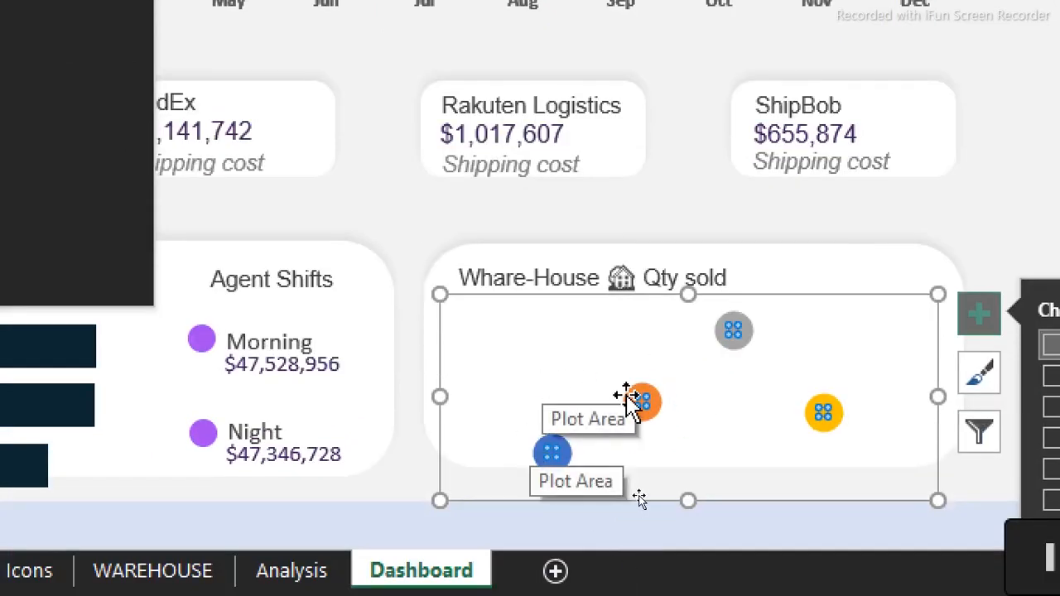
pyautogui.click(644, 401)
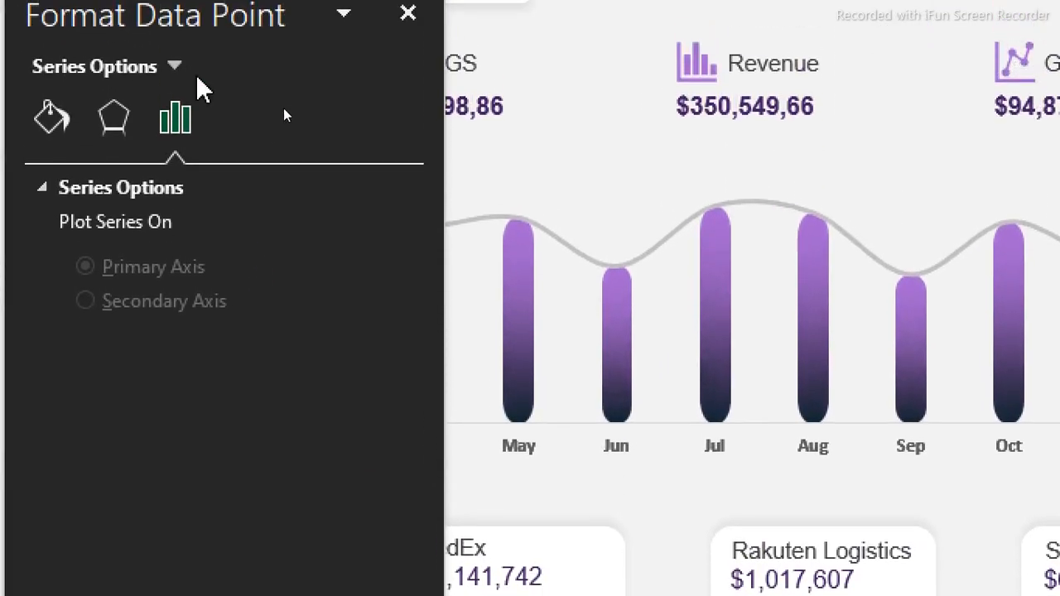
pyautogui.doubleClick(195, 77)
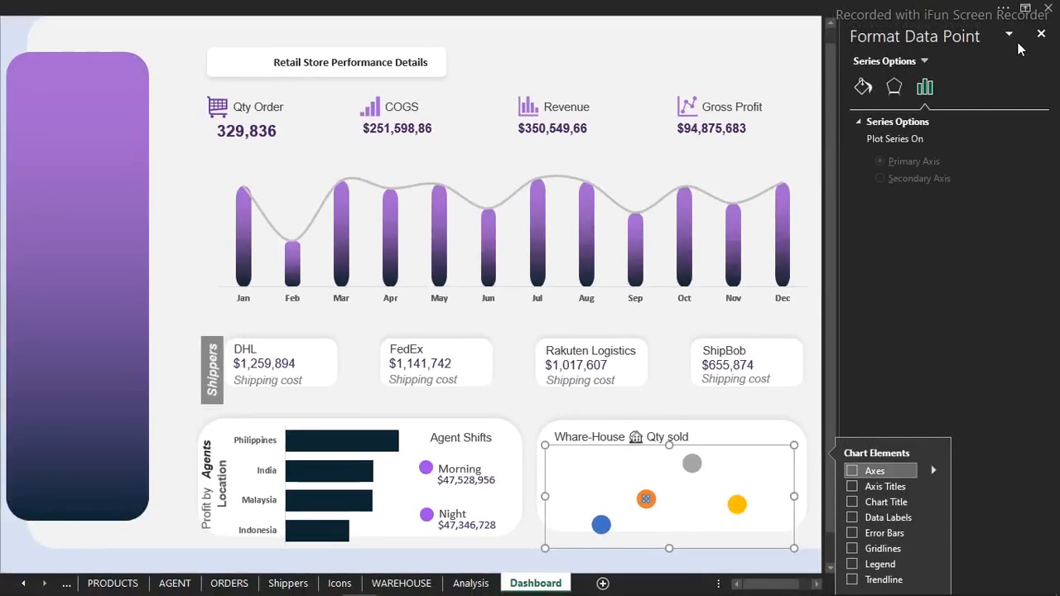
pyautogui.moveTo(969, 36); pyautogui.dragTo(418, 351)
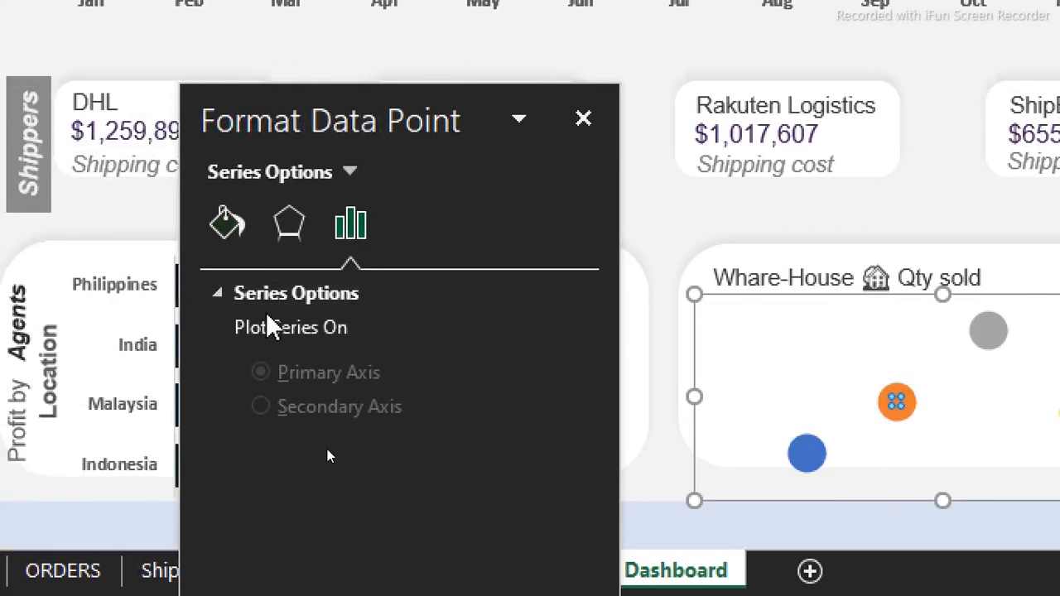
pyautogui.click(229, 233)
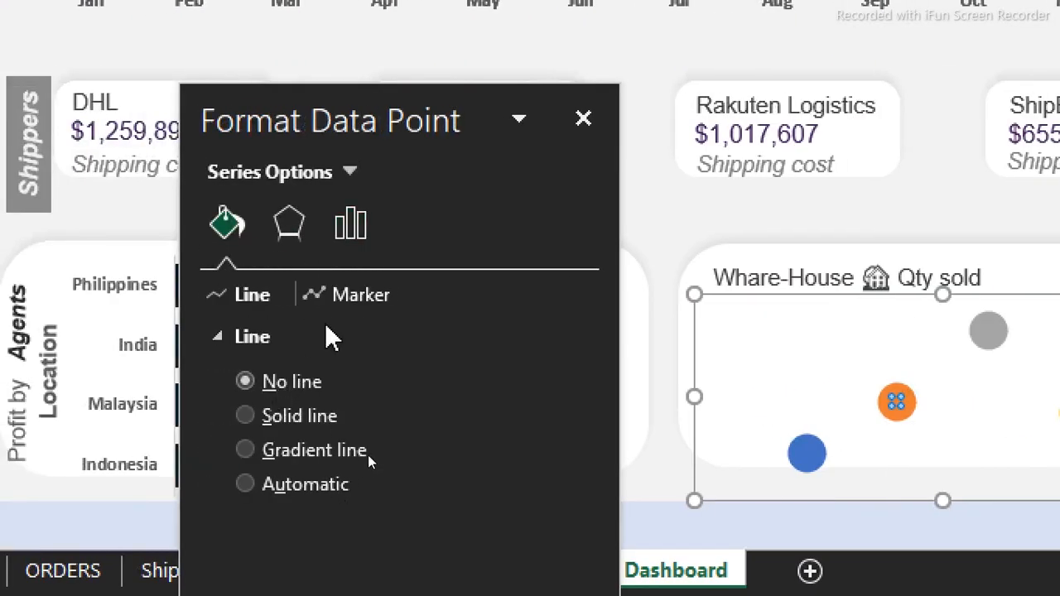
pyautogui.click(362, 298)
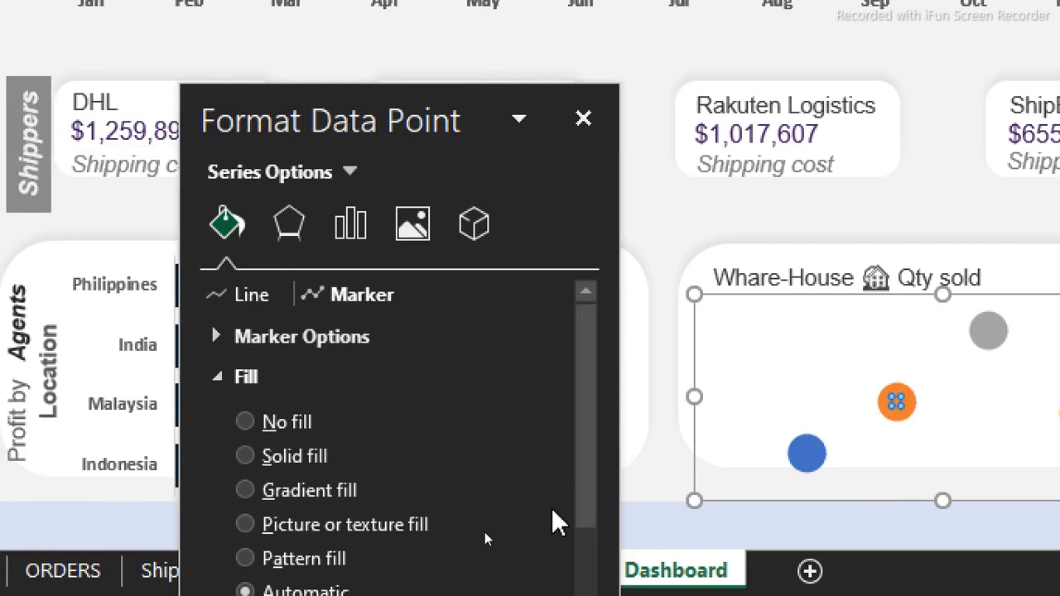
pyautogui.moveTo(590, 389); pyautogui.dragTo(586, 525)
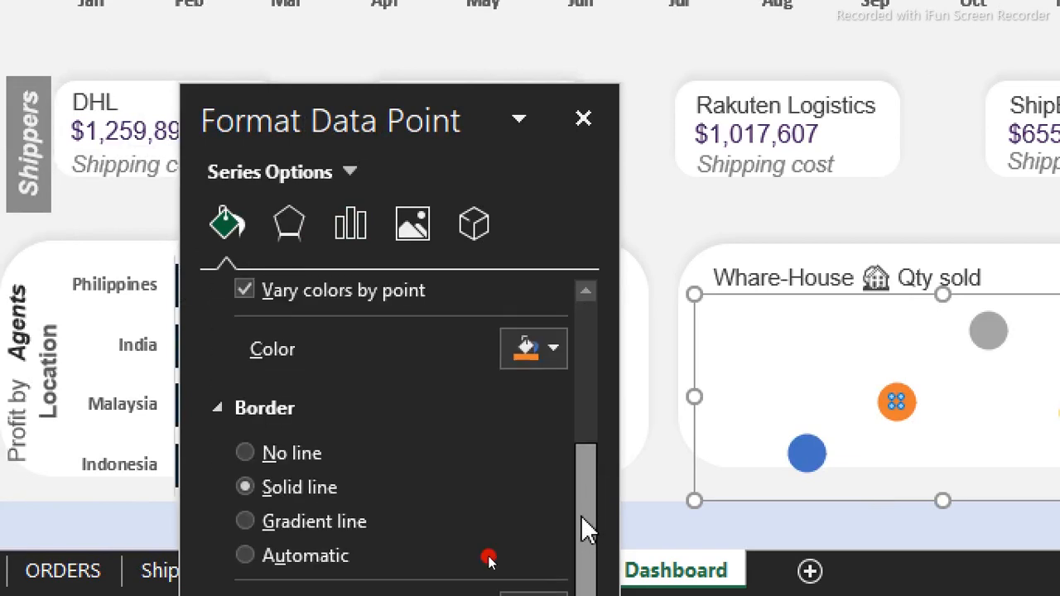
pyautogui.click(554, 351)
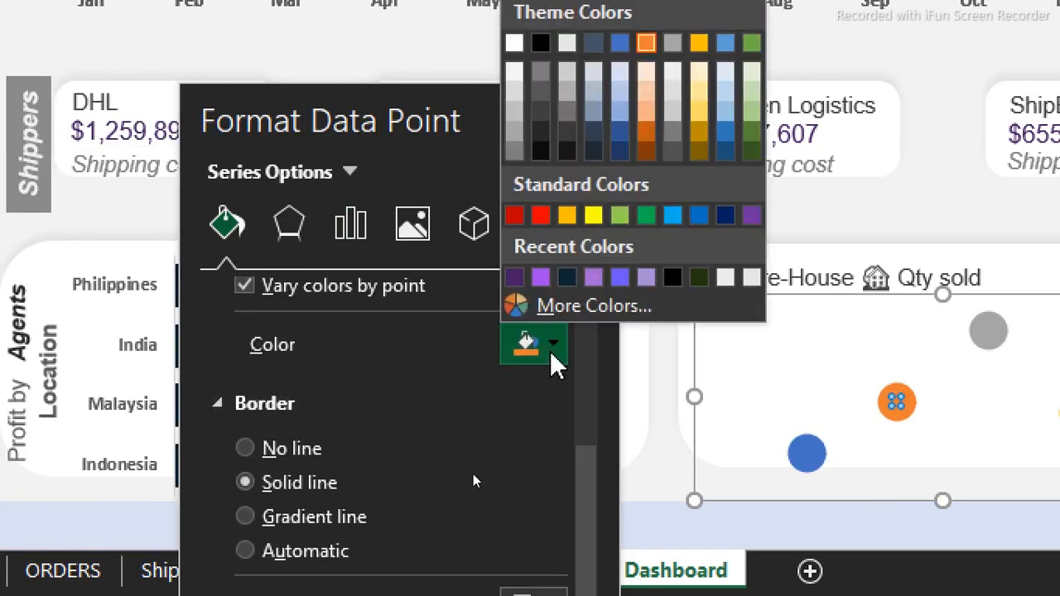
pyautogui.click(568, 278)
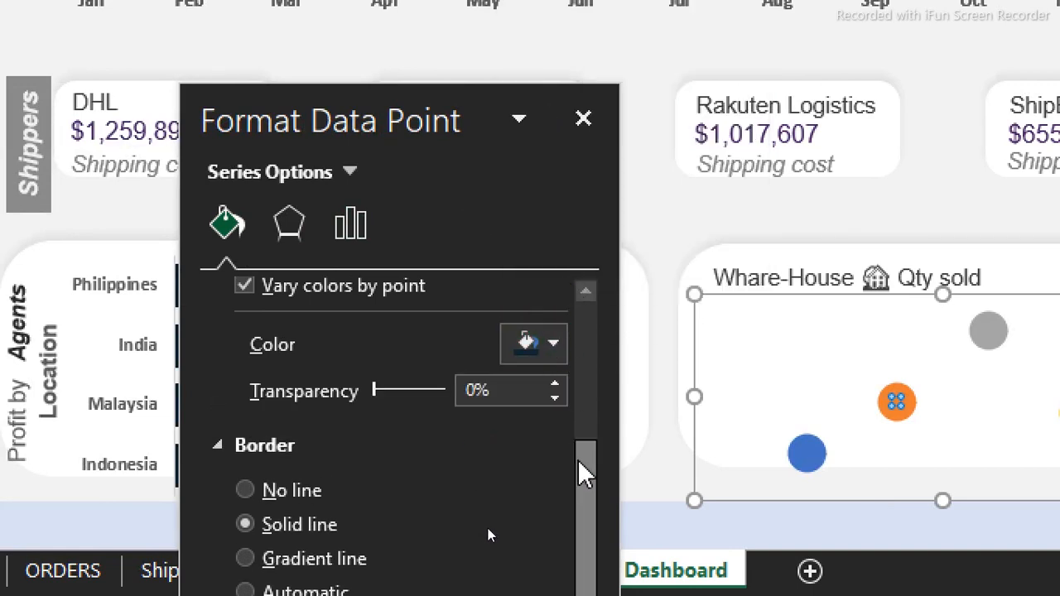
# - Set the border color of the orange scatter marker to the recent dark navy
pyautogui.moveTo(585, 473); pyautogui.dragTo(585, 595)
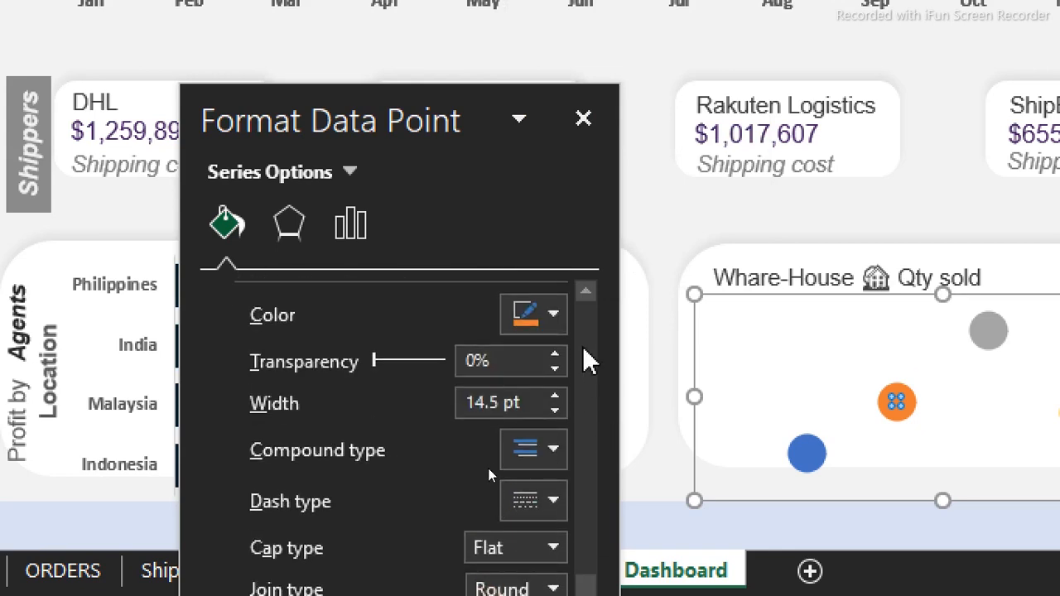
pyautogui.click(551, 322)
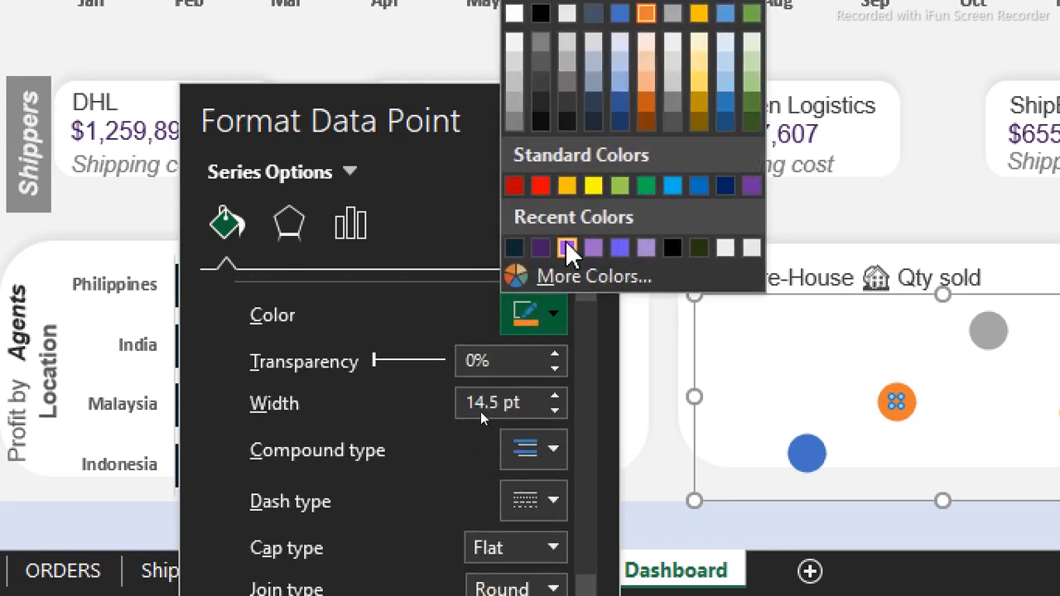
pyautogui.click(511, 248)
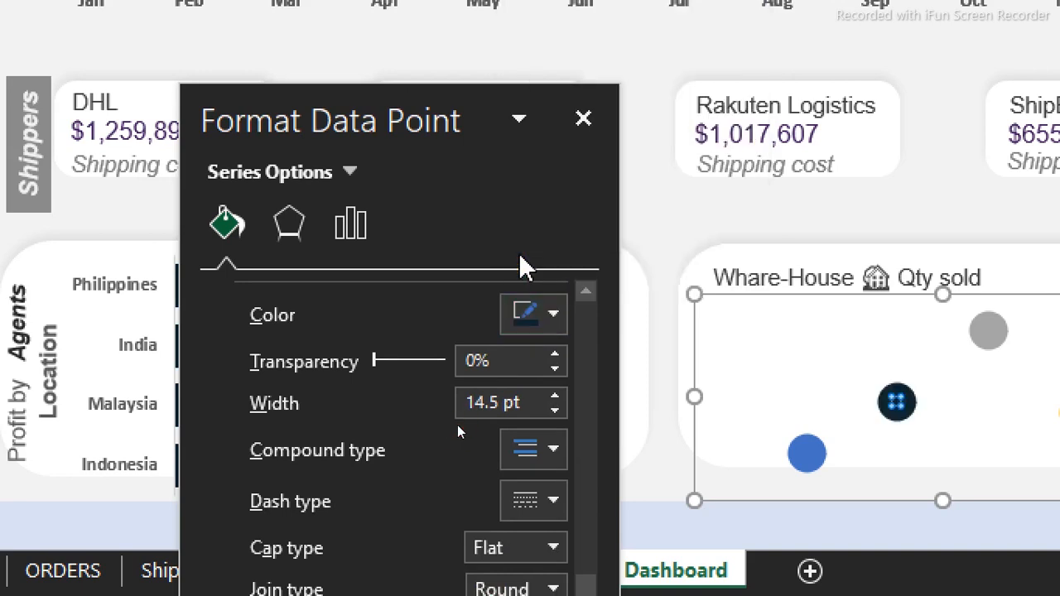
# - Color the blue marker's border dark purple and the gray marker's border bright purple, using the recent colors
pyautogui.click(800, 458)
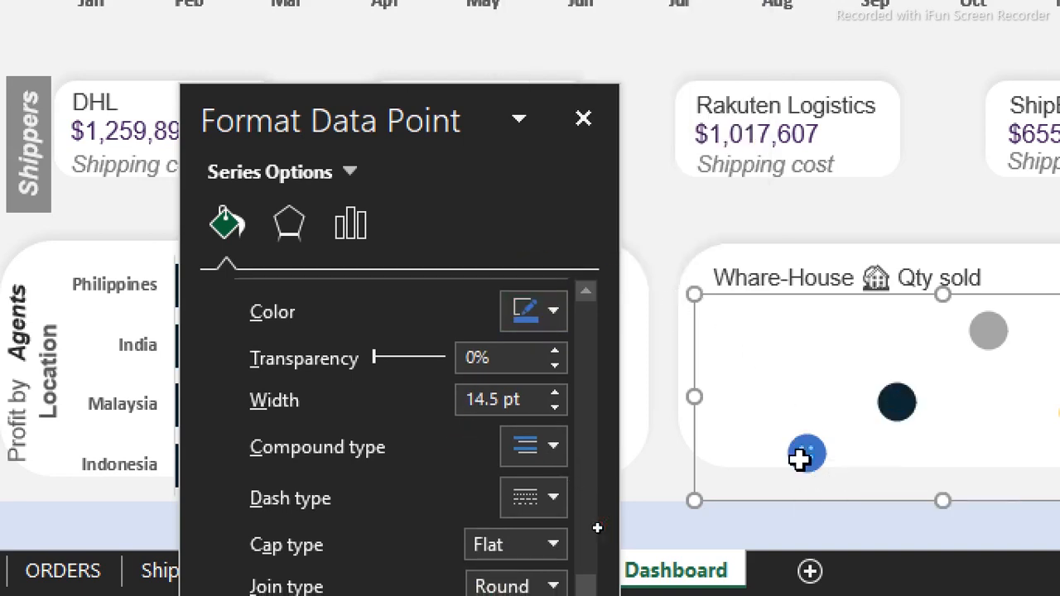
pyautogui.click(553, 322)
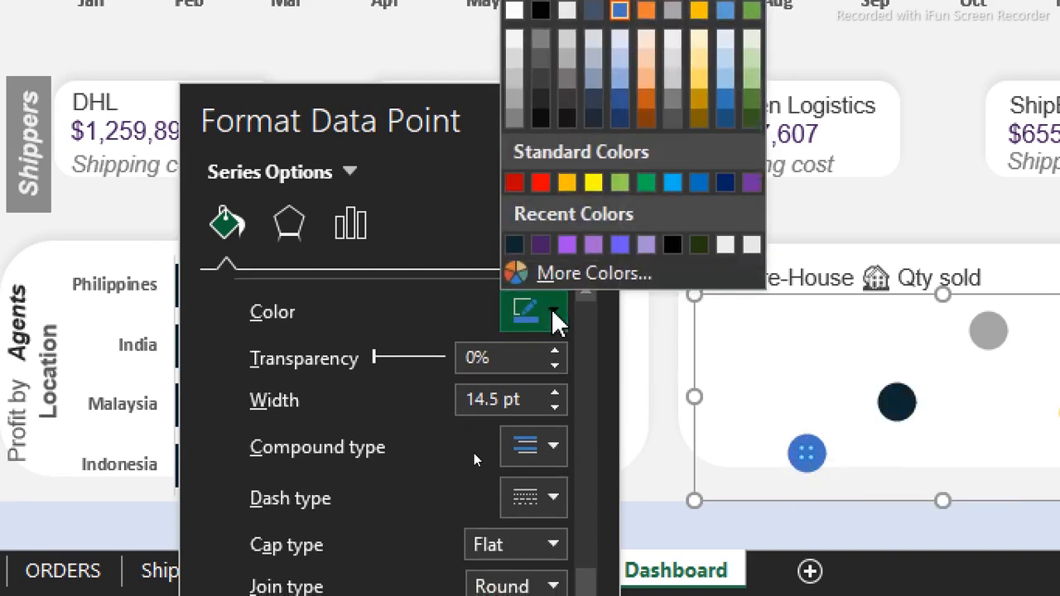
pyautogui.click(540, 245)
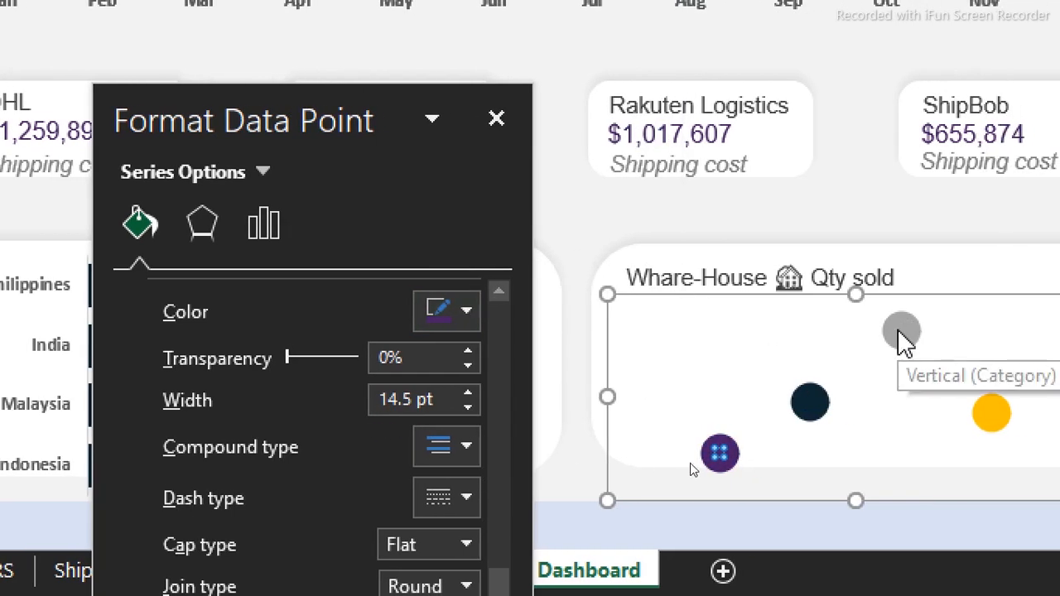
pyautogui.click(900, 331)
pyautogui.click(458, 317)
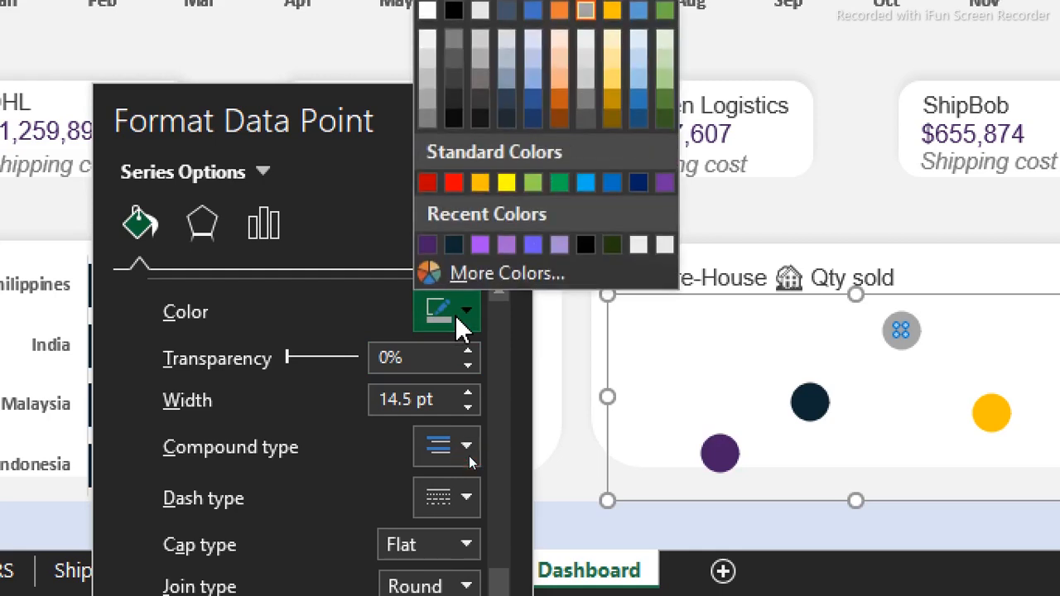
pyautogui.click(481, 244)
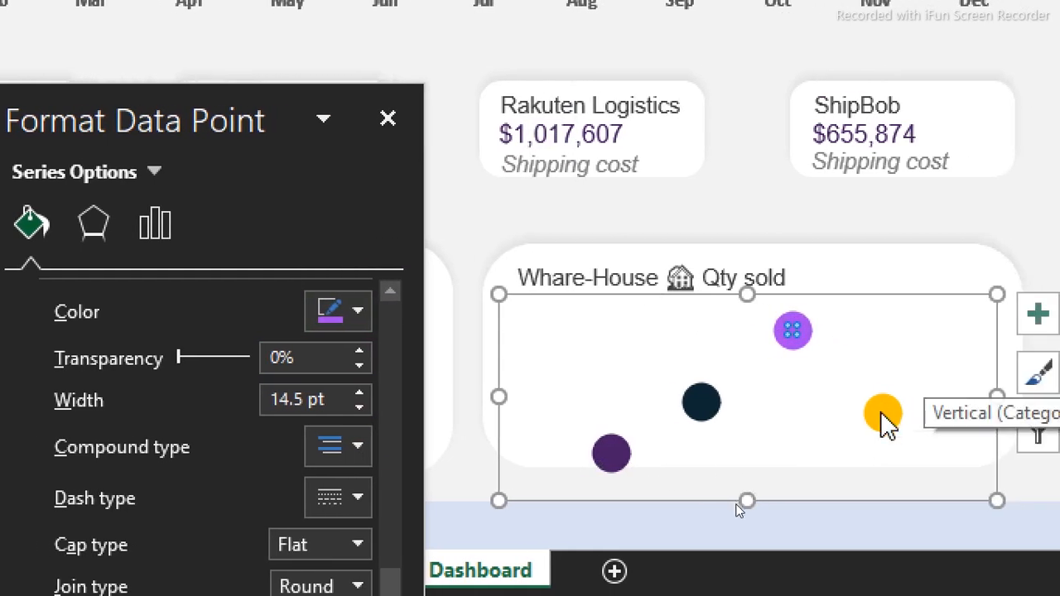
# - Set the yellow scatter marker's border to the recent light lavender color and deselect the chart
pyautogui.click(881, 411)
pyautogui.click(359, 314)
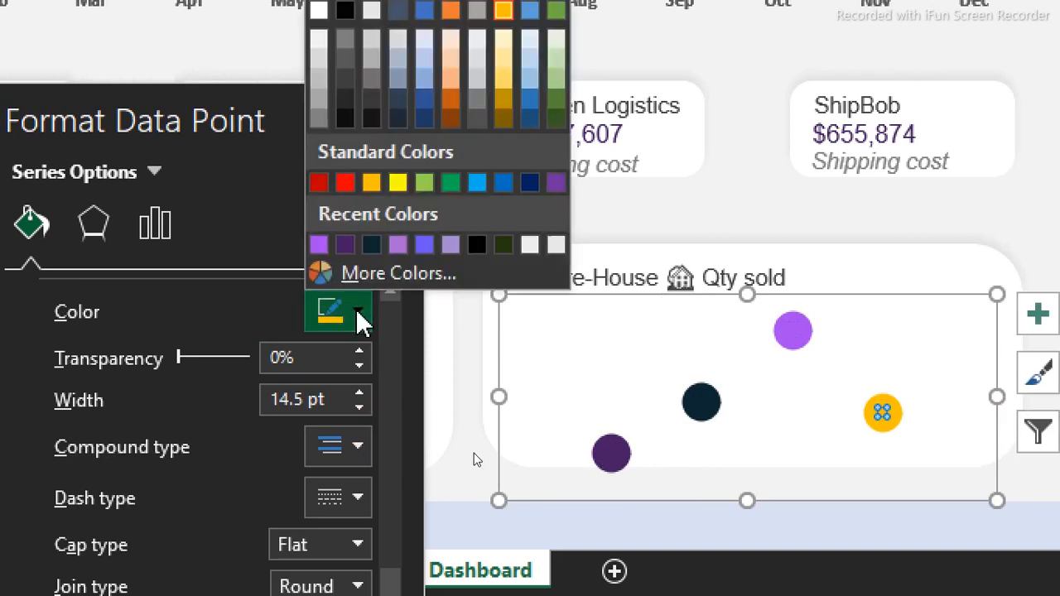
pyautogui.click(455, 244)
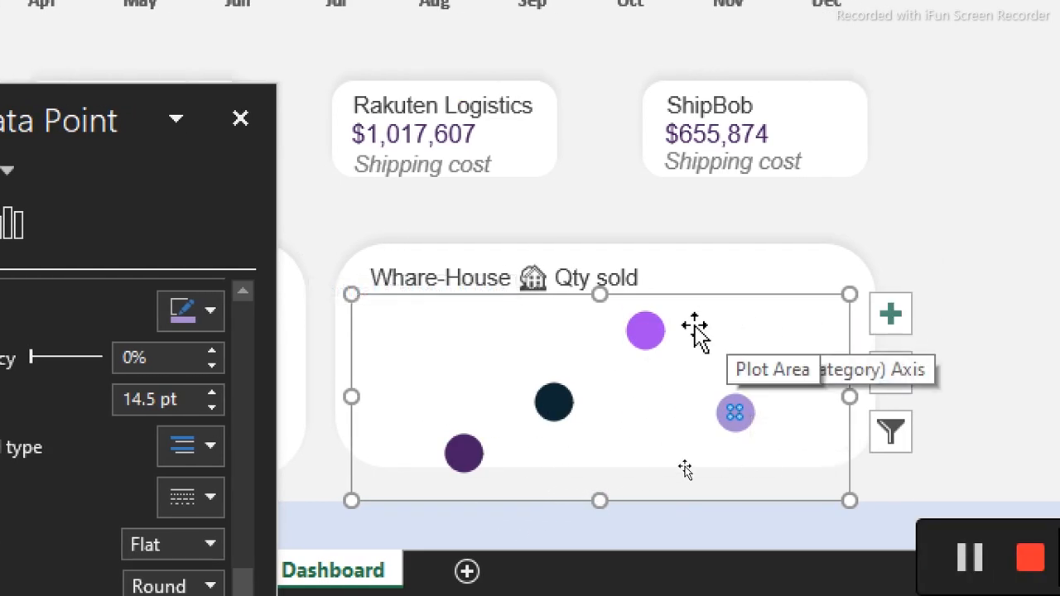
pyautogui.click(938, 187)
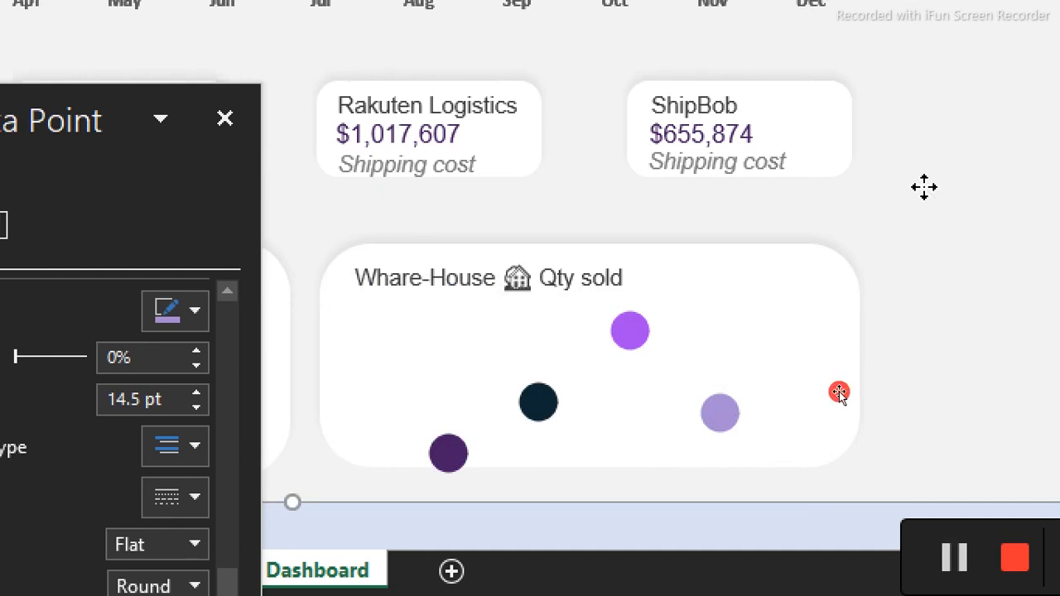
# - Add data labels to the warehouse quantity scatter series
pyautogui.click(628, 331)
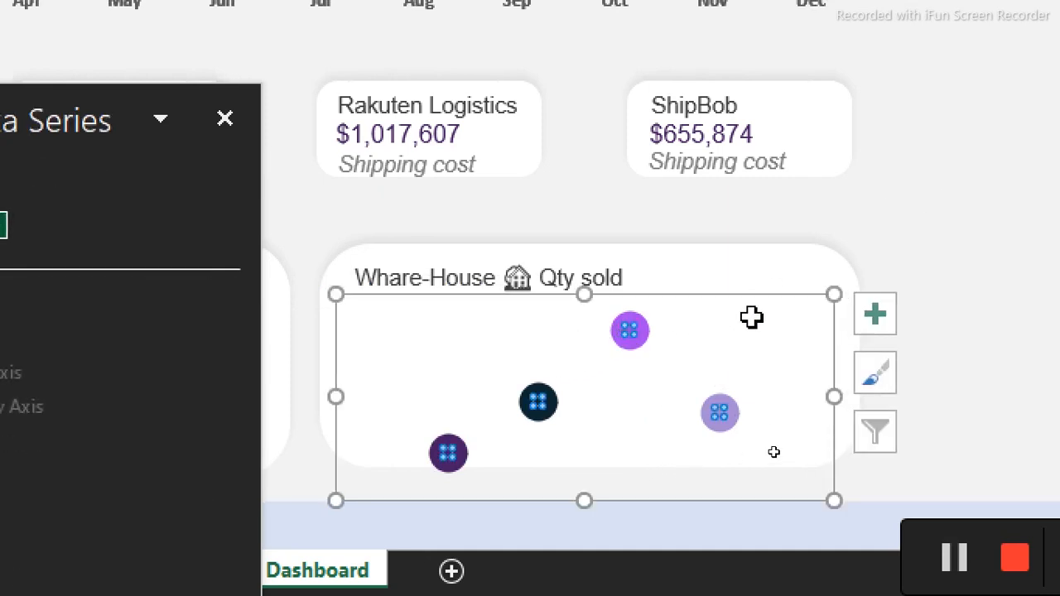
pyautogui.click(876, 305)
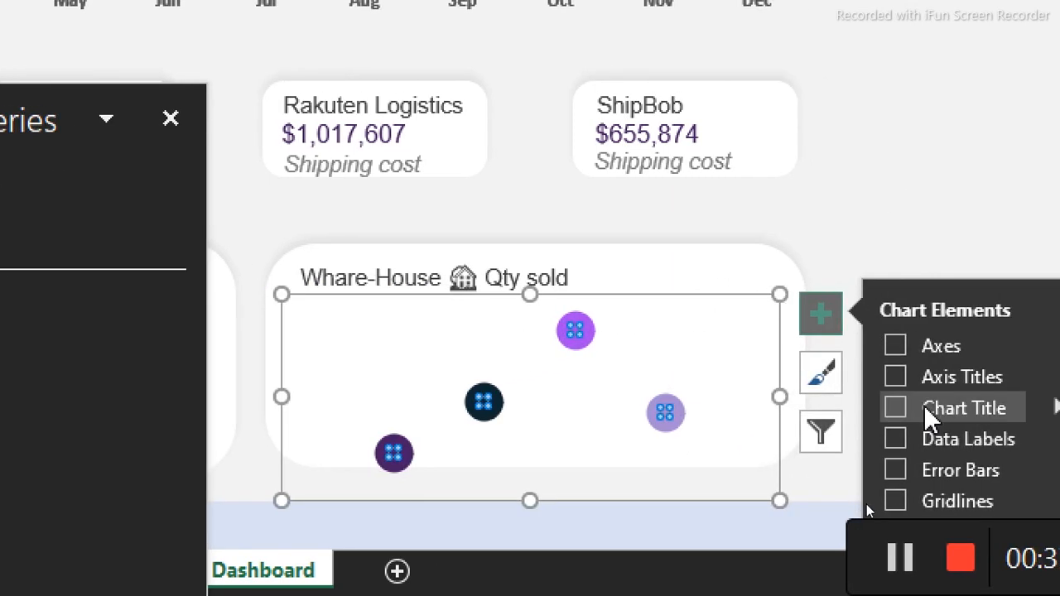
pyautogui.click(902, 436)
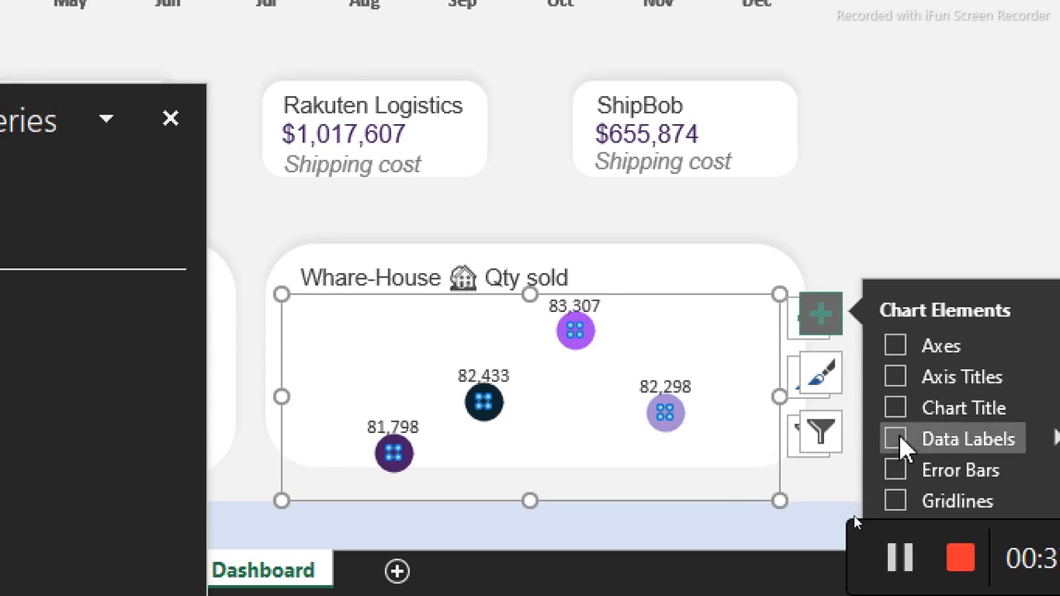
# - Make the scatter data labels show the X value together with the Y value, without the series name
pyautogui.click(573, 305)
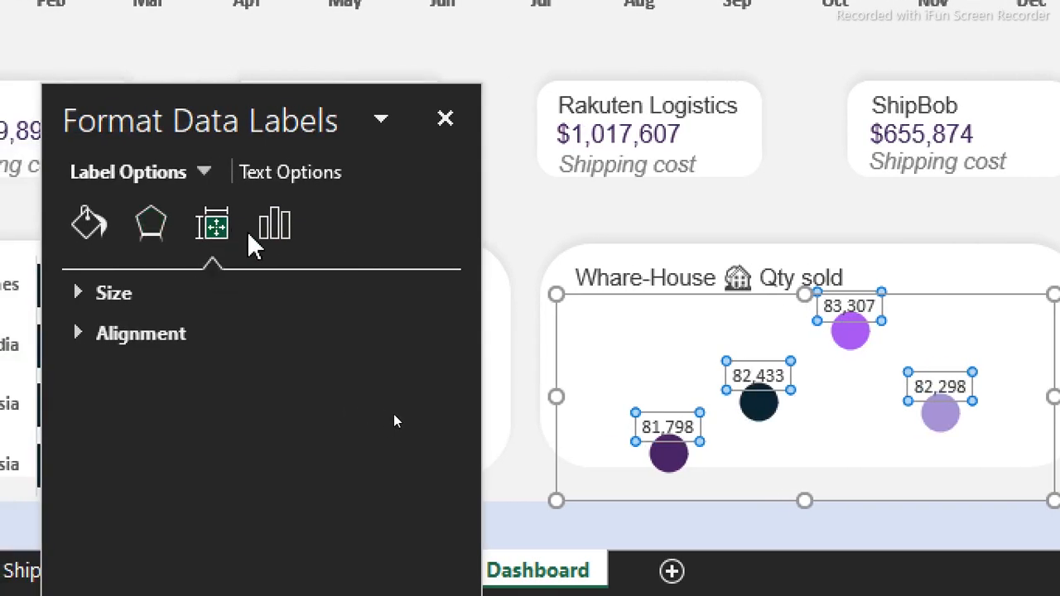
pyautogui.click(274, 236)
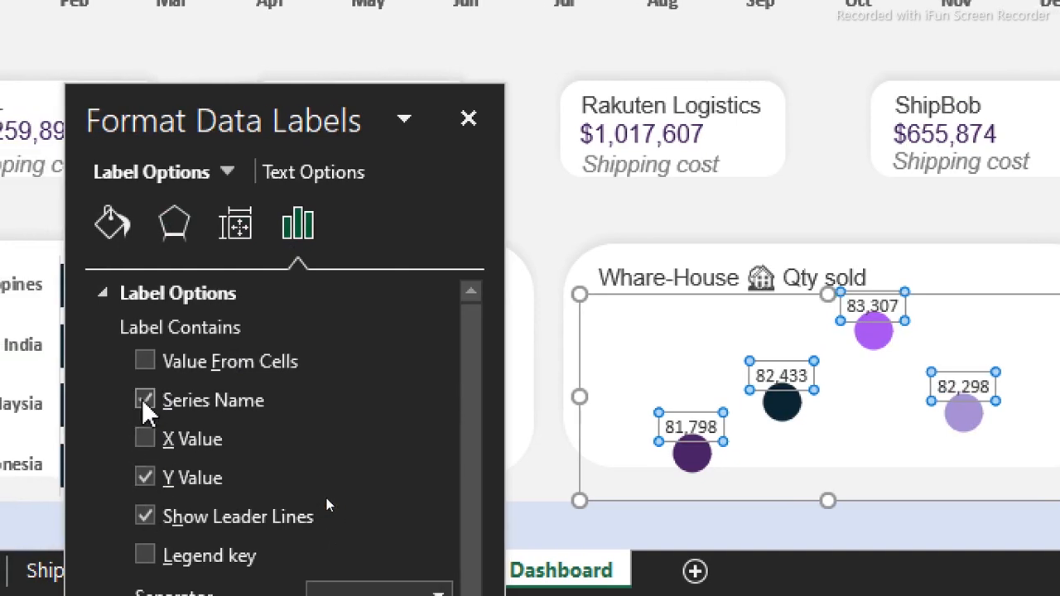
pyautogui.click(144, 400)
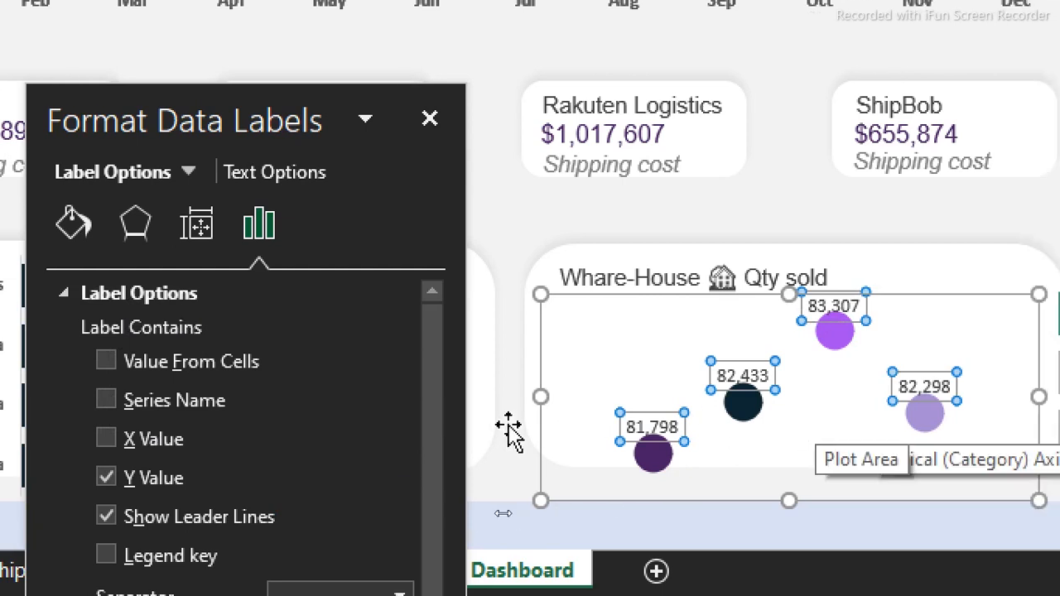
pyautogui.click(135, 439)
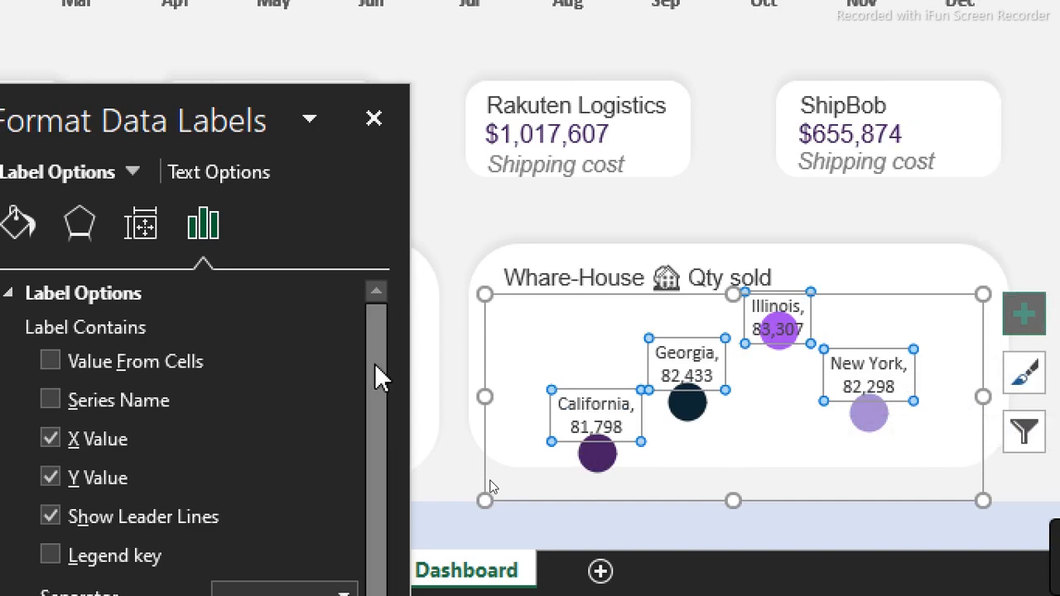
# - Look through the alignment settings of the scatter chart's data labels
pyautogui.moveTo(378, 373); pyautogui.dragTo(378, 485)
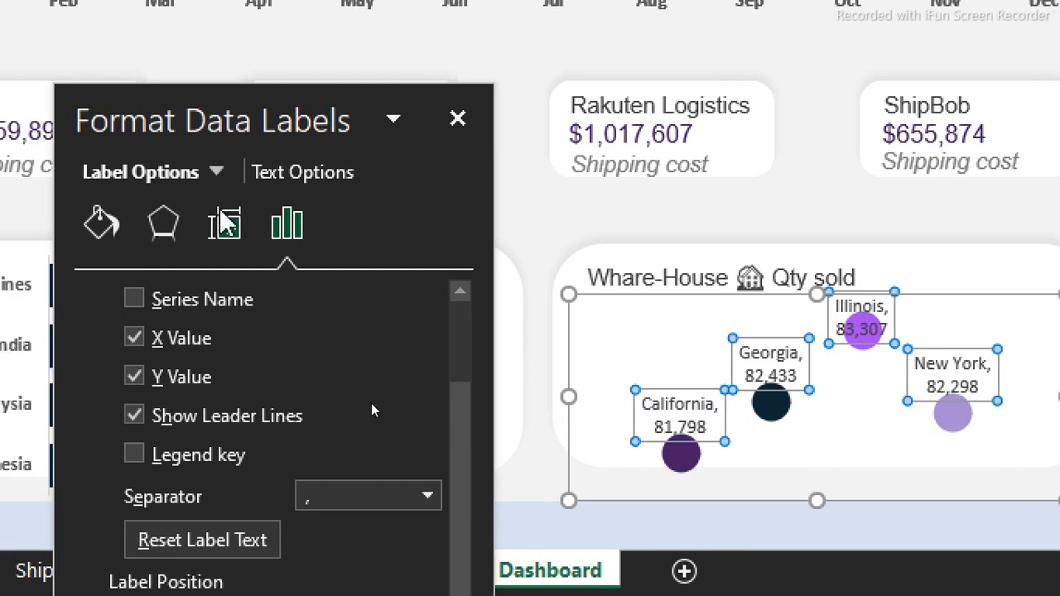
pyautogui.click(229, 230)
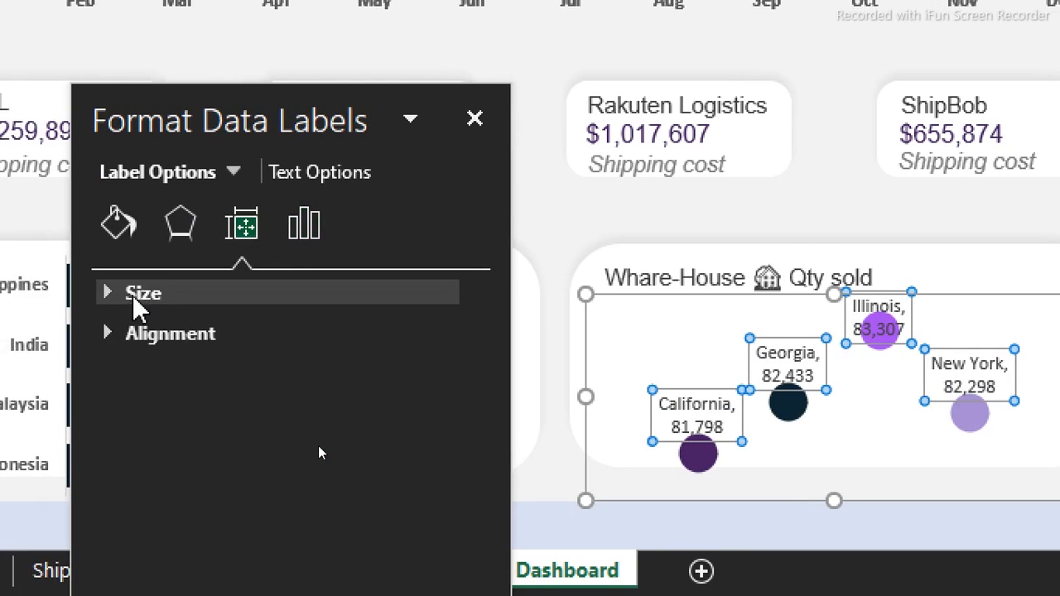
pyautogui.click(144, 339)
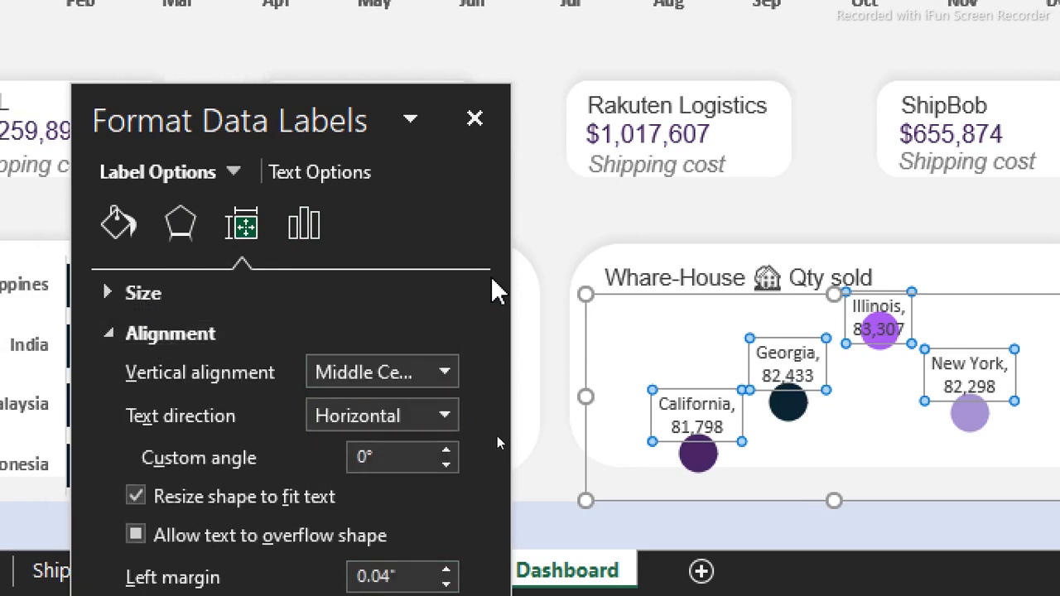
pyautogui.moveTo(248, 116); pyautogui.dragTo(261, 43)
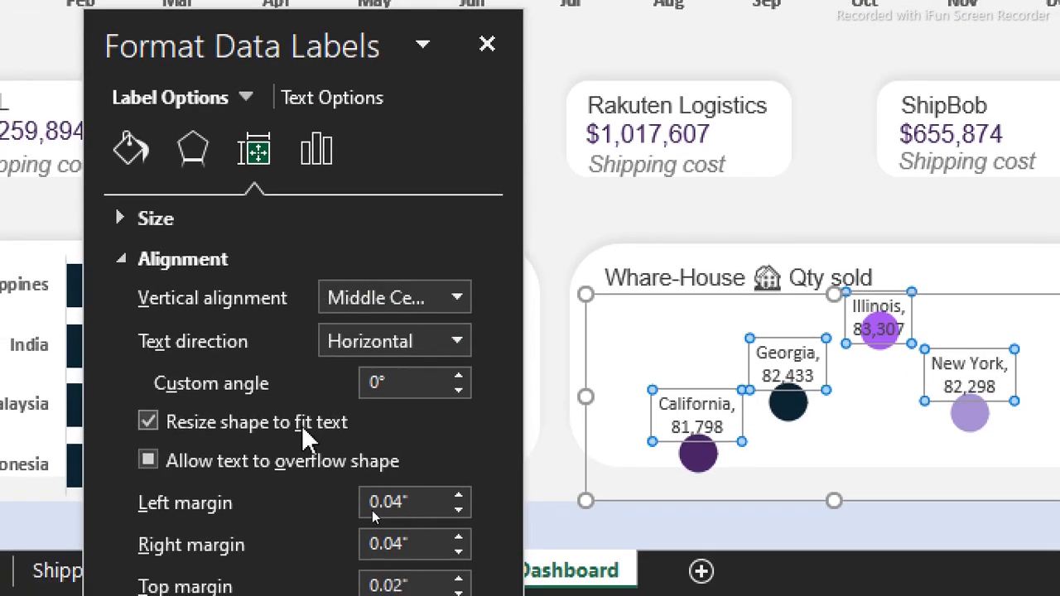
pyautogui.click(312, 165)
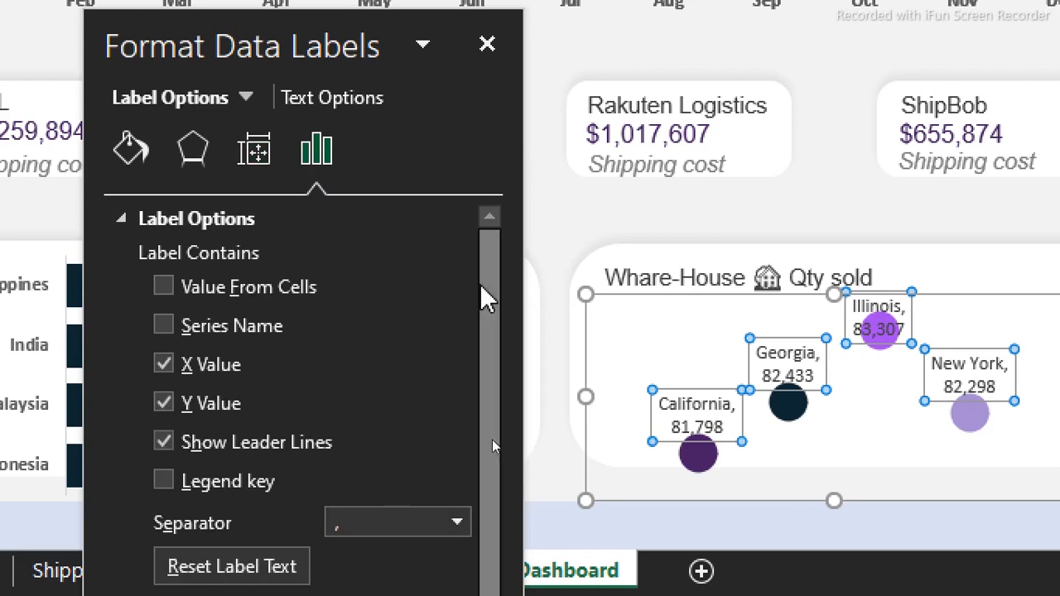
# - Try the right, left, center and below positions for the scatter data labels, and return them to above
pyautogui.moveTo(492, 293); pyautogui.dragTo(492, 445)
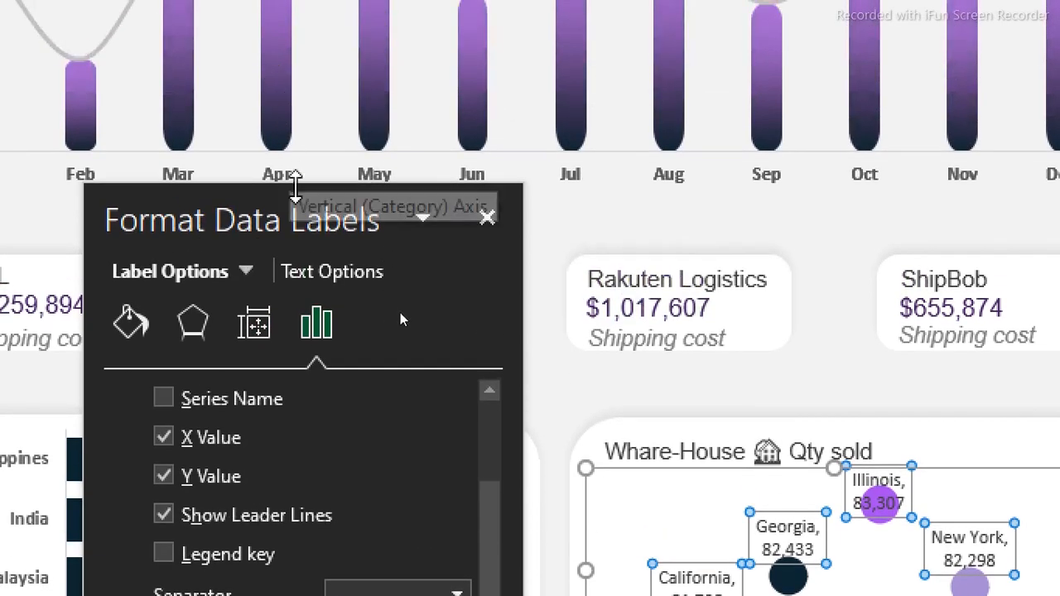
pyautogui.moveTo(295, 202); pyautogui.dragTo(332, 76)
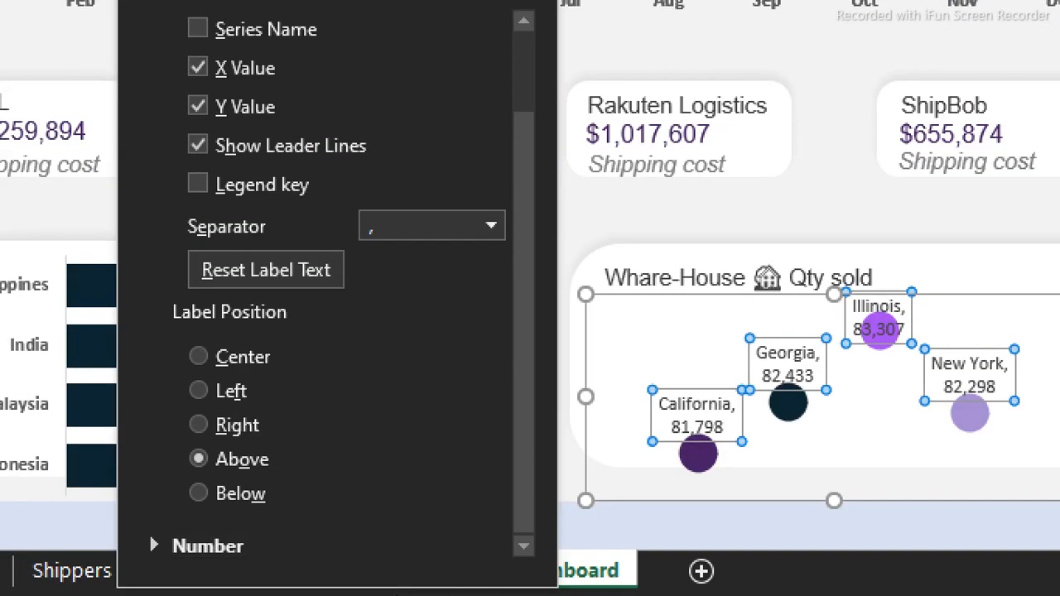
pyautogui.click(215, 421)
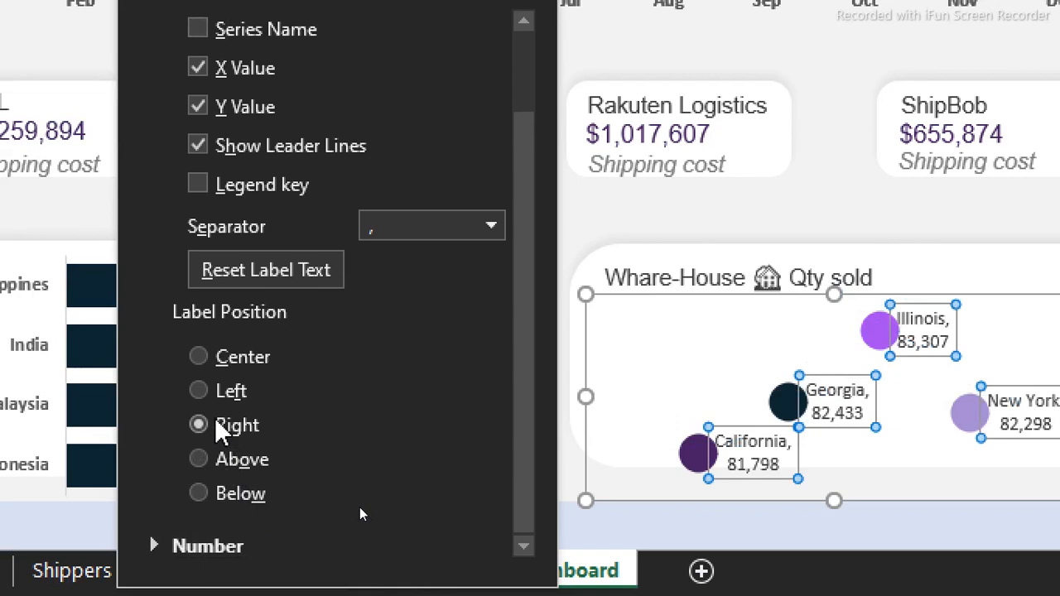
pyautogui.click(219, 388)
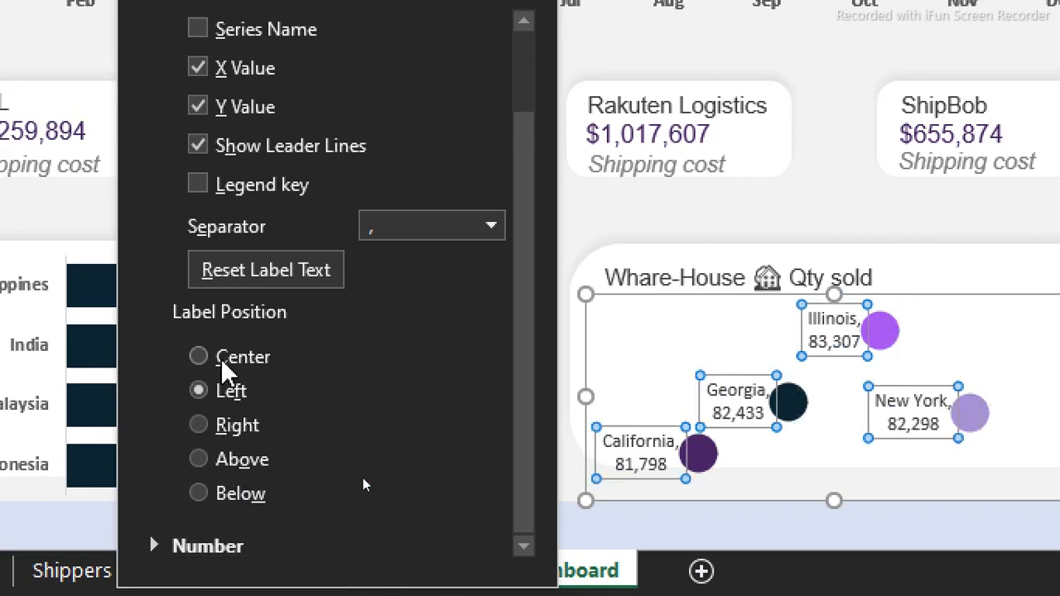
pyautogui.click(222, 361)
pyautogui.click(208, 493)
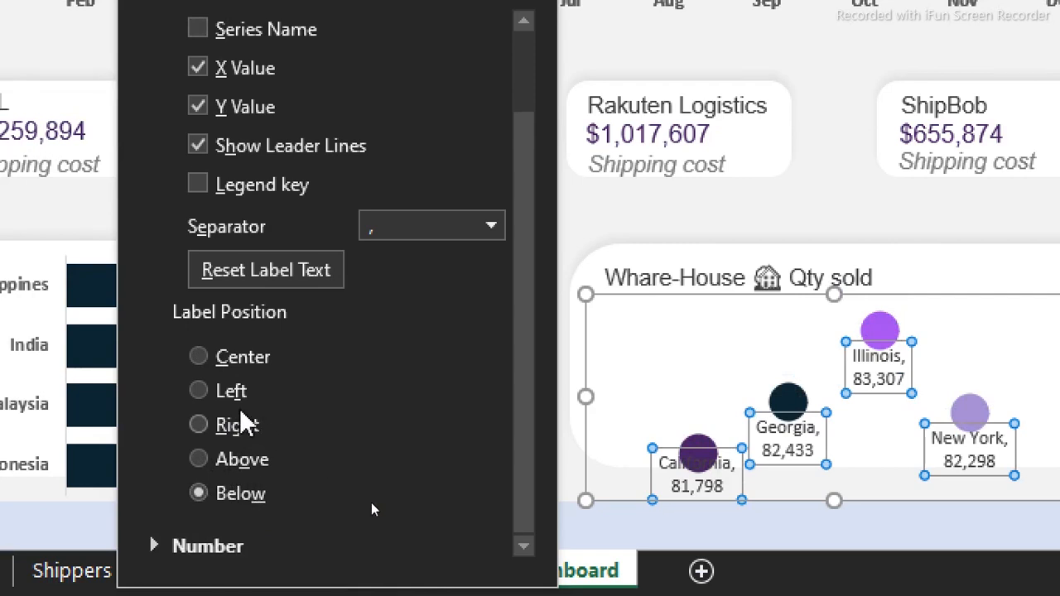
pyautogui.click(208, 464)
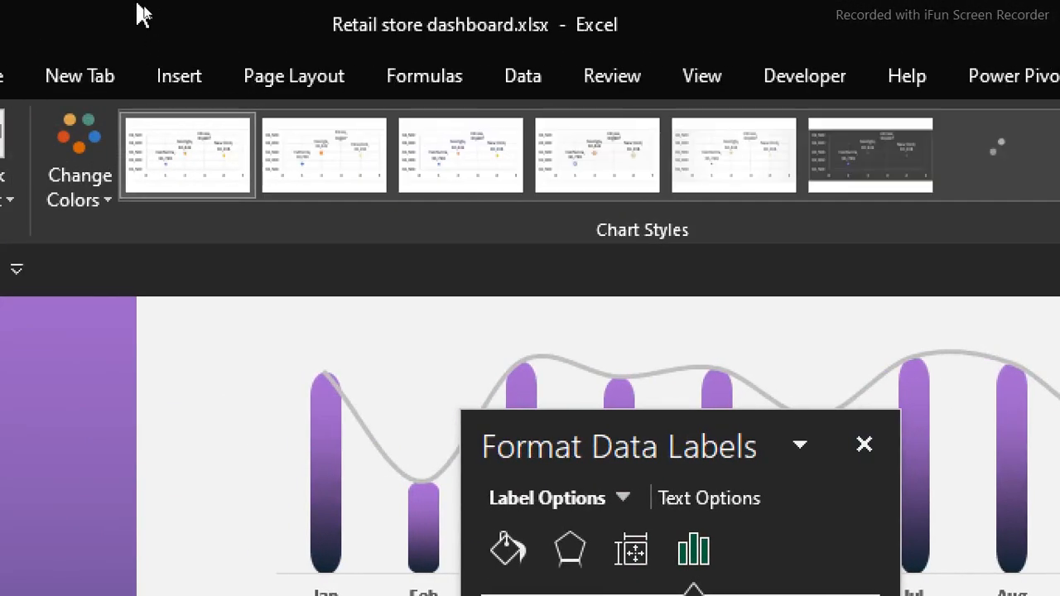
# - Make the scatter data labels bold, close the formatting pane and deselect the dashboard shapes
pyautogui.click(139, 79)
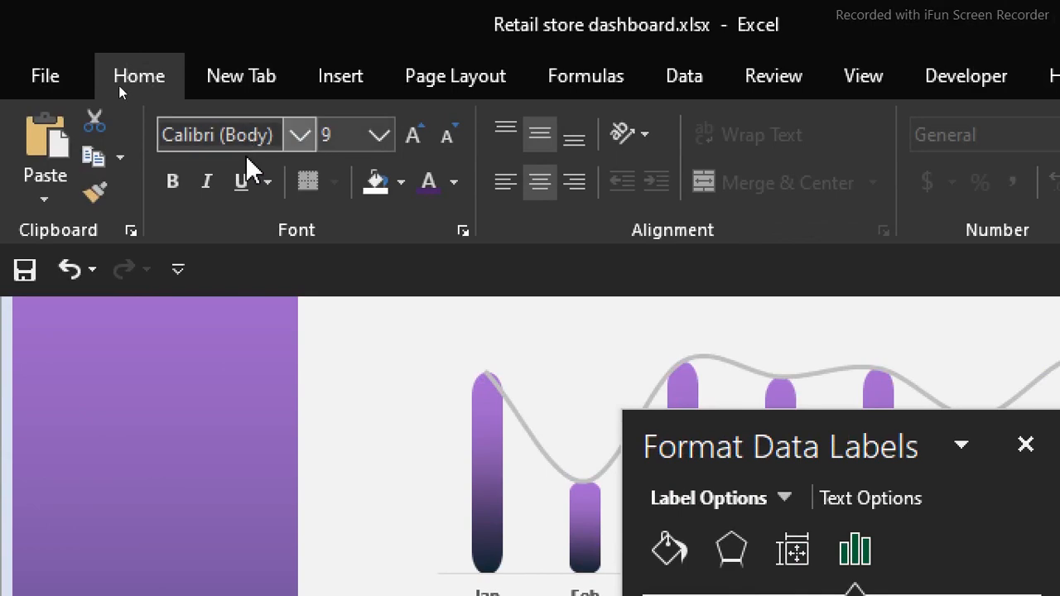
pyautogui.click(172, 184)
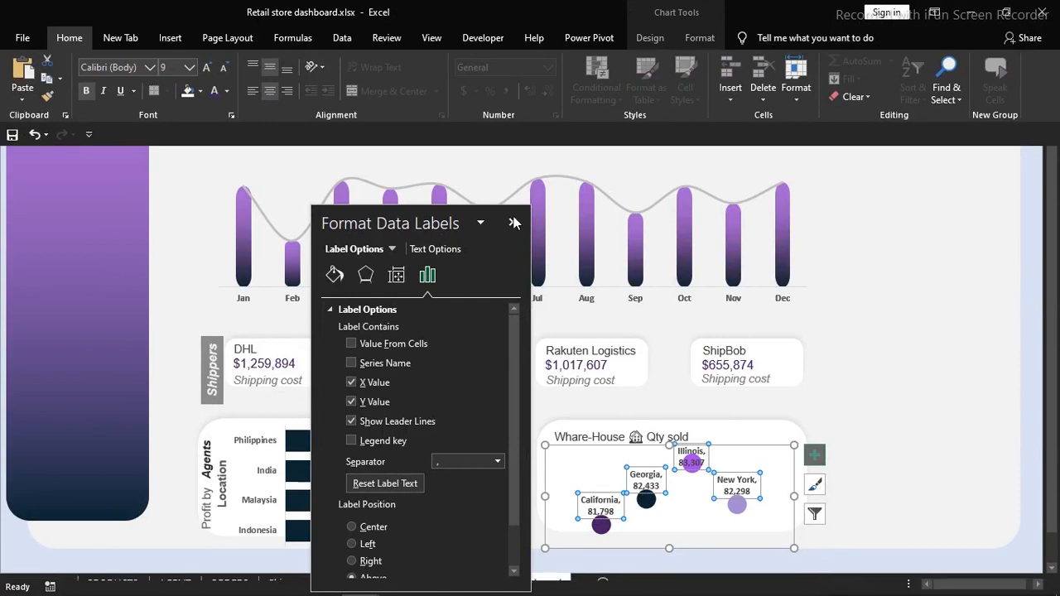
pyautogui.click(927, 365)
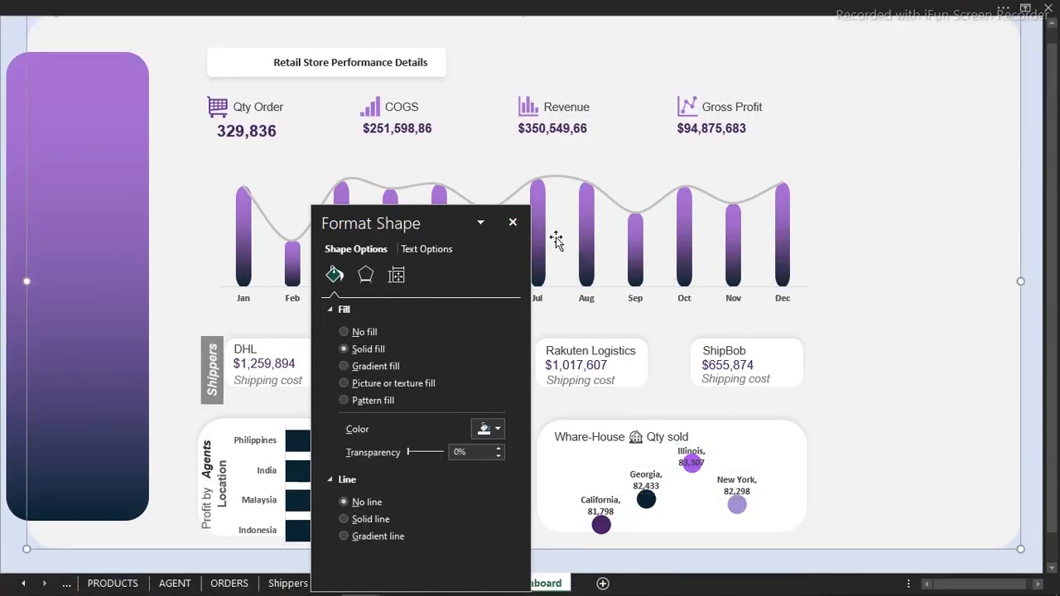
pyautogui.click(512, 222)
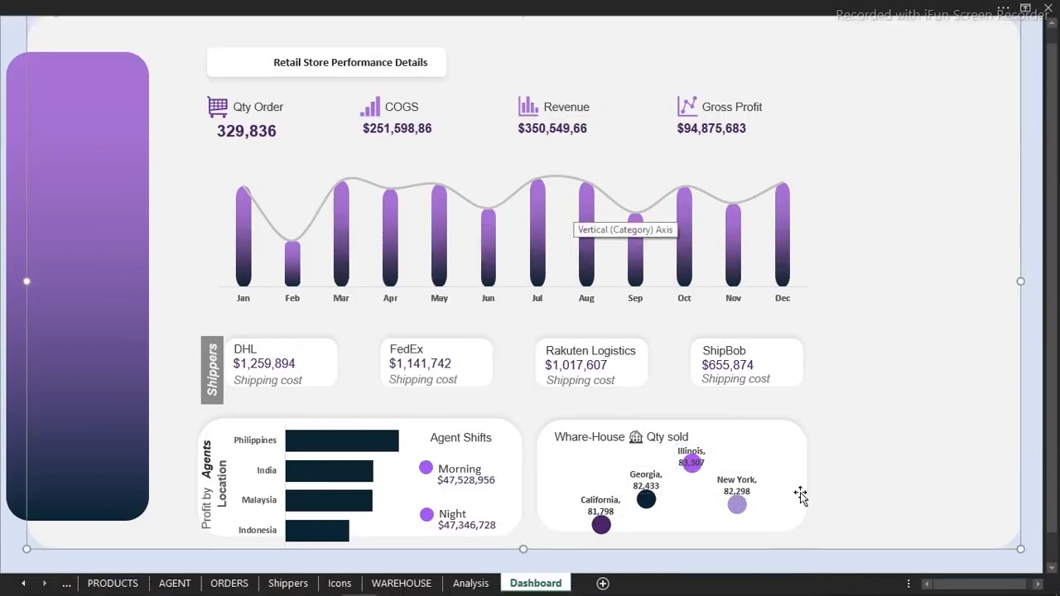
pyautogui.click(1038, 321)
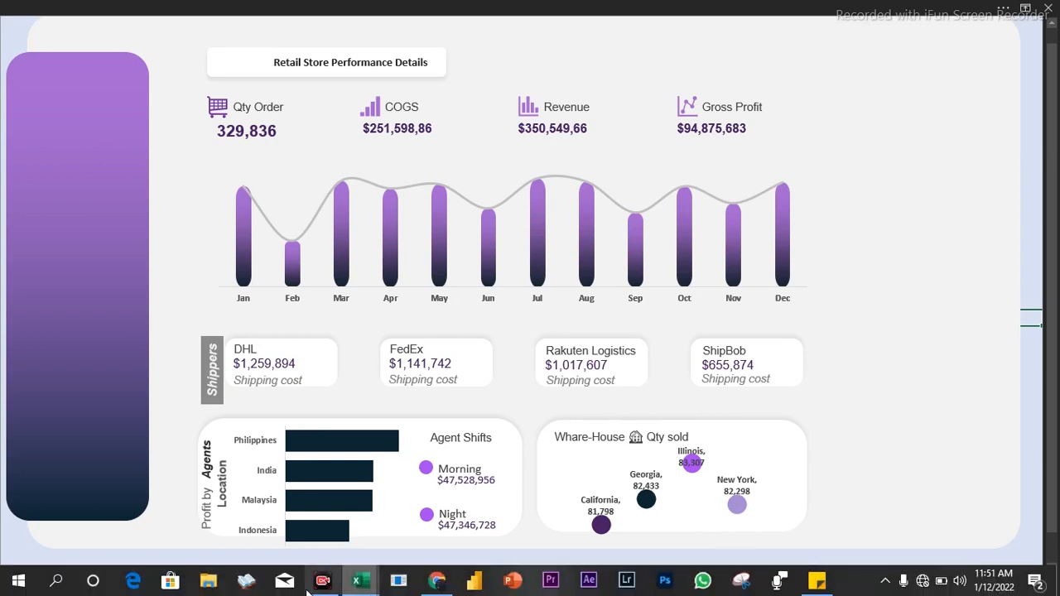
# - Switch to the "1 Order and shipping dashboard" workbook and show its whole dashboard
pyautogui.moveTo(373, 586)
pyautogui.click(318, 547)
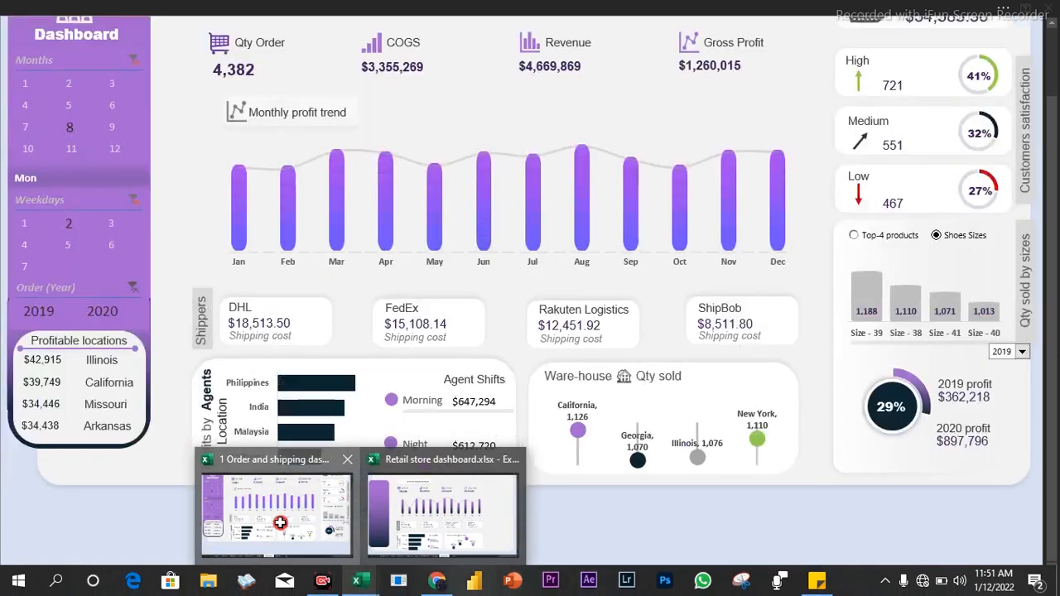
pyautogui.moveTo(1055, 251); pyautogui.dragTo(1055, 41)
# - Protect the Dashboard sheet without a password, leaving the selection of locked and unlocked cells disallowed
pyautogui.click(674, 5)
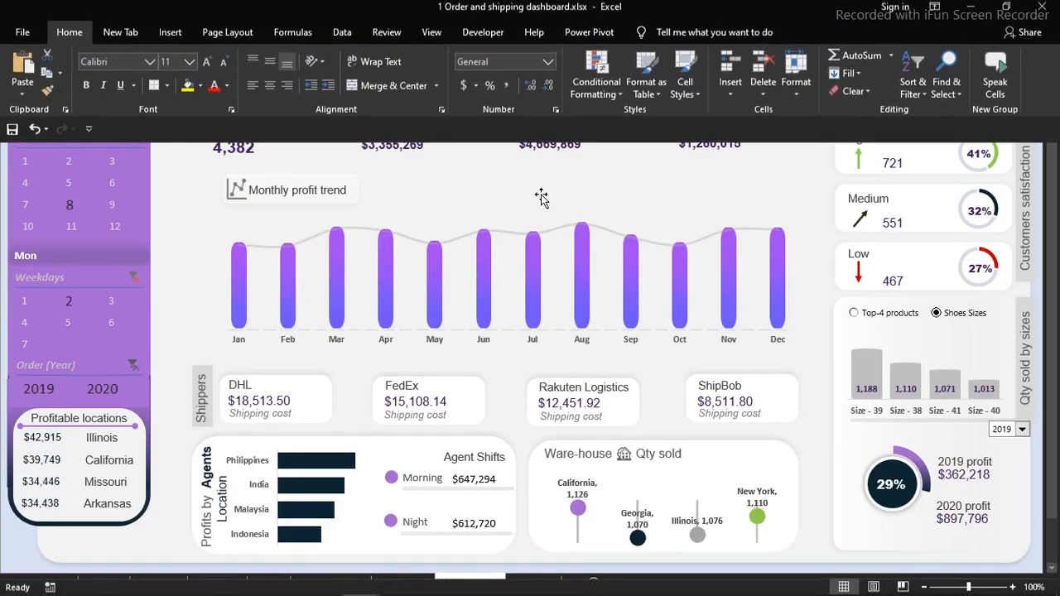
pyautogui.click(380, 44)
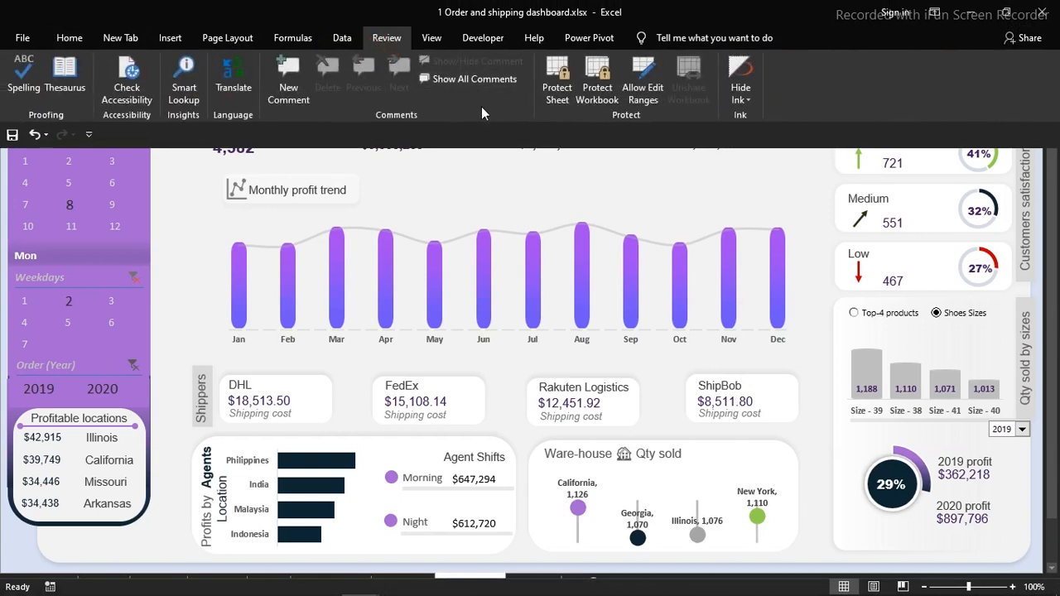
pyautogui.click(557, 79)
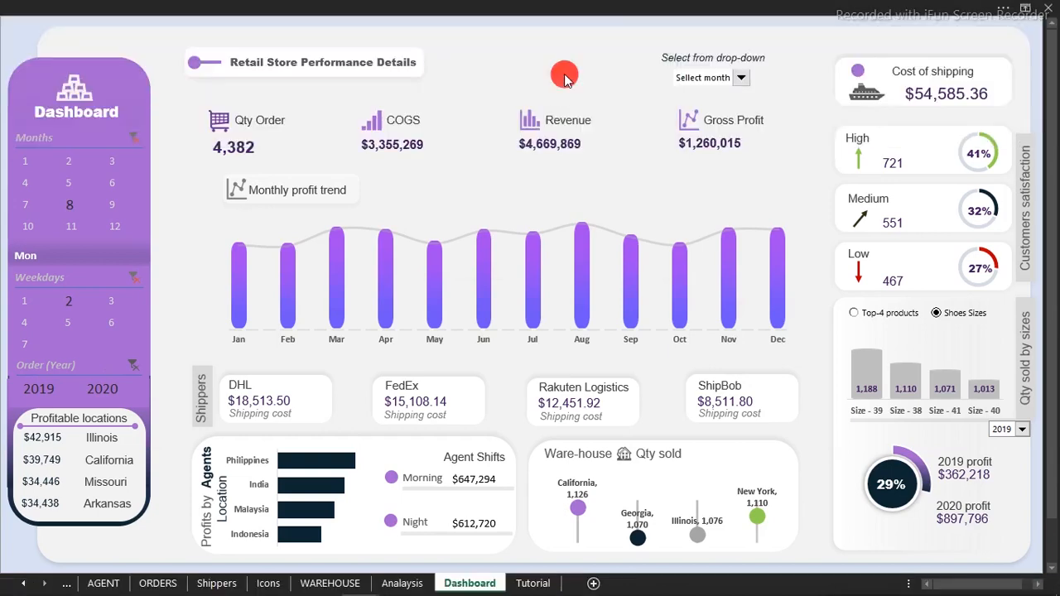
pyautogui.moveTo(656, 154)
pyautogui.mouseDown()
pyautogui.moveTo(659, 229)
pyautogui.moveTo(651, 147)
pyautogui.mouseUp()
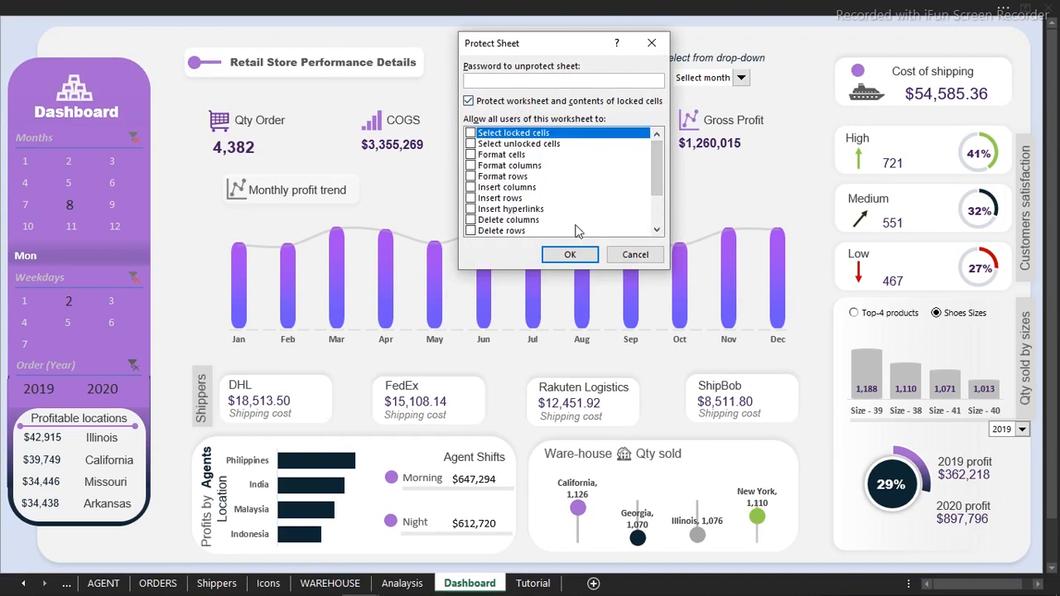
pyautogui.click(575, 255)
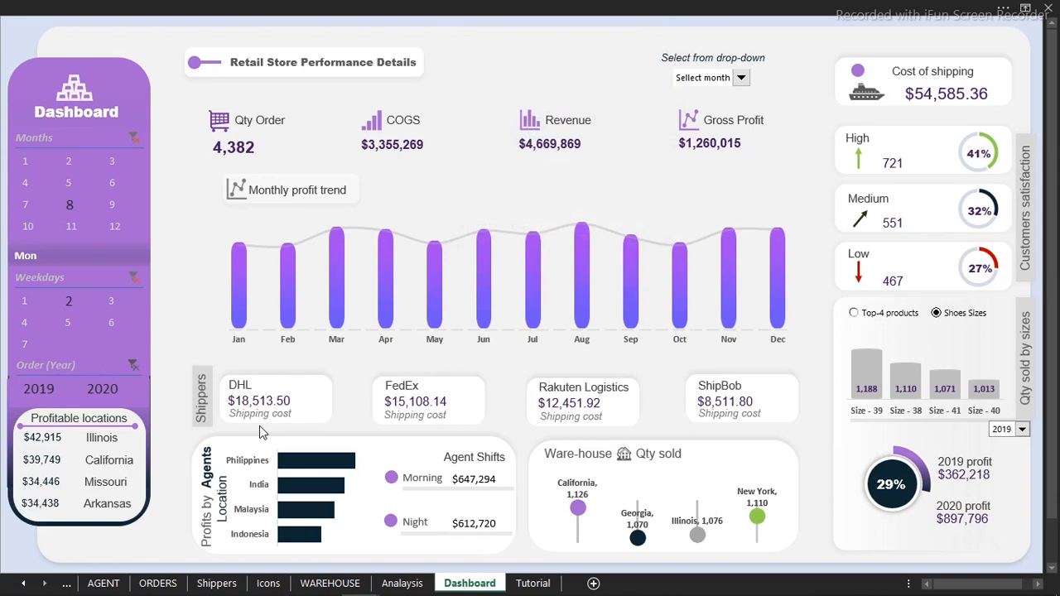
# - Try the dashboard slicers by filtering to weekday 5, month 12 and month 3
pyautogui.click(69, 326)
pyautogui.click(116, 227)
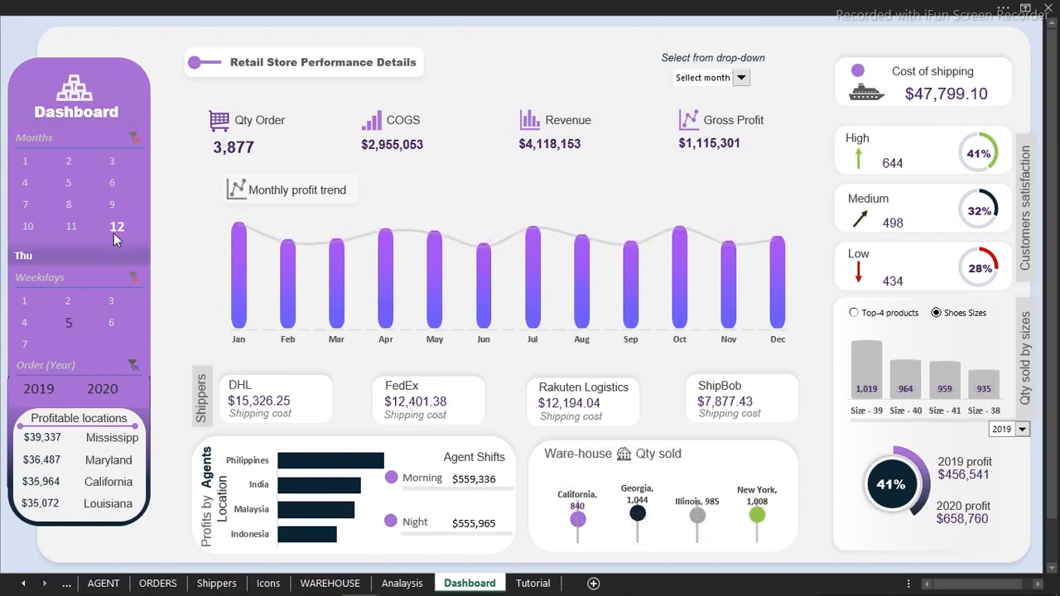
pyautogui.click(112, 162)
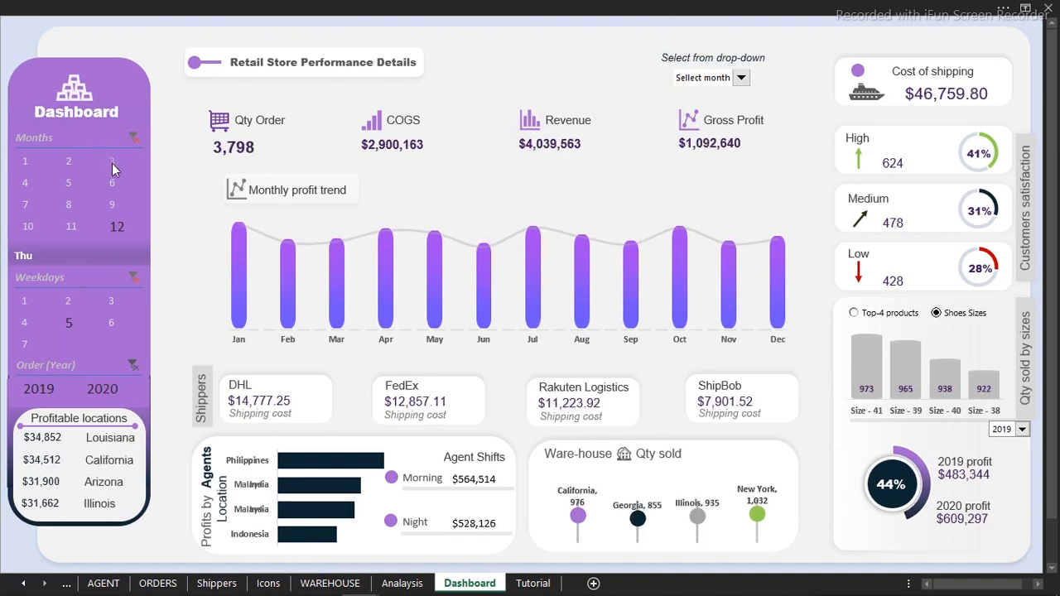